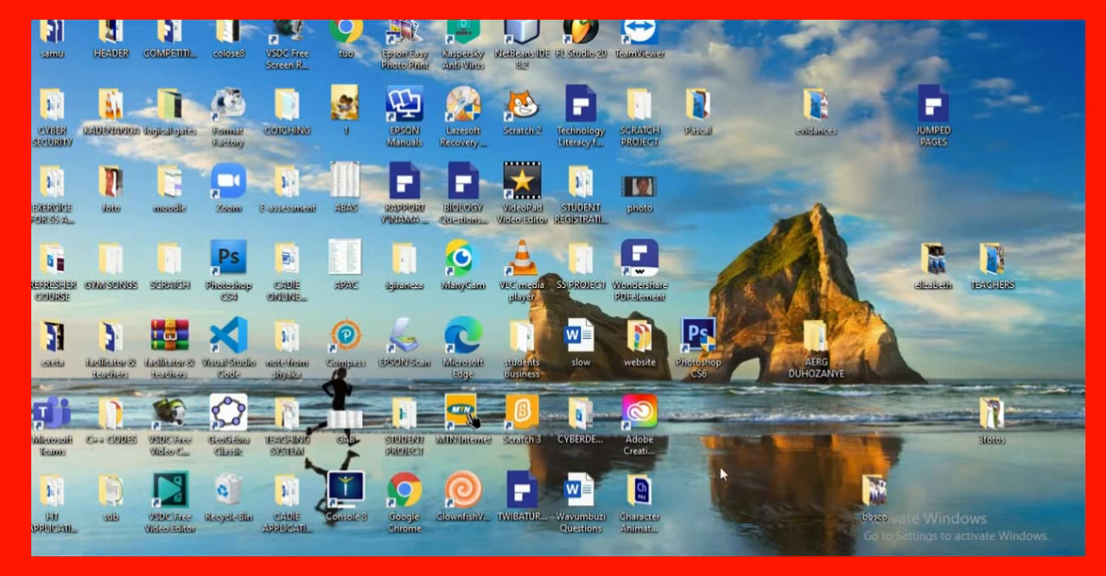
Launch Photoshop CS6 and open the photo 148 from the foto folder
{"action": "double_click", "coordinate": [697, 339]}
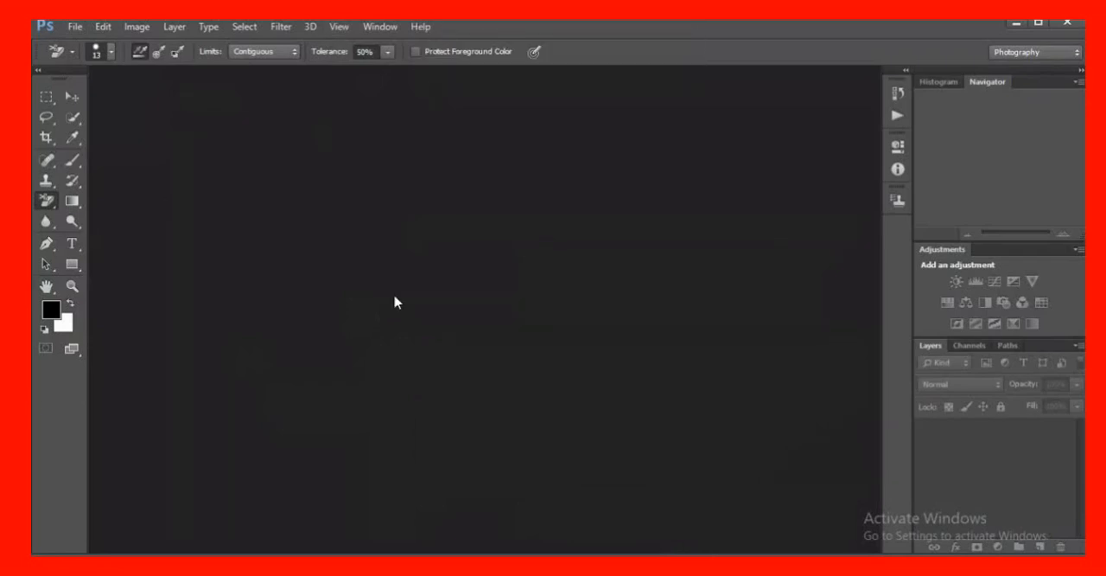
{"action": "left_click", "coordinate": [75, 26]}
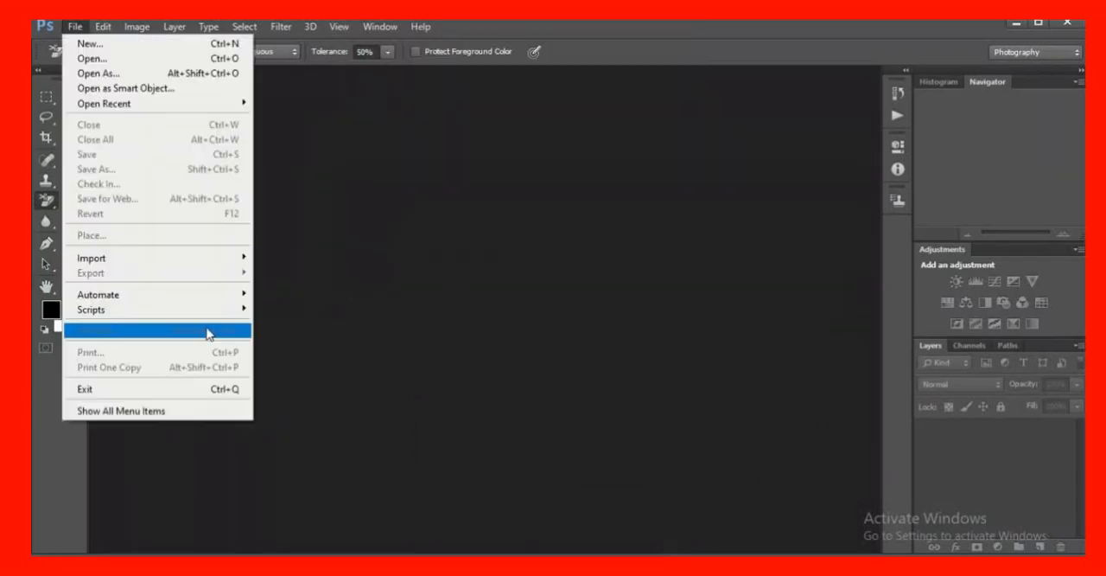
{"action": "left_click", "coordinate": [113, 65]}
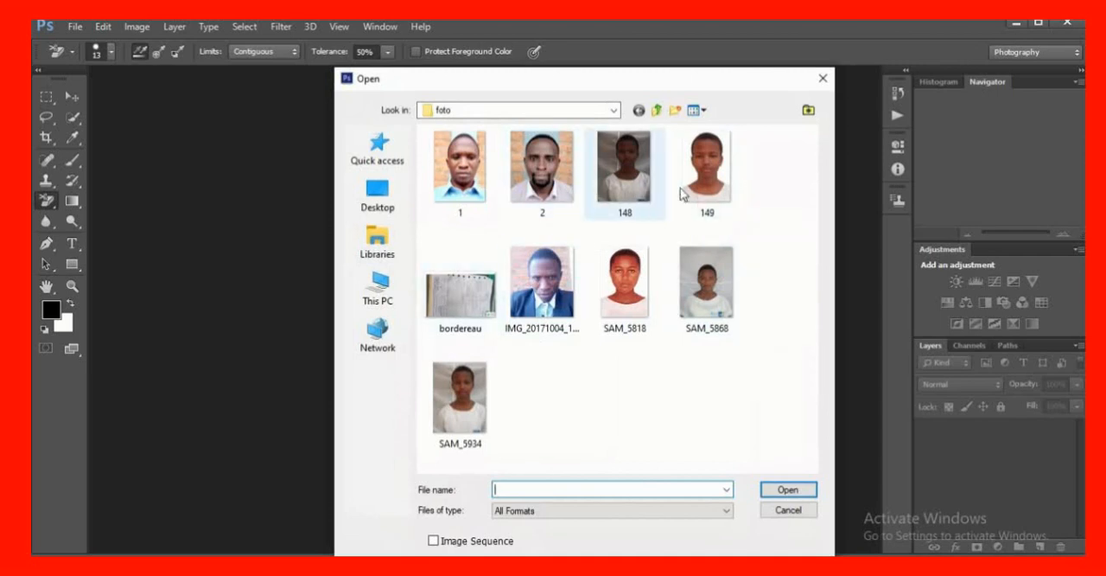
{"action": "left_click", "coordinate": [652, 195]}
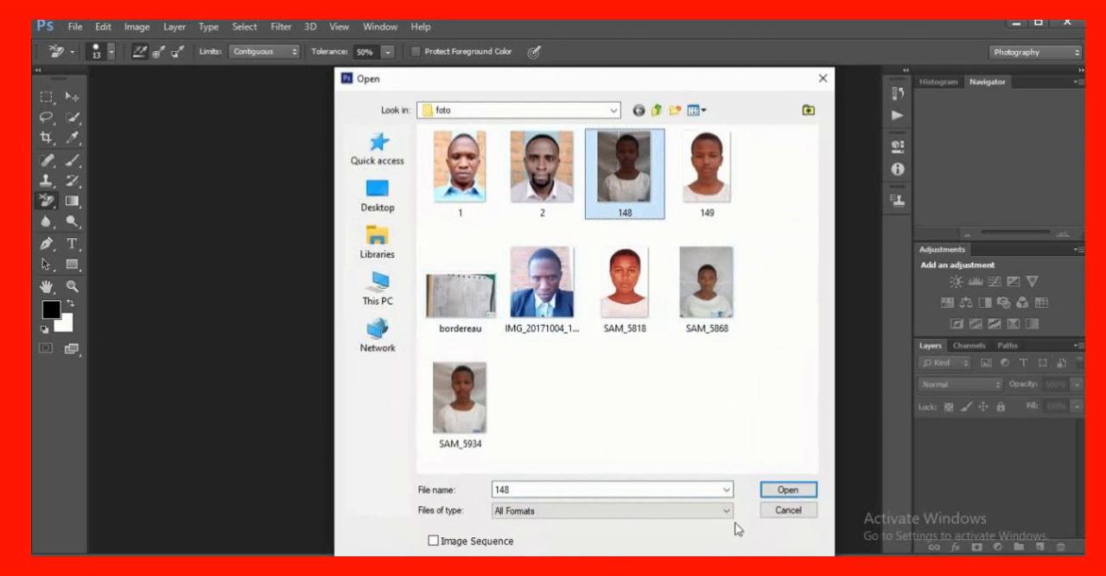
{"action": "left_click", "coordinate": [788, 495]}
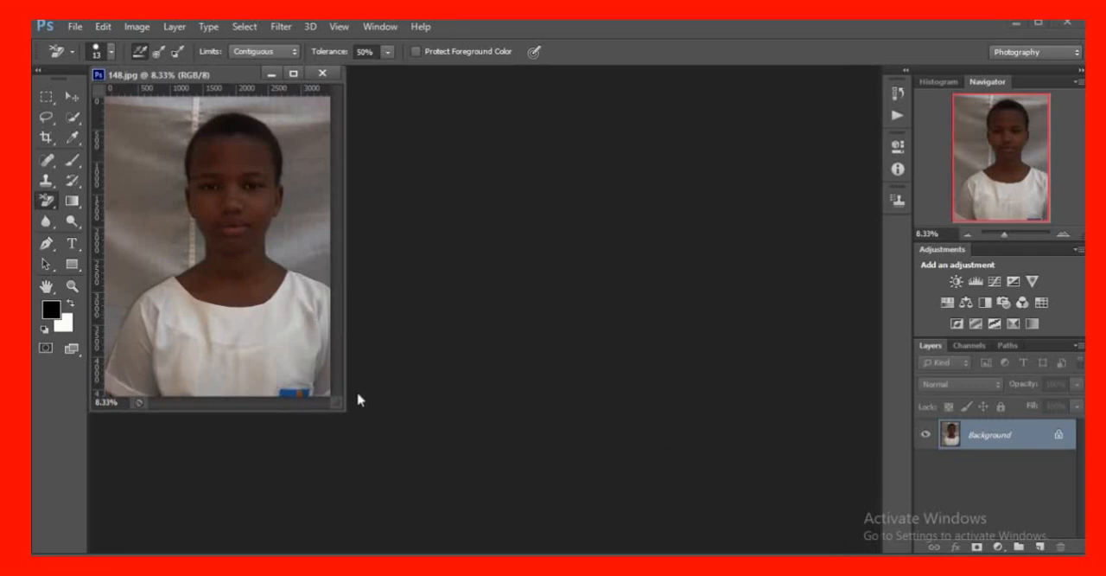
Enlarge the floating window of photo 148 and select Standard Screen Mode
{"action": "left_click_drag", "start_coordinate": [348, 413], "coordinate": [483, 478]}
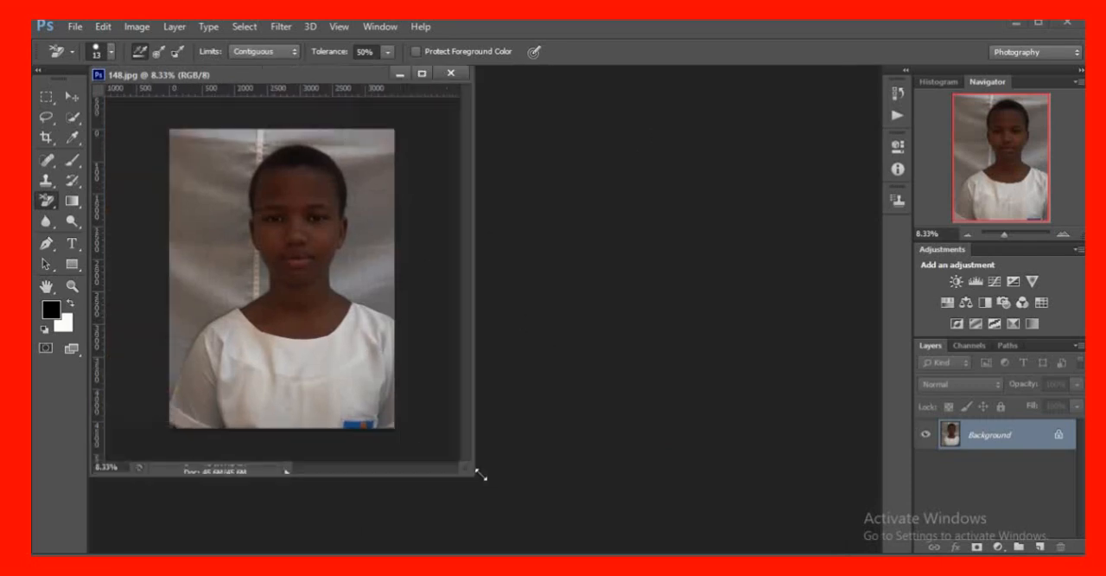
{"action": "left_click", "coordinate": [81, 356]}
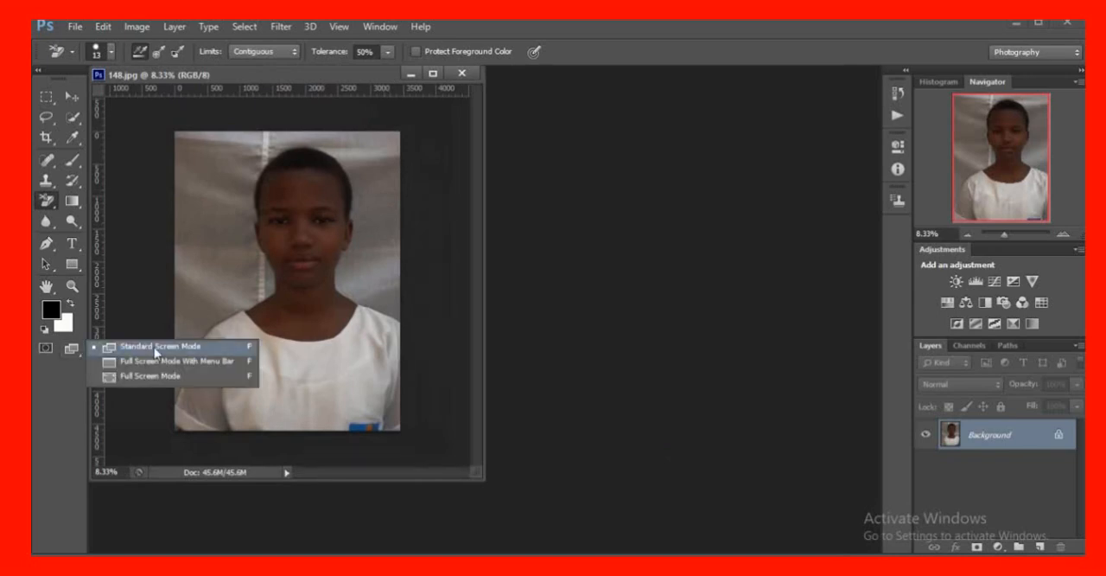
{"action": "left_click", "coordinate": [516, 363]}
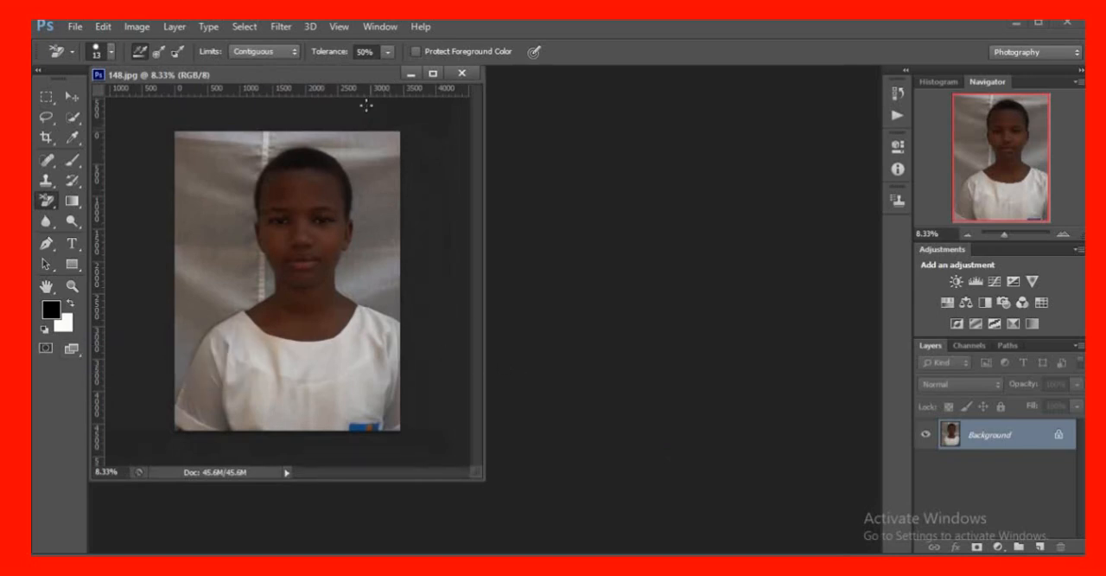
{"action": "left_click", "coordinate": [339, 26]}
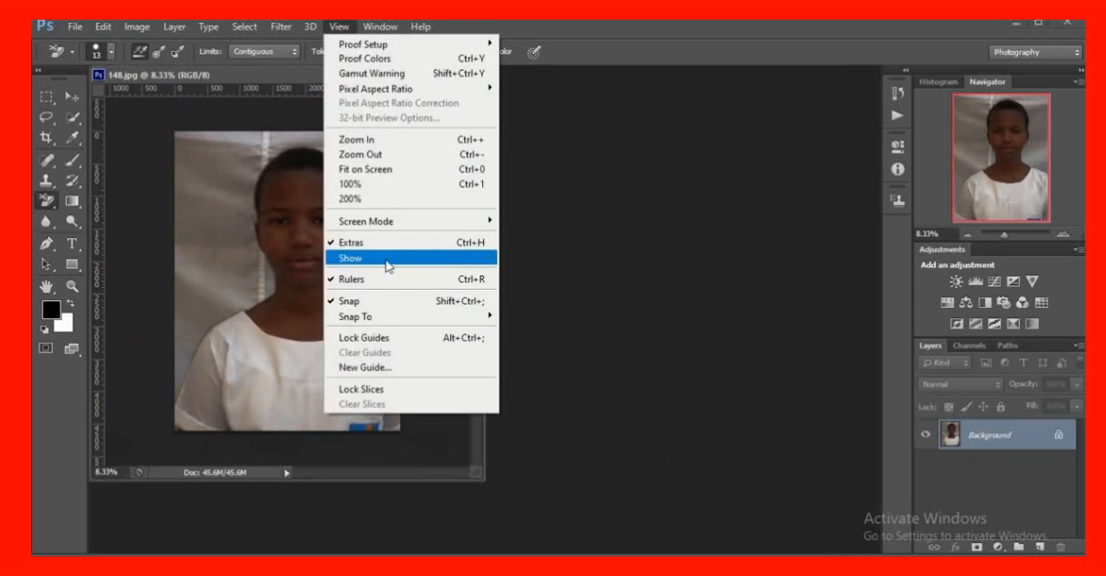
{"action": "mouse_move", "coordinate": [447, 227]}
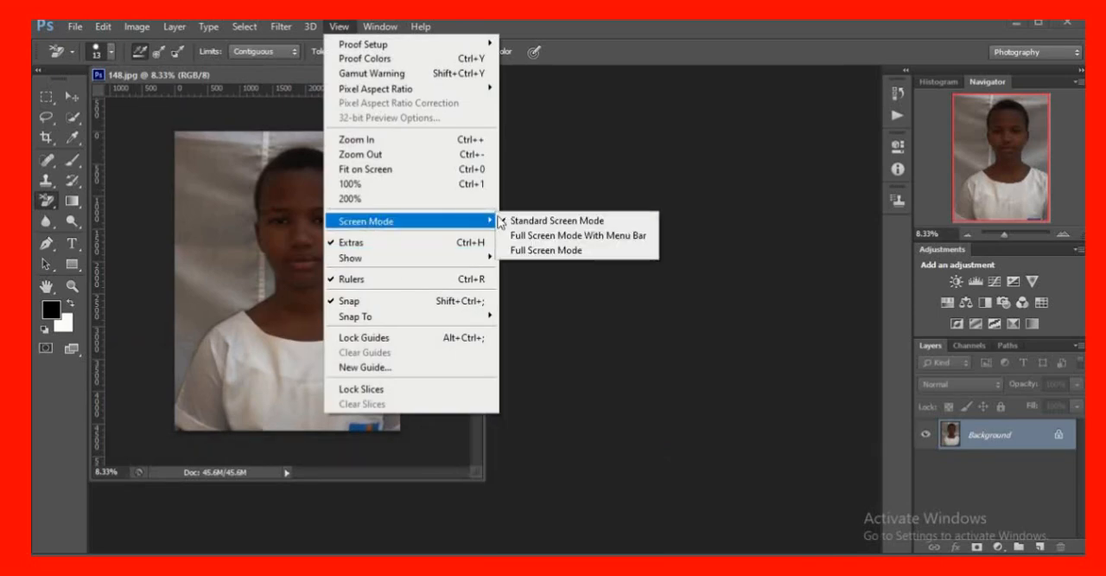
{"action": "left_click", "coordinate": [553, 221]}
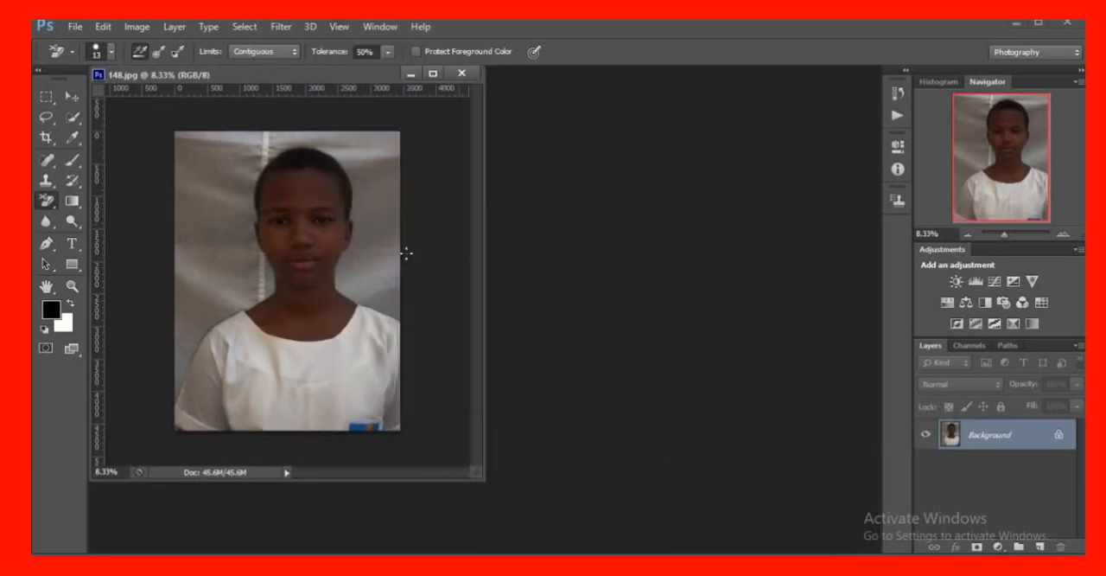
Preview the photo in Full Screen Mode With Menu Bar and in Full Screen Mode, and return to Standard Screen Mode
{"action": "left_click", "coordinate": [82, 353]}
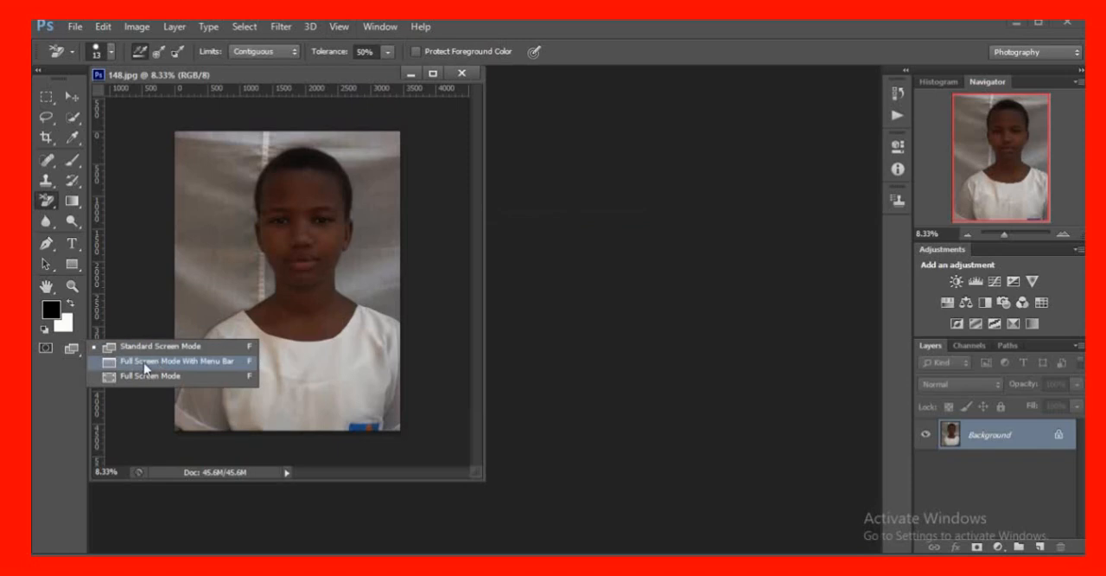
{"action": "left_click", "coordinate": [168, 367]}
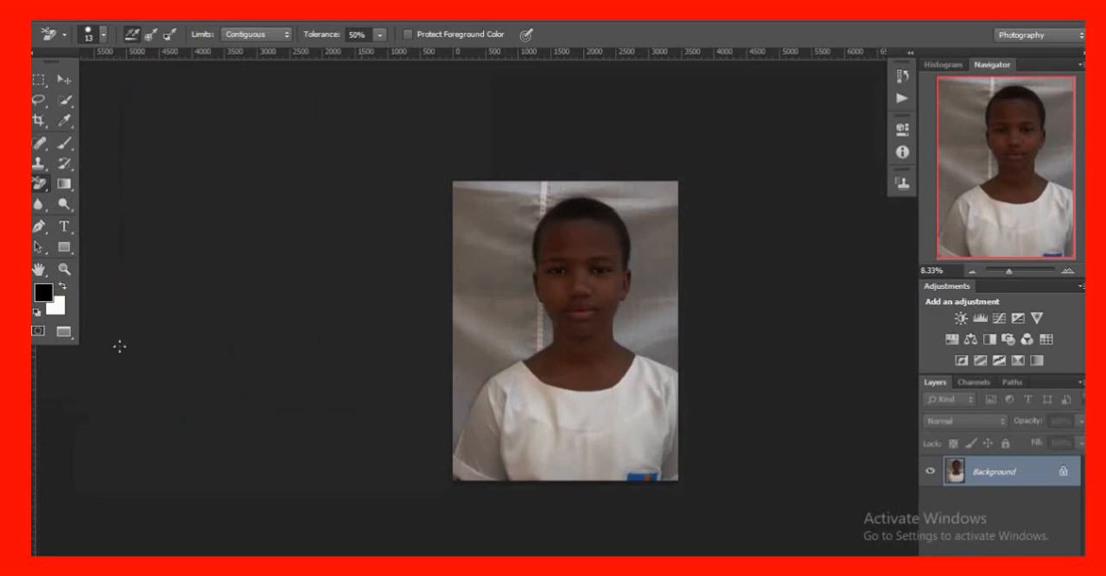
{"action": "key", "text": "f"}
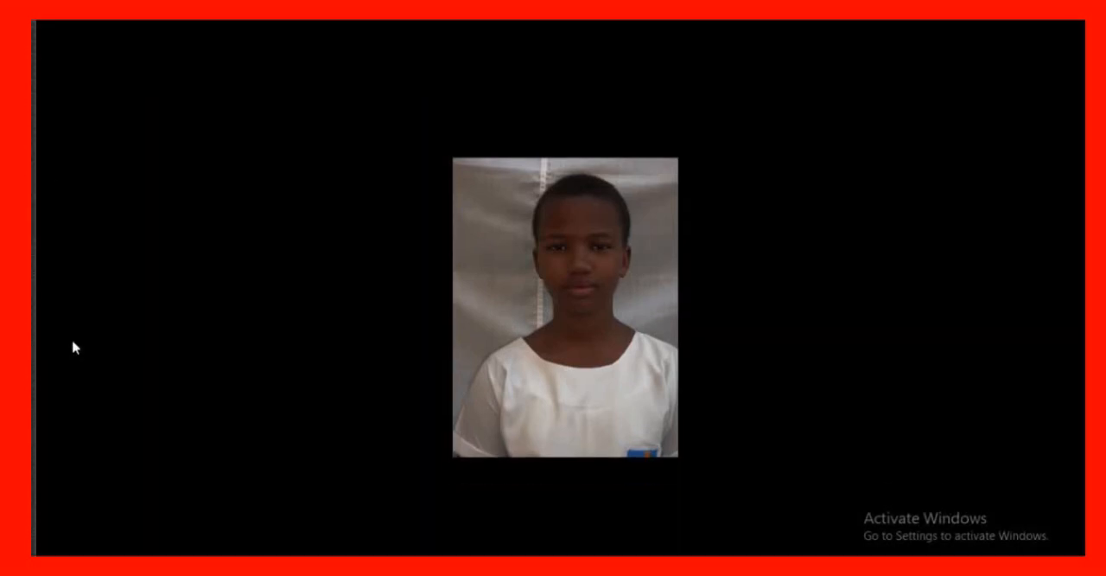
{"action": "mouse_move", "coordinate": [50, 182]}
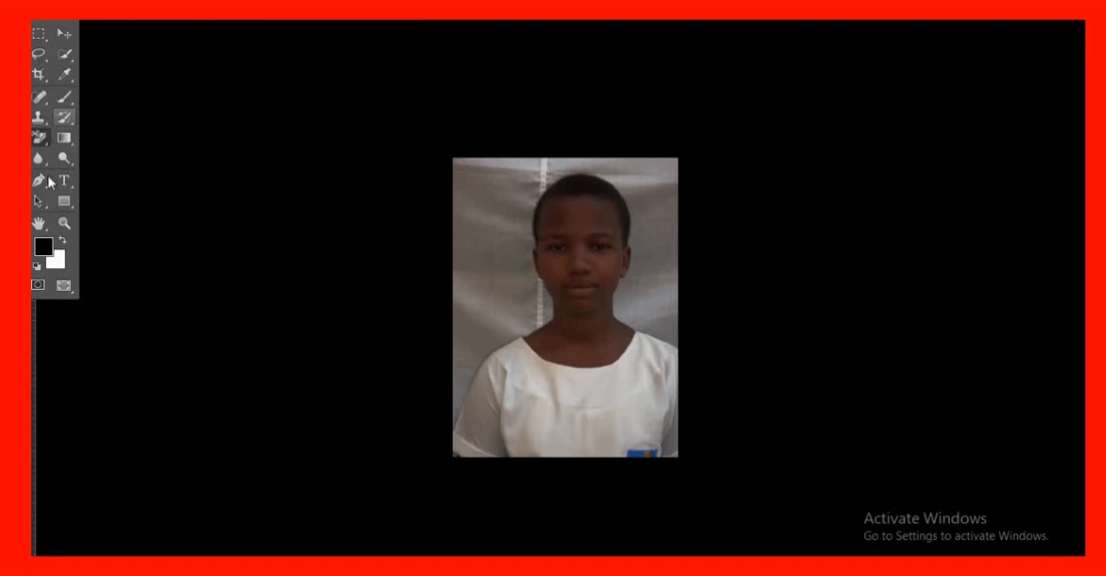
{"action": "left_click", "coordinate": [65, 286]}
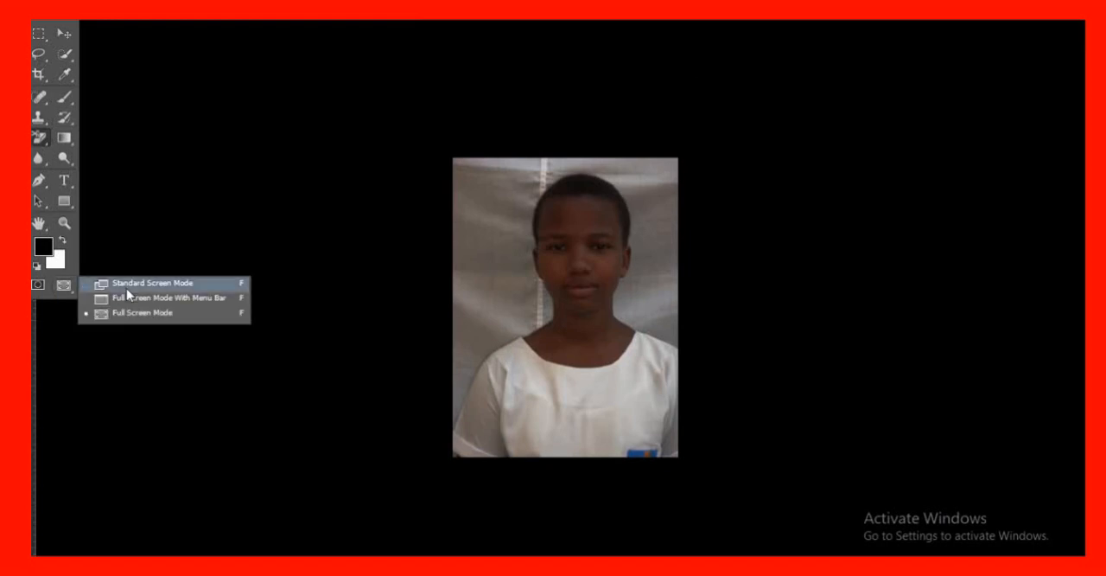
{"action": "left_click", "coordinate": [152, 287]}
{"action": "mouse_move", "coordinate": [57, 155]}
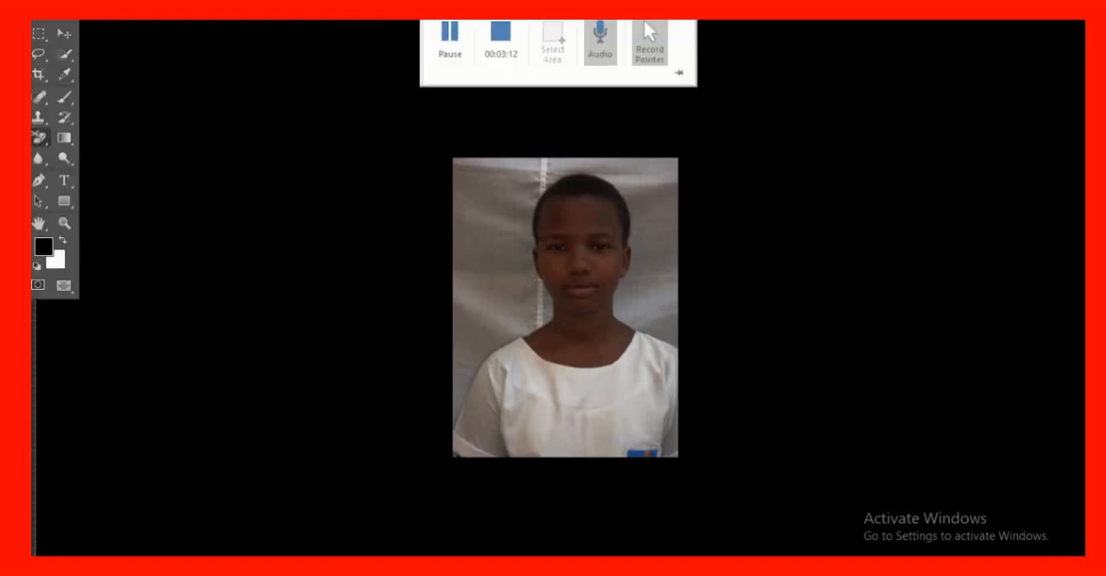
{"action": "left_click", "coordinate": [67, 287]}
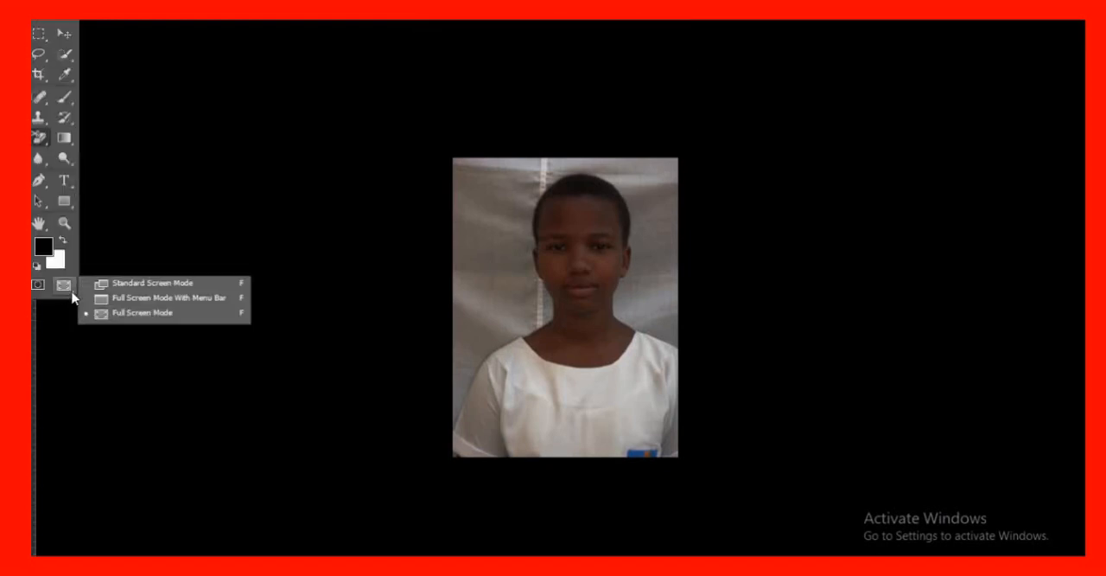
{"action": "left_click", "coordinate": [139, 290]}
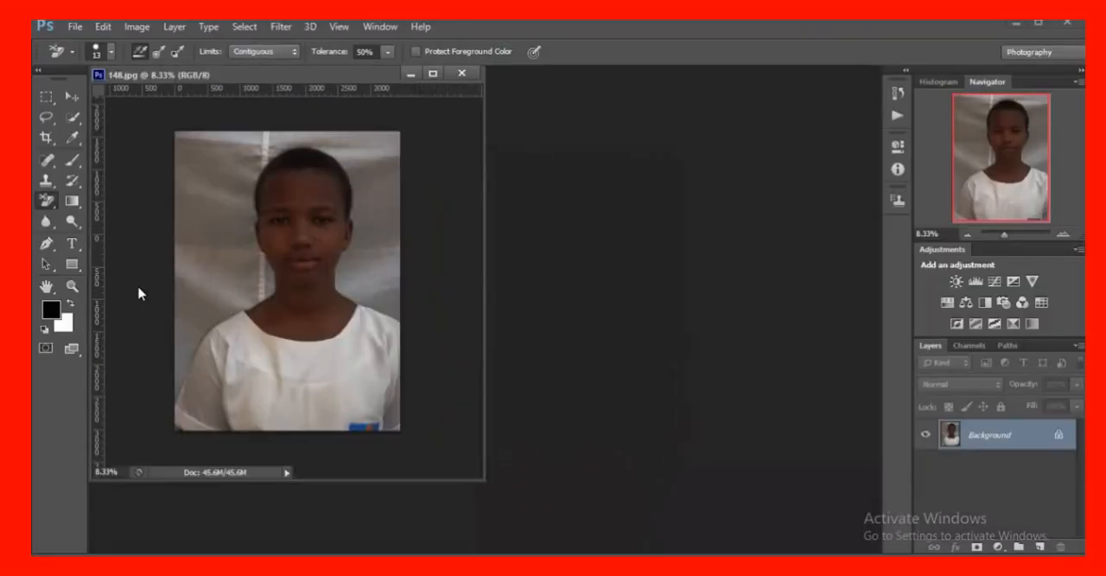
Maximize the photo's document window, restore it to its floating size and minimize it
{"action": "left_click", "coordinate": [433, 74]}
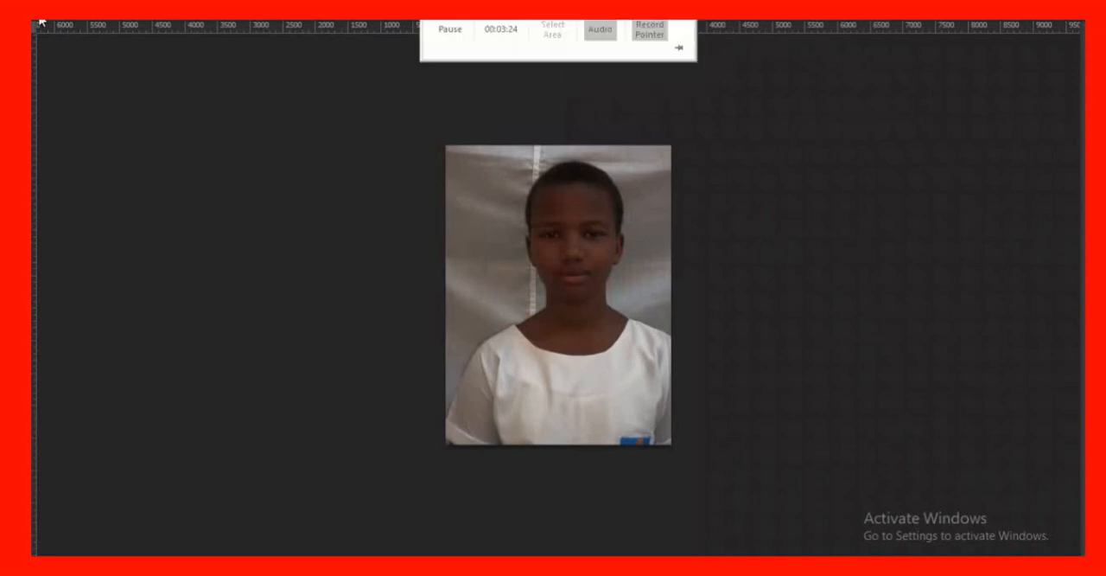
{"action": "left_click", "coordinate": [1043, 21]}
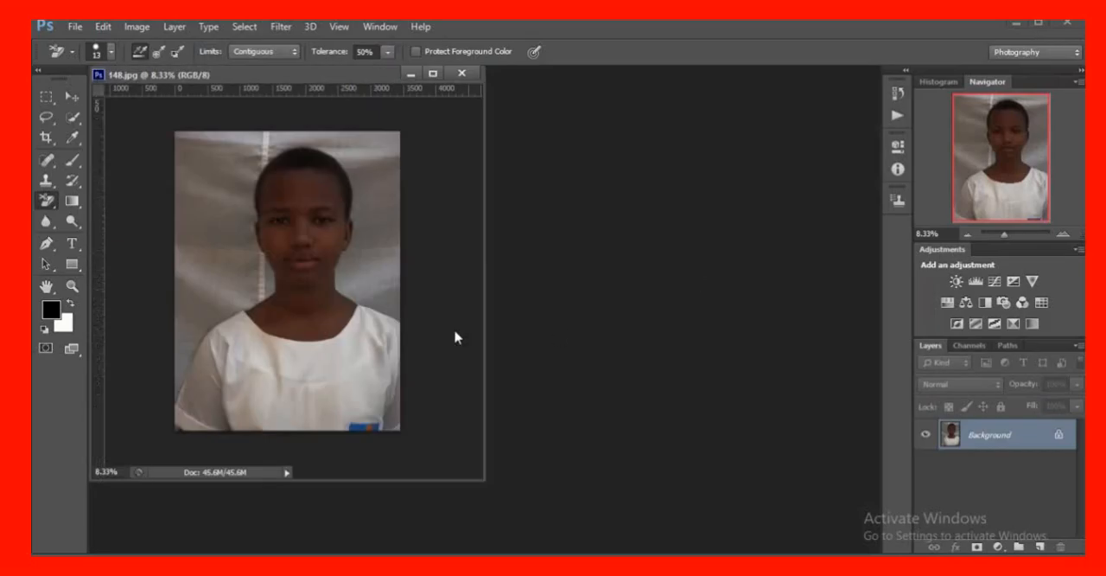
{"action": "left_click", "coordinate": [414, 77]}
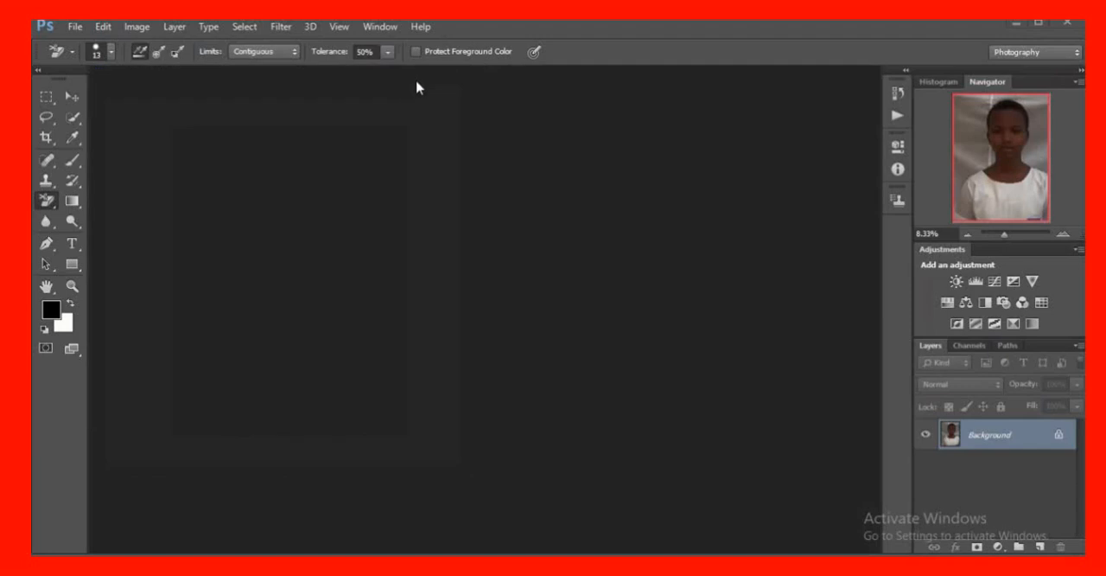
Bring back the minimized photo by cycling through both full-screen modes to Standard Screen Mode
{"action": "left_click", "coordinate": [80, 356]}
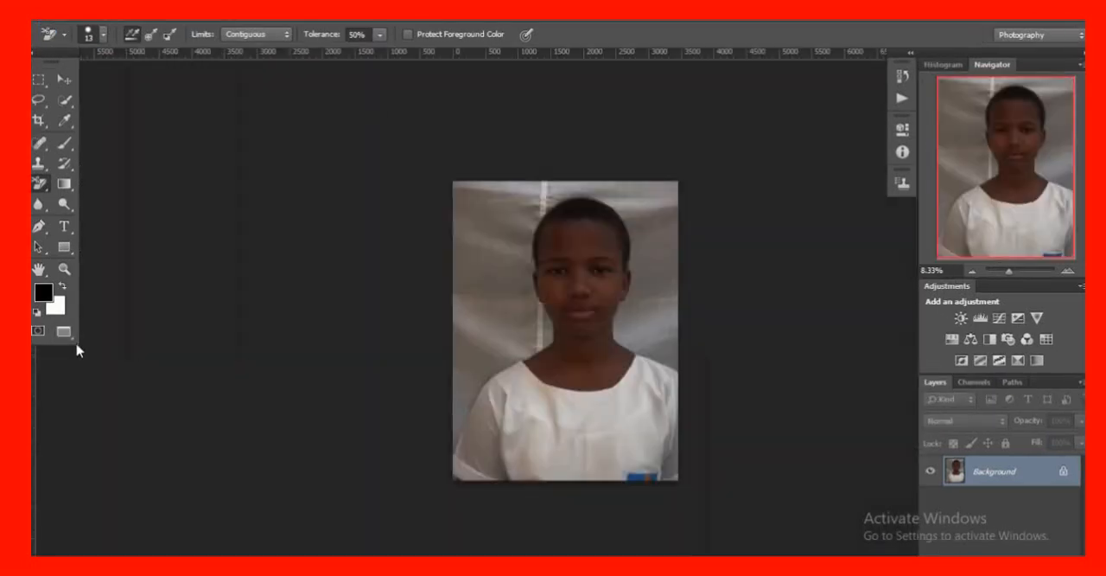
{"action": "key", "text": "f"}
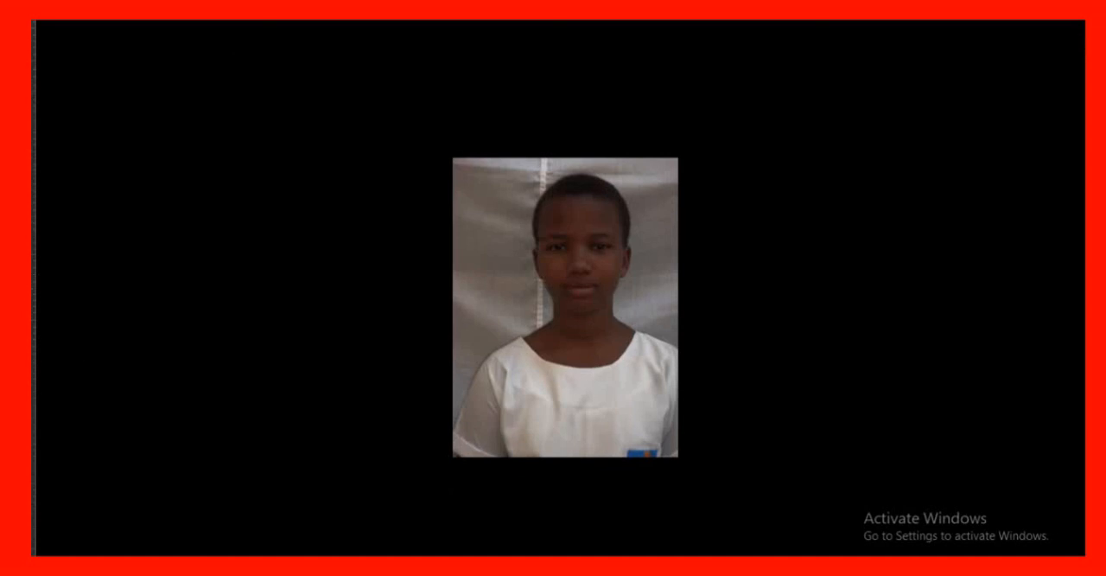
{"action": "mouse_move", "coordinate": [33, 173]}
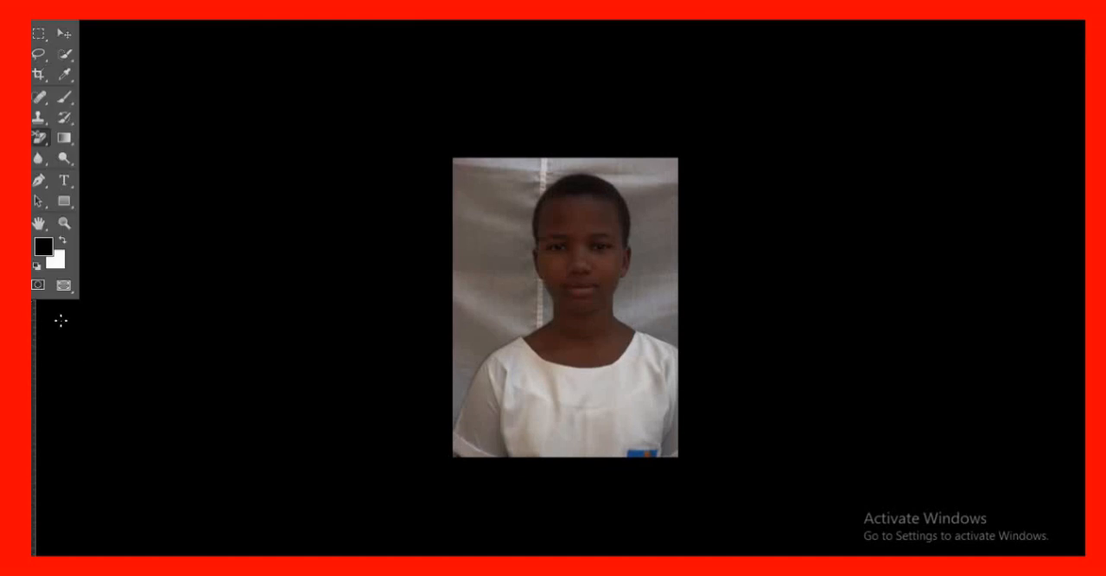
{"action": "left_click", "coordinate": [69, 287]}
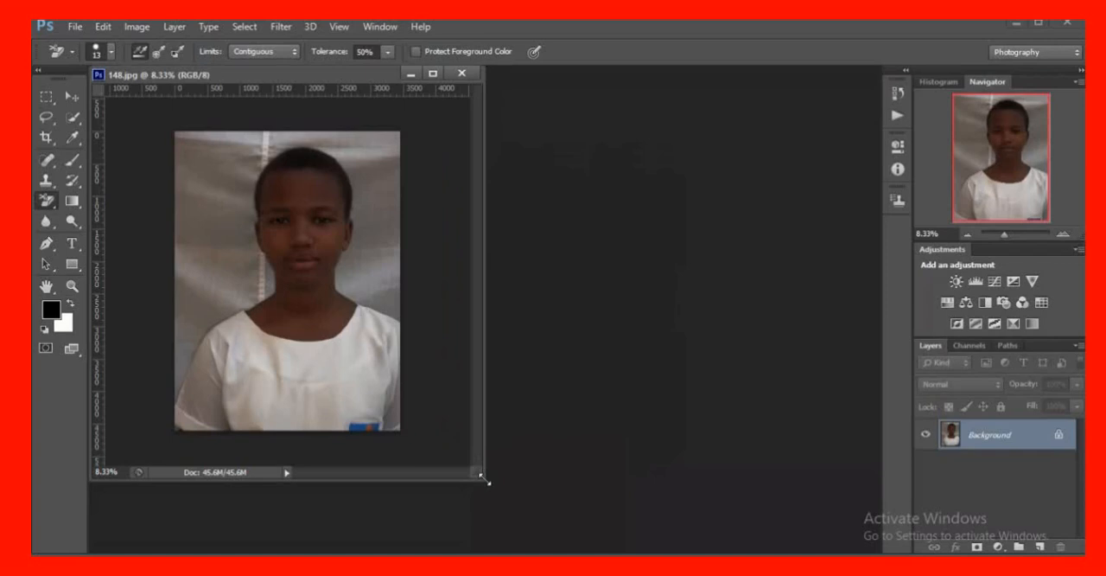
Widen the photo's floating window and dock it as a tabbed document in the workspace
{"action": "left_click_drag", "start_coordinate": [486, 481], "coordinate": [772, 515]}
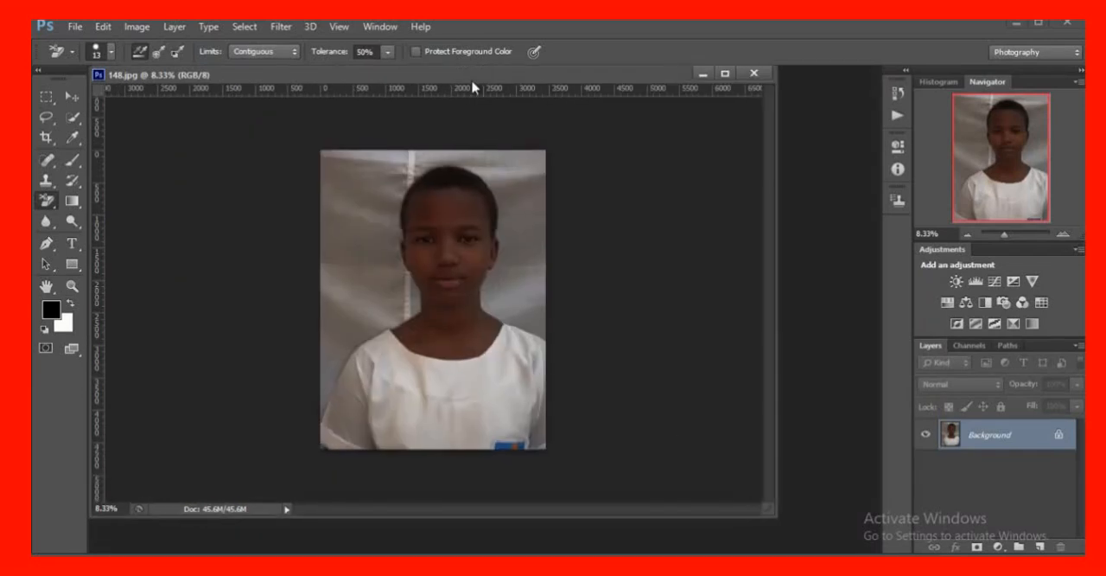
{"action": "mouse_move", "coordinate": [477, 76]}
{"action": "left_mouse_down"}
{"action": "mouse_move", "coordinate": [469, 52]}
{"action": "mouse_move", "coordinate": [563, 112]}
{"action": "mouse_move", "coordinate": [539, 101]}
{"action": "mouse_move", "coordinate": [536, 75]}
{"action": "left_mouse_up"}
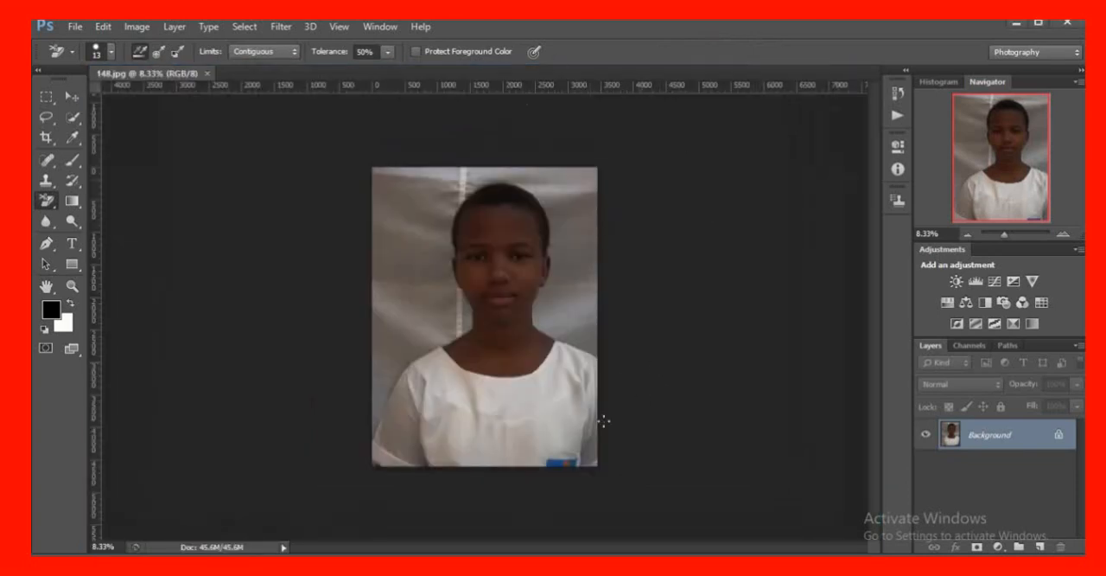
{"action": "scroll", "coordinate": [596, 421], "scroll_direction": "up", "scroll_amount": 2}
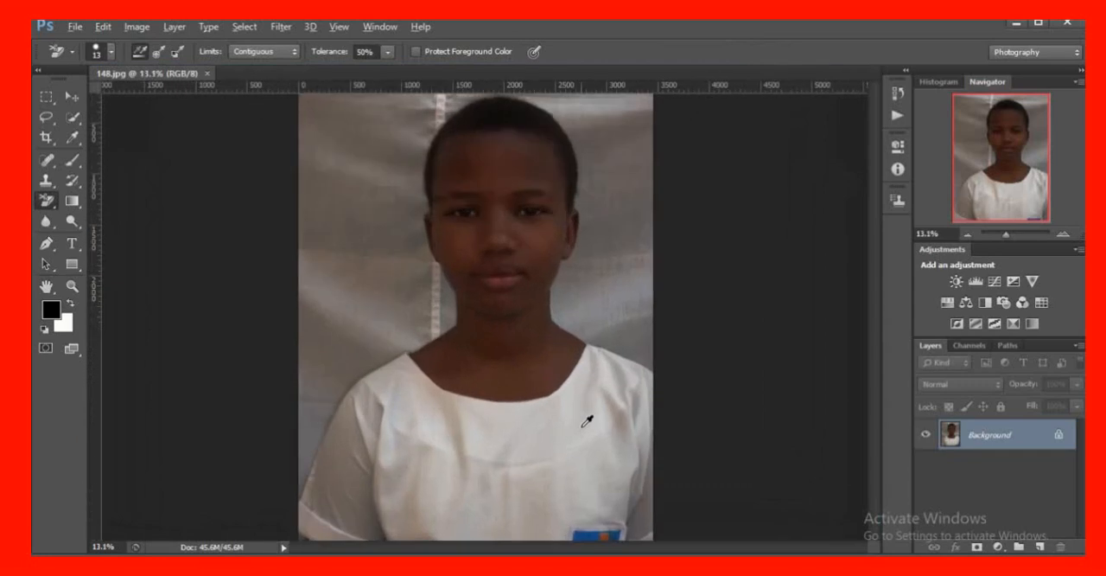
{"action": "scroll", "coordinate": [587, 421], "scroll_direction": "up", "scroll_amount": 1}
{"action": "scroll", "coordinate": [587, 421], "scroll_direction": "down", "scroll_amount": 3}
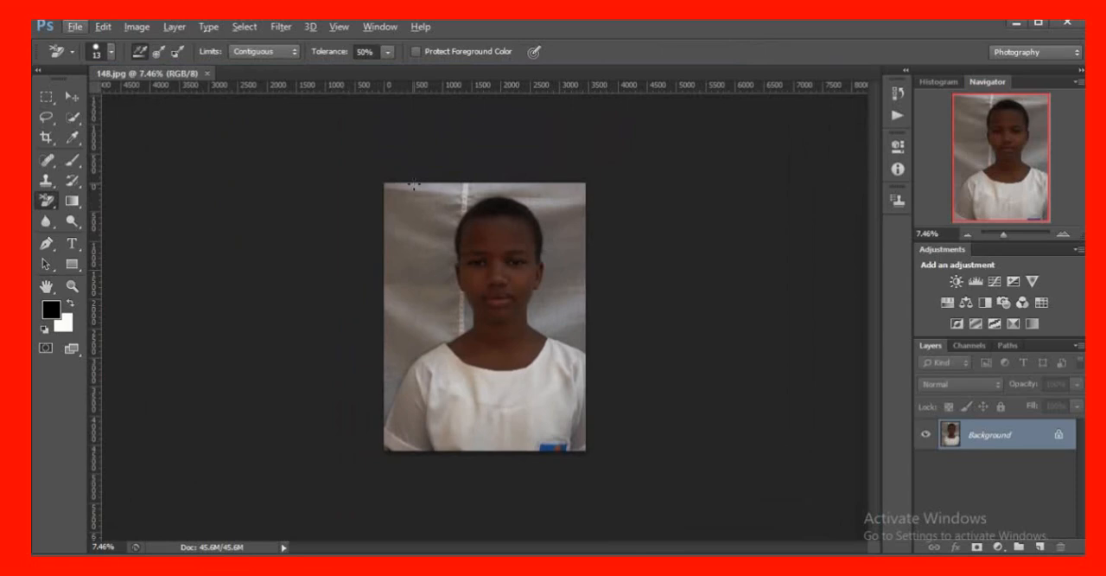
Crop the portrait with the Crop tool at the 2 : 3 (4 : 6) ratio, repositioning the photo so the subject is centred in the frame
{"action": "left_click", "coordinate": [46, 138]}
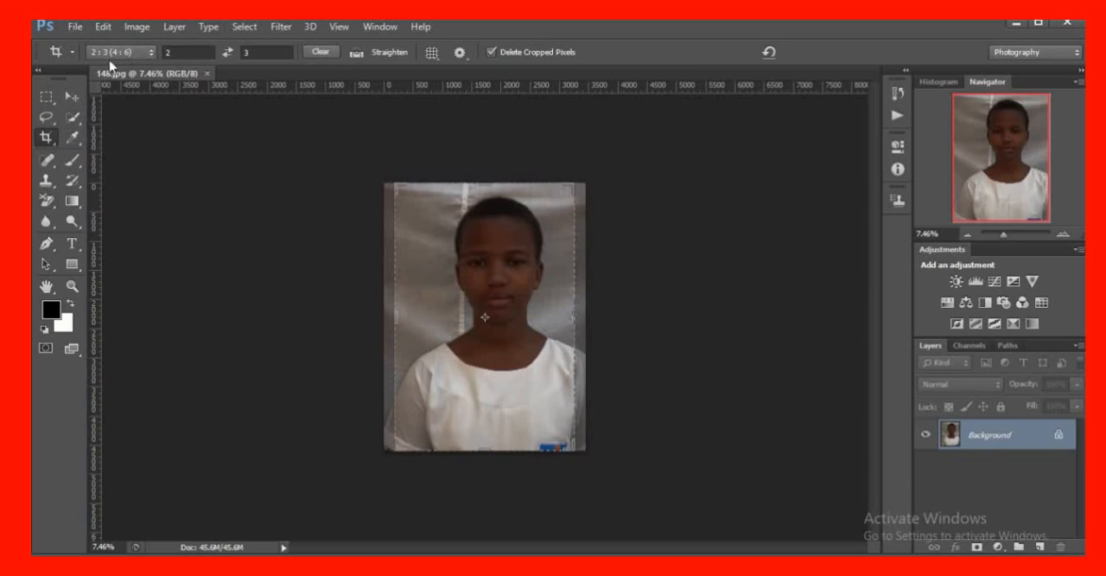
{"action": "left_click", "coordinate": [152, 54]}
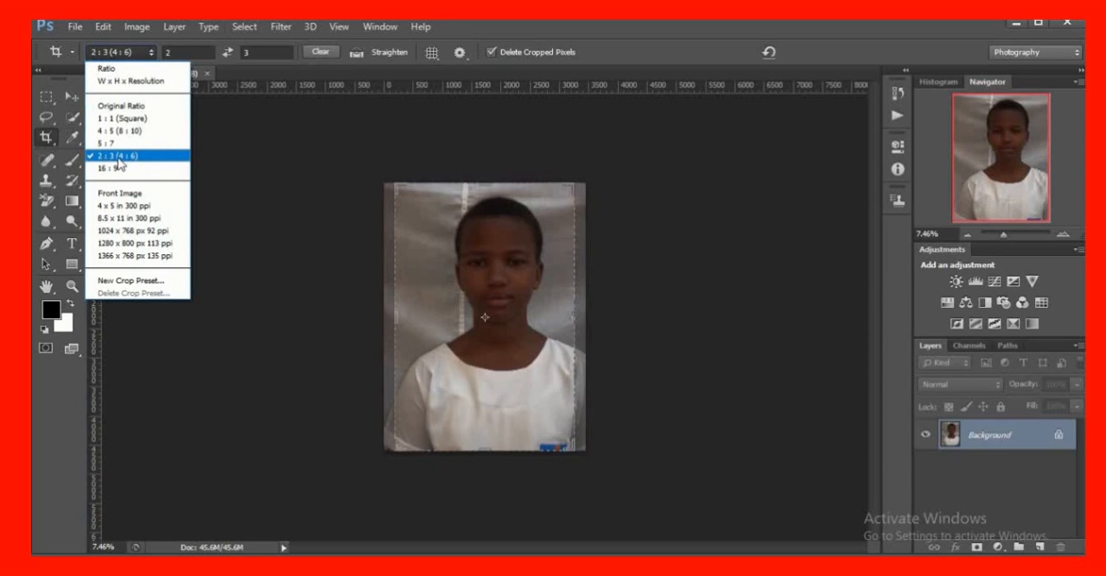
{"action": "left_click", "coordinate": [118, 156]}
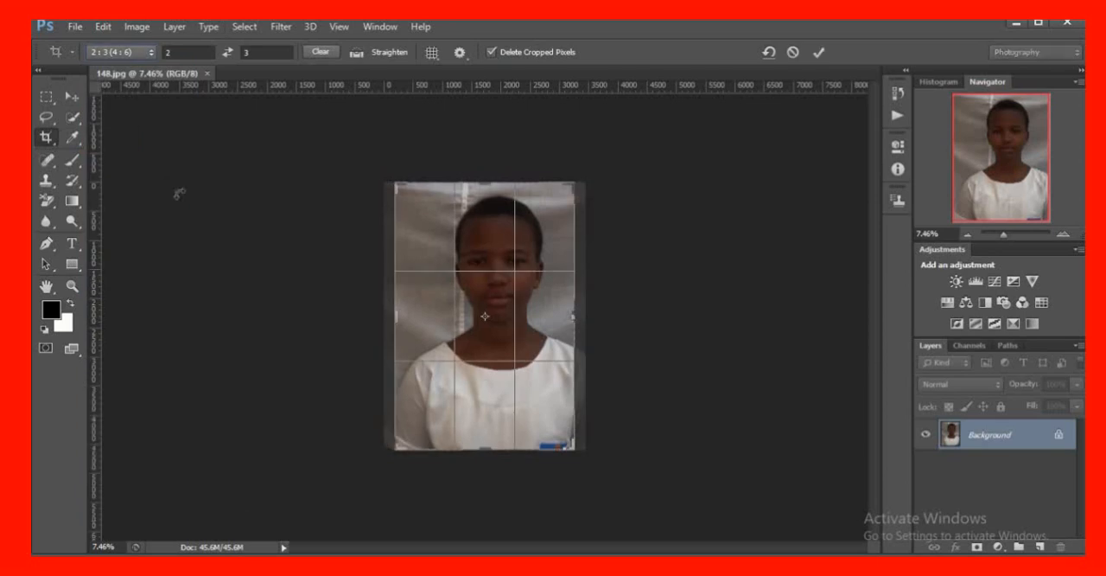
{"action": "left_click_drag", "start_coordinate": [574, 317], "coordinate": [574, 317]}
{"action": "left_click_drag", "start_coordinate": [497, 305], "coordinate": [478, 298]}
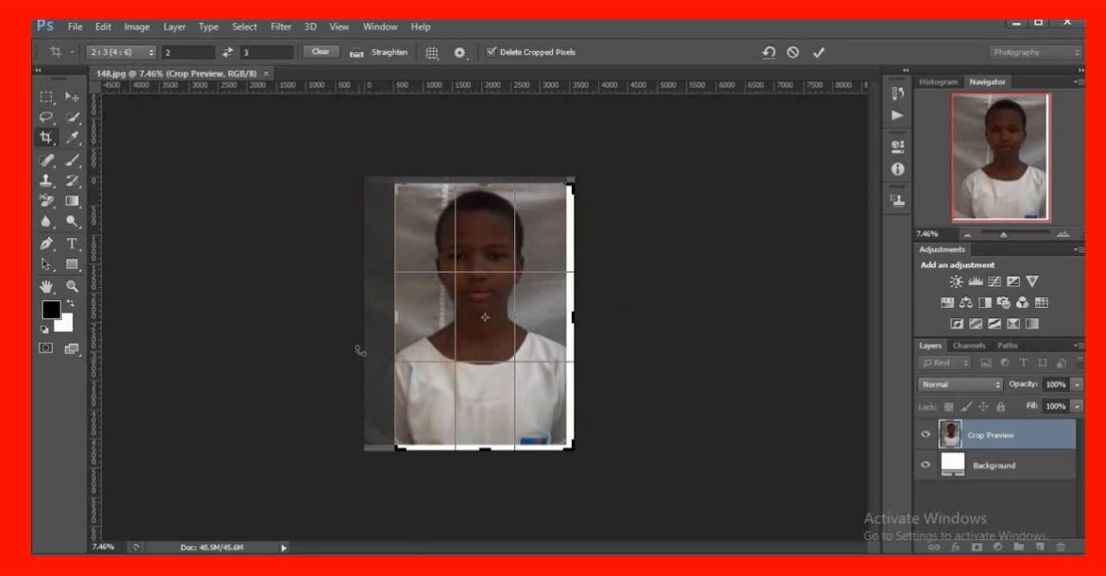
{"action": "left_click_drag", "start_coordinate": [488, 308], "coordinate": [506, 313]}
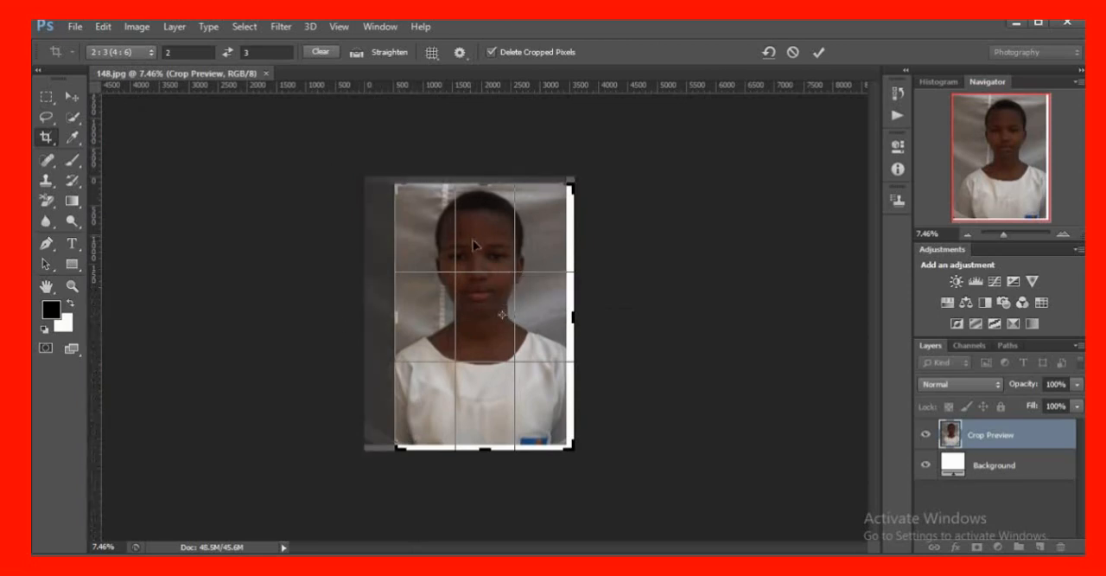
{"action": "left_click_drag", "start_coordinate": [470, 236], "coordinate": [482, 249]}
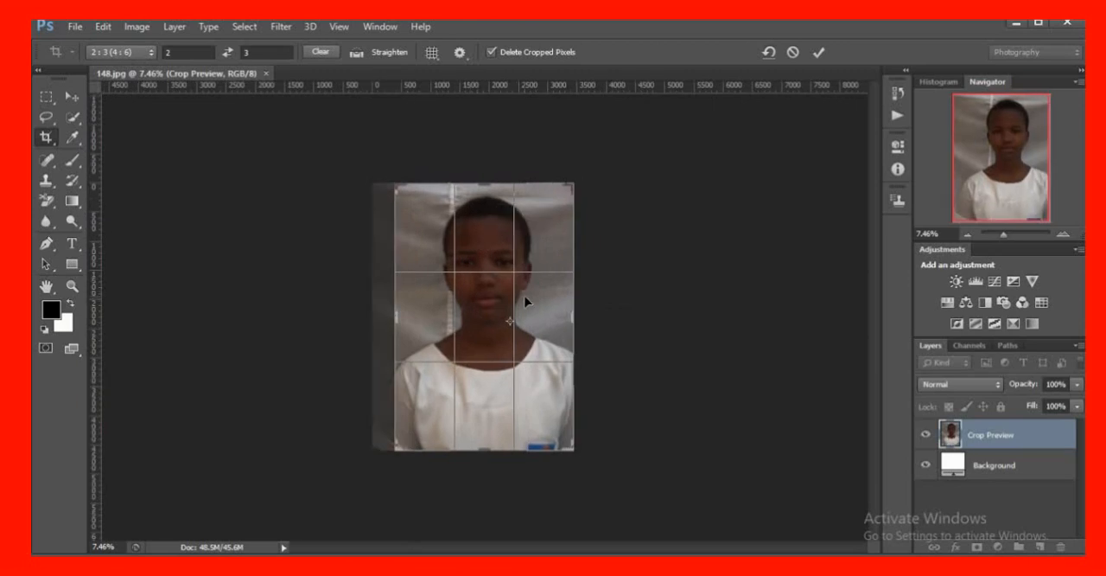
{"action": "key", "text": "Return"}
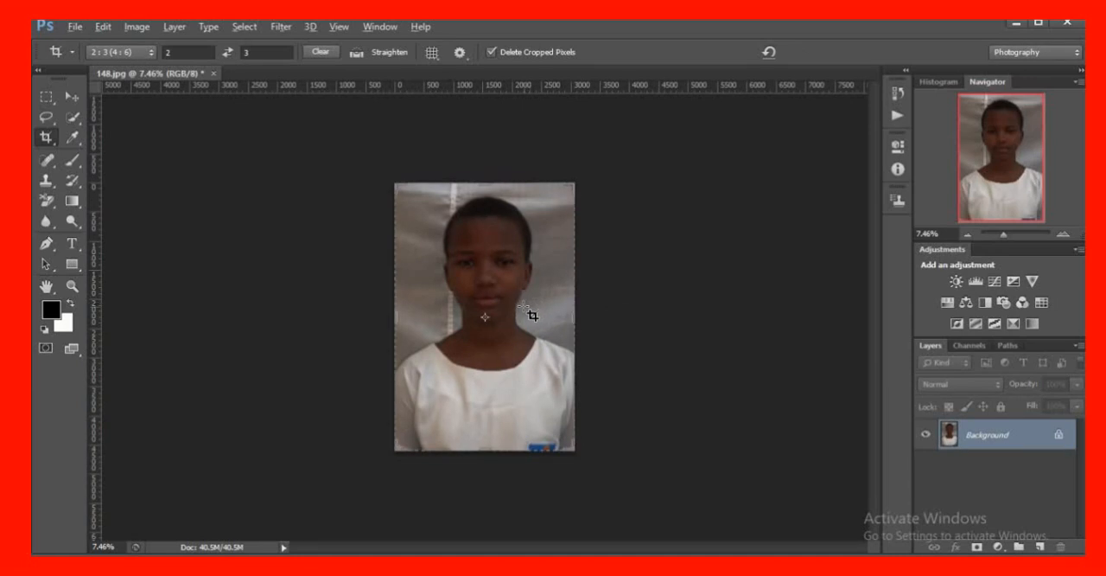
Start a Pen tool path at the photo's left edge, where the shoulder of the white shirt meets it
{"action": "scroll", "coordinate": [533, 304], "scroll_direction": "up", "scroll_amount": 2}
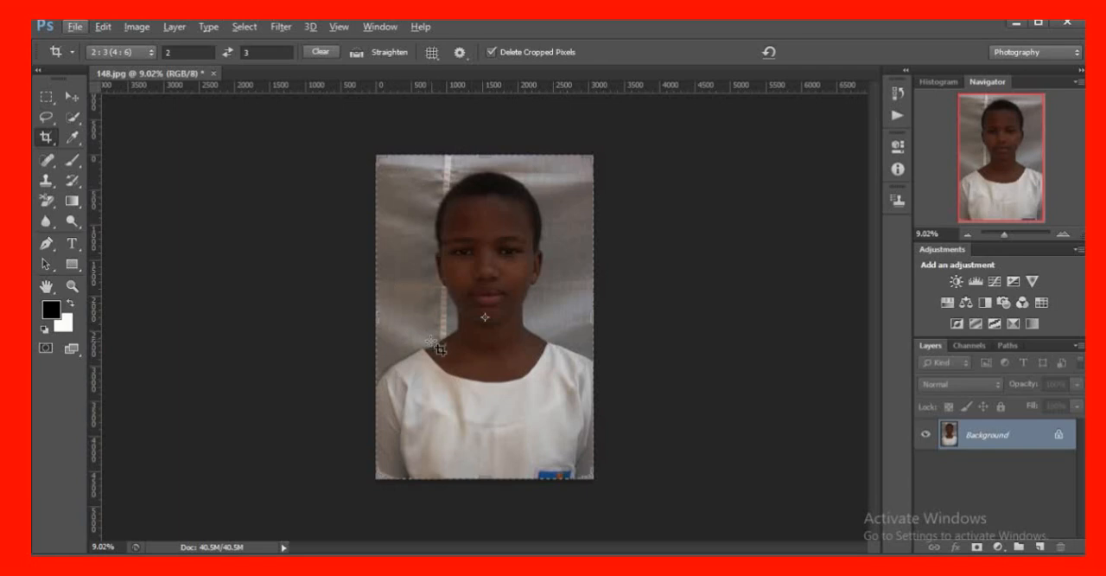
{"action": "scroll", "coordinate": [431, 342], "scroll_direction": "up", "scroll_amount": 4}
{"action": "scroll", "coordinate": [432, 341], "scroll_direction": "down", "scroll_amount": 1}
{"action": "scroll", "coordinate": [438, 348], "scroll_direction": "up", "scroll_amount": 1}
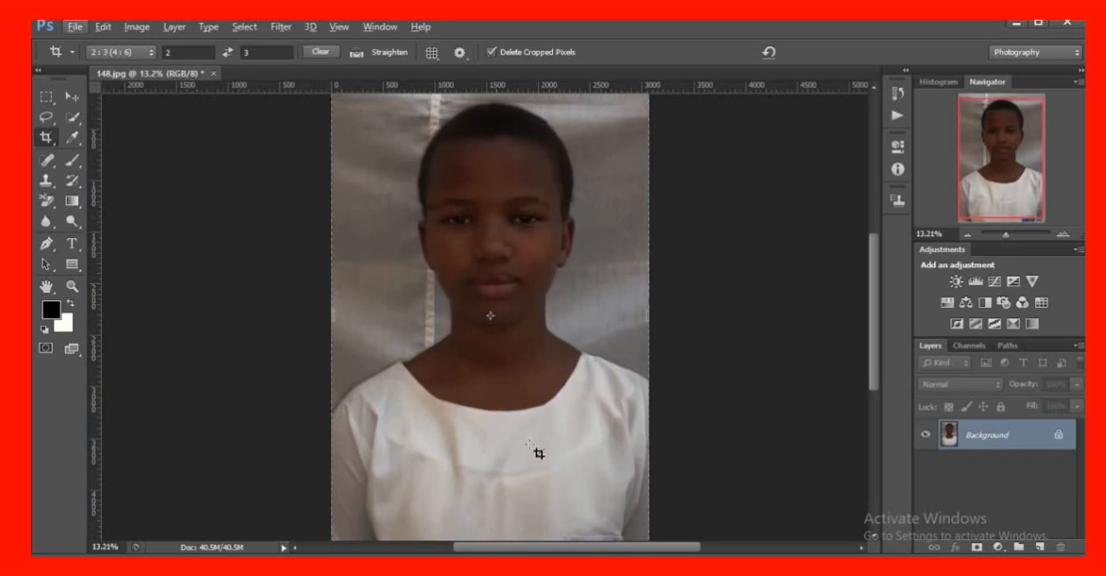
{"action": "left_click", "coordinate": [45, 244]}
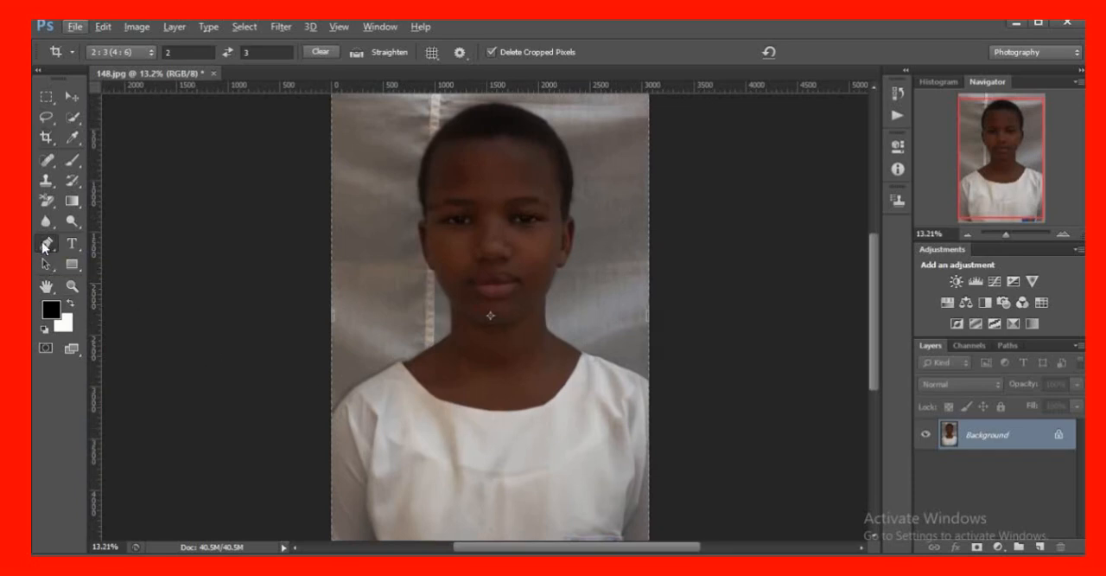
{"action": "left_click", "coordinate": [331, 421]}
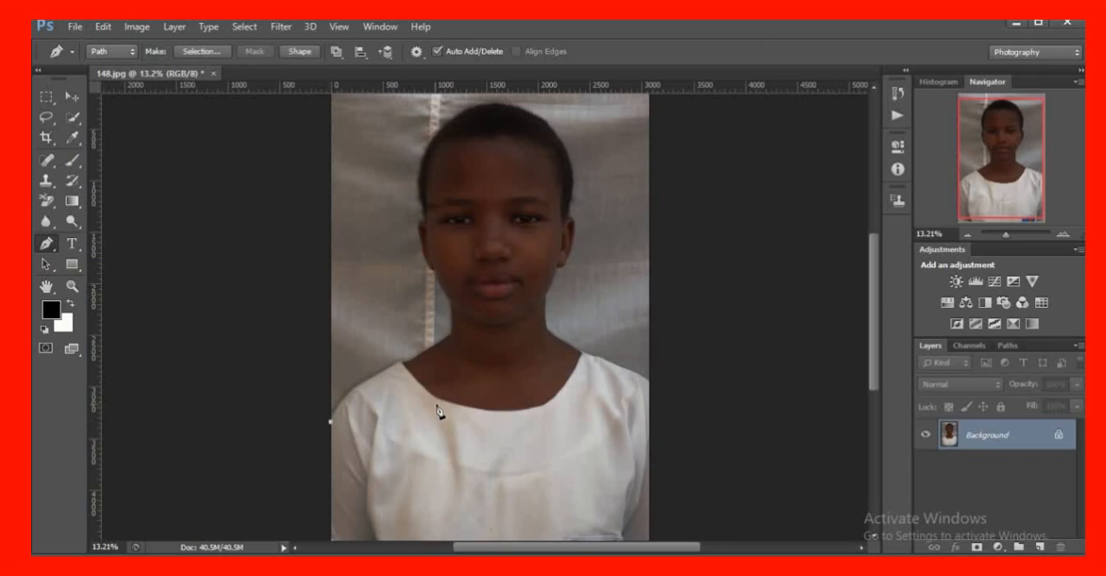
Examine the outline of the head, face and shoulders against the backdrop at different magnifications
{"action": "scroll", "coordinate": [457, 411], "scroll_direction": "up", "scroll_amount": 4}
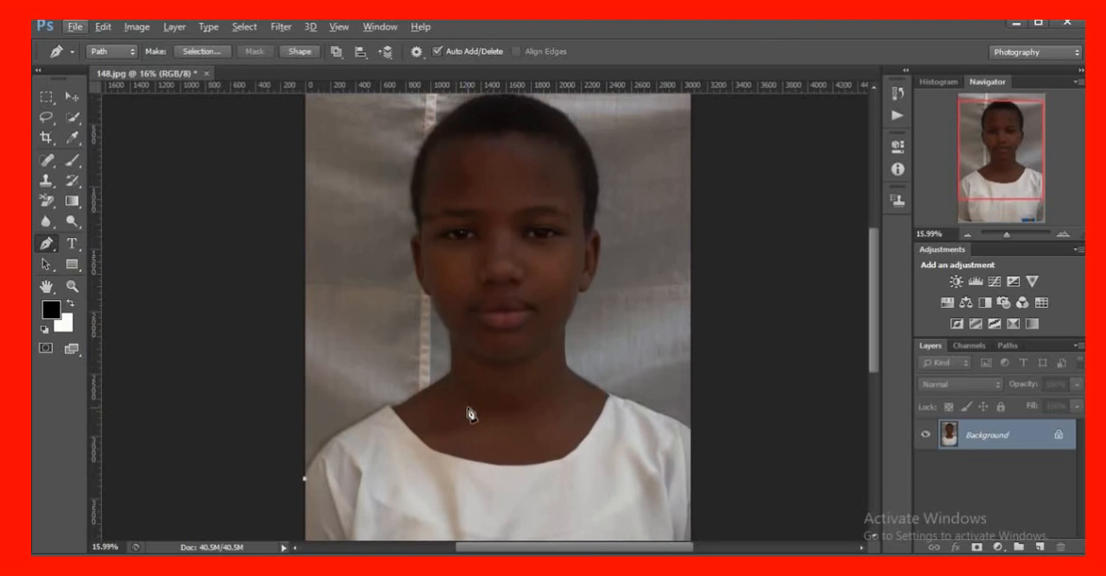
{"action": "scroll", "coordinate": [478, 424], "scroll_direction": "up", "scroll_amount": 3}
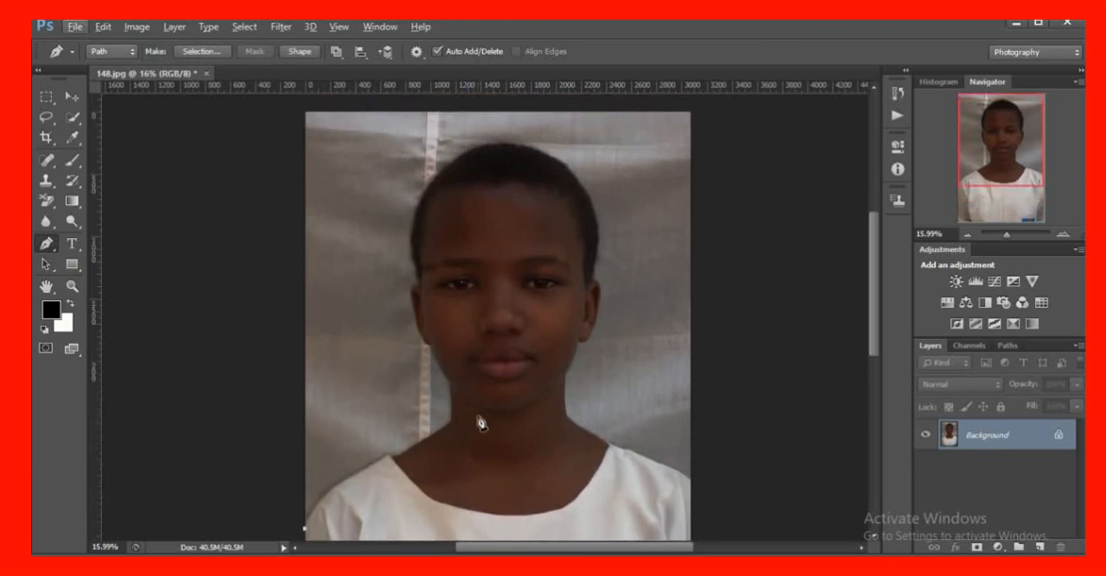
{"action": "scroll", "coordinate": [480, 420], "scroll_direction": "up", "scroll_amount": 2}
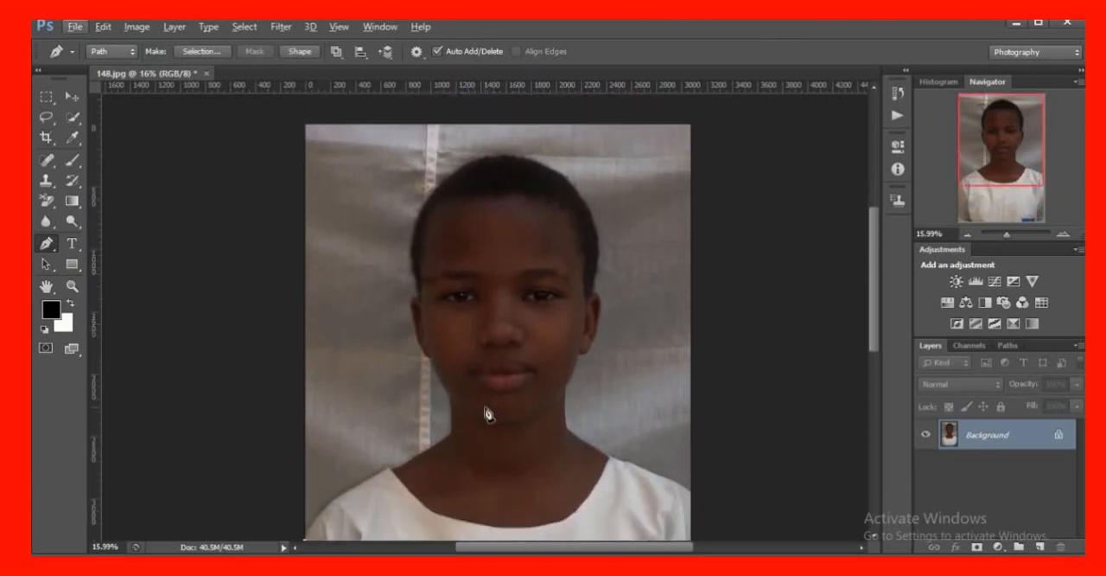
{"action": "scroll", "coordinate": [489, 413], "scroll_direction": "down", "scroll_amount": 5}
{"action": "scroll", "coordinate": [544, 420], "scroll_direction": "up", "scroll_amount": 5}
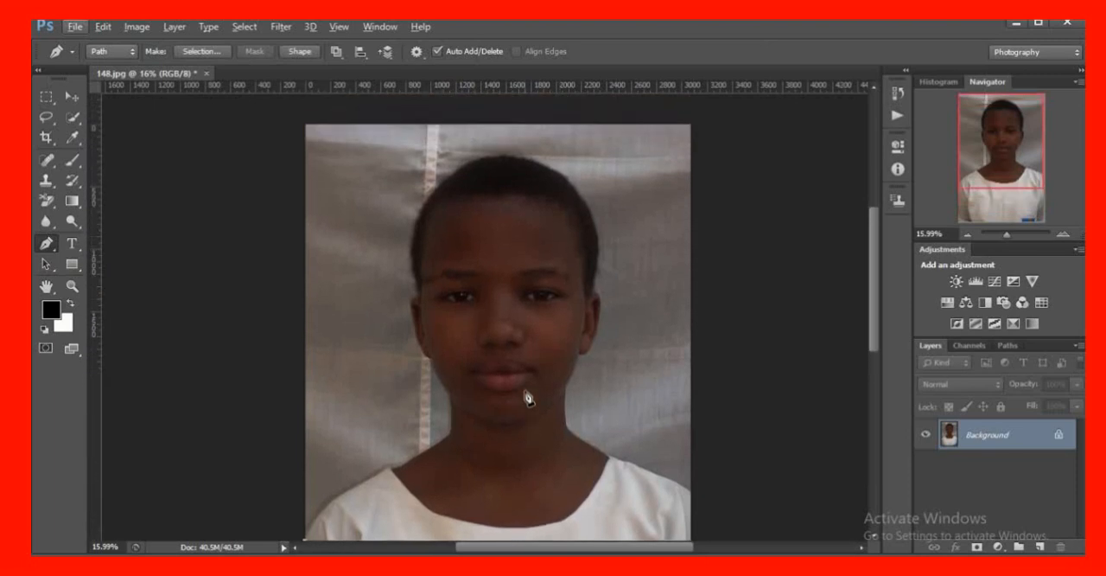
{"action": "scroll", "coordinate": [525, 398], "scroll_direction": "up", "scroll_amount": 2}
{"action": "scroll", "coordinate": [526, 398], "scroll_direction": "down", "scroll_amount": 5}
{"action": "scroll", "coordinate": [526, 398], "scroll_direction": "up", "scroll_amount": 5}
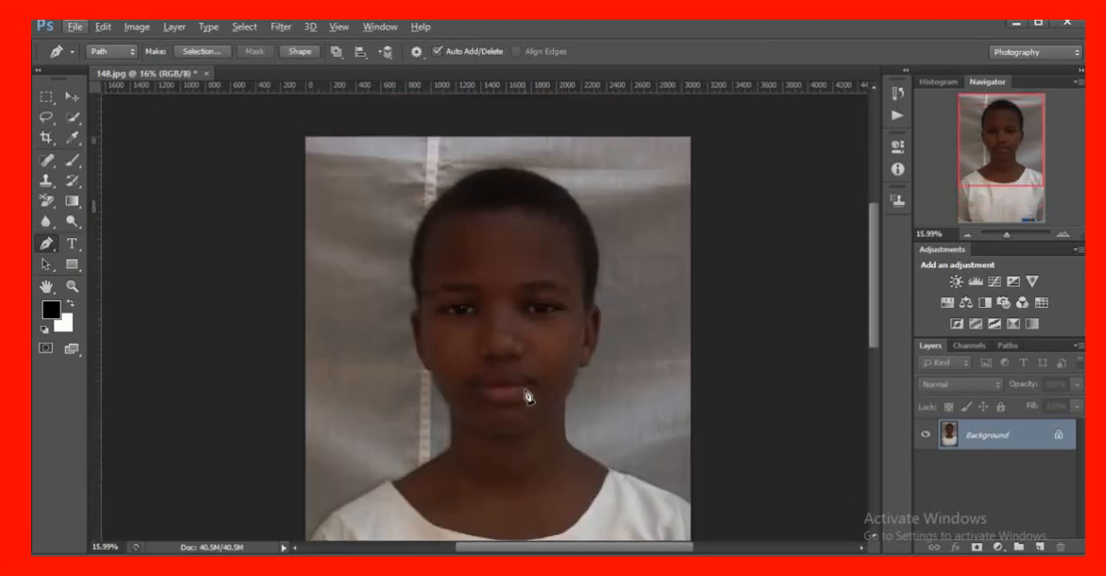
{"action": "scroll", "coordinate": [528, 397], "scroll_direction": "up", "scroll_amount": 3}
{"action": "scroll", "coordinate": [528, 395], "scroll_direction": "down", "scroll_amount": 3}
{"action": "scroll", "coordinate": [525, 381], "scroll_direction": "up", "scroll_amount": 5}
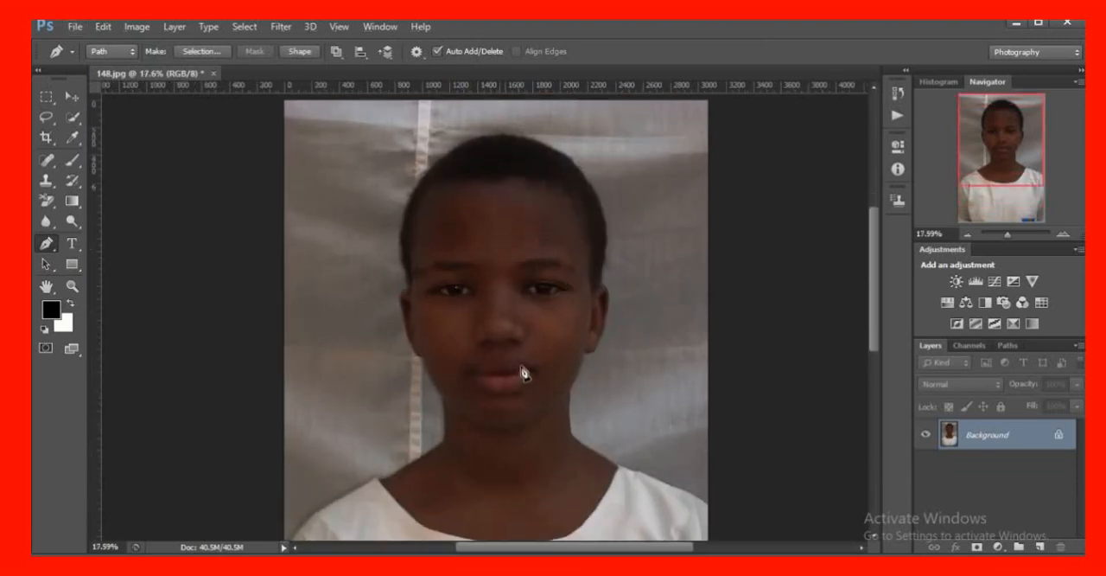
{"action": "scroll", "coordinate": [526, 371], "scroll_direction": "down", "scroll_amount": 4}
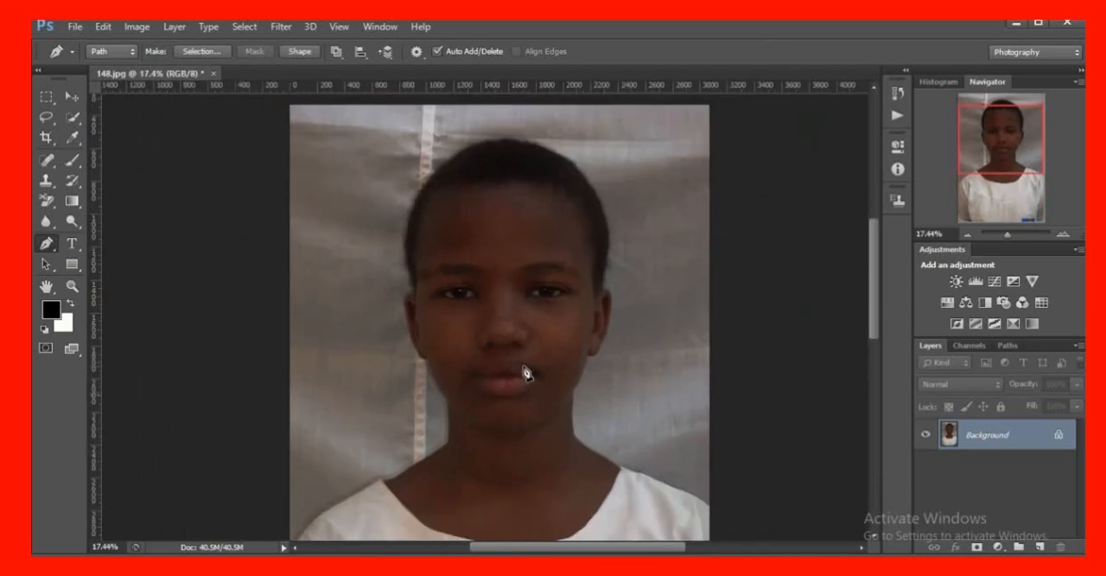
{"action": "scroll", "coordinate": [526, 372], "scroll_direction": "up", "scroll_amount": 2}
{"action": "scroll", "coordinate": [525, 372], "scroll_direction": "up", "scroll_amount": 4}
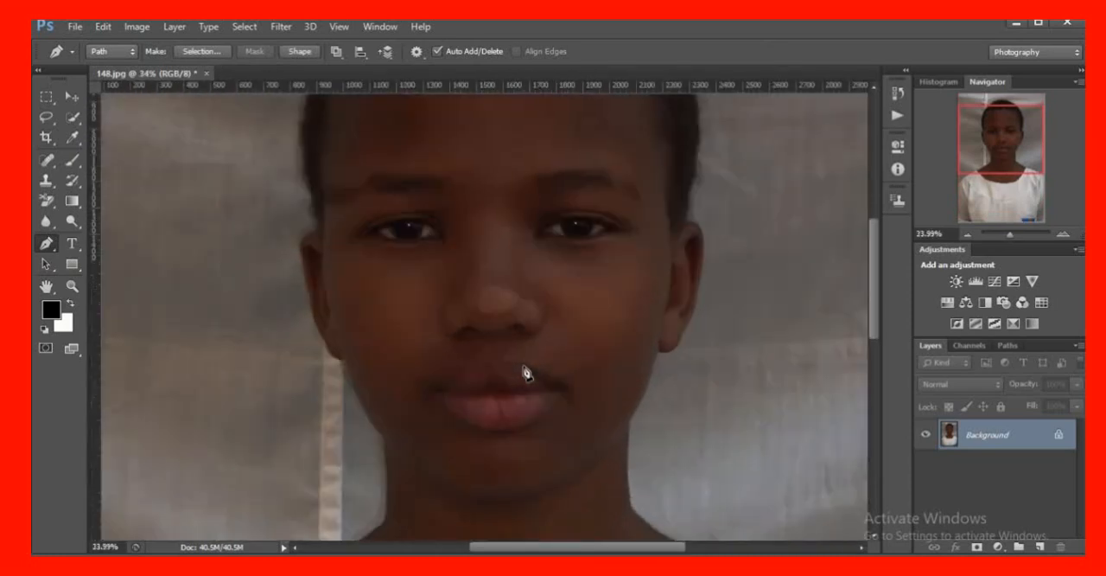
{"action": "scroll", "coordinate": [526, 371], "scroll_direction": "down", "scroll_amount": 5}
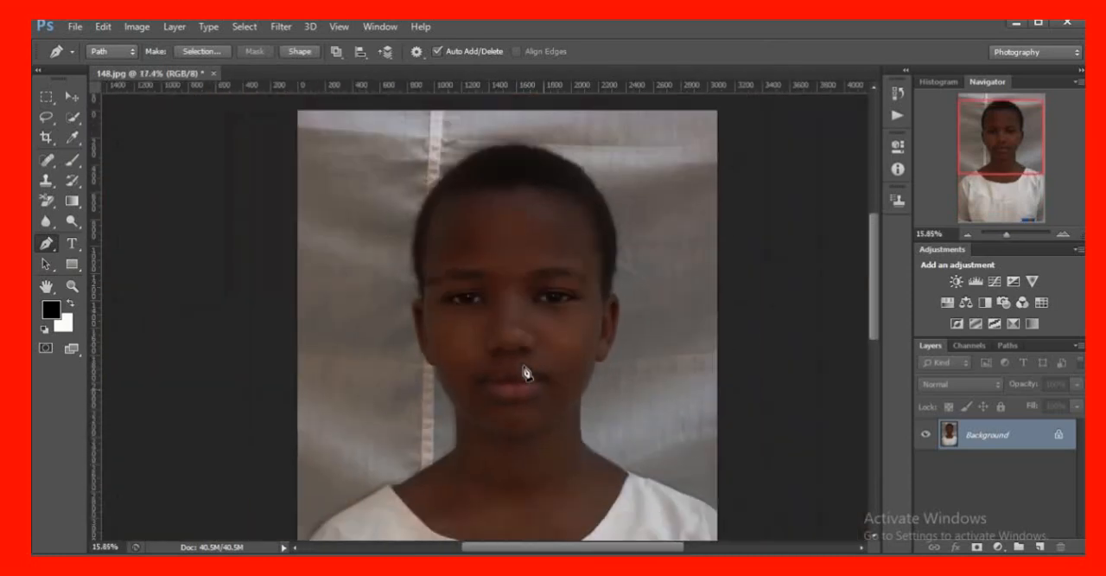
{"action": "scroll", "coordinate": [525, 371], "scroll_direction": "down", "scroll_amount": 2}
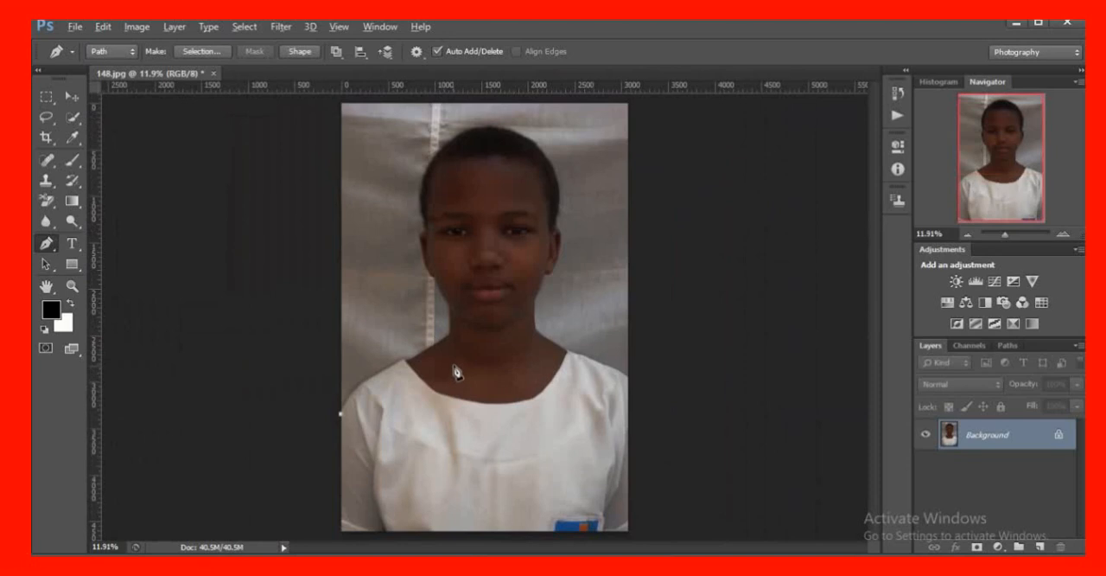
Extend the path with curved anchor points along the shirt's shoulder on the photo's left side up to the collar
{"action": "scroll", "coordinate": [458, 371], "scroll_direction": "up", "scroll_amount": 5}
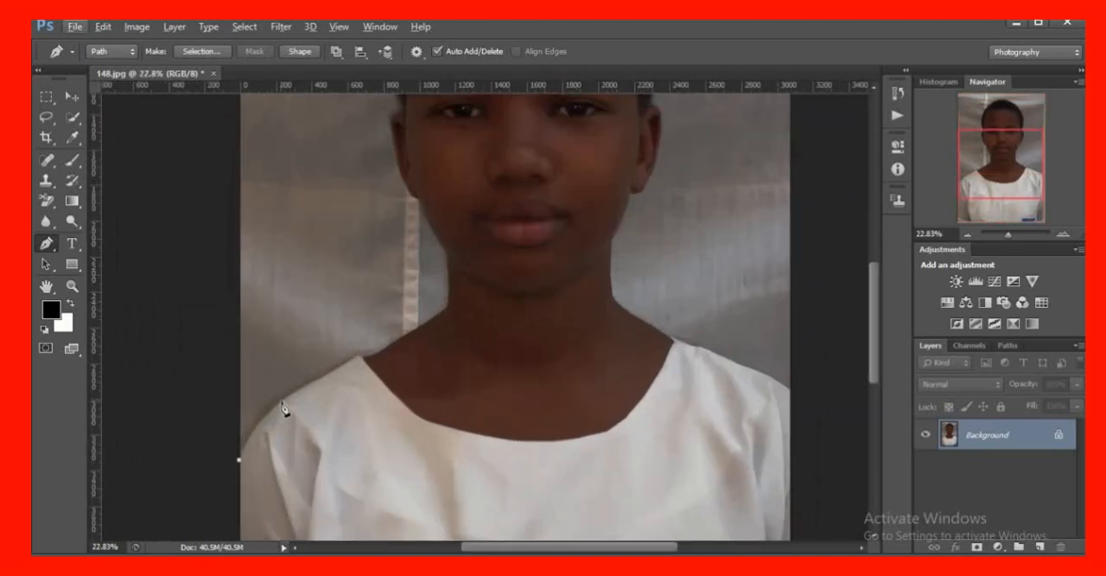
{"action": "left_click_drag", "start_coordinate": [283, 403], "coordinate": [313, 379]}
{"action": "left_click_drag", "start_coordinate": [357, 358], "coordinate": [389, 339]}
{"action": "key", "text": "alt"}
Continue the path from the shirt collar along the bare shoulder to the base of the neck, curving the last anchor
{"action": "scroll", "coordinate": [360, 367], "scroll_direction": "up", "scroll_amount": 3}
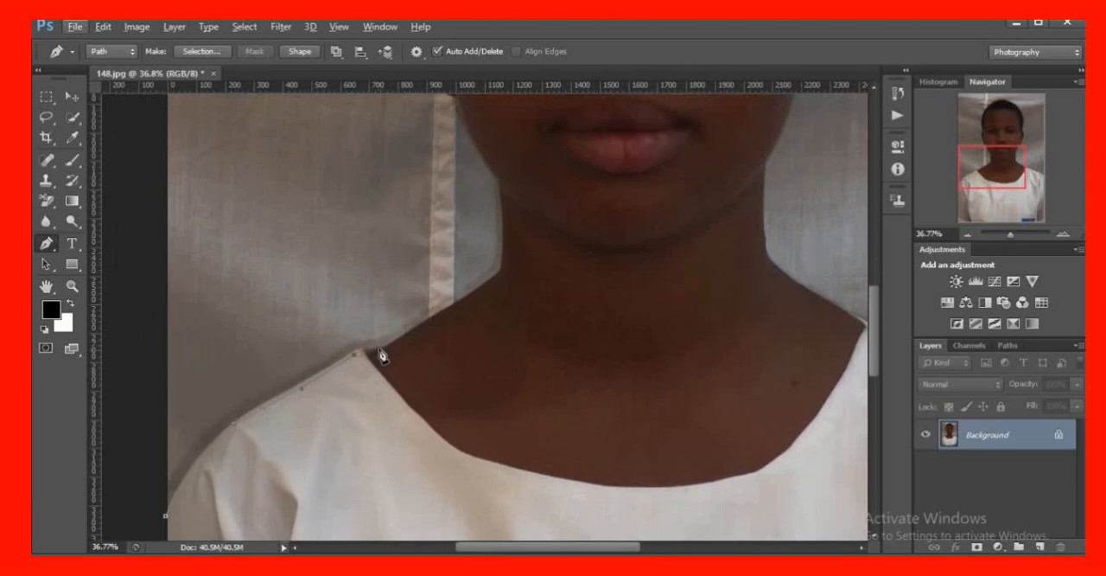
{"action": "left_click_drag", "start_coordinate": [383, 349], "coordinate": [410, 355]}
{"action": "left_click_drag", "start_coordinate": [502, 272], "coordinate": [535, 293]}
{"action": "left_click_drag", "start_coordinate": [537, 288], "coordinate": [510, 269]}
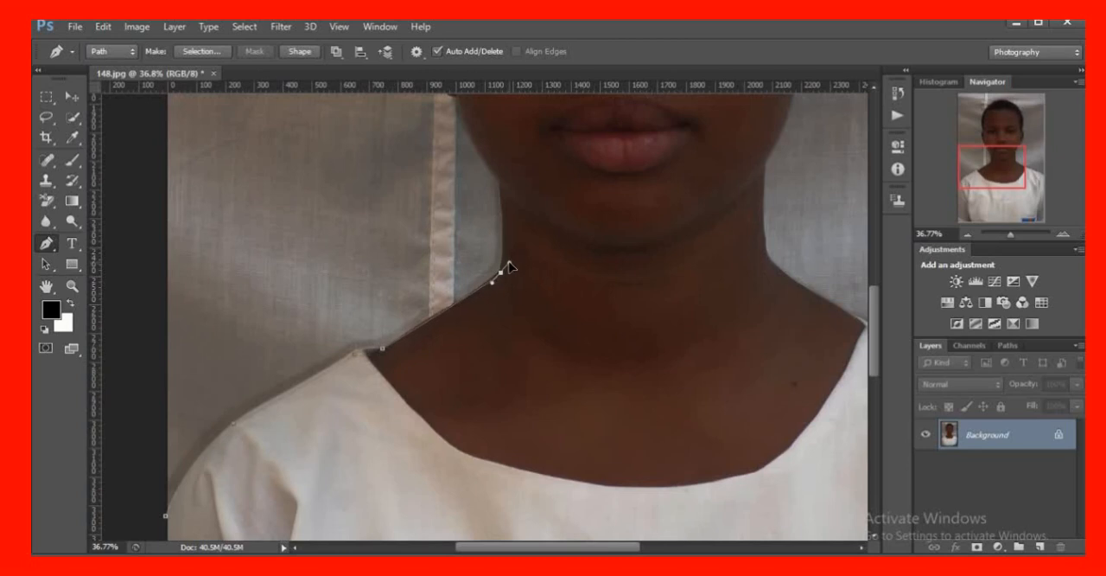
{"action": "scroll", "coordinate": [536, 290], "scroll_direction": "up", "scroll_amount": 3}
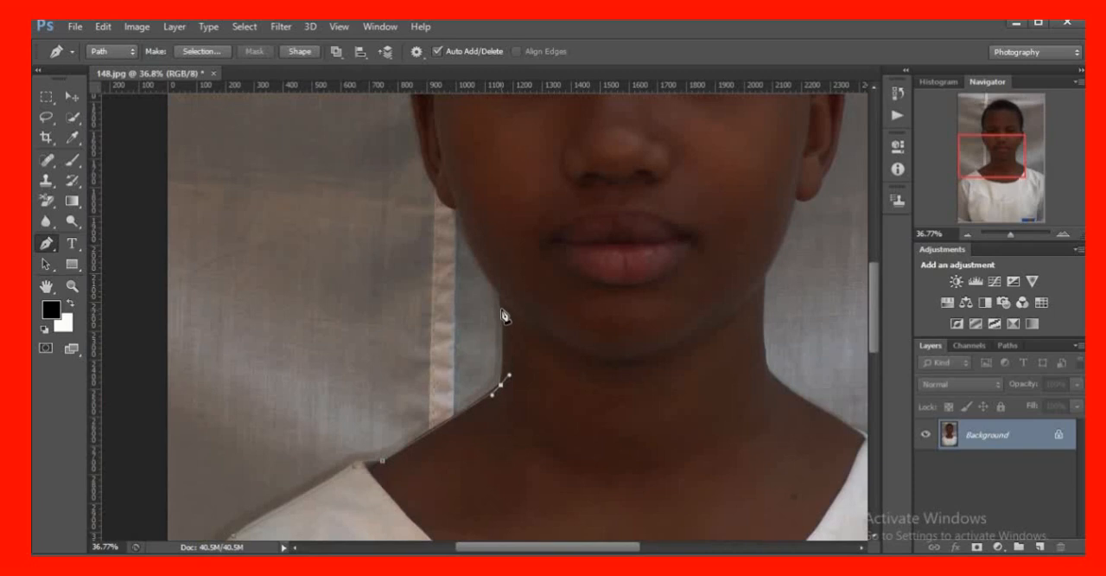
{"action": "scroll", "coordinate": [504, 313], "scroll_direction": "up", "scroll_amount": 2}
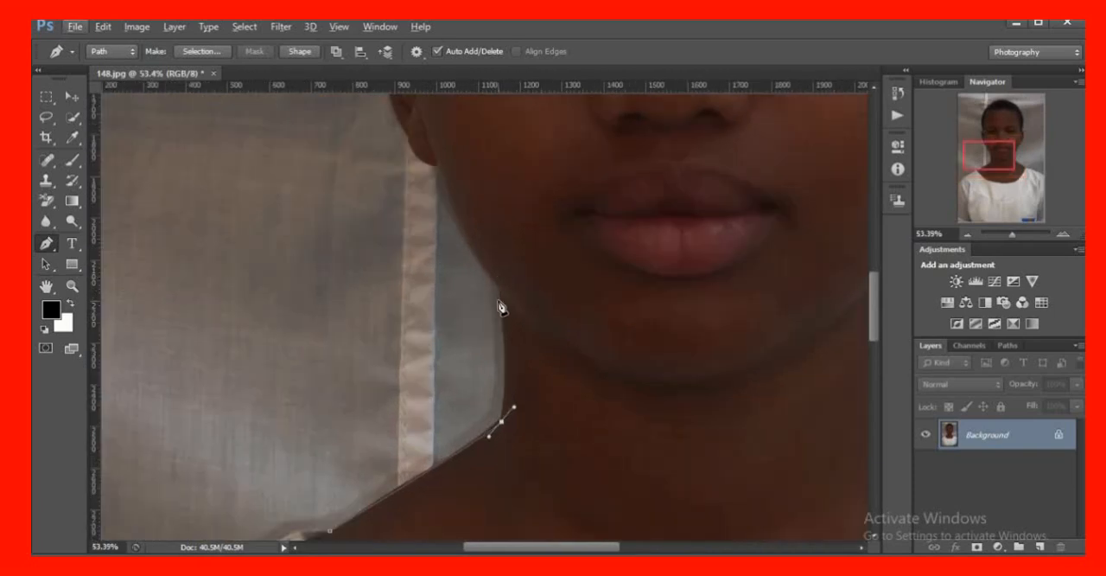
{"action": "left_click_drag", "start_coordinate": [500, 290], "coordinate": [485, 269]}
{"action": "key", "text": "alt"}
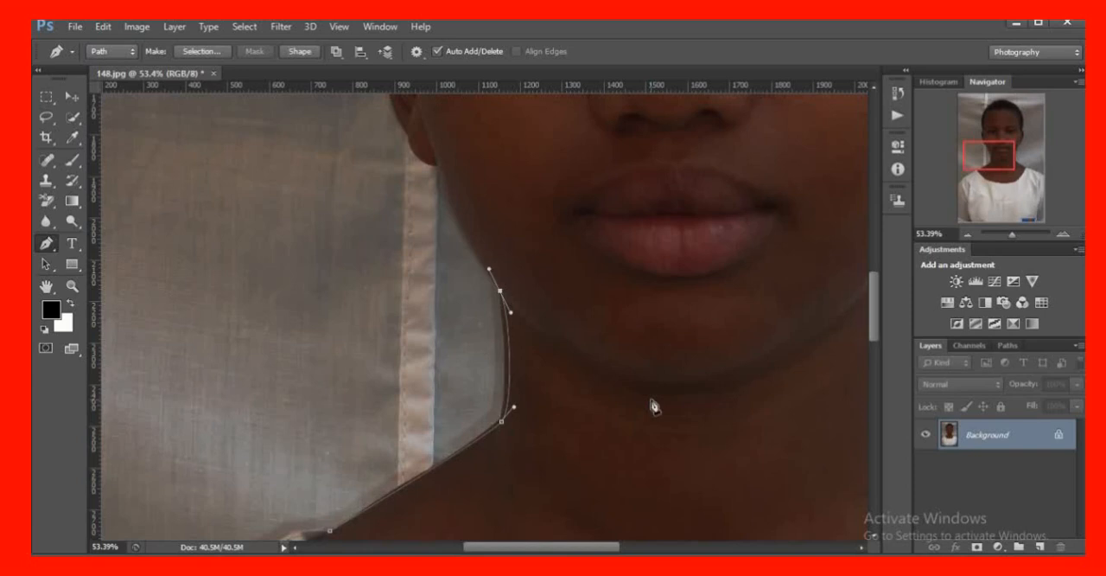
{"action": "key", "text": "ctrl+z"}
Extend the path up the neck to the jaw and along the cheek to the earlobe, removing the outgoing handle at the earlobe anchor
{"action": "left_click_drag", "start_coordinate": [500, 290], "coordinate": [483, 250]}
{"action": "scroll", "coordinate": [435, 291], "scroll_direction": "up", "scroll_amount": 3}
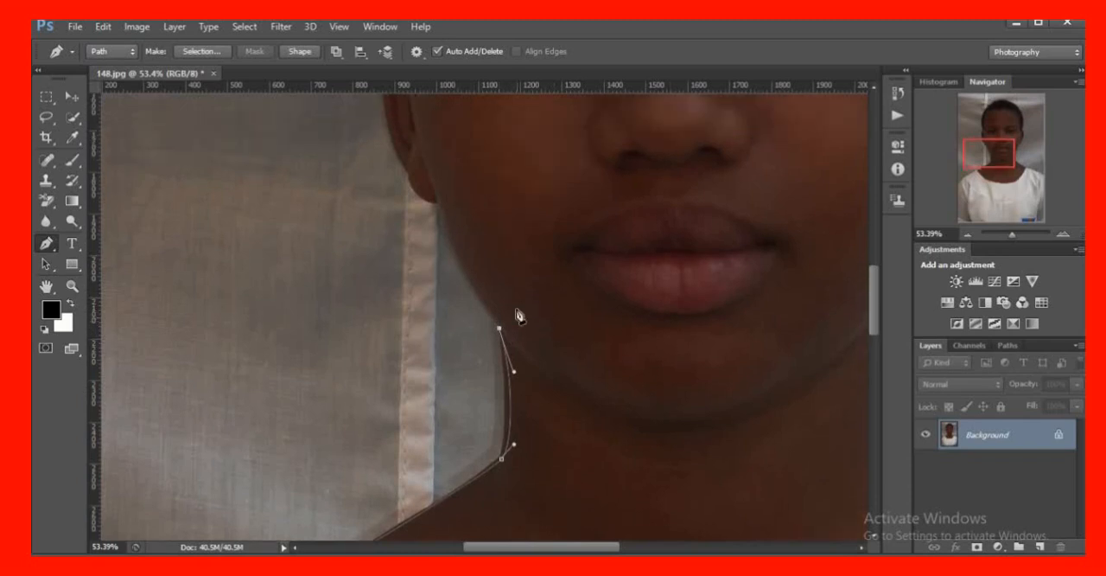
{"action": "scroll", "coordinate": [528, 337], "scroll_direction": "up", "scroll_amount": 2}
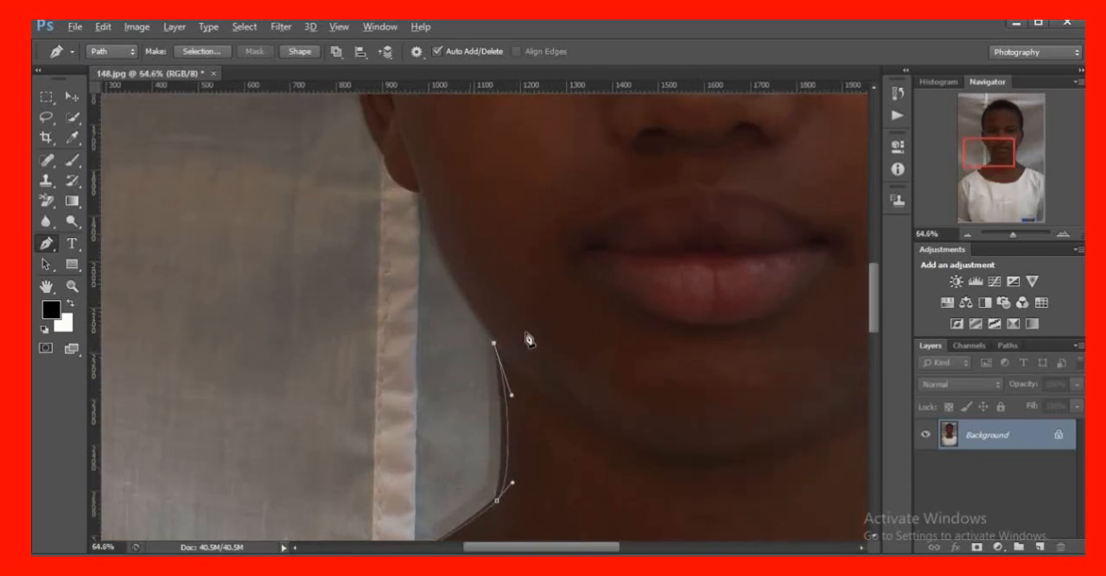
{"action": "scroll", "coordinate": [527, 339], "scroll_direction": "up", "scroll_amount": 8}
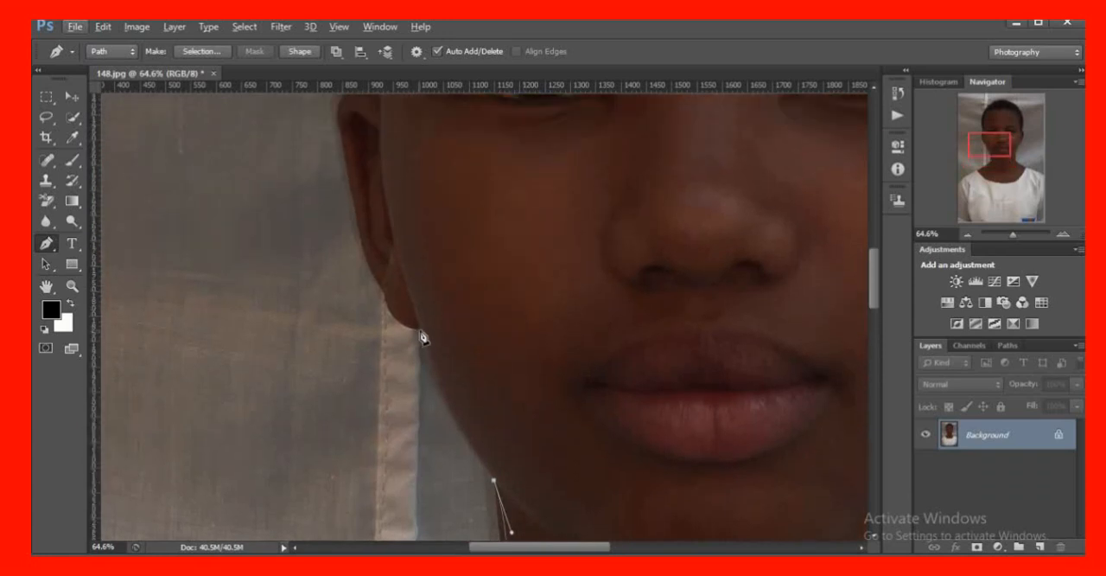
{"action": "left_click_drag", "start_coordinate": [419, 329], "coordinate": [405, 266]}
{"action": "key", "text": "alt"}
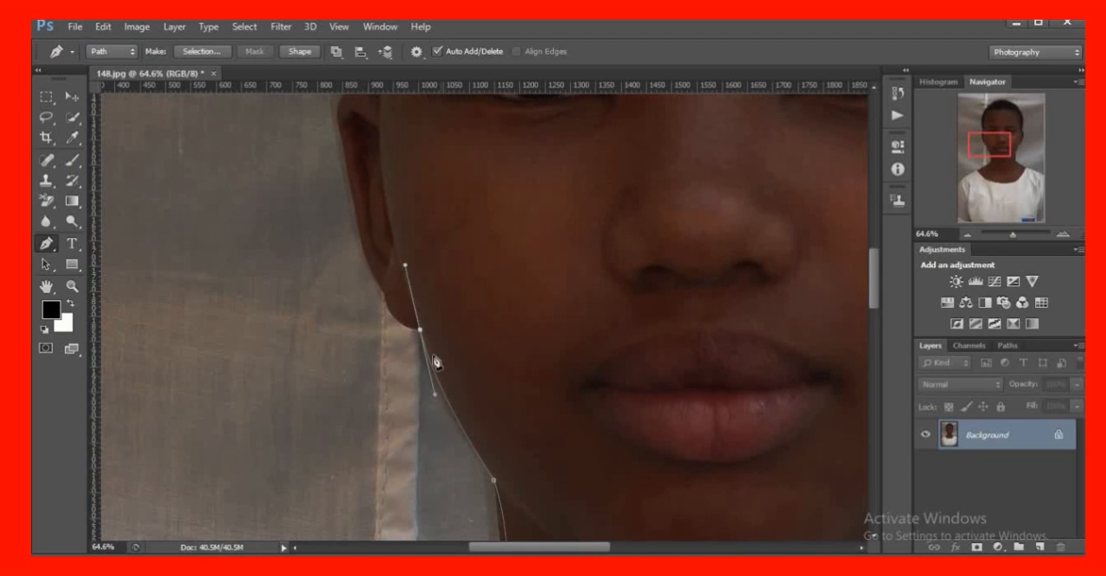
{"action": "left_click", "coordinate": [420, 331], "text": "alt"}
Extend the path around the earlobe and up the lower outer edge of the ear on the photo's left side
{"action": "scroll", "coordinate": [596, 339], "scroll_direction": "up", "scroll_amount": 5}
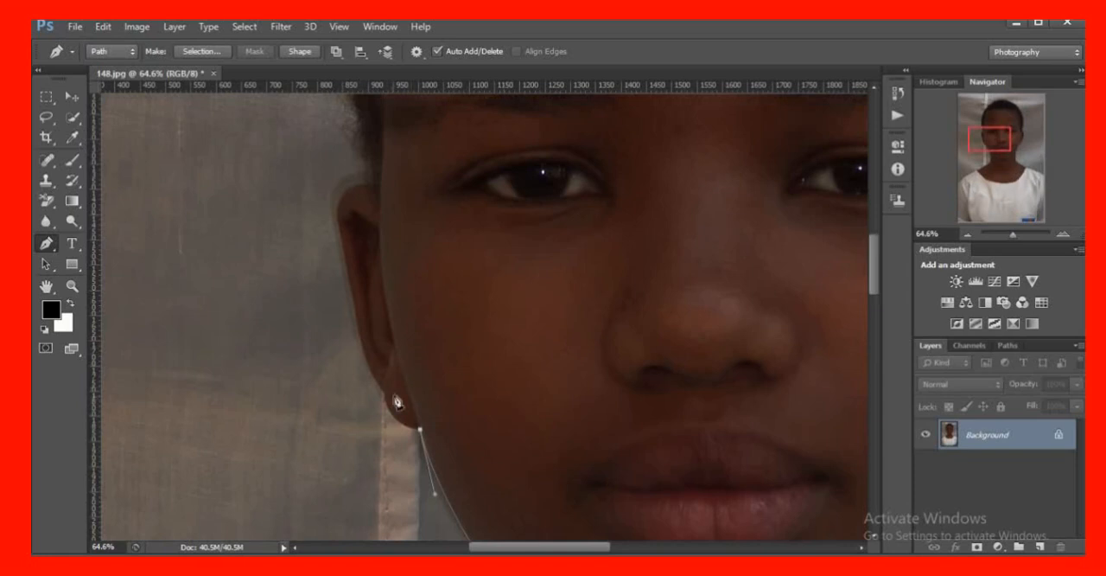
{"action": "scroll", "coordinate": [399, 408], "scroll_direction": "up", "scroll_amount": 1}
{"action": "scroll", "coordinate": [400, 408], "scroll_direction": "down", "scroll_amount": 2}
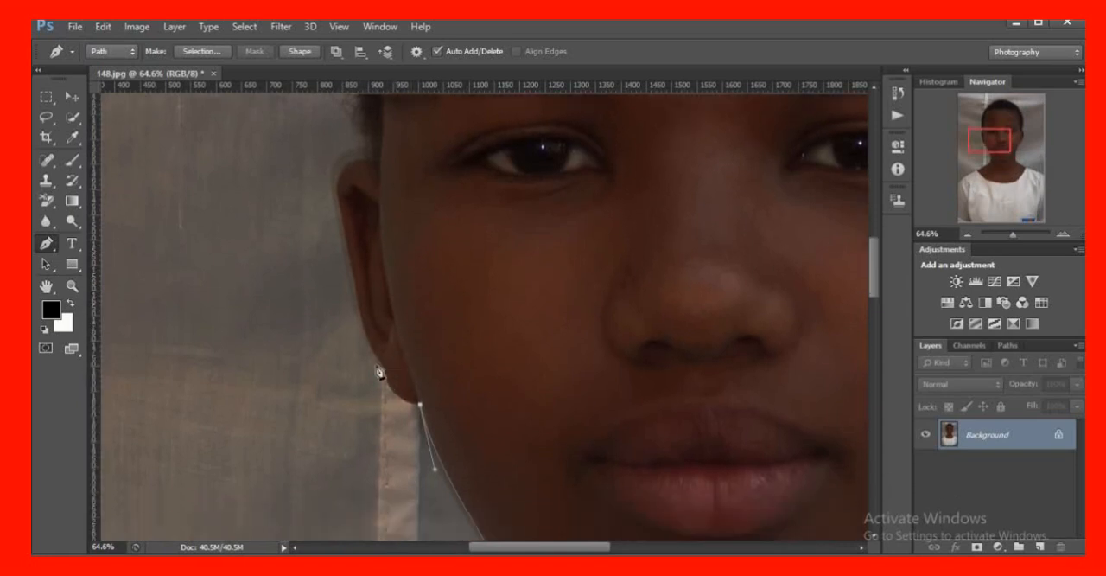
{"action": "left_click_drag", "start_coordinate": [383, 370], "coordinate": [376, 343]}
{"action": "left_click", "coordinate": [384, 369], "text": "alt"}
{"action": "left_click", "coordinate": [364, 327]}
{"action": "left_click", "coordinate": [365, 329], "text": "alt"}
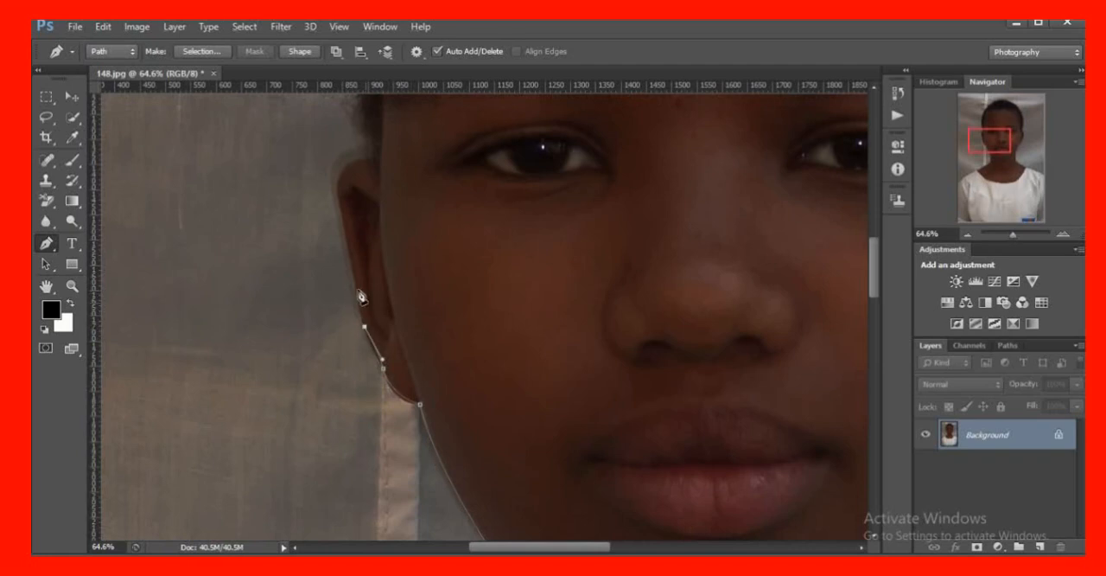
Continue the path up the ear's outer edge, redoing the upper anchor, and curve it over the ear's top to the hairline
{"action": "left_click", "coordinate": [338, 195]}
{"action": "key", "text": "ctrl+z"}
{"action": "scroll", "coordinate": [346, 197], "scroll_direction": "up", "scroll_amount": 2}
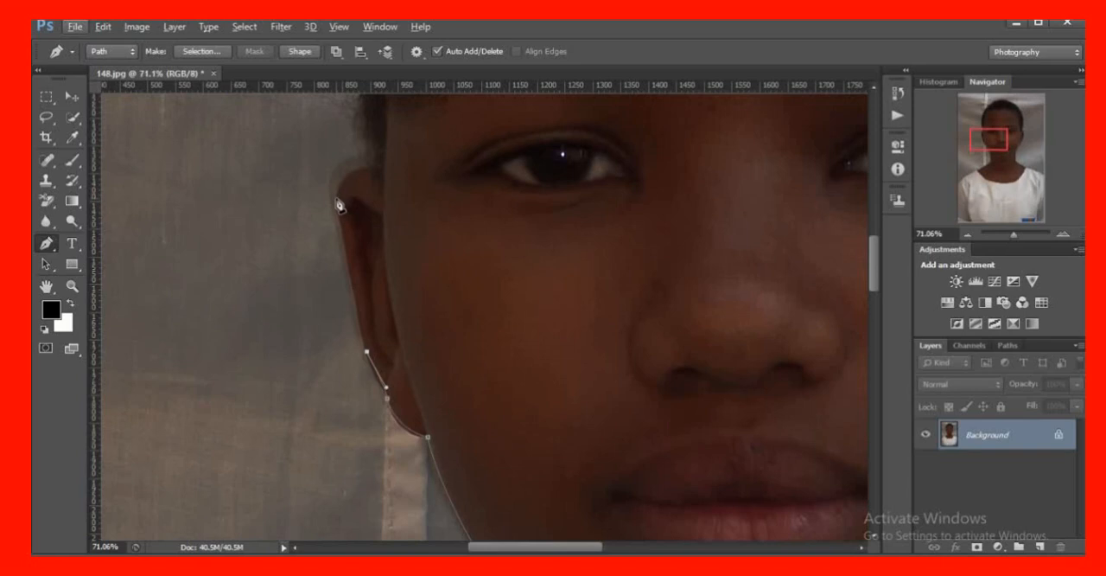
{"action": "left_click", "coordinate": [339, 205]}
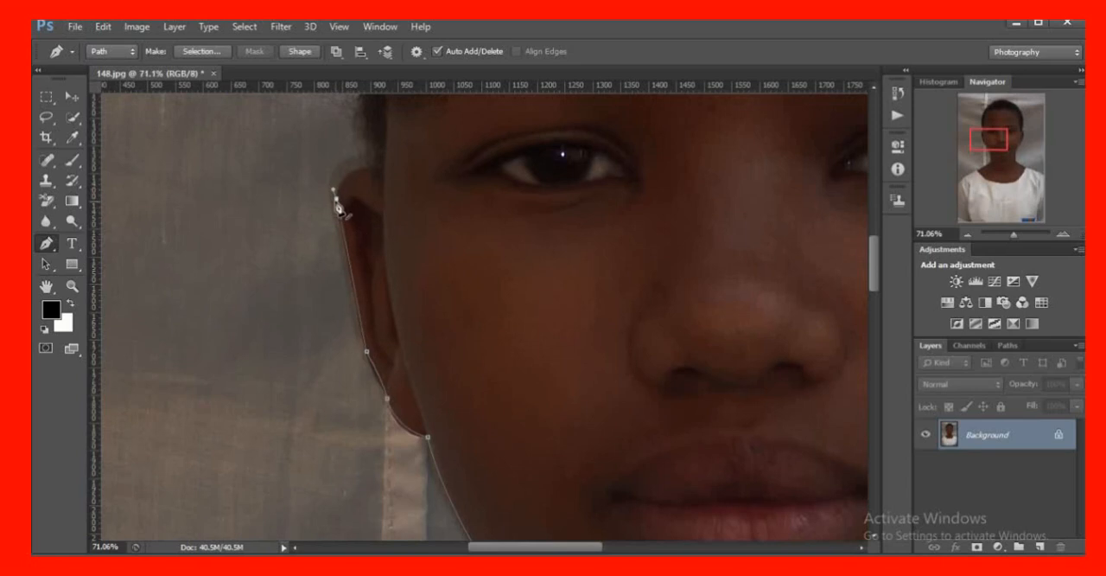
{"action": "scroll", "coordinate": [381, 260], "scroll_direction": "up", "scroll_amount": 4}
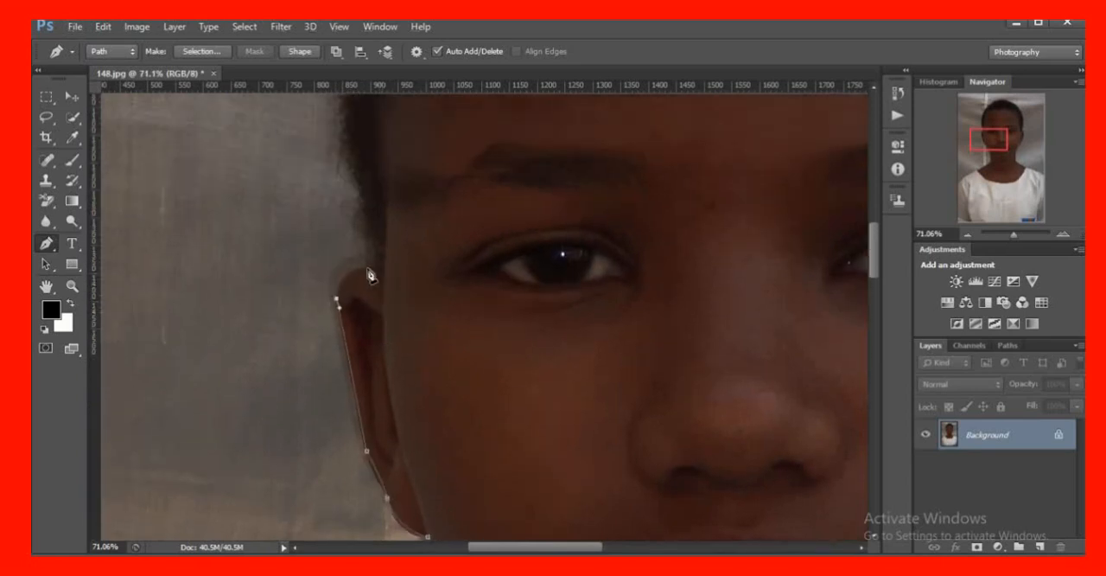
{"action": "left_click_drag", "start_coordinate": [371, 284], "coordinate": [411, 293]}
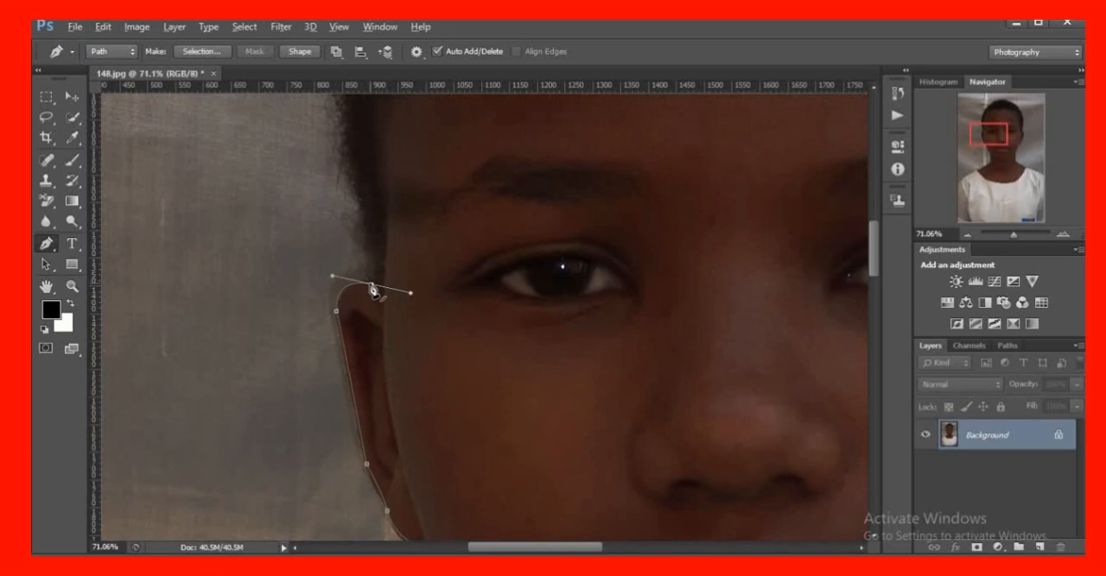
{"action": "left_click", "coordinate": [371, 284], "text": "alt"}
{"action": "left_click", "coordinate": [378, 267]}
Curve the path up the side hairline above the ear on the photo's left, removing the last anchor's outgoing handle
{"action": "scroll", "coordinate": [370, 287], "scroll_direction": "up", "scroll_amount": 1}
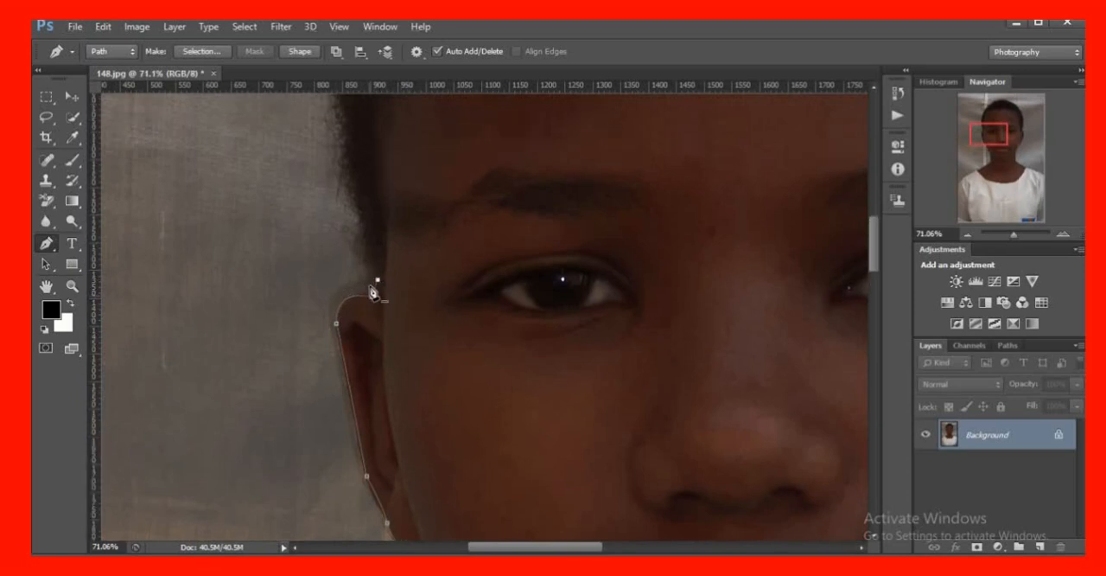
{"action": "scroll", "coordinate": [372, 294], "scroll_direction": "up", "scroll_amount": 5}
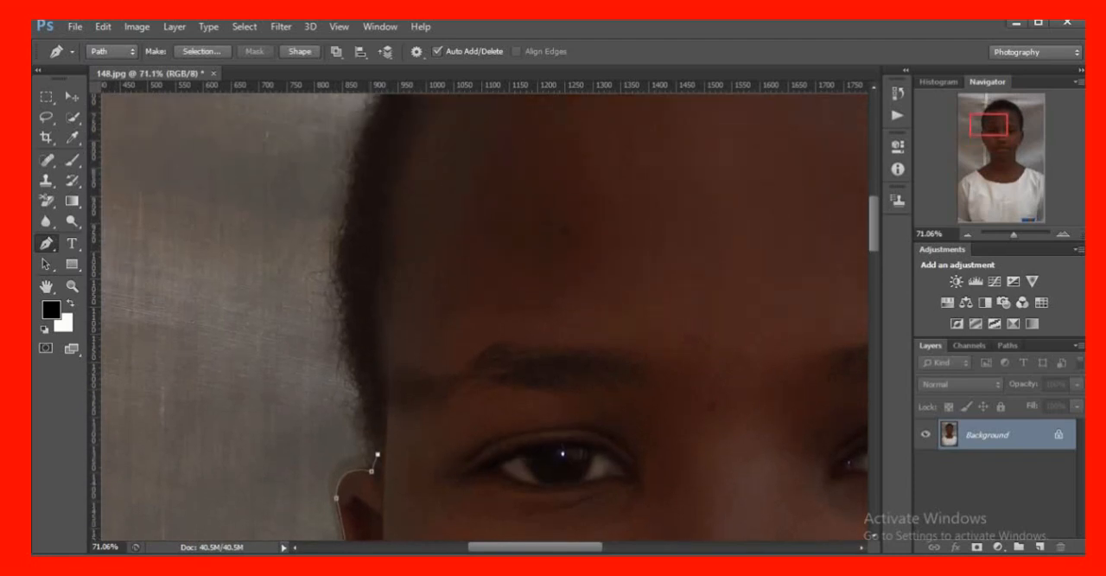
{"action": "scroll", "coordinate": [372, 342], "scroll_direction": "down", "scroll_amount": 2}
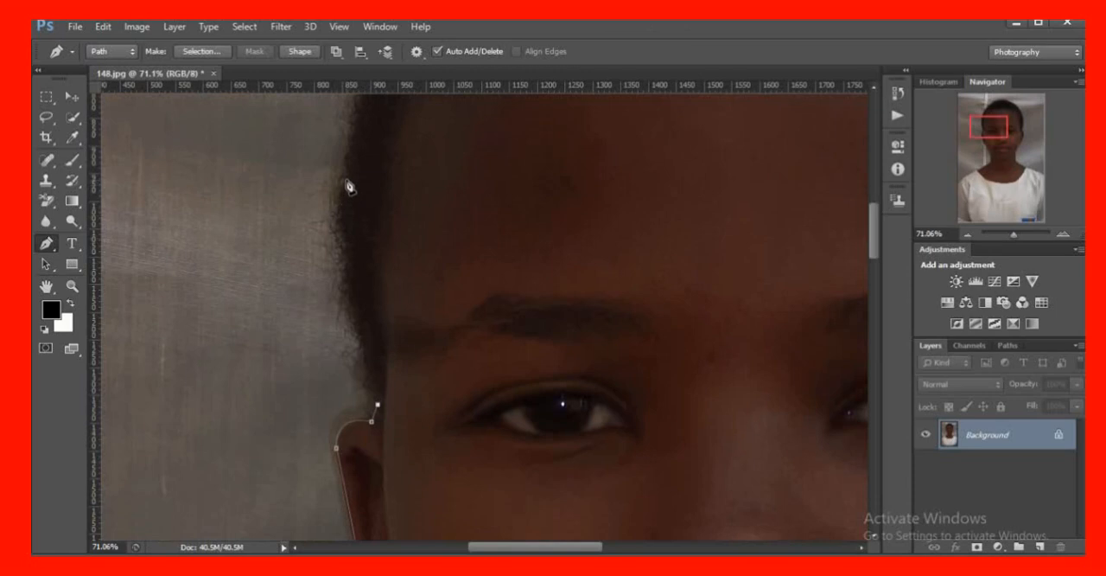
{"action": "left_click_drag", "start_coordinate": [341, 179], "coordinate": [359, 115]}
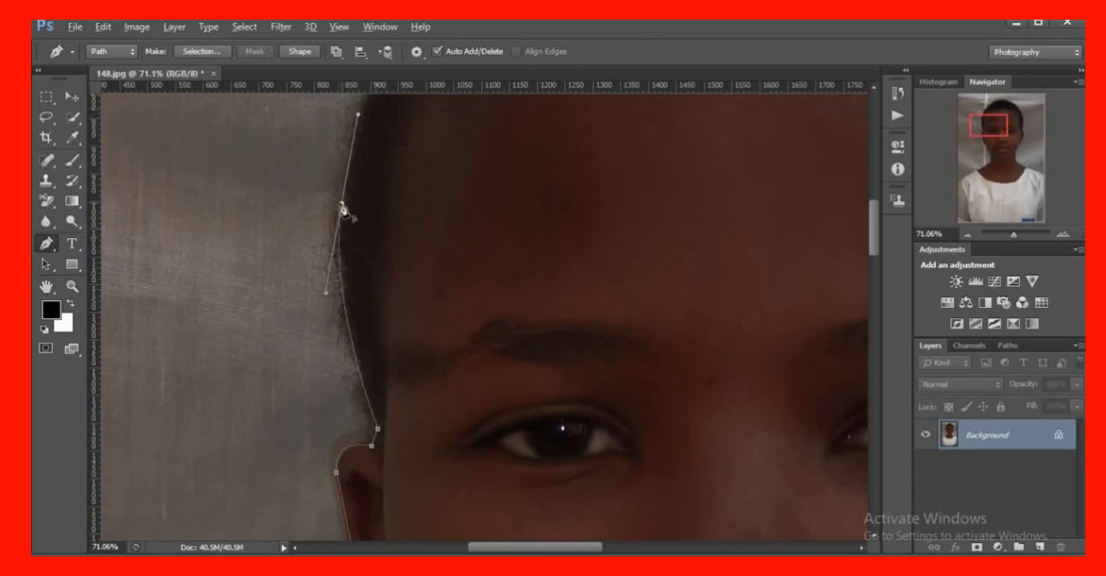
{"action": "left_click", "coordinate": [343, 205], "text": "alt"}
Curve the path along the upper-left edge of the hair toward the crown, removing the new anchor's outgoing handle
{"action": "scroll", "coordinate": [415, 359], "scroll_direction": "up", "scroll_amount": 4}
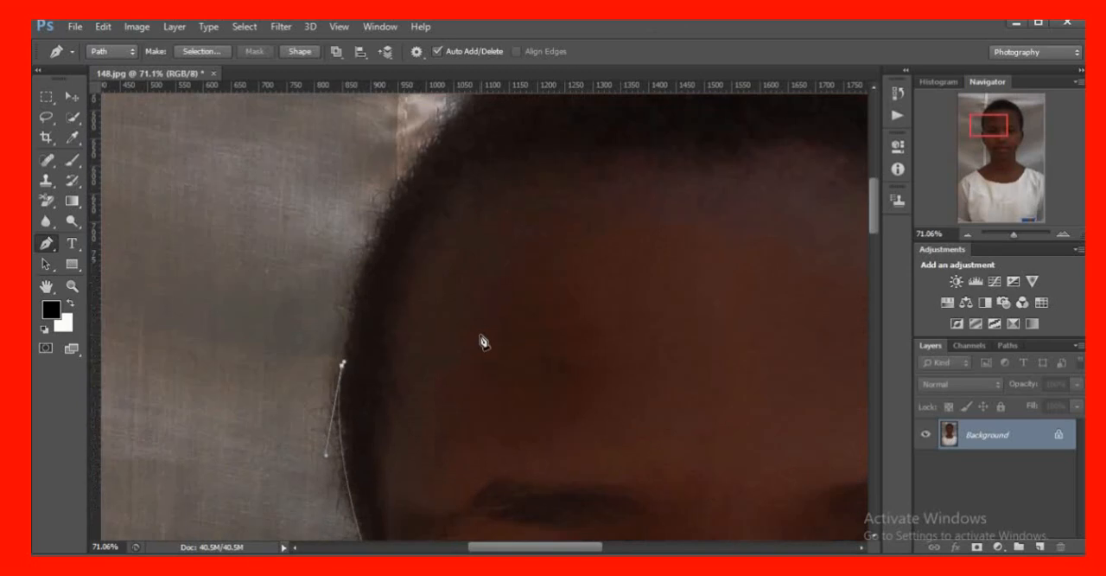
{"action": "scroll", "coordinate": [483, 340], "scroll_direction": "up", "scroll_amount": 3}
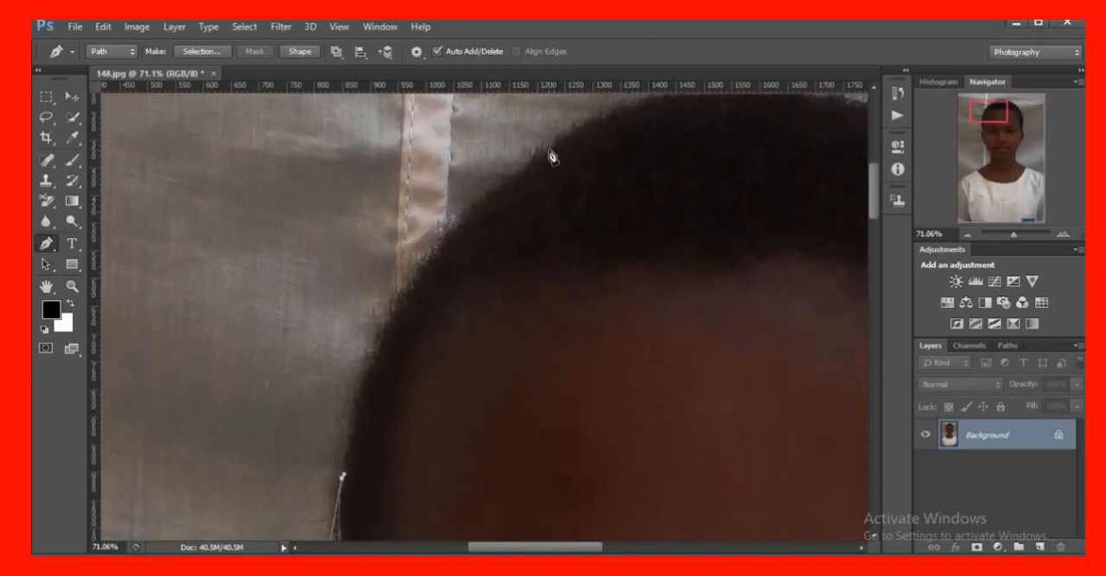
{"action": "left_click_drag", "start_coordinate": [518, 180], "coordinate": [663, 104]}
{"action": "left_click", "coordinate": [517, 195], "text": "alt"}
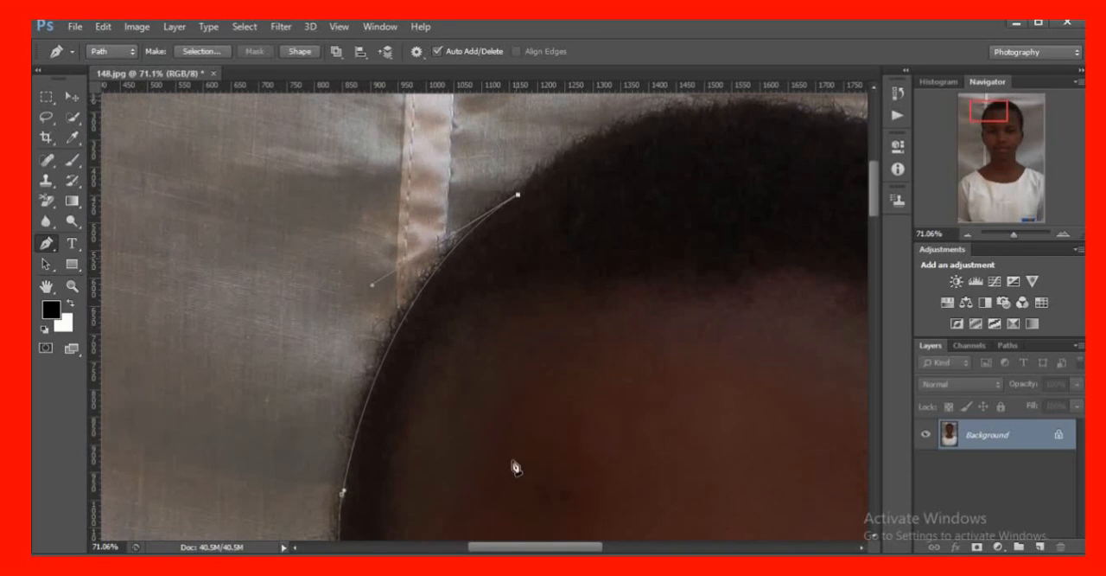
Carry the path over the crown with a curved anchor on the photo's right side of the hair, removing its outgoing handle
{"action": "left_click_drag", "start_coordinate": [512, 550], "coordinate": [563, 548]}
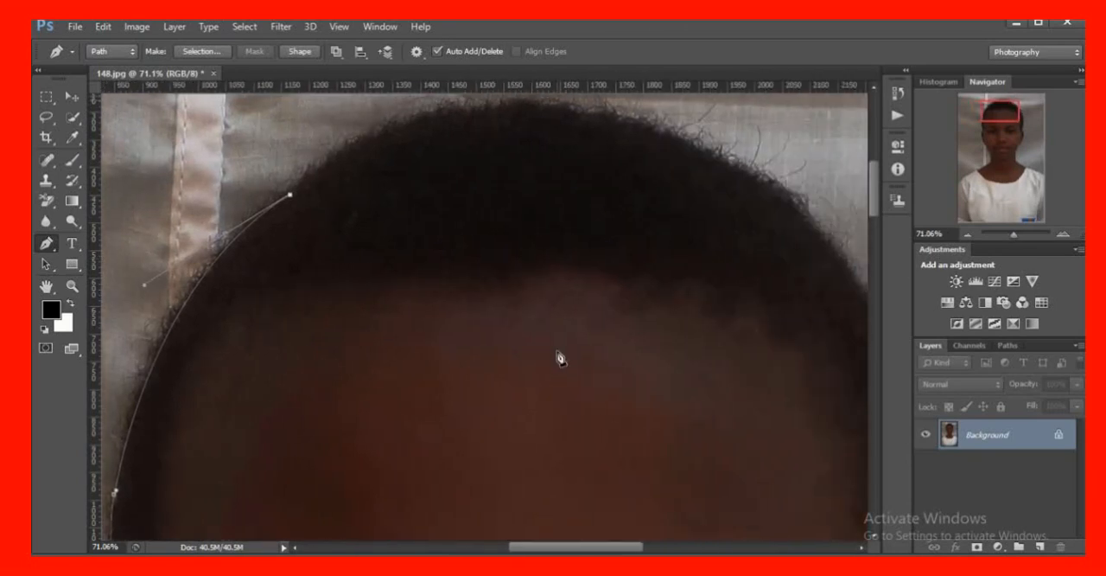
{"action": "scroll", "coordinate": [560, 359], "scroll_direction": "up", "scroll_amount": 1}
{"action": "scroll", "coordinate": [560, 359], "scroll_direction": "up", "scroll_amount": 2}
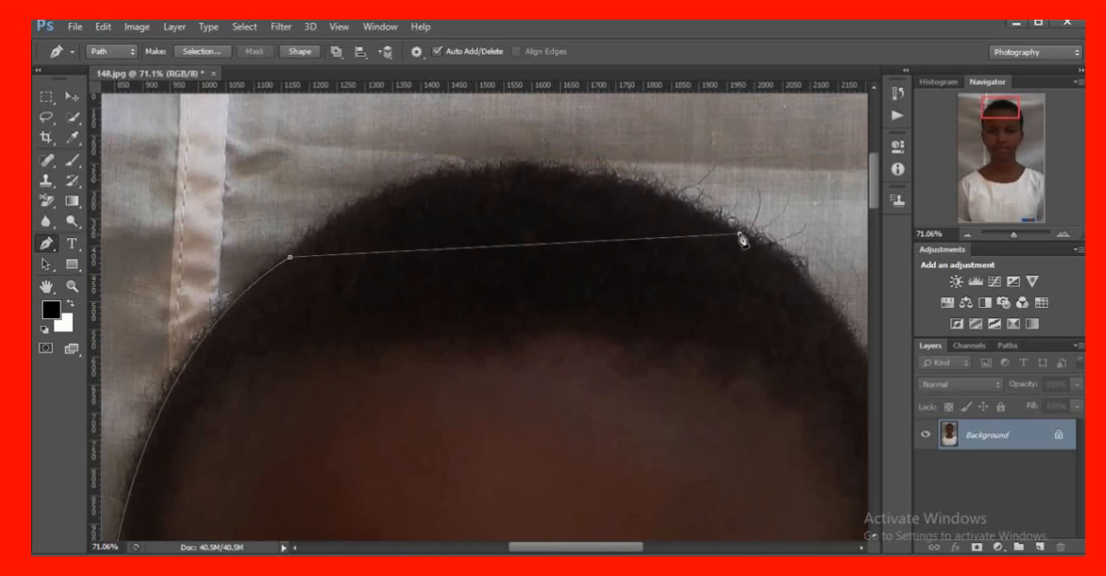
{"action": "left_click_drag", "start_coordinate": [741, 235], "coordinate": [848, 371]}
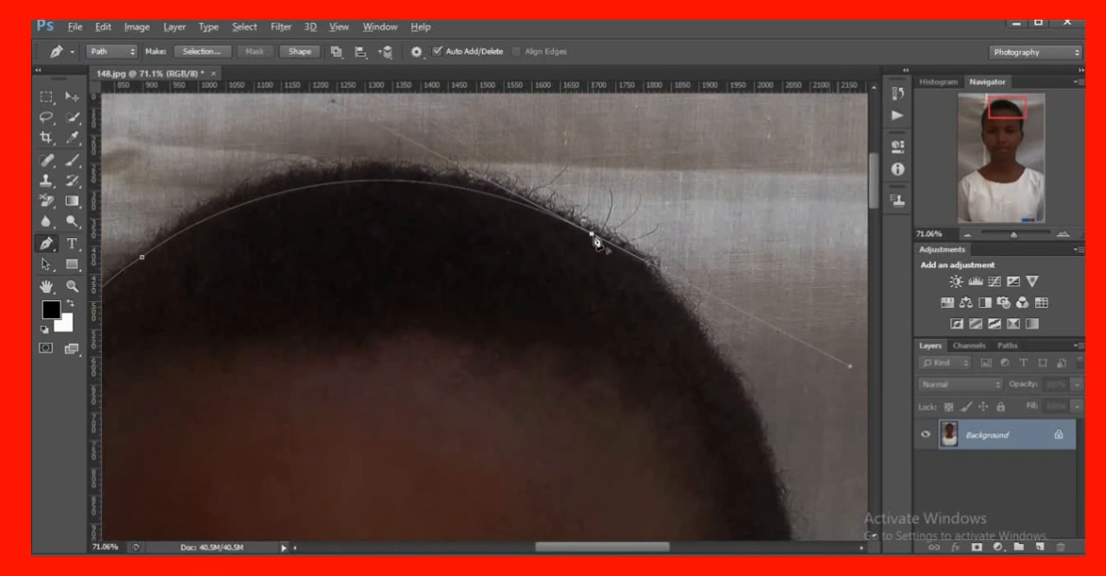
Extend the path down the hair on the photo's right side to the top of the ear, removing the last anchor's outgoing handle
{"action": "scroll", "coordinate": [662, 366], "scroll_direction": "down", "scroll_amount": 3}
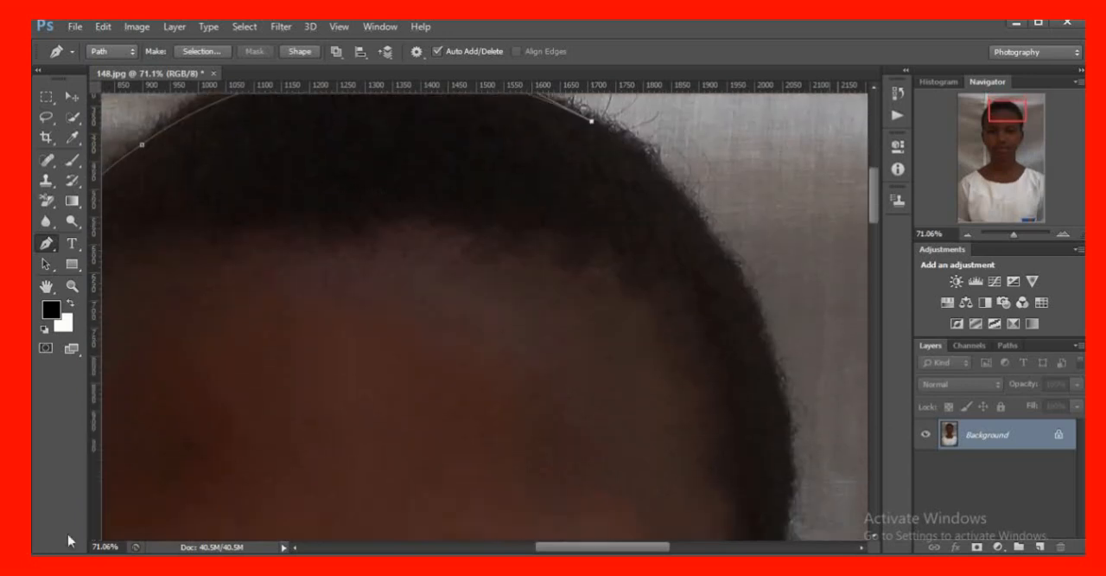
{"action": "left_click_drag", "start_coordinate": [780, 383], "coordinate": [800, 519]}
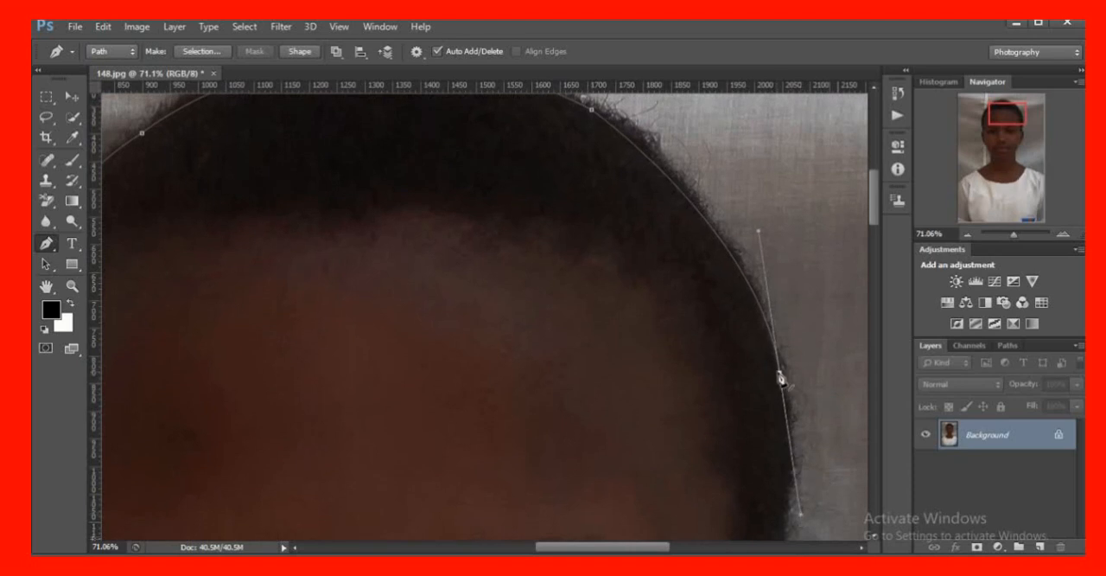
{"action": "scroll", "coordinate": [753, 427], "scroll_direction": "down", "scroll_amount": 5}
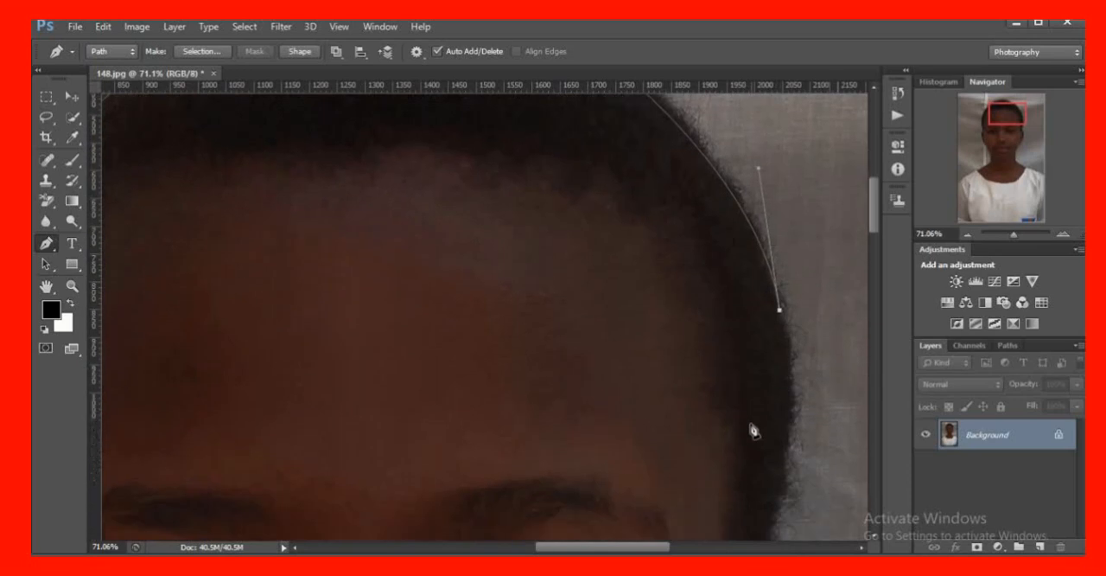
{"action": "scroll", "coordinate": [765, 428], "scroll_direction": "up", "scroll_amount": 1}
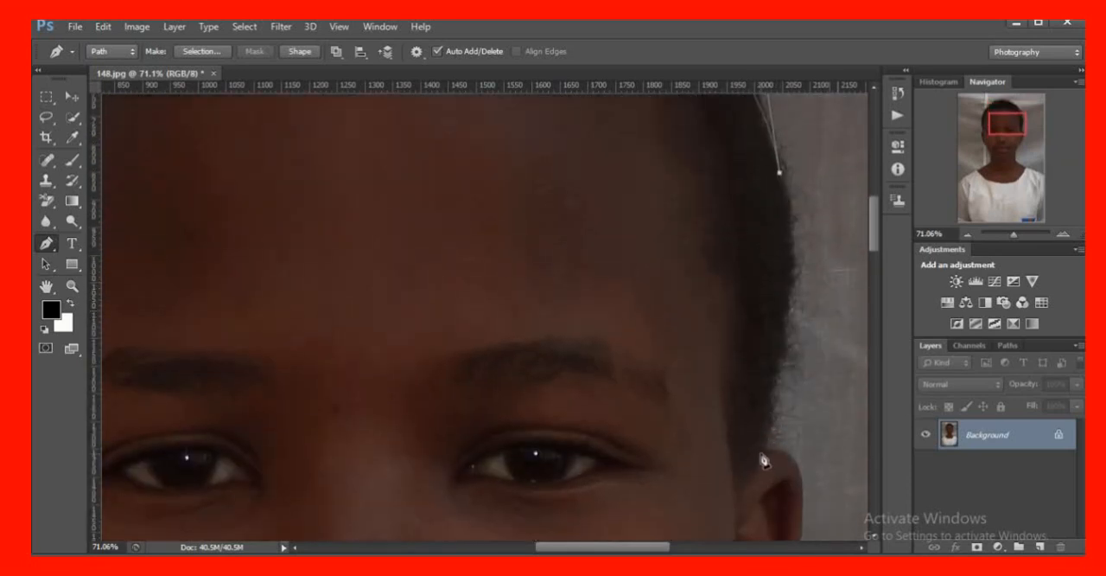
{"action": "left_click_drag", "start_coordinate": [760, 453], "coordinate": [741, 530]}
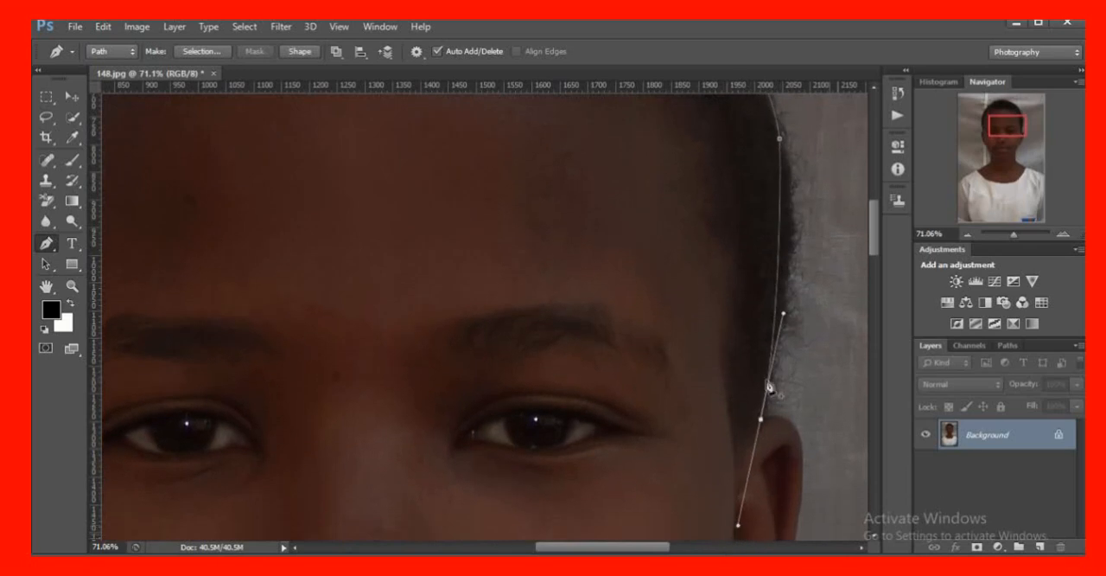
{"action": "left_click", "coordinate": [761, 420], "text": "alt"}
Examine the outline of the ear on the photo's right side at different magnifications
{"action": "scroll", "coordinate": [783, 413], "scroll_direction": "down", "scroll_amount": 4}
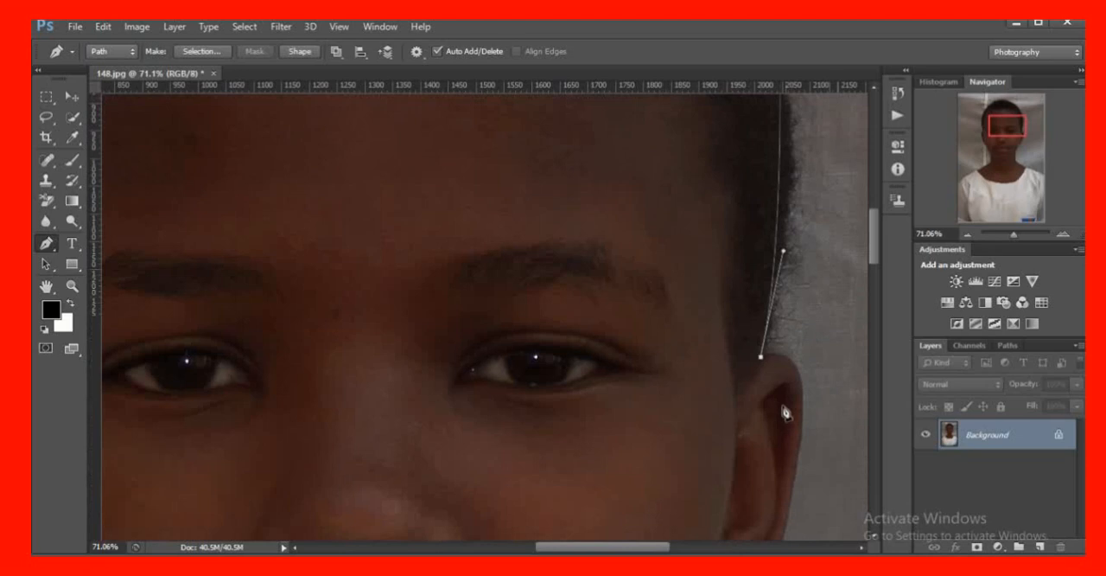
{"action": "scroll", "coordinate": [786, 395], "scroll_direction": "up", "scroll_amount": 1}
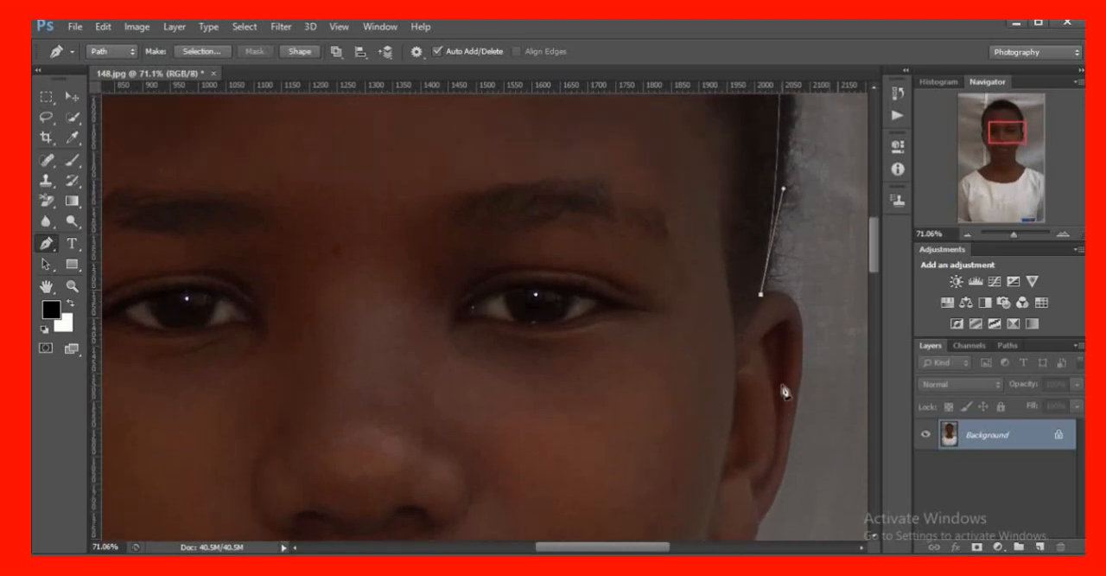
{"action": "scroll", "coordinate": [784, 388], "scroll_direction": "down", "scroll_amount": 1}
{"action": "scroll", "coordinate": [624, 383], "scroll_direction": "down", "scroll_amount": 2}
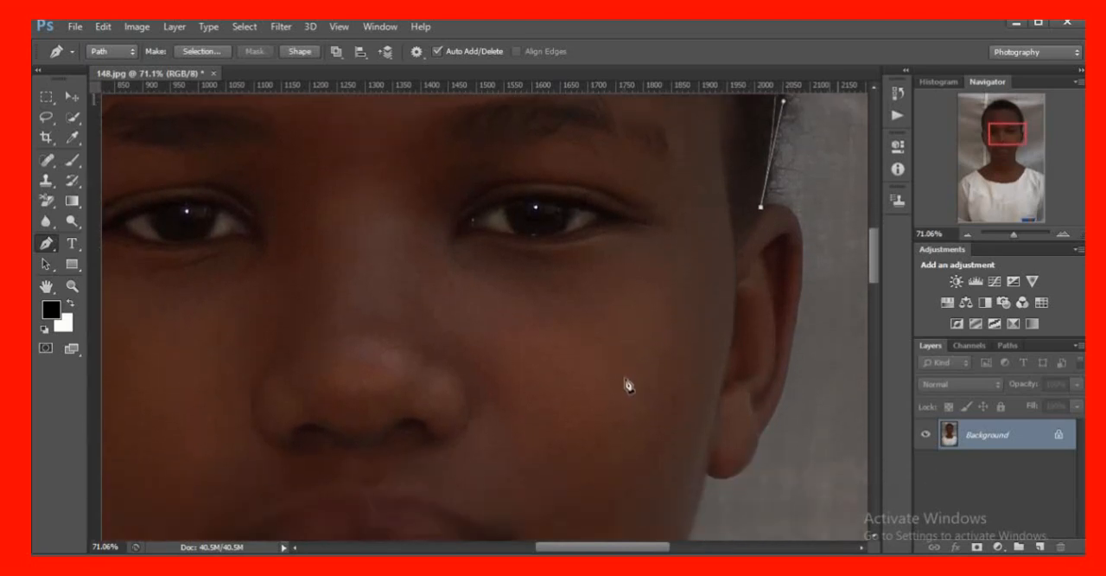
{"action": "scroll", "coordinate": [641, 383], "scroll_direction": "up", "scroll_amount": 1}
{"action": "scroll", "coordinate": [641, 383], "scroll_direction": "up", "scroll_amount": 1}
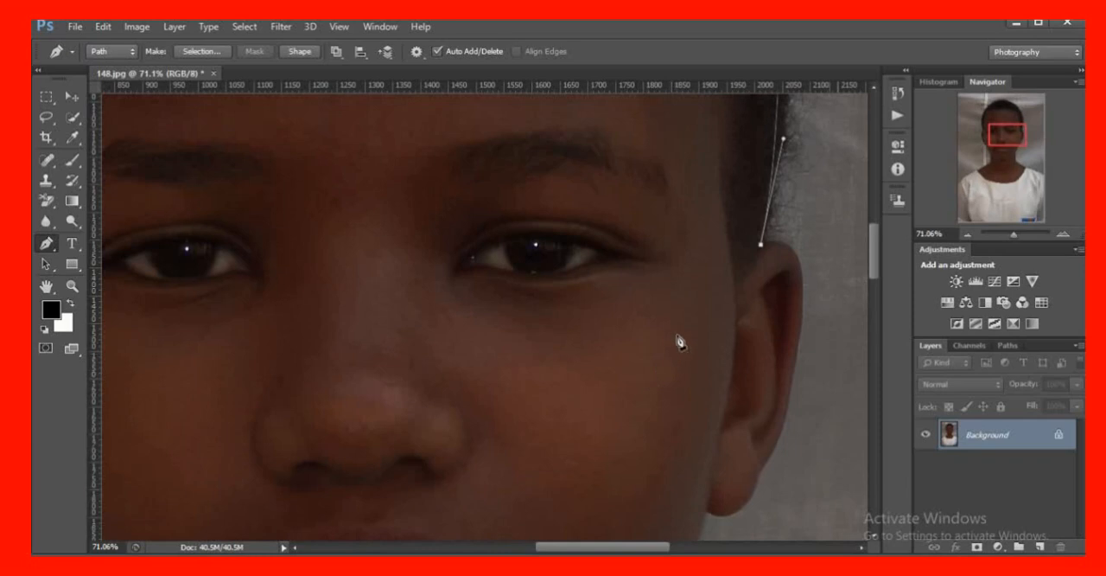
{"action": "scroll", "coordinate": [671, 325], "scroll_direction": "down", "scroll_amount": 1}
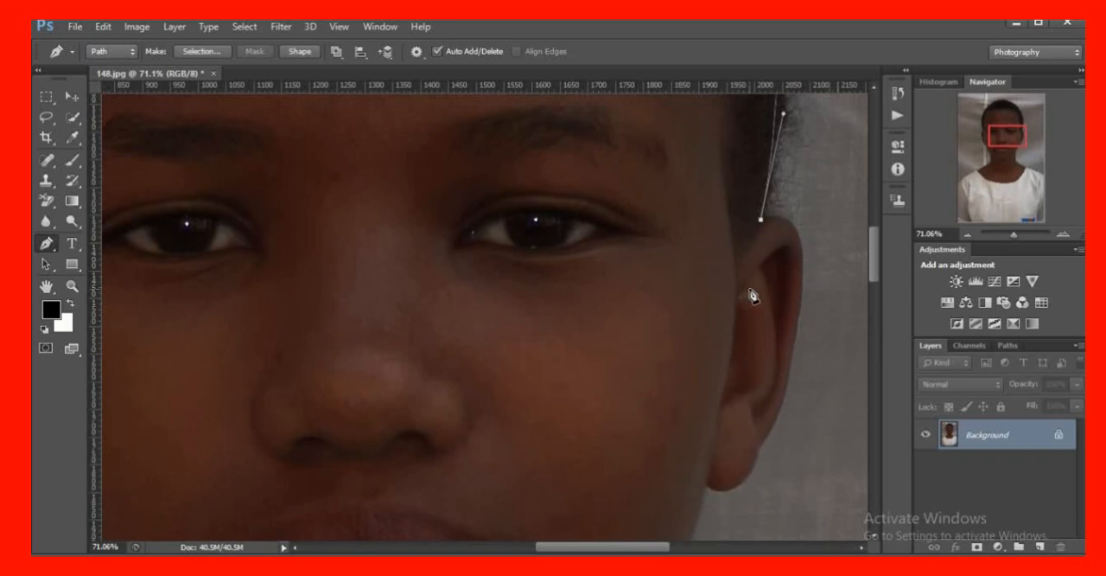
{"action": "scroll", "coordinate": [793, 263], "scroll_direction": "down", "scroll_amount": 1}
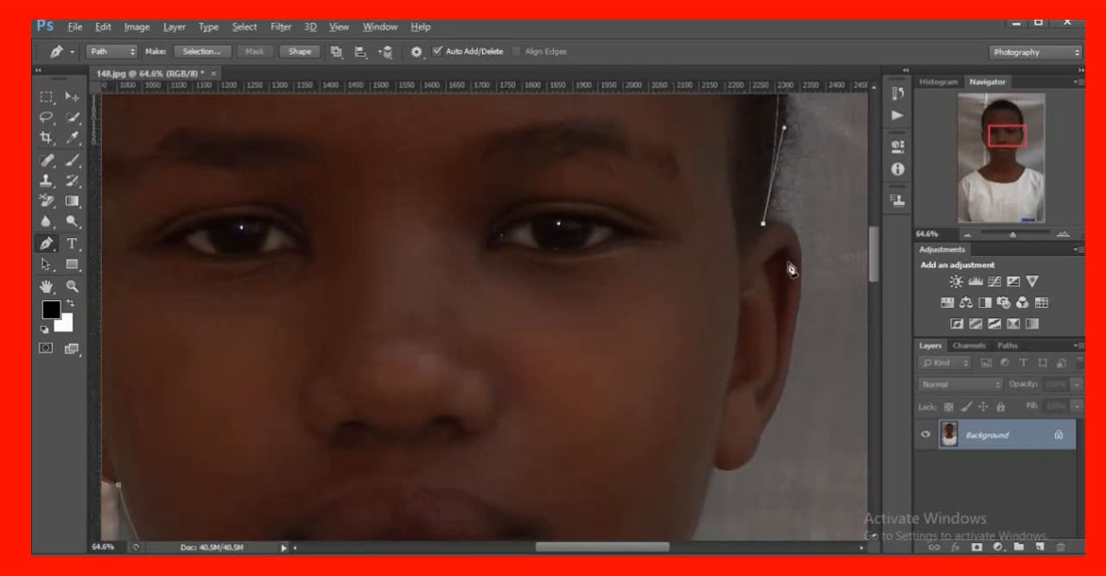
{"action": "scroll", "coordinate": [804, 252], "scroll_direction": "down", "scroll_amount": 3}
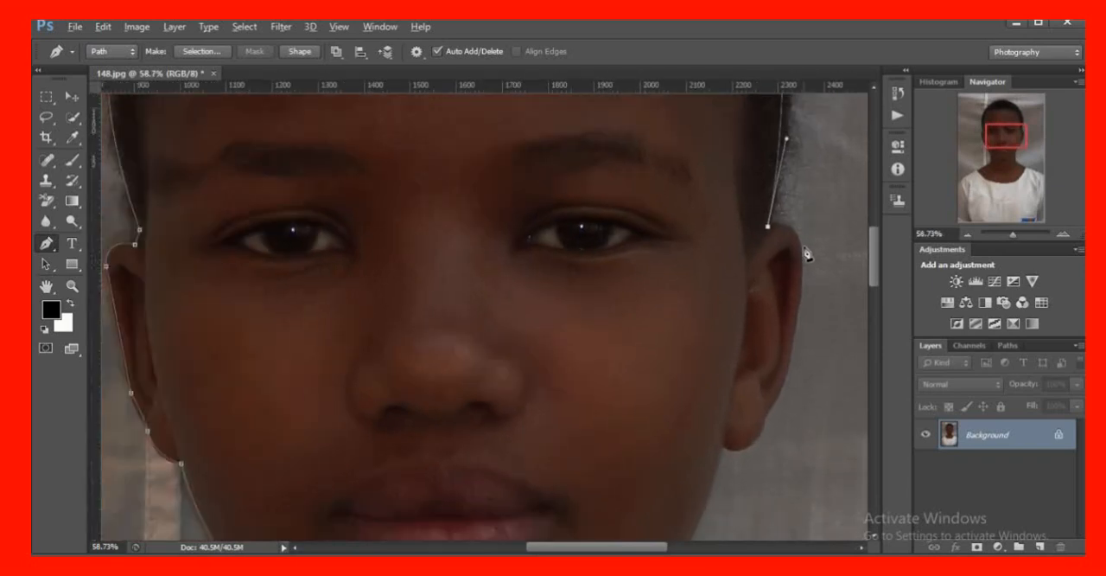
{"action": "scroll", "coordinate": [804, 252], "scroll_direction": "up", "scroll_amount": 3}
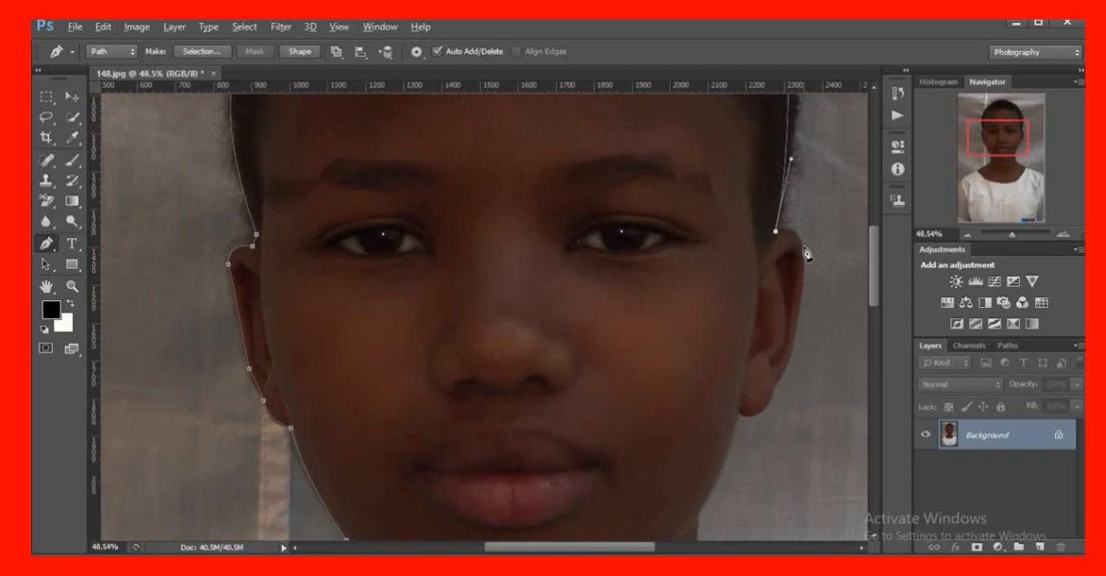
{"action": "scroll", "coordinate": [804, 252], "scroll_direction": "up", "scroll_amount": 1}
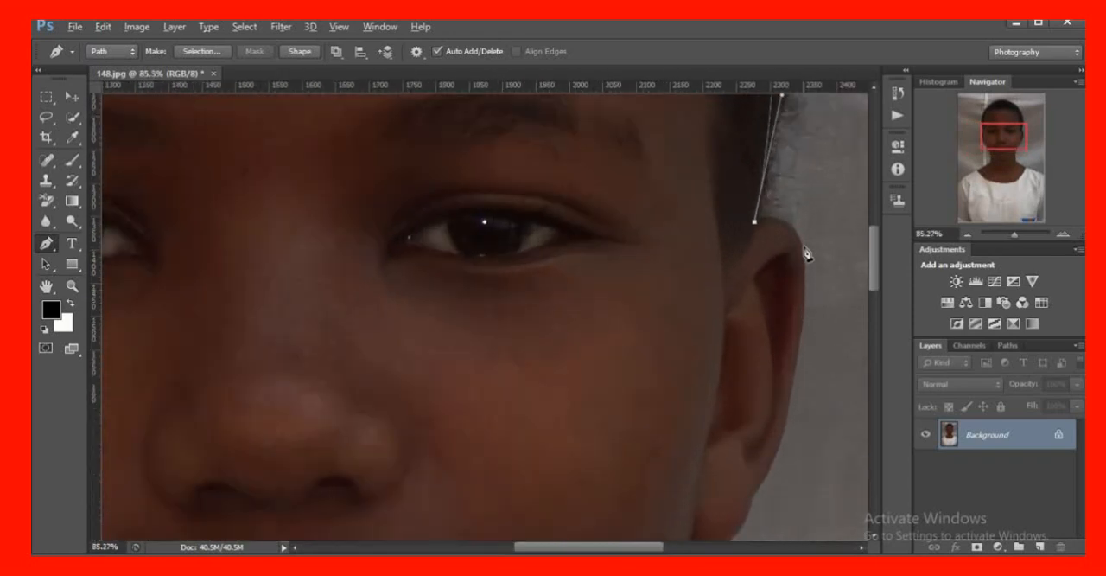
{"action": "scroll", "coordinate": [800, 254], "scroll_direction": "down", "scroll_amount": 3}
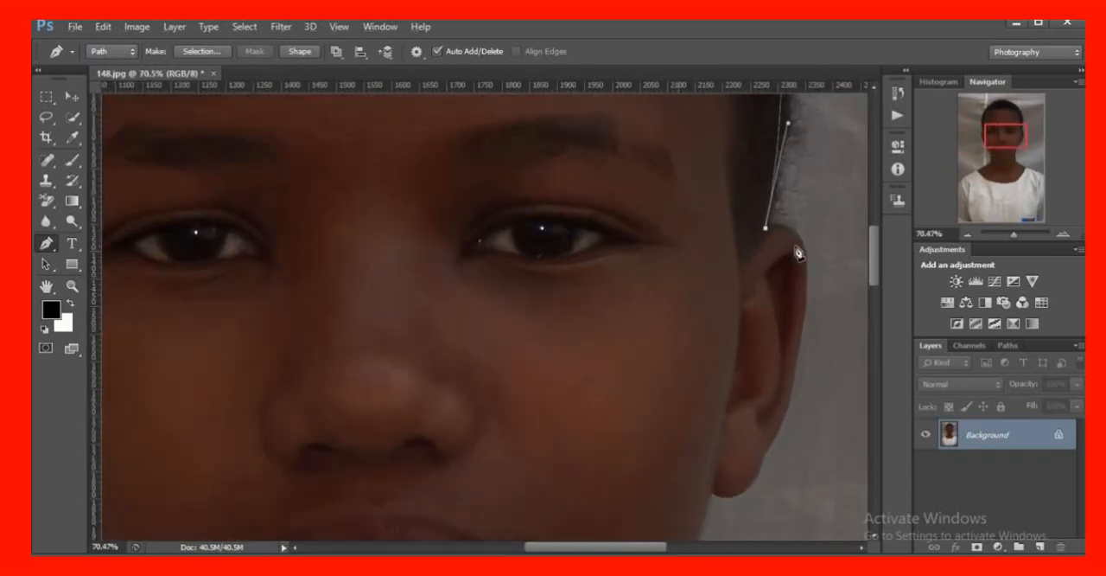
Curve the path over the top of the ear on the photo's right and down its outer edge to just above the earlobe
{"action": "scroll", "coordinate": [804, 259], "scroll_direction": "up", "scroll_amount": 1}
{"action": "left_click_drag", "start_coordinate": [808, 313], "coordinate": [804, 387]}
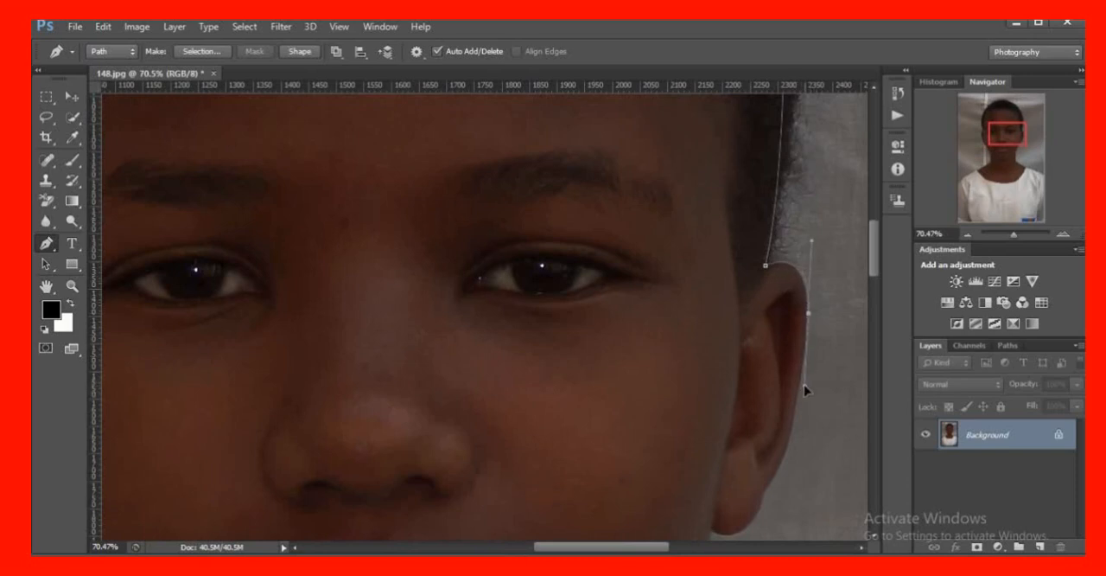
{"action": "key", "text": "alt"}
{"action": "scroll", "coordinate": [797, 346], "scroll_direction": "down", "scroll_amount": 5}
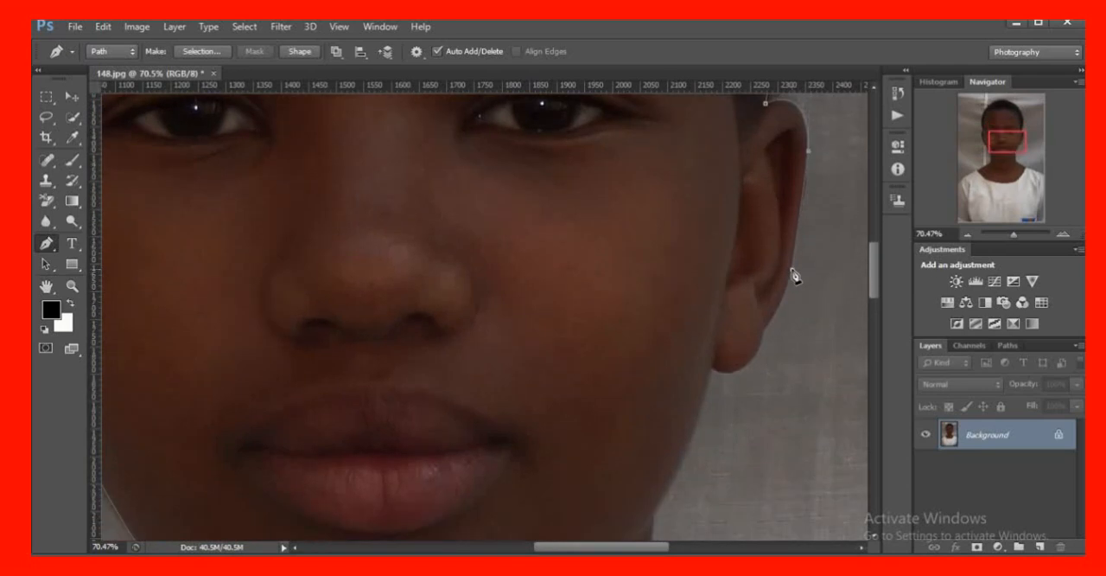
{"action": "left_click", "coordinate": [792, 269]}
{"action": "scroll", "coordinate": [756, 350], "scroll_direction": "down", "scroll_amount": 1}
{"action": "scroll", "coordinate": [741, 365], "scroll_direction": "up", "scroll_amount": 3}
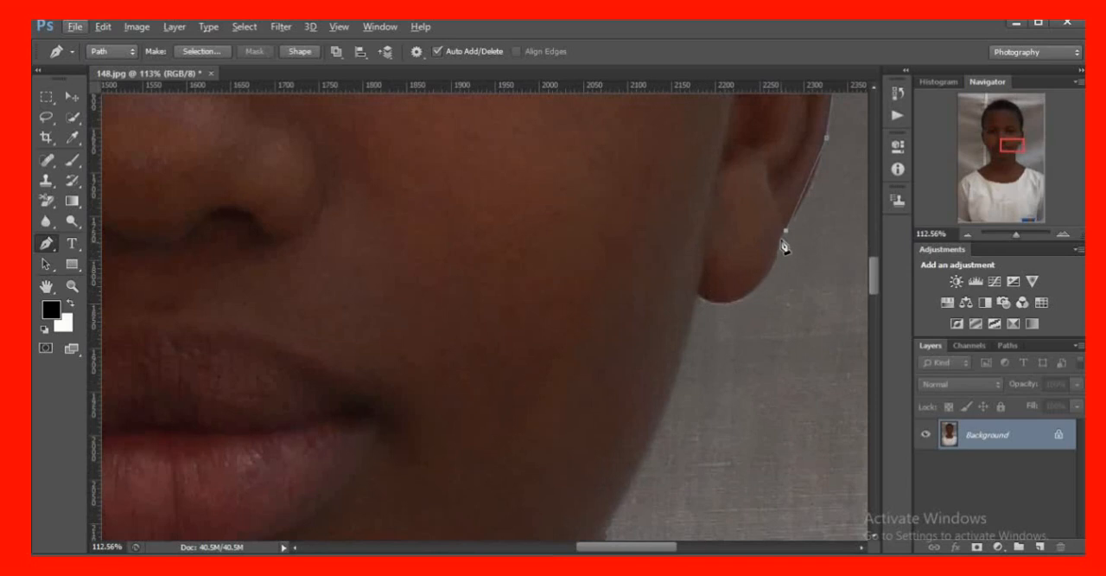
Curve the path under the earlobe and down the jaw to the neck on the photo's right side, removing the last anchor's outgoing handle
{"action": "left_click_drag", "start_coordinate": [699, 295], "coordinate": [631, 280]}
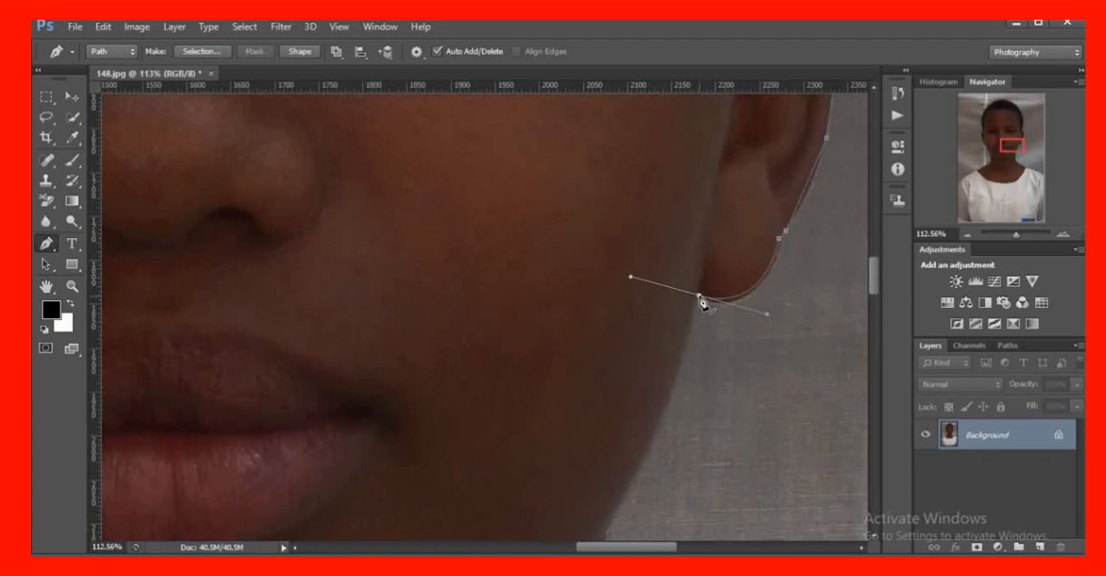
{"action": "scroll", "coordinate": [713, 345], "scroll_direction": "down", "scroll_amount": 5}
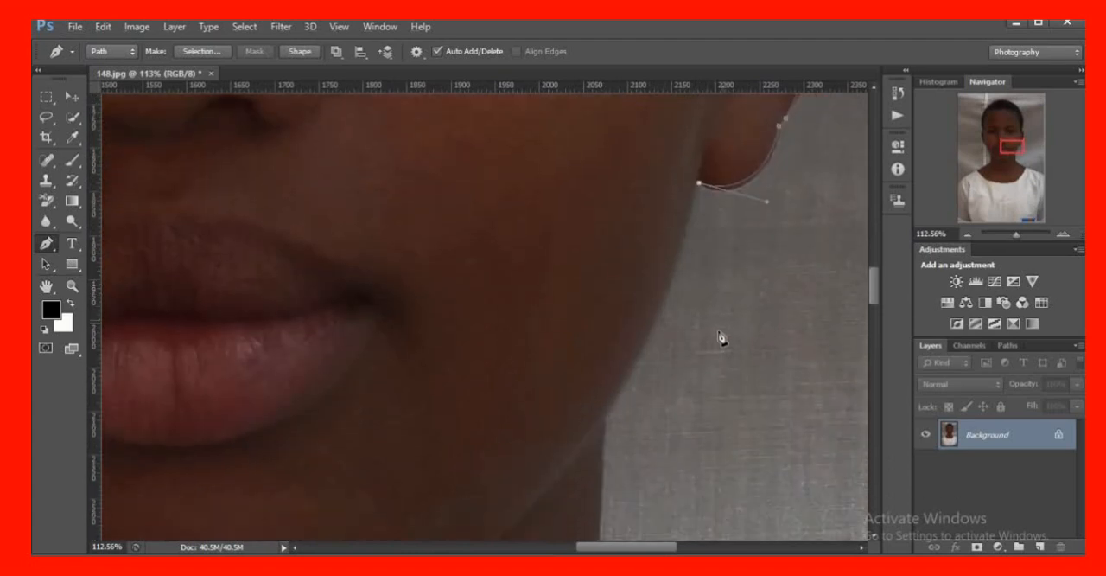
{"action": "left_click_drag", "start_coordinate": [603, 358], "coordinate": [577, 390]}
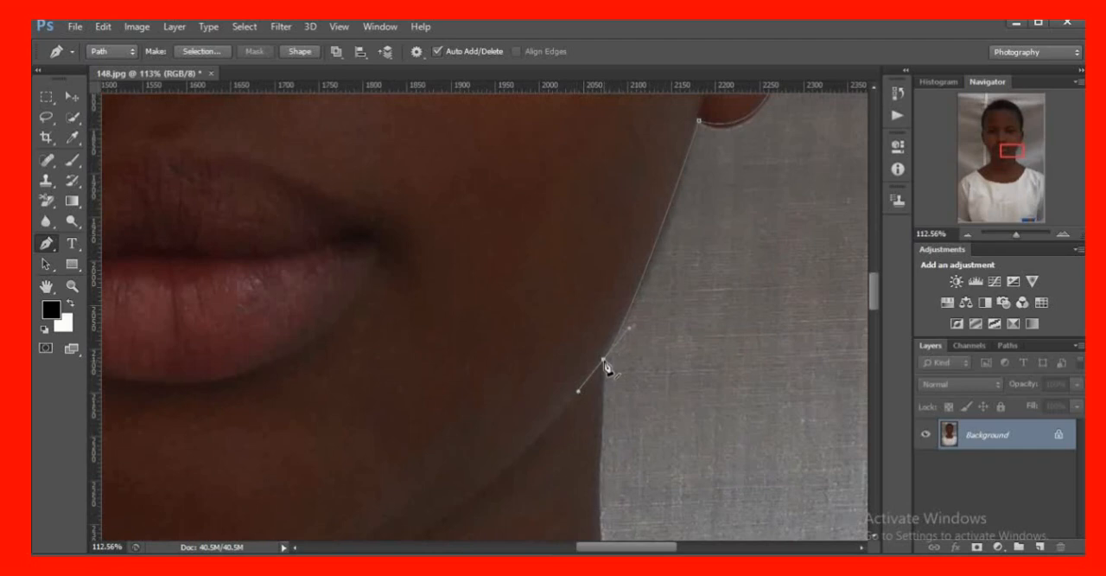
{"action": "left_click", "coordinate": [603, 359]}
Extend the path down the neck on the photo's right side and curve it onto the shoulder slope, removing the outgoing handle at the neck's base
{"action": "scroll", "coordinate": [612, 391], "scroll_direction": "down", "scroll_amount": 6}
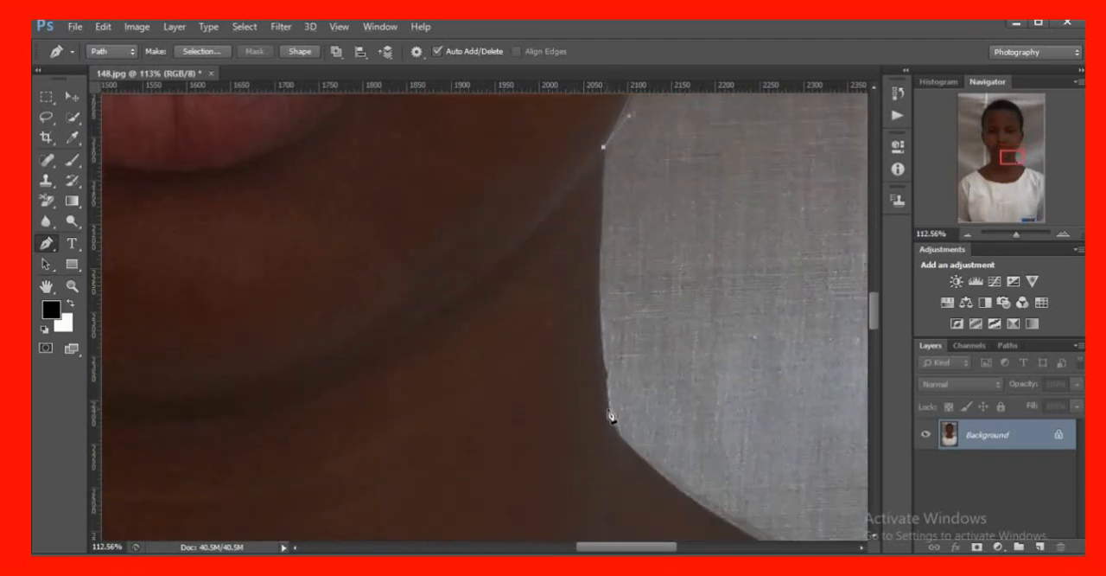
{"action": "left_click_drag", "start_coordinate": [610, 415], "coordinate": [633, 467]}
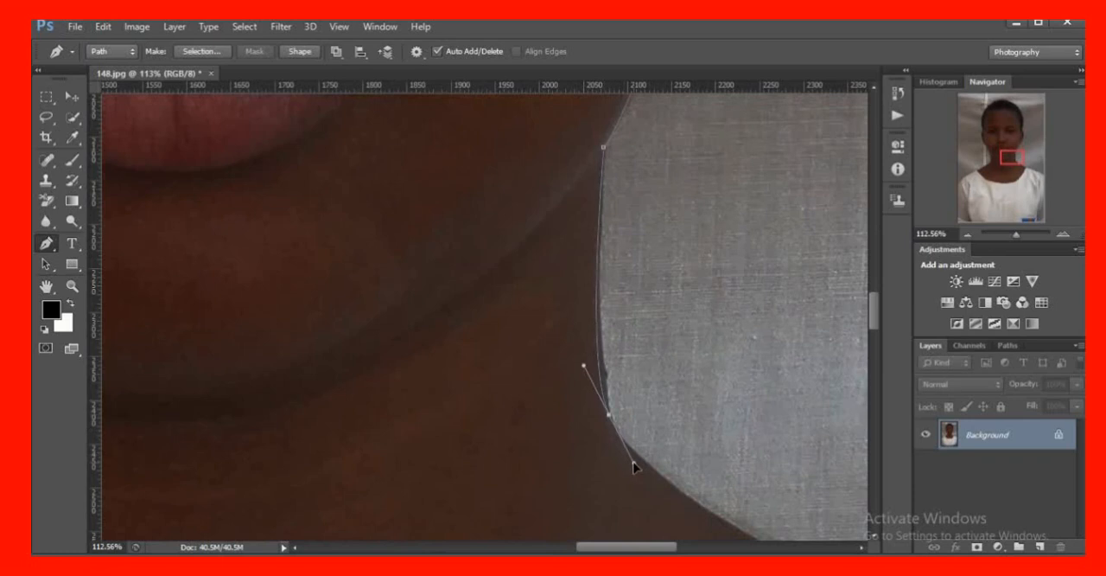
{"action": "left_click", "coordinate": [609, 420]}
{"action": "scroll", "coordinate": [657, 457], "scroll_direction": "down", "scroll_amount": 3}
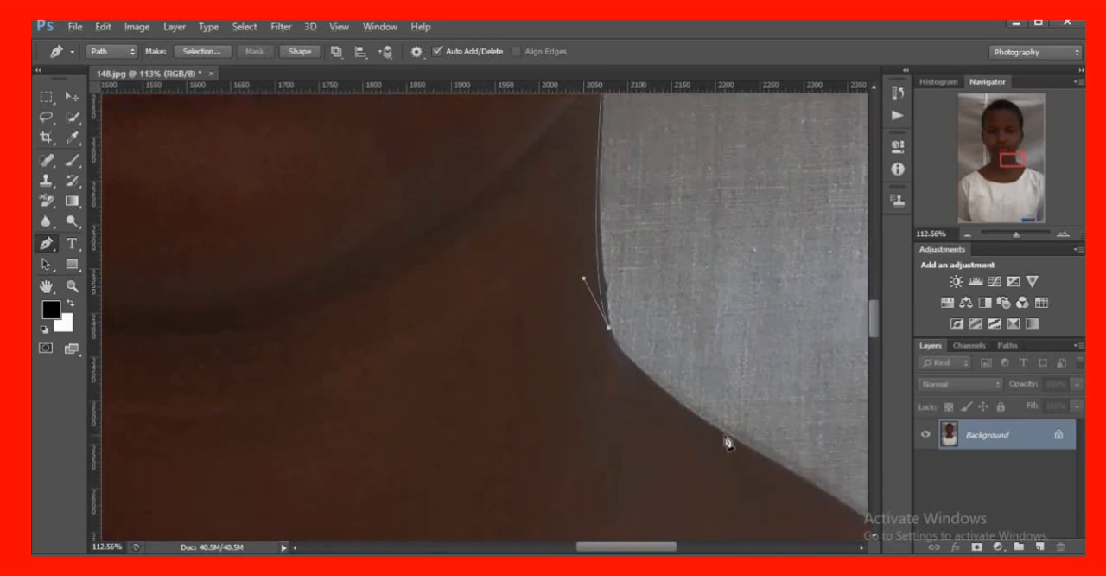
{"action": "left_click_drag", "start_coordinate": [724, 435], "coordinate": [808, 476]}
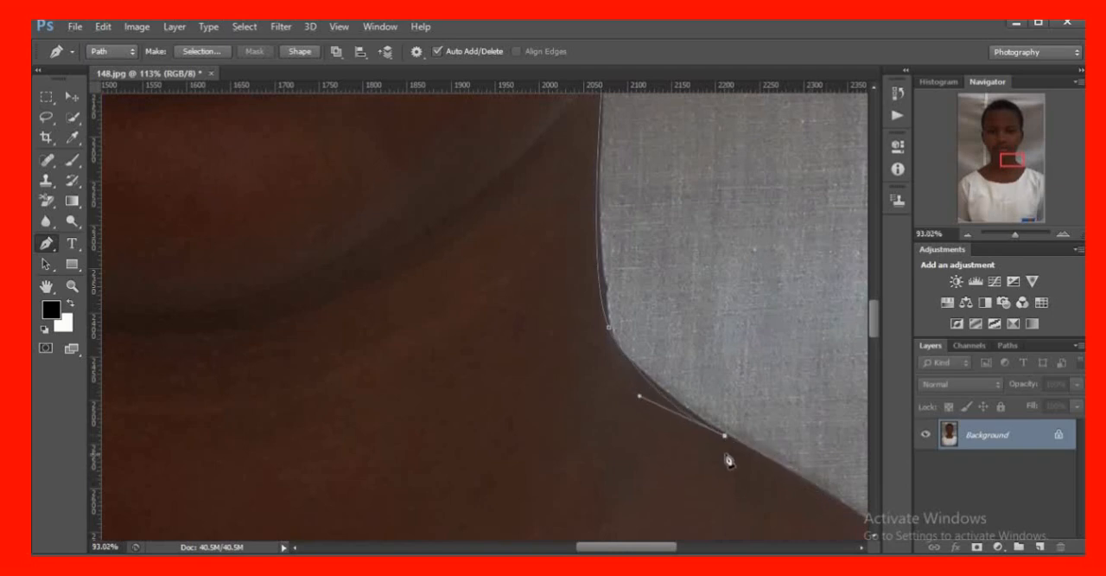
Continue the path along the shoulder and shirt on the photo's right side until it reaches the photo's edge
{"action": "scroll", "coordinate": [729, 441], "scroll_direction": "down", "scroll_amount": 5}
{"action": "scroll", "coordinate": [733, 438], "scroll_direction": "down", "scroll_amount": 2}
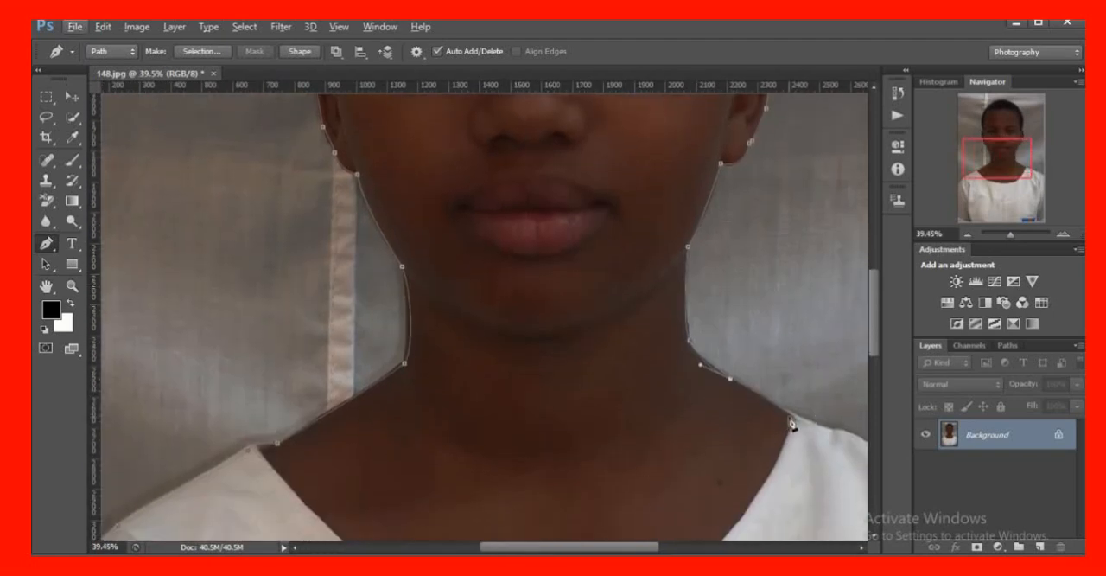
{"action": "scroll", "coordinate": [794, 447], "scroll_direction": "down", "scroll_amount": 1}
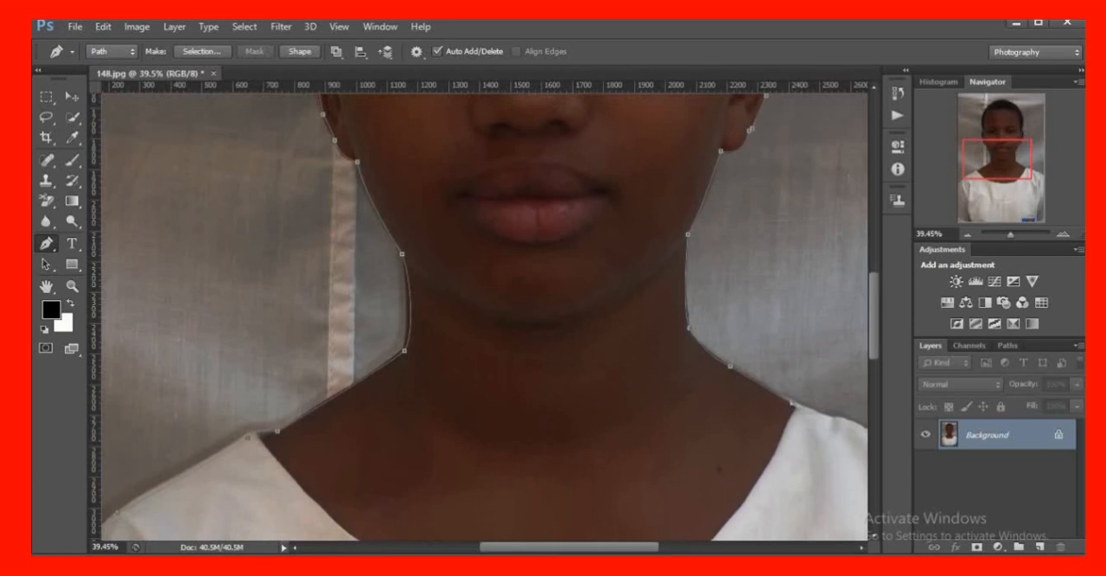
{"action": "left_click_drag", "start_coordinate": [608, 548], "coordinate": [661, 548]}
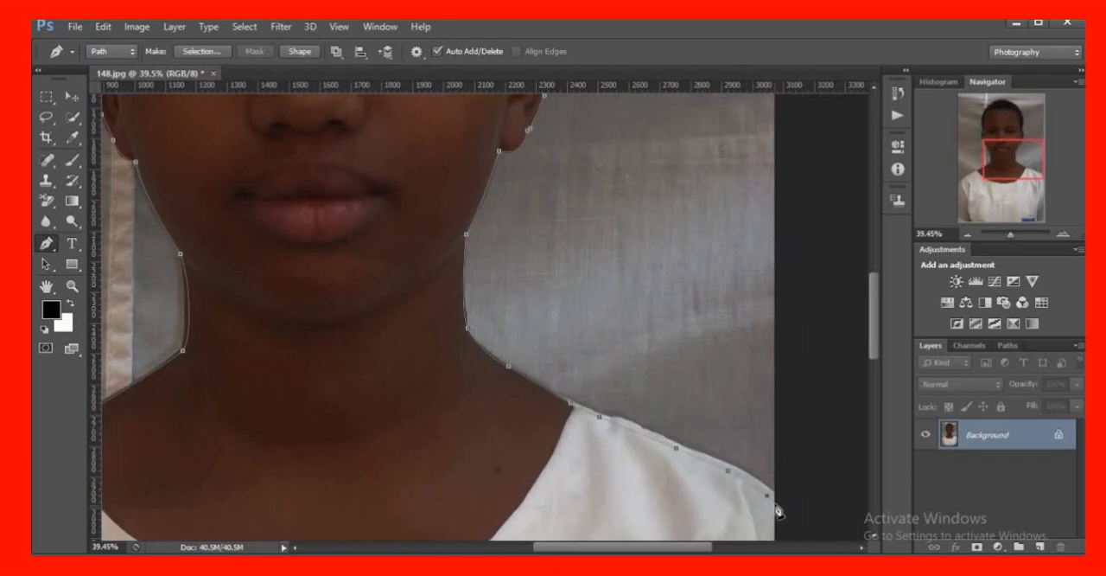
{"action": "scroll", "coordinate": [692, 393], "scroll_direction": "down", "scroll_amount": 6}
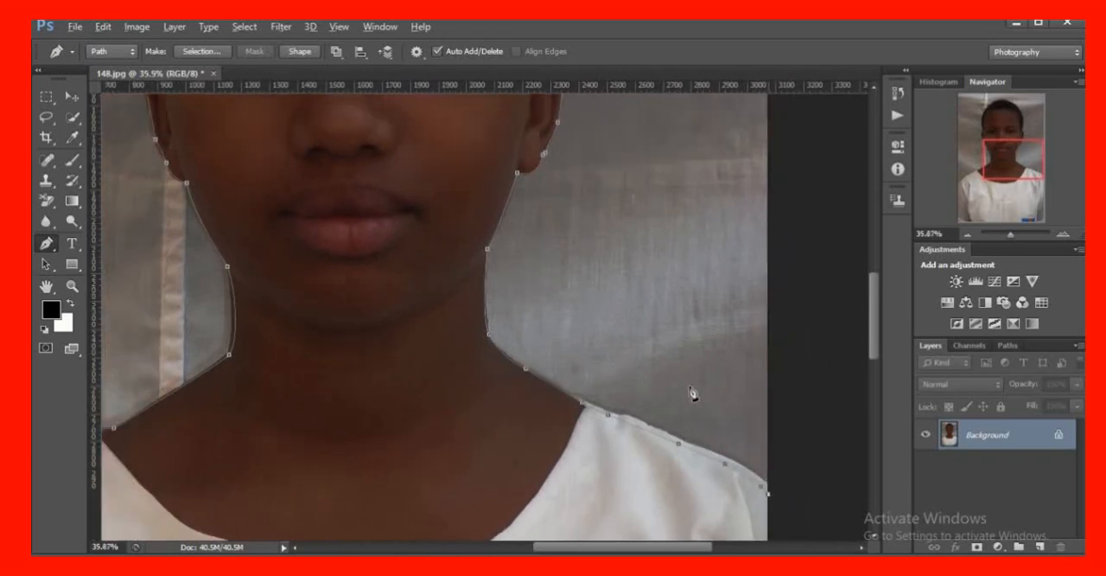
Route the path outside the canvas, up around the photo's right side and onto the area above its top edge
{"action": "scroll", "coordinate": [694, 384], "scroll_direction": "down", "scroll_amount": 4}
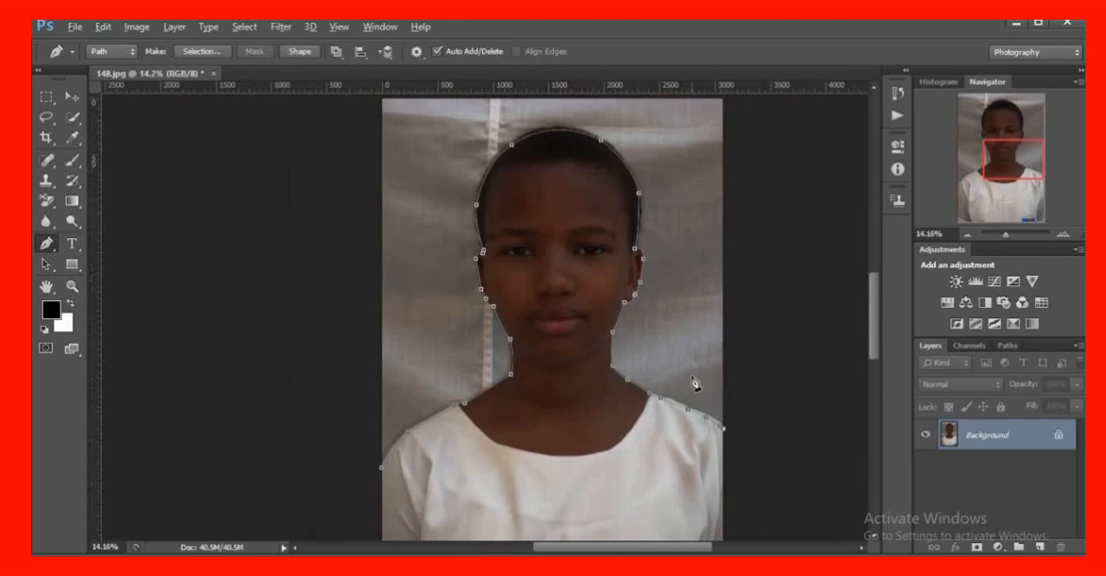
{"action": "scroll", "coordinate": [657, 367], "scroll_direction": "down", "scroll_amount": 1}
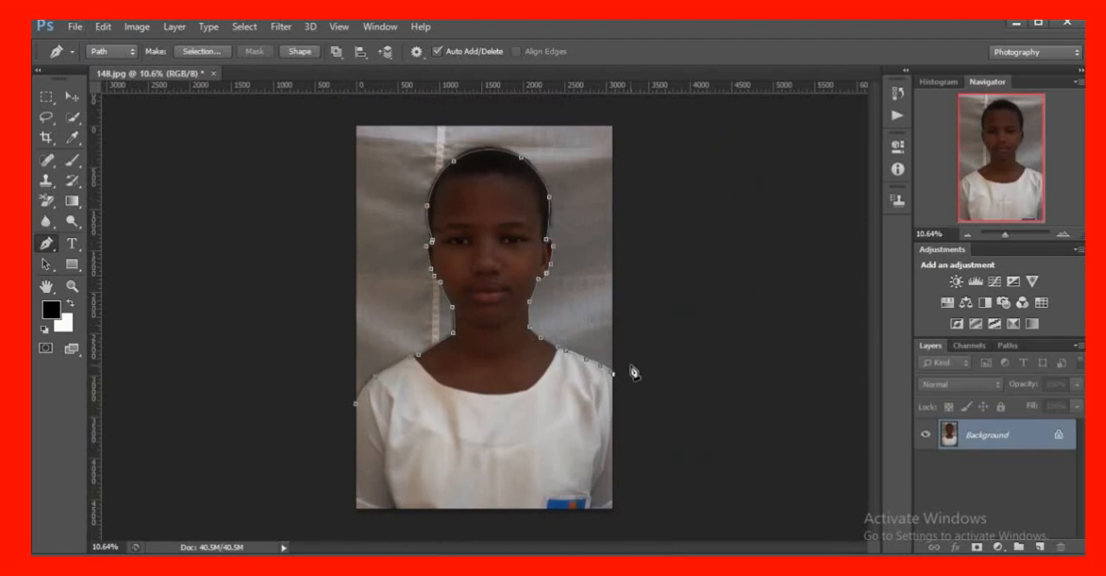
{"action": "left_click", "coordinate": [643, 369]}
{"action": "left_click", "coordinate": [677, 312]}
{"action": "left_click", "coordinate": [683, 247]}
{"action": "left_click", "coordinate": [681, 184]}
{"action": "left_click", "coordinate": [662, 109]}
{"action": "left_click", "coordinate": [582, 101]}
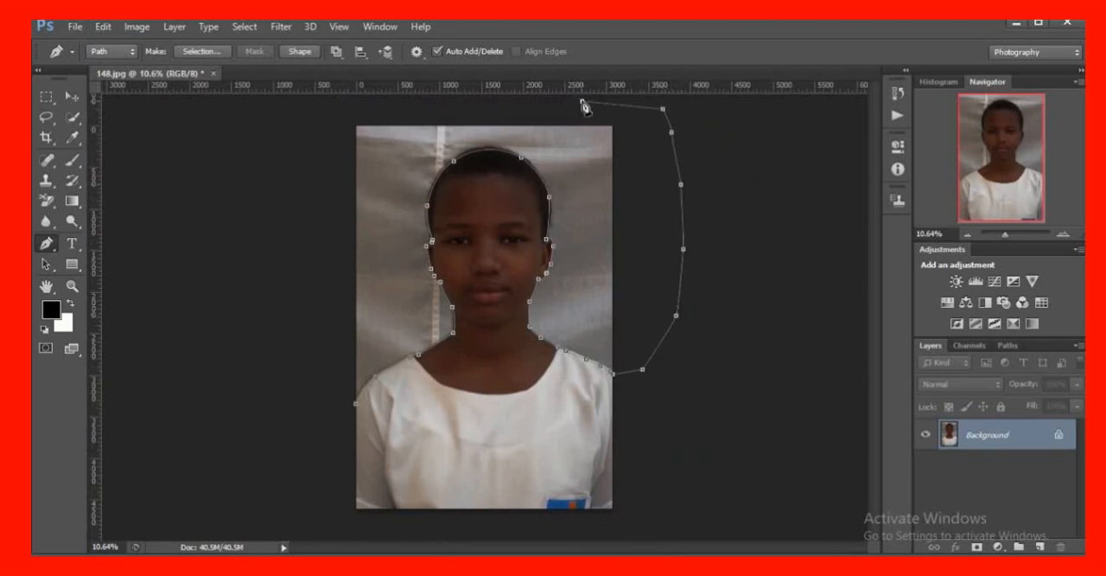
Continue the path above the photo and down outside its left side, closing it at the starting anchor on the left edge
{"action": "left_click", "coordinate": [465, 105]}
{"action": "left_click", "coordinate": [349, 107]}
{"action": "left_click", "coordinate": [310, 126]}
{"action": "left_click", "coordinate": [297, 183]}
{"action": "left_click", "coordinate": [296, 254]}
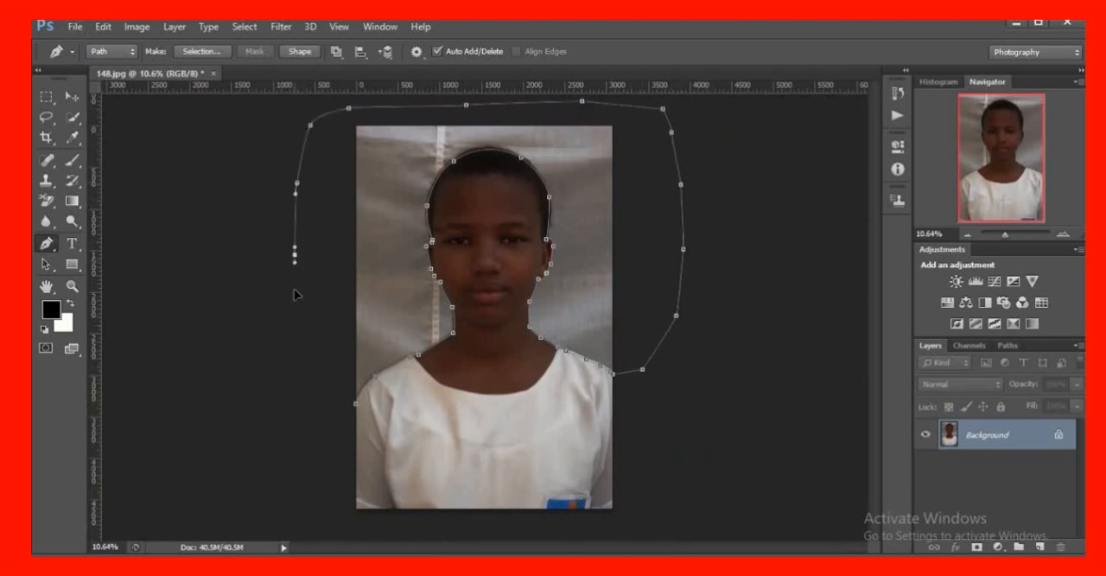
{"action": "left_click", "coordinate": [296, 307]}
{"action": "left_click_drag", "start_coordinate": [303, 363], "coordinate": [309, 375]}
{"action": "left_click", "coordinate": [332, 395]}
{"action": "left_click", "coordinate": [356, 403]}
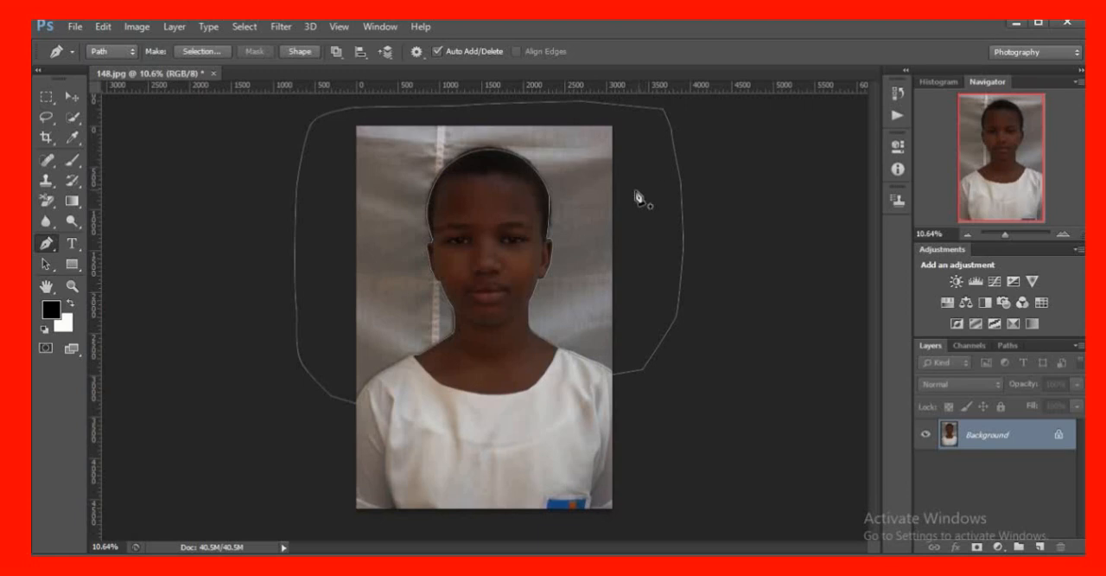
Fill the closed path around the subject with the custom red colour cc0000
{"action": "right_click", "coordinate": [556, 160]}
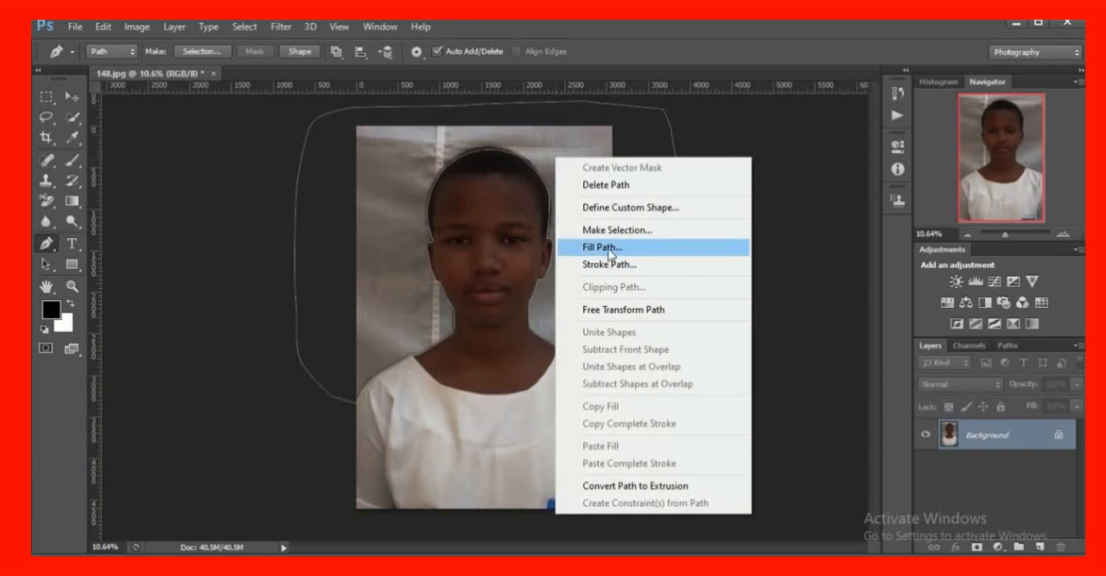
{"action": "left_click", "coordinate": [605, 248]}
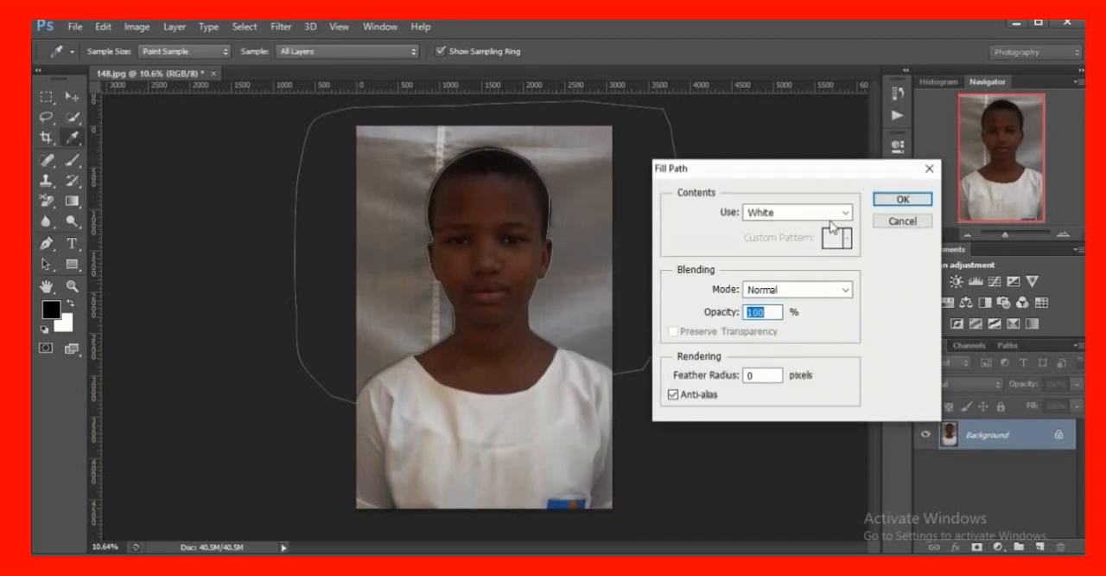
{"action": "left_click", "coordinate": [847, 214]}
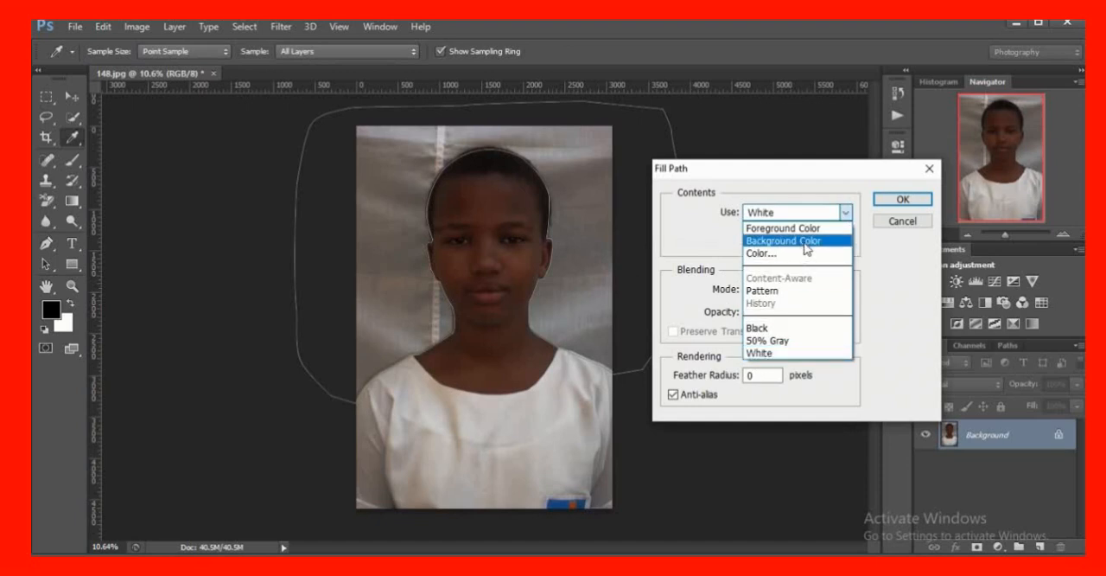
{"action": "left_click", "coordinate": [802, 242]}
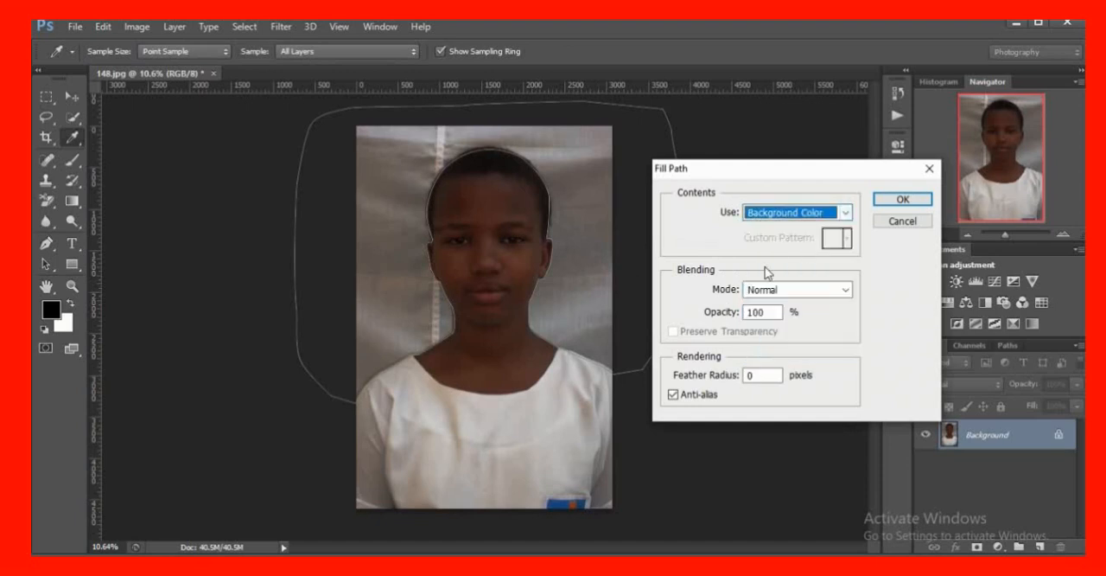
{"action": "left_click", "coordinate": [848, 213]}
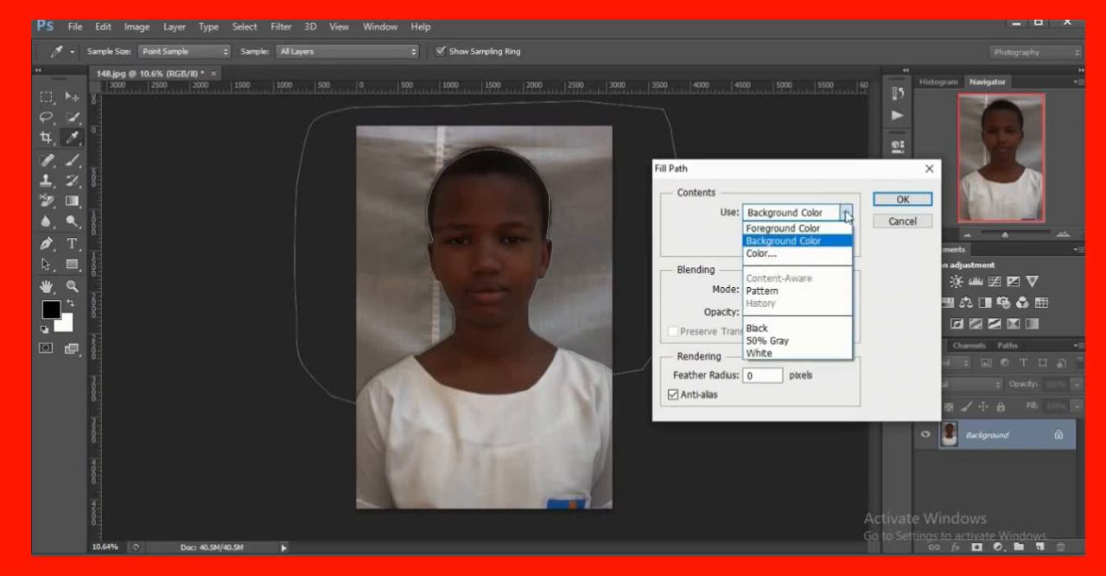
{"action": "left_click", "coordinate": [843, 253]}
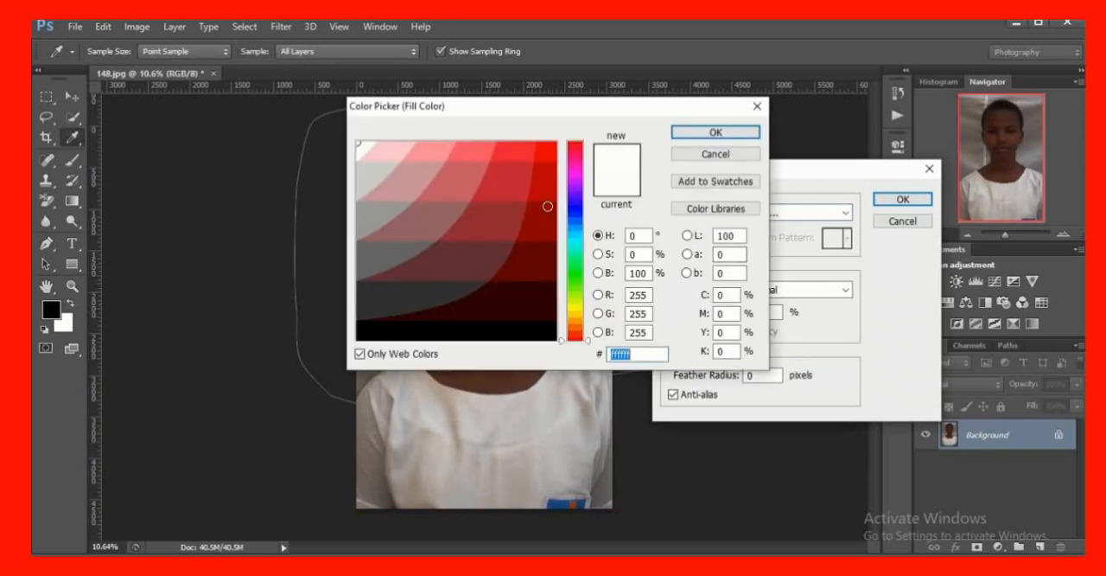
{"action": "left_click", "coordinate": [543, 190]}
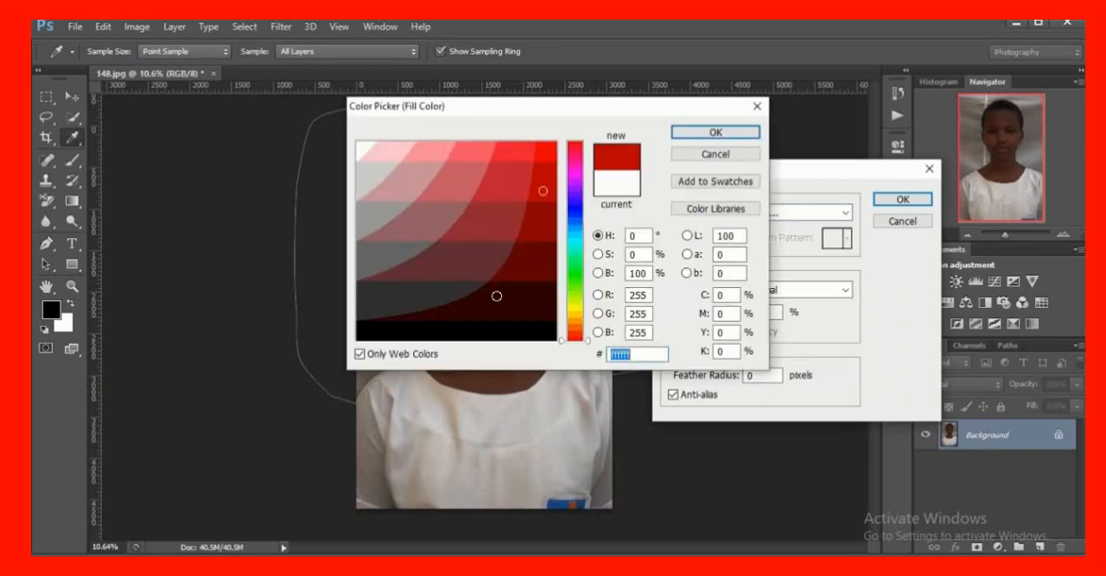
{"action": "left_click", "coordinate": [717, 135]}
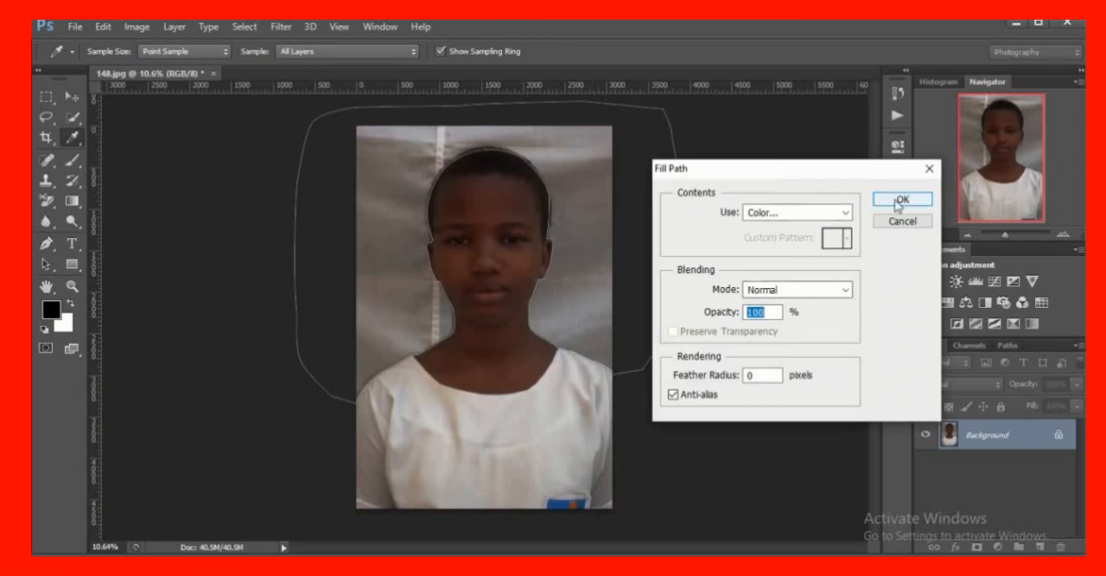
{"action": "left_click", "coordinate": [903, 201]}
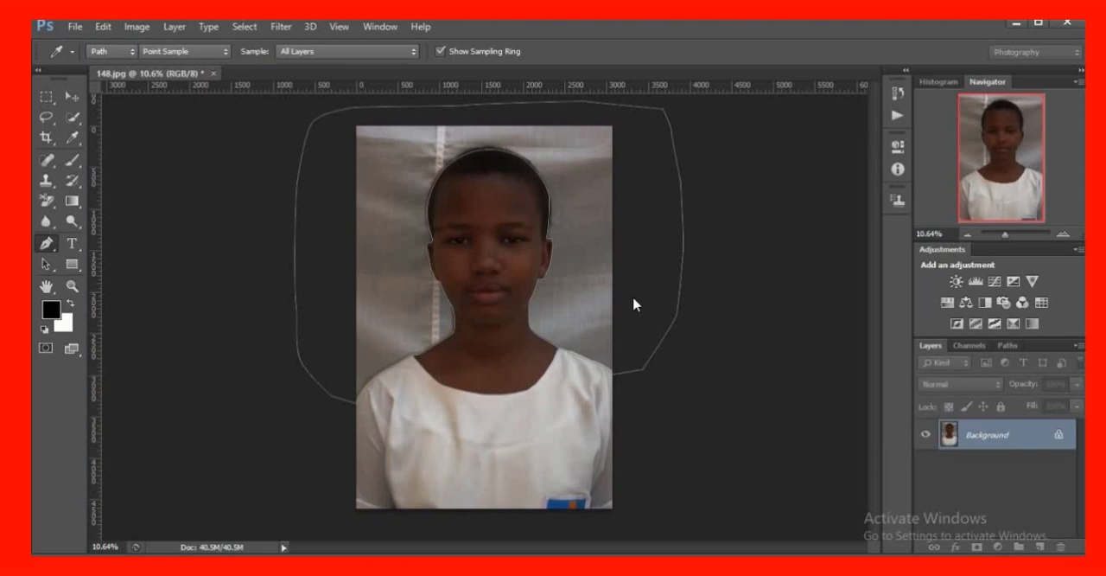
{"action": "key", "text": "p"}
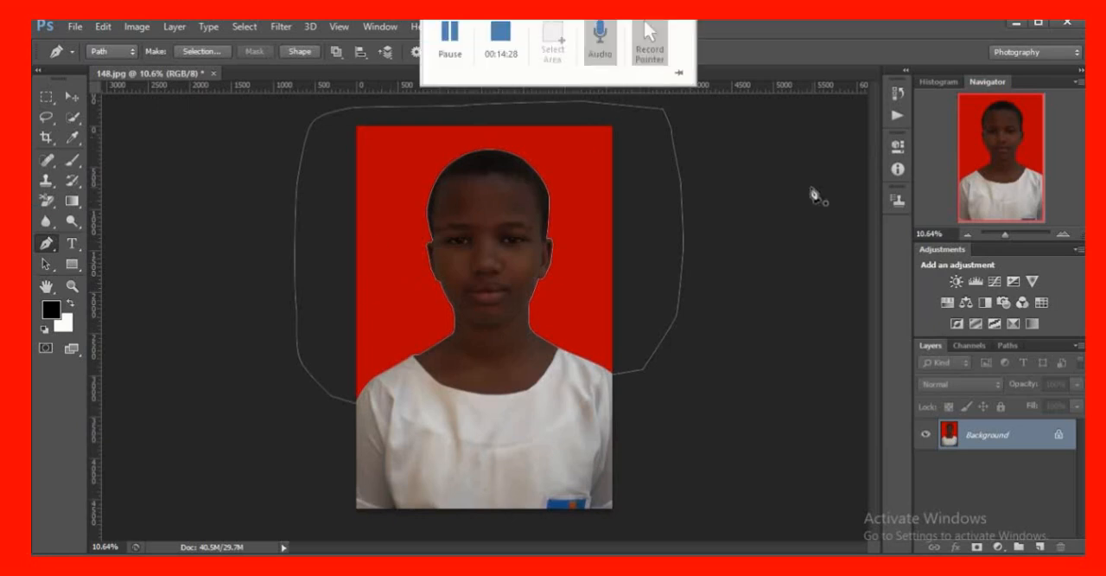
Fill the closed backdrop path with White
{"action": "right_click", "coordinate": [558, 155]}
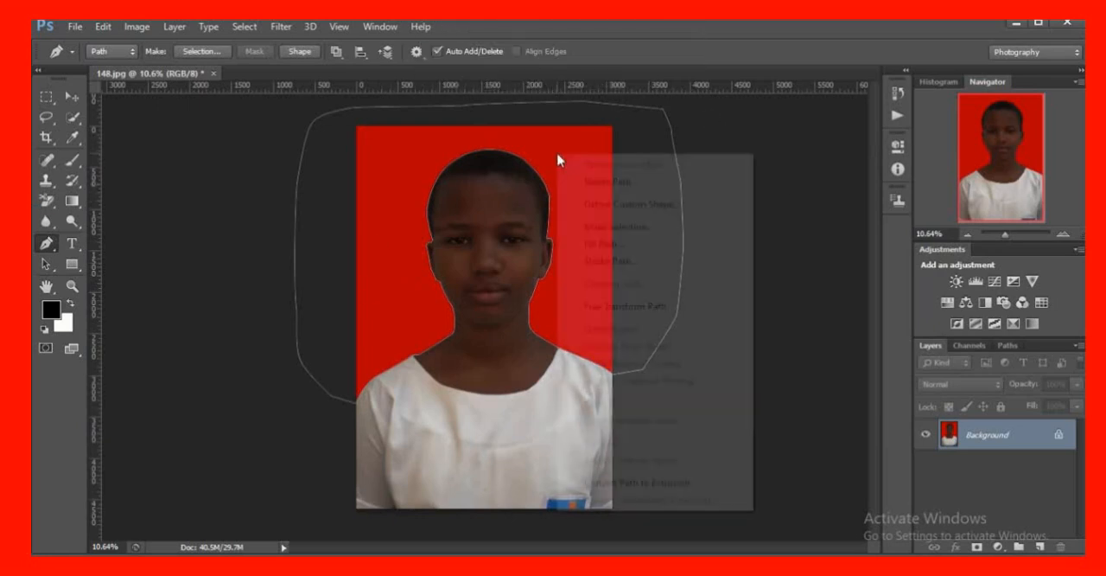
{"action": "left_click", "coordinate": [616, 245]}
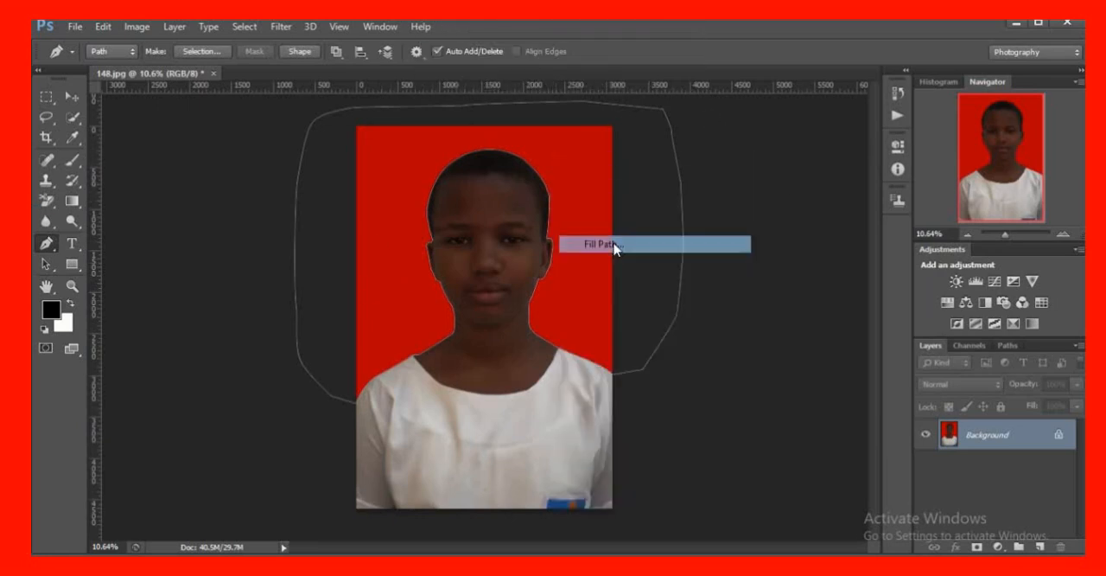
{"action": "left_click", "coordinate": [847, 214]}
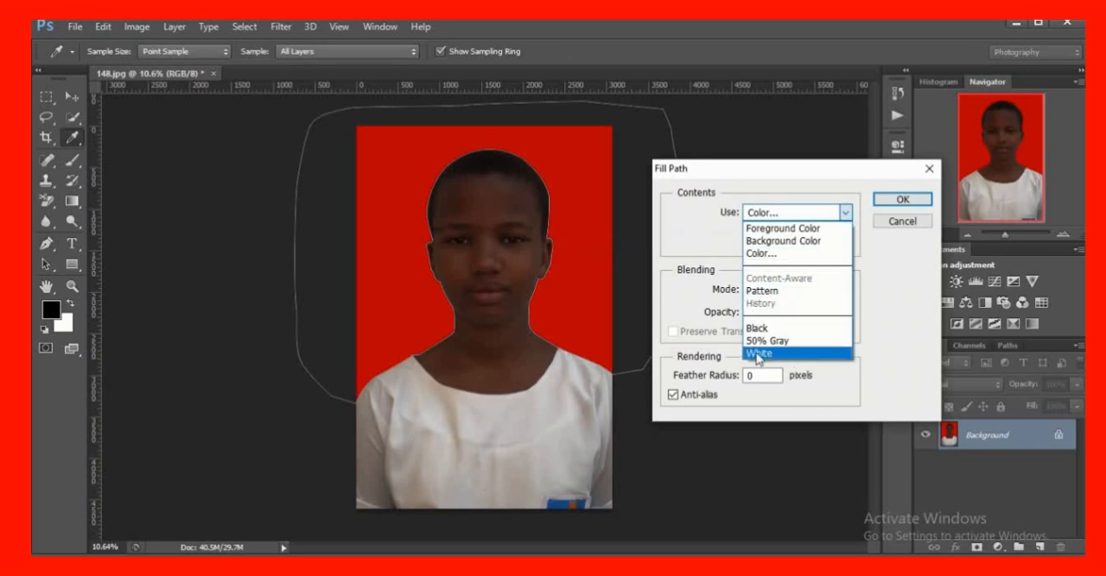
{"action": "left_click", "coordinate": [758, 354]}
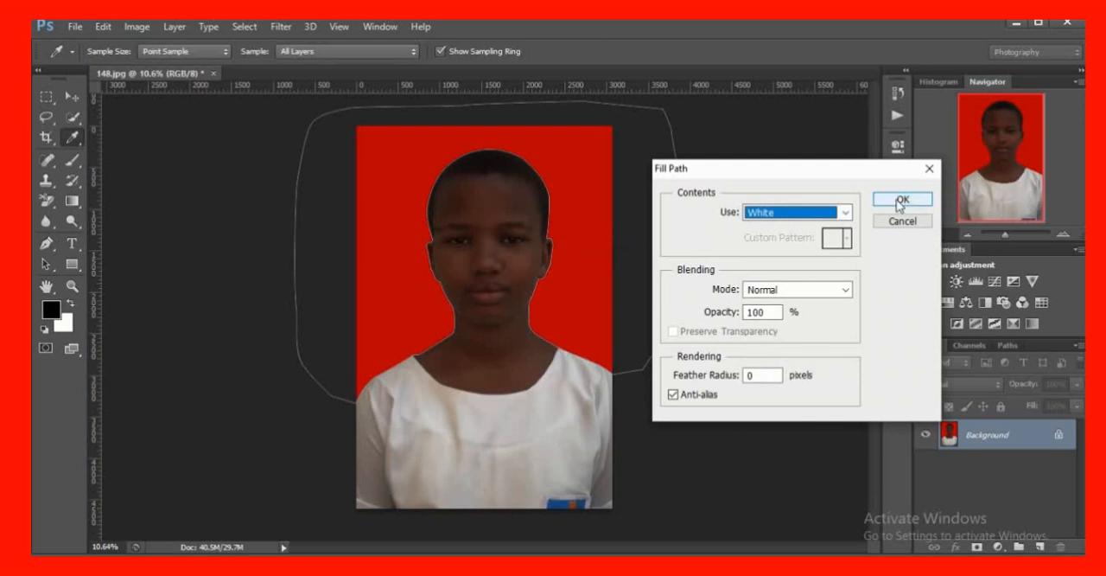
{"action": "left_click", "coordinate": [902, 201]}
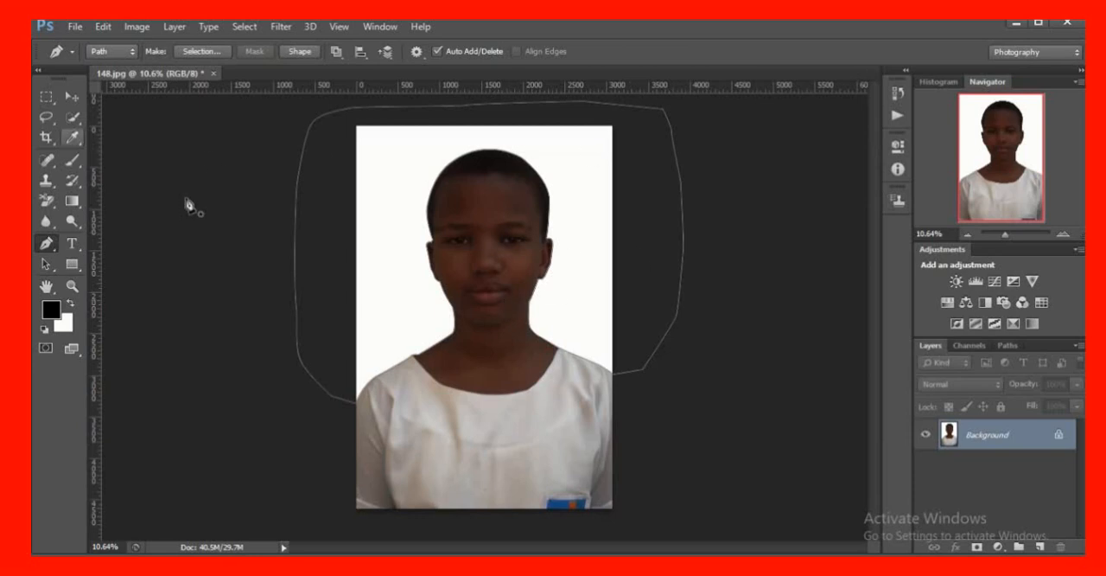
{"action": "left_click", "coordinate": [46, 116]}
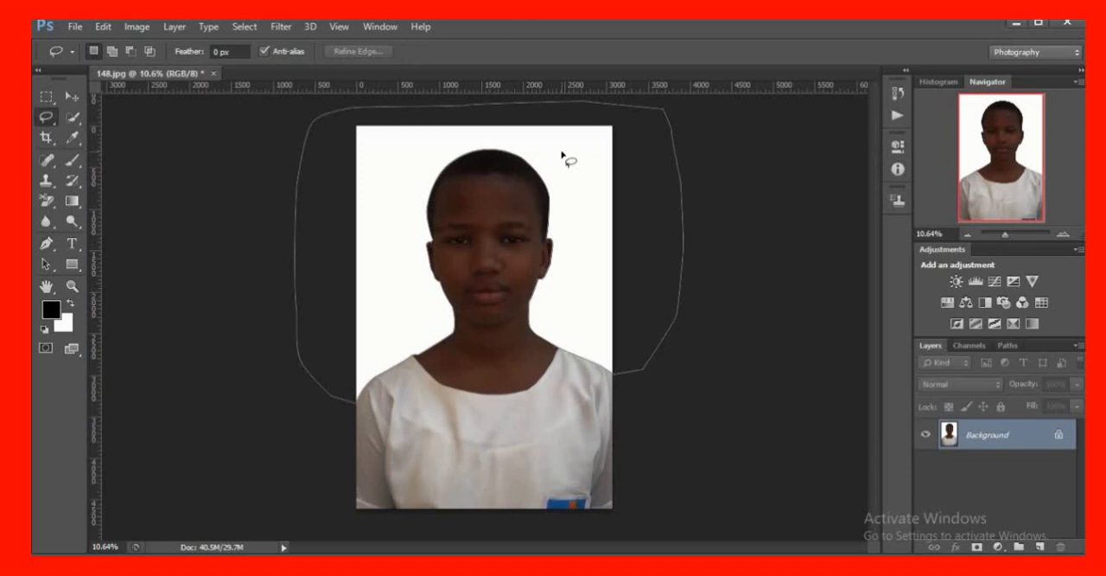
{"action": "right_click", "coordinate": [560, 159]}
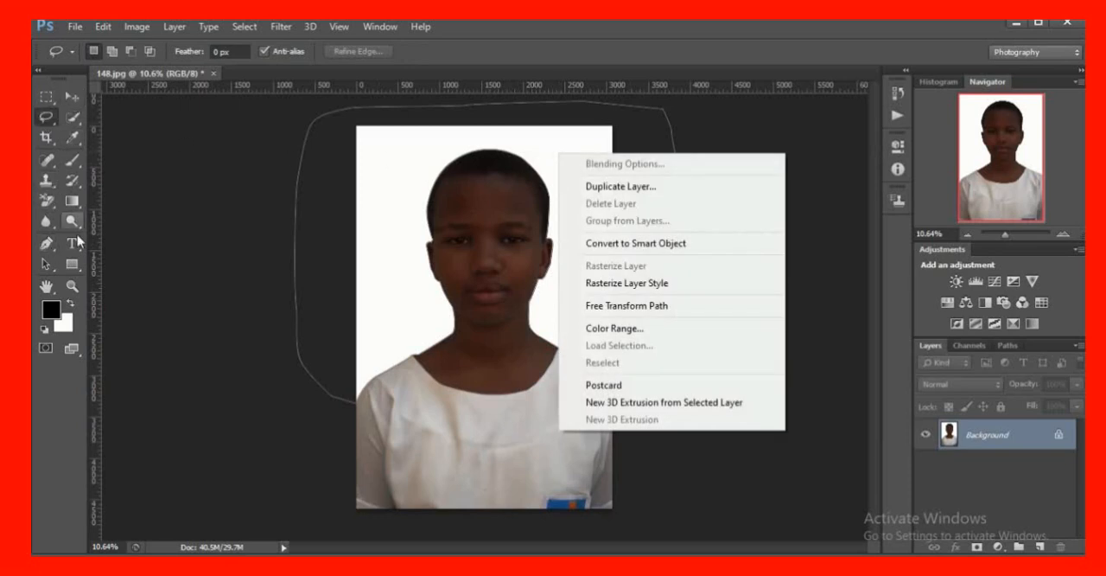
{"action": "left_click", "coordinate": [41, 247]}
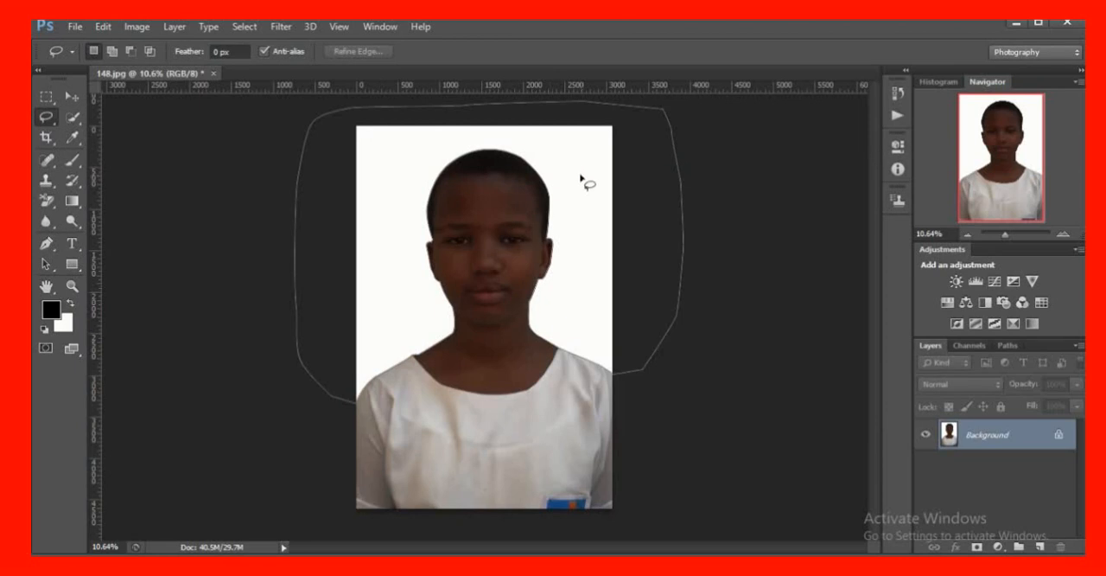
{"action": "left_click", "coordinate": [46, 245]}
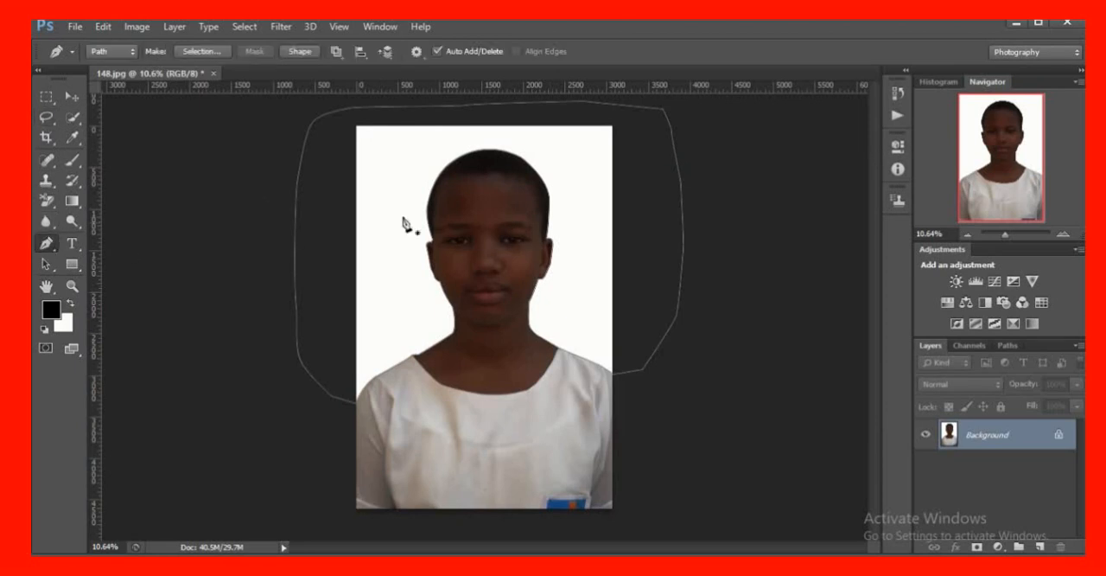
Convert the backdrop path into a new anti-aliased selection with 0-pixel feather, and clear that selection with the Lasso tool
{"action": "right_click", "coordinate": [568, 167]}
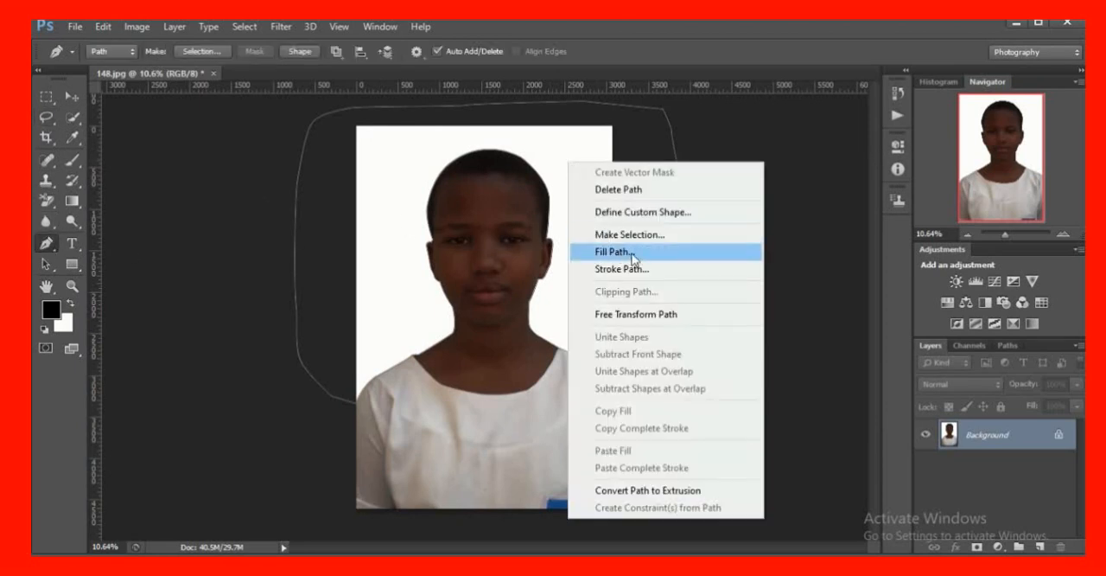
{"action": "left_click", "coordinate": [630, 234]}
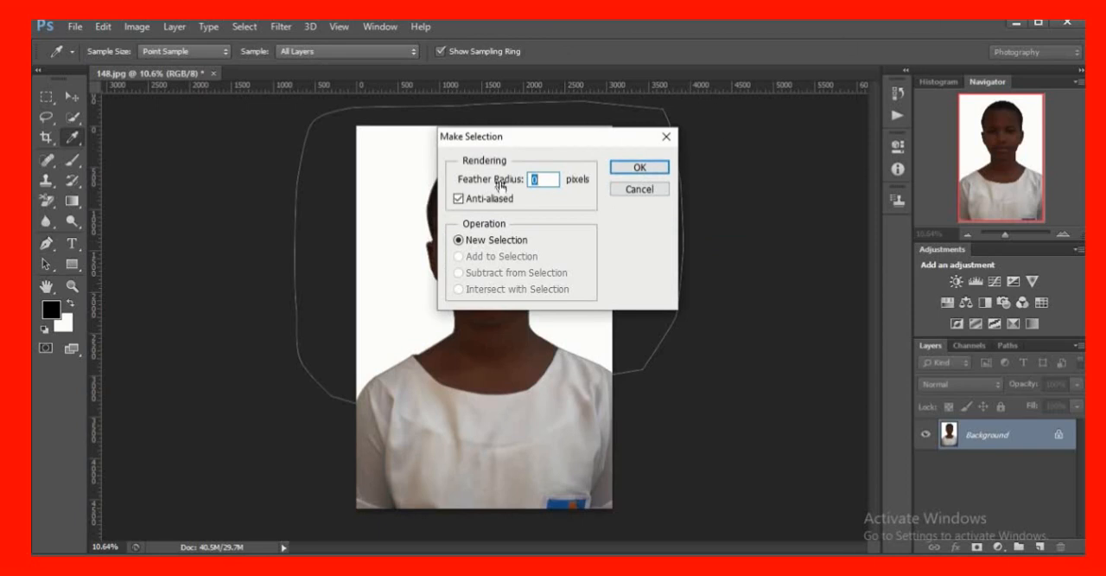
{"action": "left_click", "coordinate": [640, 167]}
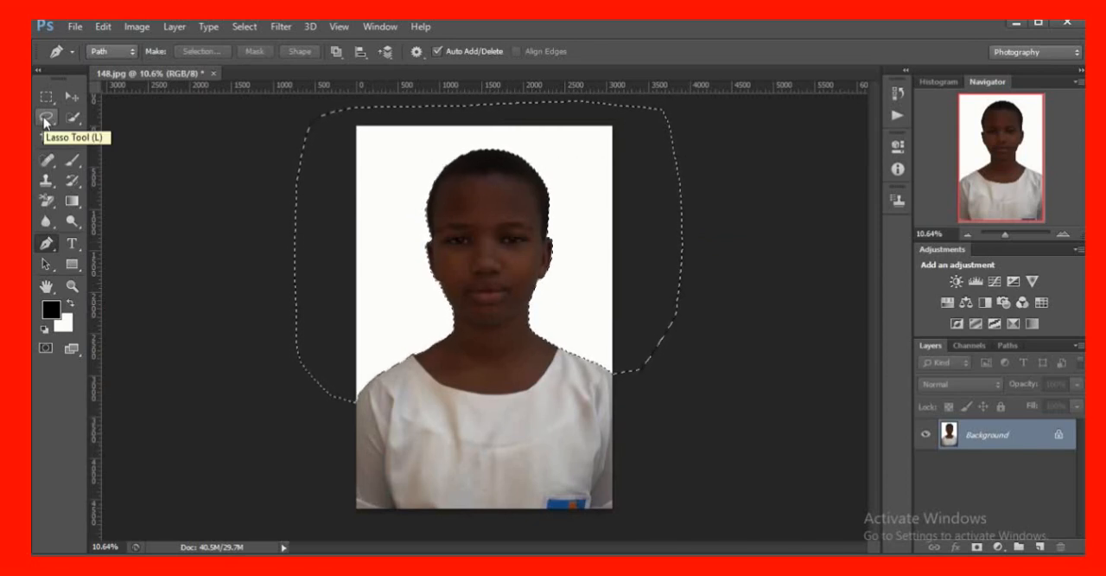
{"action": "left_click_drag", "start_coordinate": [45, 121], "coordinate": [87, 113]}
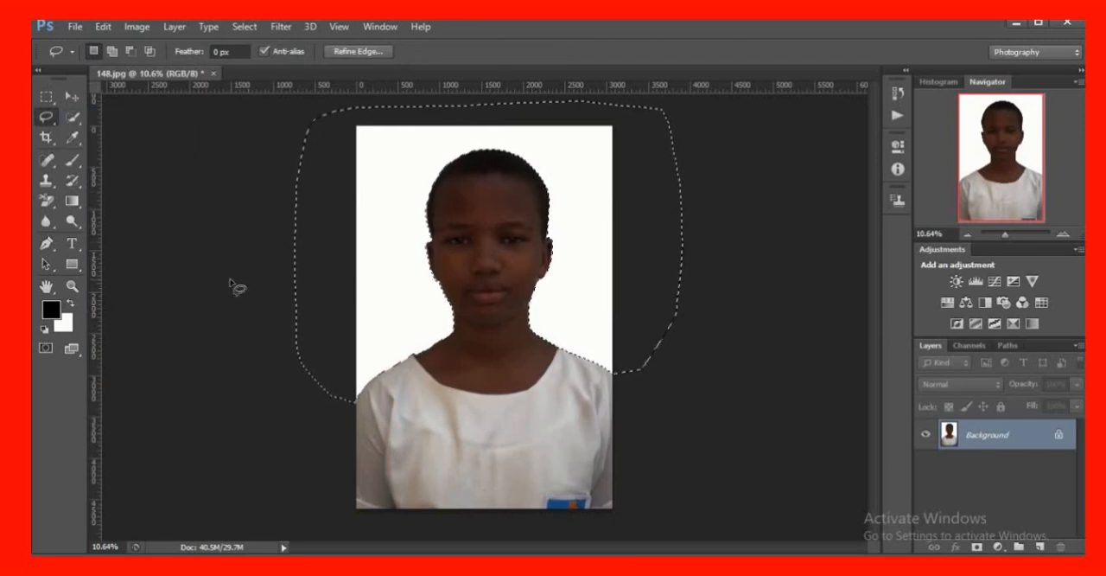
{"action": "left_click", "coordinate": [242, 281]}
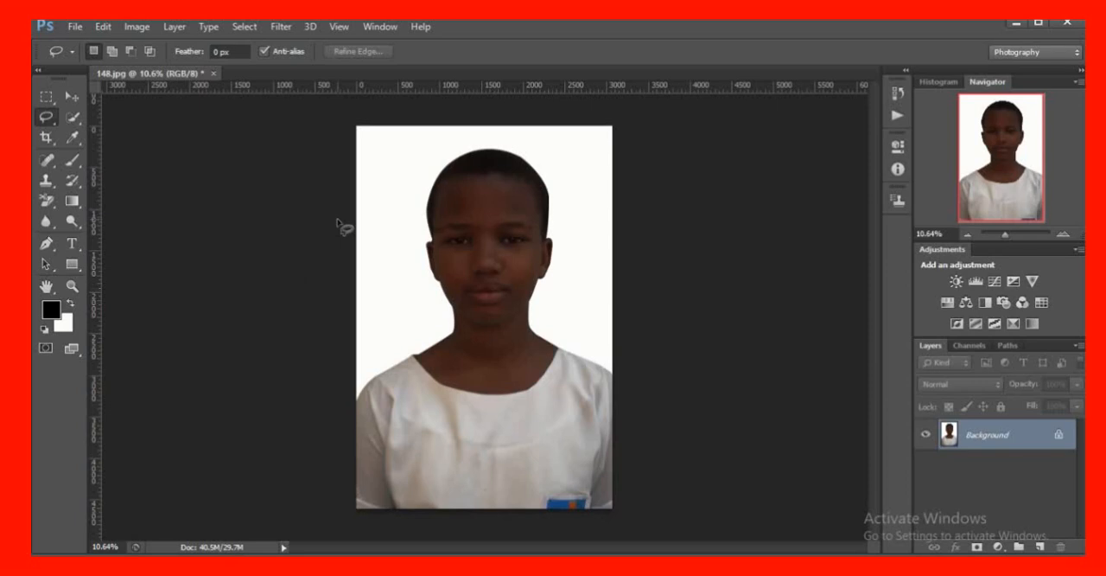
Raise the photo's Red channel with Curves, placing points at input 115, output 147 and input 187, output 207
{"action": "scroll", "coordinate": [521, 319], "scroll_direction": "up", "scroll_amount": 1}
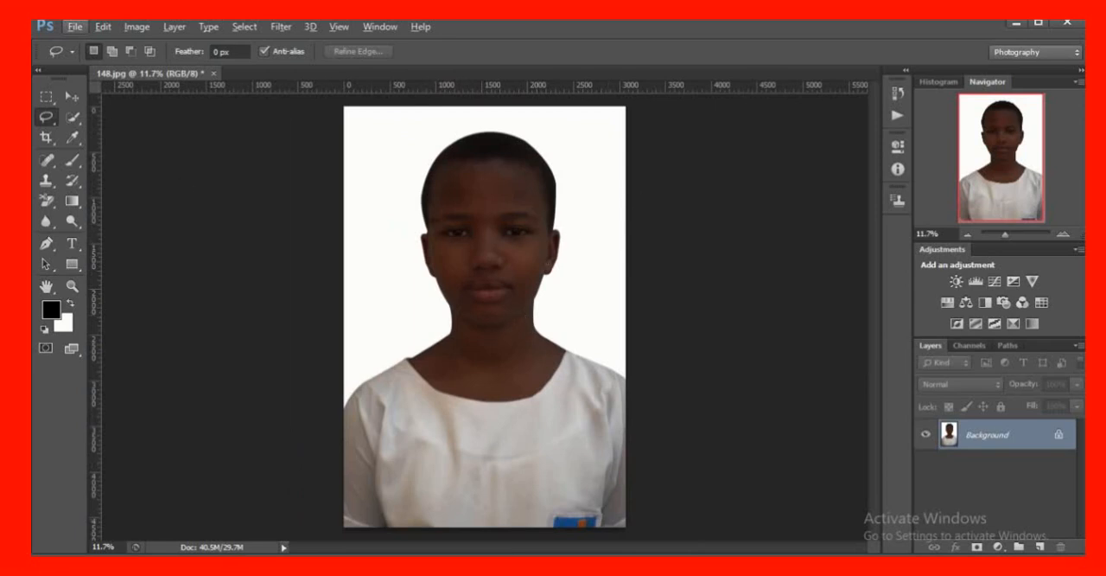
{"action": "mouse_move", "coordinate": [501, 20]}
{"action": "key", "text": "ctrl+m"}
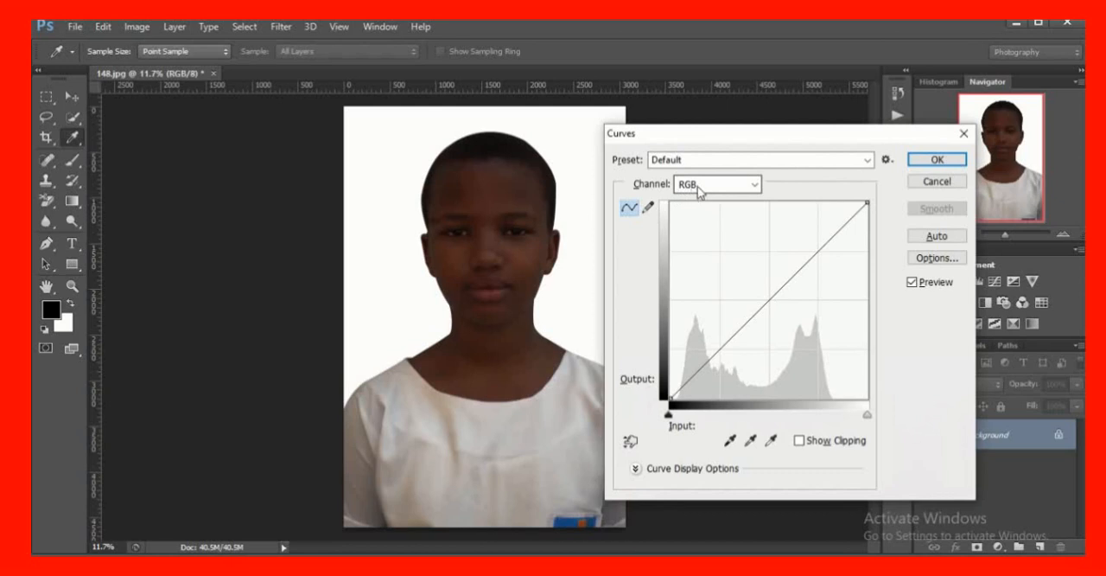
{"action": "left_click", "coordinate": [758, 190]}
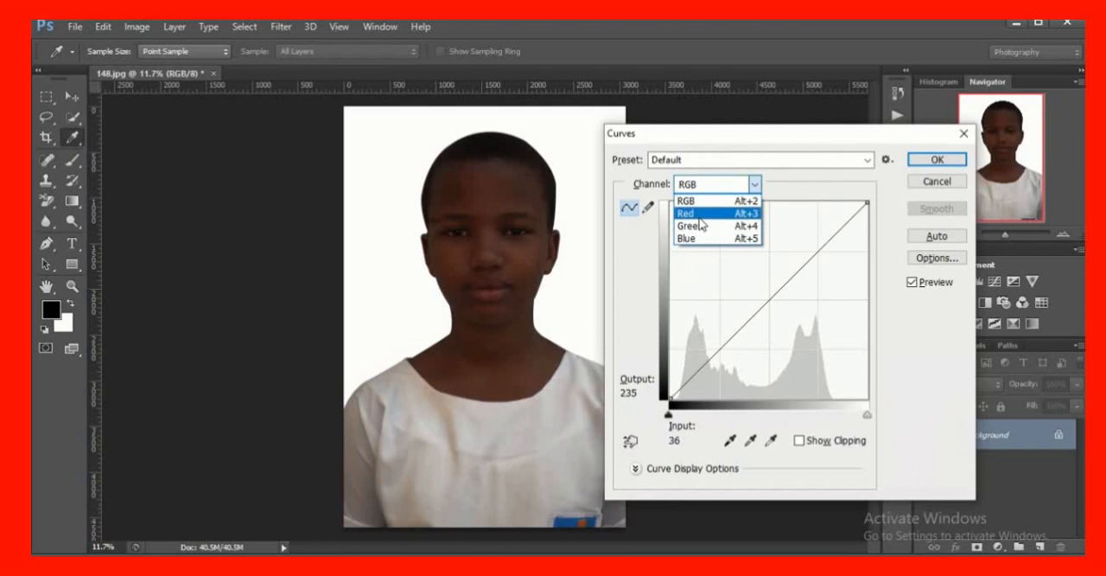
{"action": "left_click", "coordinate": [701, 217]}
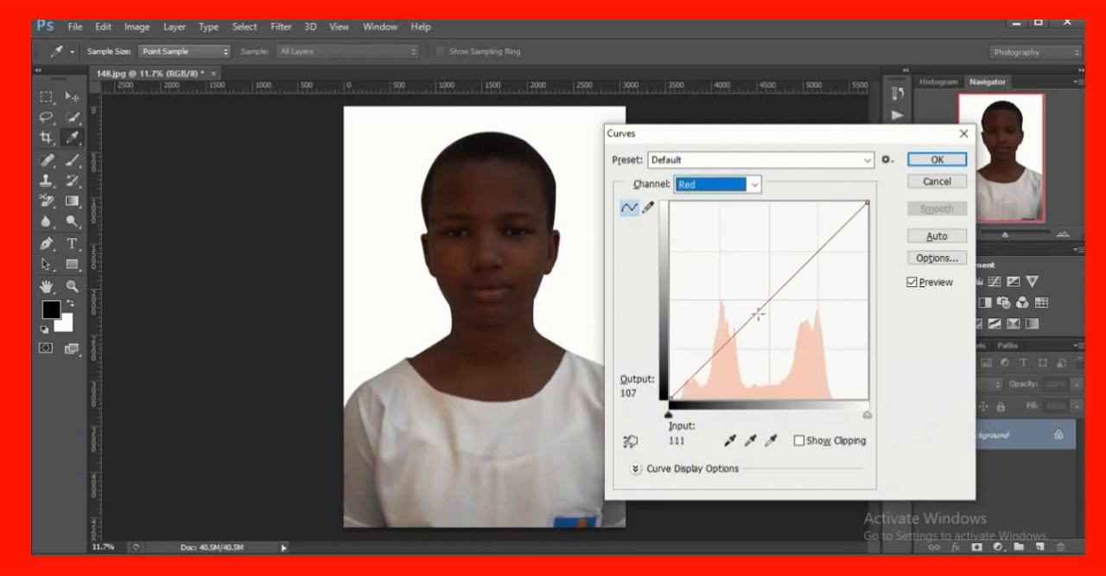
{"action": "left_click_drag", "start_coordinate": [783, 288], "coordinate": [759, 284]}
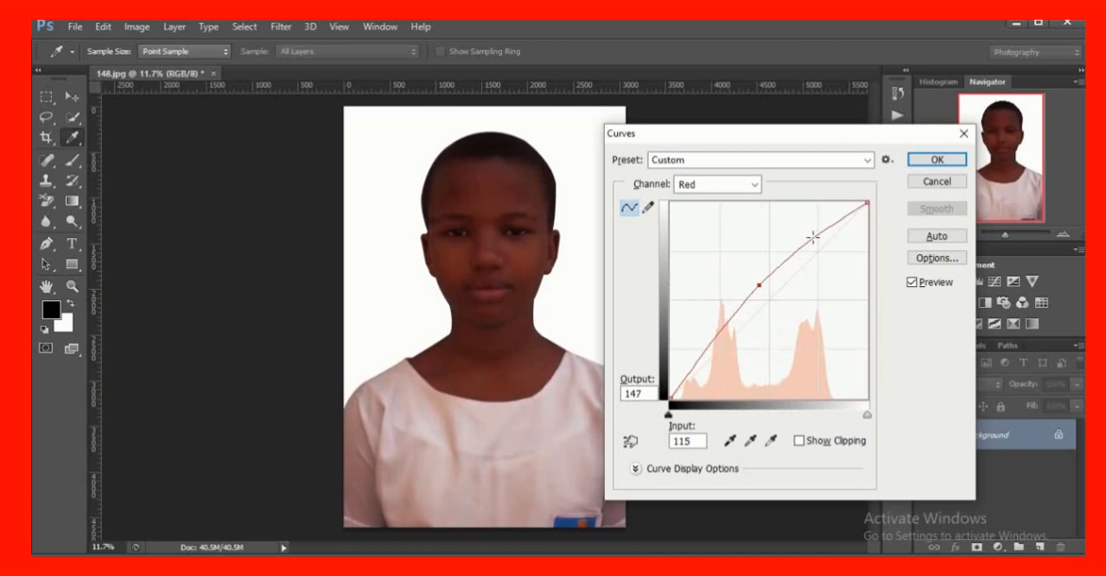
{"action": "left_click", "coordinate": [815, 240]}
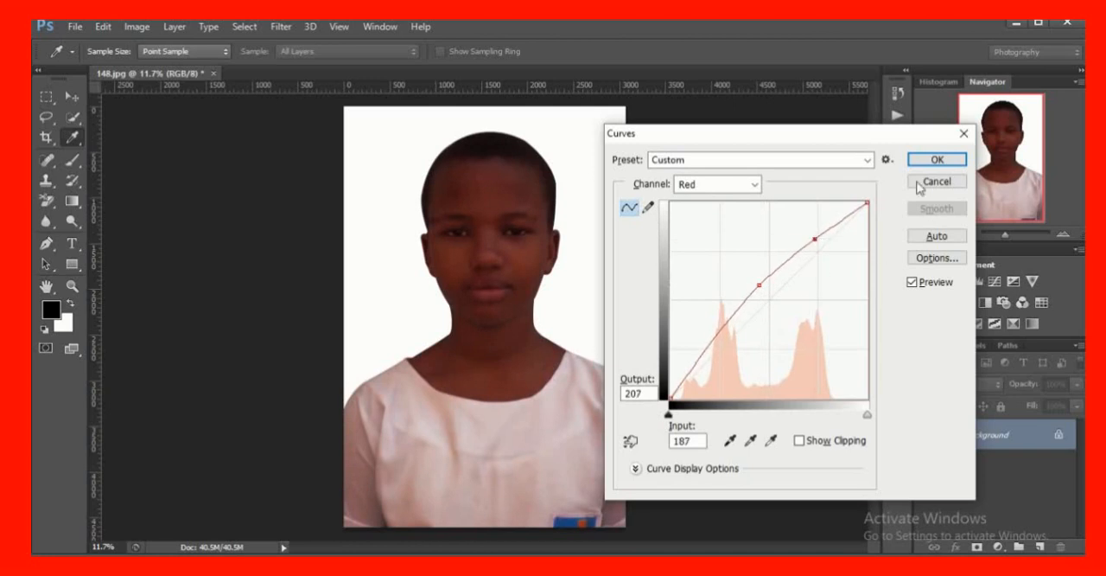
{"action": "left_click", "coordinate": [935, 162]}
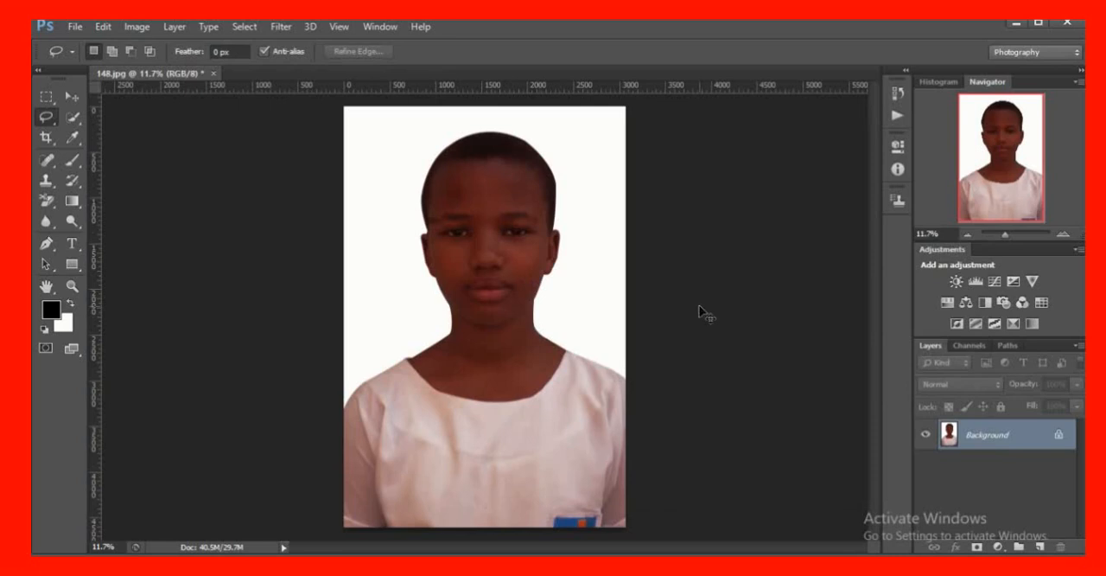
Brighten the photo with an RGB Curves adjustment through input 80, output 160 and input 153, output 218
{"action": "key", "text": "ctrl+m"}
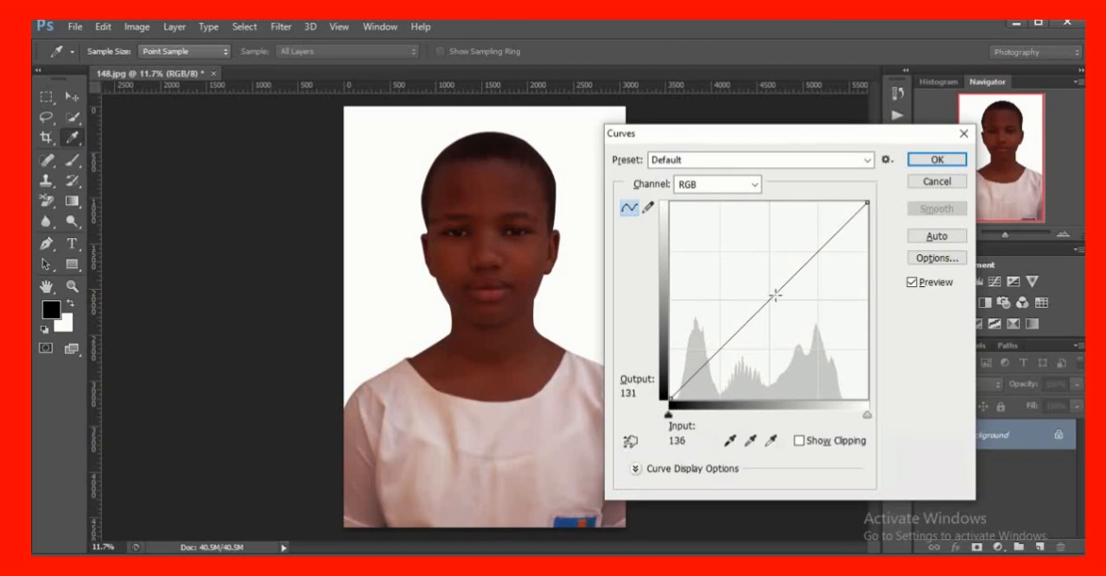
{"action": "mouse_move", "coordinate": [776, 295]}
{"action": "left_mouse_down"}
{"action": "mouse_move", "coordinate": [754, 279]}
{"action": "mouse_move", "coordinate": [764, 293]}
{"action": "left_mouse_up"}
{"action": "left_click_drag", "start_coordinate": [765, 294], "coordinate": [733, 275]}
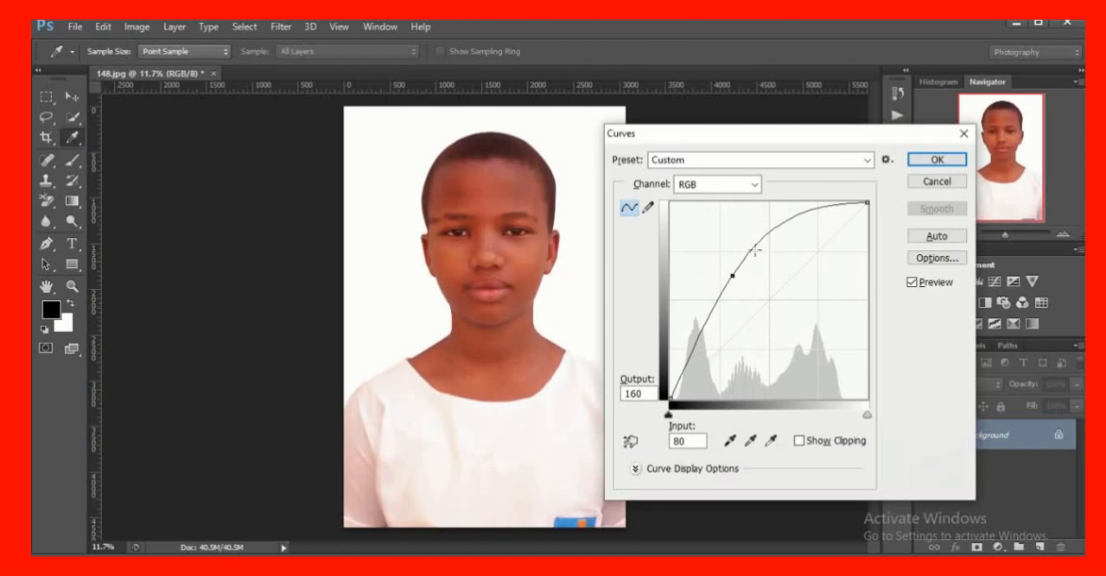
{"action": "left_click_drag", "start_coordinate": [784, 226], "coordinate": [787, 230]}
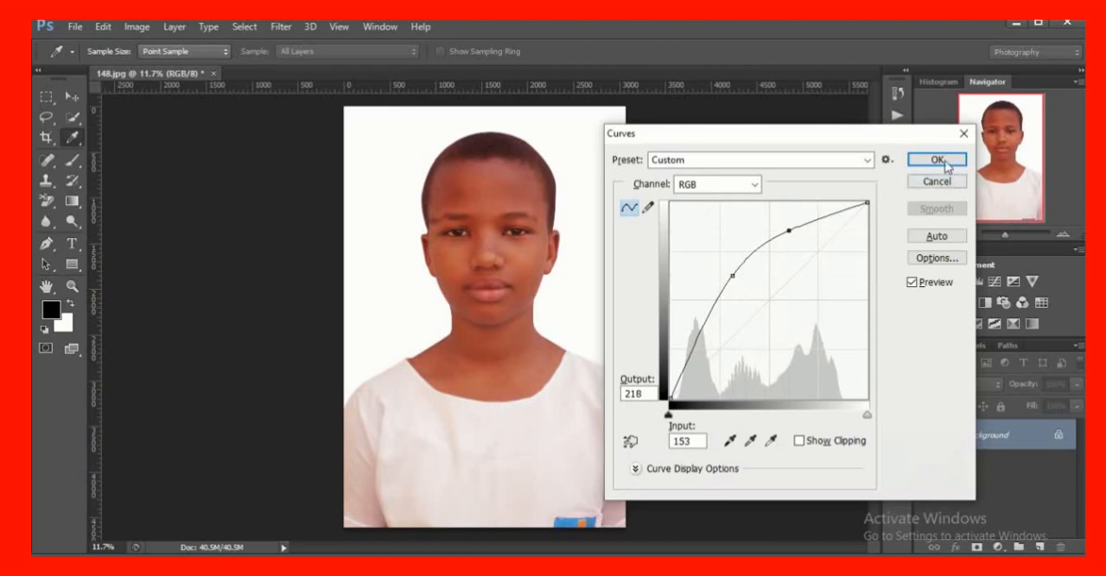
{"action": "left_click", "coordinate": [937, 159]}
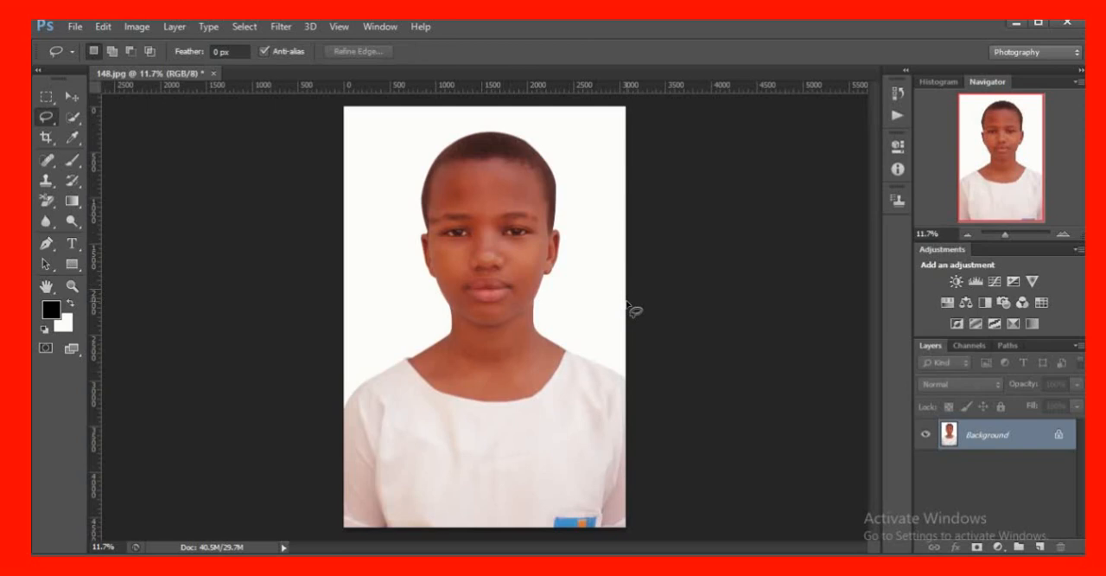
Darken the midtones slightly with an RGB Curves adjustment, moving a point to input 137, output 123
{"action": "key", "text": "ctrl+m"}
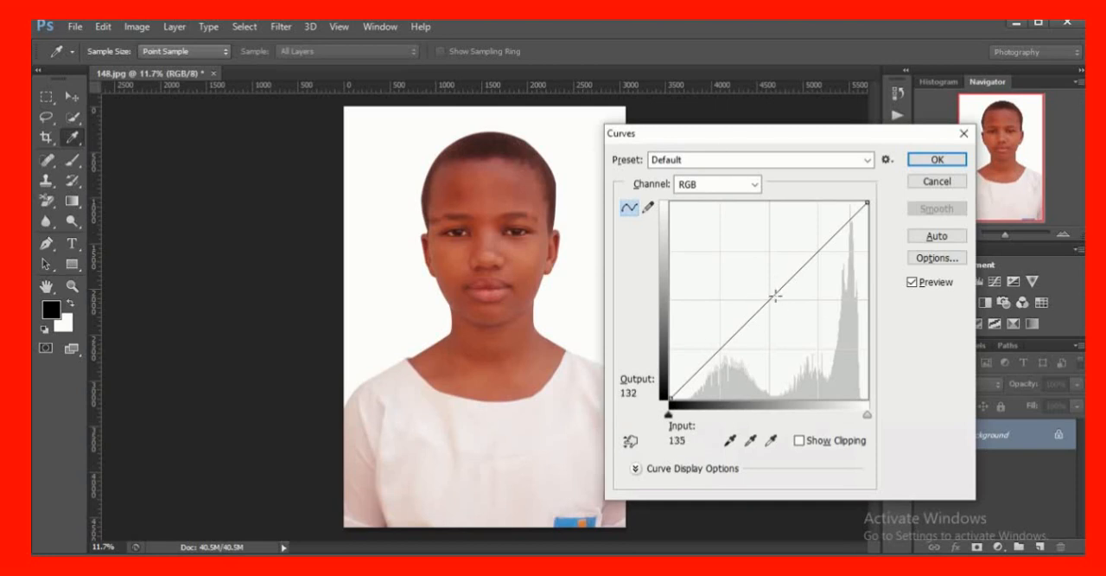
{"action": "left_click", "coordinate": [776, 294]}
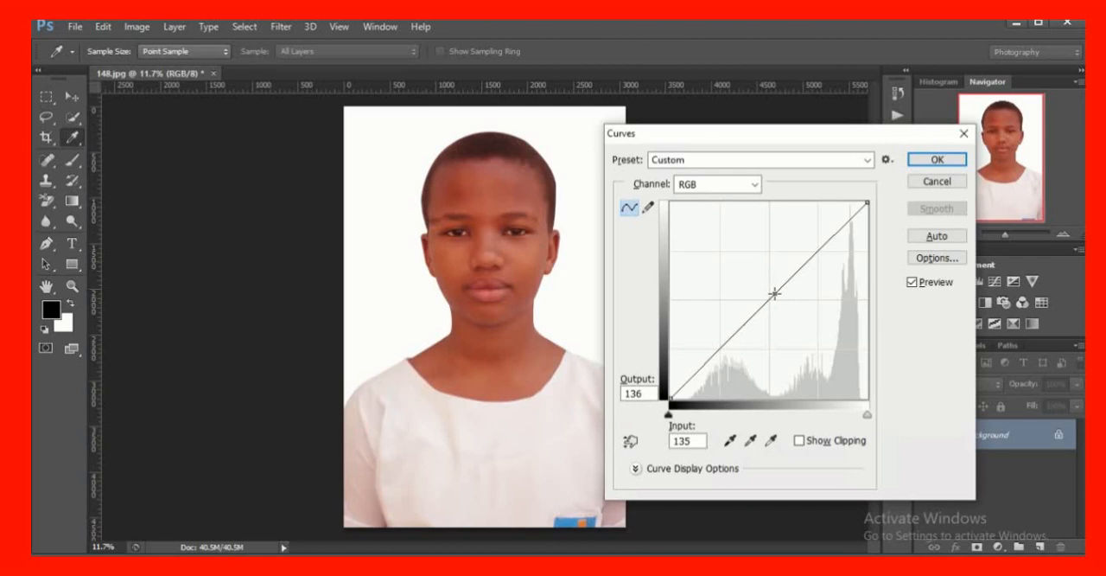
{"action": "mouse_move", "coordinate": [775, 294]}
{"action": "left_mouse_down"}
{"action": "mouse_move", "coordinate": [845, 360]}
{"action": "mouse_move", "coordinate": [791, 327]}
{"action": "mouse_move", "coordinate": [746, 269]}
{"action": "mouse_move", "coordinate": [776, 303]}
{"action": "left_mouse_up"}
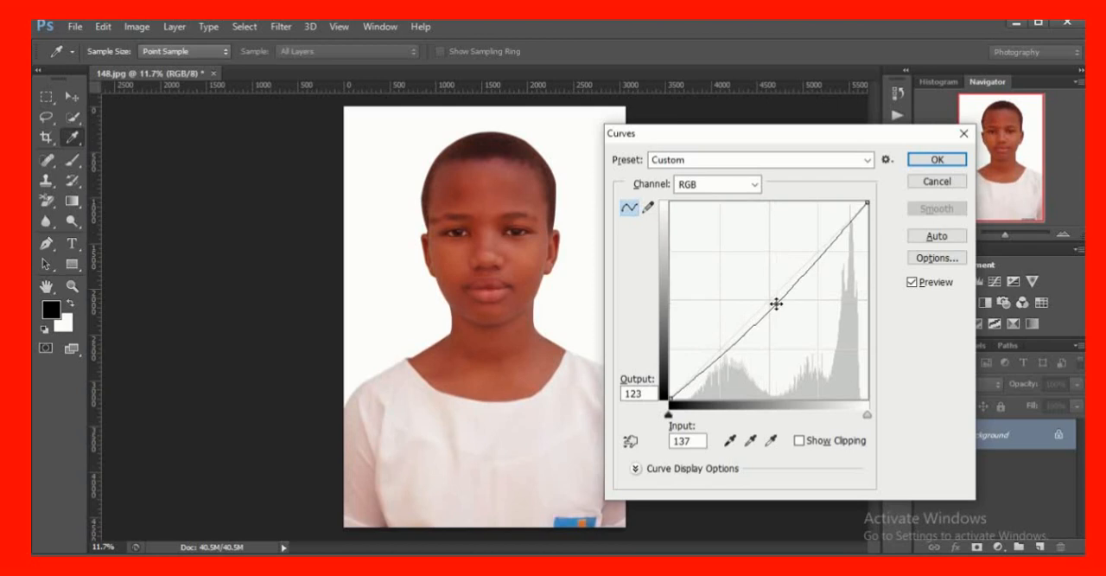
{"action": "left_click", "coordinate": [931, 162]}
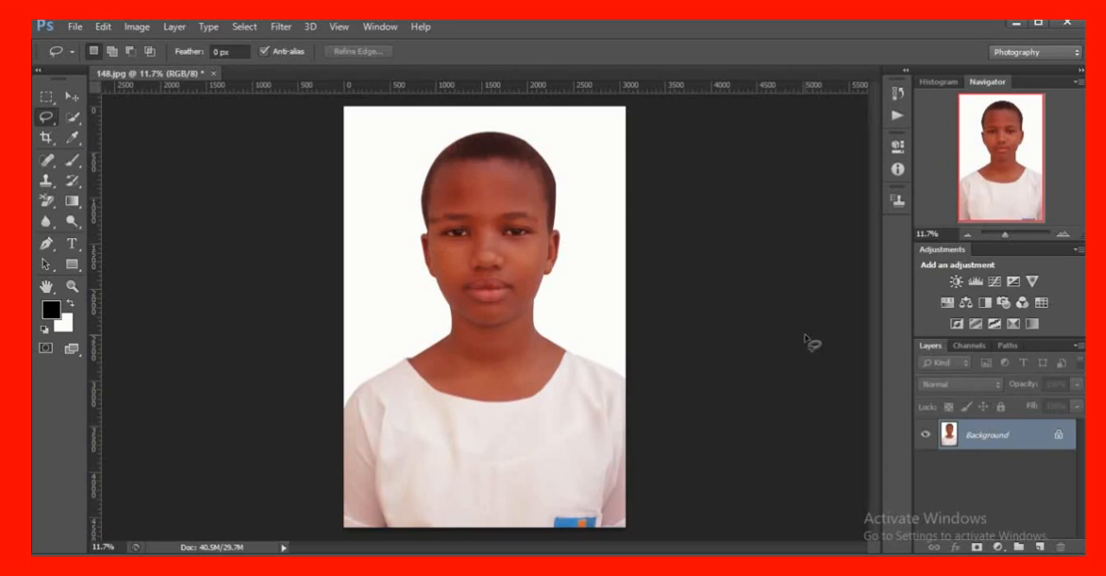
Apply a Gaussian Blur with a 1.0-pixel radius to the portrait
{"action": "scroll", "coordinate": [577, 330], "scroll_direction": "up", "scroll_amount": 2}
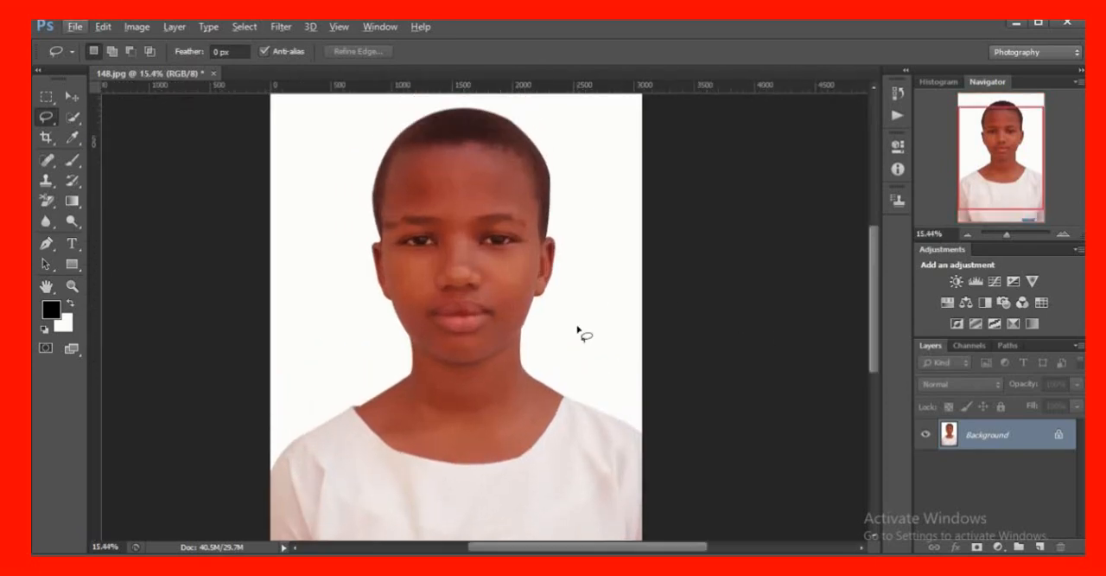
{"action": "scroll", "coordinate": [578, 330], "scroll_direction": "up", "scroll_amount": 2}
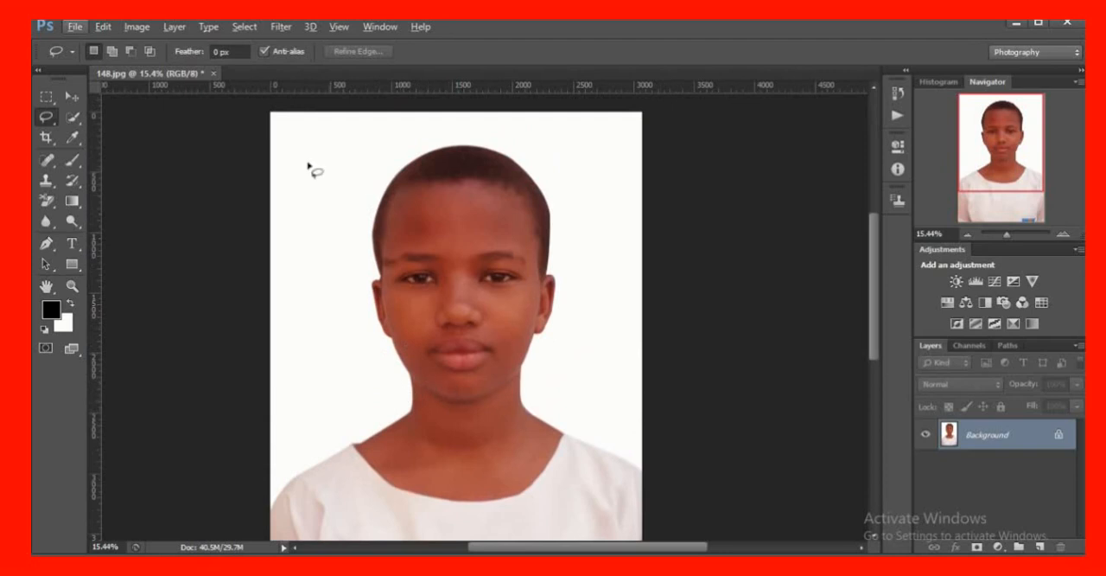
{"action": "left_click", "coordinate": [278, 27]}
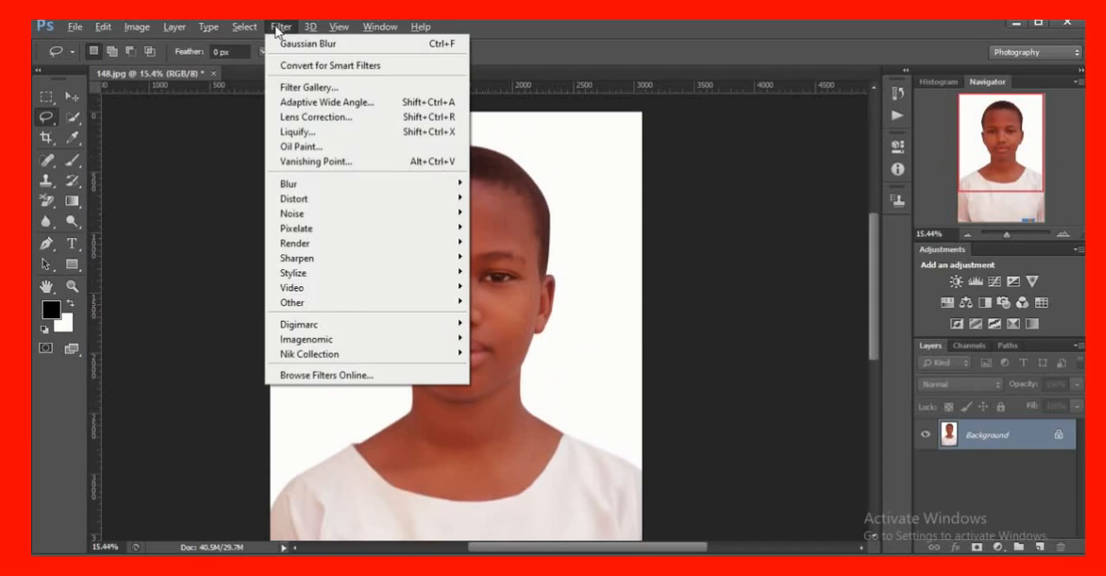
{"action": "left_click", "coordinate": [290, 27]}
{"action": "left_click", "coordinate": [337, 27]}
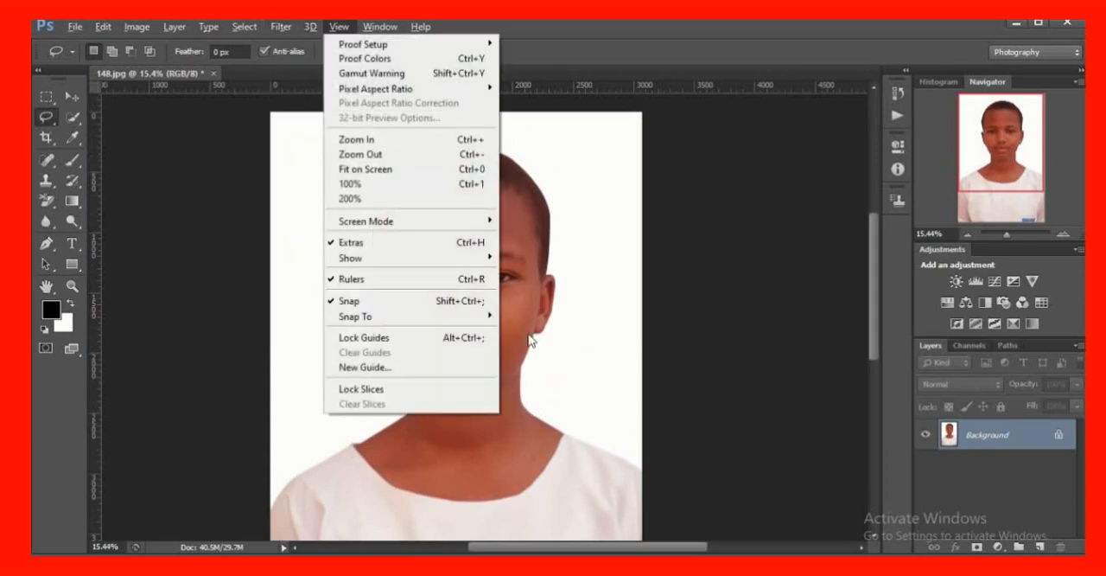
{"action": "mouse_move", "coordinate": [282, 28]}
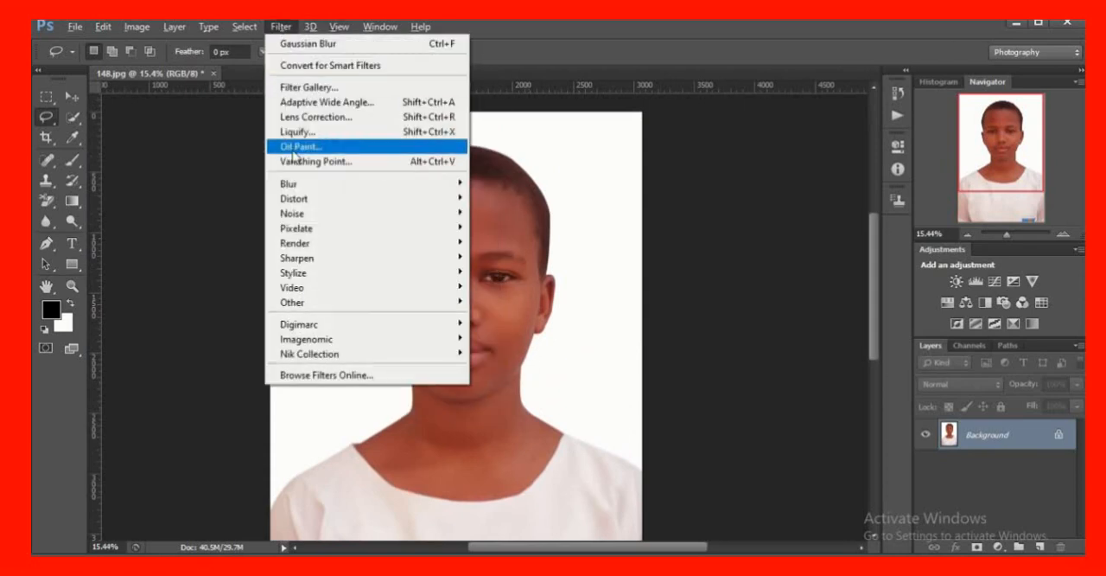
{"action": "mouse_move", "coordinate": [293, 186]}
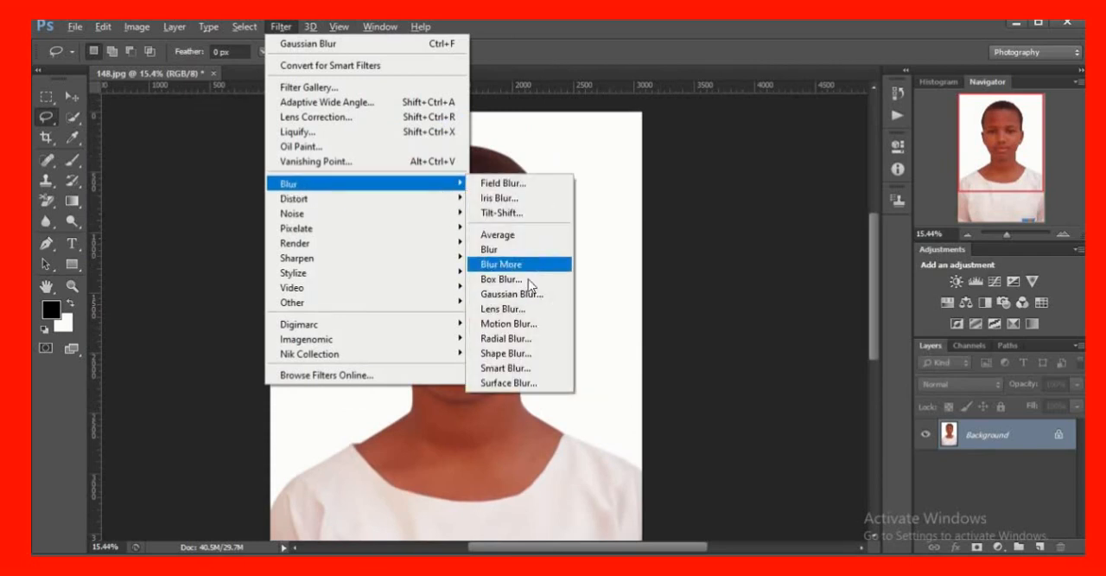
{"action": "left_click", "coordinate": [503, 298]}
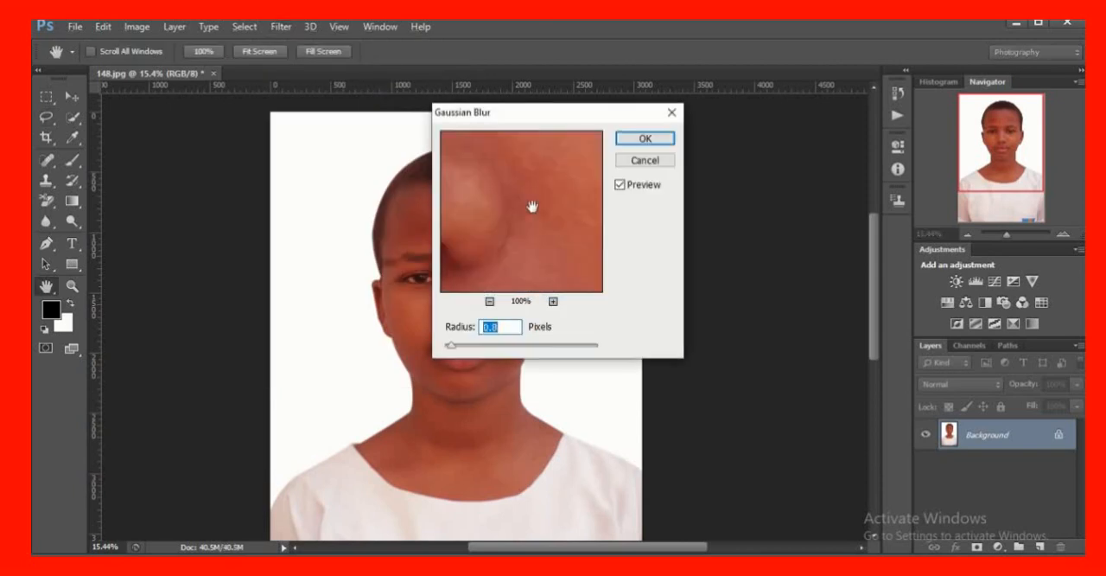
{"action": "left_click", "coordinate": [646, 139]}
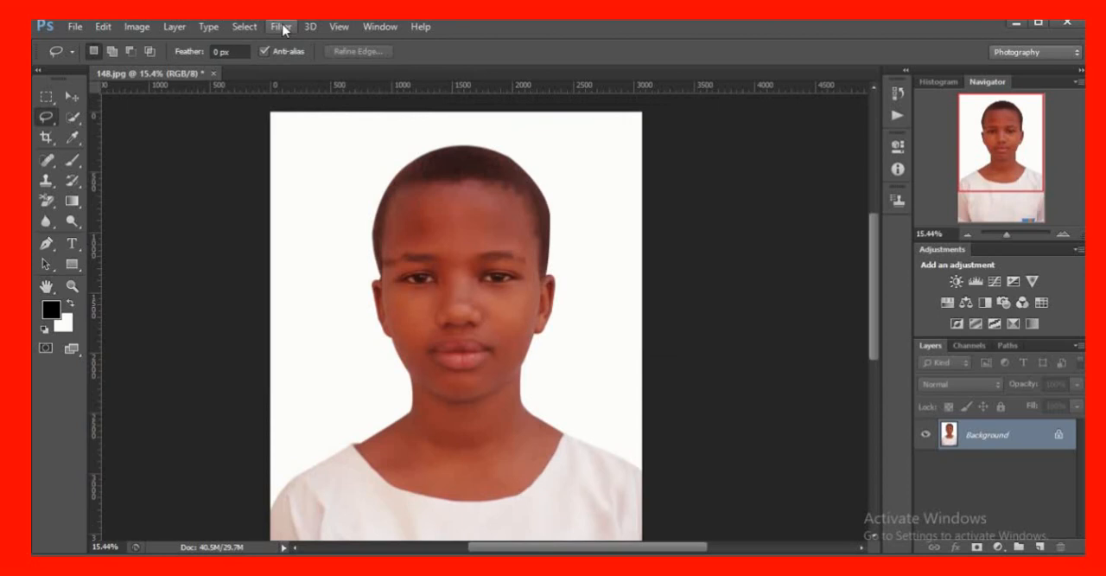
Apply Reduce Noise to the portrait with Strength 1, Preserve Details 0%, Reduce Color Noise 45% and Sharpen Details 25%
{"action": "left_click", "coordinate": [281, 26]}
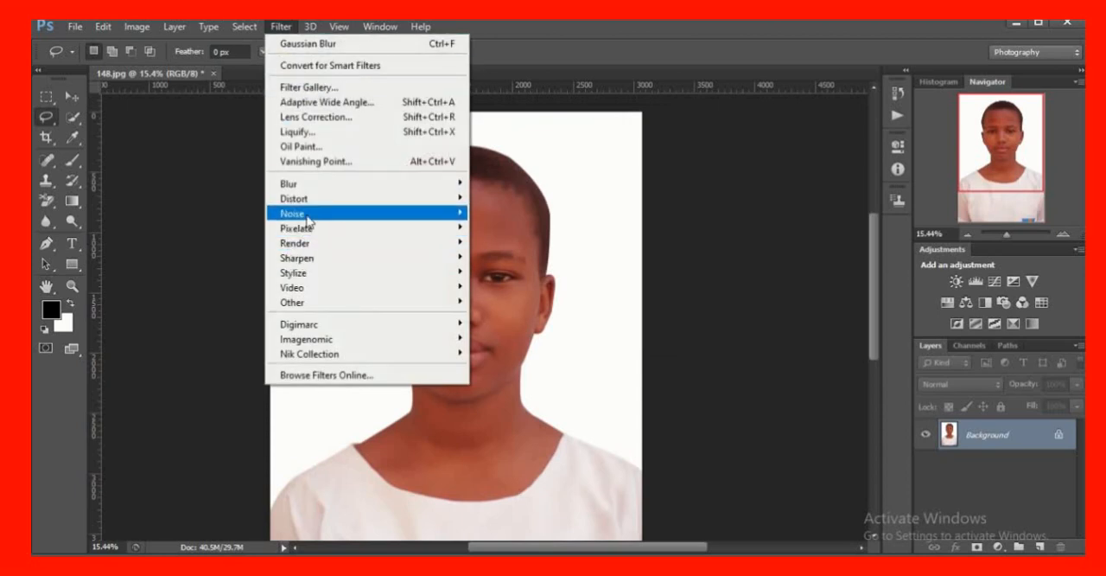
{"action": "mouse_move", "coordinate": [310, 218]}
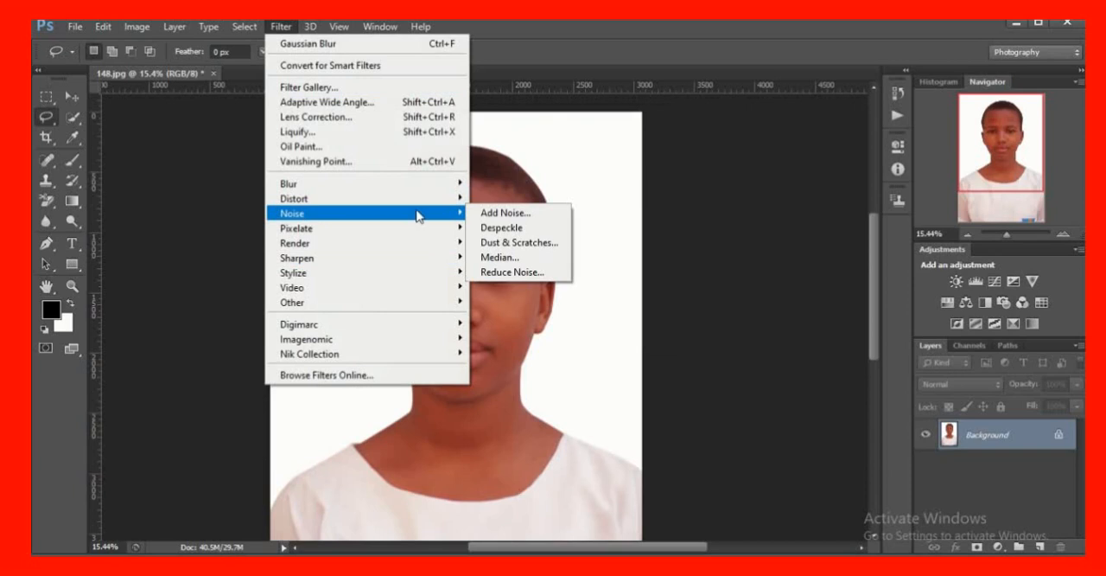
{"action": "left_click", "coordinate": [513, 272]}
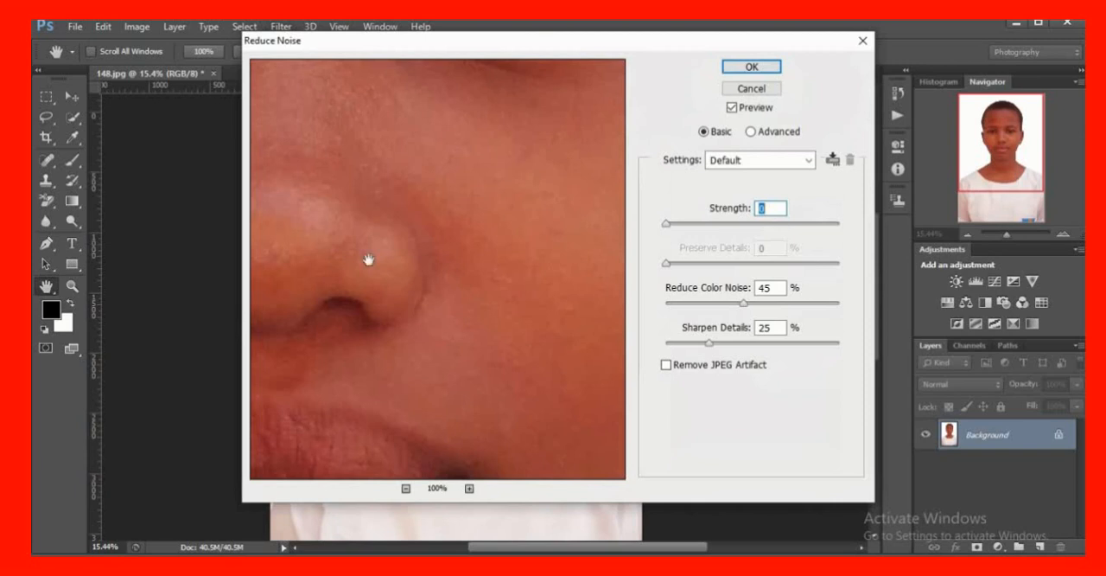
{"action": "key", "text": "Up"}
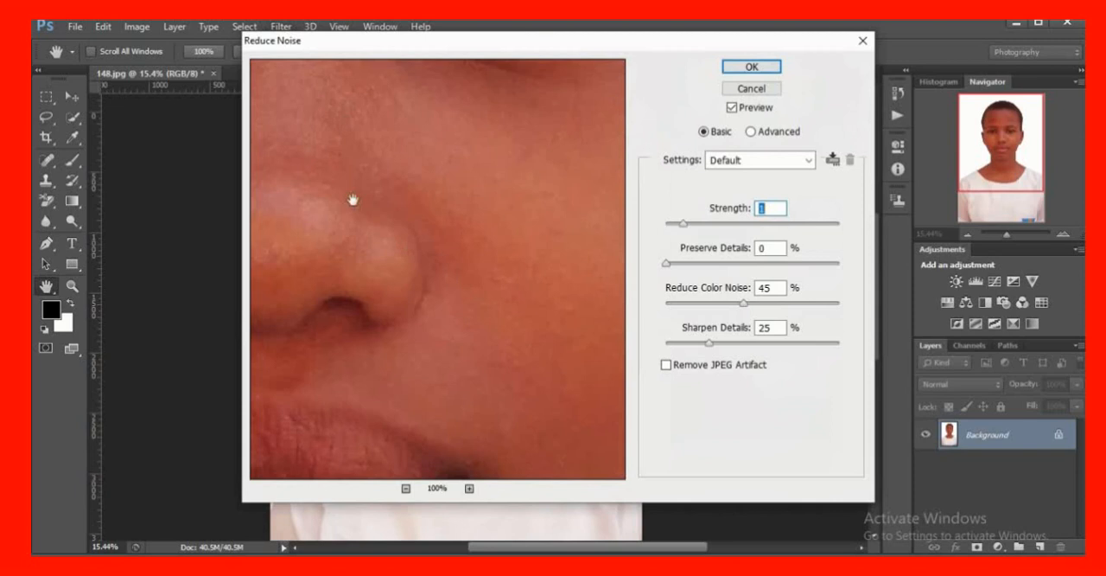
{"action": "left_click", "coordinate": [746, 72]}
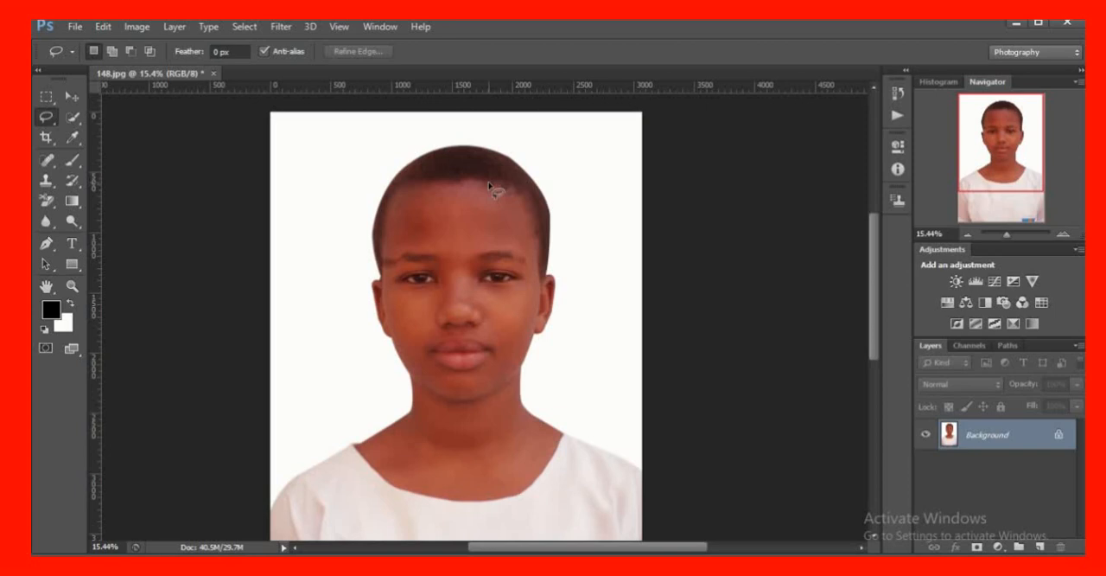
Apply the Imagenomic Noiseware Professional filter to the portrait with the Default settings
{"action": "left_click", "coordinate": [279, 27]}
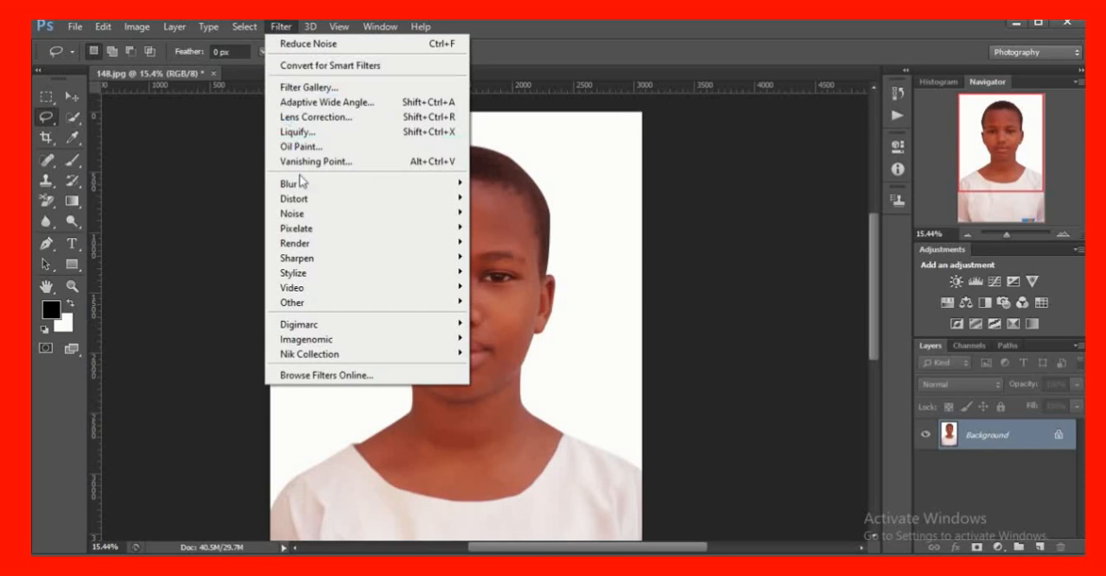
{"action": "mouse_move", "coordinate": [293, 311]}
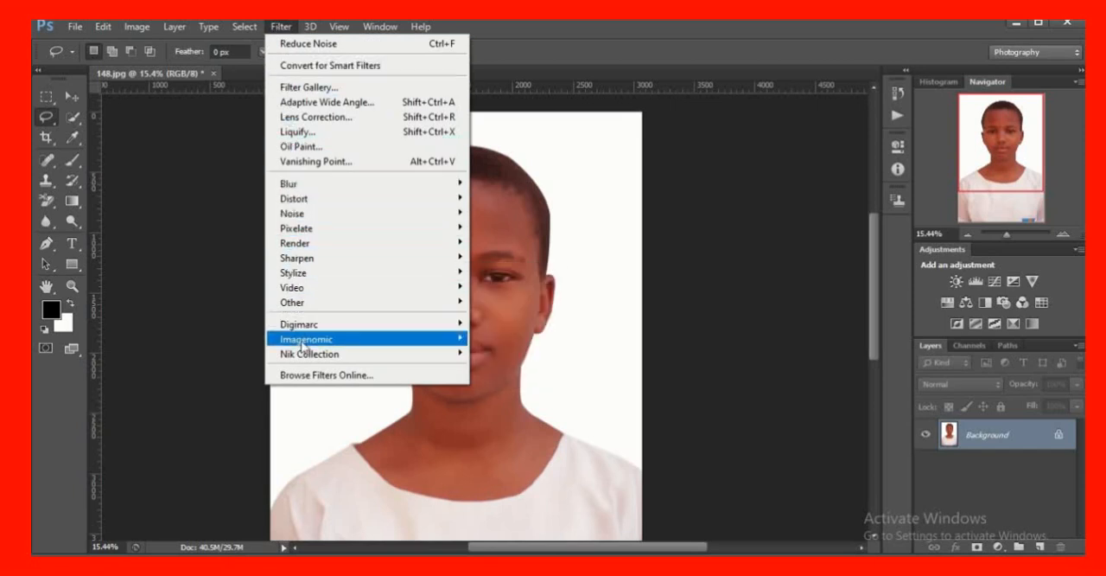
{"action": "mouse_move", "coordinate": [311, 344]}
{"action": "mouse_move", "coordinate": [398, 329]}
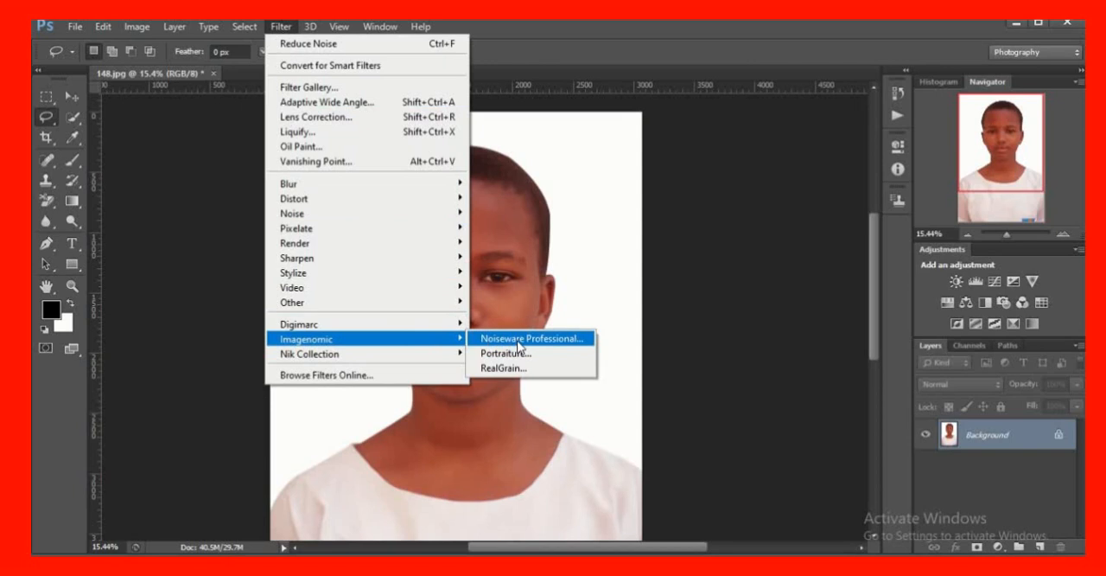
{"action": "left_click", "coordinate": [519, 342]}
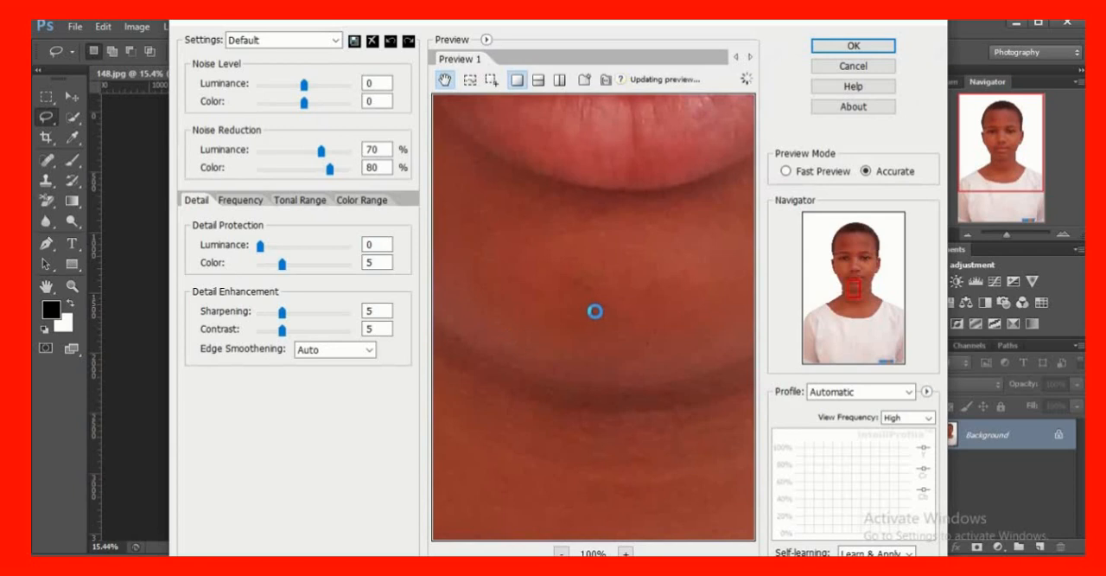
{"action": "scroll", "coordinate": [605, 312], "scroll_direction": "up", "scroll_amount": 10}
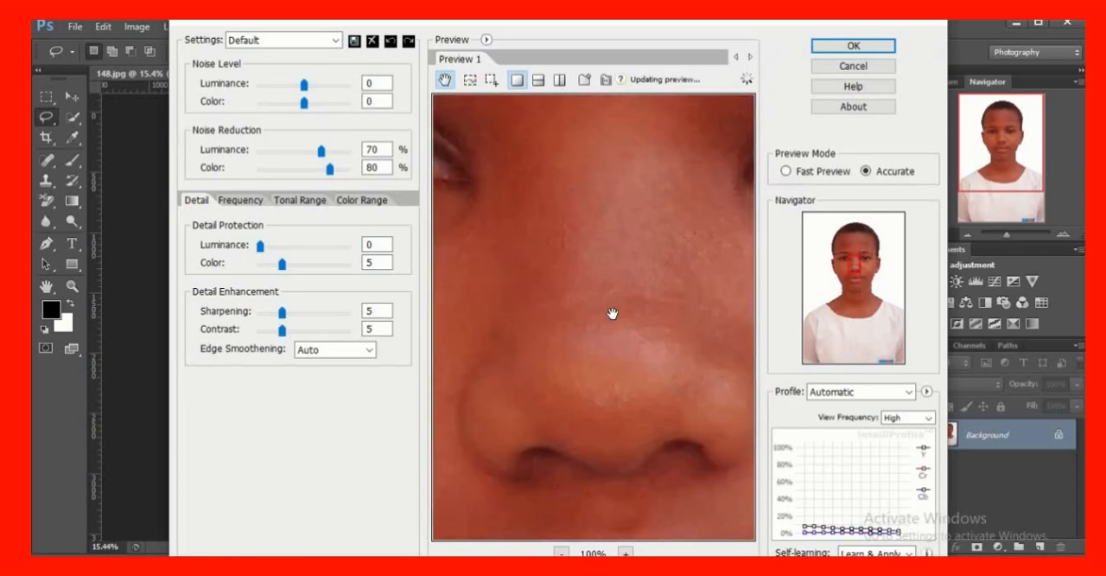
{"action": "scroll", "coordinate": [612, 313], "scroll_direction": "up", "scroll_amount": 2}
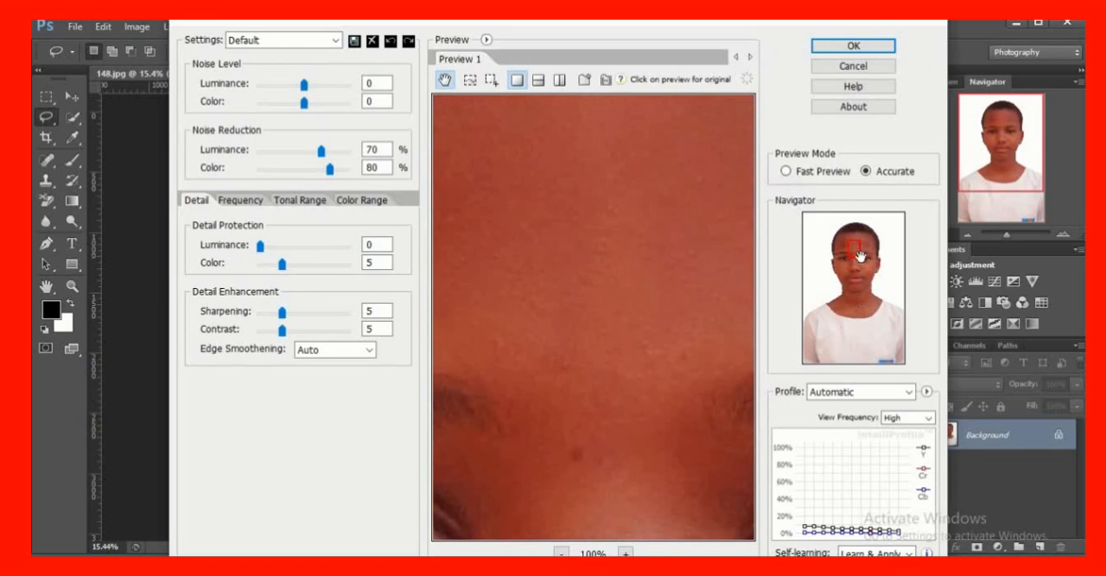
{"action": "left_click_drag", "start_coordinate": [857, 253], "coordinate": [869, 291]}
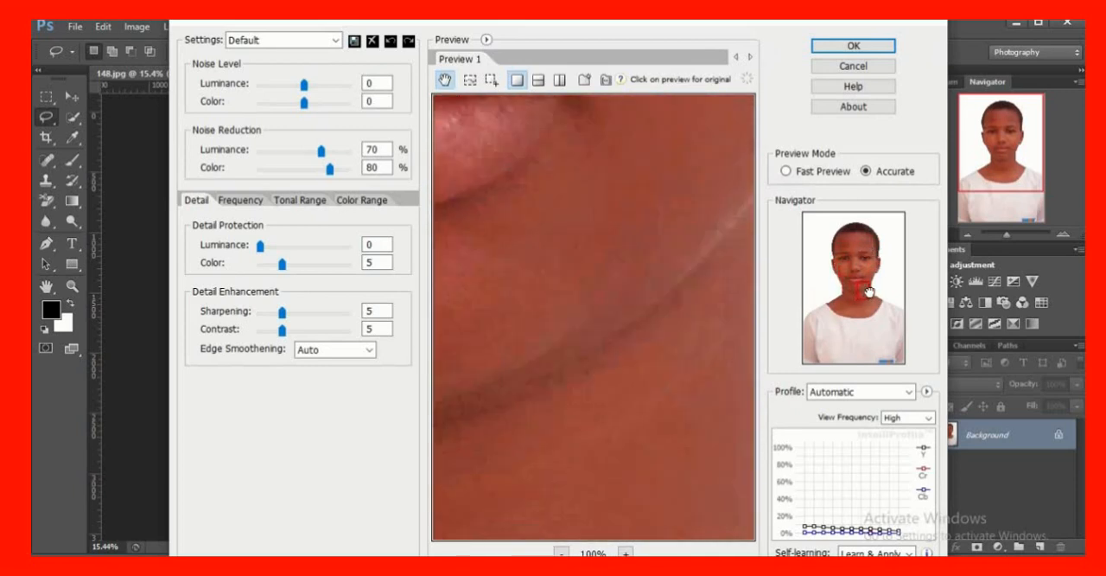
{"action": "left_click", "coordinate": [853, 46]}
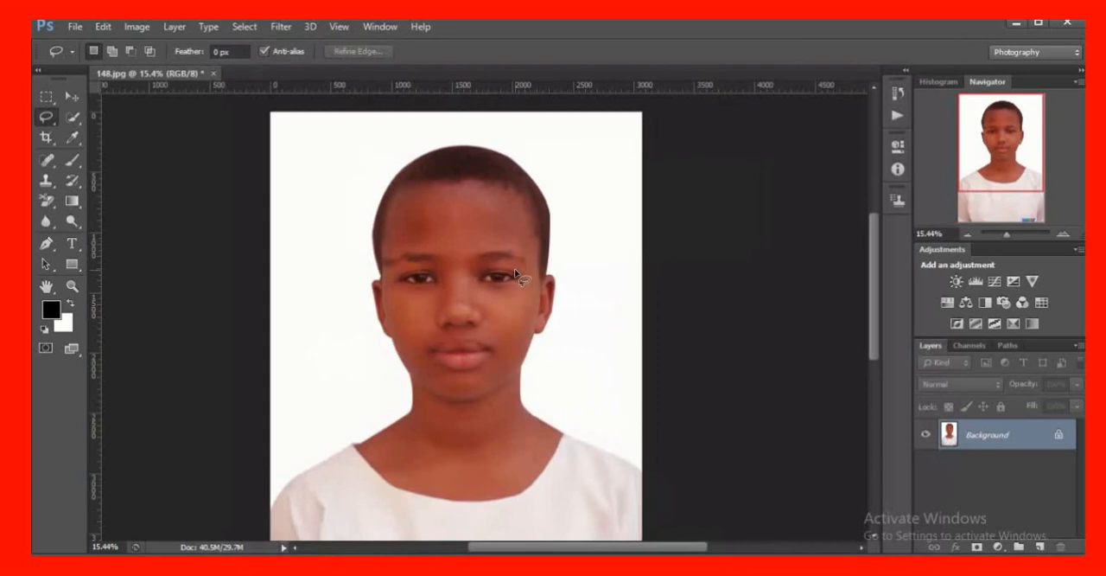
Examine the smoothed skin, shirt and the hair's outline against the white backdrop at several magnifications
{"action": "scroll", "coordinate": [448, 259], "scroll_direction": "down", "scroll_amount": 1}
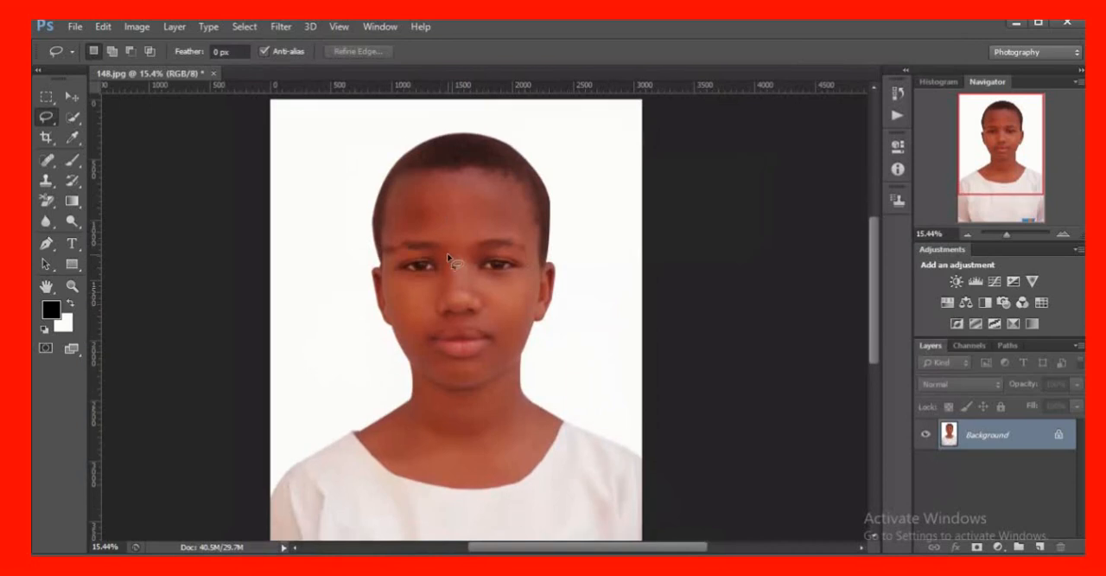
{"action": "mouse_move", "coordinate": [536, 22]}
{"action": "scroll", "coordinate": [502, 297], "scroll_direction": "down", "scroll_amount": 3}
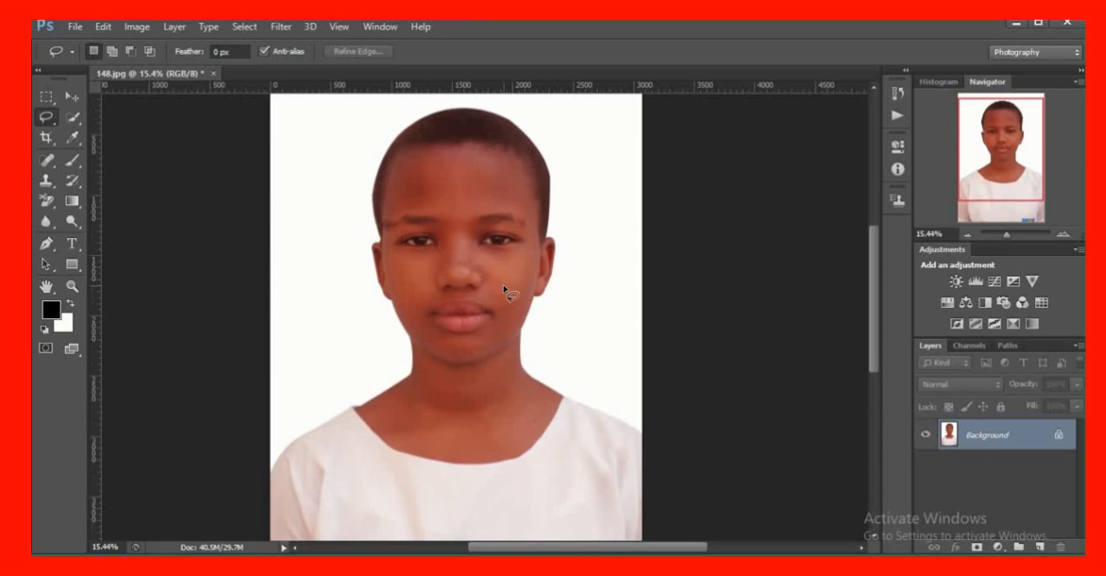
{"action": "scroll", "coordinate": [502, 299], "scroll_direction": "down", "scroll_amount": 5}
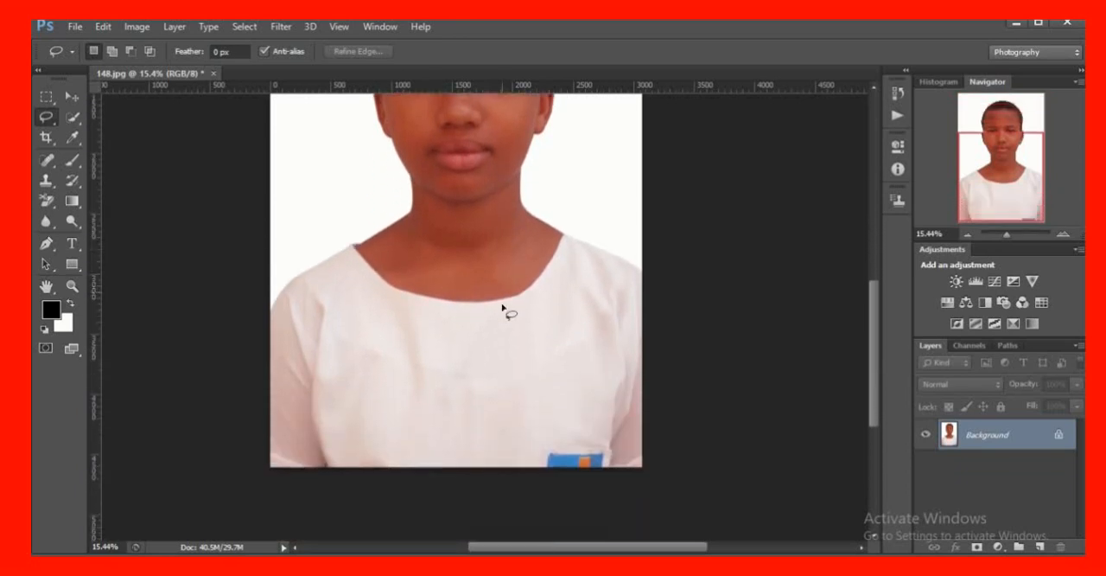
{"action": "scroll", "coordinate": [502, 301], "scroll_direction": "up", "scroll_amount": 7}
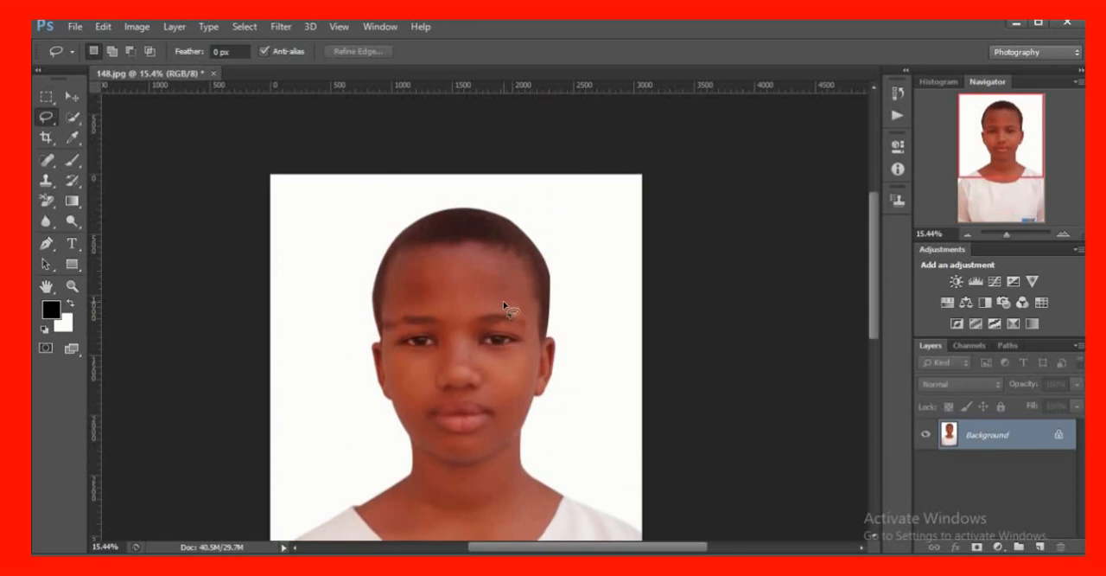
{"action": "scroll", "coordinate": [503, 304], "scroll_direction": "up", "scroll_amount": 3}
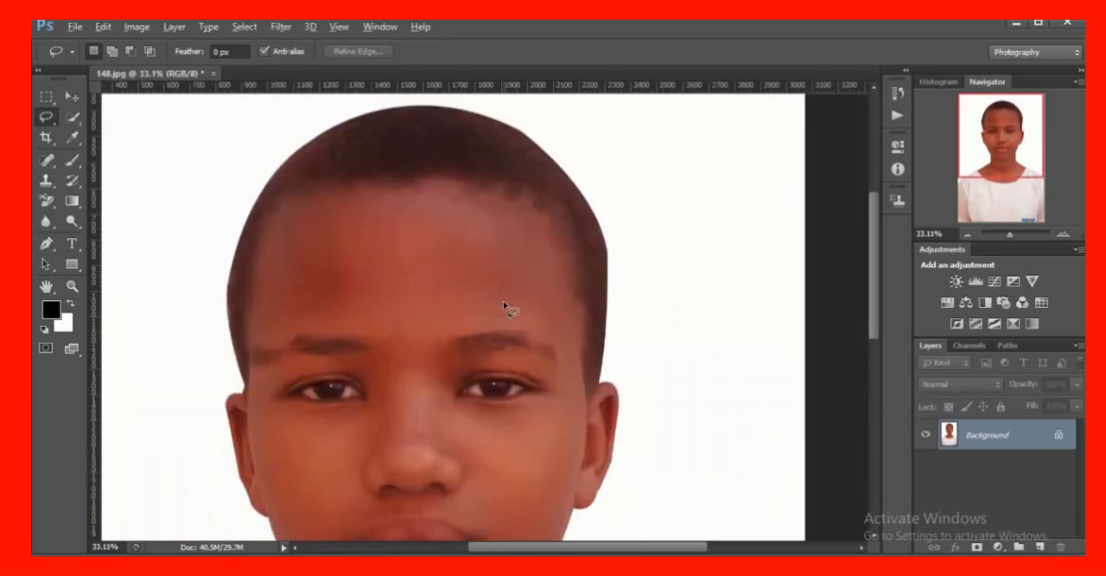
{"action": "scroll", "coordinate": [503, 304], "scroll_direction": "up", "scroll_amount": 2}
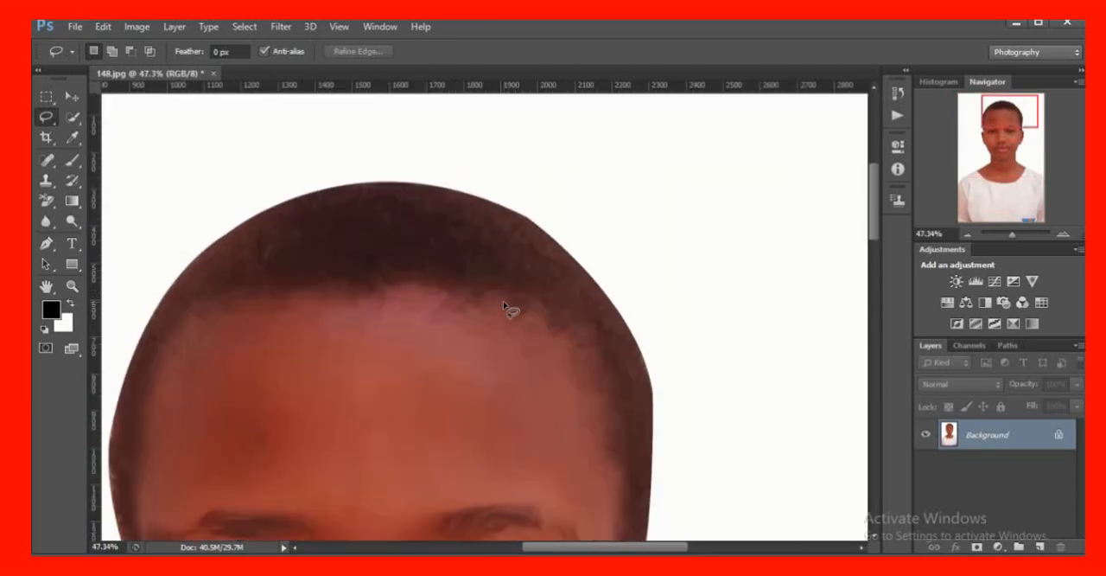
{"action": "scroll", "coordinate": [503, 304], "scroll_direction": "up", "scroll_amount": 2}
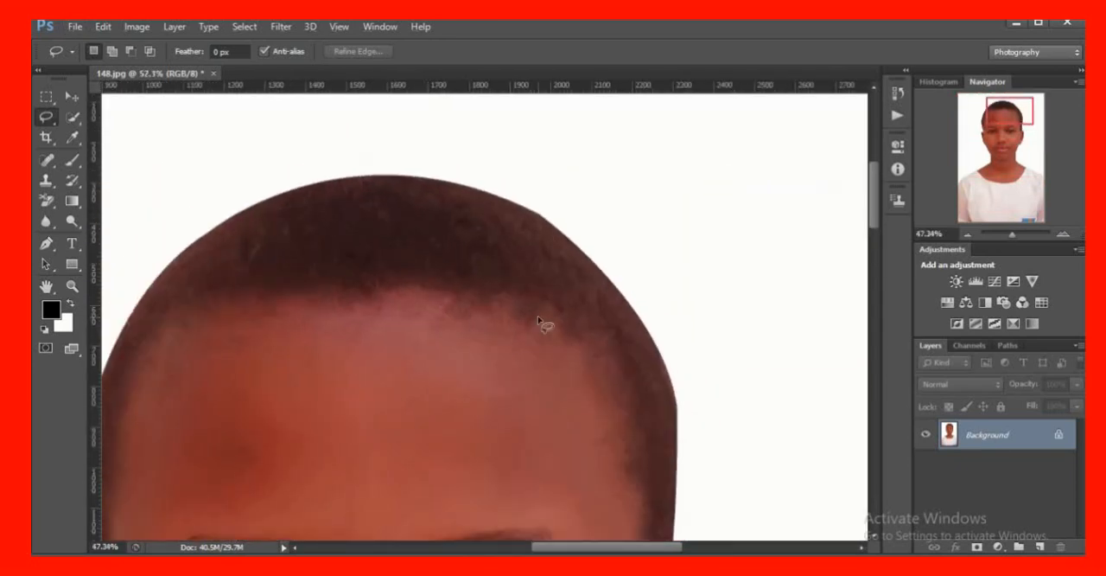
{"action": "scroll", "coordinate": [538, 321], "scroll_direction": "down", "scroll_amount": 3}
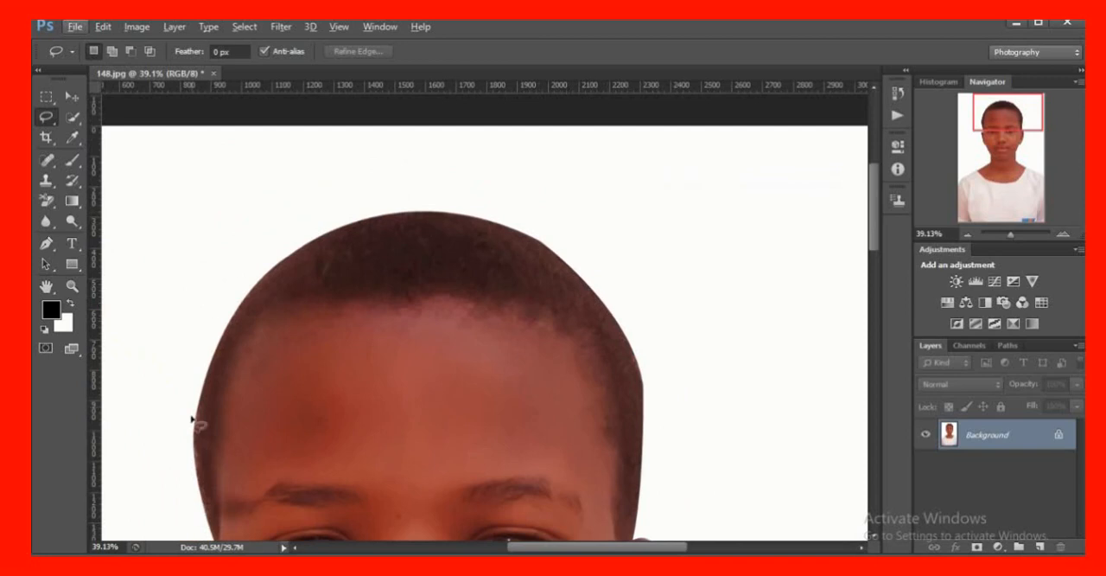
{"action": "scroll", "coordinate": [711, 350], "scroll_direction": "down", "scroll_amount": 3}
{"action": "scroll", "coordinate": [712, 344], "scroll_direction": "down", "scroll_amount": 3}
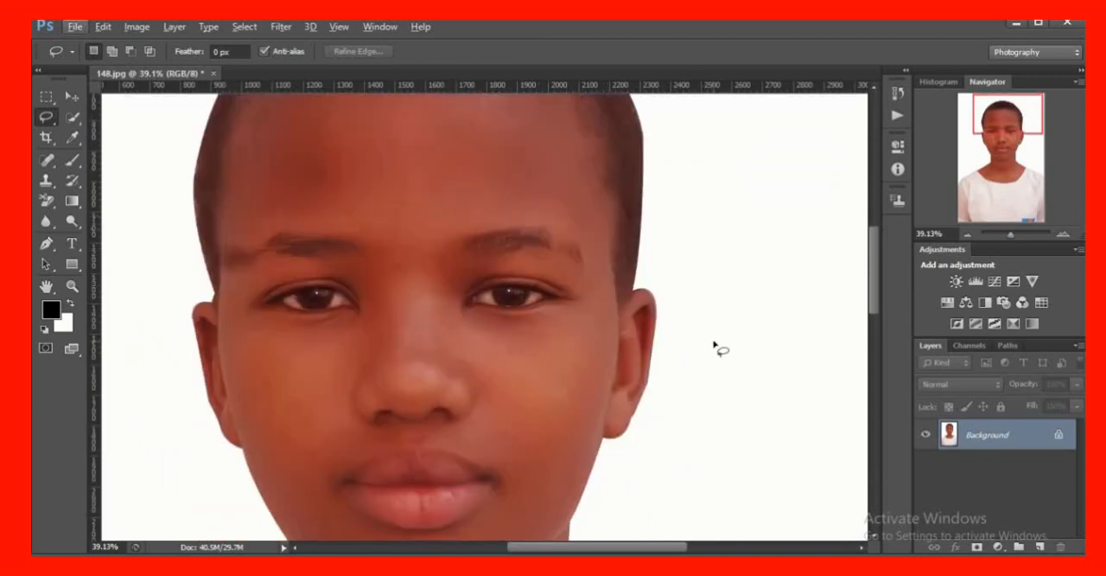
{"action": "scroll", "coordinate": [713, 344], "scroll_direction": "up", "scroll_amount": 3}
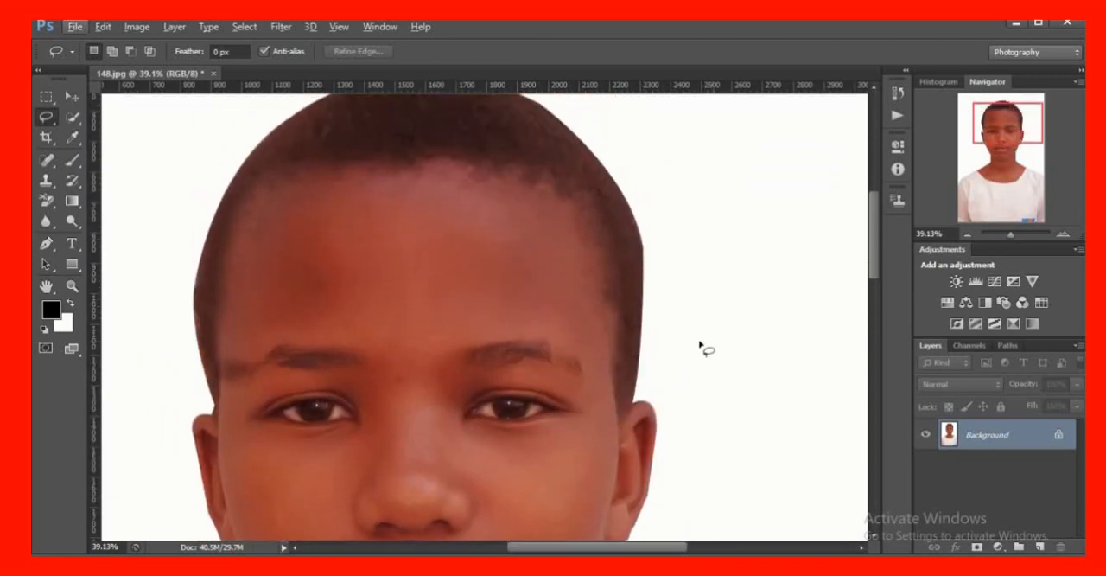
Switch to the standard Eraser tool and set its soft brush size to 380 px
{"action": "left_click", "coordinate": [54, 212]}
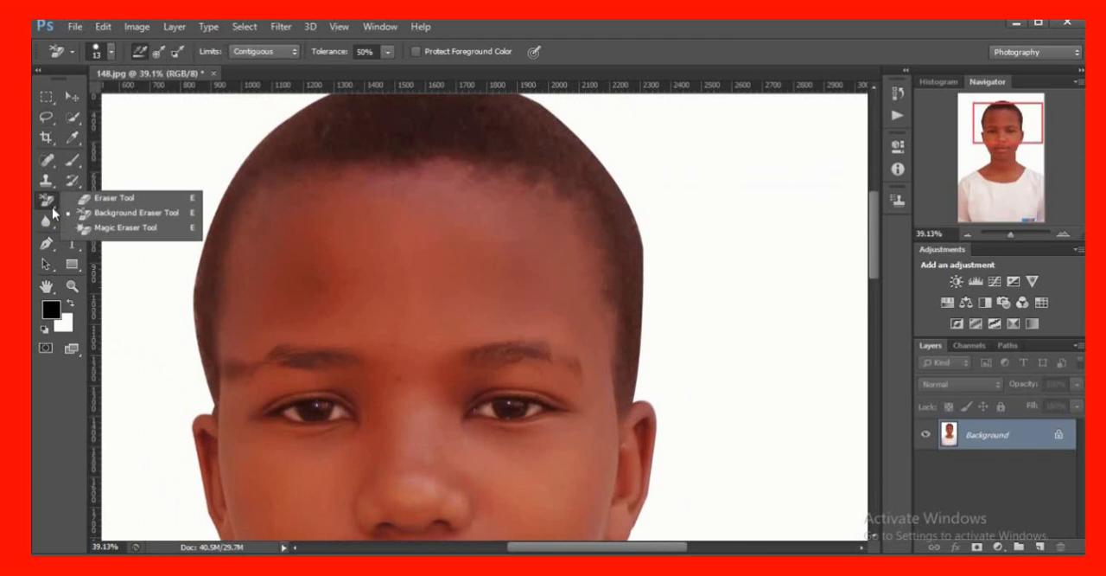
{"action": "left_click", "coordinate": [121, 199]}
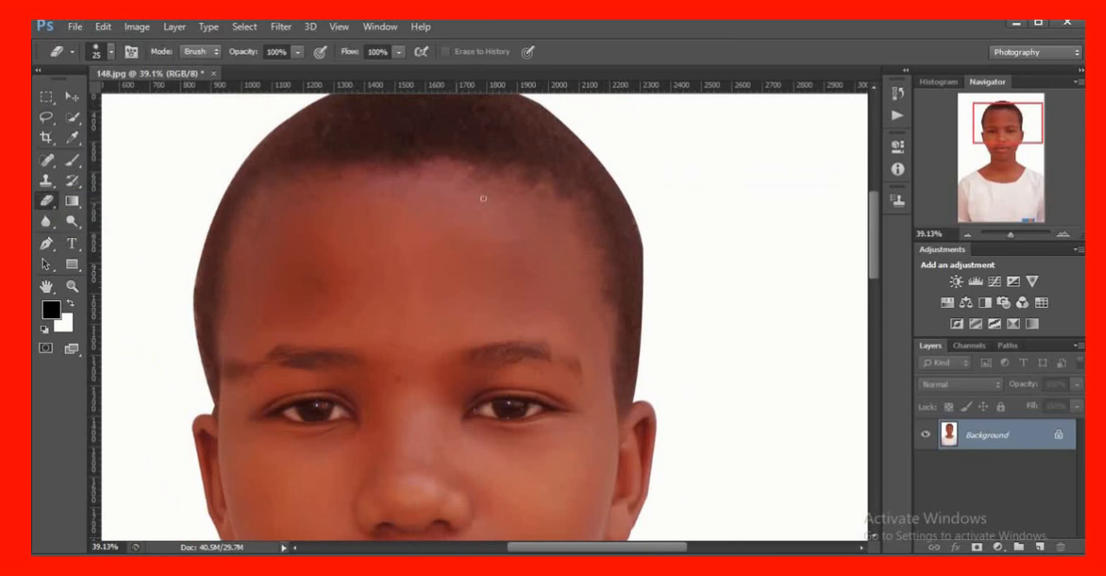
{"action": "scroll", "coordinate": [662, 188], "scroll_direction": "up", "scroll_amount": 3}
{"action": "scroll", "coordinate": [662, 188], "scroll_direction": "up", "scroll_amount": 2}
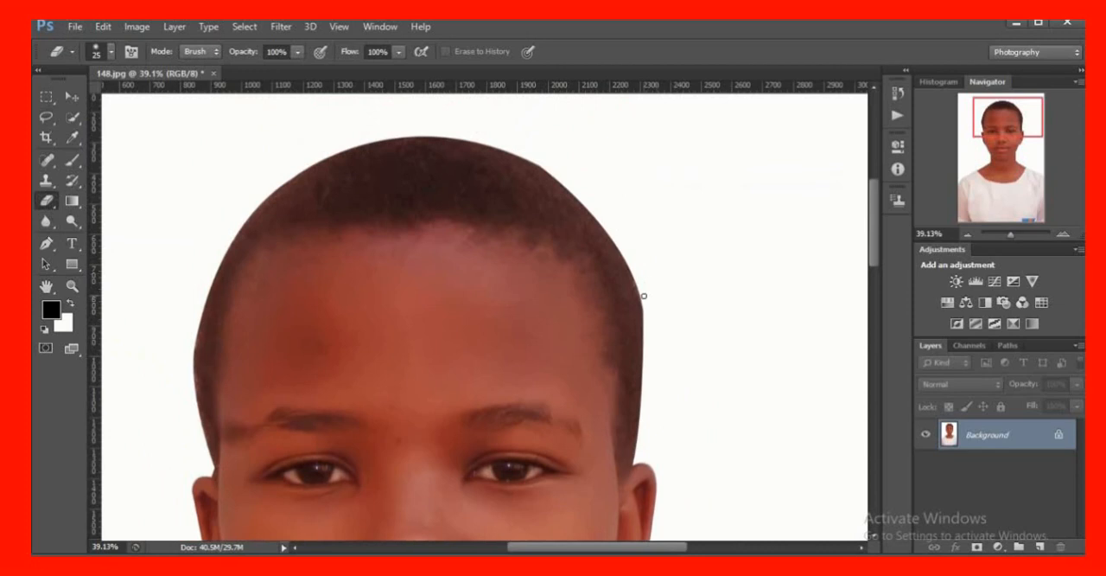
{"action": "right_click", "coordinate": [664, 229]}
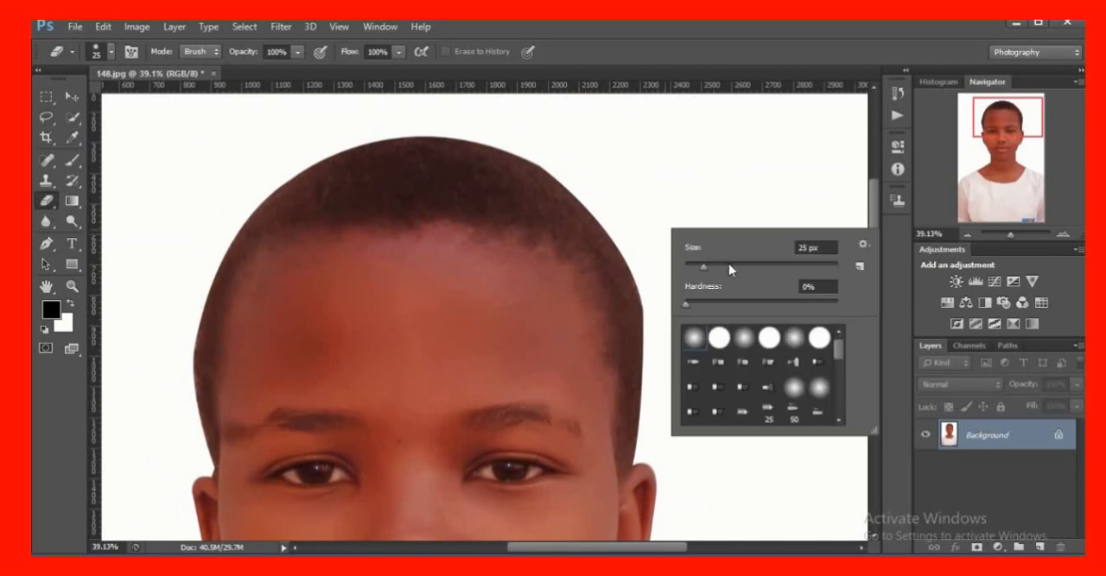
{"action": "left_click_drag", "start_coordinate": [730, 269], "coordinate": [732, 267]}
{"action": "left_click", "coordinate": [772, 269]}
{"action": "left_click", "coordinate": [795, 266]}
{"action": "left_click", "coordinate": [815, 267]}
{"action": "left_click", "coordinate": [670, 196]}
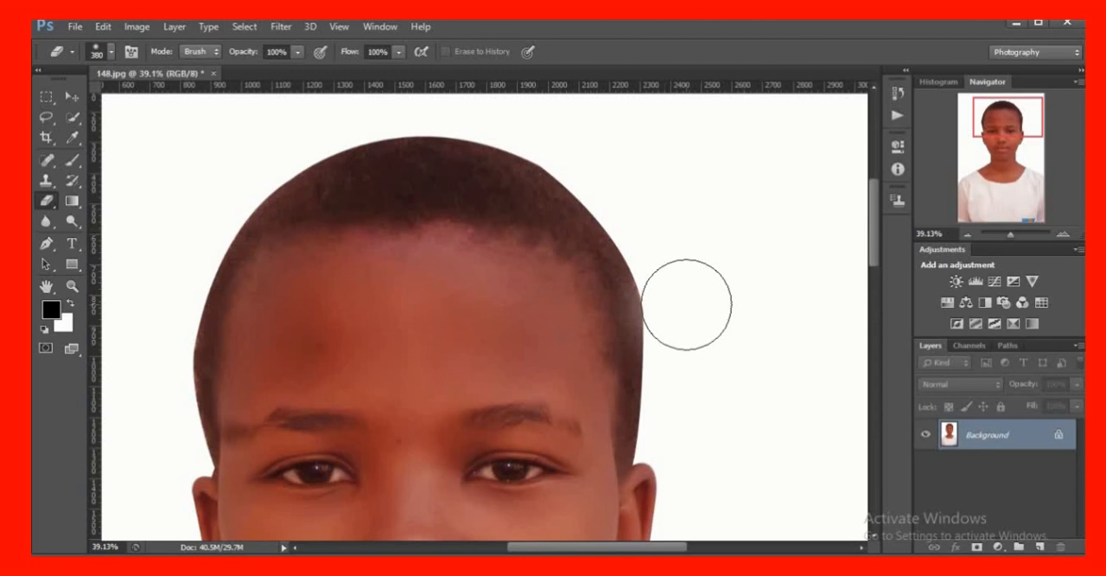
Try to soften the hair's right edge near the temple with the 380 px Eraser, and undo the dabs
{"action": "left_click", "coordinate": [686, 305]}
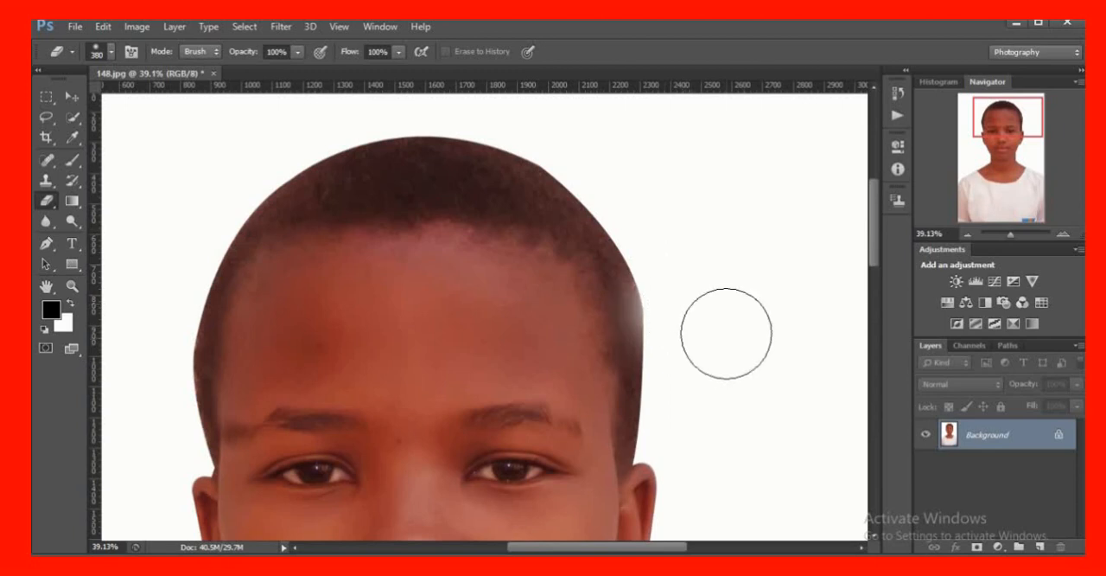
{"action": "key", "text": "ctrl+alt+z"}
{"action": "key", "text": "ctrl+alt+z"}
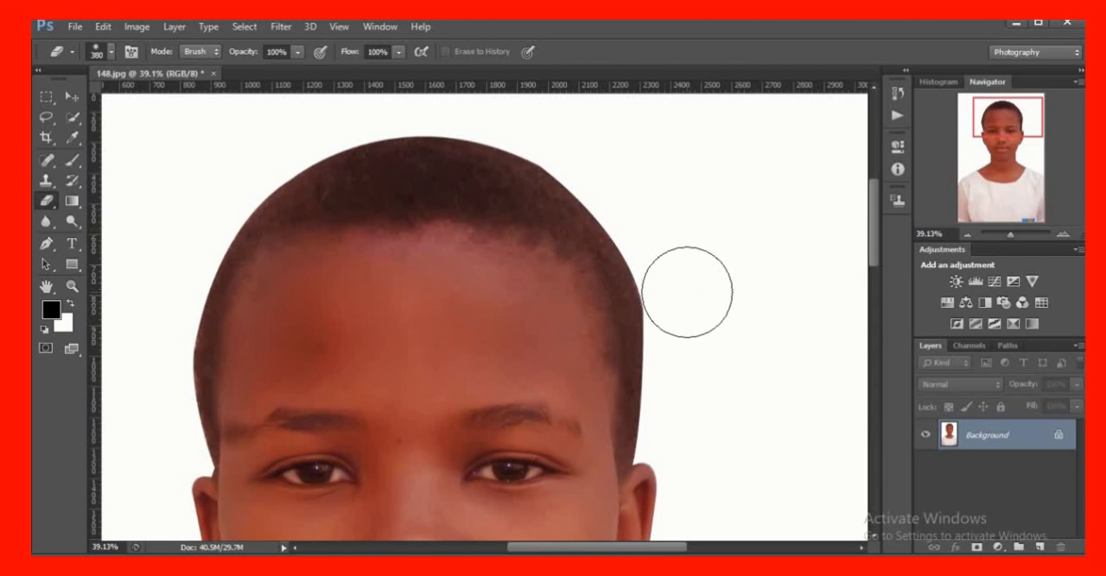
{"action": "left_click", "coordinate": [693, 303]}
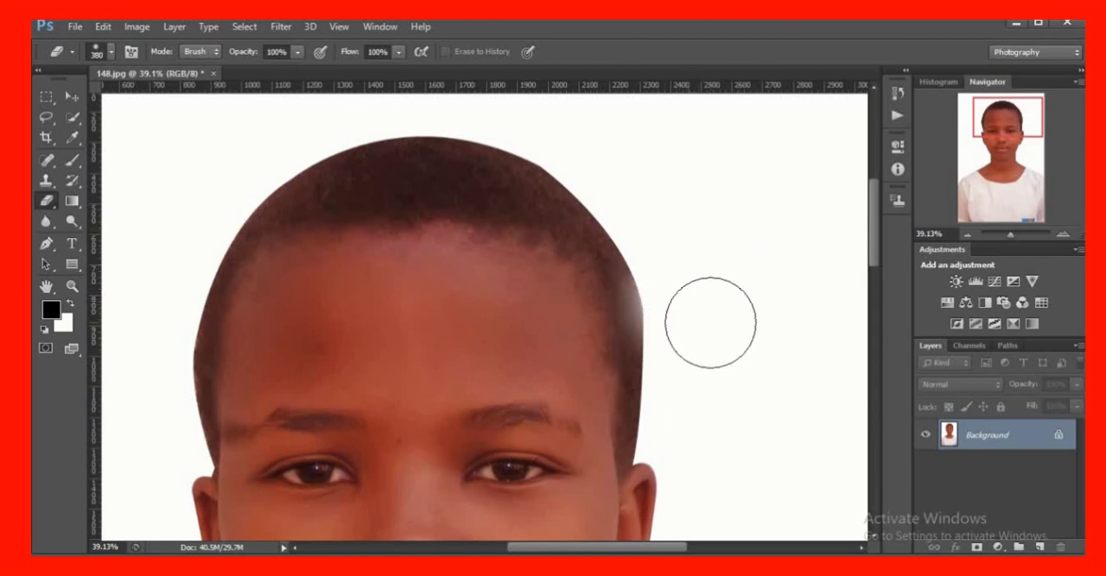
{"action": "key", "text": "ctrl+z"}
Try to soften the hair along the crown of the head with the Eraser, and undo the strokes
{"action": "scroll", "coordinate": [718, 296], "scroll_direction": "up", "scroll_amount": 3}
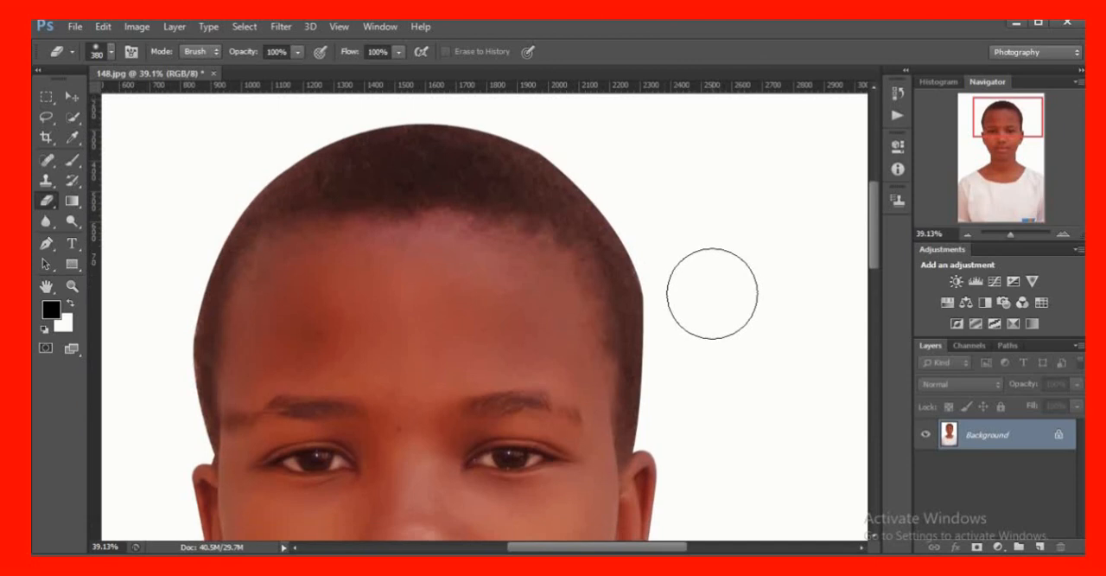
{"action": "mouse_move", "coordinate": [324, 198]}
{"action": "left_mouse_down"}
{"action": "mouse_move", "coordinate": [366, 178]}
{"action": "mouse_move", "coordinate": [374, 156]}
{"action": "mouse_move", "coordinate": [530, 164]}
{"action": "mouse_move", "coordinate": [543, 178]}
{"action": "mouse_move", "coordinate": [362, 154]}
{"action": "mouse_move", "coordinate": [290, 176]}
{"action": "mouse_move", "coordinate": [213, 230]}
{"action": "mouse_move", "coordinate": [382, 170]}
{"action": "mouse_move", "coordinate": [480, 170]}
{"action": "left_mouse_up"}
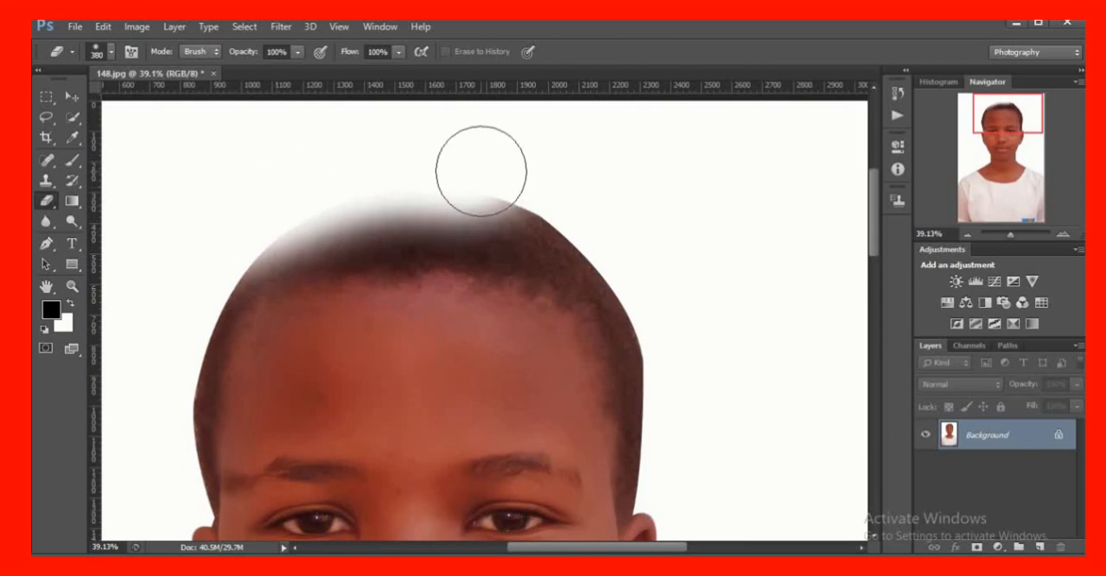
{"action": "key", "text": "ctrl+z"}
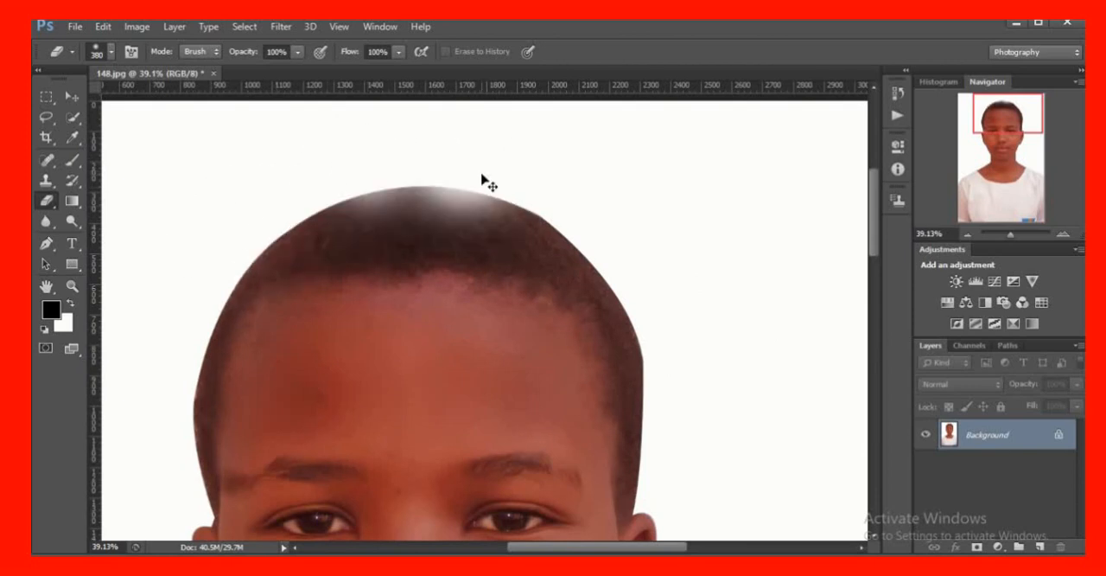
{"action": "key", "text": "ctrl+alt+z"}
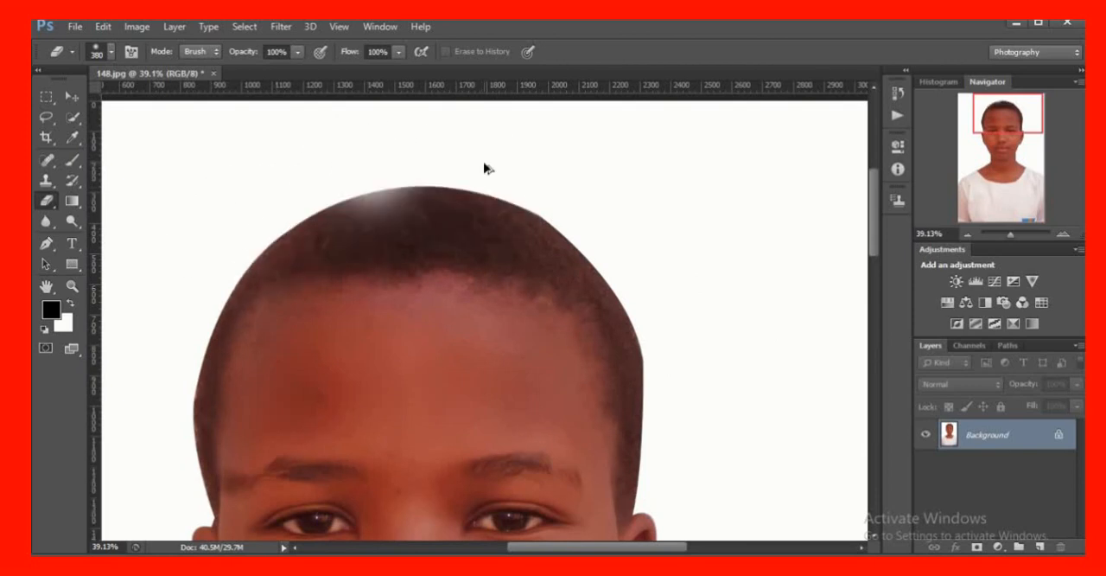
{"action": "key", "text": "ctrl+alt+z"}
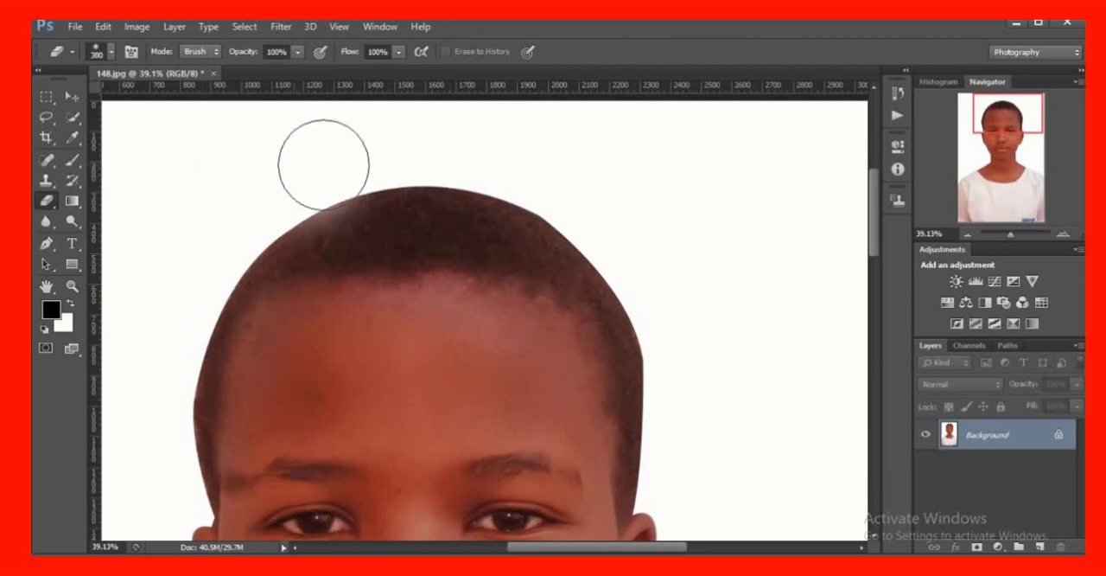
Try to fade the hair outline from the crown down to the right temple with the Eraser, and undo the erasing
{"action": "mouse_move", "coordinate": [323, 164]}
{"action": "left_mouse_down"}
{"action": "mouse_move", "coordinate": [498, 157]}
{"action": "mouse_move", "coordinate": [589, 200]}
{"action": "mouse_move", "coordinate": [674, 302]}
{"action": "mouse_move", "coordinate": [712, 454]}
{"action": "left_mouse_up"}
{"action": "mouse_move", "coordinate": [441, 143]}
{"action": "left_mouse_down"}
{"action": "mouse_move", "coordinate": [279, 170]}
{"action": "mouse_move", "coordinate": [184, 255]}
{"action": "left_mouse_up"}
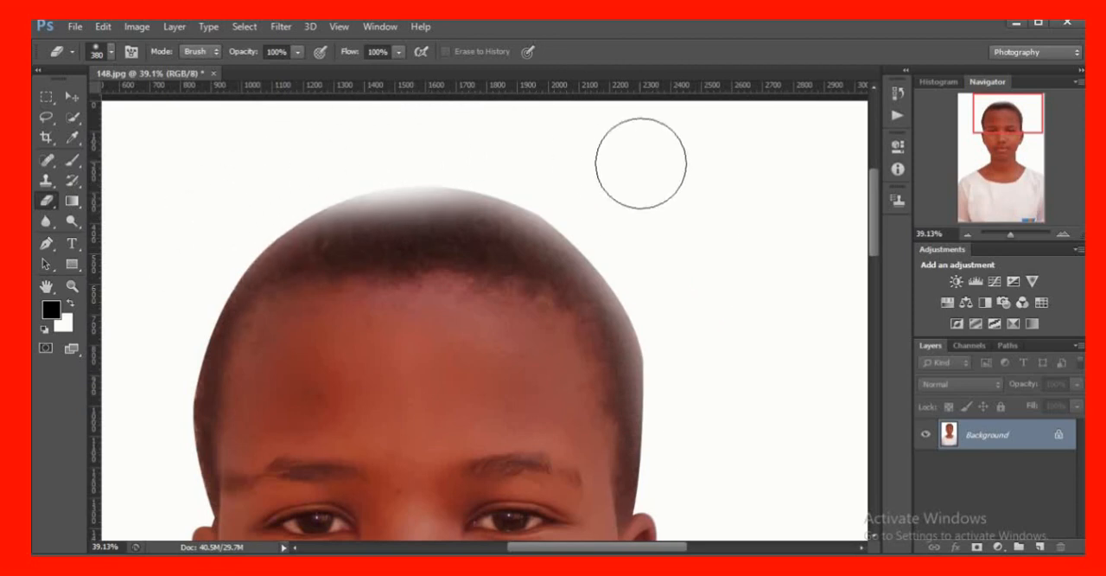
{"action": "scroll", "coordinate": [642, 166], "scroll_direction": "down", "scroll_amount": 4}
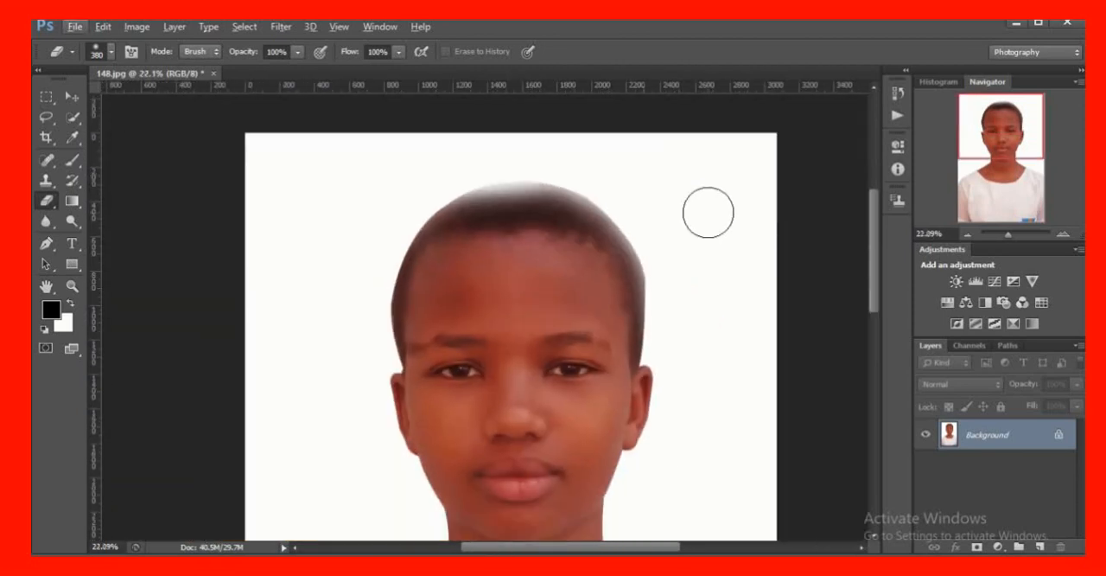
{"action": "key", "text": "ctrl+alt+z"}
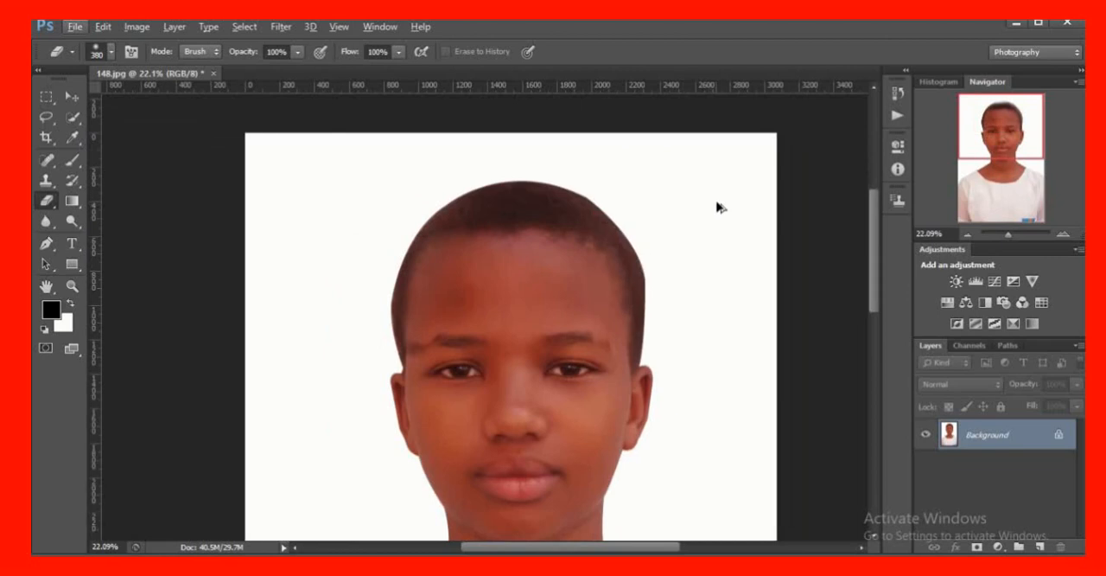
{"action": "scroll", "coordinate": [697, 228], "scroll_direction": "down", "scroll_amount": 10}
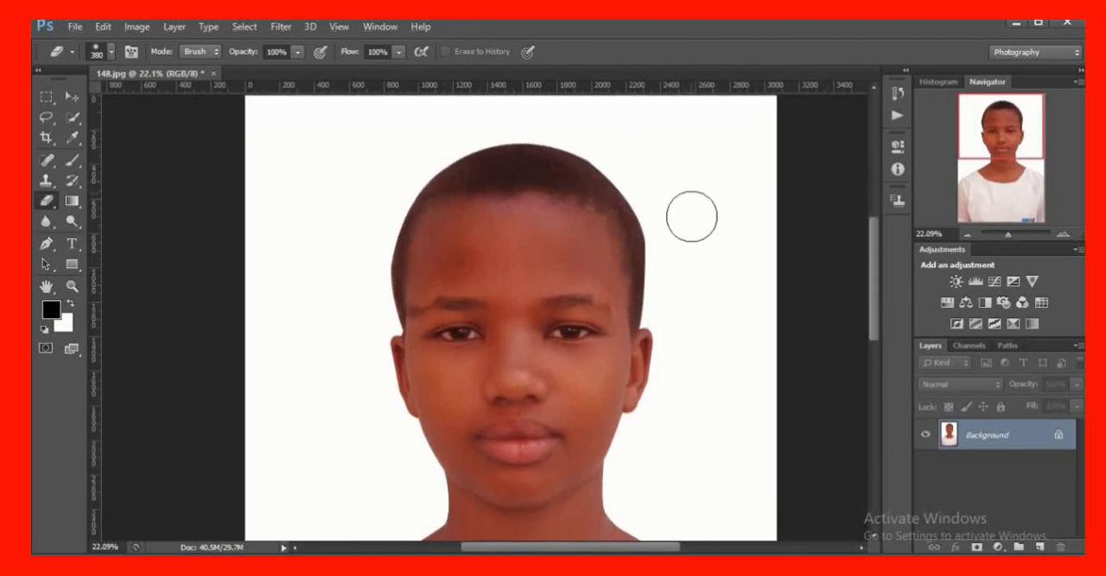
{"action": "scroll", "coordinate": [681, 212], "scroll_direction": "down", "scroll_amount": 3}
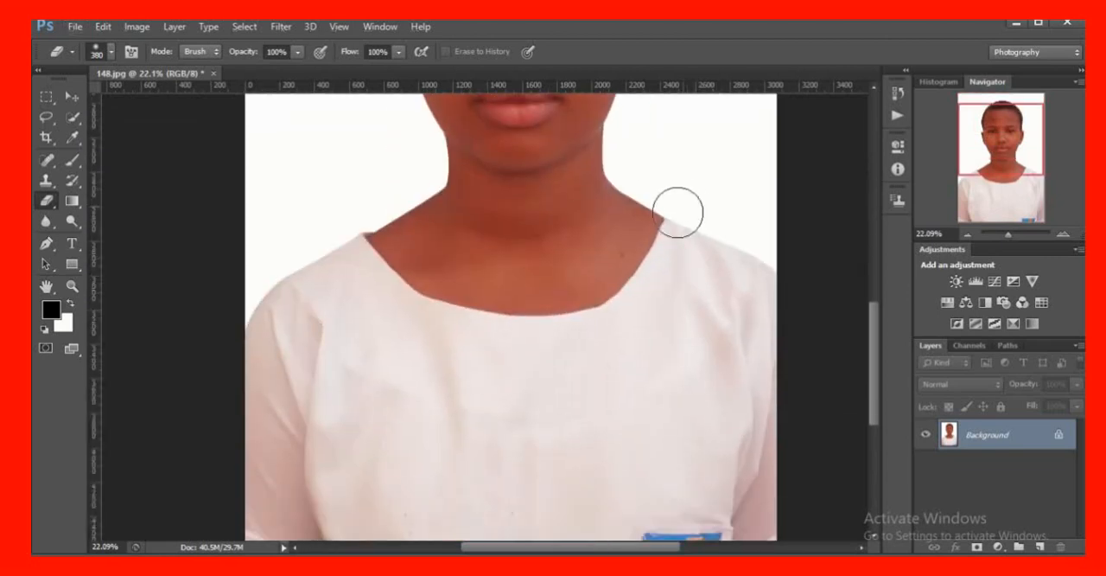
{"action": "scroll", "coordinate": [678, 208], "scroll_direction": "up", "scroll_amount": 5}
{"action": "scroll", "coordinate": [676, 204], "scroll_direction": "up", "scroll_amount": 4}
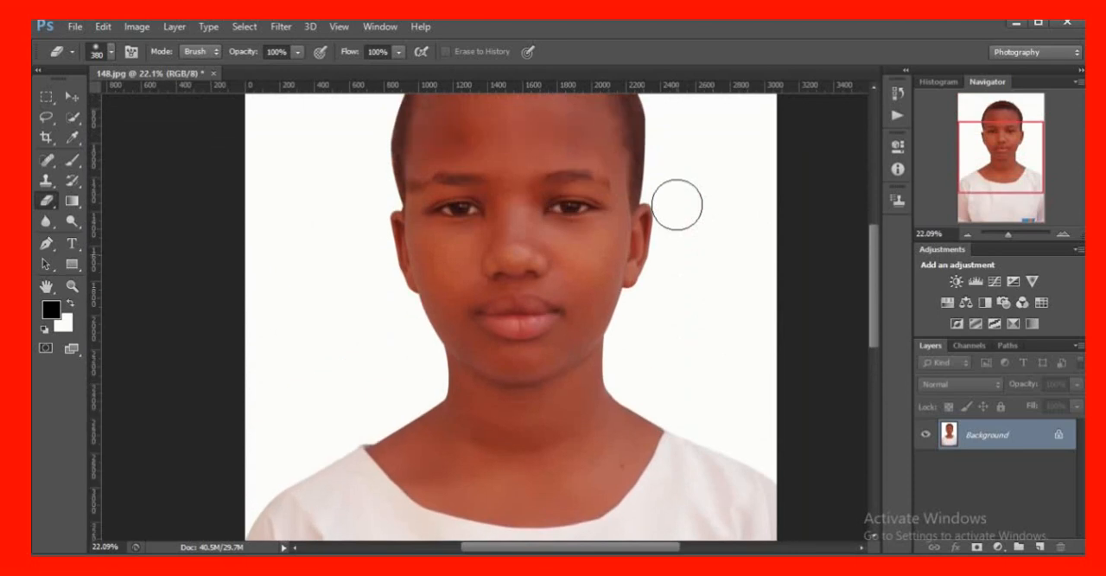
Save the portrait in the foto folder as a JPEG named "my passpot picture" with High quality 8 and Baseline ("Standard") format
{"action": "left_click", "coordinate": [76, 26]}
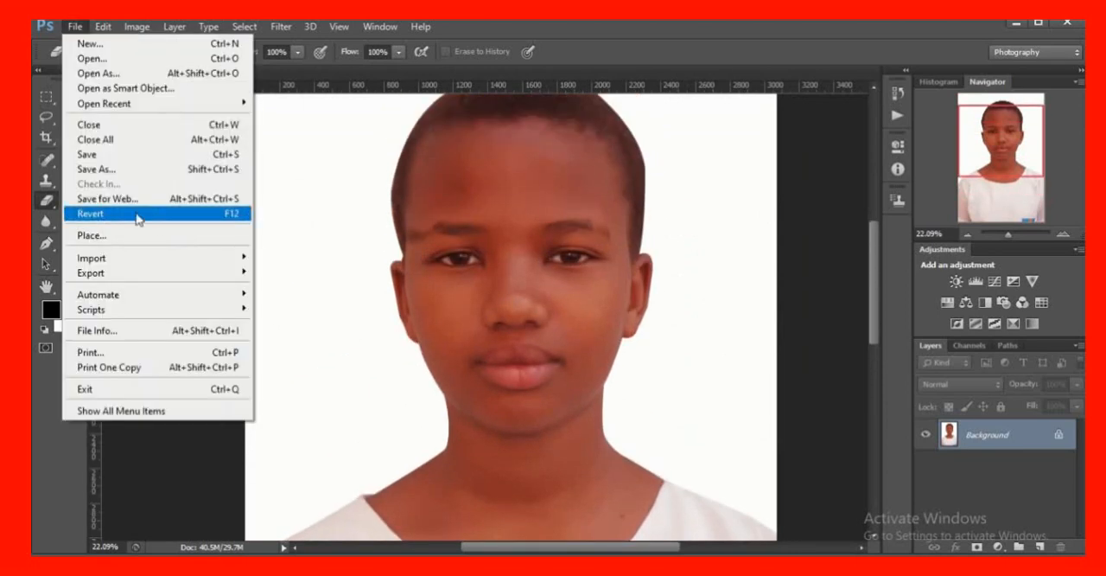
{"action": "left_click", "coordinate": [331, 190]}
{"action": "left_click", "coordinate": [79, 29]}
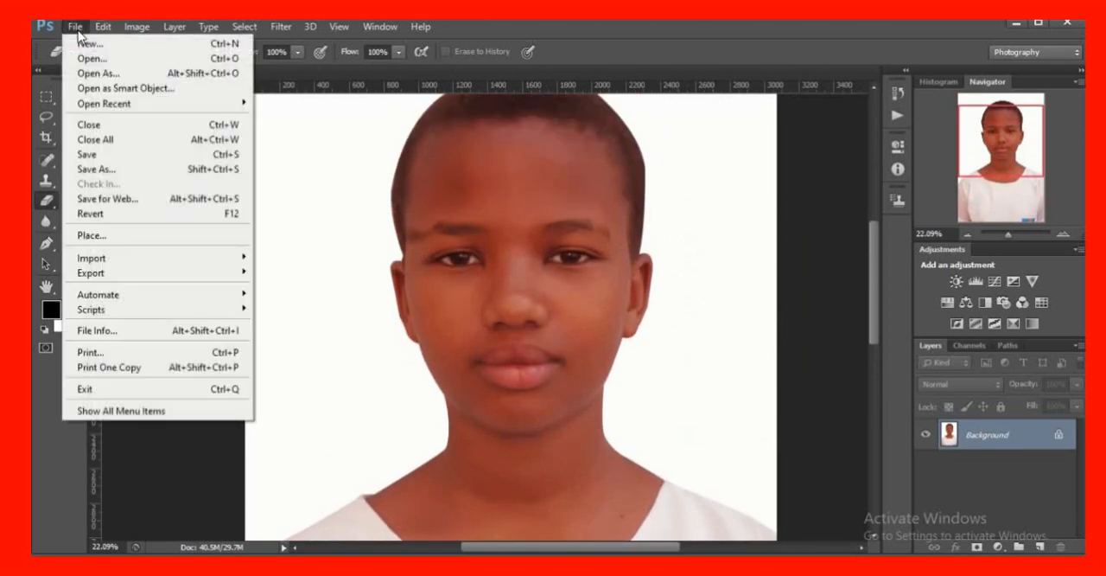
{"action": "left_click", "coordinate": [67, 29]}
{"action": "left_click", "coordinate": [97, 169]}
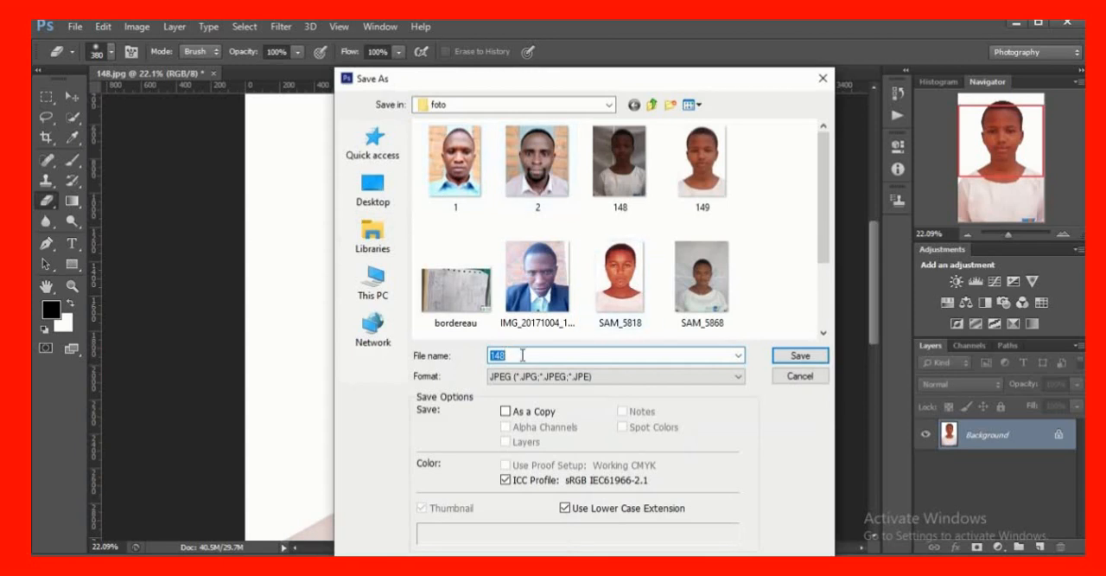
{"action": "key", "text": "BackSpace"}
{"action": "key", "text": "BackSpace"}
{"action": "key", "text": "BackSpace"}
{"action": "type", "text": "picy"}
{"action": "key", "text": "BackSpace"}
{"action": "key", "text": "BackSpace"}
{"action": "type", "text": "cture"}
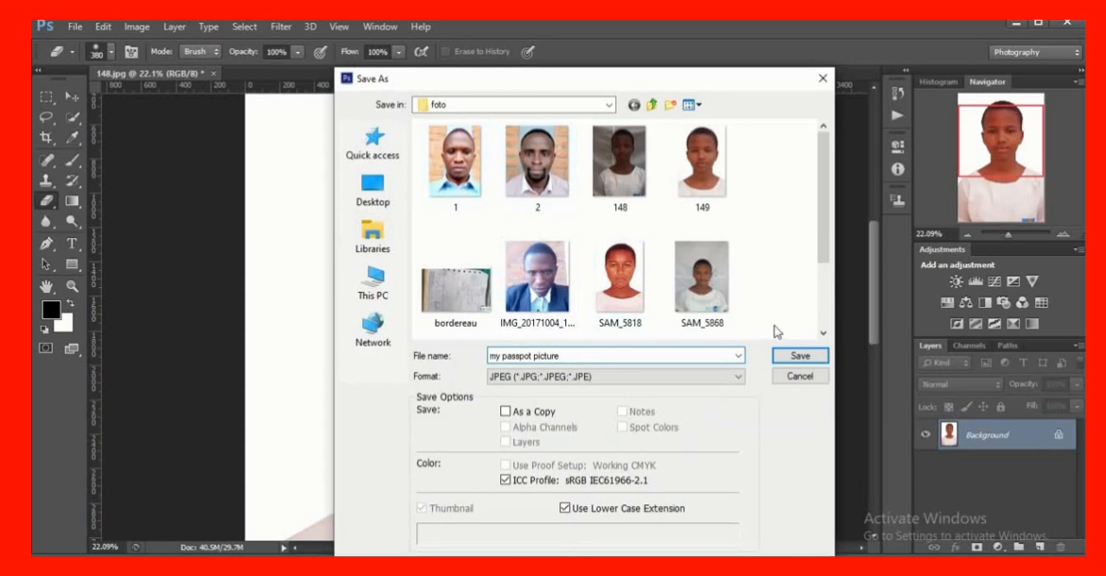
{"action": "left_click", "coordinate": [794, 359]}
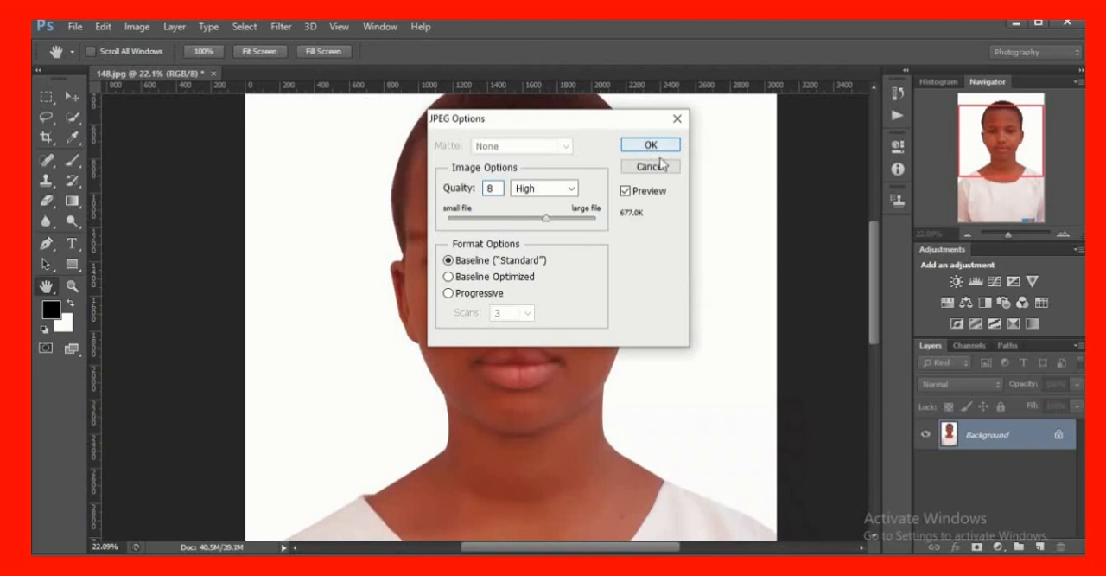
{"action": "left_click", "coordinate": [655, 166]}
{"action": "scroll", "coordinate": [585, 247], "scroll_direction": "up", "scroll_amount": 4}
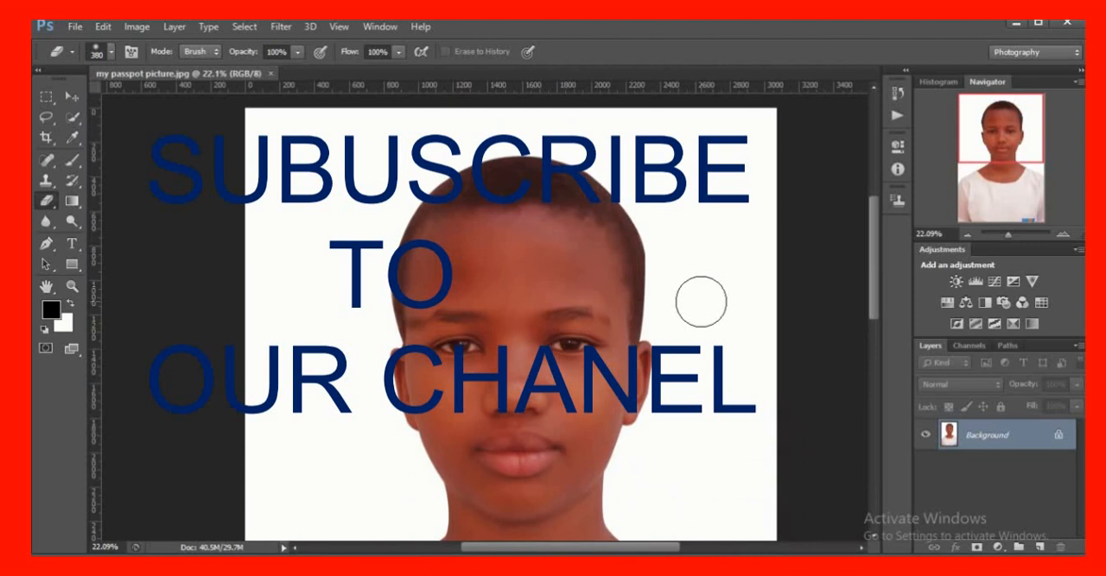
{"action": "scroll", "coordinate": [615, 277], "scroll_direction": "up", "scroll_amount": 2}
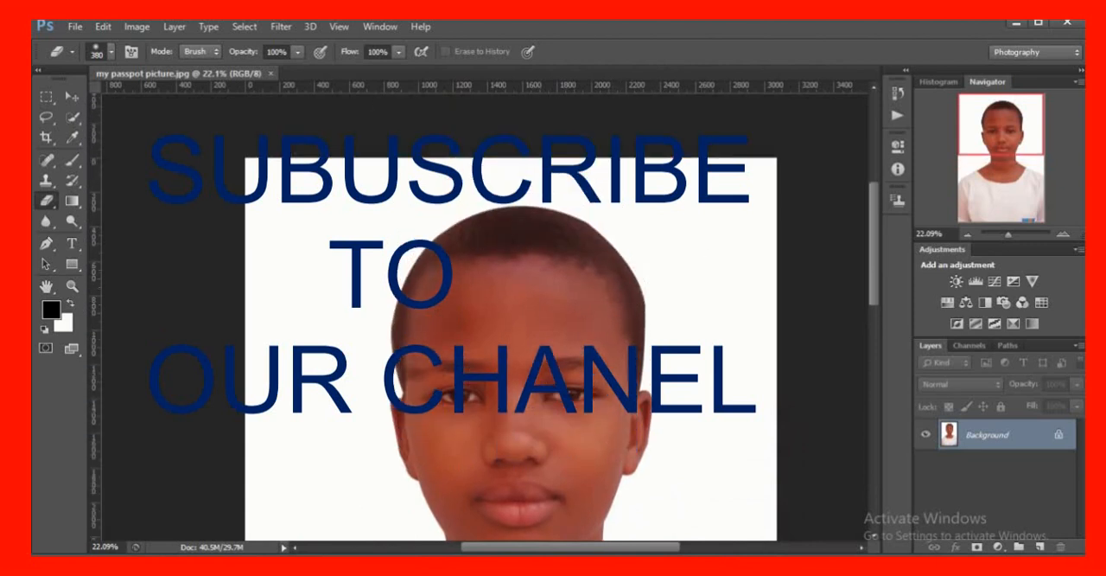
{"action": "mouse_move", "coordinate": [497, 30]}
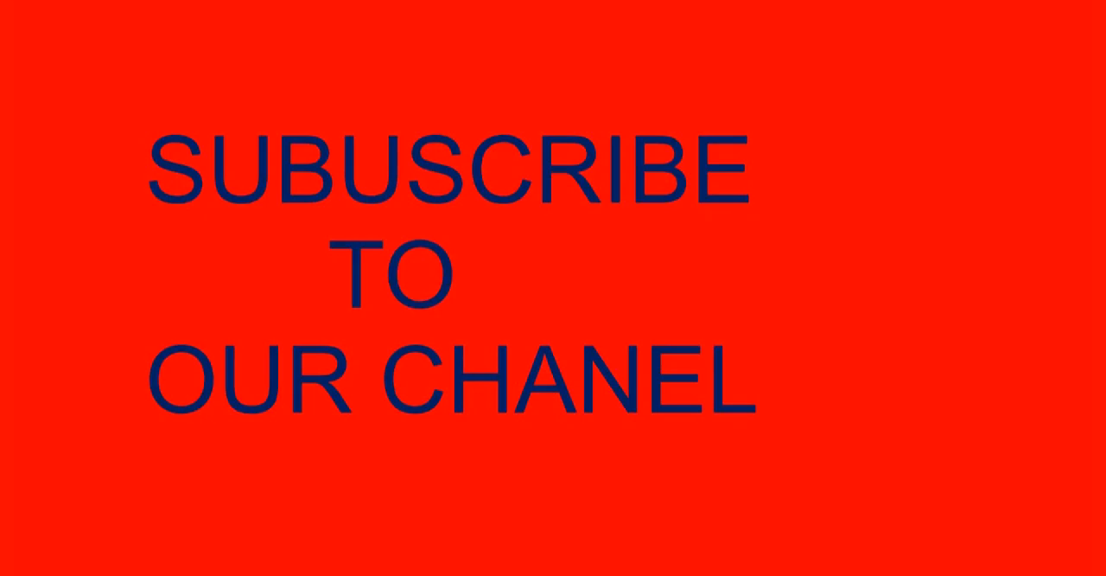
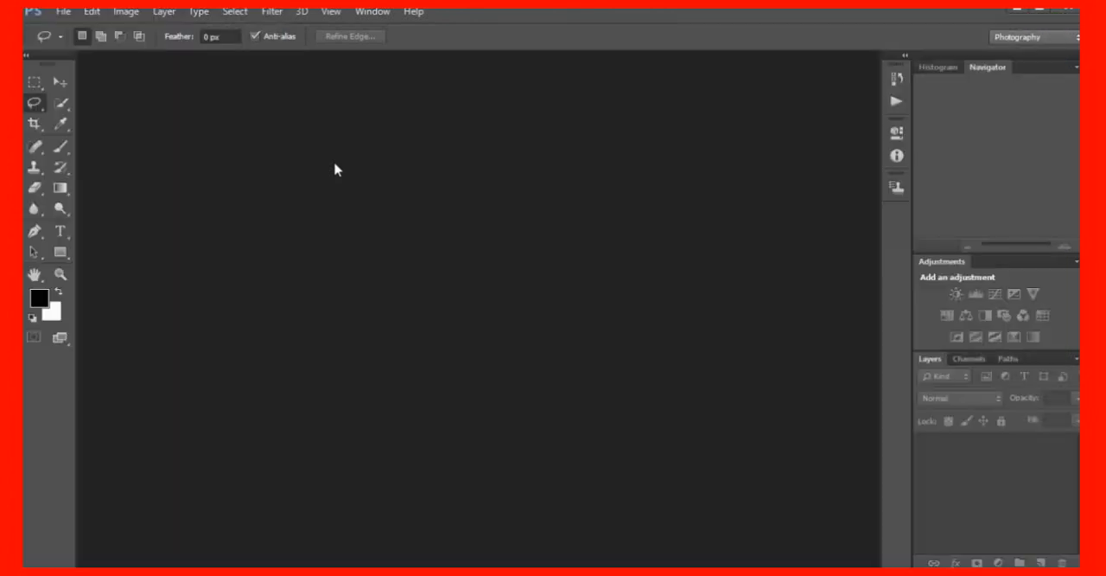
{"action": "left_click", "coordinate": [64, 12]}
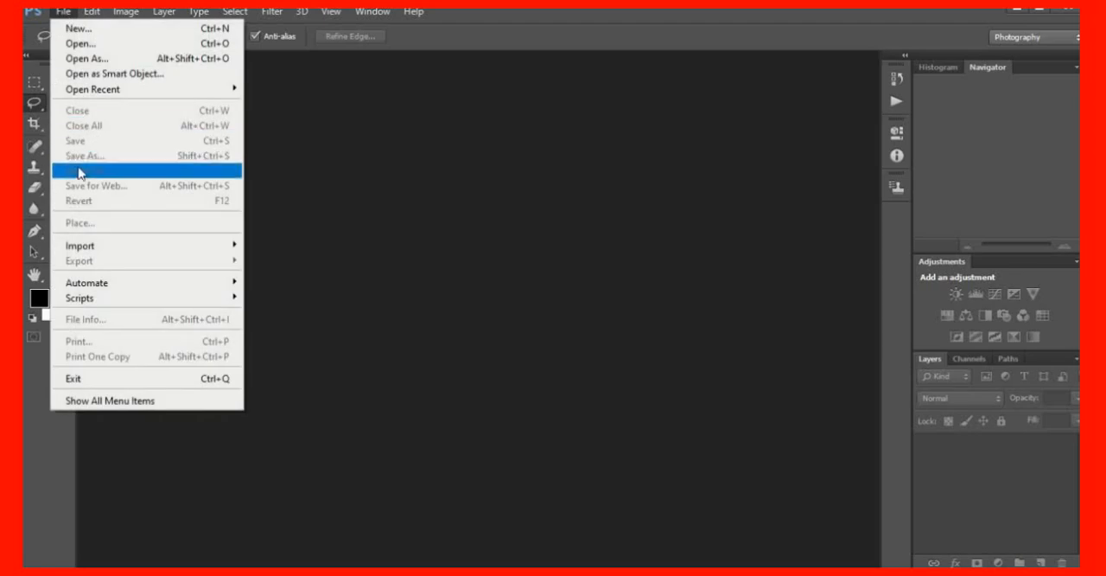
{"action": "left_click", "coordinate": [92, 43]}
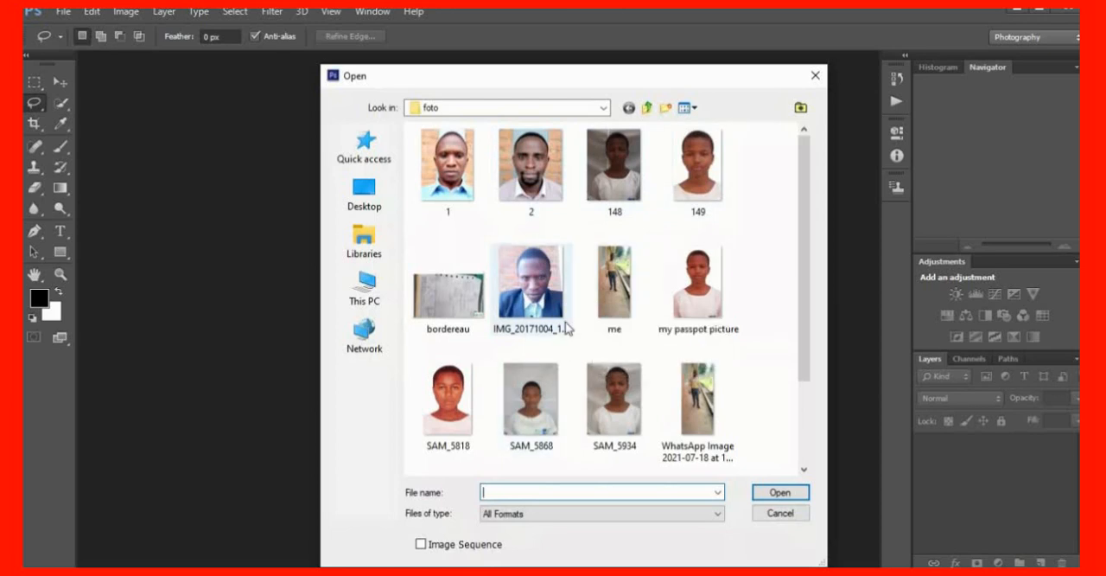
{"action": "scroll", "coordinate": [576, 302], "scroll_direction": "down", "scroll_amount": 2}
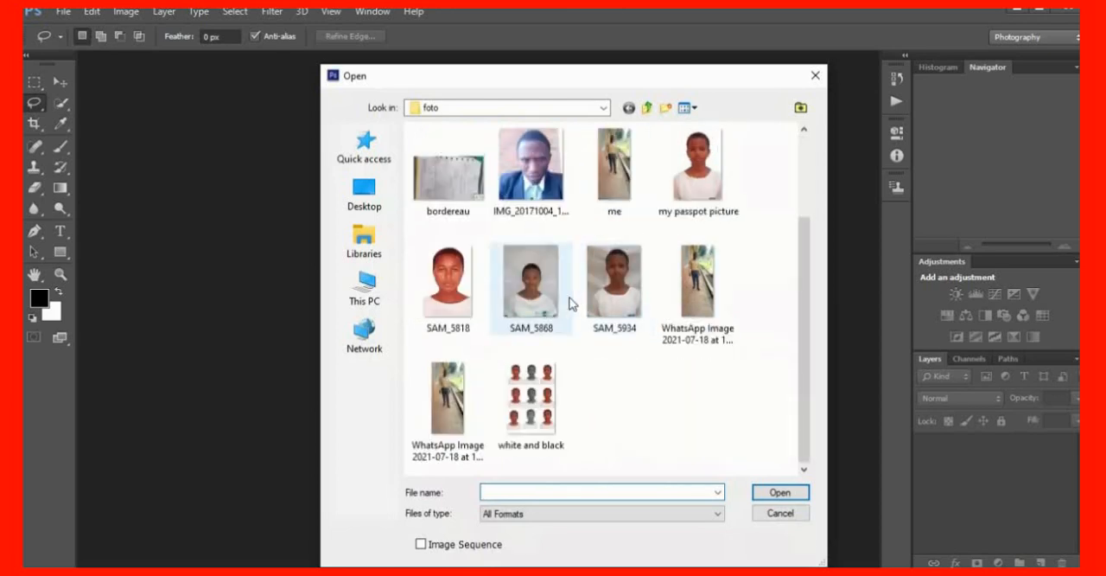
{"action": "scroll", "coordinate": [571, 303], "scroll_direction": "up", "scroll_amount": 2}
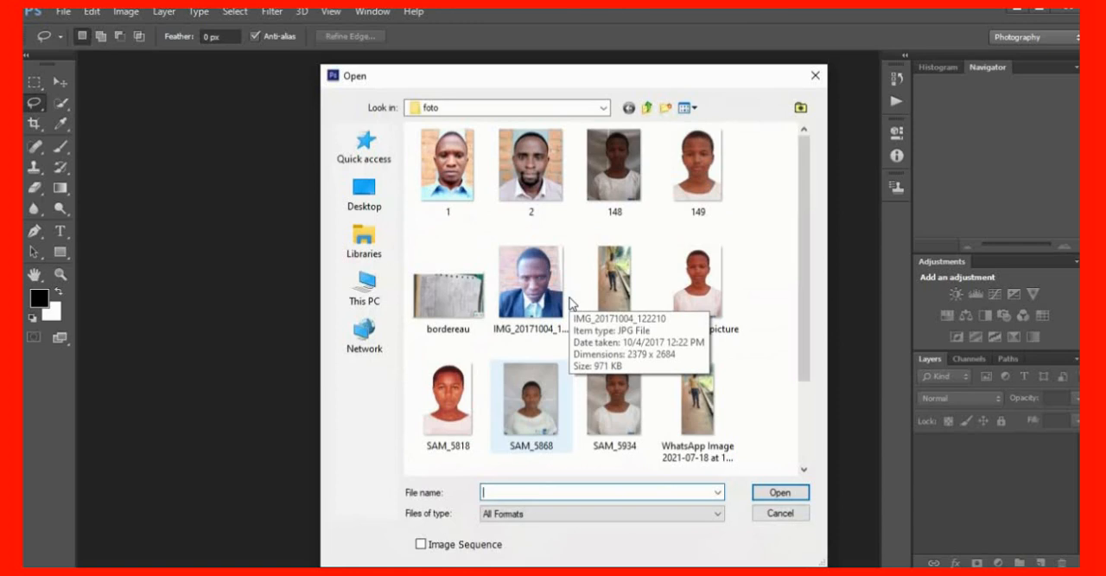
{"action": "scroll", "coordinate": [474, 208], "scroll_direction": "down", "scroll_amount": 1}
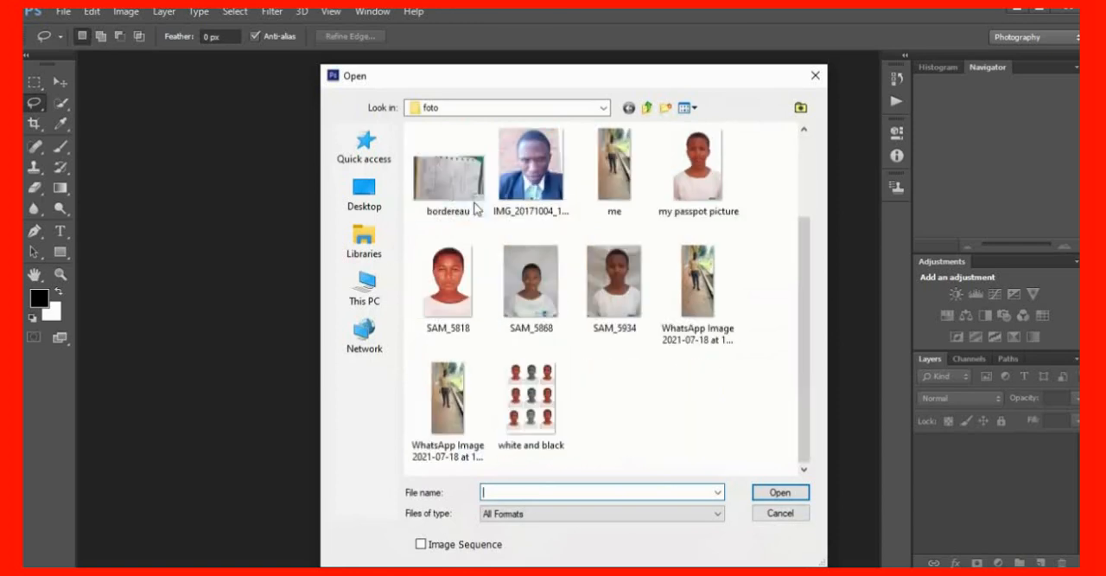
{"action": "scroll", "coordinate": [615, 286], "scroll_direction": "up", "scroll_amount": 1}
{"action": "left_click", "coordinate": [815, 76]}
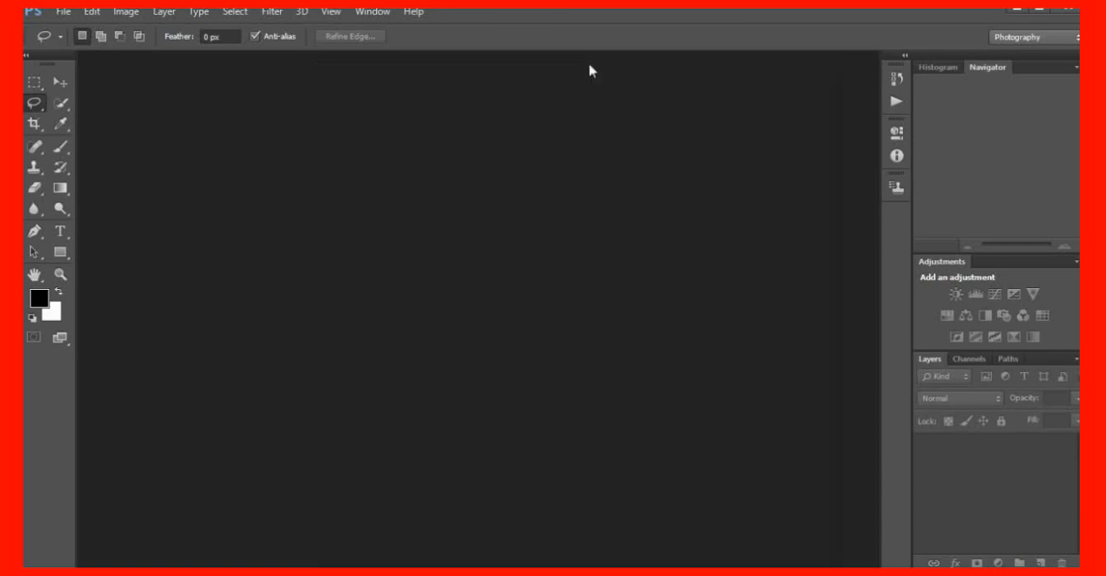
Open the me photo from the foto folder and dock its window as a tab
{"action": "left_click", "coordinate": [64, 14]}
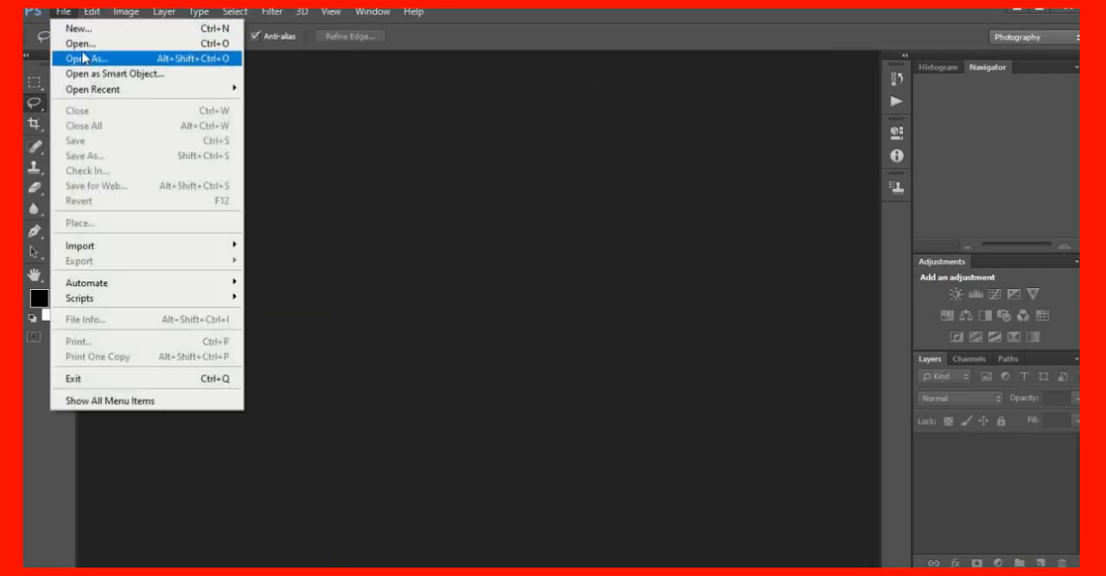
{"action": "left_click", "coordinate": [96, 49]}
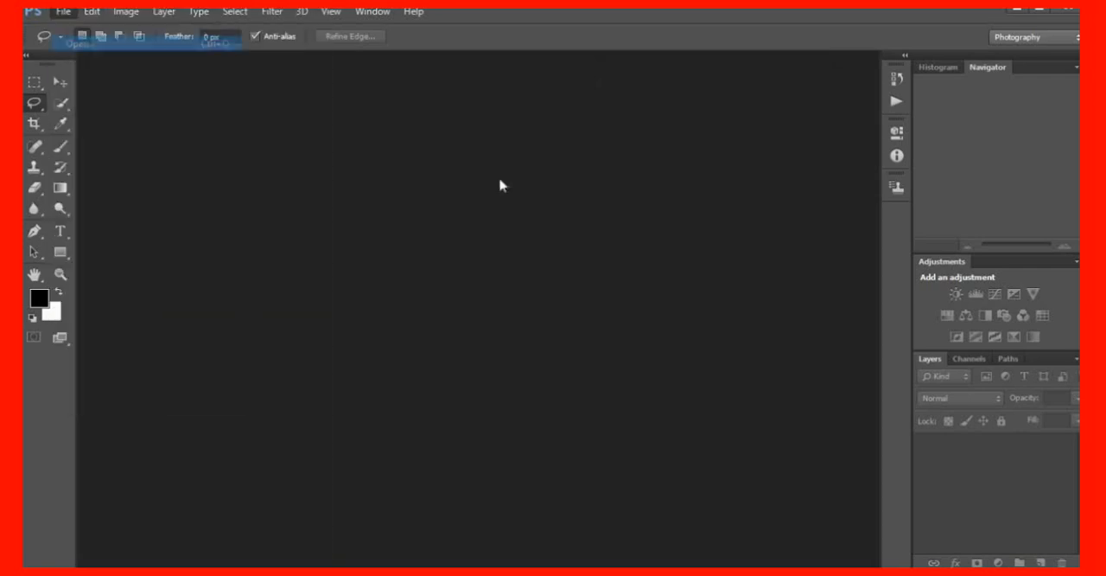
{"action": "scroll", "coordinate": [539, 294], "scroll_direction": "down", "scroll_amount": 2}
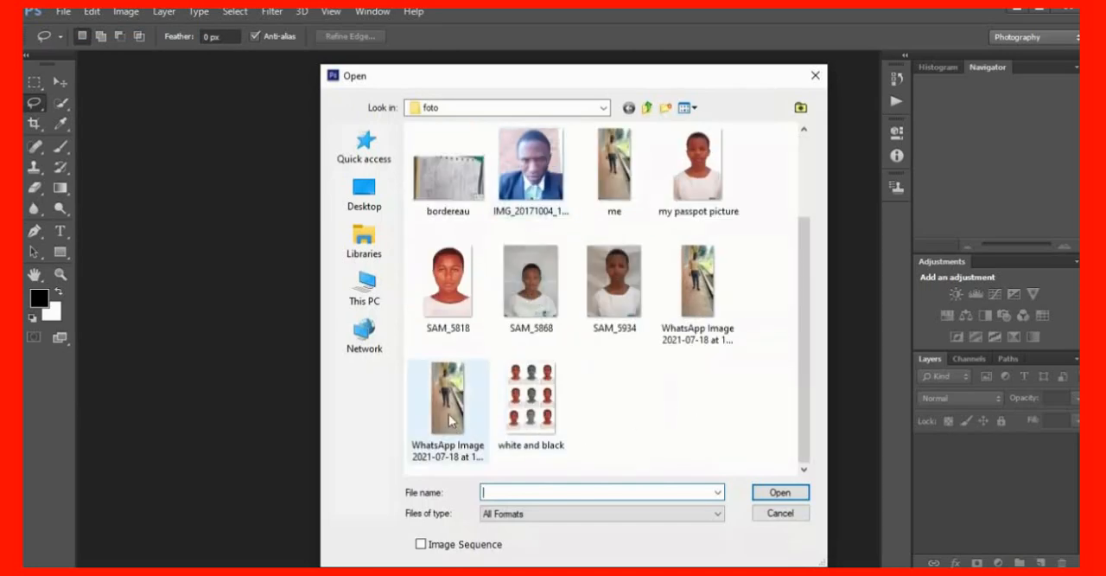
{"action": "left_click", "coordinate": [618, 167]}
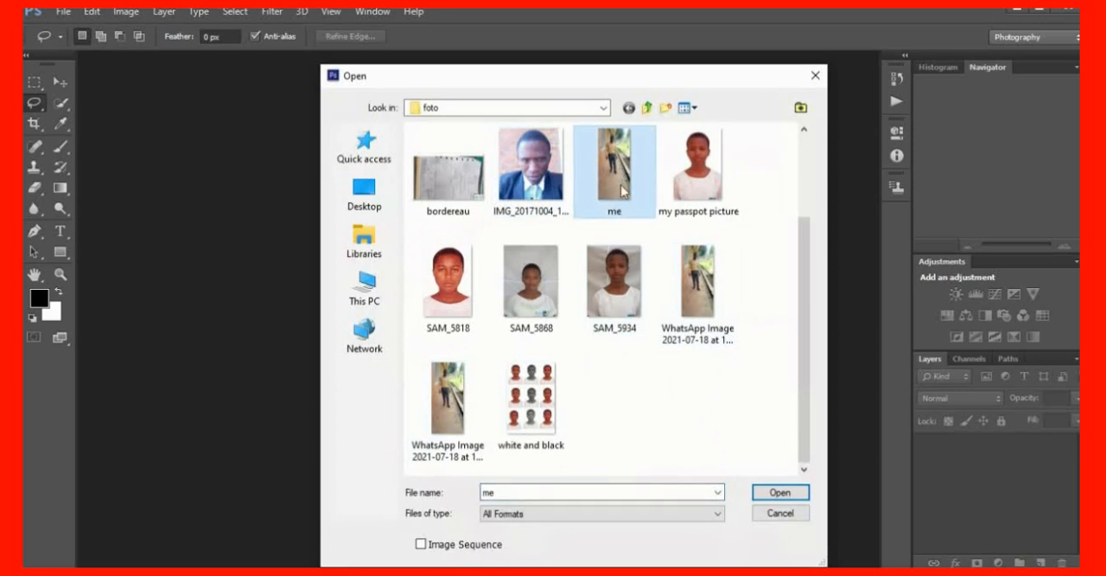
{"action": "left_click", "coordinate": [782, 492]}
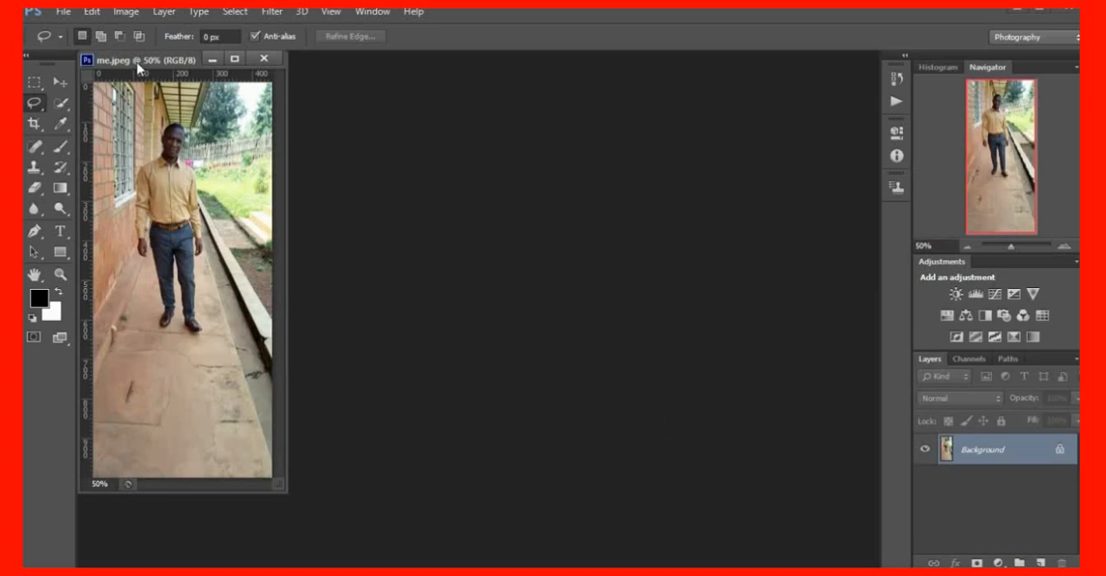
{"action": "left_click_drag", "start_coordinate": [141, 60], "coordinate": [417, 79]}
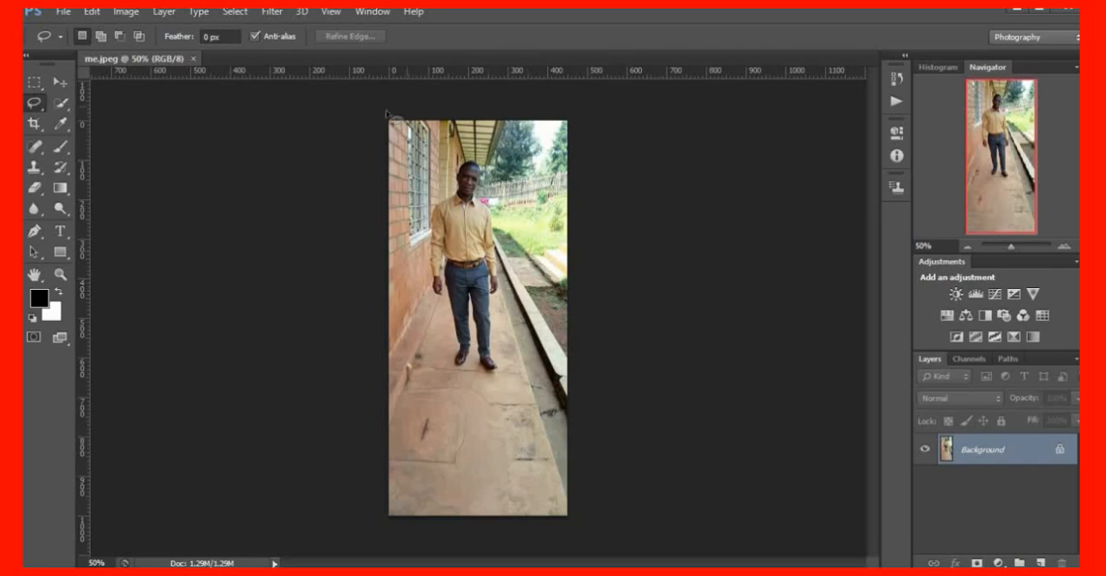
Start opening another image and browse to the designs folder on Local Disk (D:)
{"action": "left_click", "coordinate": [64, 12]}
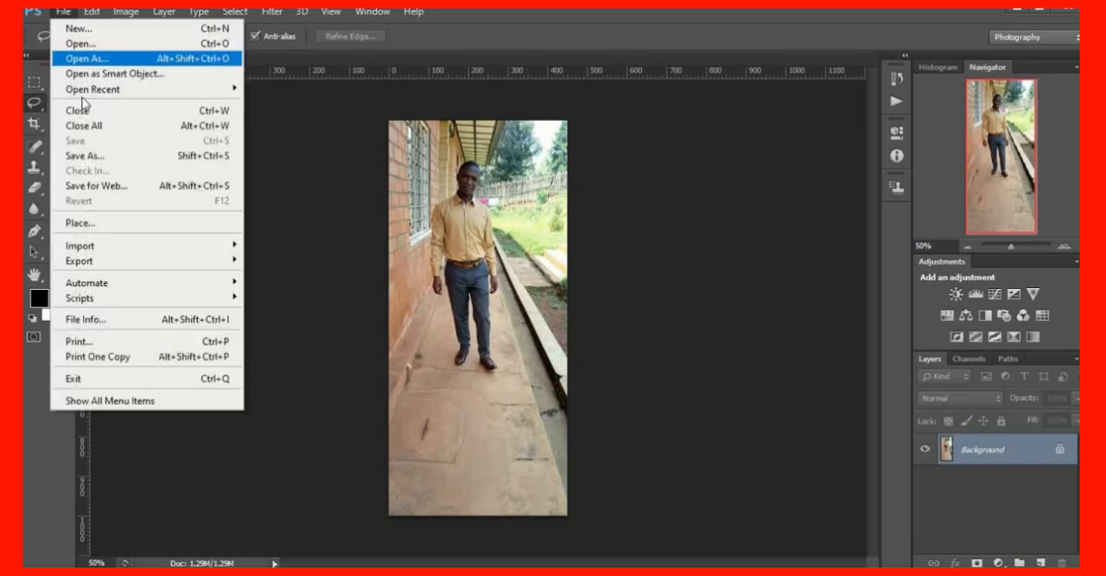
{"action": "left_click", "coordinate": [93, 48]}
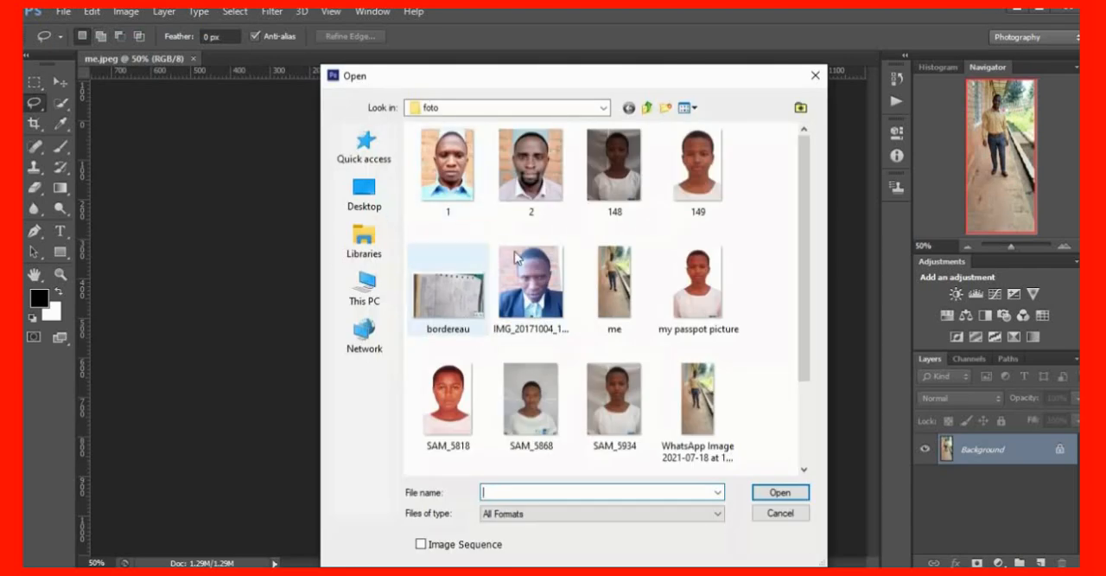
{"action": "scroll", "coordinate": [797, 256], "scroll_direction": "down", "scroll_amount": 2}
{"action": "scroll", "coordinate": [772, 282], "scroll_direction": "up", "scroll_amount": 2}
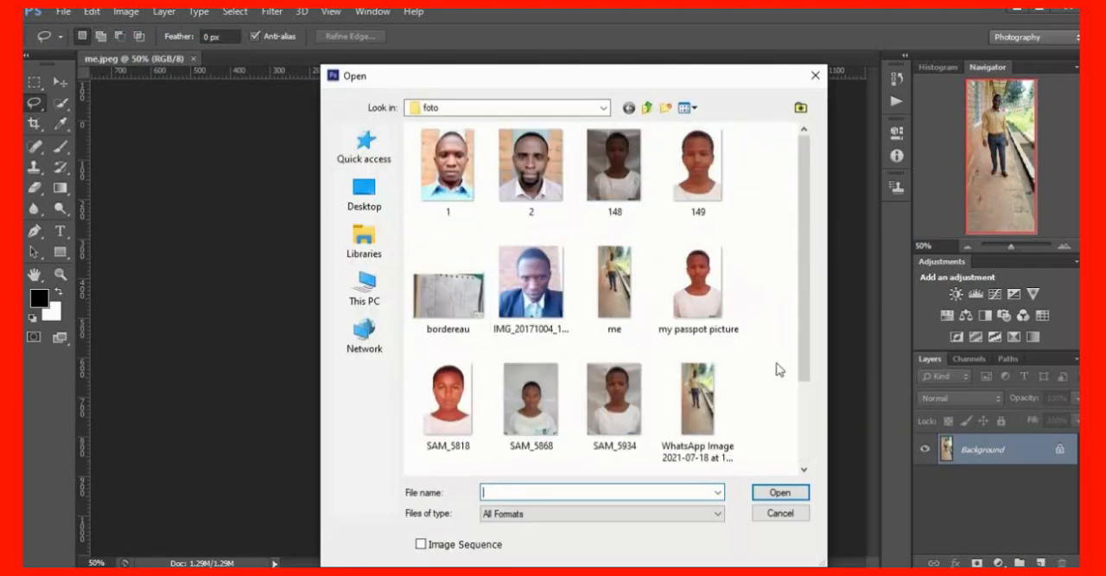
{"action": "left_click", "coordinate": [368, 295]}
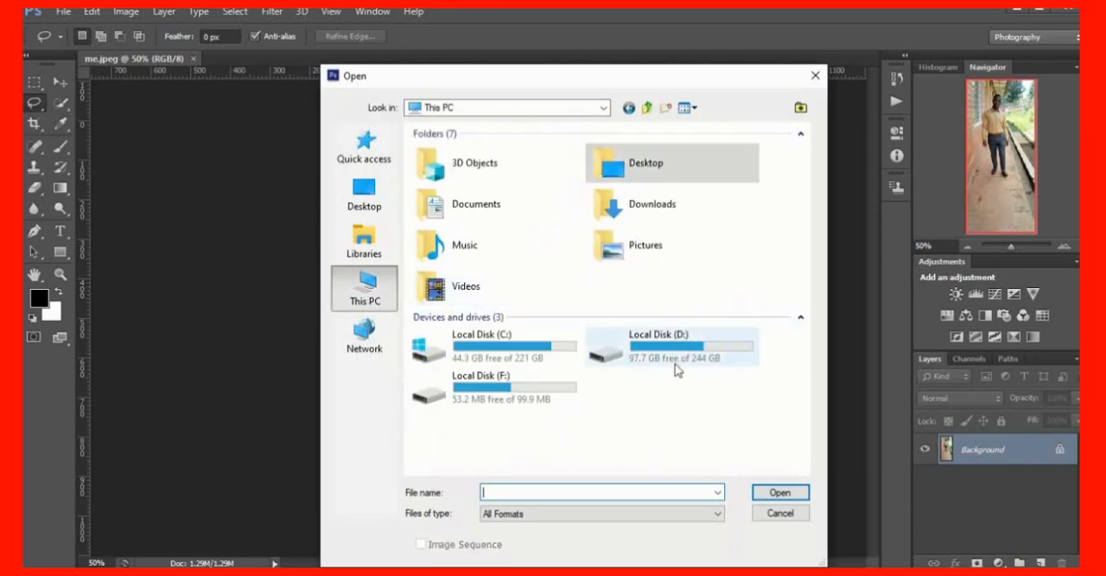
{"action": "double_click", "coordinate": [675, 358]}
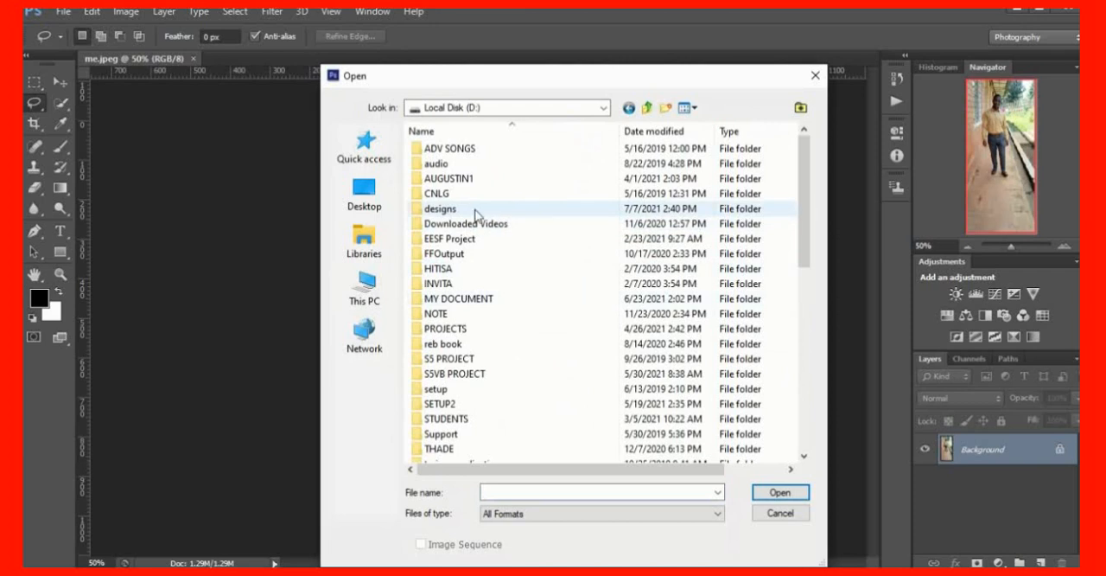
{"action": "left_click", "coordinate": [476, 212]}
{"action": "double_click", "coordinate": [476, 213]}
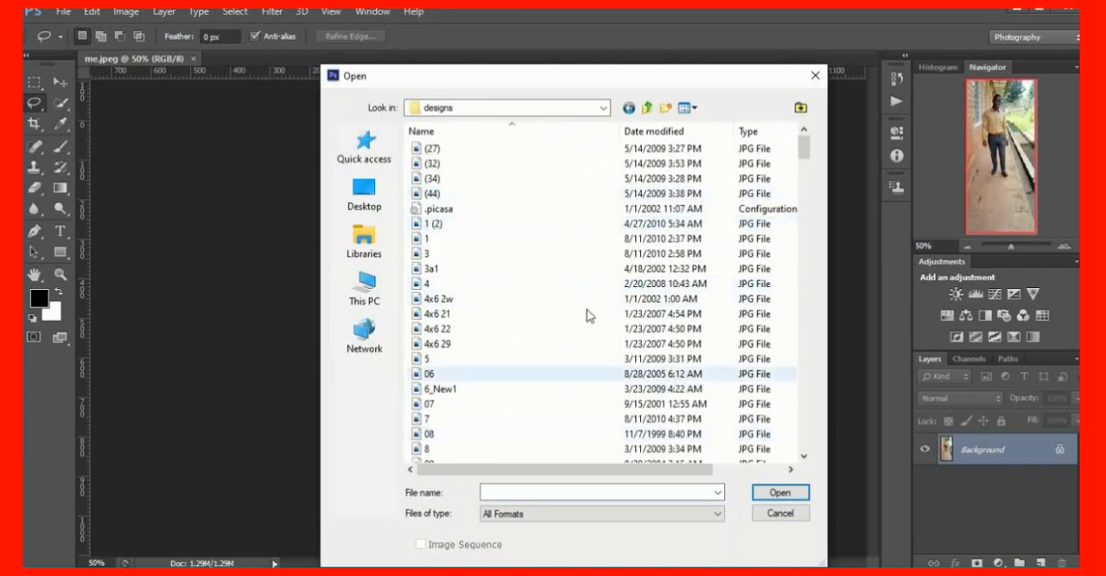
Look through the file list of the designs folder for a suitable background image
{"action": "left_click", "coordinate": [696, 110]}
{"action": "left_click", "coordinate": [588, 211]}
{"action": "left_click", "coordinate": [588, 211]}
{"action": "scroll", "coordinate": [628, 265], "scroll_direction": "down", "scroll_amount": 10}
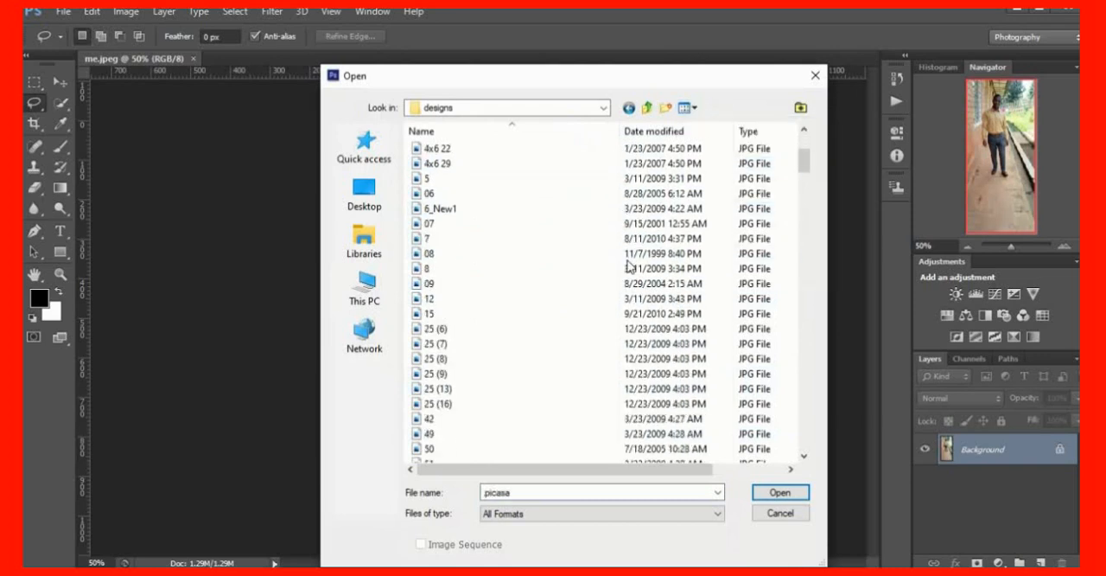
{"action": "scroll", "coordinate": [628, 265], "scroll_direction": "down", "scroll_amount": 9}
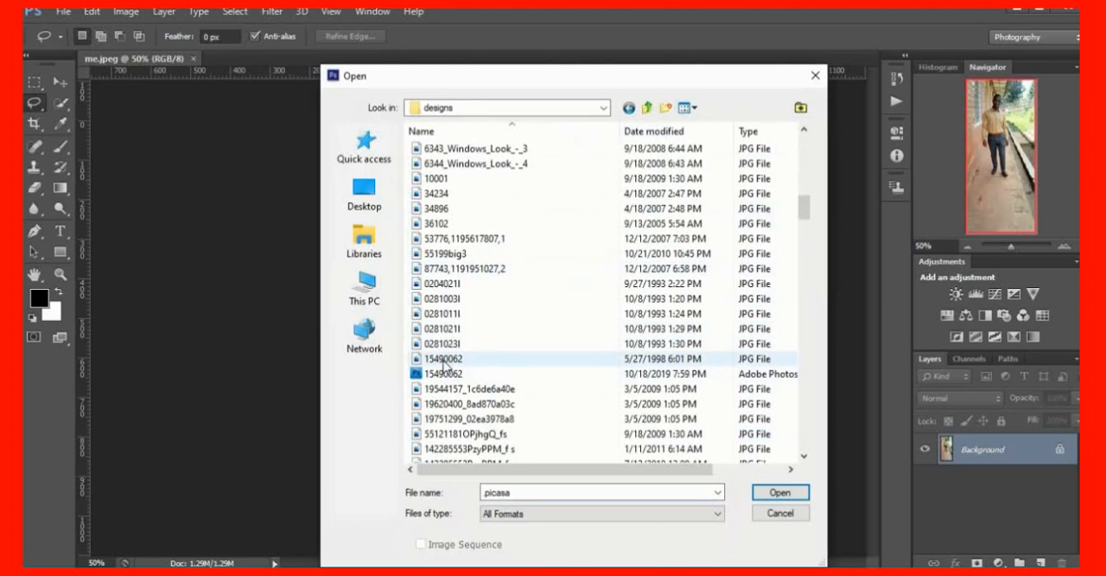
{"action": "scroll", "coordinate": [480, 389], "scroll_direction": "down", "scroll_amount": 6}
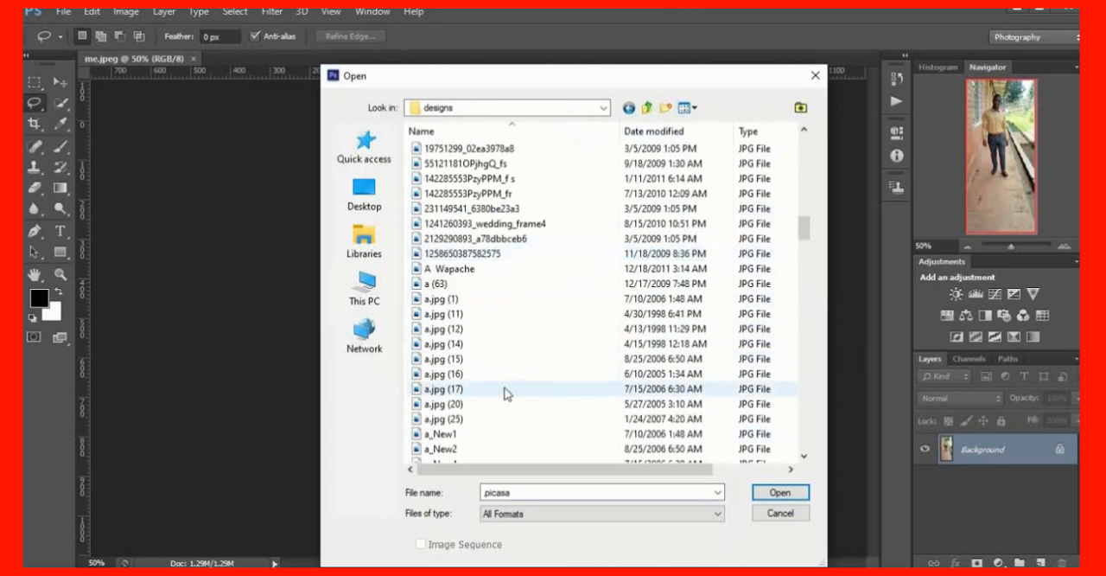
{"action": "scroll", "coordinate": [489, 376], "scroll_direction": "up", "scroll_amount": 17}
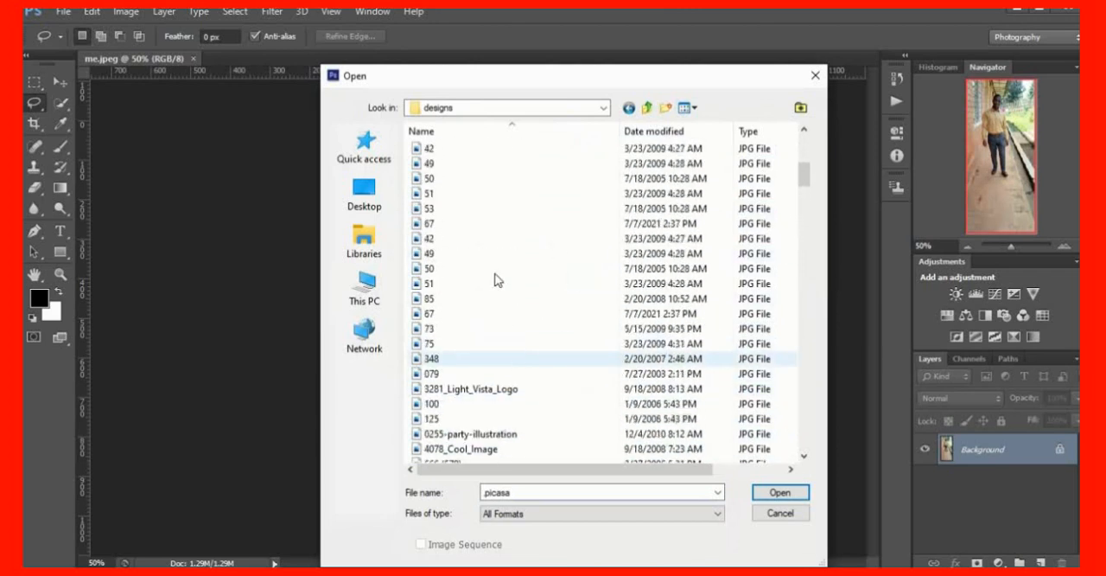
{"action": "scroll", "coordinate": [579, 320], "scroll_direction": "up", "scroll_amount": 5}
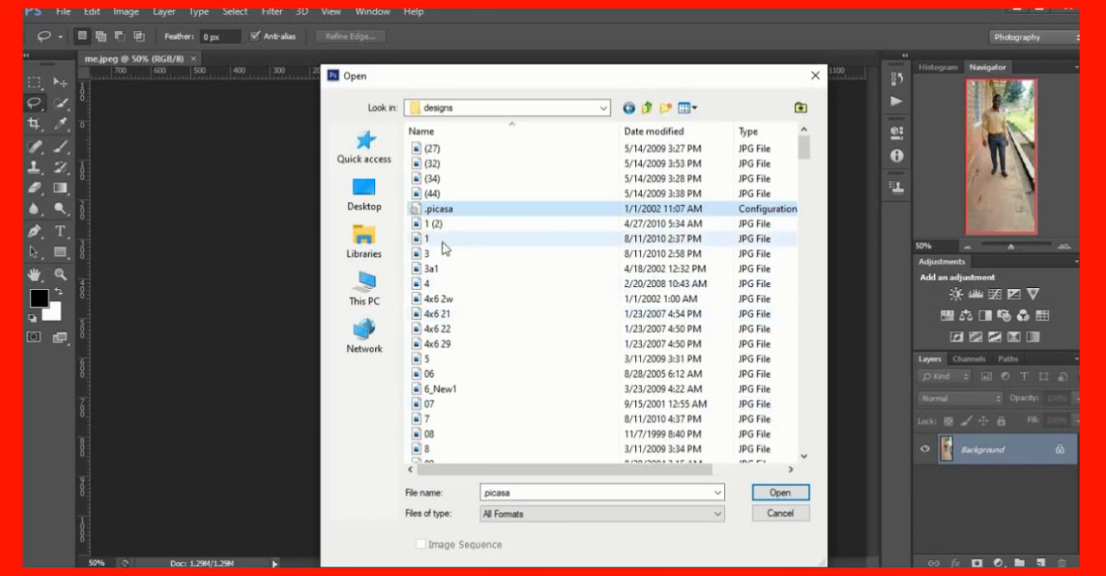
Open the image 1 (2) from the designs folder, and close it without using it
{"action": "left_click", "coordinate": [466, 224]}
{"action": "left_click", "coordinate": [778, 493]}
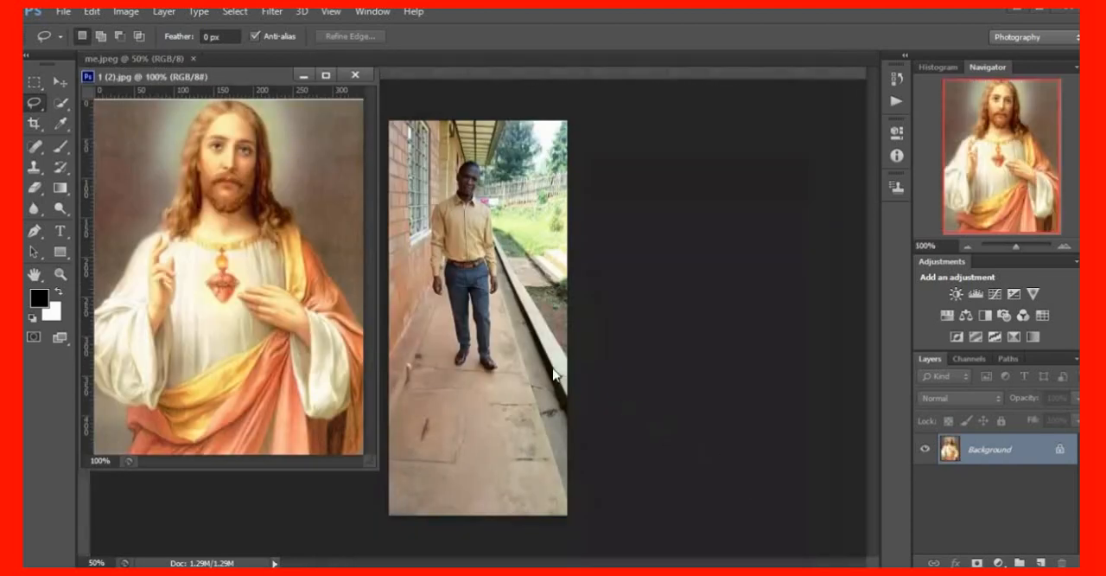
{"action": "left_click", "coordinate": [355, 76]}
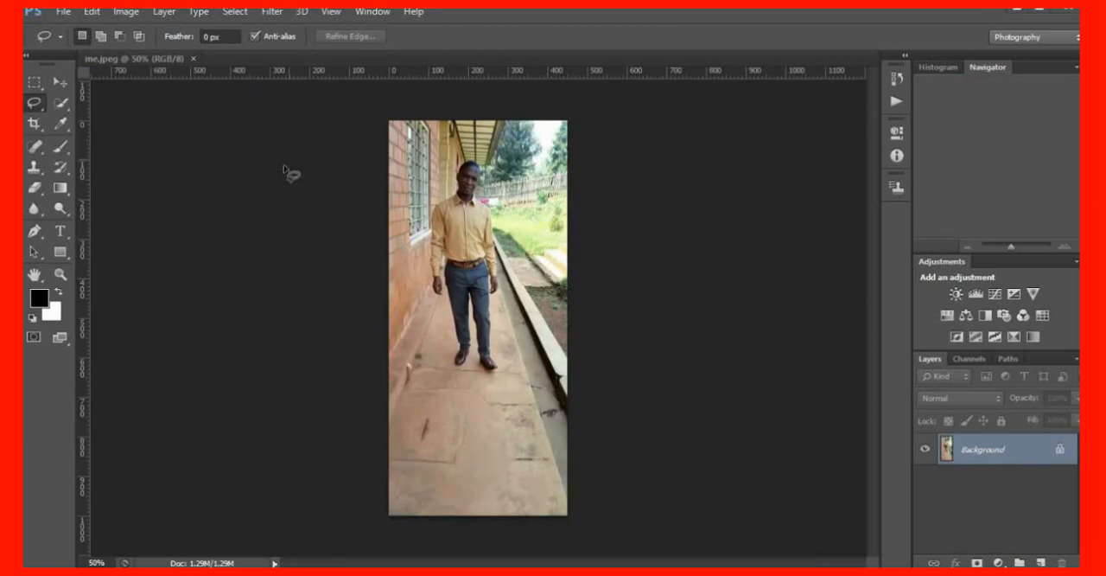
Open the image (44) from the designs folder, dock it as a tab, and close it
{"action": "left_click", "coordinate": [64, 11]}
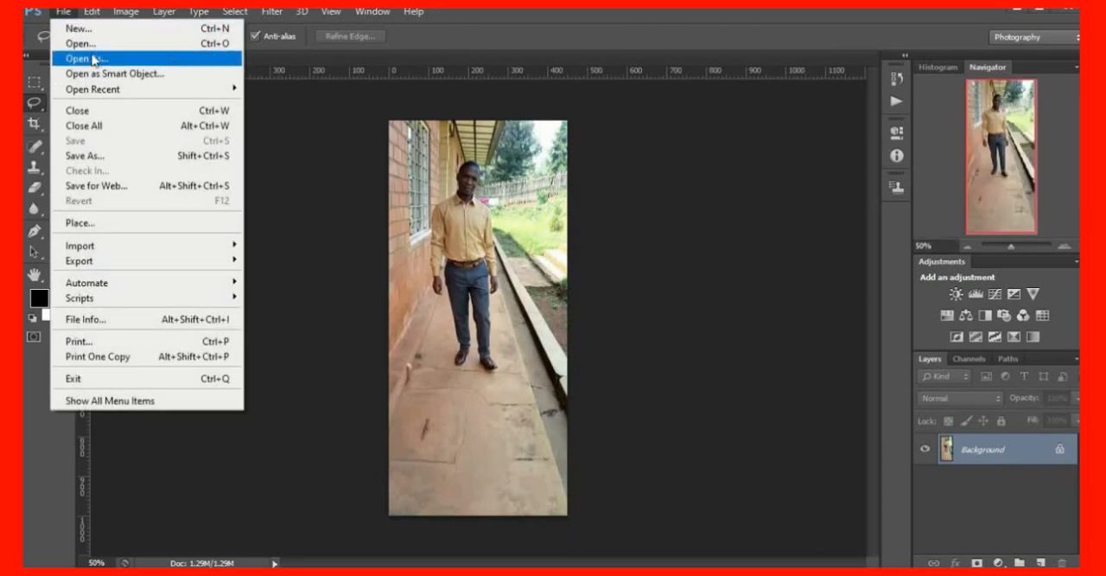
{"action": "left_click", "coordinate": [112, 45]}
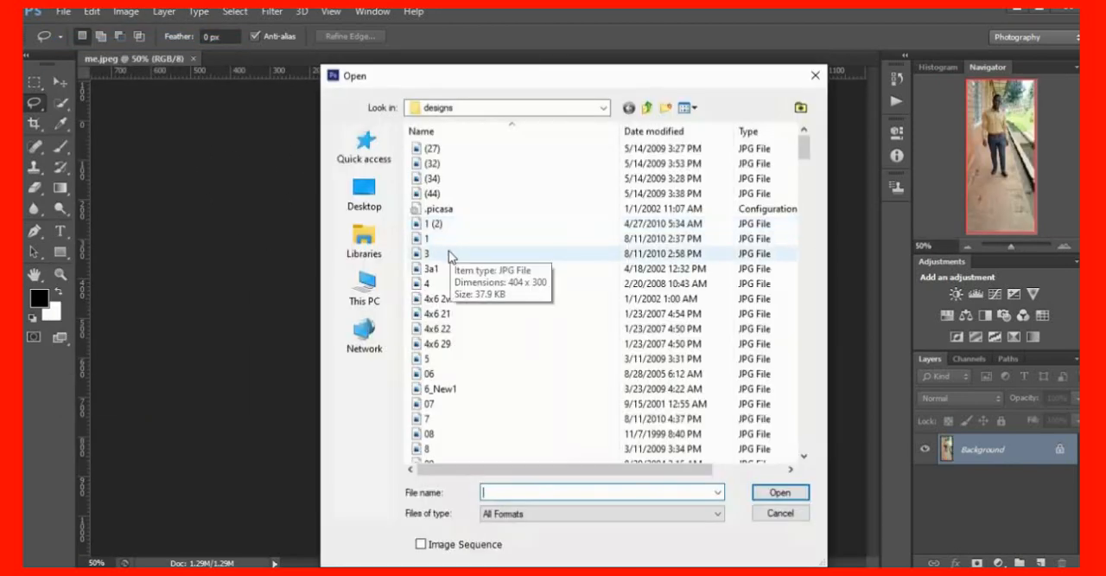
{"action": "left_click", "coordinate": [450, 194]}
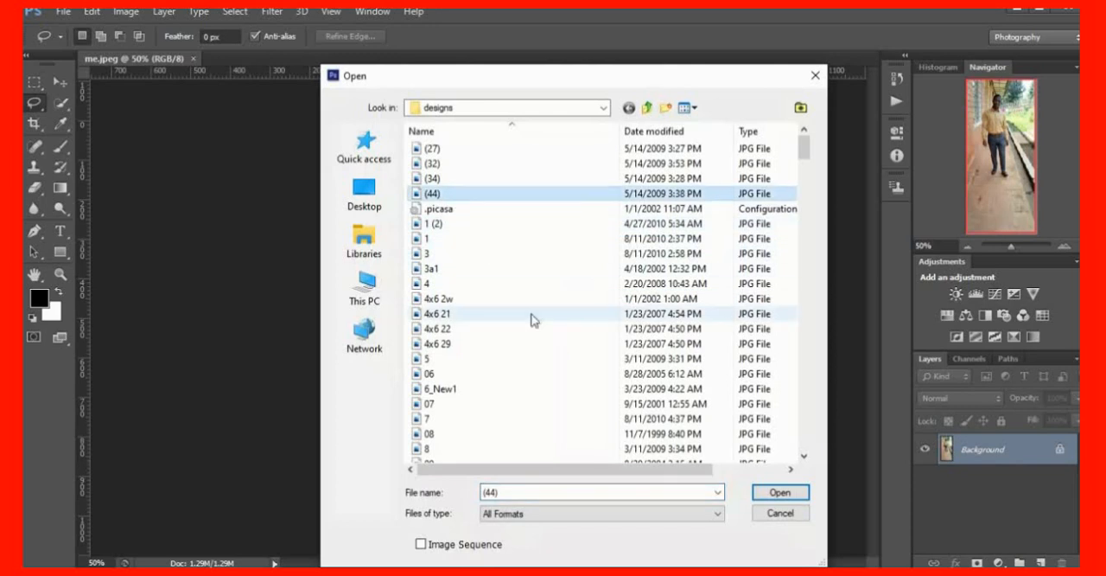
{"action": "left_click", "coordinate": [754, 494]}
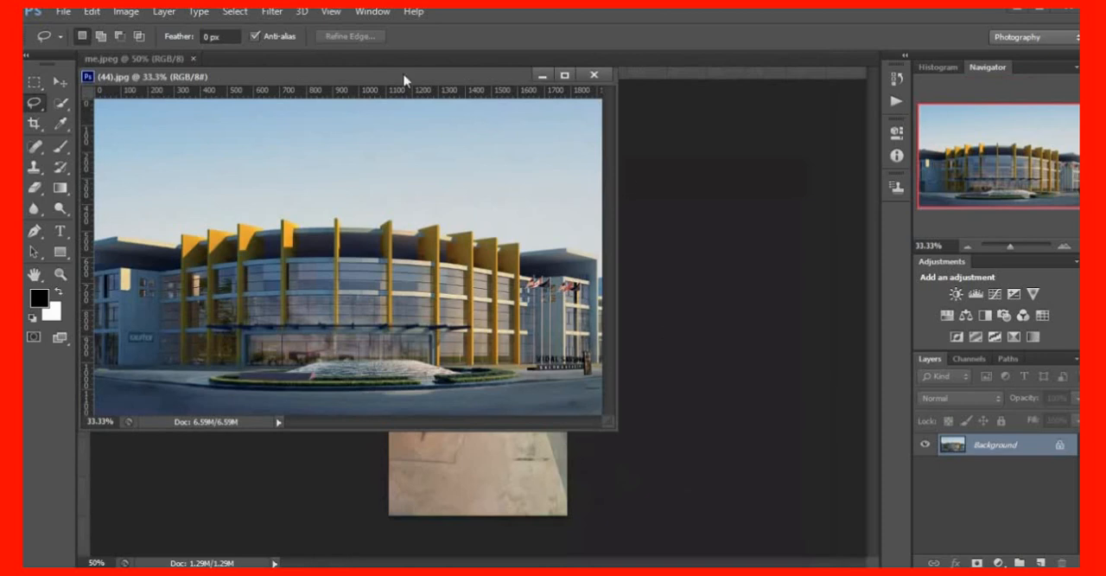
{"action": "left_click_drag", "start_coordinate": [352, 82], "coordinate": [413, 69]}
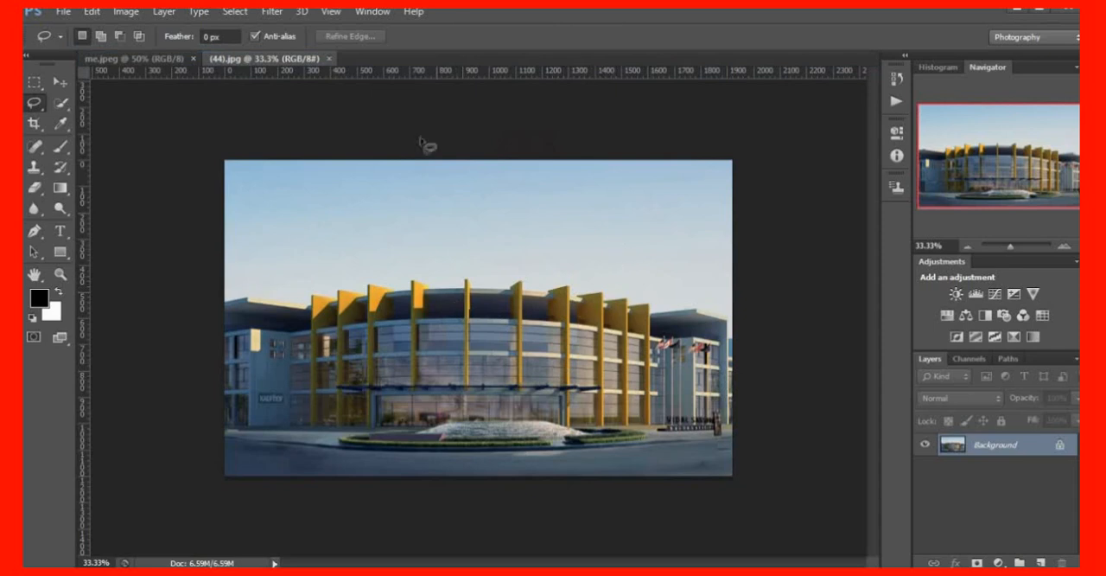
{"action": "left_click", "coordinate": [330, 59]}
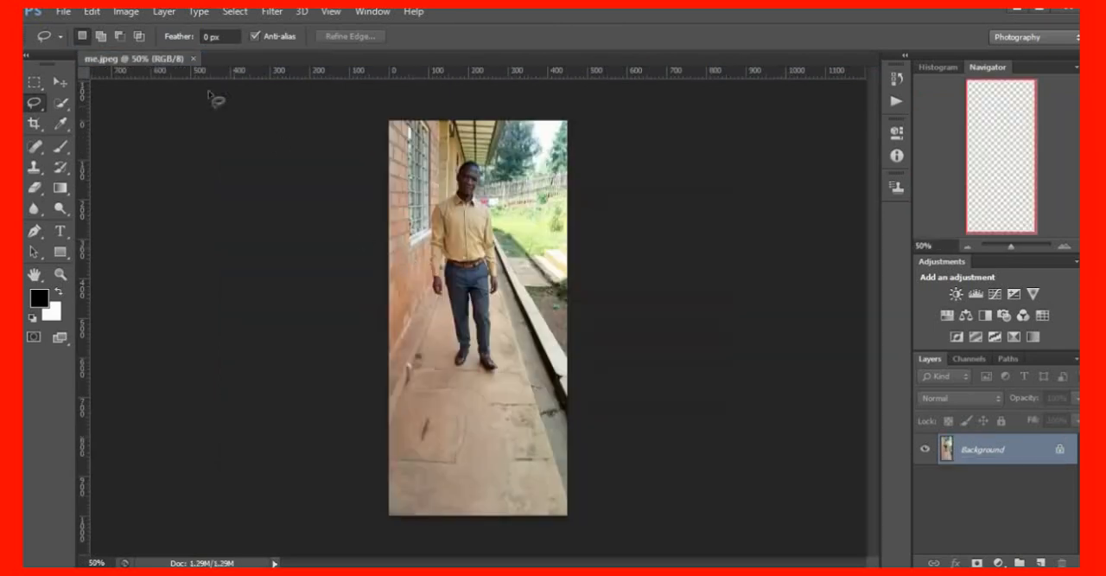
Open the garden image 25 (13) from the designs folder alongside me.jpeg
{"action": "left_click", "coordinate": [64, 12]}
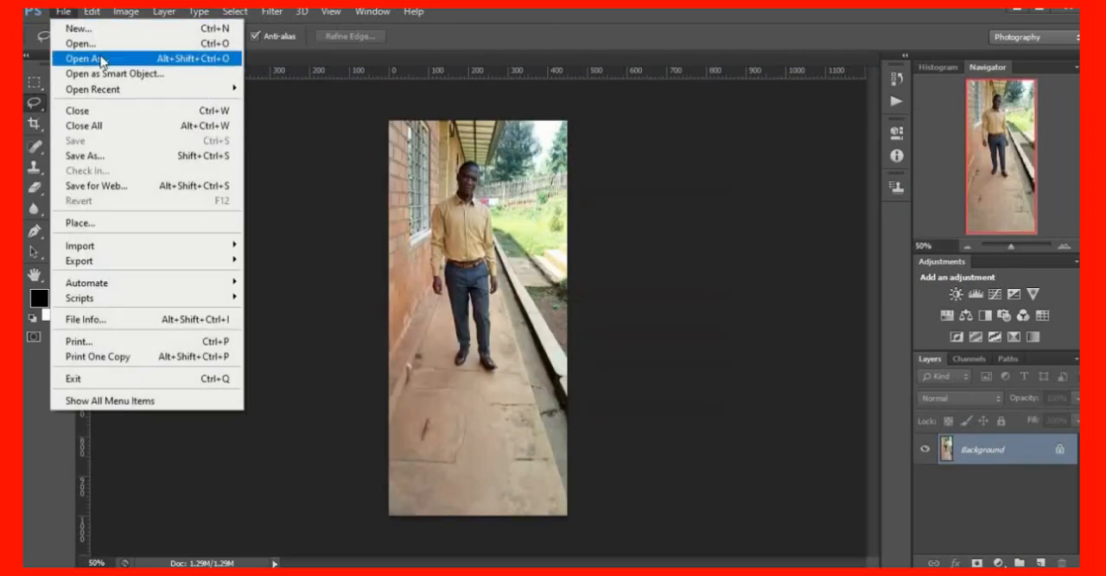
{"action": "left_click", "coordinate": [99, 48]}
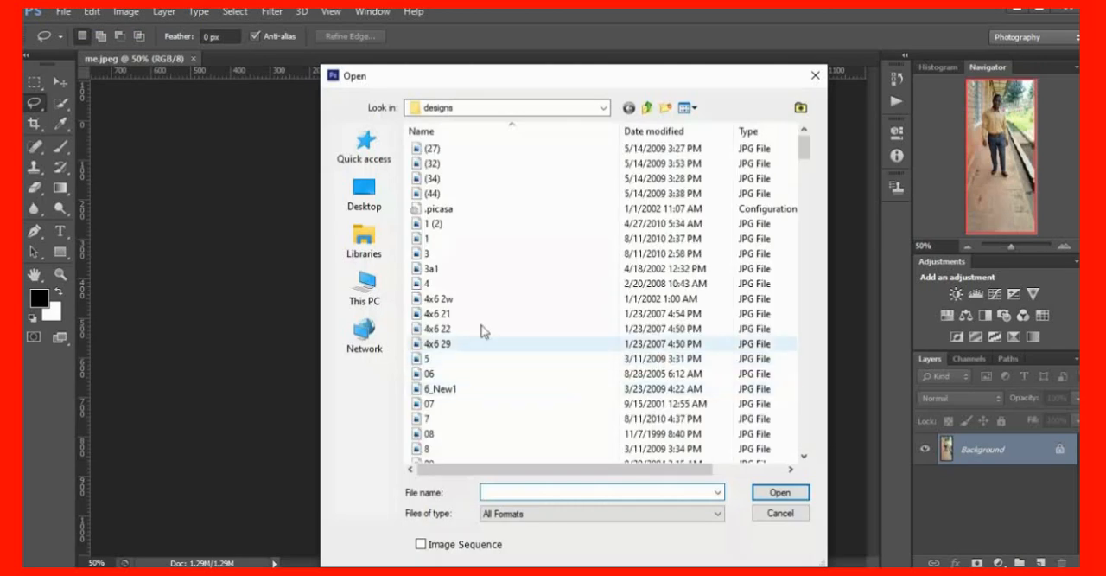
{"action": "scroll", "coordinate": [482, 331], "scroll_direction": "down", "scroll_amount": 8}
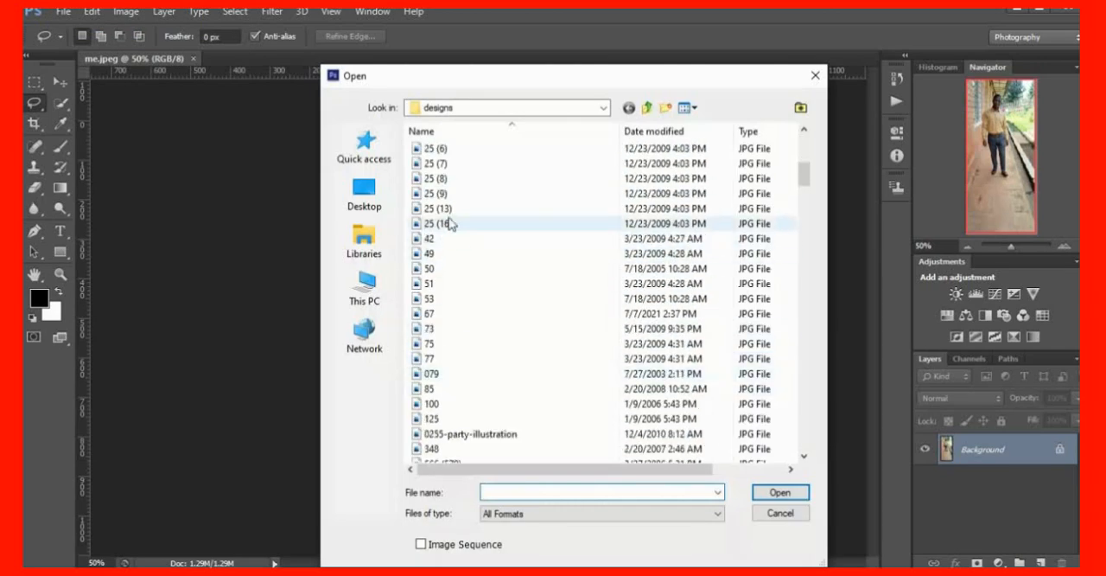
{"action": "left_click", "coordinate": [440, 210]}
{"action": "left_click", "coordinate": [773, 492]}
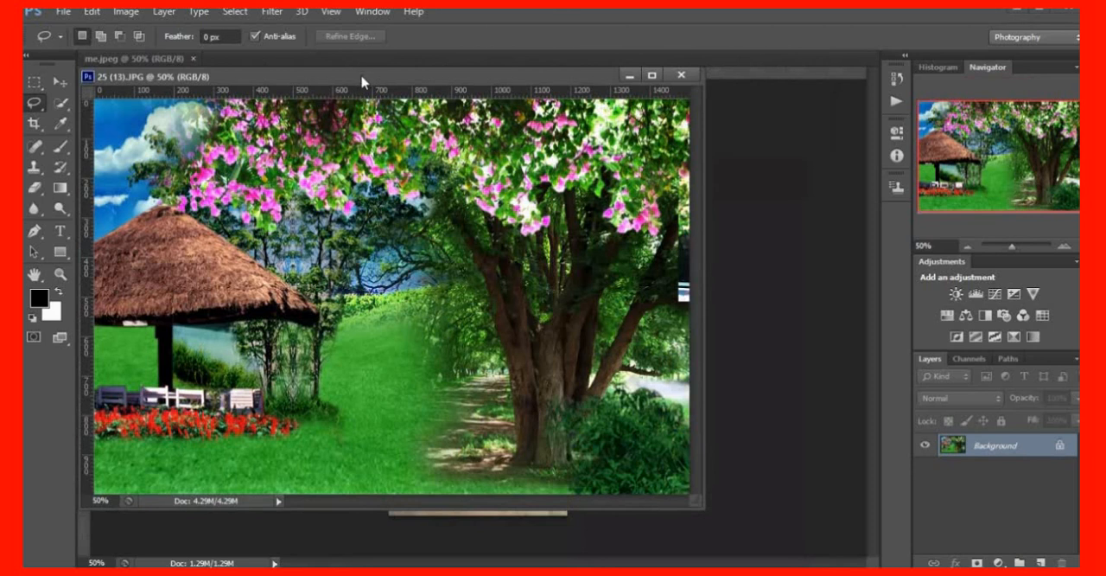
Dock the garden image 25 (13).JPG as a tab beside me.jpeg and compare the two images
{"action": "left_click_drag", "start_coordinate": [362, 82], "coordinate": [484, 59]}
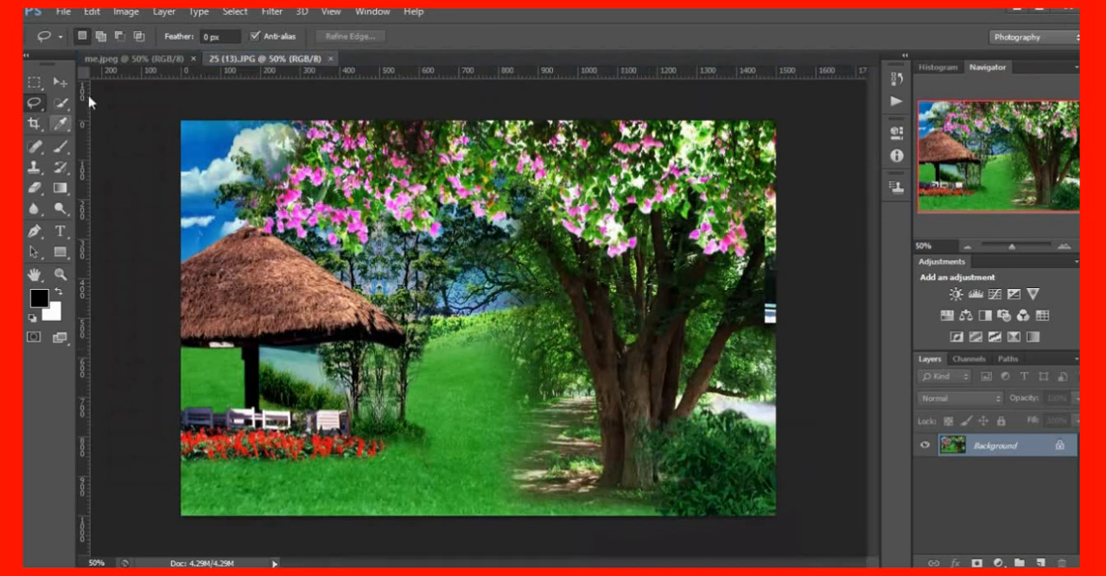
{"action": "left_click", "coordinate": [113, 60]}
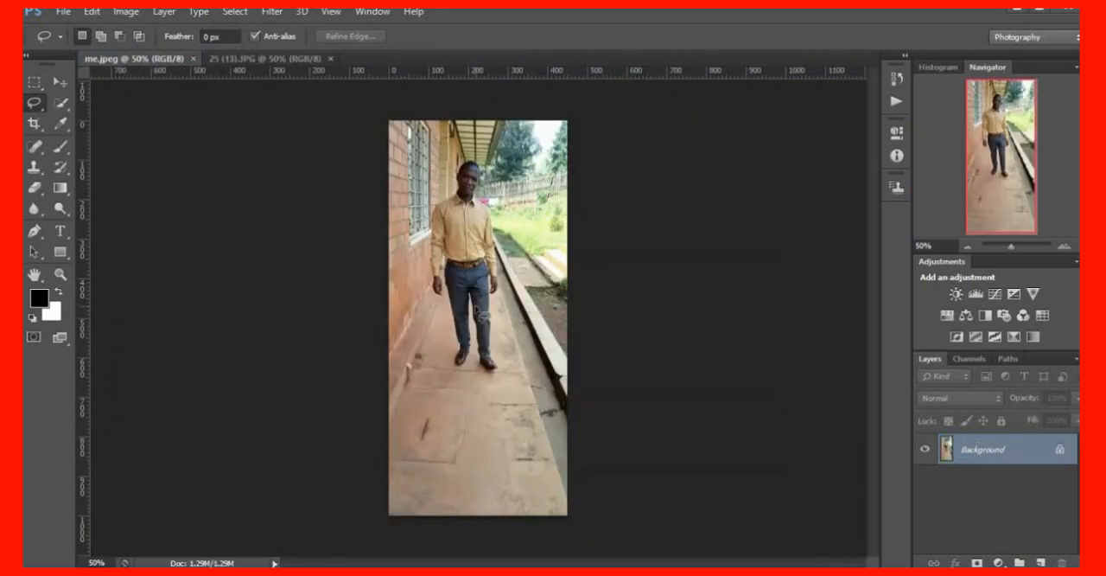
{"action": "left_click", "coordinate": [262, 59]}
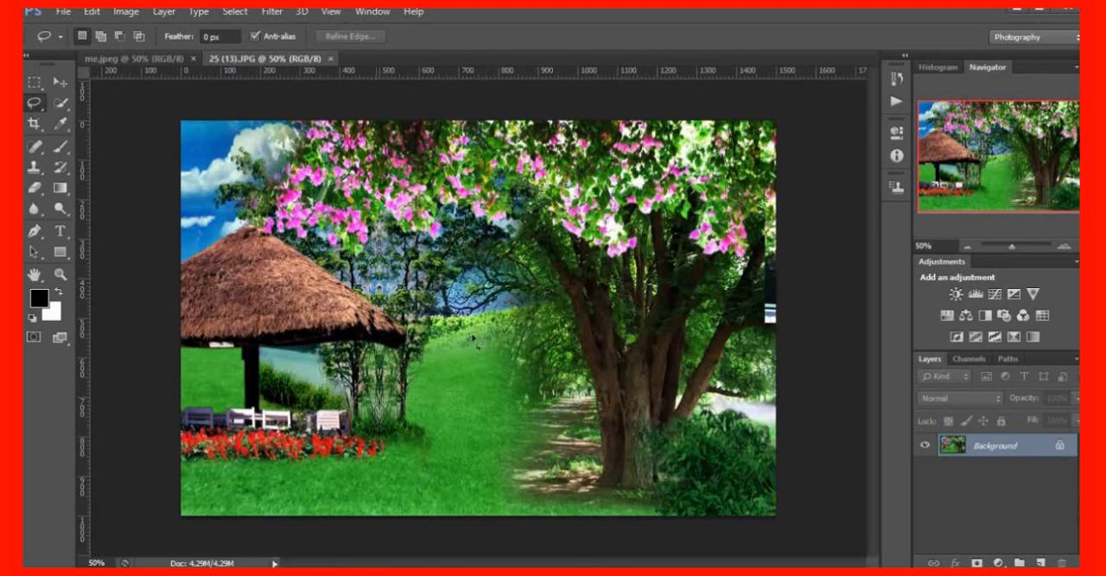
{"action": "left_click", "coordinate": [133, 59]}
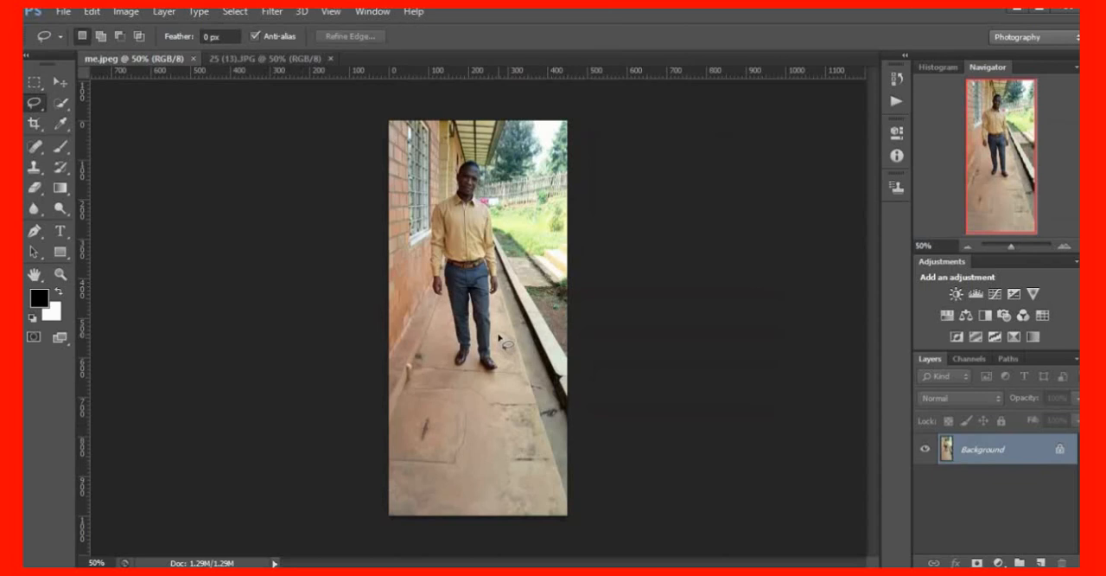
Examine the full-length photo of the man in me.jpeg from his head to his shoes
{"action": "scroll", "coordinate": [522, 432], "scroll_direction": "up", "scroll_amount": 8}
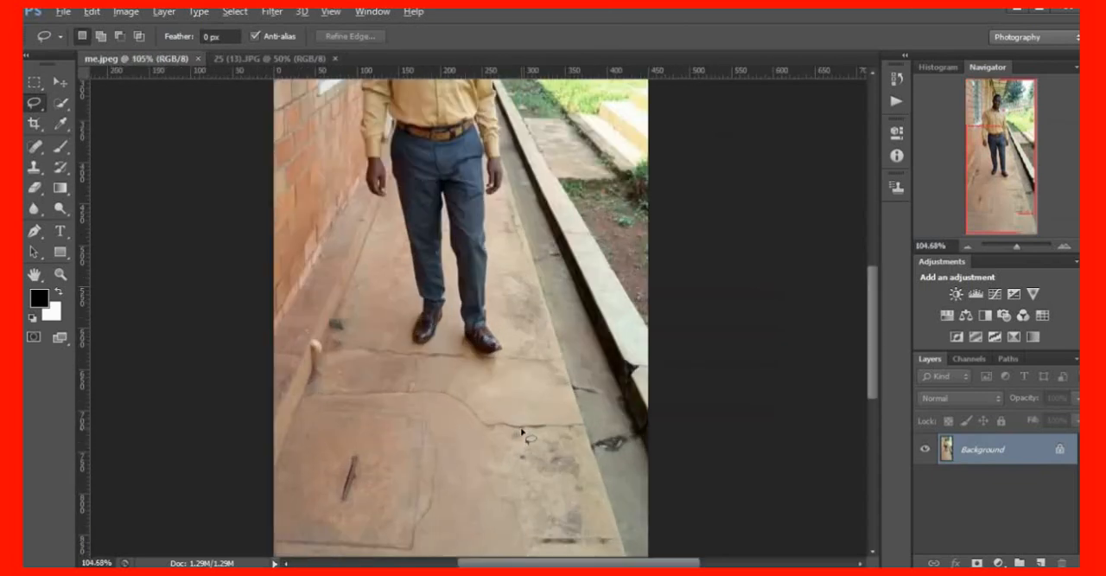
{"action": "scroll", "coordinate": [522, 431], "scroll_direction": "up", "scroll_amount": 10}
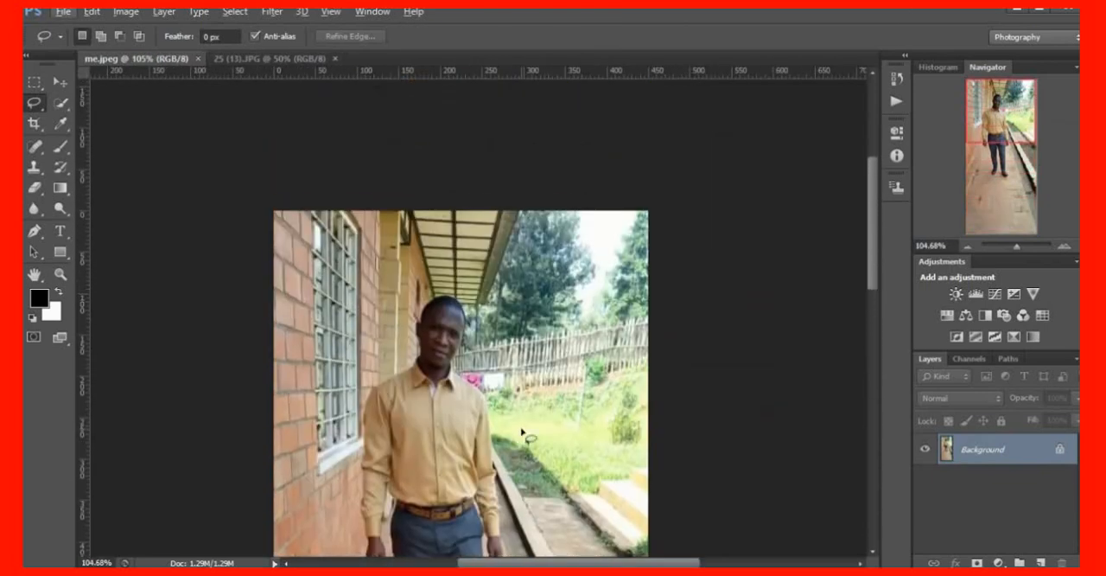
{"action": "scroll", "coordinate": [522, 431], "scroll_direction": "down", "scroll_amount": 6}
{"action": "scroll", "coordinate": [522, 423], "scroll_direction": "up", "scroll_amount": 3}
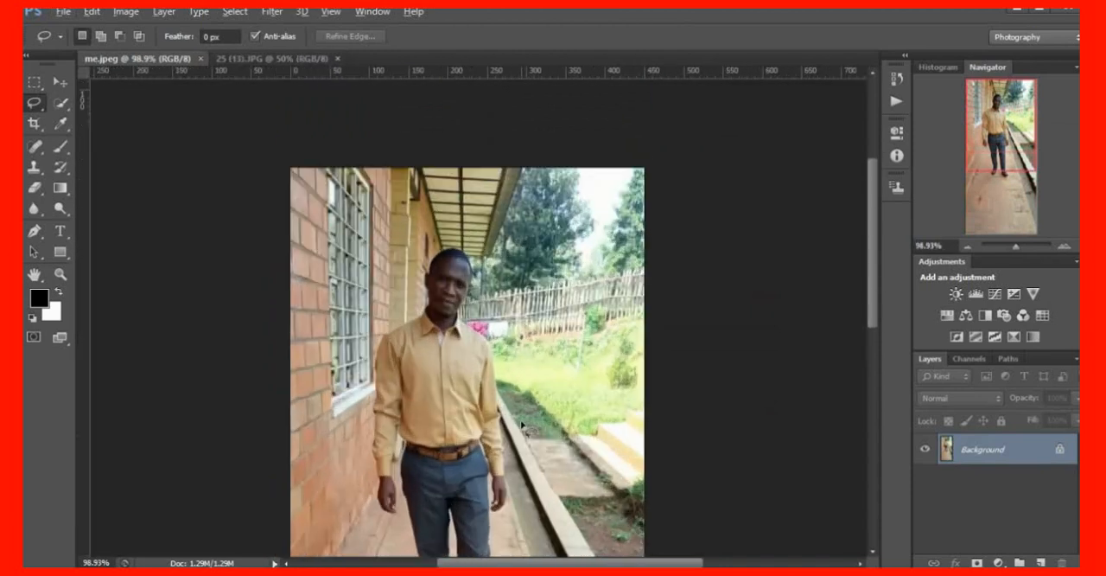
{"action": "scroll", "coordinate": [522, 423], "scroll_direction": "down", "scroll_amount": 5}
{"action": "scroll", "coordinate": [526, 422], "scroll_direction": "up", "scroll_amount": 5}
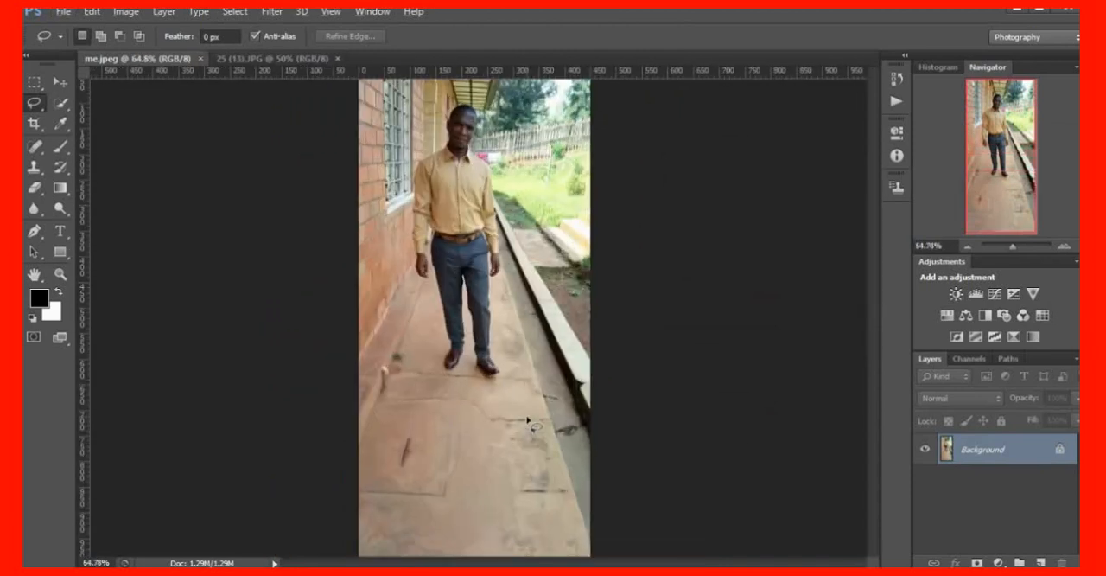
{"action": "scroll", "coordinate": [535, 422], "scroll_direction": "up", "scroll_amount": 5}
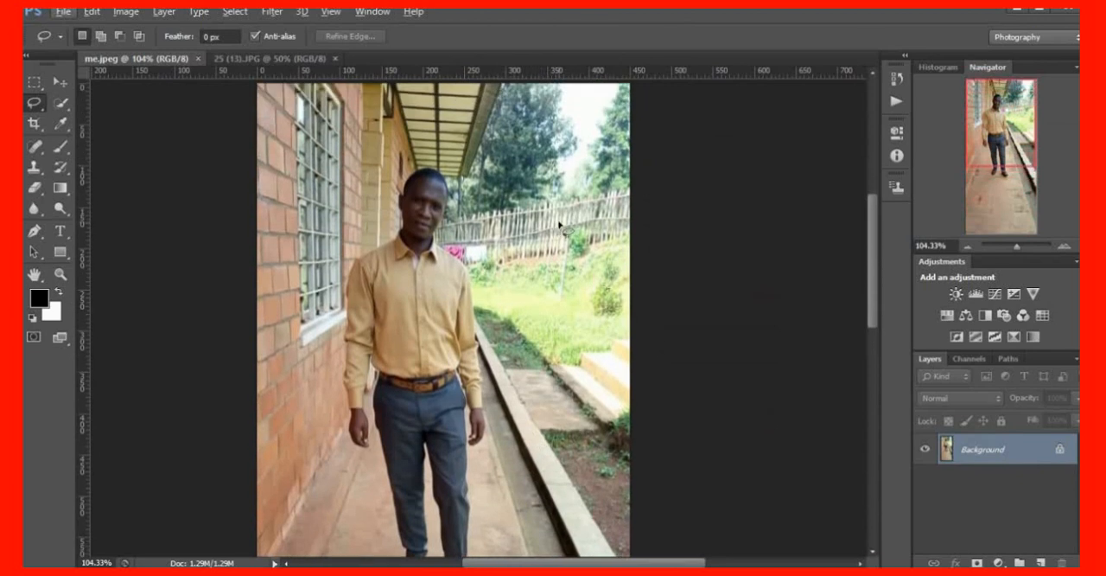
{"action": "scroll", "coordinate": [559, 224], "scroll_direction": "down", "scroll_amount": 4}
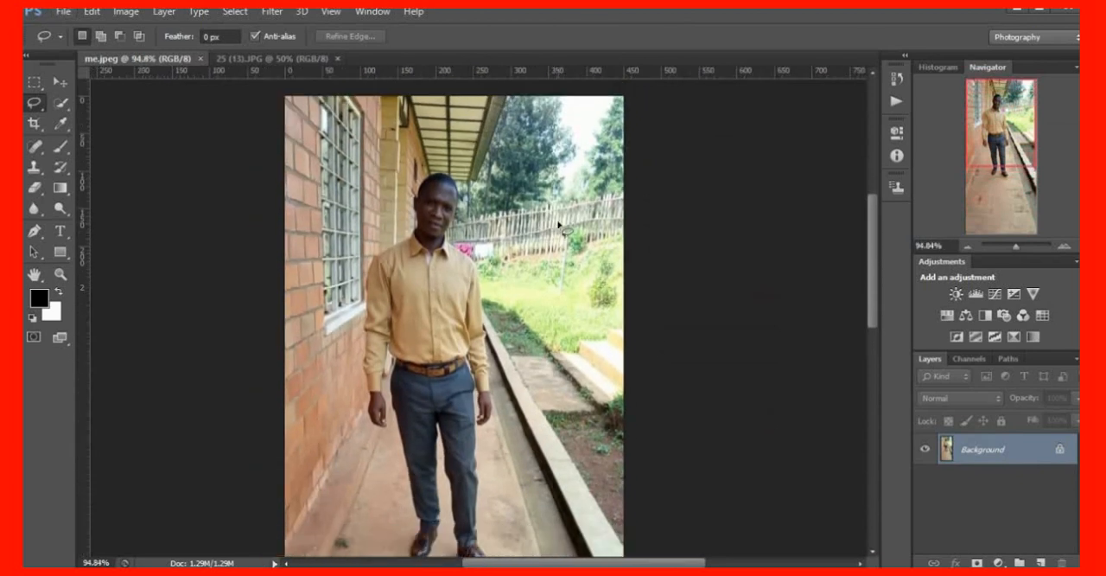
{"action": "scroll", "coordinate": [559, 225], "scroll_direction": "up", "scroll_amount": 5}
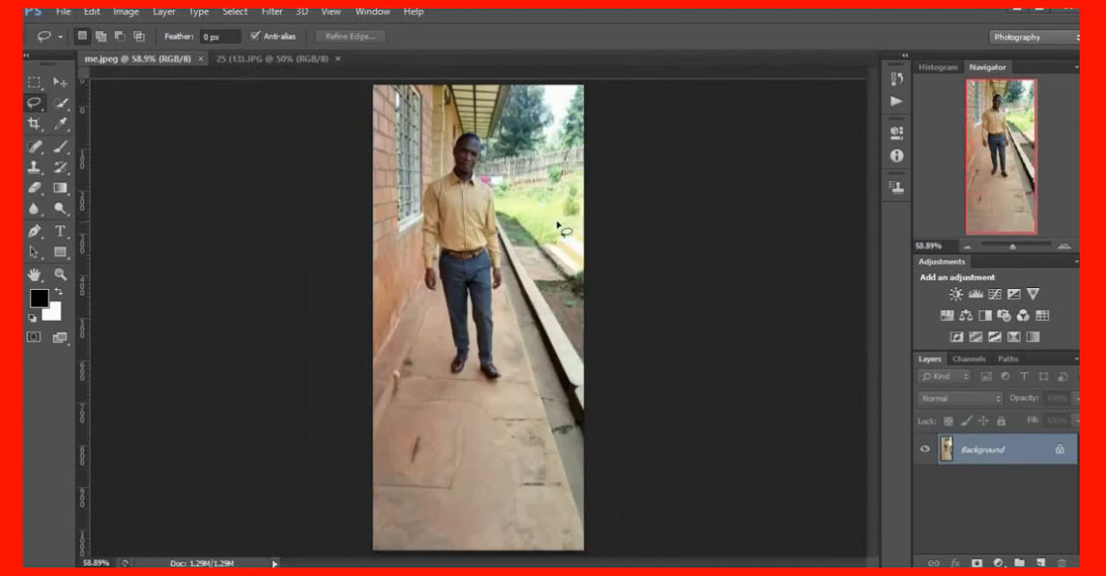
{"action": "scroll", "coordinate": [559, 225], "scroll_direction": "up", "scroll_amount": 1}
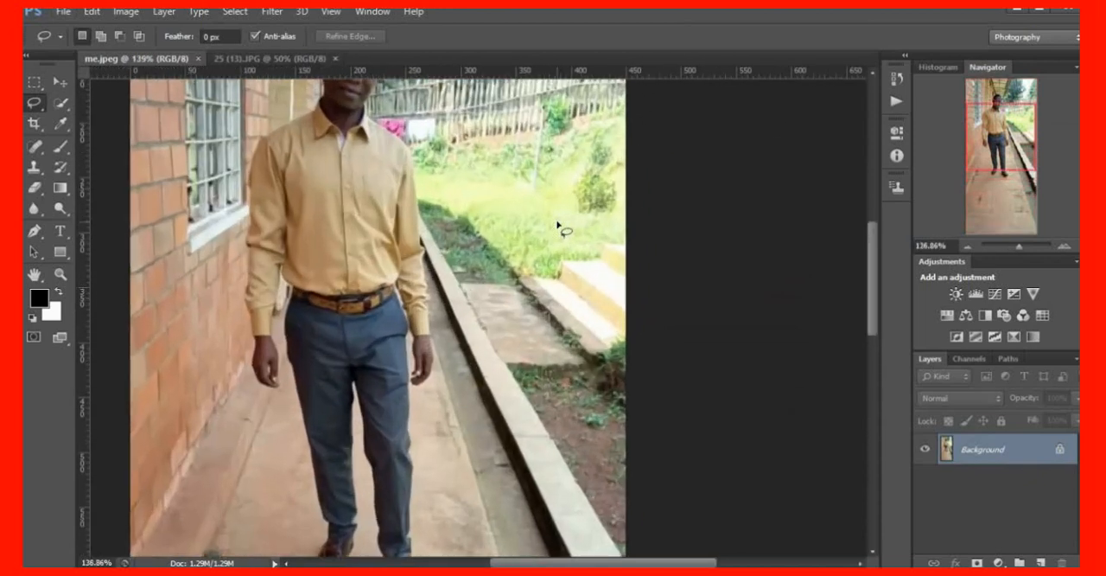
{"action": "scroll", "coordinate": [559, 225], "scroll_direction": "down", "scroll_amount": 4}
{"action": "scroll", "coordinate": [558, 225], "scroll_direction": "up", "scroll_amount": 3}
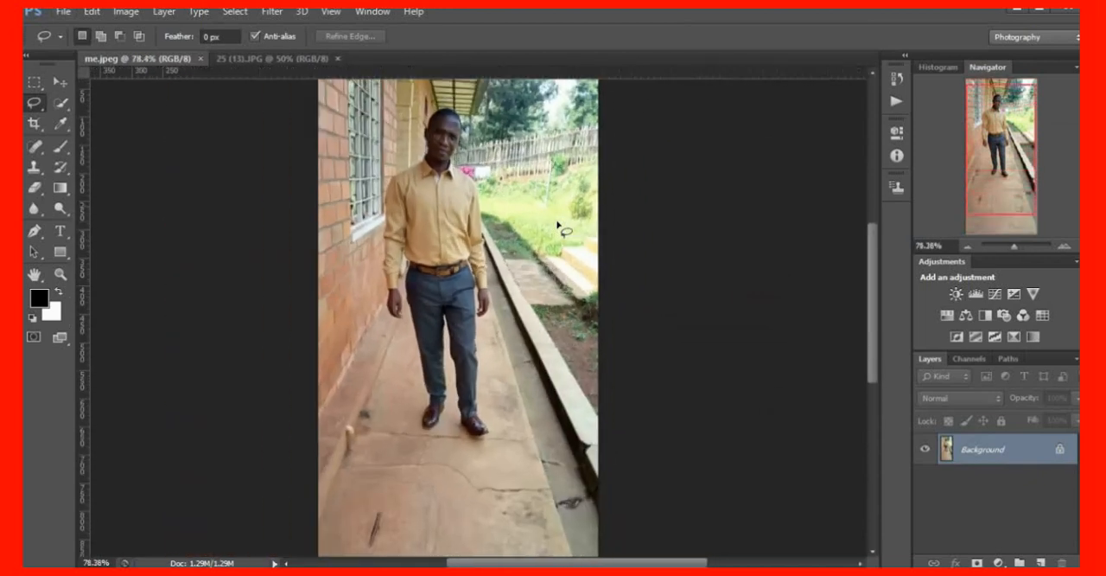
{"action": "scroll", "coordinate": [558, 224], "scroll_direction": "up", "scroll_amount": 3}
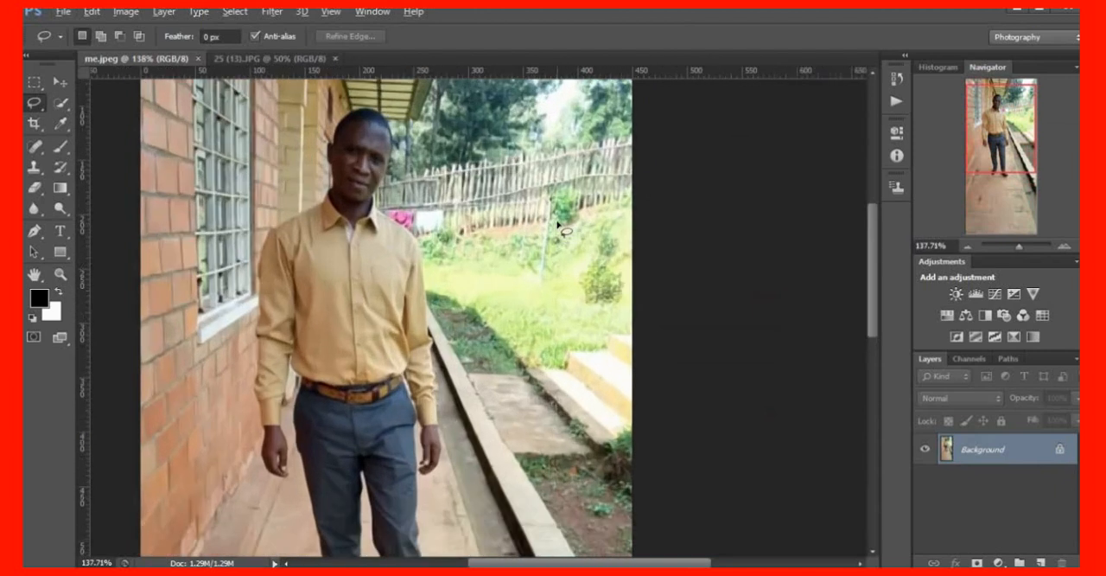
{"action": "scroll", "coordinate": [558, 225], "scroll_direction": "down", "scroll_amount": 2}
{"action": "scroll", "coordinate": [558, 225], "scroll_direction": "up", "scroll_amount": 1}
{"action": "scroll", "coordinate": [558, 225], "scroll_direction": "up", "scroll_amount": 1}
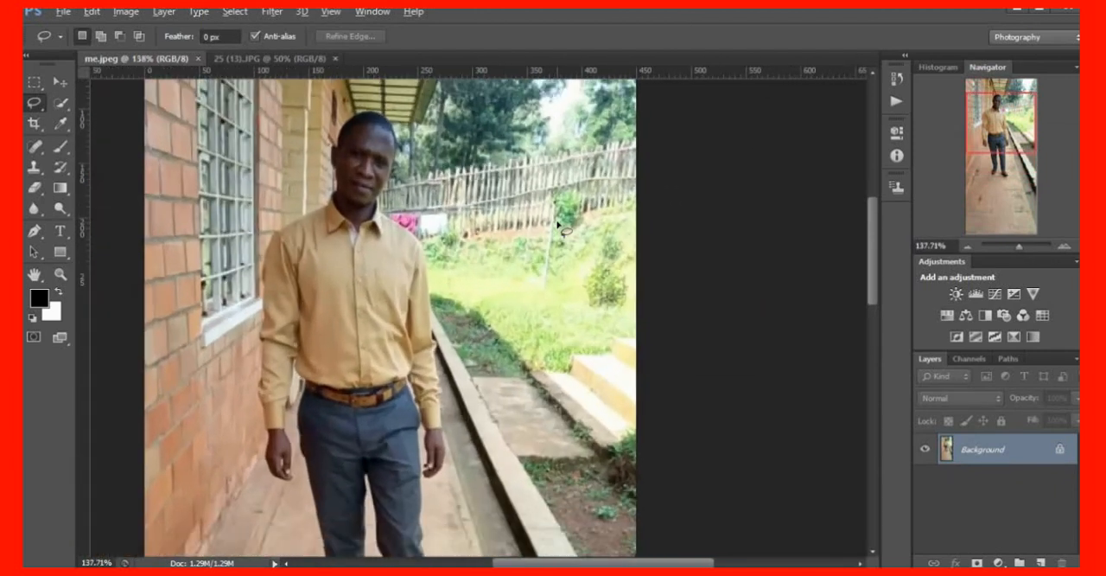
{"action": "scroll", "coordinate": [559, 225], "scroll_direction": "down", "scroll_amount": 2}
{"action": "scroll", "coordinate": [559, 225], "scroll_direction": "down", "scroll_amount": 2}
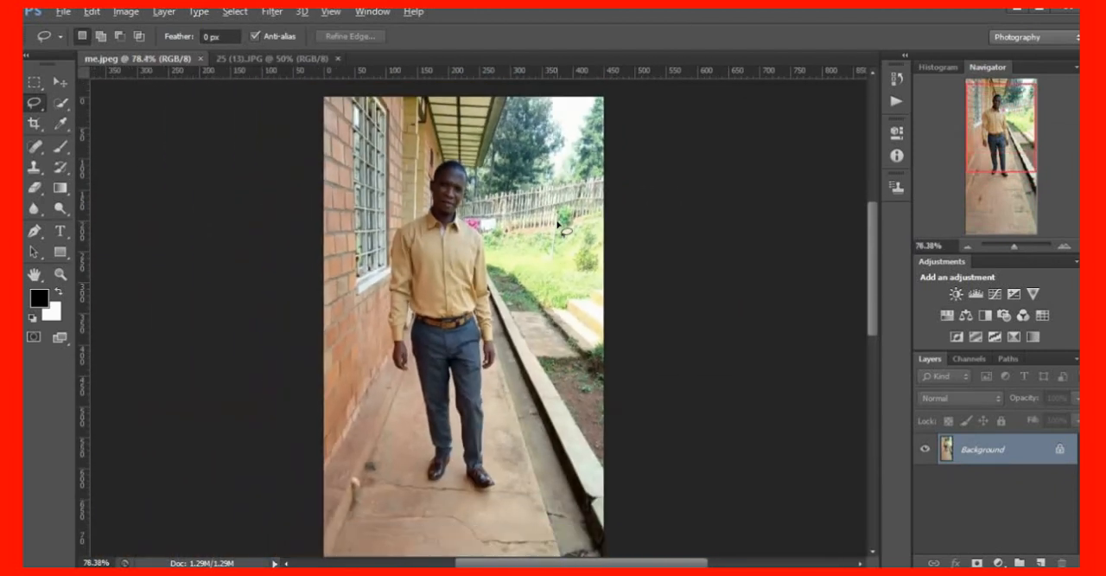
{"action": "scroll", "coordinate": [560, 227], "scroll_direction": "down", "scroll_amount": 1}
{"action": "scroll", "coordinate": [561, 227], "scroll_direction": "up", "scroll_amount": 2}
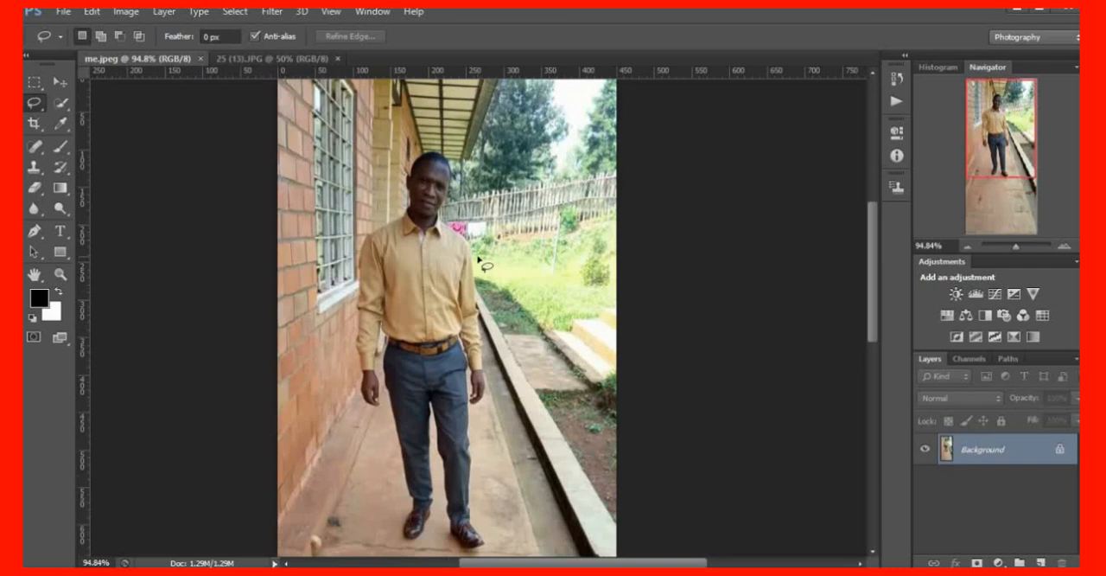
{"action": "scroll", "coordinate": [478, 259], "scroll_direction": "down", "scroll_amount": 2}
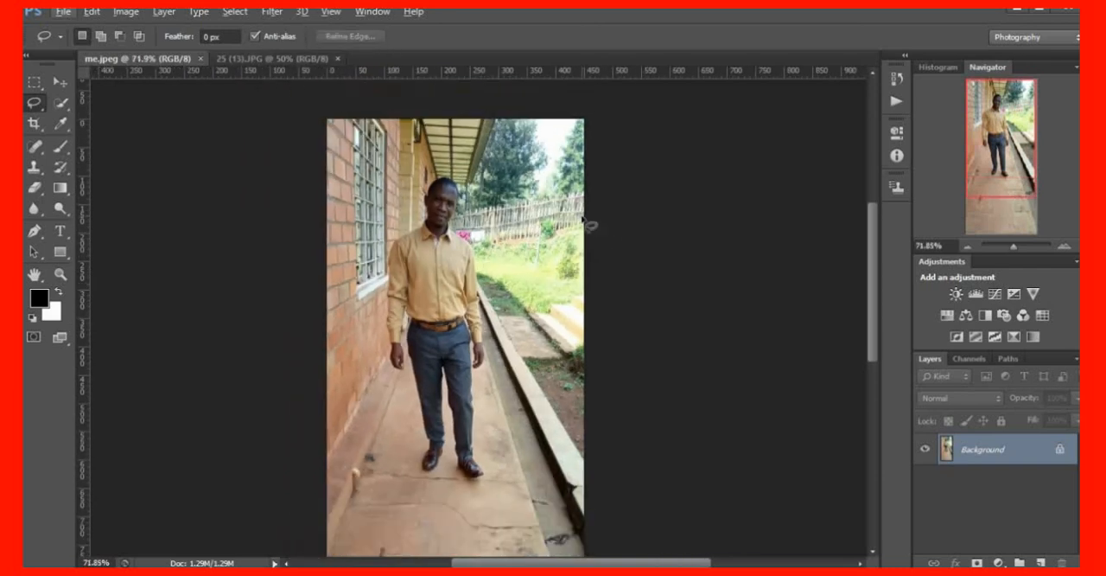
{"action": "scroll", "coordinate": [449, 299], "scroll_direction": "up", "scroll_amount": 1}
{"action": "scroll", "coordinate": [449, 299], "scroll_direction": "down", "scroll_amount": 2}
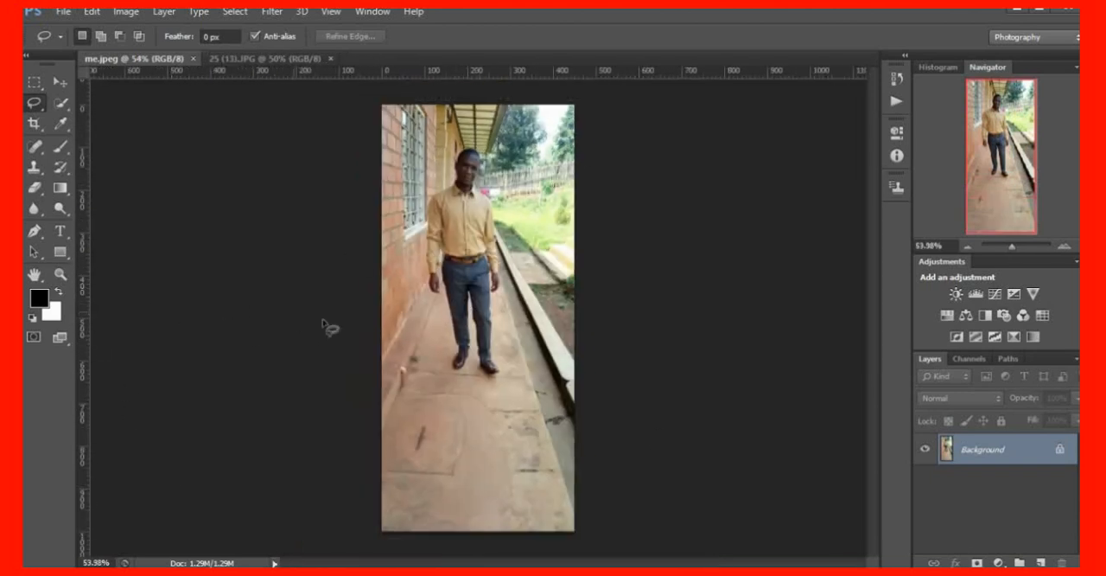
{"action": "scroll", "coordinate": [449, 366], "scroll_direction": "up", "scroll_amount": 2}
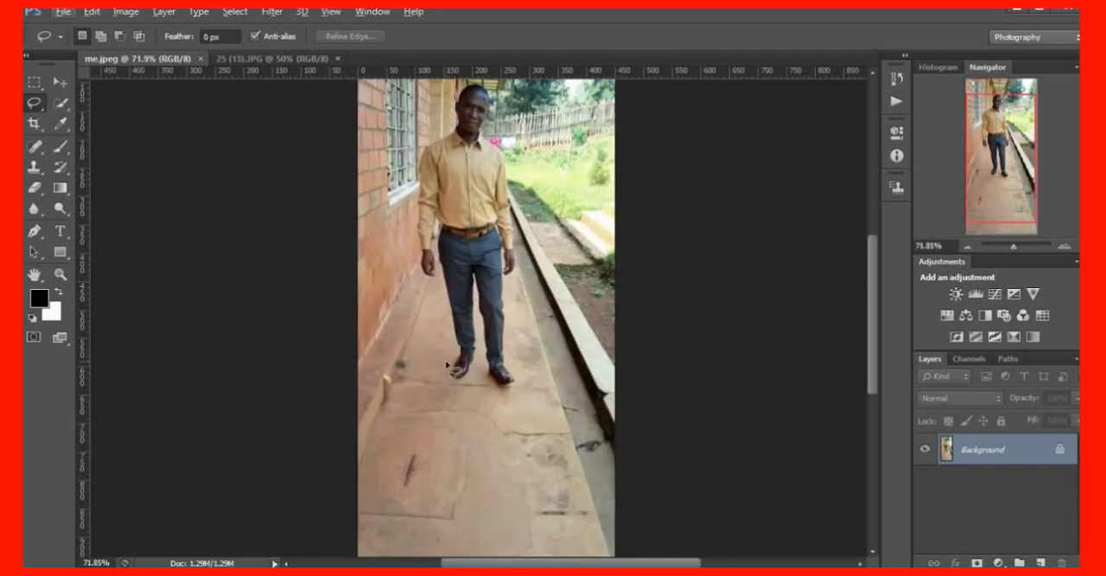
{"action": "scroll", "coordinate": [449, 365], "scroll_direction": "down", "scroll_amount": 2}
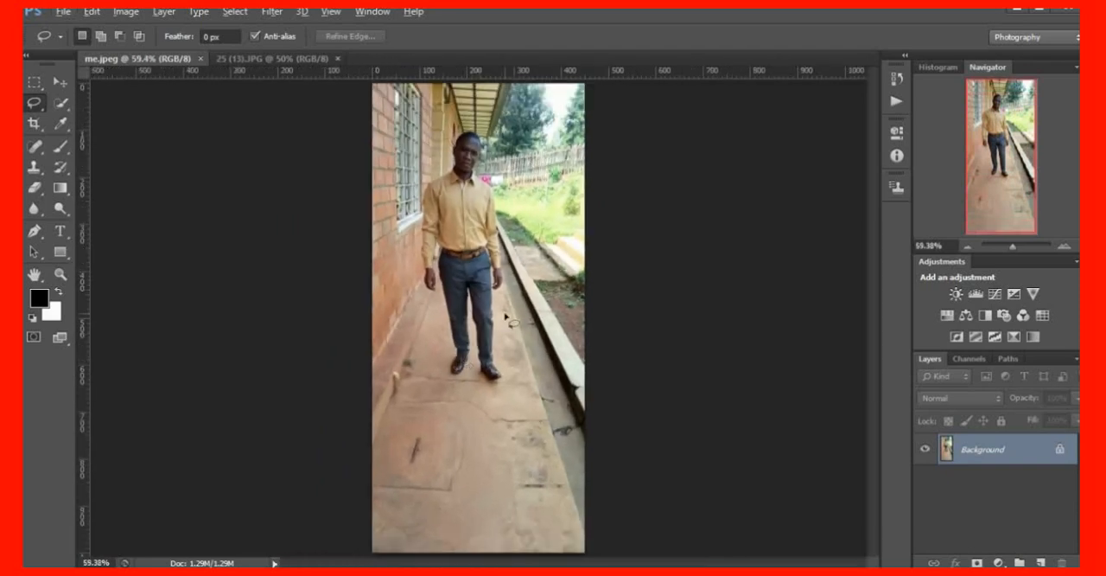
{"action": "scroll", "coordinate": [508, 319], "scroll_direction": "up", "scroll_amount": 2}
{"action": "scroll", "coordinate": [508, 320], "scroll_direction": "down", "scroll_amount": 2}
Start a crop of the garden image 25 (13).JPG with the 2:3 (4:6) aspect ratio
{"action": "left_click", "coordinate": [285, 61]}
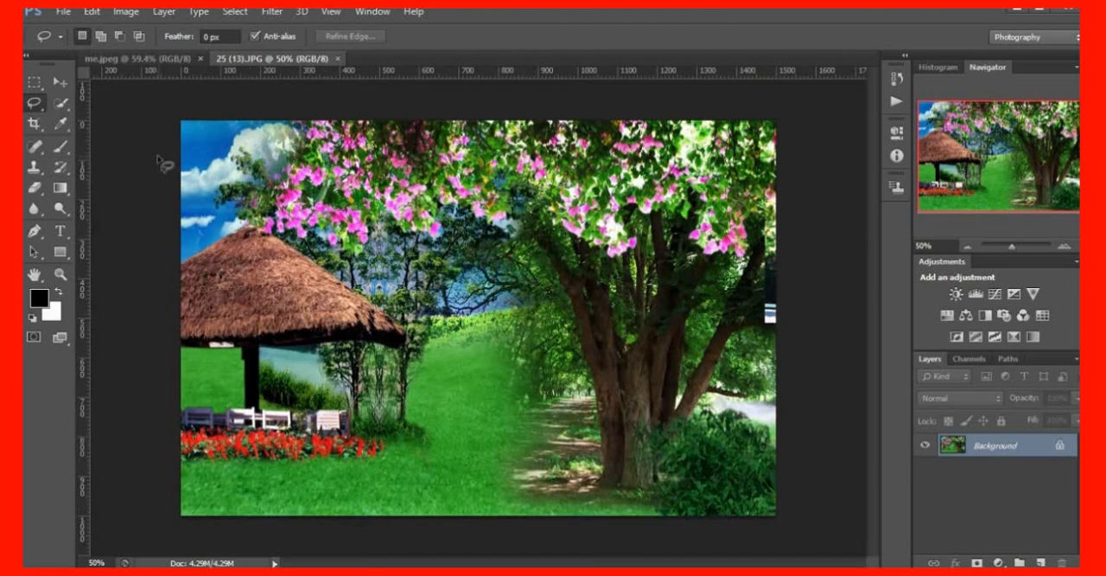
{"action": "left_click", "coordinate": [35, 126]}
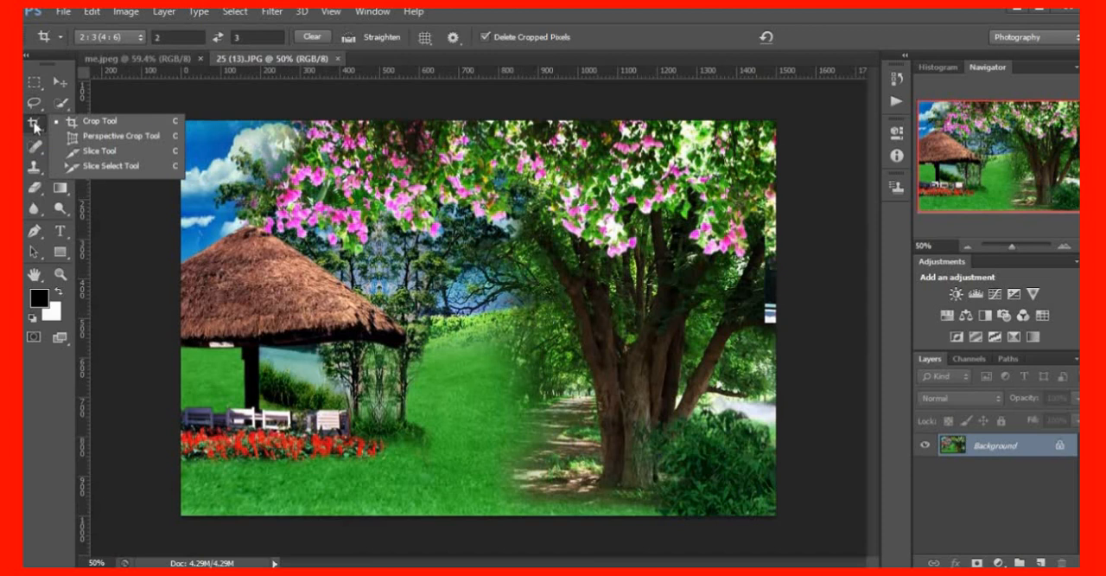
{"action": "left_click", "coordinate": [118, 123]}
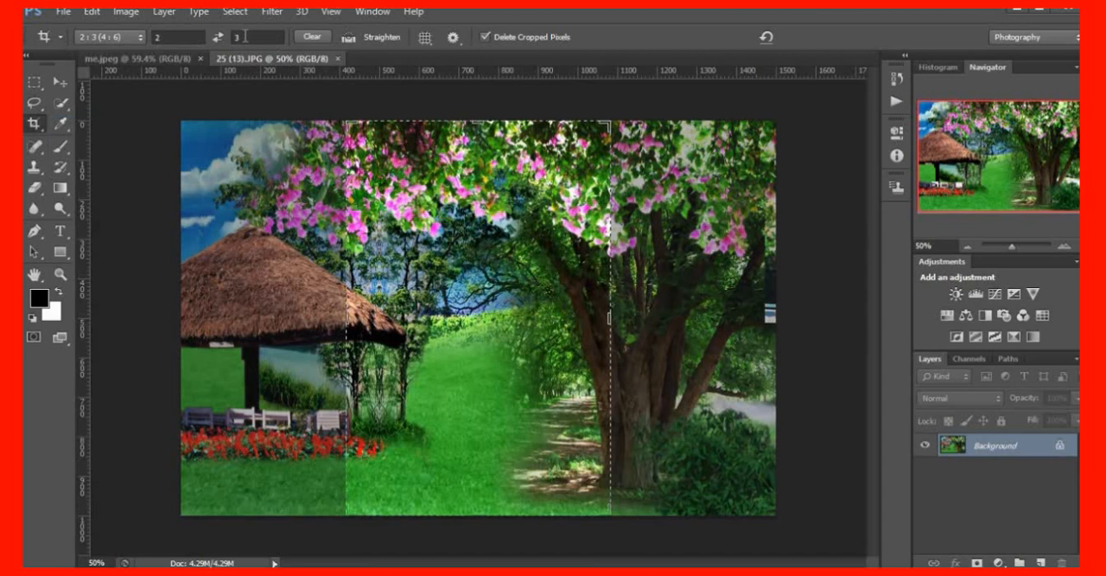
{"action": "left_click", "coordinate": [141, 40]}
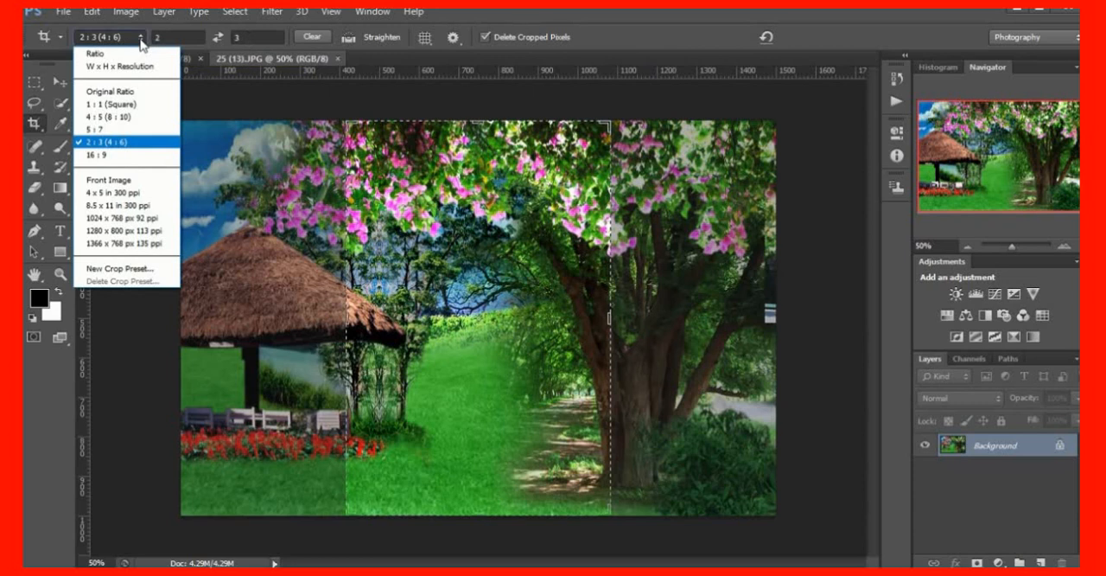
{"action": "left_click", "coordinate": [166, 40]}
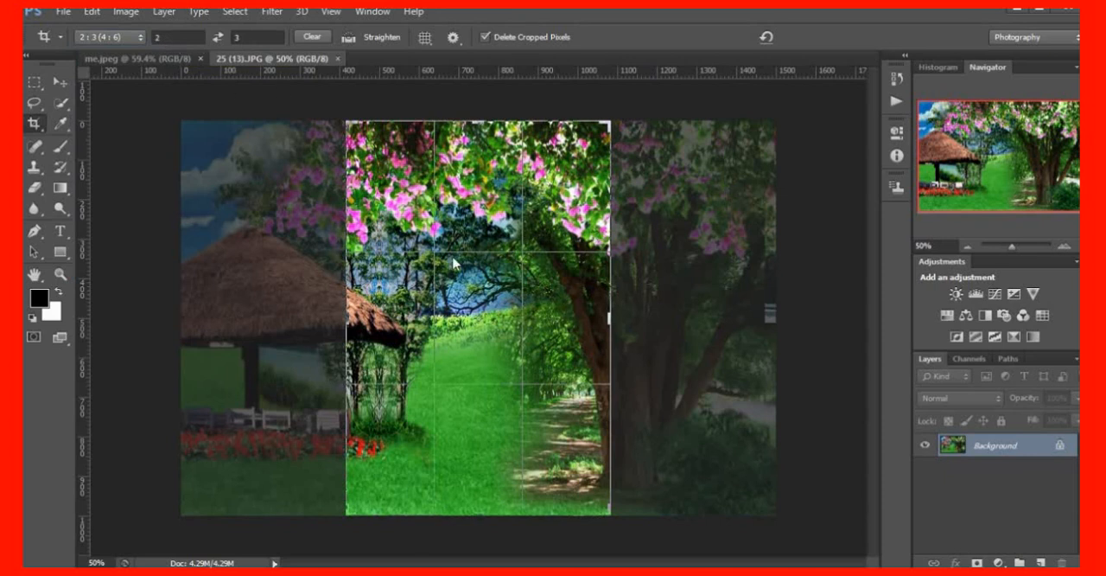
{"action": "key", "text": "Return"}
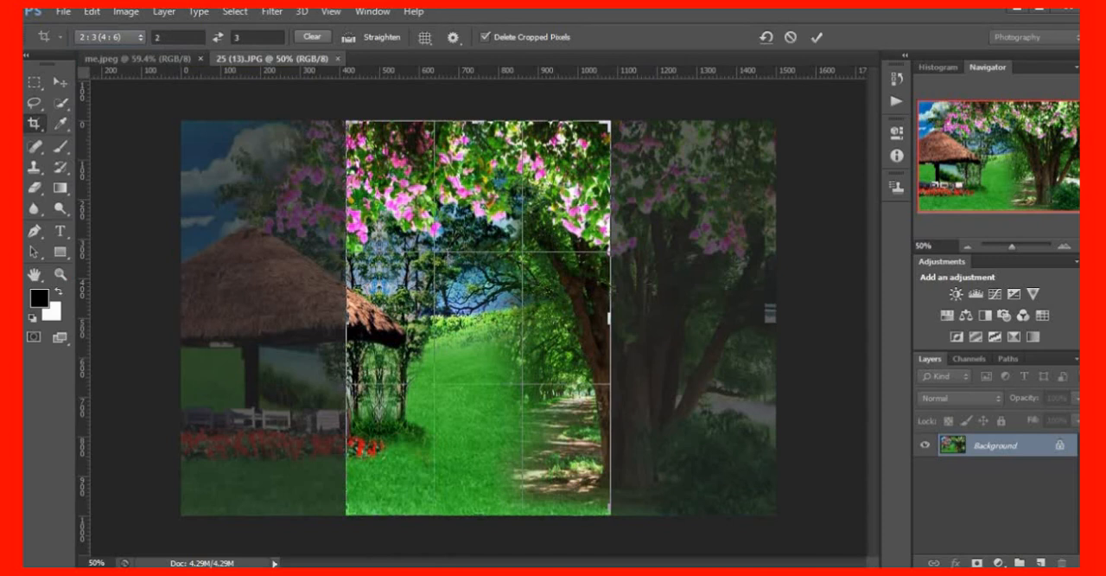
{"action": "key", "text": "Return"}
{"action": "key", "text": "Return"}
{"action": "key", "text": "Return"}
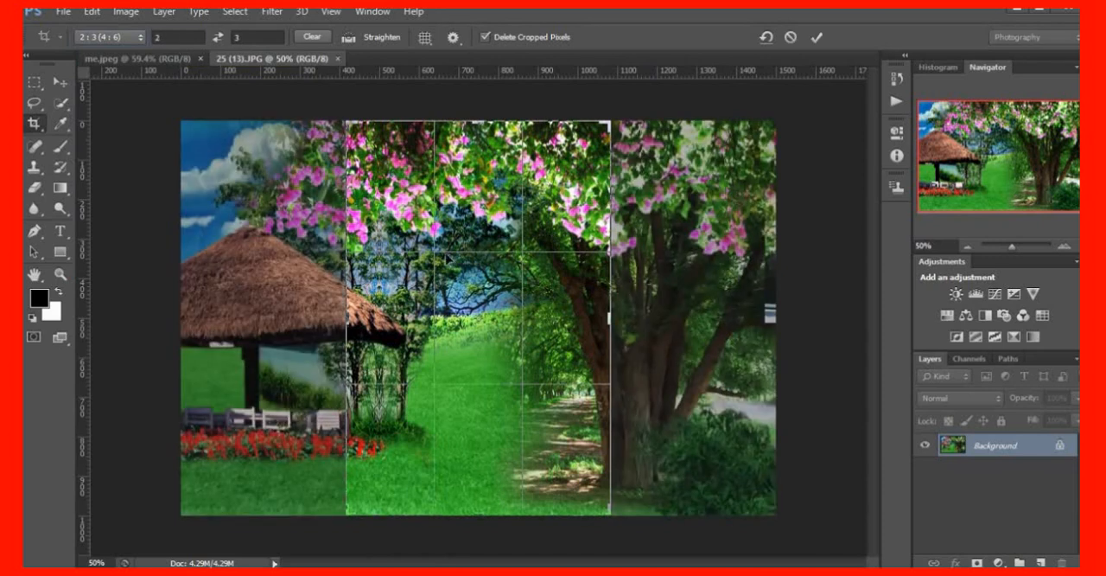
Reposition the garden image under the crop frame so it covers the thatched hut and red flower bed, and apply the crop
{"action": "left_click_drag", "start_coordinate": [448, 258], "coordinate": [510, 259]}
{"action": "left_click_drag", "start_coordinate": [508, 293], "coordinate": [676, 284]}
{"action": "left_click_drag", "start_coordinate": [610, 318], "coordinate": [612, 319]}
{"action": "mouse_move", "coordinate": [541, 320]}
{"action": "left_mouse_down"}
{"action": "mouse_move", "coordinate": [546, 305]}
{"action": "mouse_move", "coordinate": [546, 323]}
{"action": "mouse_move", "coordinate": [526, 315]}
{"action": "mouse_move", "coordinate": [548, 307]}
{"action": "mouse_move", "coordinate": [531, 304]}
{"action": "left_mouse_up"}
{"action": "left_click_drag", "start_coordinate": [718, 455], "coordinate": [718, 454]}
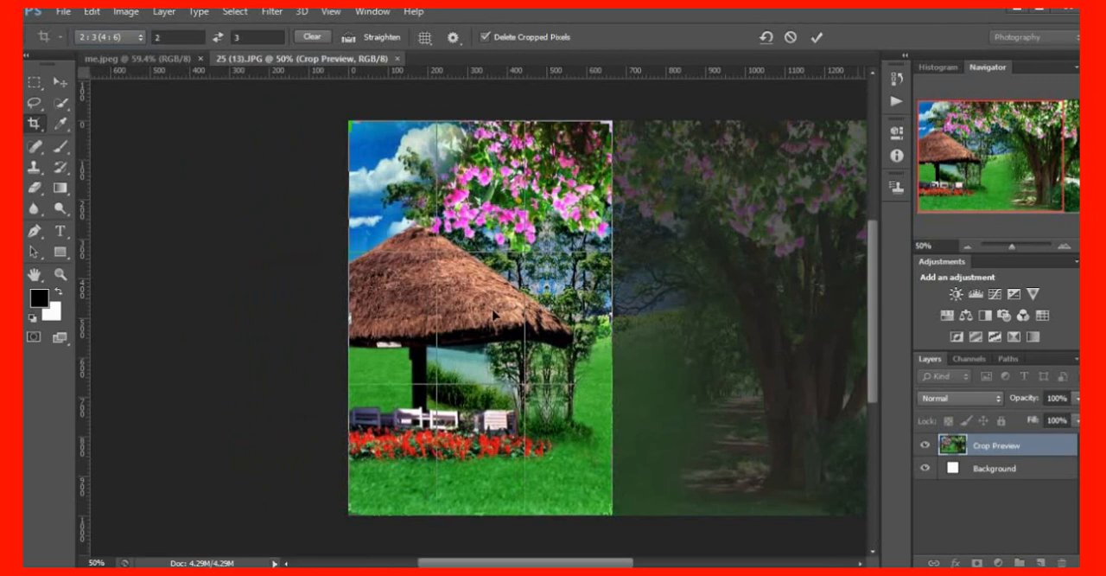
{"action": "scroll", "coordinate": [494, 314], "scroll_direction": "down", "scroll_amount": 1}
{"action": "scroll", "coordinate": [495, 315], "scroll_direction": "up", "scroll_amount": 1}
{"action": "double_click", "coordinate": [493, 300]}
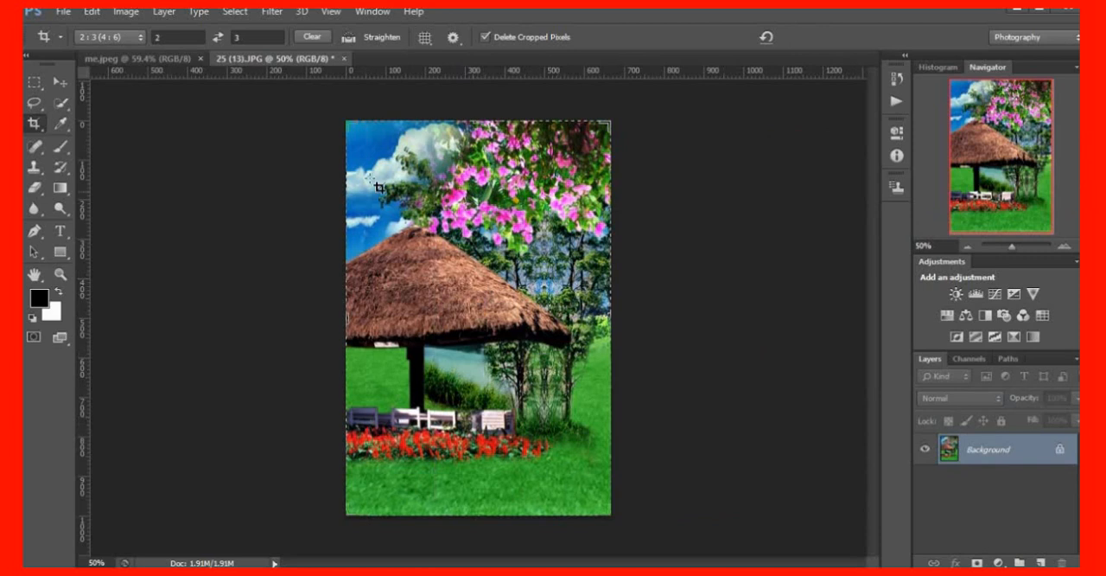
Try to crop me.jpeg around the man with the 2:3 (4:6) frame
{"action": "left_click", "coordinate": [115, 62]}
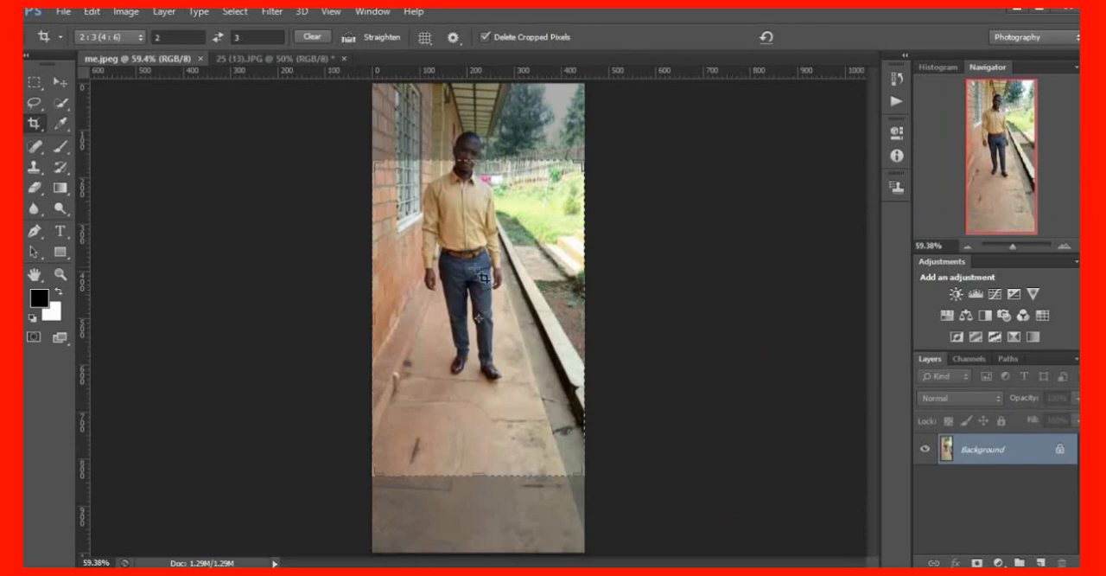
{"action": "left_click_drag", "start_coordinate": [494, 270], "coordinate": [495, 294]}
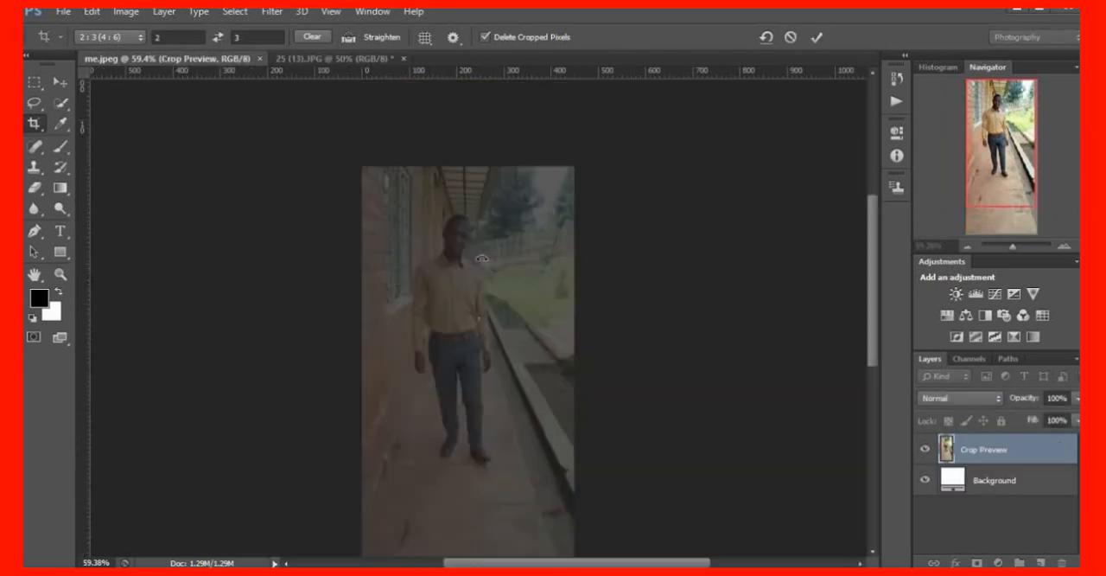
{"action": "scroll", "coordinate": [522, 288], "scroll_direction": "down", "scroll_amount": 3}
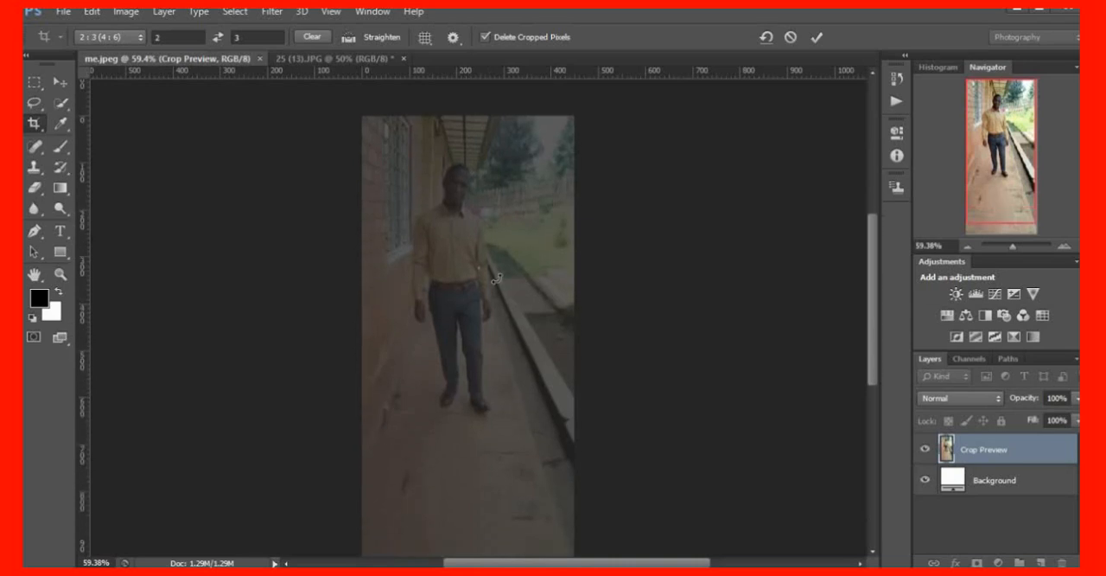
{"action": "mouse_move", "coordinate": [475, 264]}
{"action": "left_mouse_down"}
{"action": "mouse_move", "coordinate": [480, 285]}
{"action": "mouse_move", "coordinate": [489, 276]}
{"action": "left_mouse_up"}
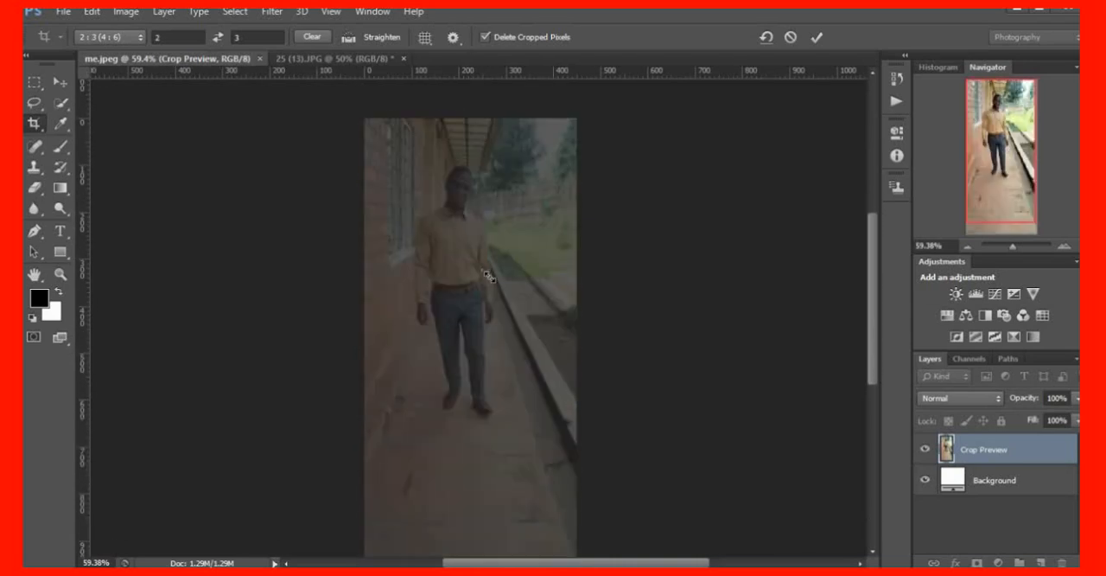
{"action": "key", "text": "Return"}
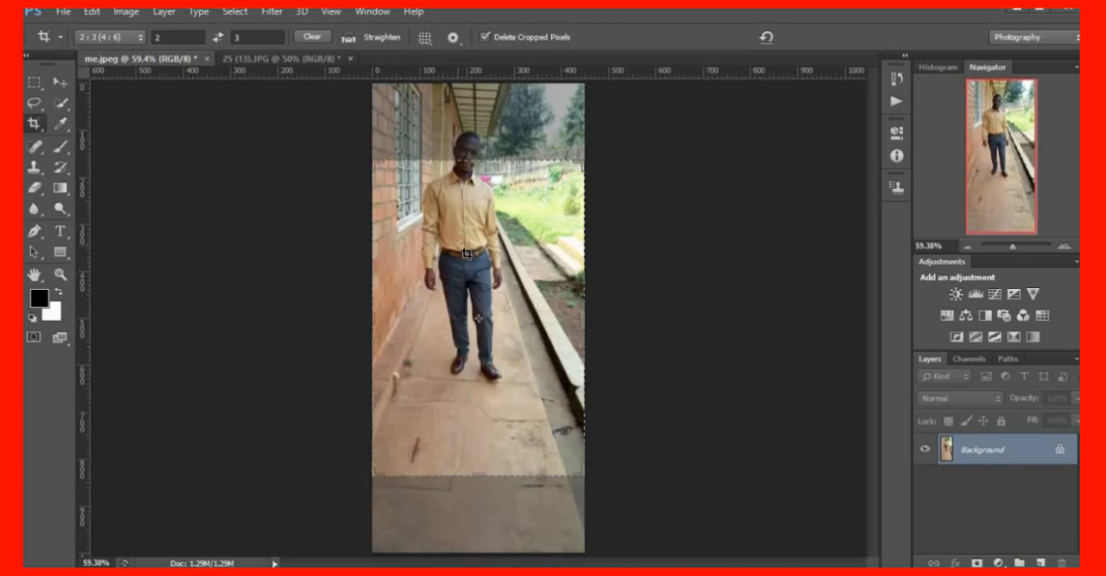
Discard the pending crop of me.jpeg and try to move the photo with the Move tool
{"action": "left_click", "coordinate": [51, 80]}
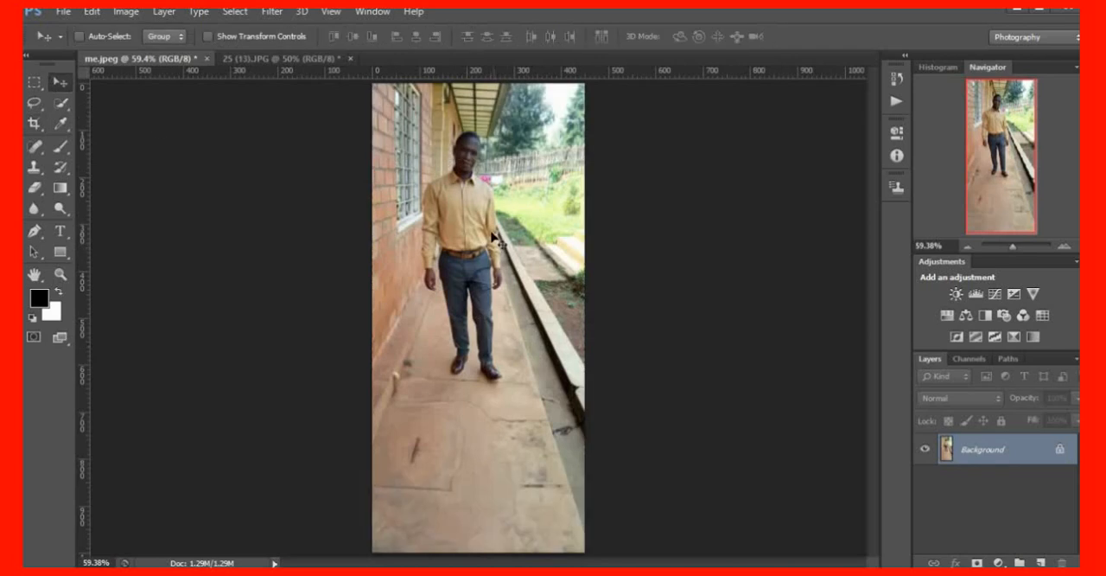
{"action": "left_click_drag", "start_coordinate": [490, 235], "coordinate": [453, 185]}
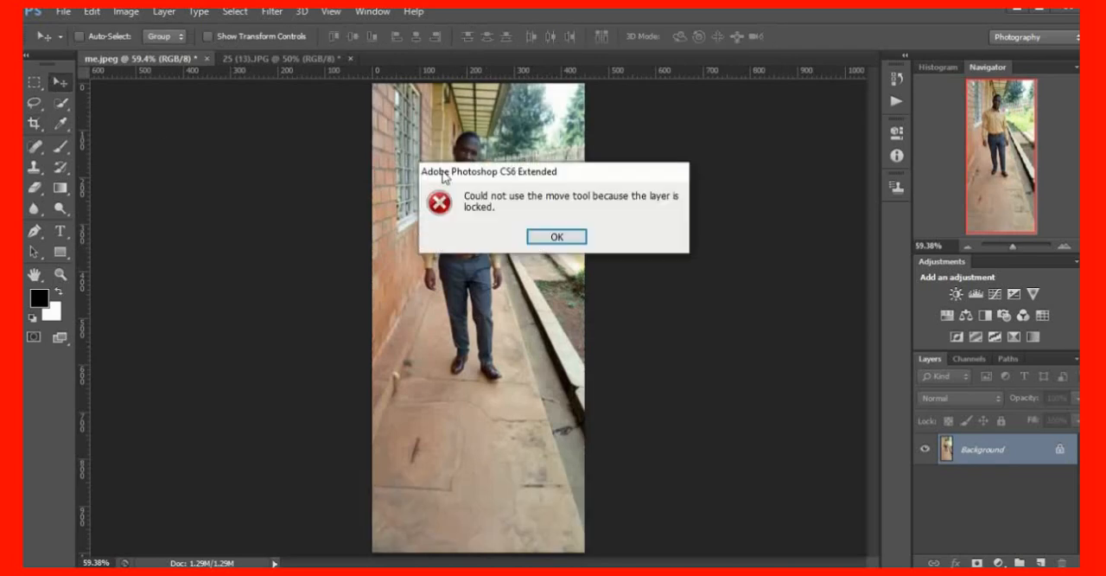
{"action": "left_click", "coordinate": [561, 235]}
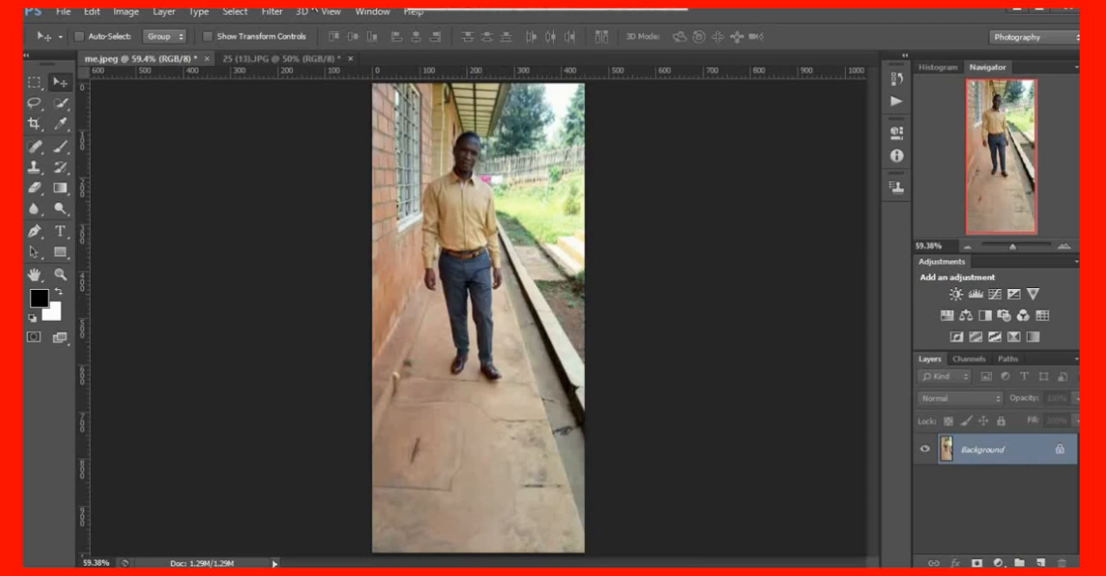
Examine the man's outline in me.jpeg from his head down to his shoes
{"action": "mouse_move", "coordinate": [441, 34]}
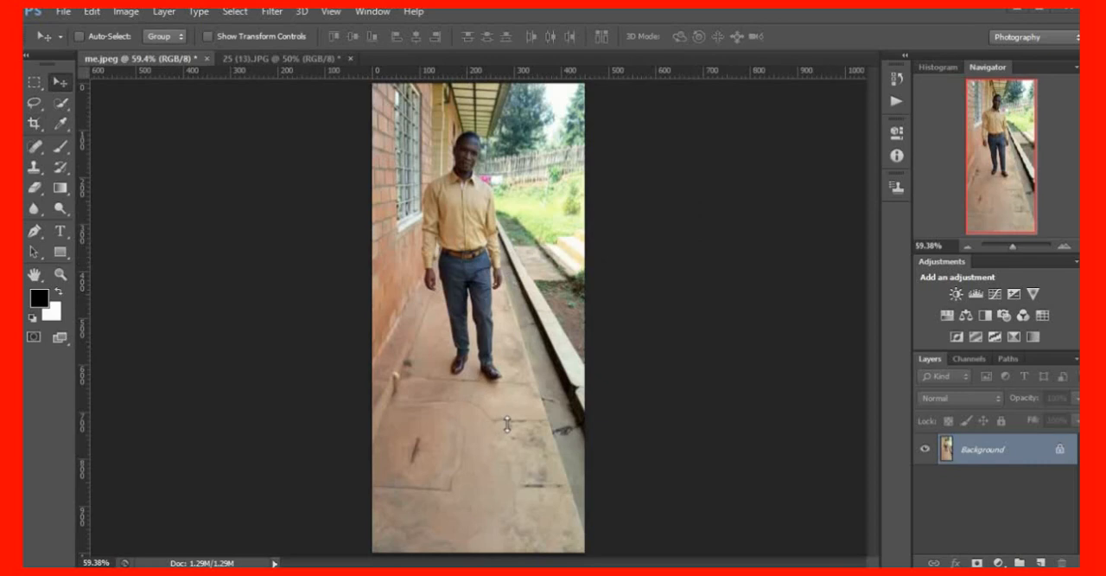
{"action": "scroll", "coordinate": [505, 424], "scroll_direction": "up", "scroll_amount": 4}
{"action": "scroll", "coordinate": [509, 422], "scroll_direction": "up", "scroll_amount": 6}
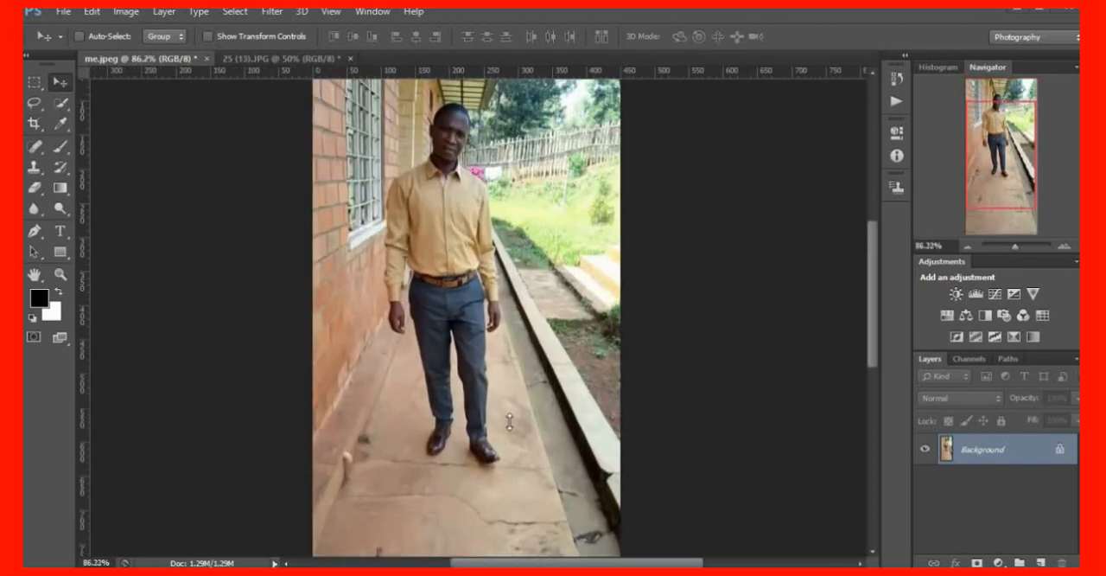
{"action": "scroll", "coordinate": [509, 422], "scroll_direction": "down", "scroll_amount": 3}
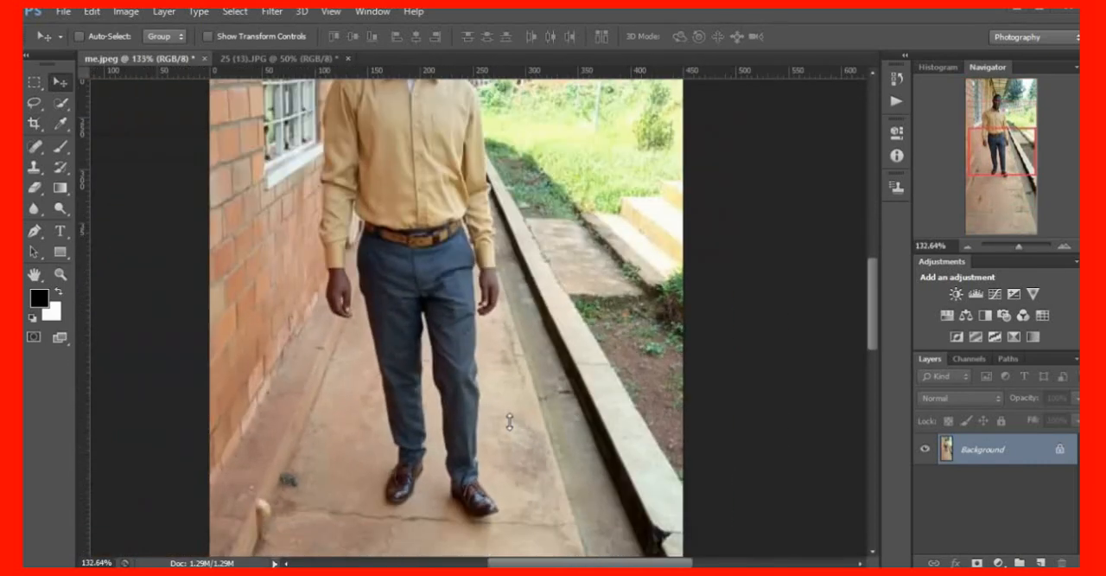
{"action": "scroll", "coordinate": [509, 422], "scroll_direction": "up", "scroll_amount": 1}
{"action": "scroll", "coordinate": [509, 421], "scroll_direction": "down", "scroll_amount": 2}
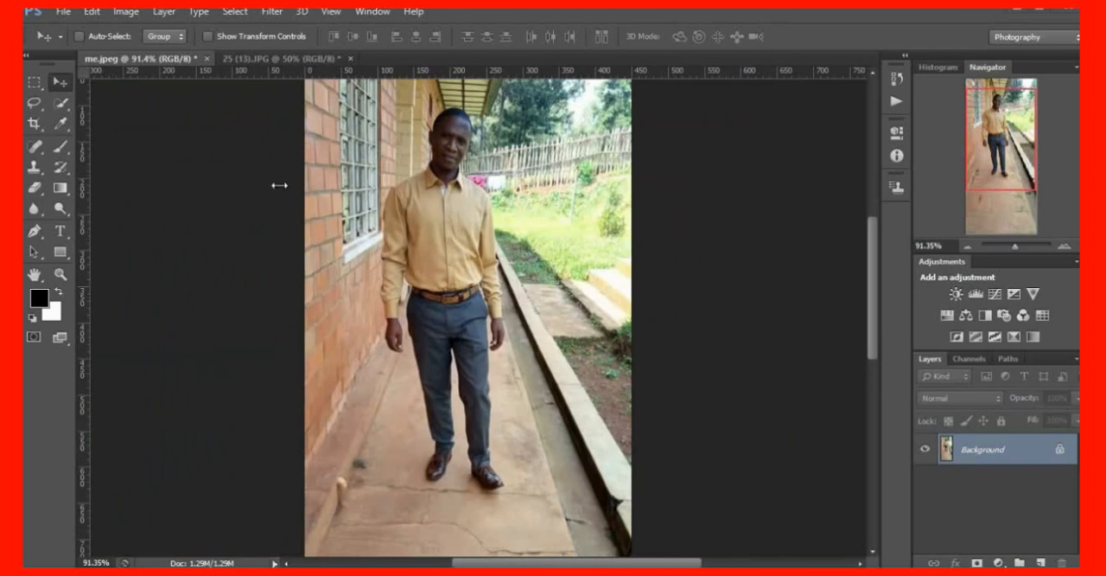
{"action": "scroll", "coordinate": [446, 263], "scroll_direction": "down", "scroll_amount": 1}
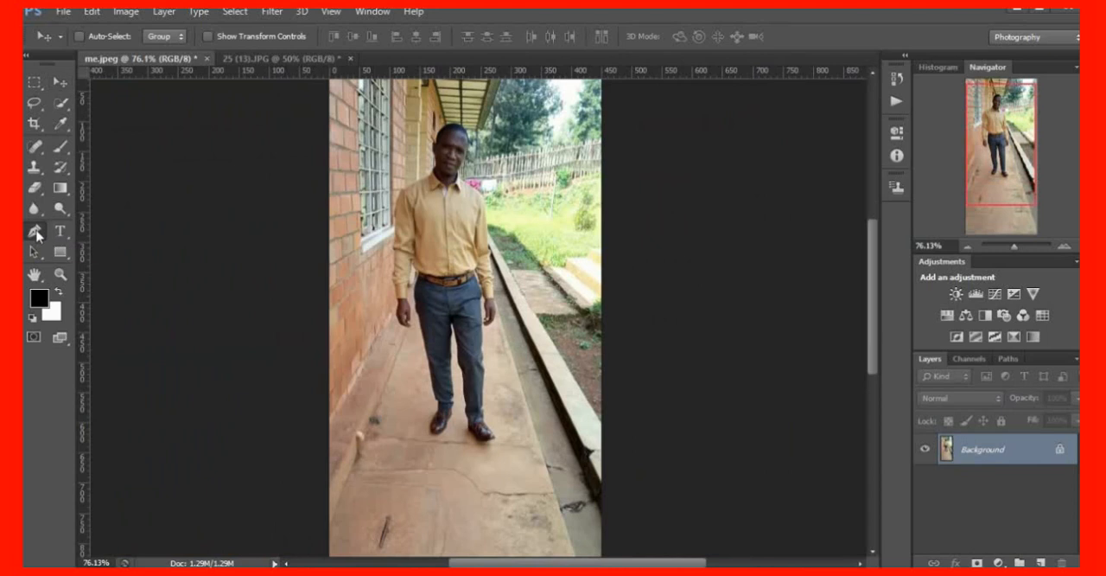
Start a Pen tool path at the toe of the man's right shoe, on the left side of the photo
{"action": "left_click_drag", "start_coordinate": [37, 235], "coordinate": [125, 231]}
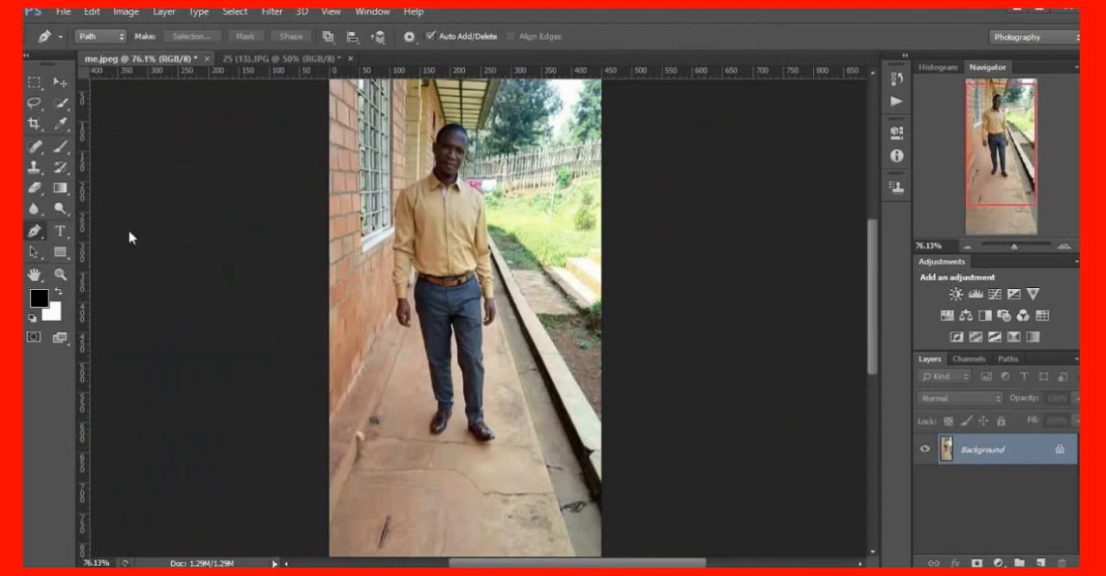
{"action": "scroll", "coordinate": [409, 377], "scroll_direction": "up", "scroll_amount": 2}
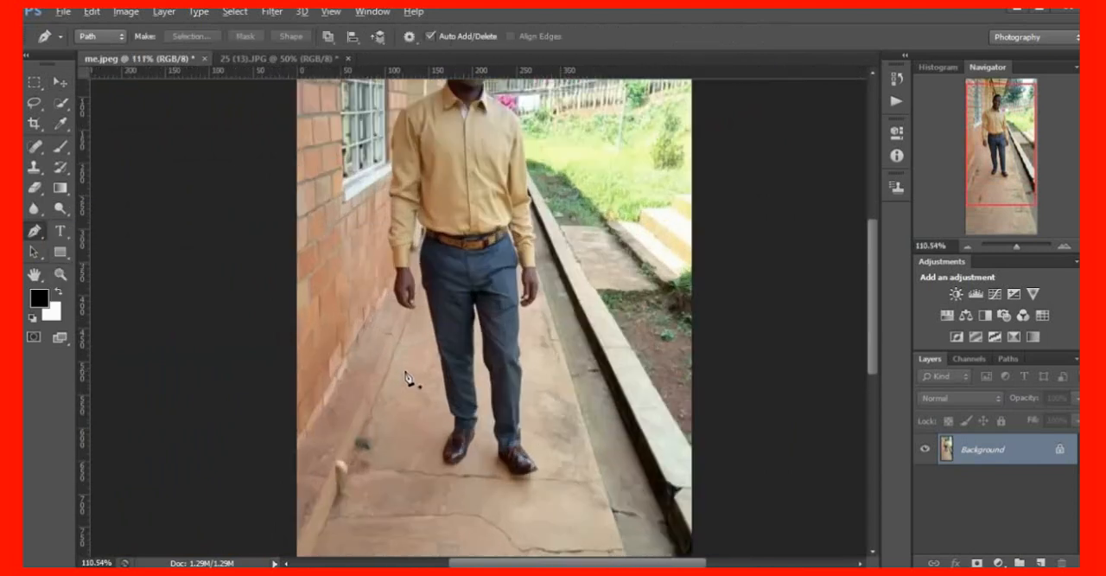
{"action": "scroll", "coordinate": [409, 377], "scroll_direction": "up", "scroll_amount": 3}
{"action": "scroll", "coordinate": [415, 378], "scroll_direction": "up", "scroll_amount": 3}
{"action": "scroll", "coordinate": [514, 455], "scroll_direction": "down", "scroll_amount": 8}
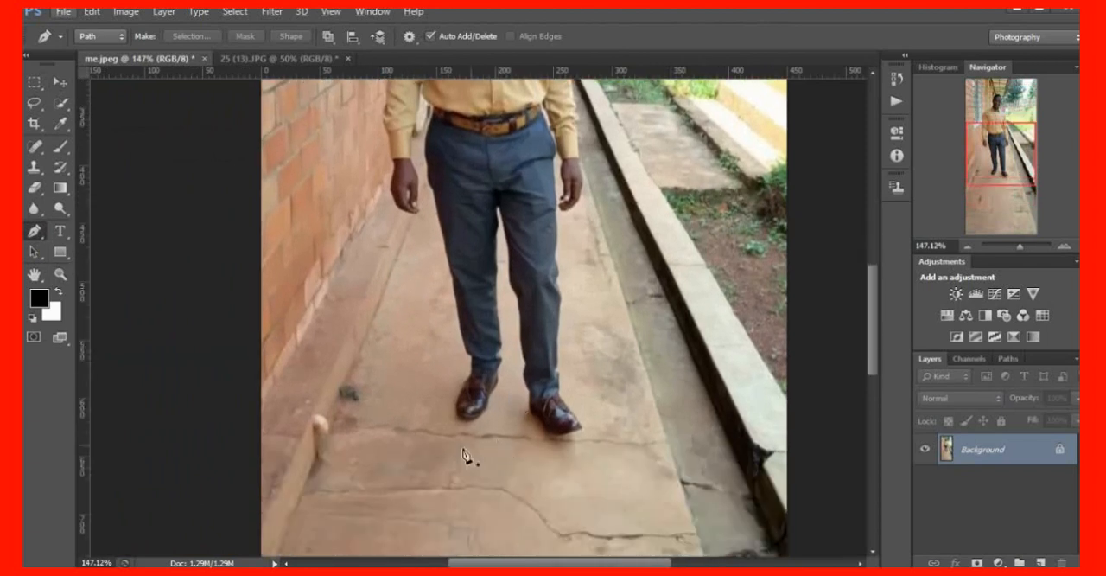
{"action": "scroll", "coordinate": [467, 458], "scroll_direction": "down", "scroll_amount": 2}
{"action": "scroll", "coordinate": [464, 413], "scroll_direction": "down", "scroll_amount": 6}
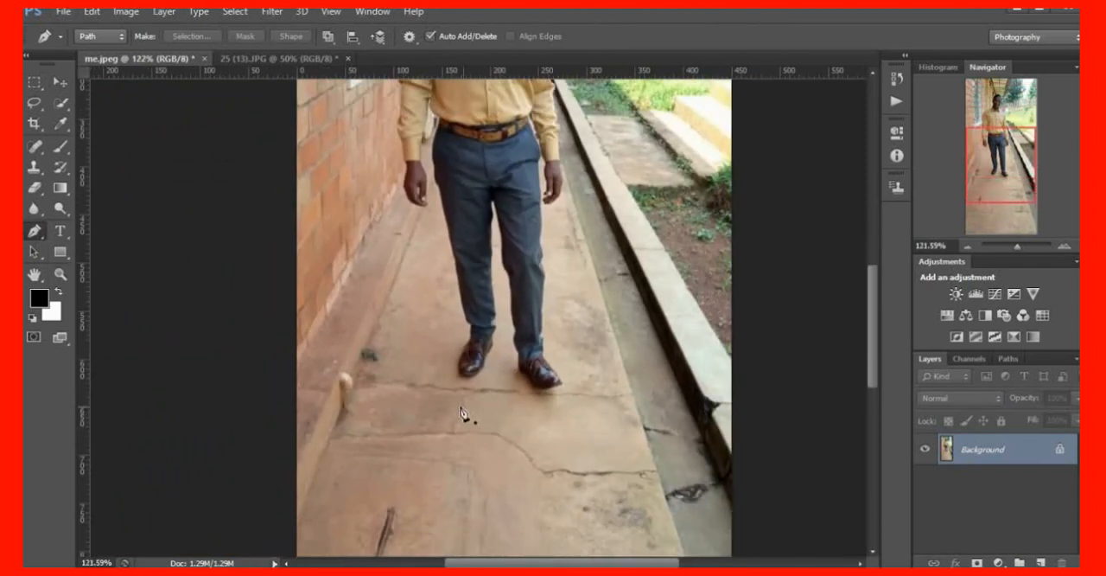
{"action": "scroll", "coordinate": [423, 419], "scroll_direction": "up", "scroll_amount": 6}
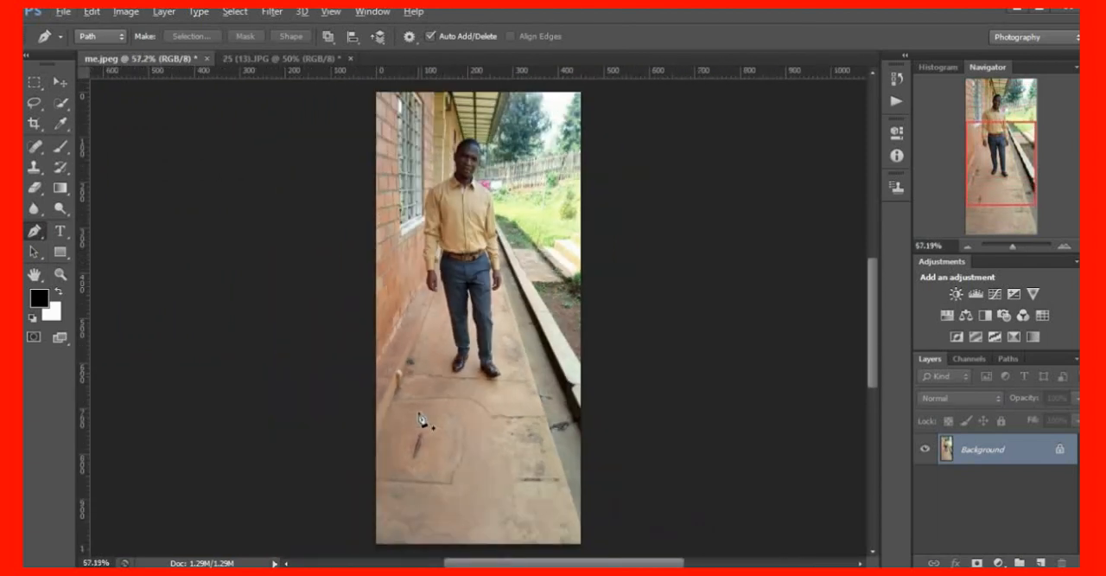
{"action": "scroll", "coordinate": [424, 419], "scroll_direction": "up", "scroll_amount": 2}
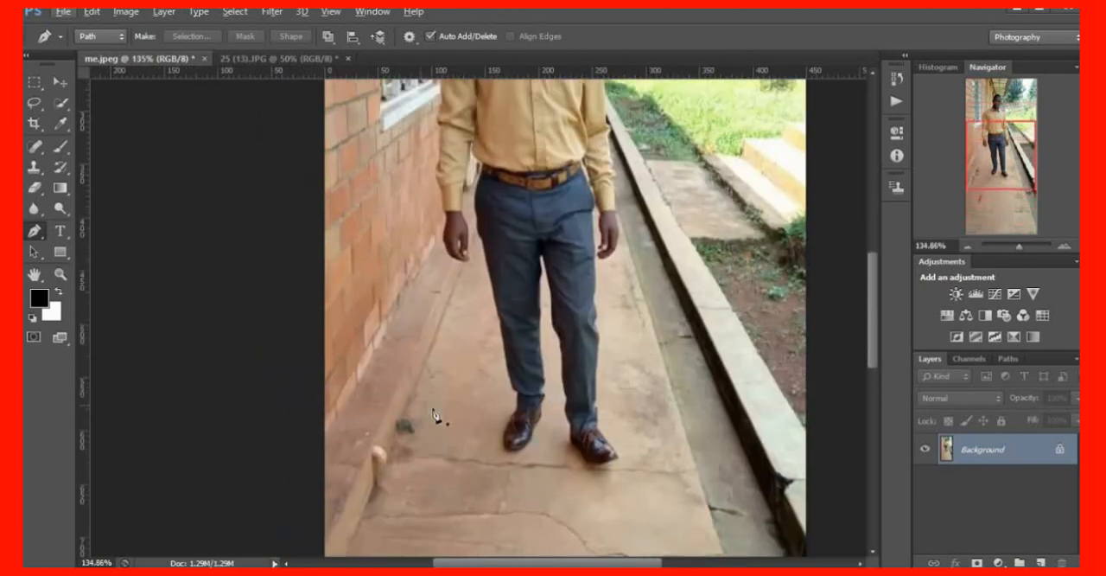
{"action": "scroll", "coordinate": [531, 449], "scroll_direction": "up", "scroll_amount": 6}
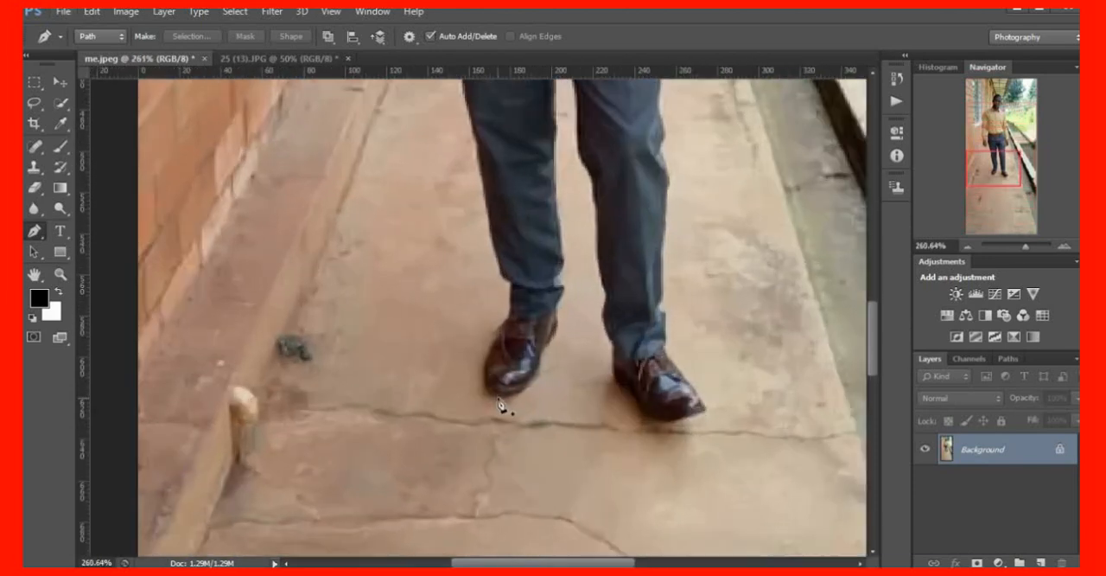
{"action": "scroll", "coordinate": [500, 405], "scroll_direction": "up", "scroll_amount": 5}
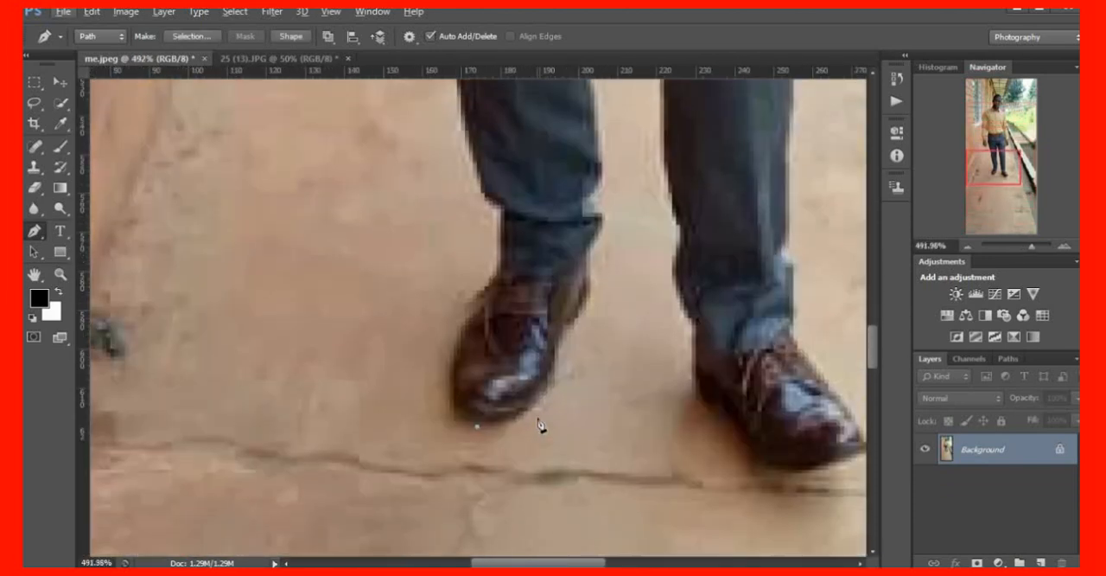
Trace the path along the outer edge of the man's right shoe and up the ankle to the trouser cuff
{"action": "scroll", "coordinate": [541, 425], "scroll_direction": "down", "scroll_amount": 1}
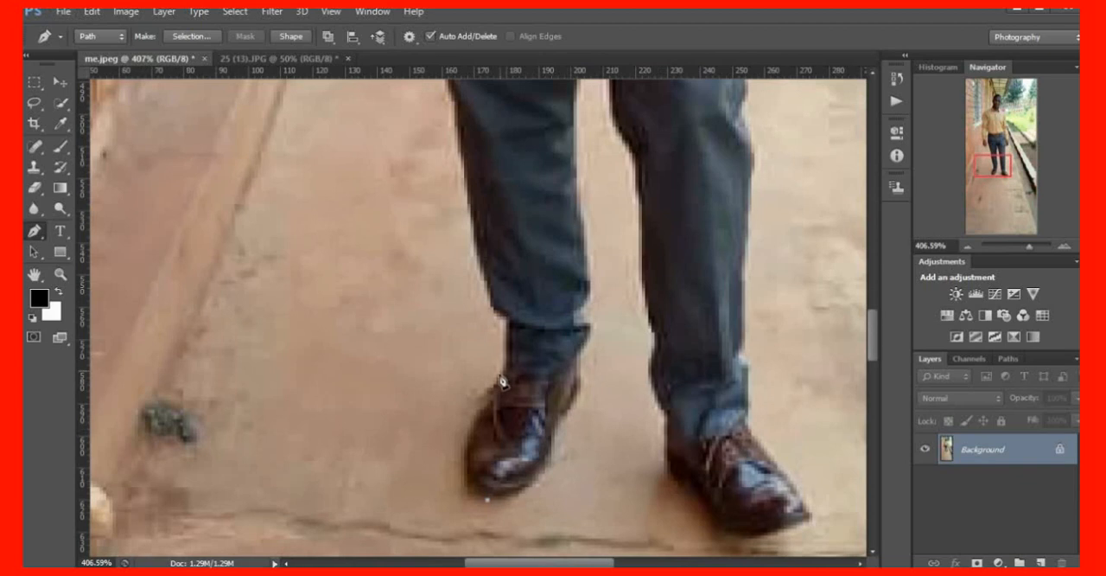
{"action": "left_click_drag", "start_coordinate": [490, 397], "coordinate": [537, 321]}
{"action": "left_click", "coordinate": [491, 398], "text": "alt"}
{"action": "scroll", "coordinate": [511, 439], "scroll_direction": "up", "scroll_amount": 1}
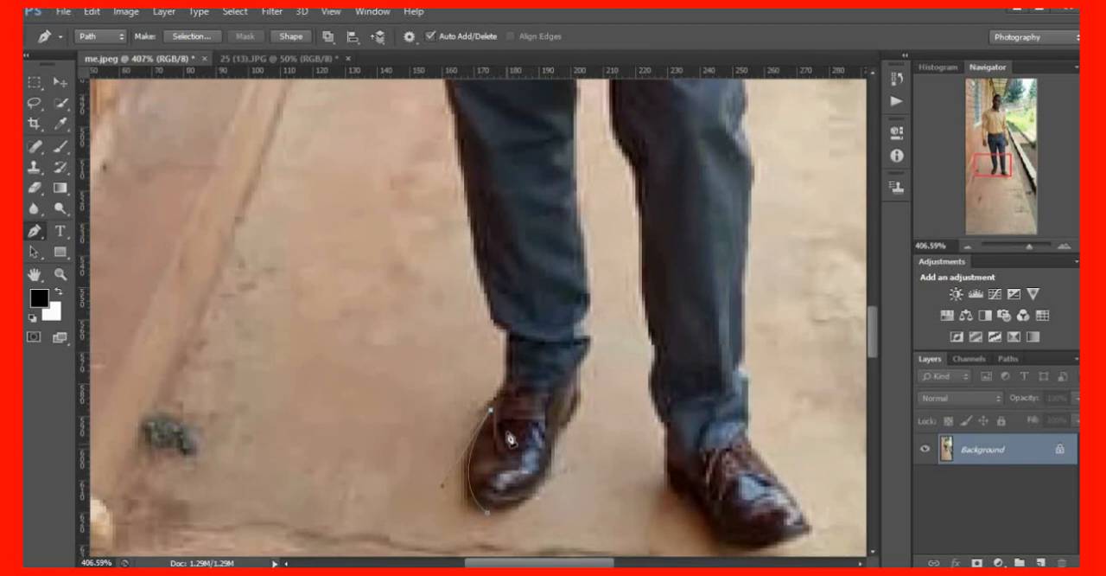
{"action": "scroll", "coordinate": [511, 439], "scroll_direction": "up", "scroll_amount": 2}
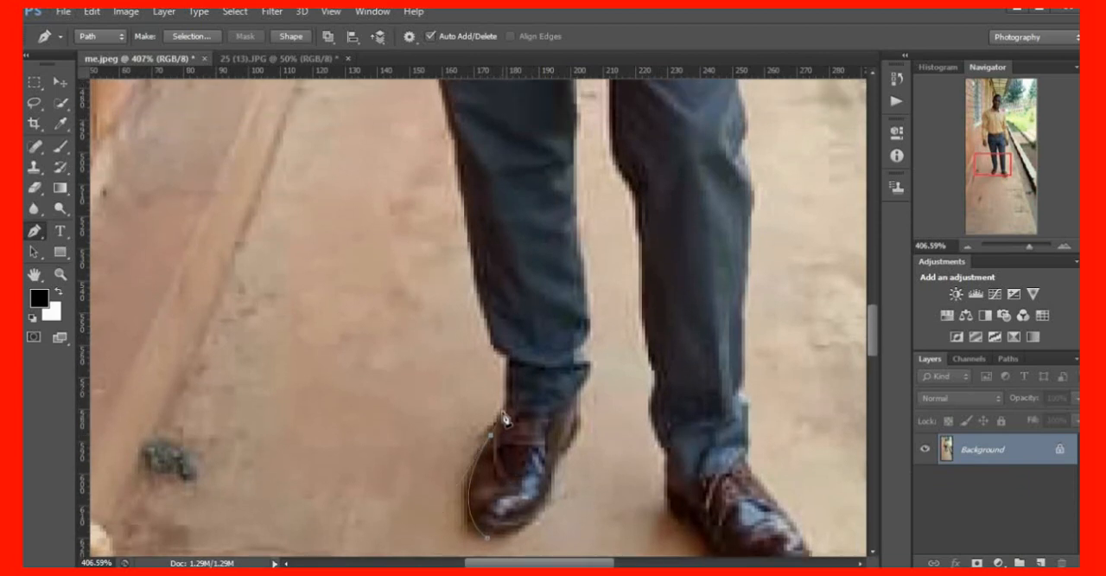
{"action": "scroll", "coordinate": [518, 440], "scroll_direction": "up", "scroll_amount": 1}
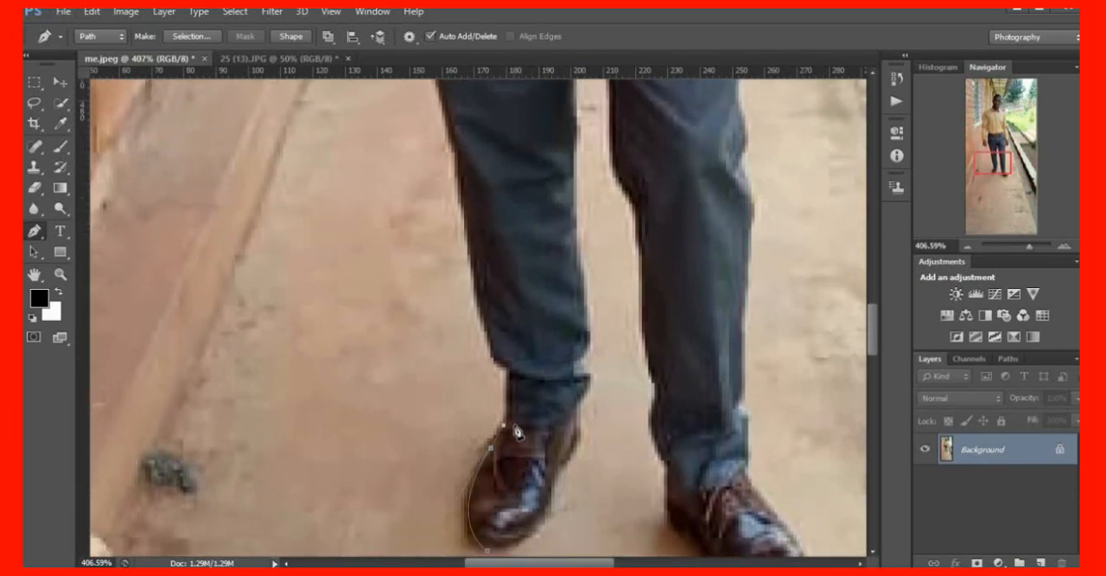
{"action": "scroll", "coordinate": [516, 432], "scroll_direction": "down", "scroll_amount": 2}
{"action": "scroll", "coordinate": [506, 382], "scroll_direction": "up", "scroll_amount": 1}
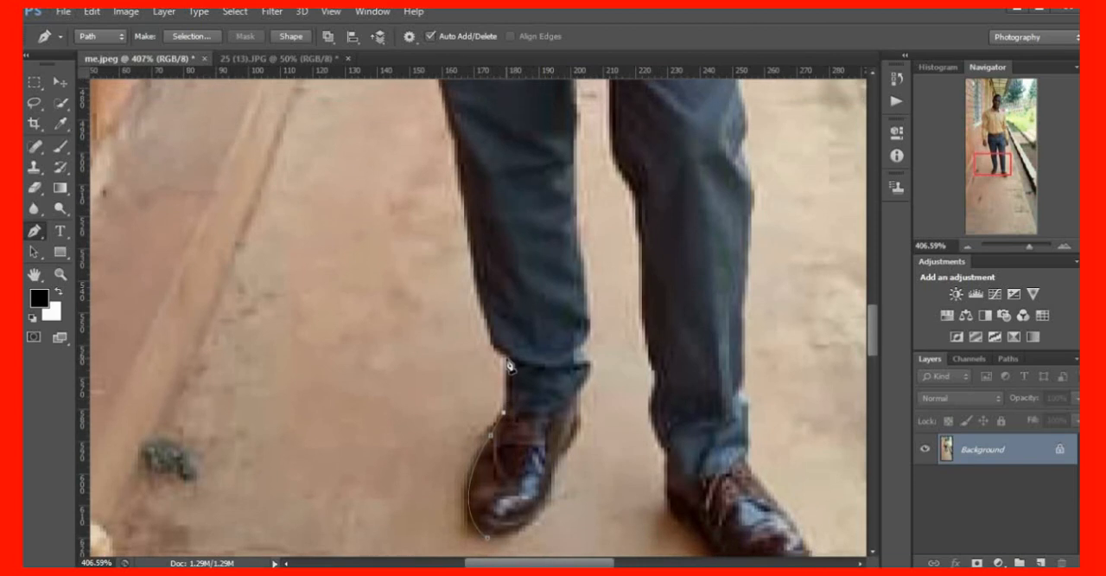
{"action": "left_click", "coordinate": [510, 409]}
{"action": "left_click", "coordinate": [510, 356]}
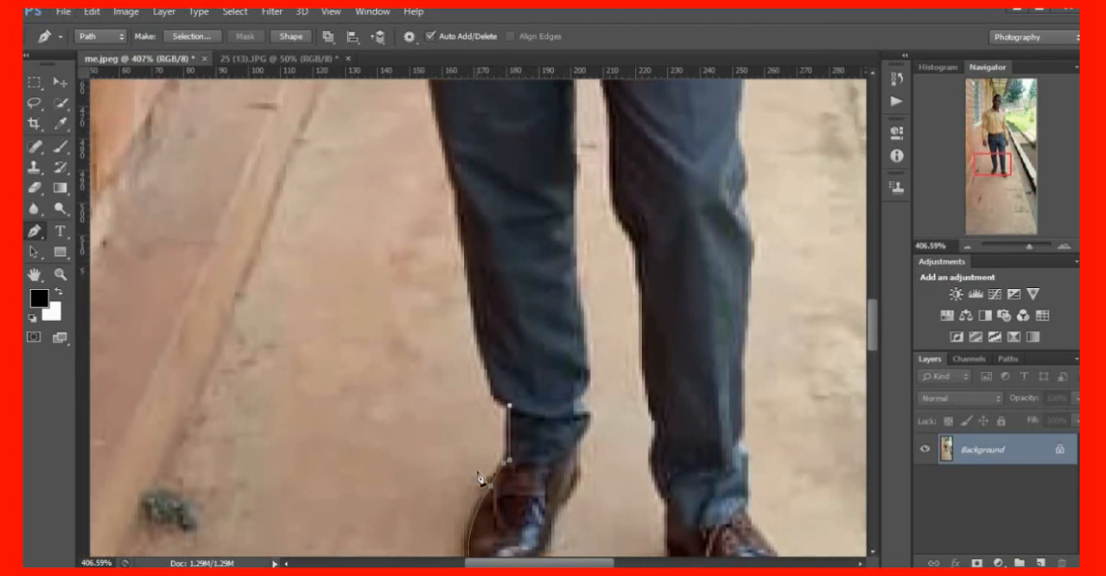
Continue the path up the outer edge of the man's right trouser leg to the upper thigh
{"action": "scroll", "coordinate": [455, 305], "scroll_direction": "up", "scroll_amount": 5}
{"action": "left_click_drag", "start_coordinate": [470, 315], "coordinate": [459, 205]}
{"action": "left_click", "coordinate": [473, 321]}
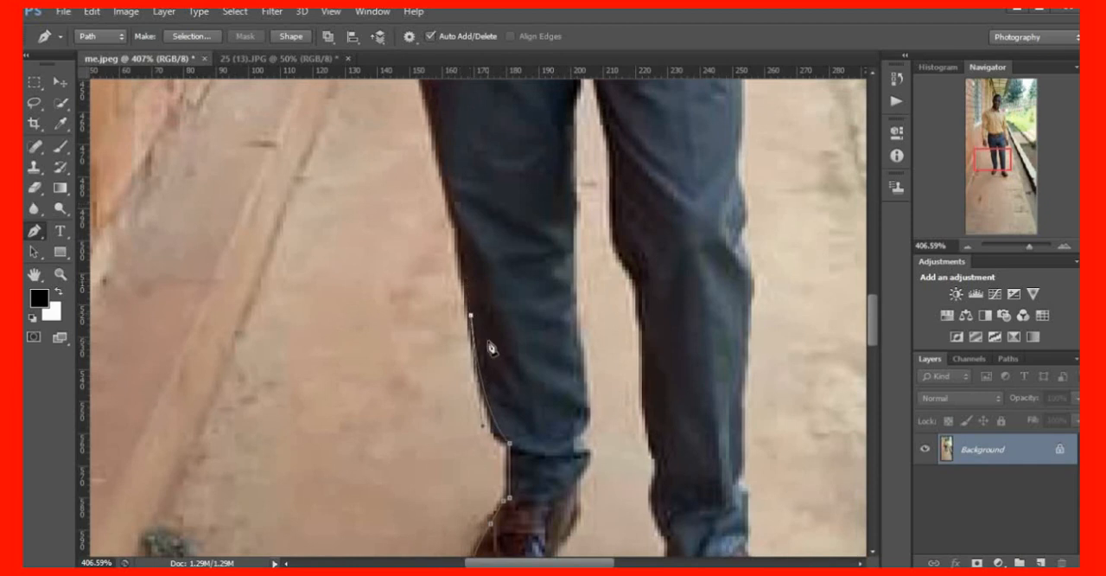
{"action": "scroll", "coordinate": [486, 345], "scroll_direction": "up", "scroll_amount": 6}
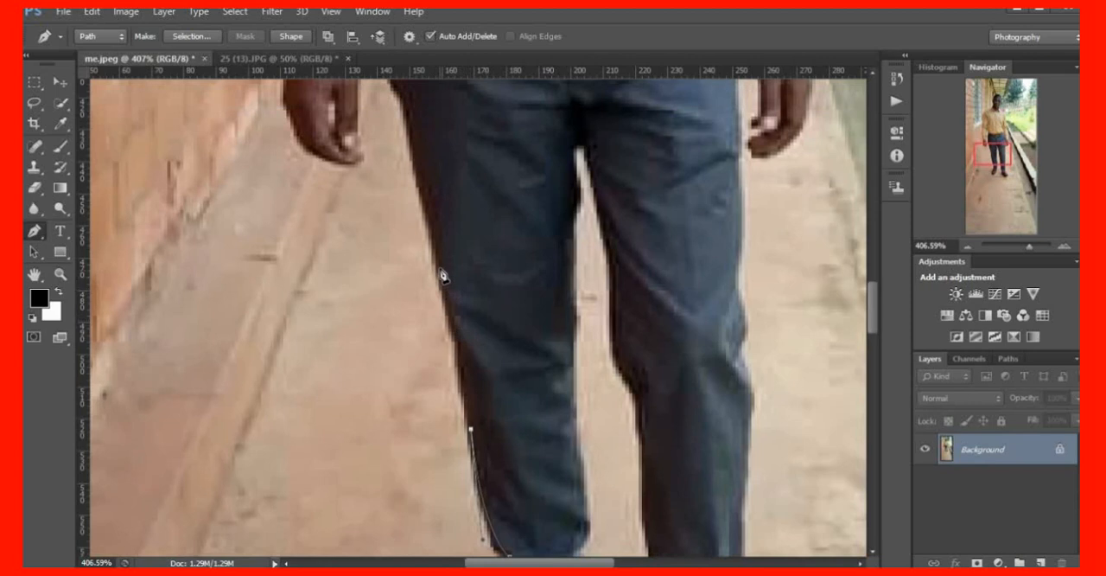
{"action": "left_click_drag", "start_coordinate": [439, 260], "coordinate": [418, 198]}
{"action": "scroll", "coordinate": [441, 269], "scroll_direction": "up", "scroll_amount": 8}
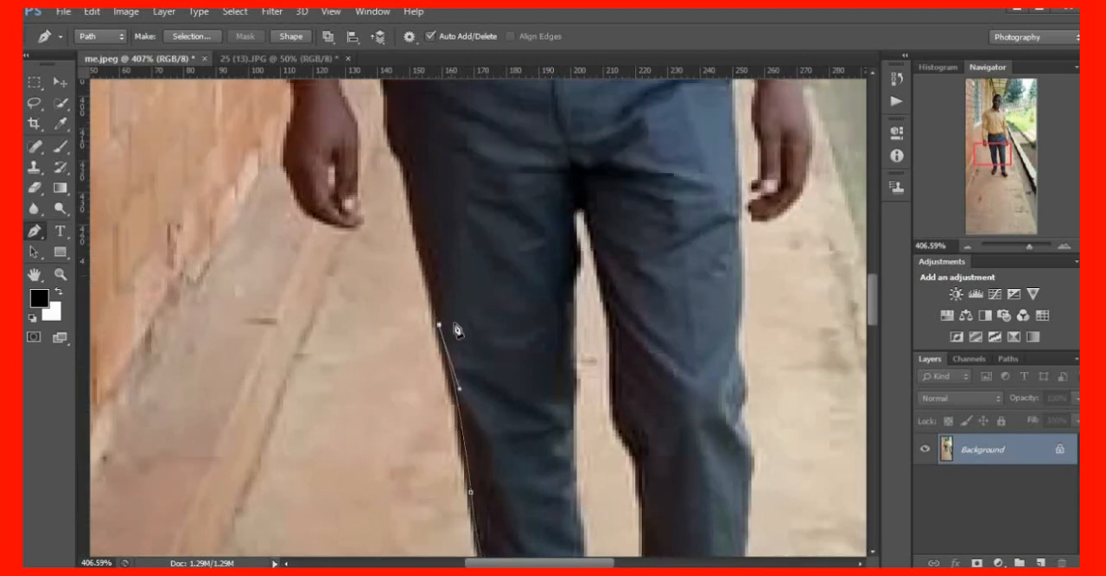
{"action": "left_click_drag", "start_coordinate": [396, 229], "coordinate": [381, 196]}
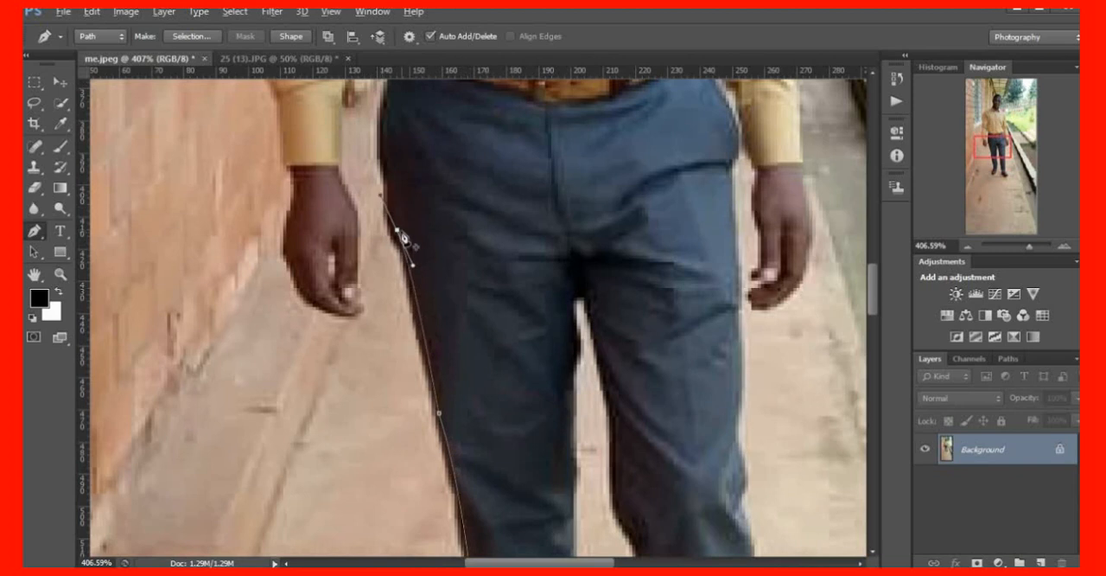
{"action": "left_click", "coordinate": [396, 228]}
Extend the path around the right hip to the belt and up the shirt's side to where it meets the sleeve
{"action": "scroll", "coordinate": [420, 328], "scroll_direction": "up", "scroll_amount": 6}
{"action": "left_click_drag", "start_coordinate": [401, 177], "coordinate": [420, 134]}
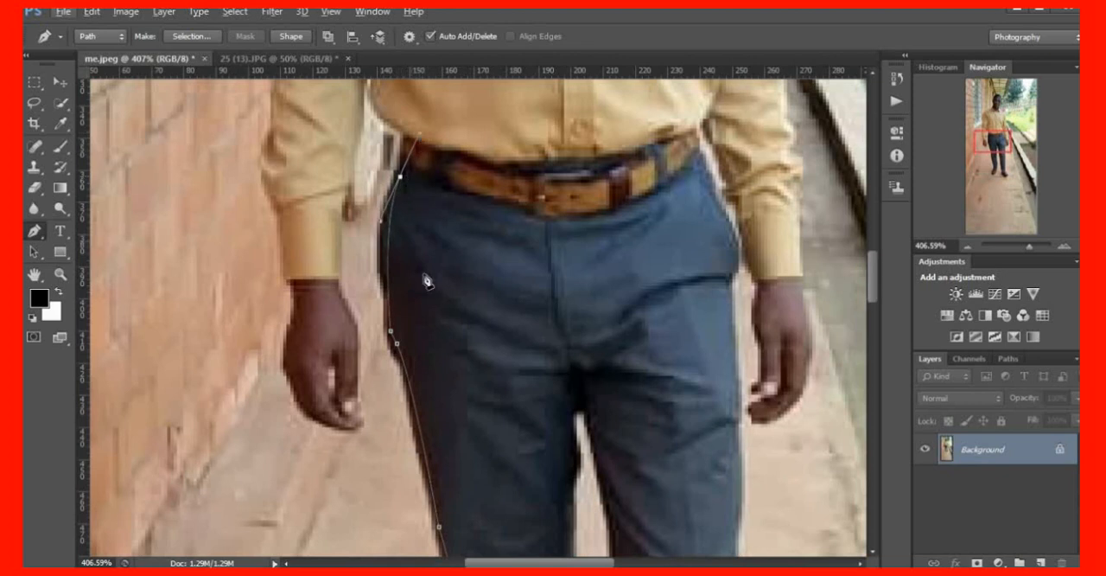
{"action": "scroll", "coordinate": [456, 278], "scroll_direction": "down", "scroll_amount": 2}
{"action": "scroll", "coordinate": [451, 271], "scroll_direction": "up", "scroll_amount": 2}
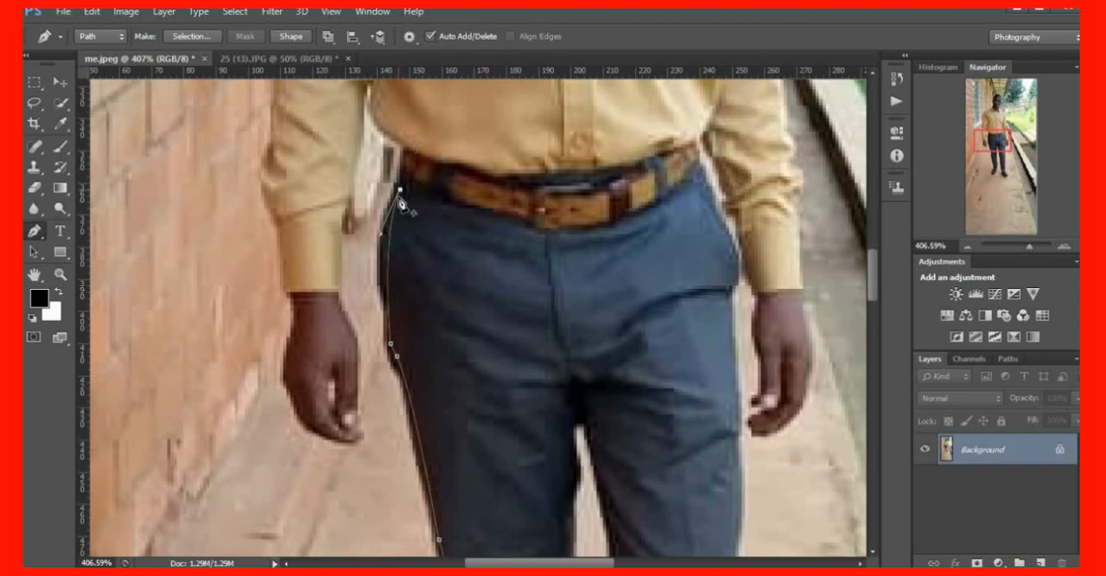
{"action": "scroll", "coordinate": [403, 192], "scroll_direction": "up", "scroll_amount": 3}
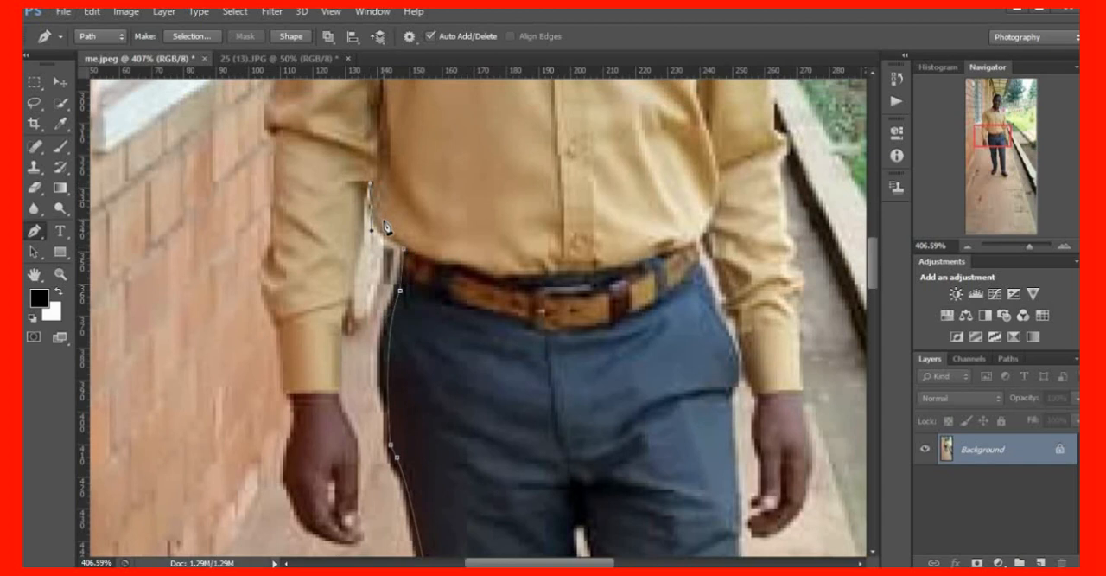
{"action": "left_click", "coordinate": [371, 179]}
Trace the path down the inner edge of the right sleeve and cuff to the wrist
{"action": "left_click", "coordinate": [356, 281]}
{"action": "left_click", "coordinate": [345, 331]}
{"action": "left_click_drag", "start_coordinate": [343, 395], "coordinate": [343, 414]}
{"action": "scroll", "coordinate": [344, 393], "scroll_direction": "down", "scroll_amount": 3}
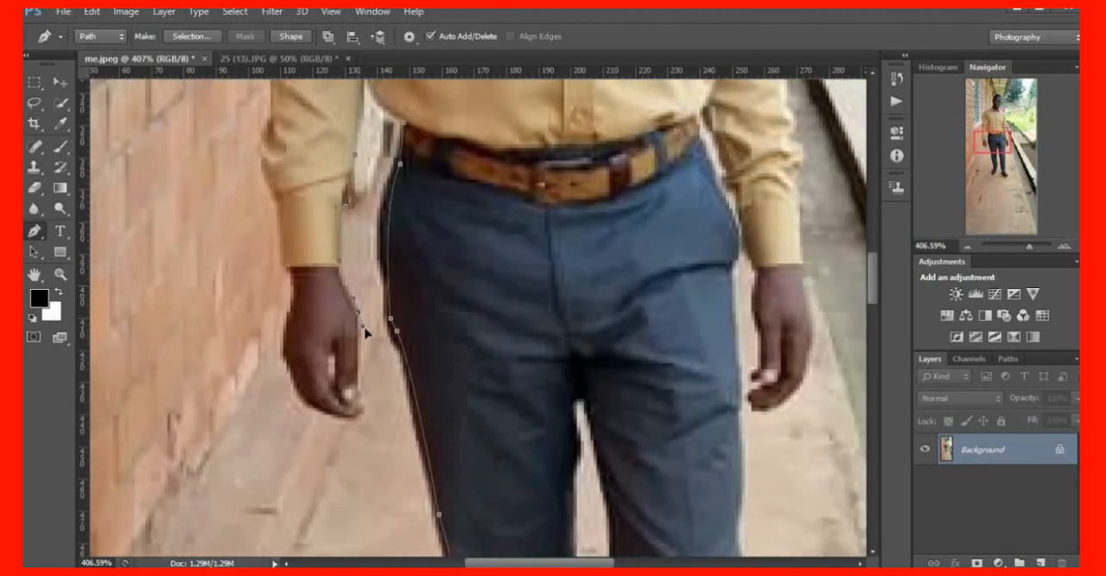
Trace the path around the man's right hand, past the fingertips and back up to the outer edge of the cuff
{"action": "left_click_drag", "start_coordinate": [366, 332], "coordinate": [392, 343]}
{"action": "left_click", "coordinate": [360, 316], "text": "alt"}
{"action": "left_click", "coordinate": [352, 406], "text": "alt"}
{"action": "left_click_drag", "start_coordinate": [348, 420], "coordinate": [321, 427]}
{"action": "left_click_drag", "start_coordinate": [282, 362], "coordinate": [262, 315]}
{"action": "left_click", "coordinate": [294, 315]}
{"action": "left_click", "coordinate": [289, 268]}
Continue the path up the outer edge of the right sleeve from the cuff to just above the elbow fold
{"action": "scroll", "coordinate": [299, 324], "scroll_direction": "up", "scroll_amount": 5}
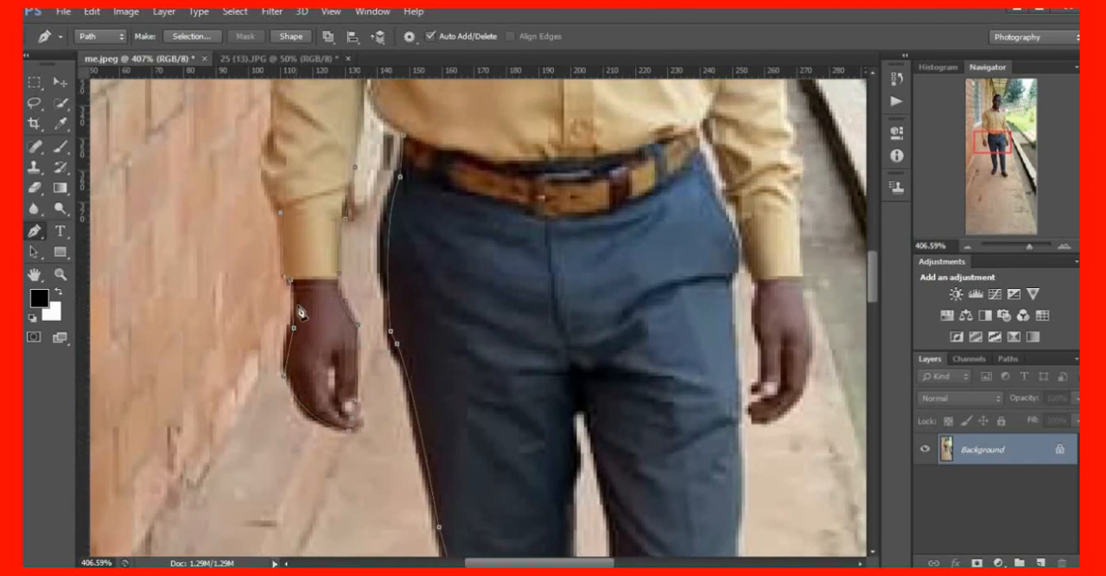
{"action": "scroll", "coordinate": [298, 363], "scroll_direction": "up", "scroll_amount": 1}
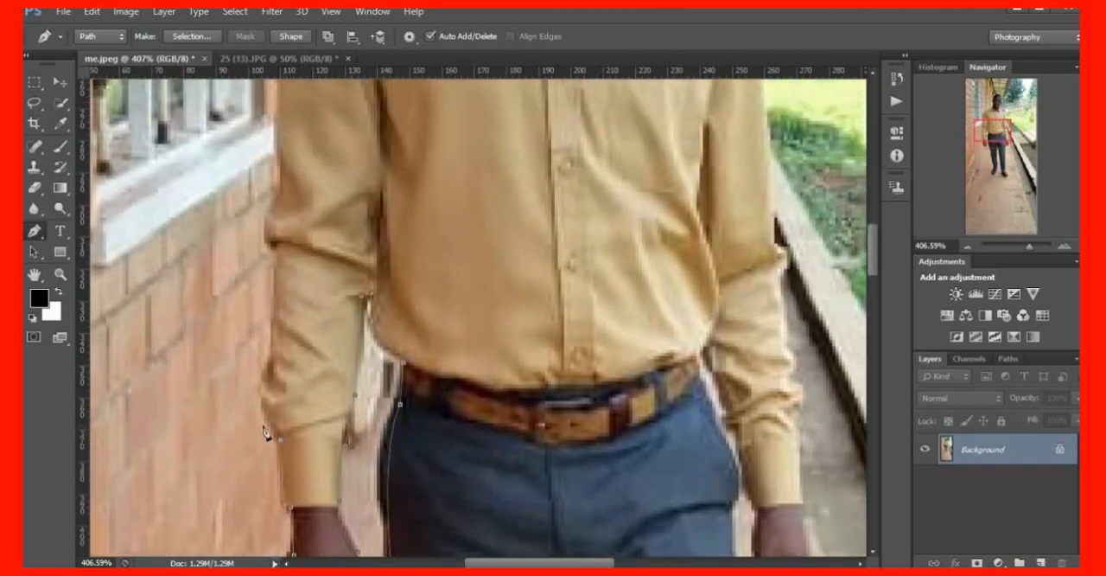
{"action": "left_click", "coordinate": [274, 372]}
{"action": "left_click", "coordinate": [274, 246]}
{"action": "scroll", "coordinate": [285, 303], "scroll_direction": "up", "scroll_amount": 3}
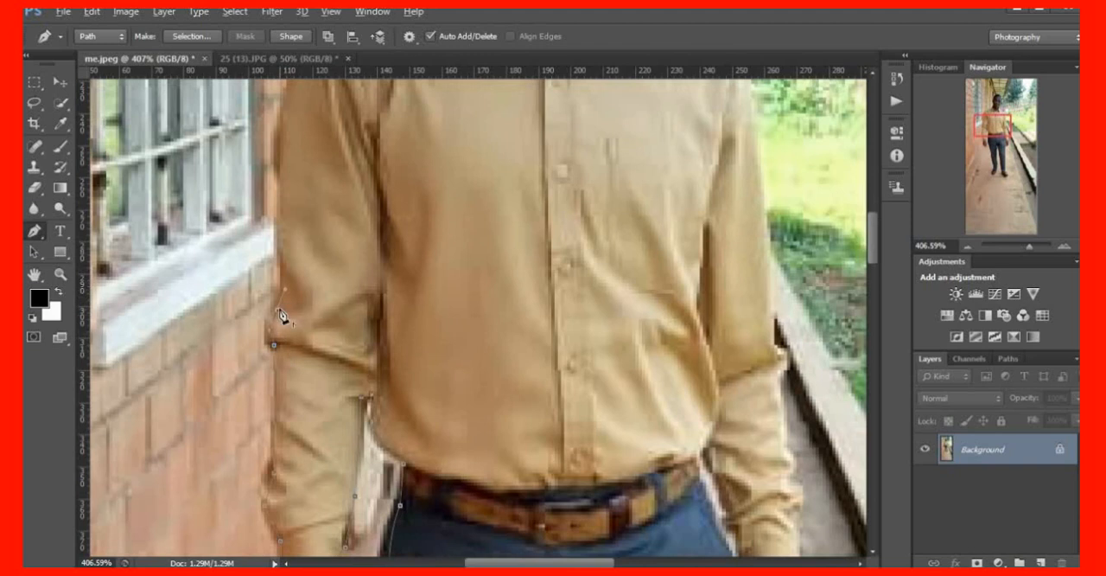
Trace the path up the right upper arm and over the shoulder to the base of the shirt collar
{"action": "scroll", "coordinate": [282, 313], "scroll_direction": "up", "scroll_amount": 4}
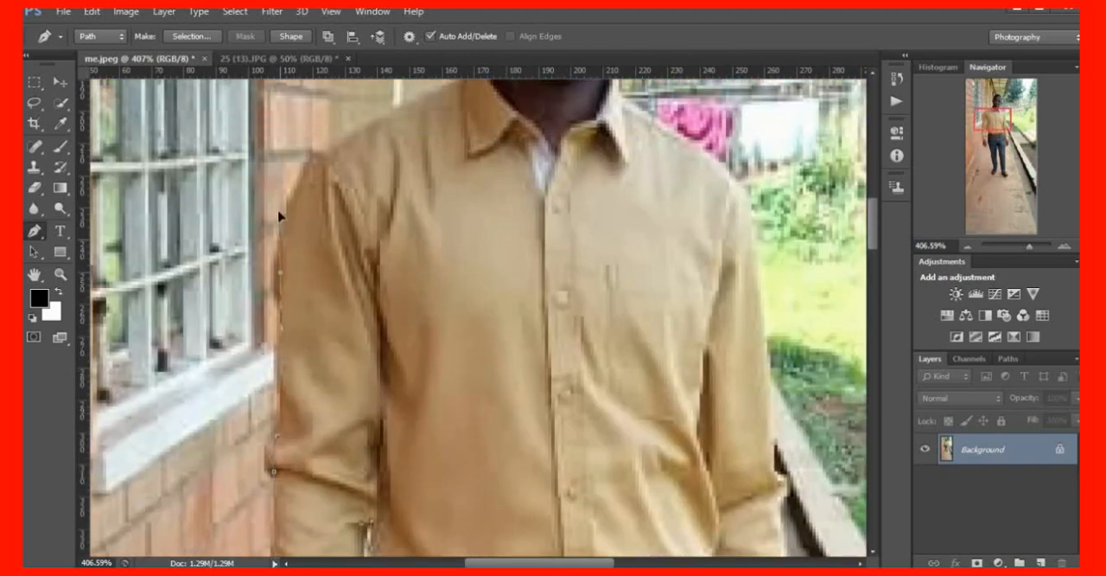
{"action": "left_click", "coordinate": [278, 182]}
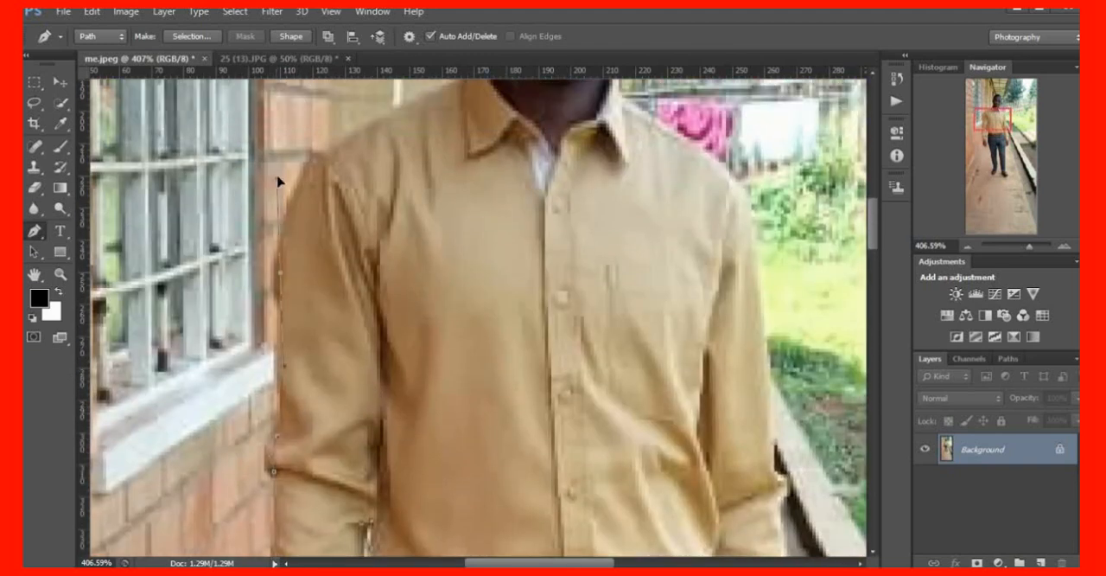
{"action": "left_click", "coordinate": [280, 272], "text": "alt"}
{"action": "left_click_drag", "start_coordinate": [326, 161], "coordinate": [374, 120]}
{"action": "scroll", "coordinate": [381, 285], "scroll_direction": "up", "scroll_amount": 3}
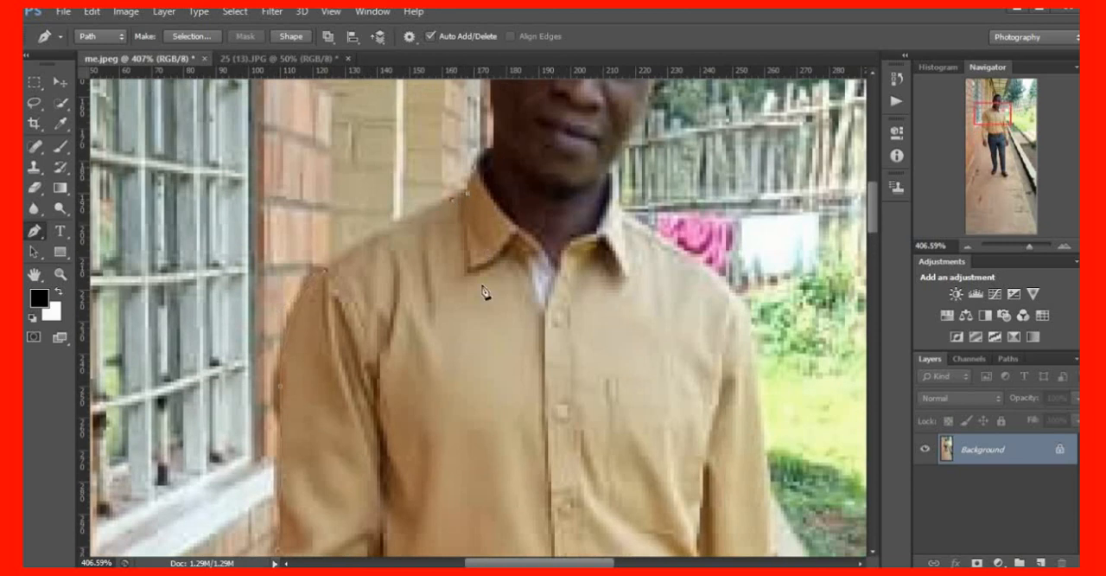
Trace the path from the shirt collar up the right side of the neck and jaw to the top of the ear
{"action": "scroll", "coordinate": [486, 290], "scroll_direction": "up", "scroll_amount": 3}
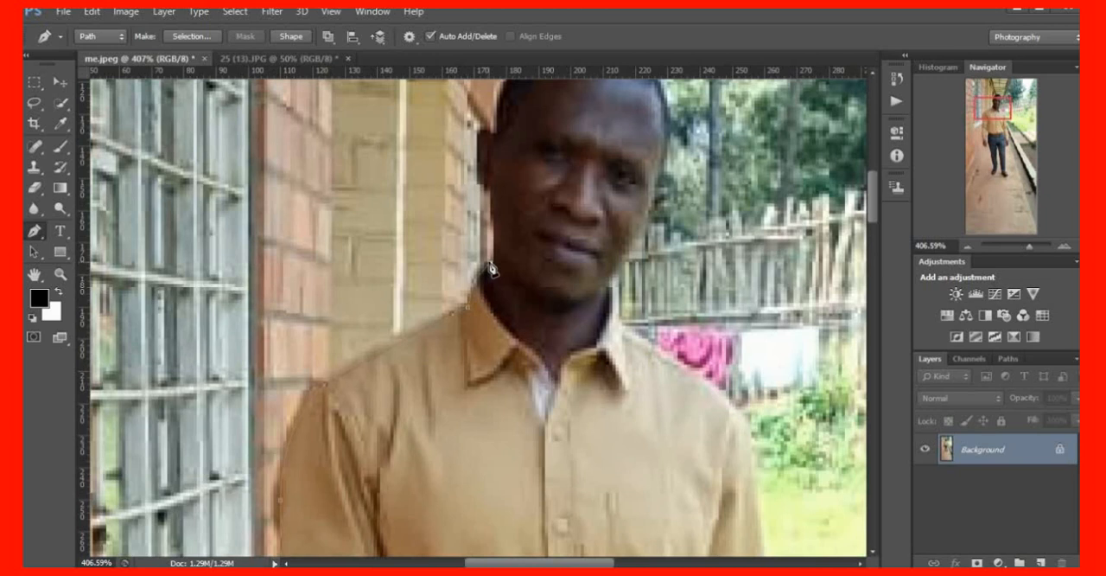
{"action": "scroll", "coordinate": [527, 316], "scroll_direction": "up", "scroll_amount": 4}
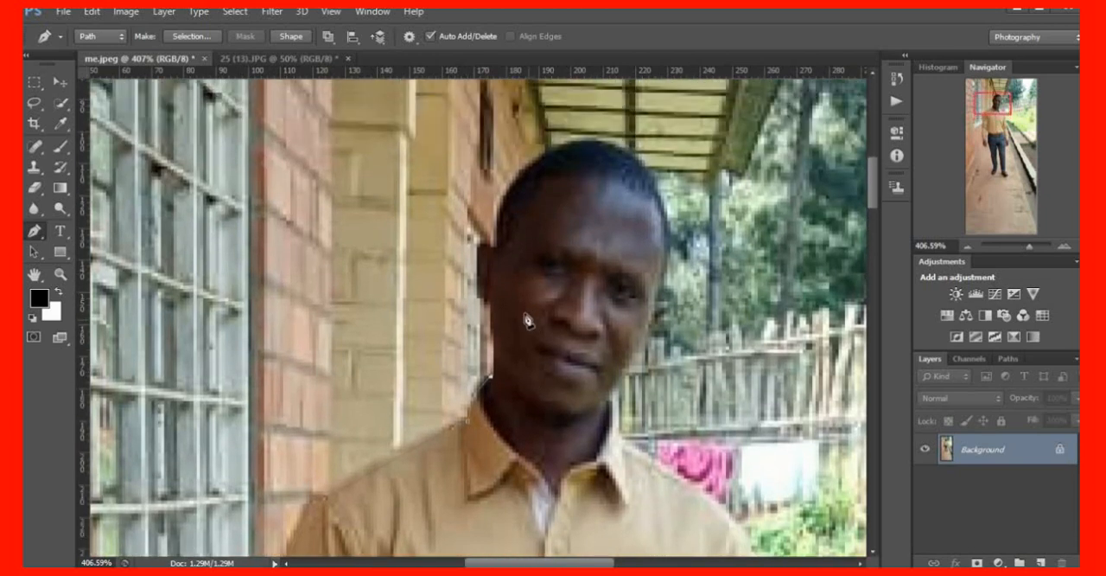
{"action": "scroll", "coordinate": [527, 320], "scroll_direction": "up", "scroll_amount": 4}
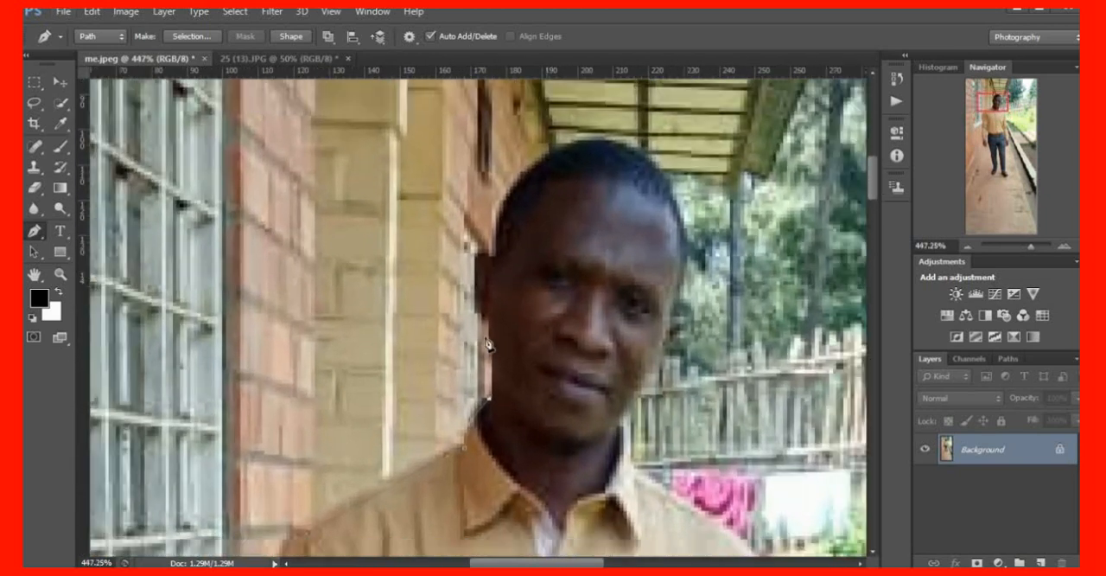
{"action": "scroll", "coordinate": [487, 344], "scroll_direction": "down", "scroll_amount": 1}
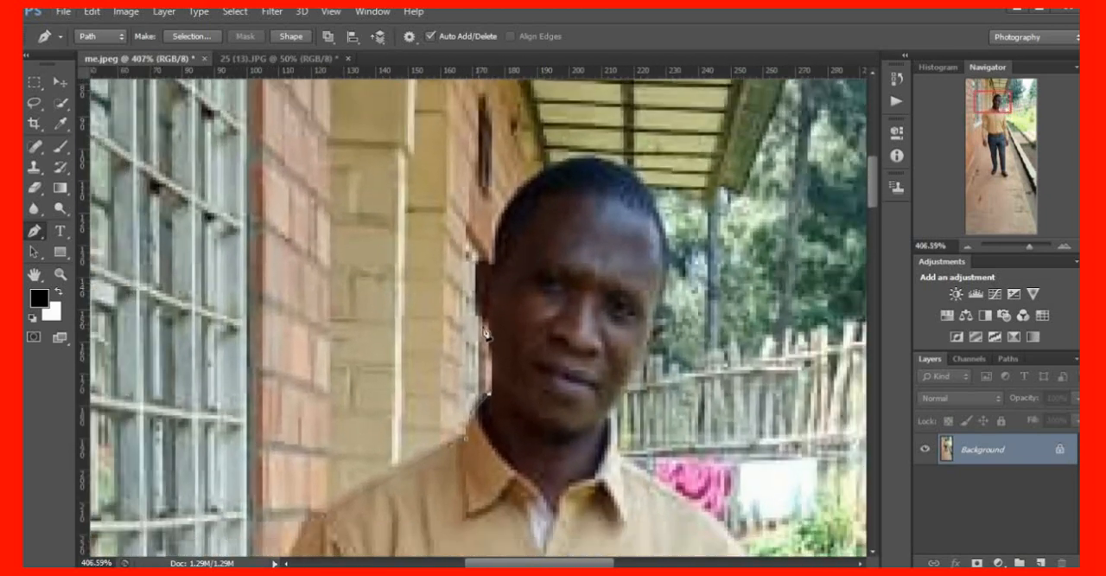
{"action": "left_click", "coordinate": [490, 392]}
{"action": "left_click_drag", "start_coordinate": [489, 323], "coordinate": [484, 308]}
{"action": "left_click_drag", "start_coordinate": [485, 263], "coordinate": [505, 278]}
{"action": "left_click", "coordinate": [486, 264], "text": "alt"}
Continue the path over the top of the head and down the left side of the face to the jaw
{"action": "left_click_drag", "start_coordinate": [537, 174], "coordinate": [587, 146]}
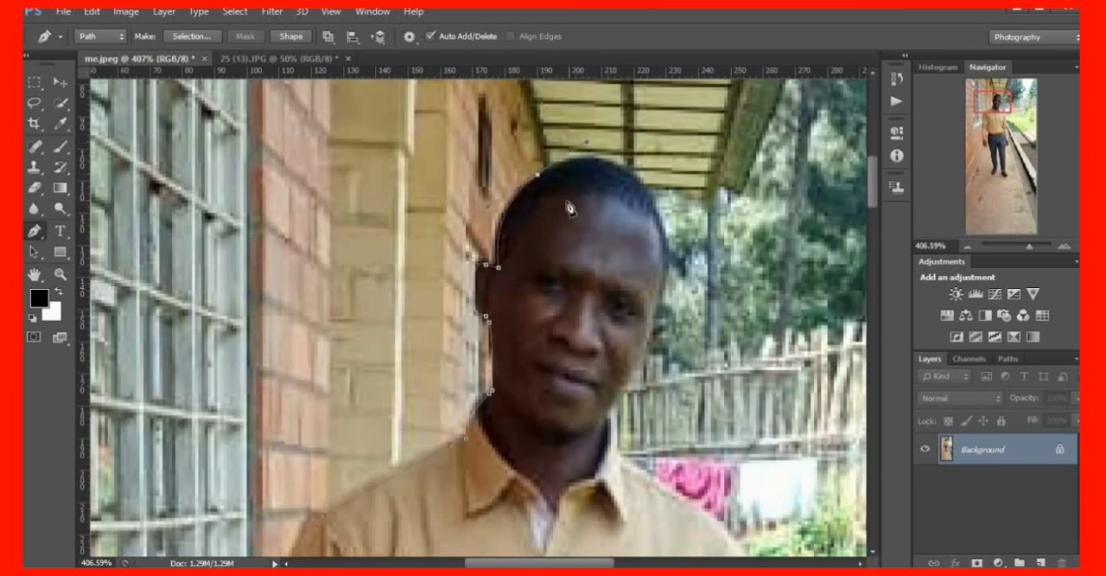
{"action": "left_click", "coordinate": [539, 176]}
{"action": "left_click_drag", "start_coordinate": [652, 204], "coordinate": [690, 275]}
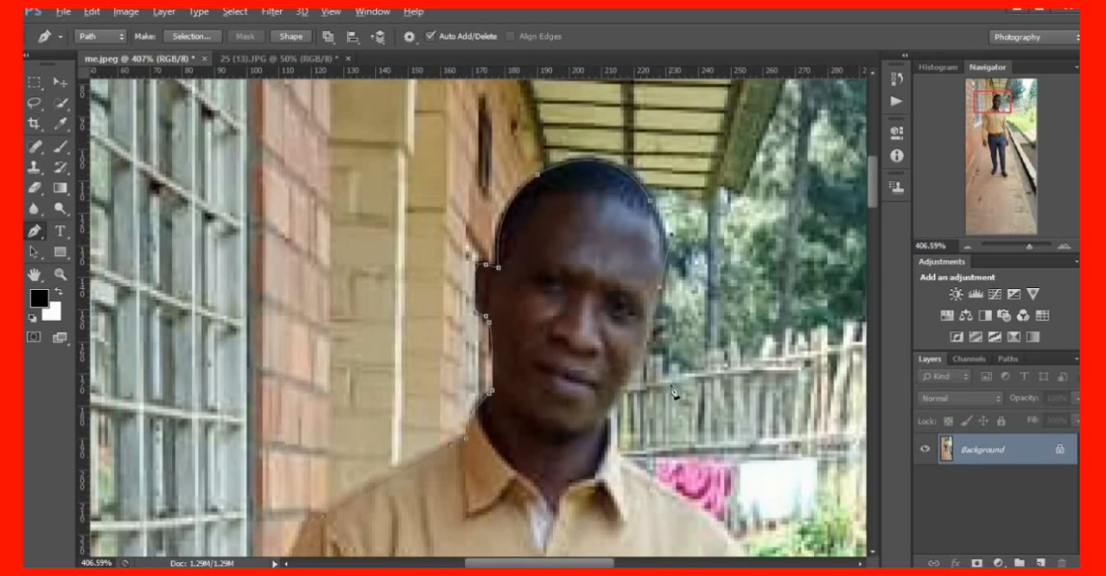
{"action": "scroll", "coordinate": [666, 402], "scroll_direction": "down", "scroll_amount": 1}
{"action": "scroll", "coordinate": [658, 411], "scroll_direction": "down", "scroll_amount": 5}
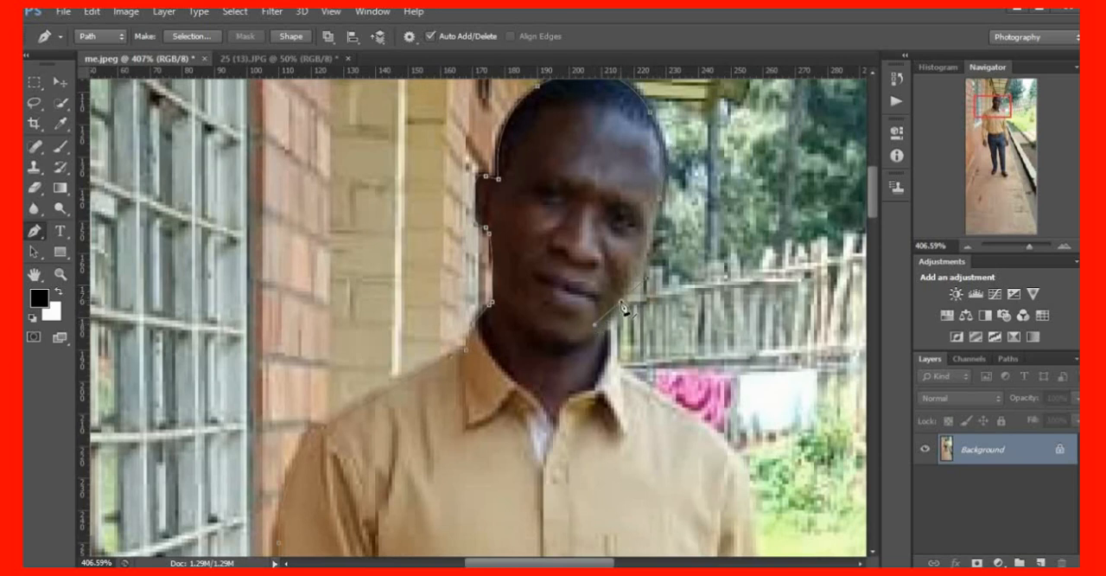
{"action": "left_click", "coordinate": [622, 303], "text": "alt"}
Trace the path from the jaw down the left side of the neck to the base of the shirt collar
{"action": "left_click_drag", "start_coordinate": [614, 343], "coordinate": [610, 389]}
{"action": "key", "text": "ctrl+z"}
{"action": "left_click", "coordinate": [608, 321]}
{"action": "left_click_drag", "start_coordinate": [618, 369], "coordinate": [613, 415]}
{"action": "left_click", "coordinate": [619, 373], "text": "alt"}
Continue the path across the left shoulder and down the outer edge of the upper arm to the elbow fold
{"action": "scroll", "coordinate": [659, 401], "scroll_direction": "down", "scroll_amount": 3}
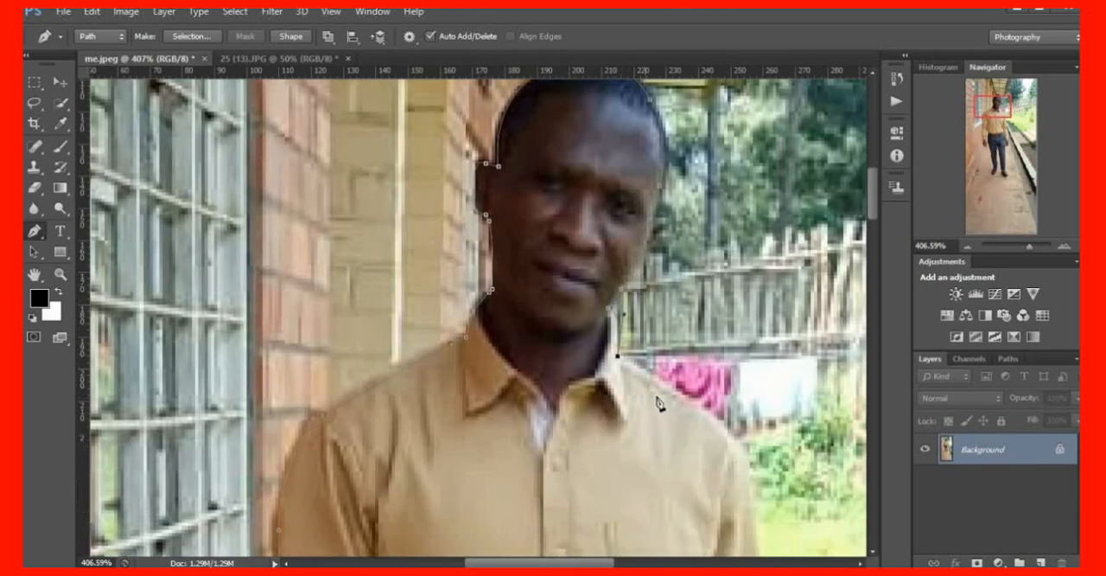
{"action": "left_click_drag", "start_coordinate": [742, 359], "coordinate": [753, 384]}
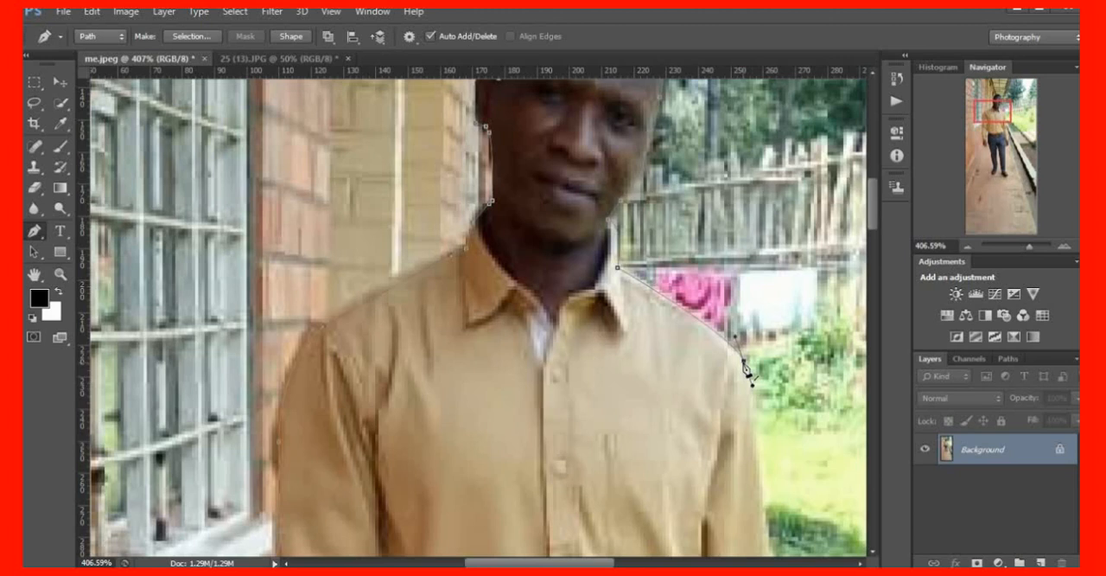
{"action": "scroll", "coordinate": [783, 449], "scroll_direction": "down", "scroll_amount": 7}
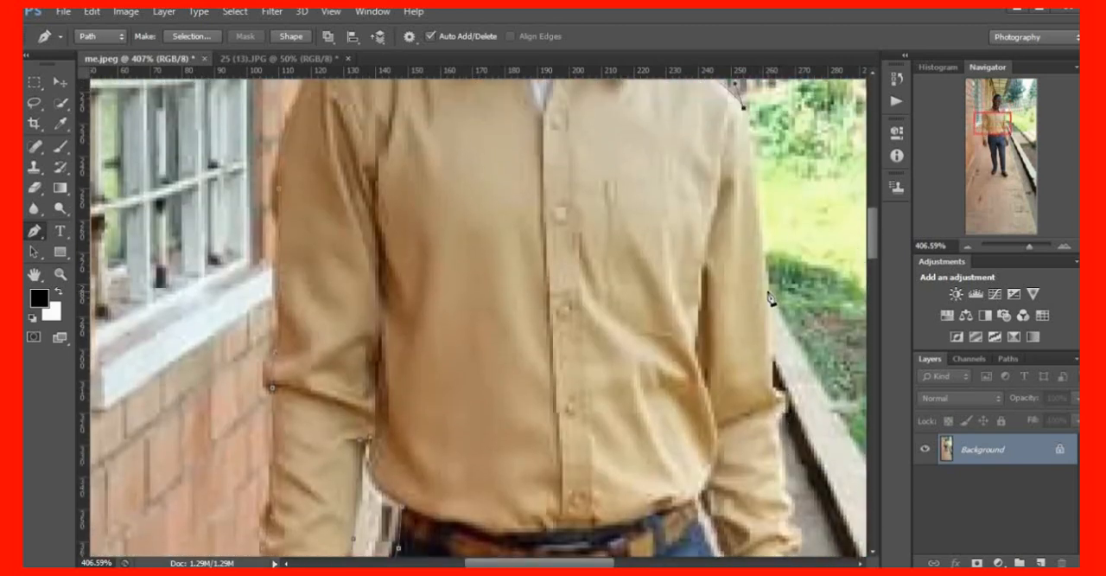
{"action": "left_click", "coordinate": [767, 292]}
{"action": "left_click", "coordinate": [774, 386]}
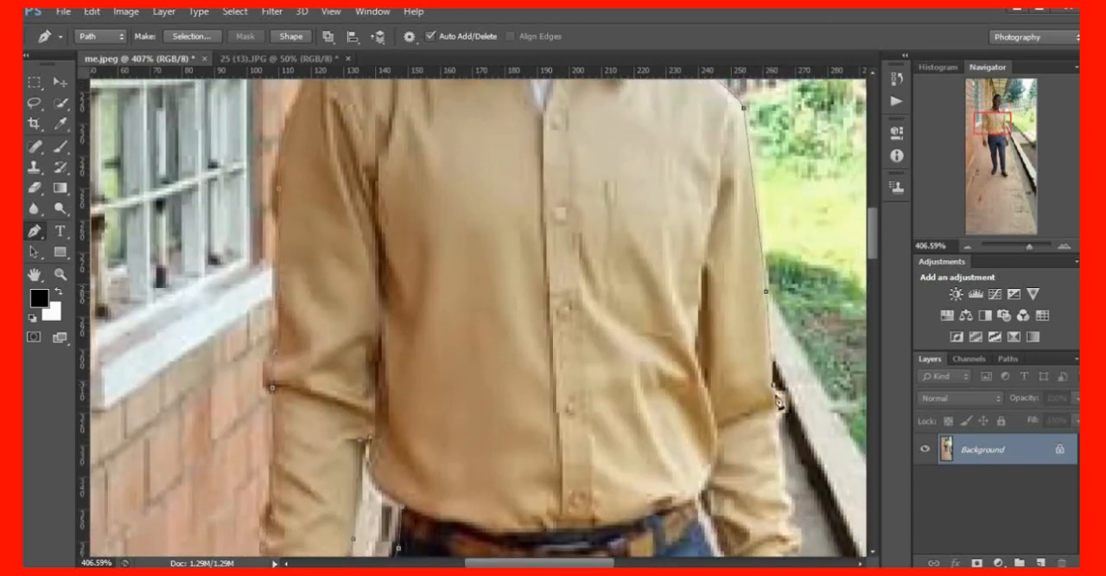
Trace the path down the outer edge of the left forearm sleeve and cuff to the wrist
{"action": "scroll", "coordinate": [779, 401], "scroll_direction": "down", "scroll_amount": 5}
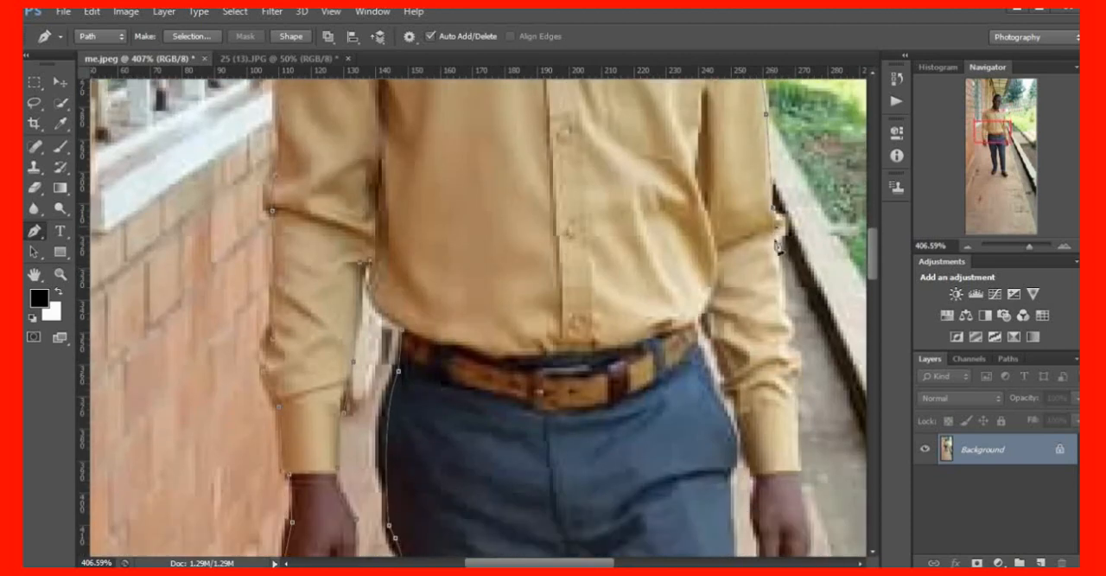
{"action": "left_click", "coordinate": [786, 299]}
{"action": "left_click", "coordinate": [789, 338]}
{"action": "scroll", "coordinate": [785, 420], "scroll_direction": "down", "scroll_amount": 1}
{"action": "left_click", "coordinate": [795, 358]}
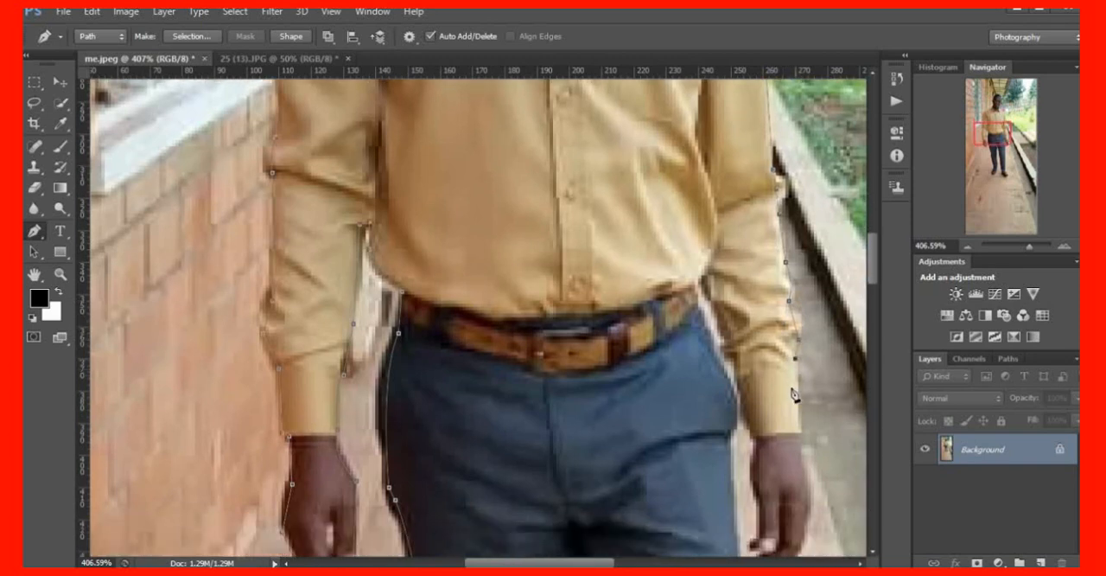
{"action": "scroll", "coordinate": [800, 442], "scroll_direction": "down", "scroll_amount": 4}
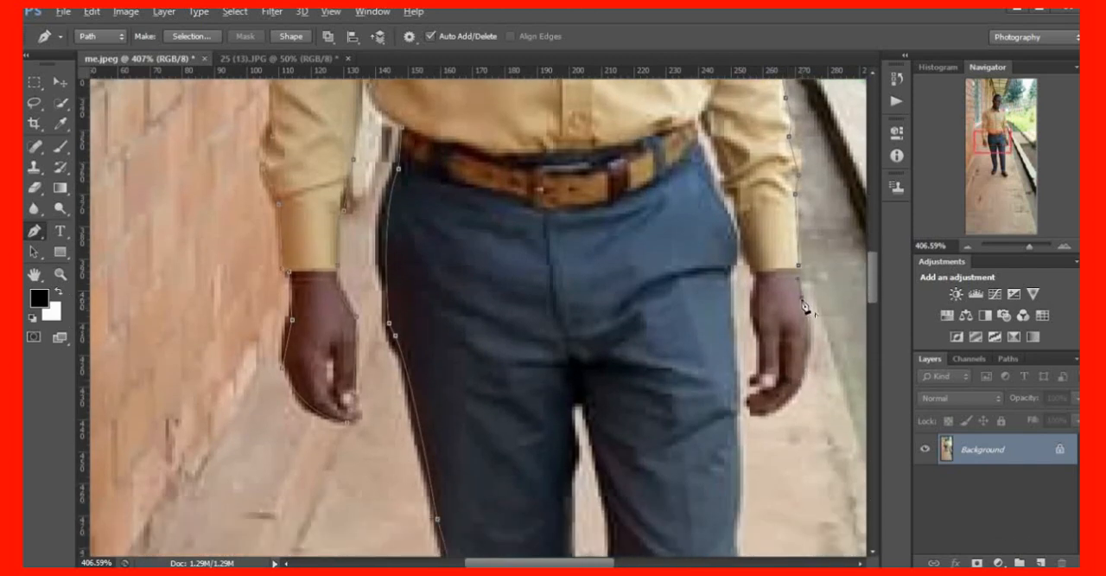
Trace the path around the man's left hand, past the fingertips and back up to the inner edge of the cuff
{"action": "left_click_drag", "start_coordinate": [805, 368], "coordinate": [752, 401]}
{"action": "left_click", "coordinate": [766, 417], "text": "alt"}
{"action": "left_click", "coordinate": [752, 316]}
{"action": "left_click", "coordinate": [750, 303]}
{"action": "left_click", "coordinate": [754, 284]}
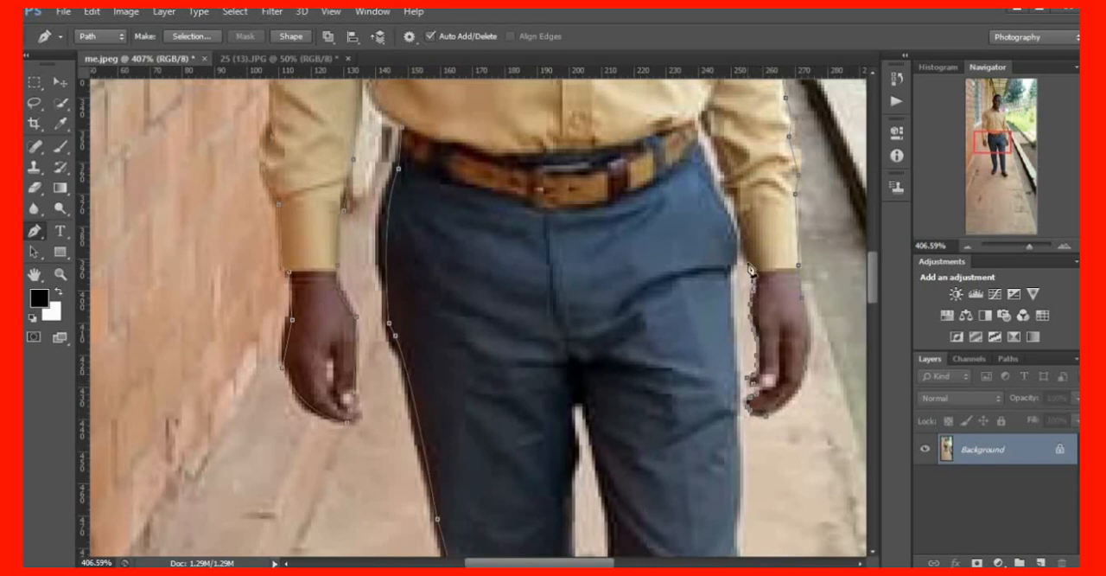
Continue the path up the inner edge of the left cuff and sleeve to where the arm meets the waist
{"action": "left_click", "coordinate": [746, 258]}
{"action": "left_click", "coordinate": [744, 237]}
{"action": "left_click", "coordinate": [741, 217]}
{"action": "left_click", "coordinate": [738, 205]}
{"action": "left_click", "coordinate": [731, 185]}
{"action": "left_click", "coordinate": [727, 168]}
{"action": "left_click_drag", "start_coordinate": [721, 148], "coordinate": [715, 135]}
{"action": "scroll", "coordinate": [717, 134], "scroll_direction": "up", "scroll_amount": 3}
Trace the path from the waist down the outer edge of the left trouser leg to just above the hem
{"action": "scroll", "coordinate": [721, 189], "scroll_direction": "down", "scroll_amount": 2}
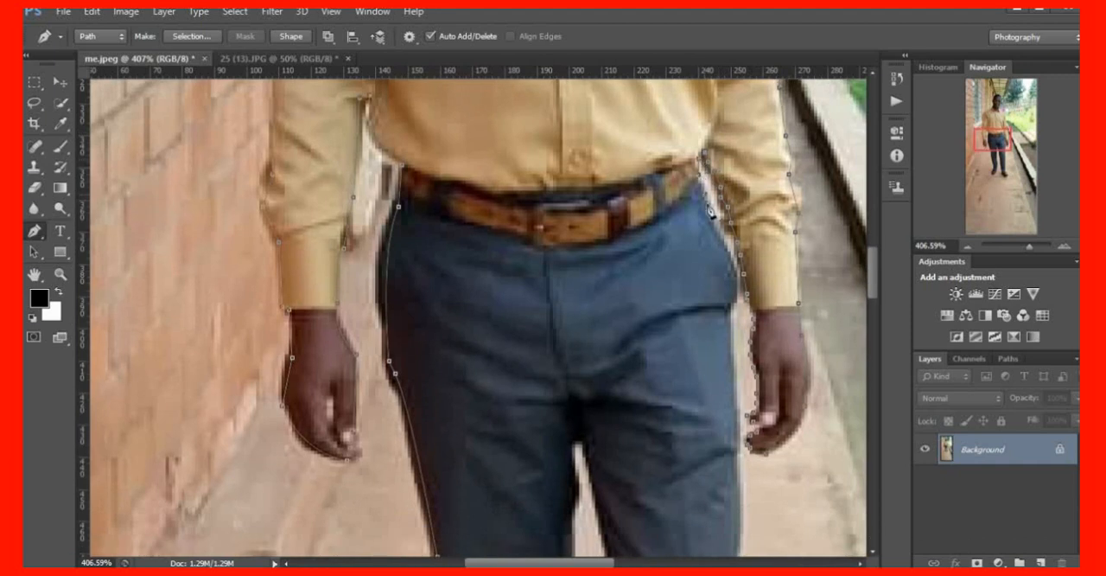
{"action": "left_click", "coordinate": [731, 300]}
{"action": "scroll", "coordinate": [683, 410], "scroll_direction": "down", "scroll_amount": 3}
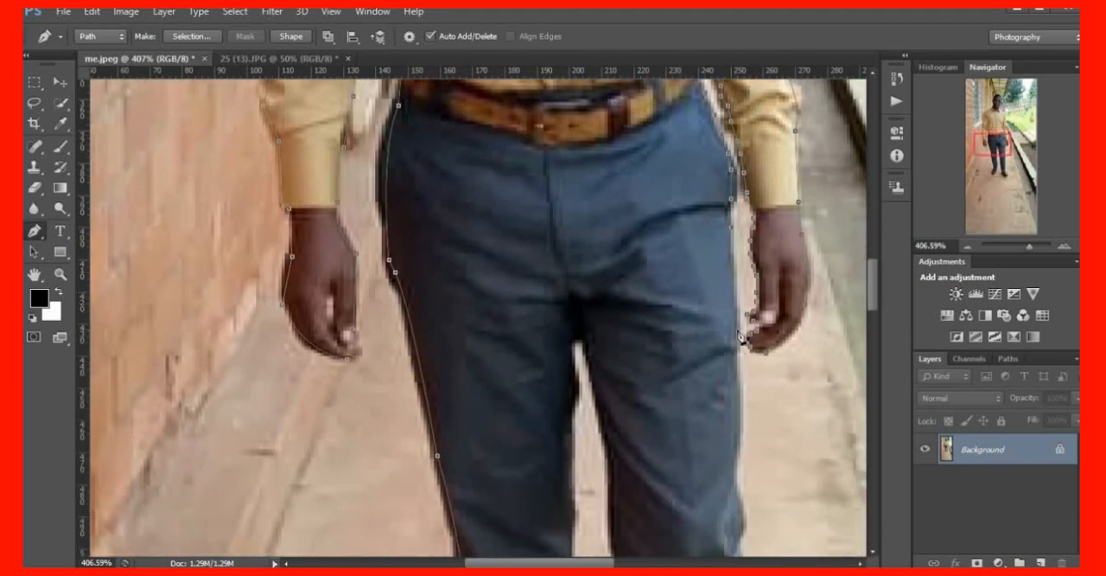
{"action": "scroll", "coordinate": [742, 429], "scroll_direction": "down", "scroll_amount": 3}
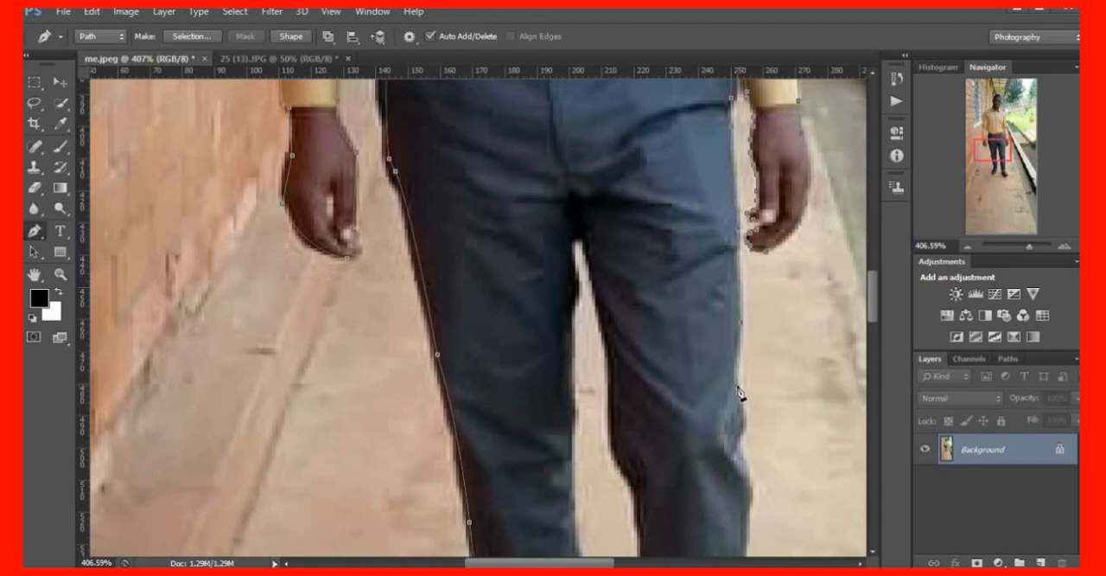
{"action": "left_click_drag", "start_coordinate": [737, 387], "coordinate": [745, 400]}
{"action": "scroll", "coordinate": [744, 432], "scroll_direction": "down", "scroll_amount": 4}
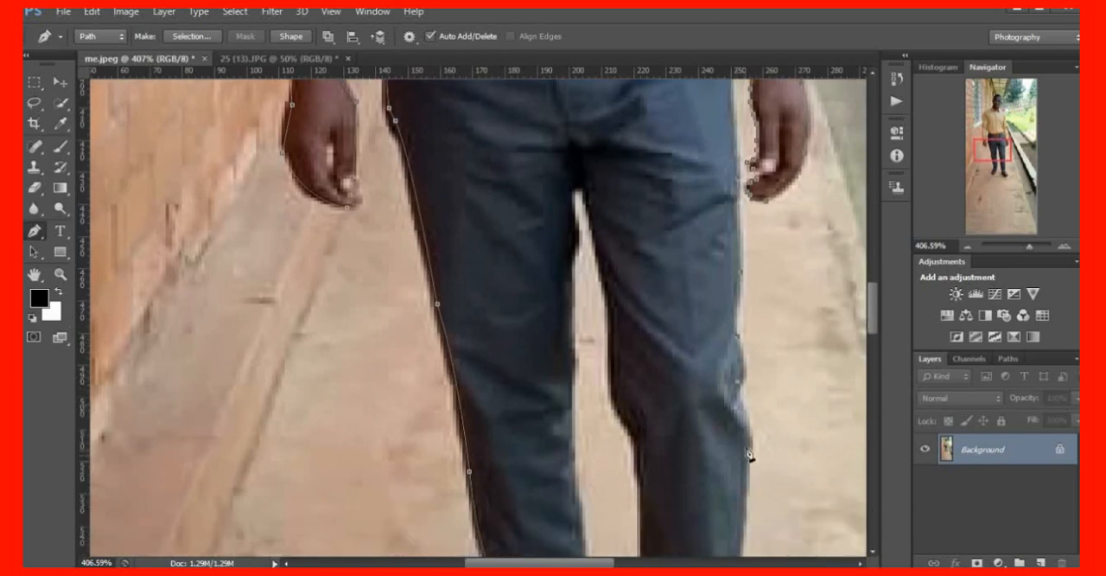
{"action": "left_click_drag", "start_coordinate": [749, 380], "coordinate": [743, 408]}
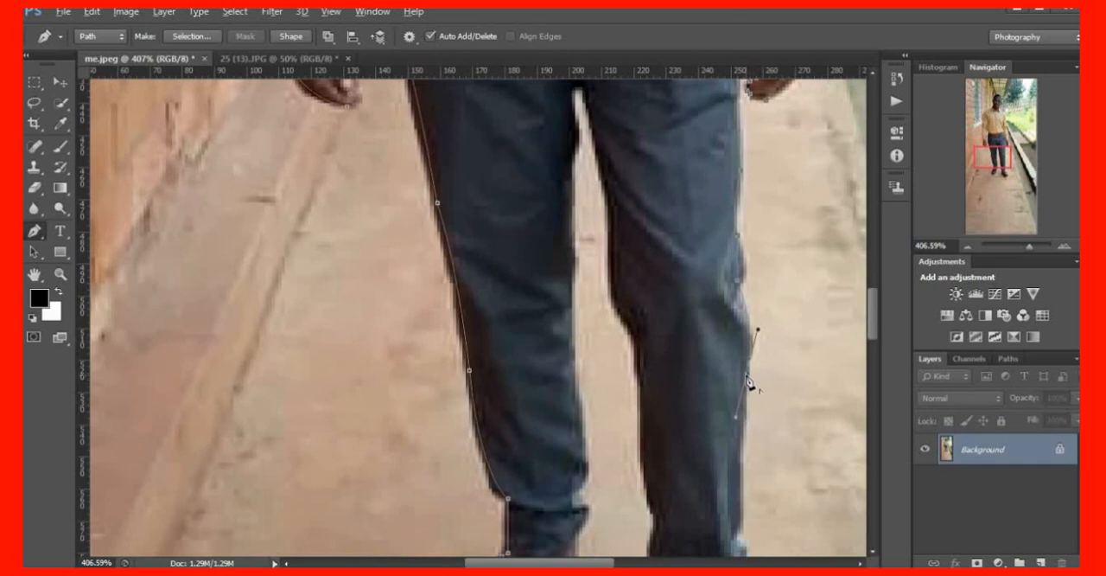
{"action": "scroll", "coordinate": [732, 453], "scroll_direction": "down", "scroll_amount": 3}
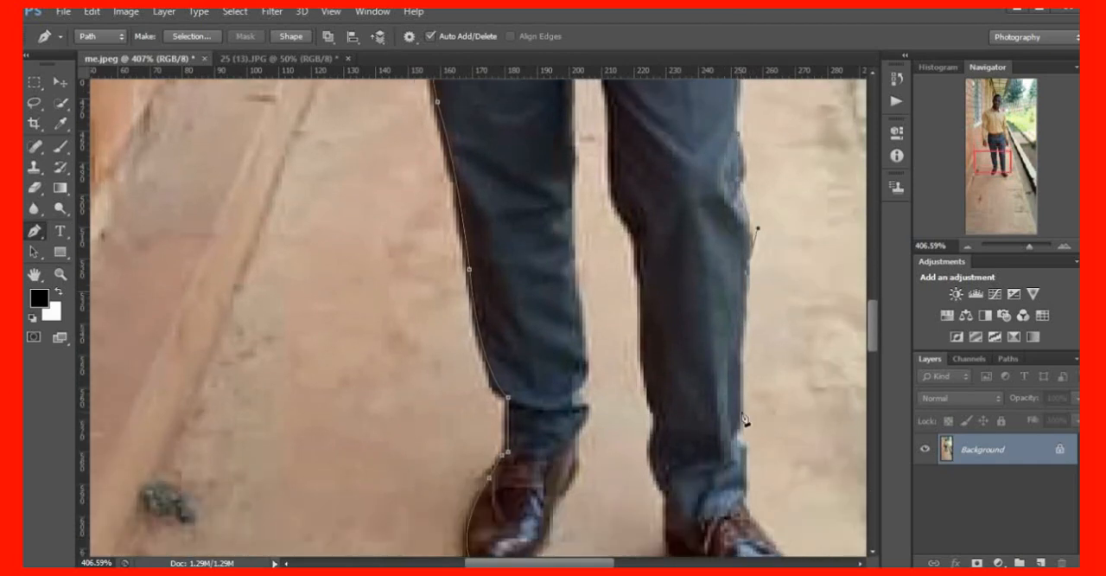
{"action": "left_click", "coordinate": [741, 410]}
{"action": "scroll", "coordinate": [742, 427], "scroll_direction": "down", "scroll_amount": 2}
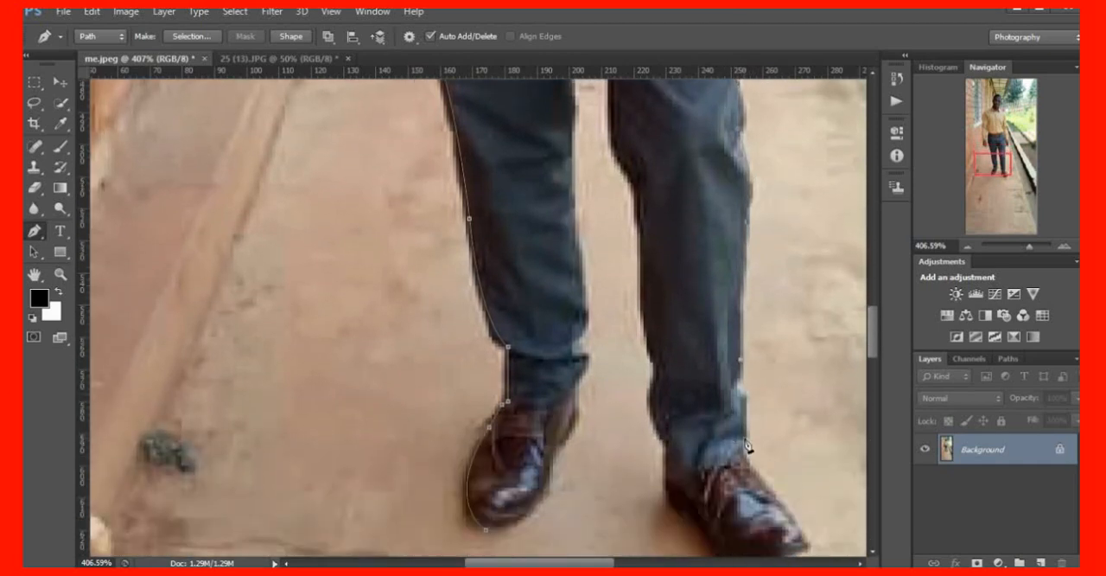
Trace the path around the left shoe from the trouser hem, past the toe and along the sole to the heel
{"action": "left_click_drag", "start_coordinate": [748, 445], "coordinate": [756, 458]}
{"action": "key", "text": "ctrl+z"}
{"action": "scroll", "coordinate": [754, 480], "scroll_direction": "down", "scroll_amount": 3}
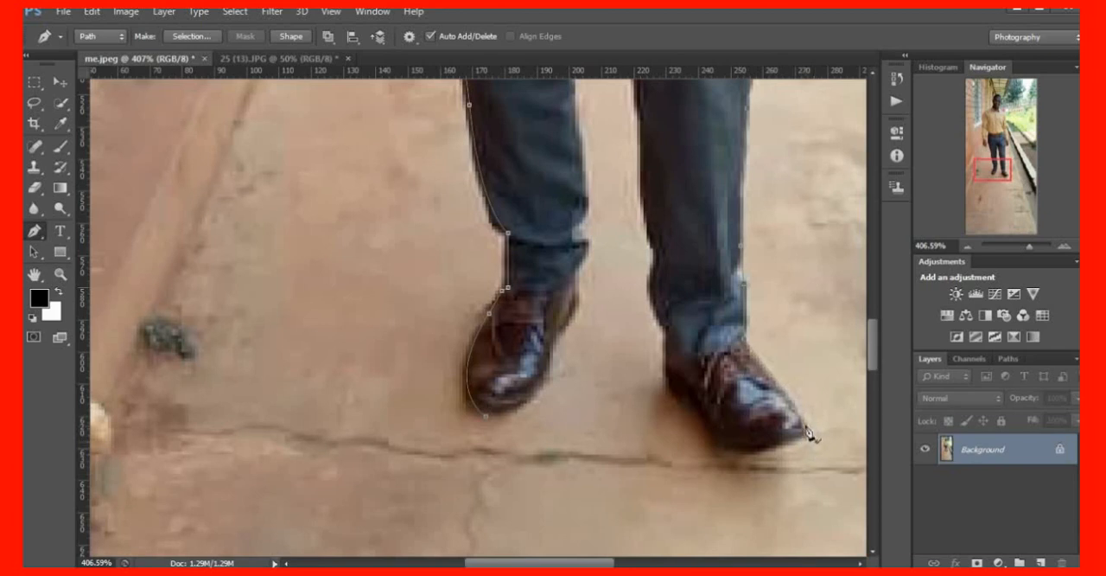
{"action": "left_click_drag", "start_coordinate": [747, 450], "coordinate": [677, 454]}
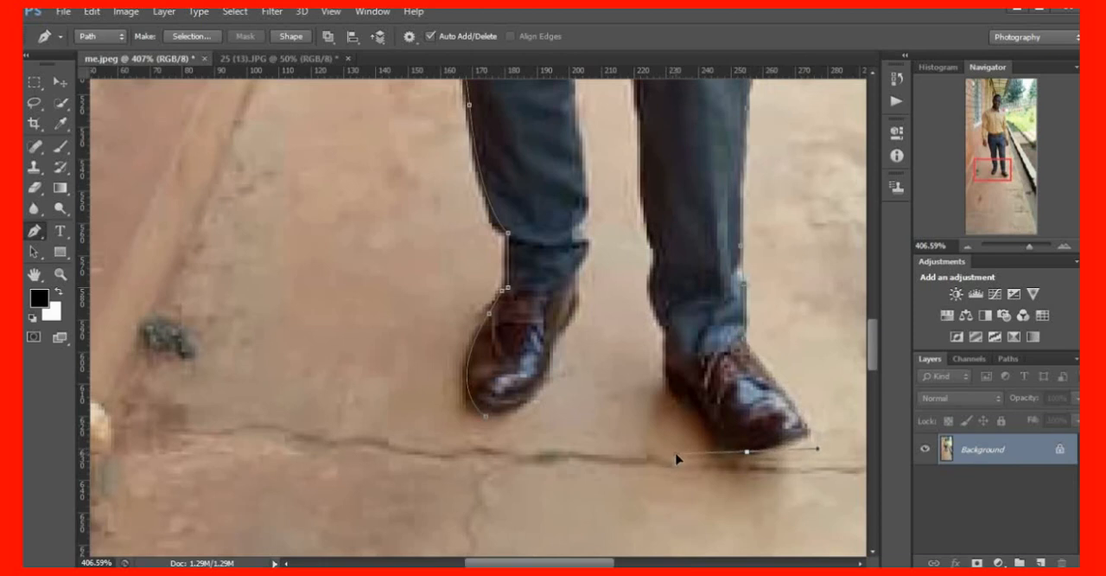
{"action": "left_click", "coordinate": [747, 451]}
{"action": "left_click_drag", "start_coordinate": [698, 408], "coordinate": [696, 380]}
{"action": "left_click", "coordinate": [699, 410]}
{"action": "left_click", "coordinate": [666, 387]}
Continue the path from the left heel up the inner edge of the trouser leg to just below the knee
{"action": "scroll", "coordinate": [669, 393], "scroll_direction": "up", "scroll_amount": 2}
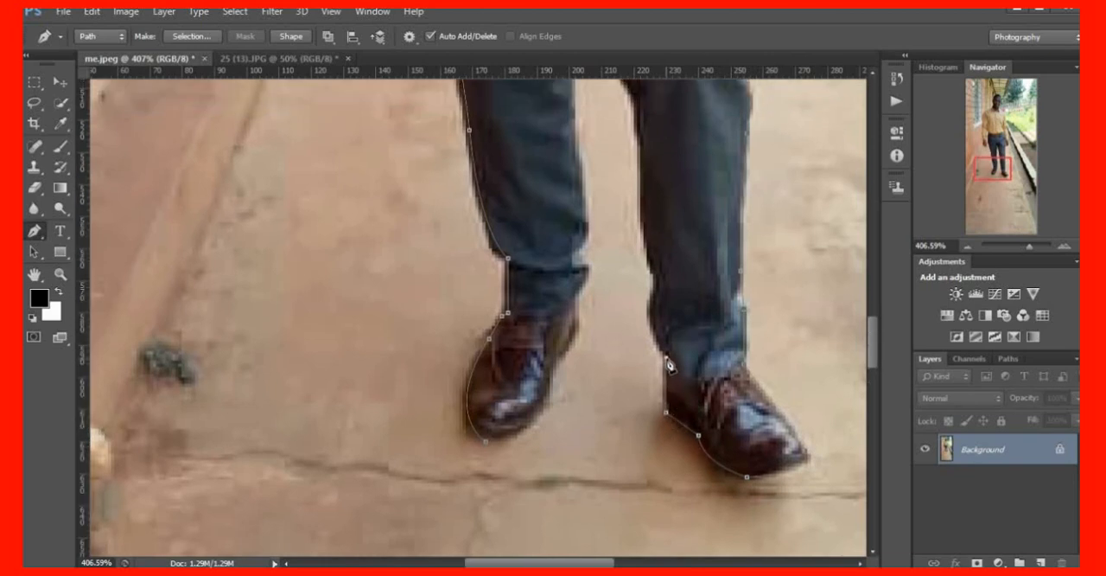
{"action": "scroll", "coordinate": [671, 367], "scroll_direction": "up", "scroll_amount": 6}
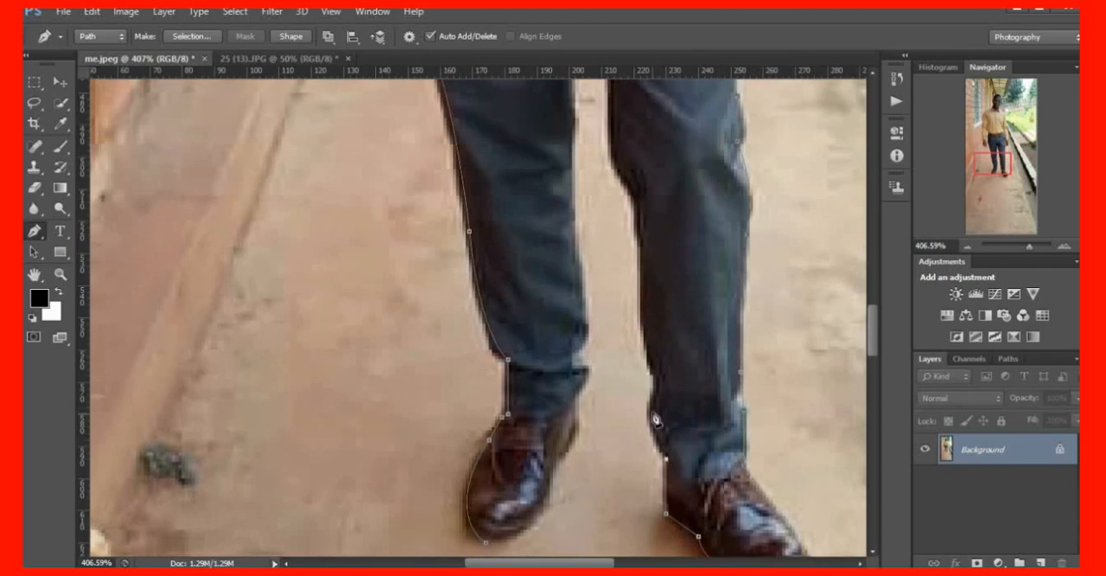
{"action": "left_click_drag", "start_coordinate": [657, 392], "coordinate": [663, 346]}
{"action": "left_click", "coordinate": [658, 393]}
{"action": "scroll", "coordinate": [659, 397], "scroll_direction": "up", "scroll_amount": 1}
{"action": "scroll", "coordinate": [659, 396], "scroll_direction": "up", "scroll_amount": 4}
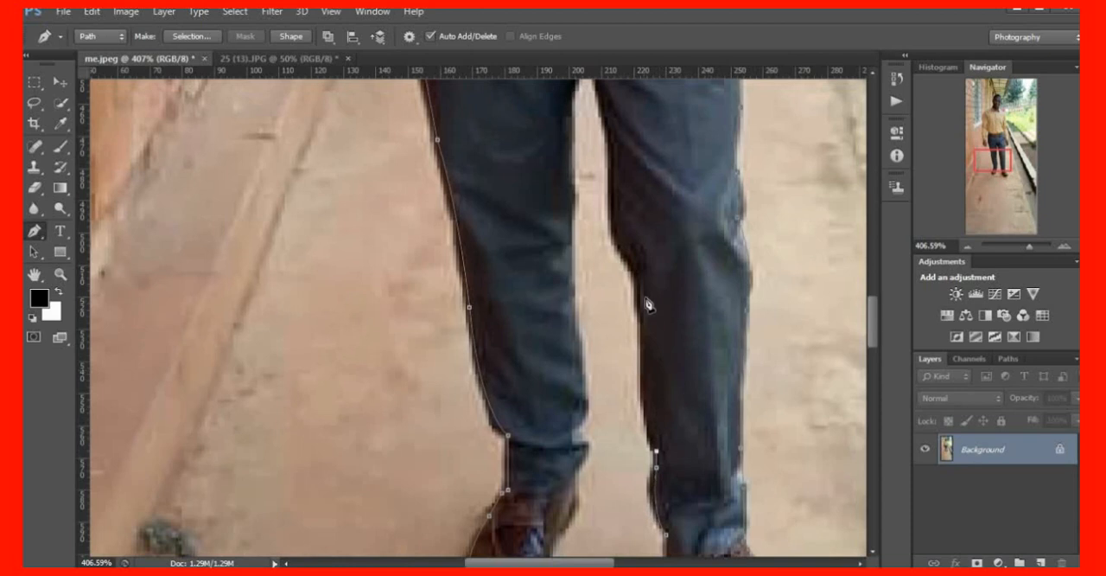
{"action": "left_click_drag", "start_coordinate": [640, 287], "coordinate": [643, 255]}
{"action": "left_click", "coordinate": [641, 287]}
Trace the path up the inner left thigh and around the top of the gap between the legs
{"action": "scroll", "coordinate": [647, 353], "scroll_direction": "up", "scroll_amount": 7}
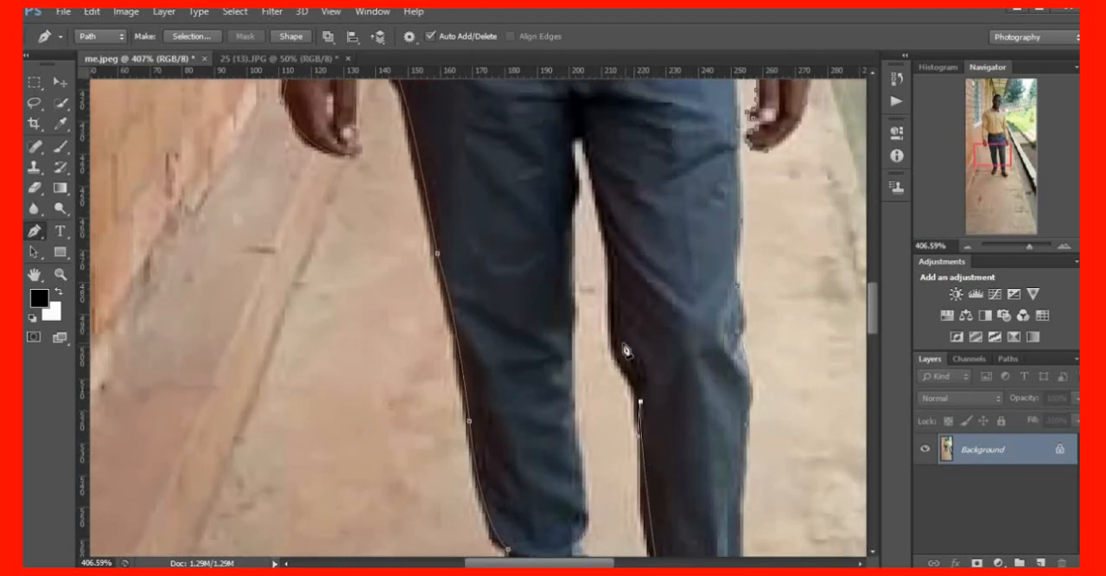
{"action": "scroll", "coordinate": [616, 361], "scroll_direction": "up", "scroll_amount": 5}
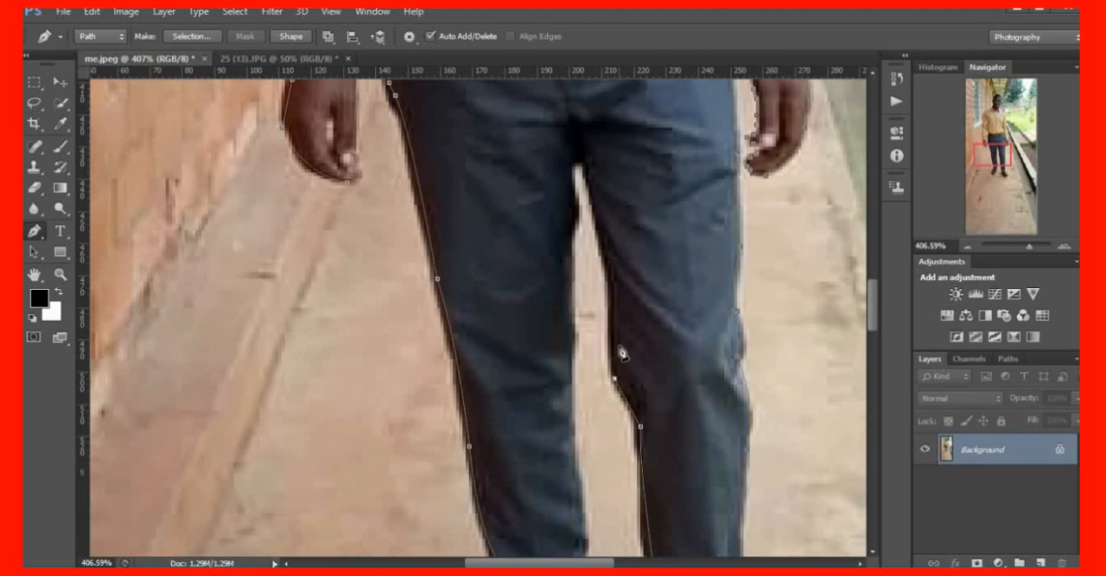
{"action": "left_click", "coordinate": [611, 323]}
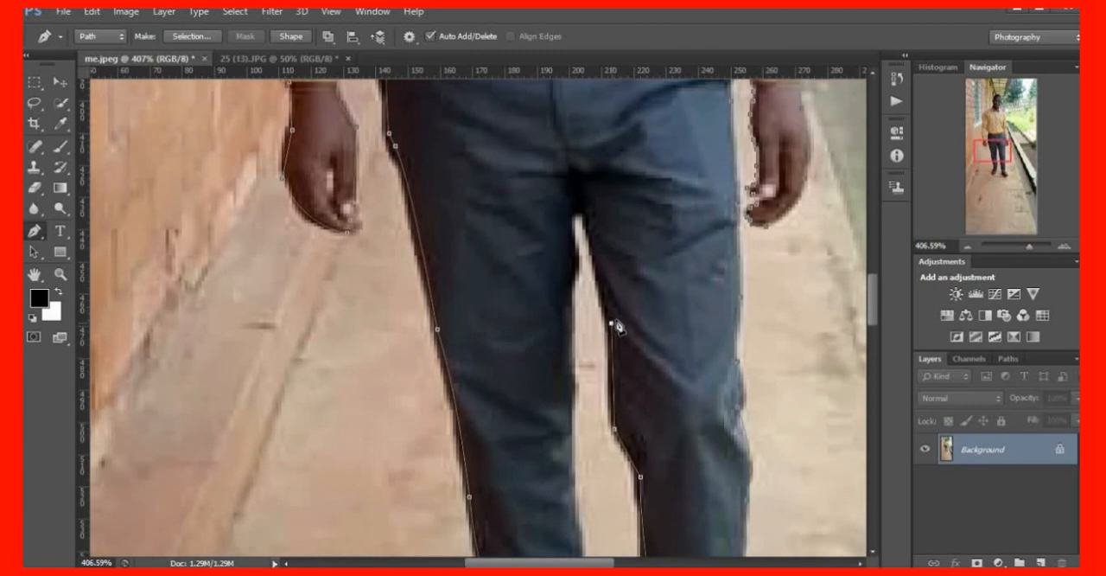
{"action": "left_click", "coordinate": [589, 220]}
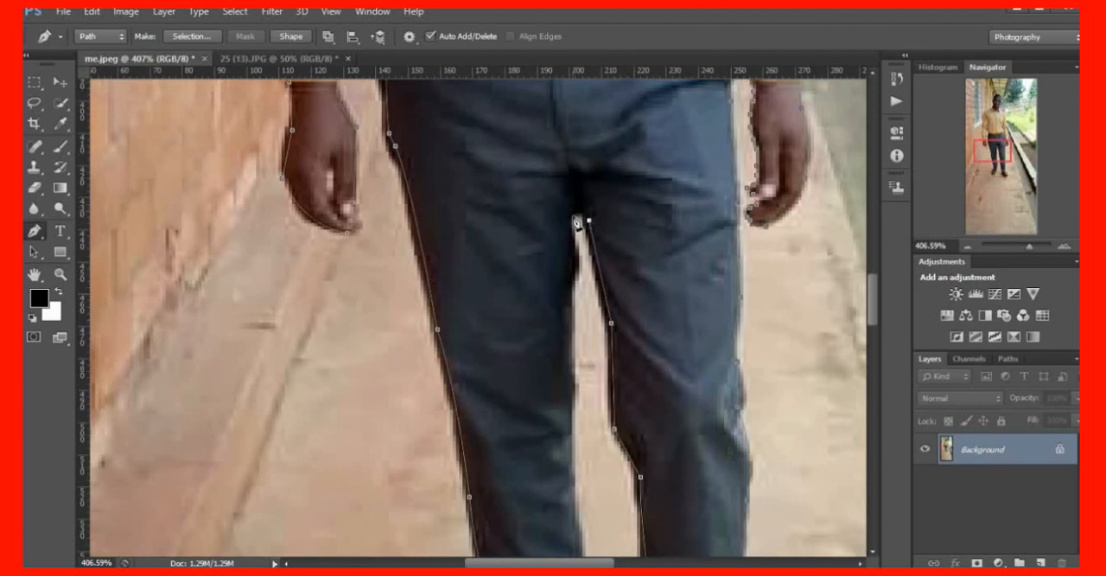
{"action": "left_click_drag", "start_coordinate": [570, 225], "coordinate": [566, 253]}
{"action": "left_click", "coordinate": [571, 224], "text": "alt"}
Trace the path down the inner edge of the right trouser leg to the hem above the shoe
{"action": "left_click", "coordinate": [577, 270]}
{"action": "left_click", "coordinate": [570, 369]}
{"action": "scroll", "coordinate": [572, 372], "scroll_direction": "down", "scroll_amount": 3}
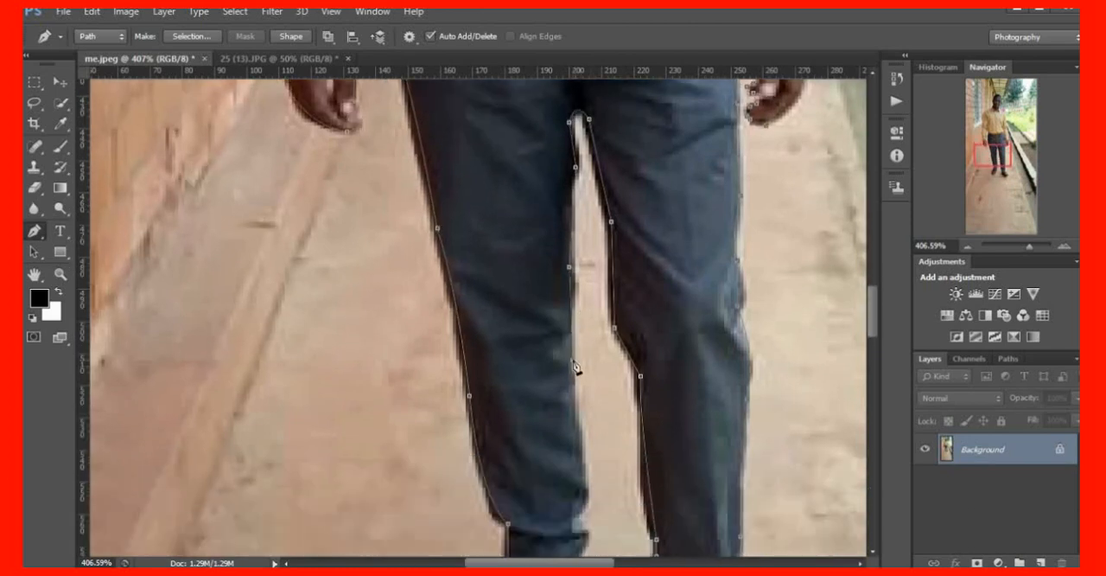
{"action": "scroll", "coordinate": [579, 380], "scroll_direction": "down", "scroll_amount": 3}
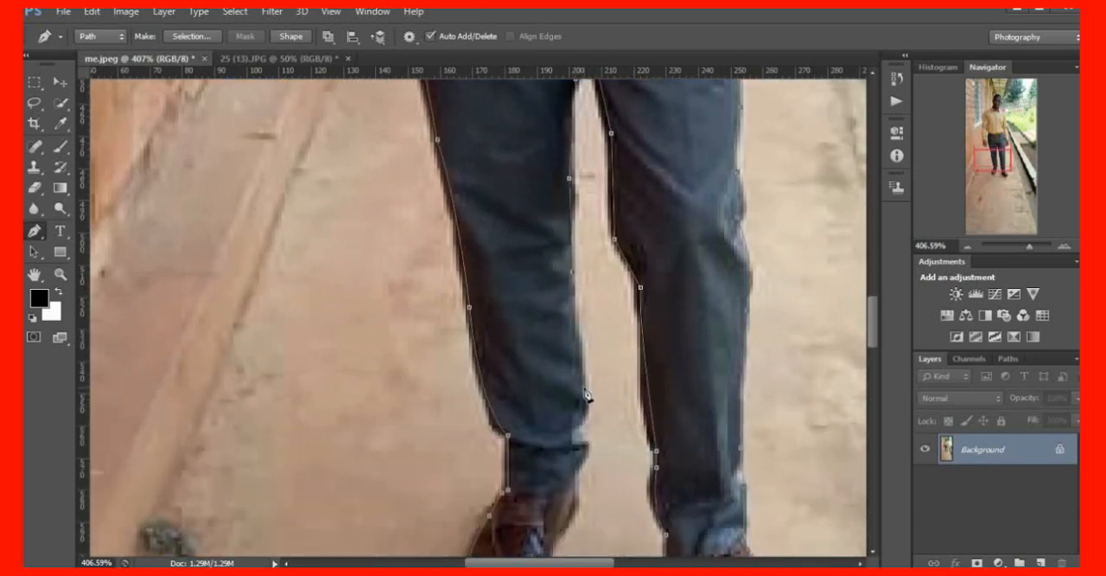
{"action": "left_click", "coordinate": [573, 336]}
{"action": "left_click", "coordinate": [573, 428]}
{"action": "scroll", "coordinate": [588, 469], "scroll_direction": "down", "scroll_amount": 3}
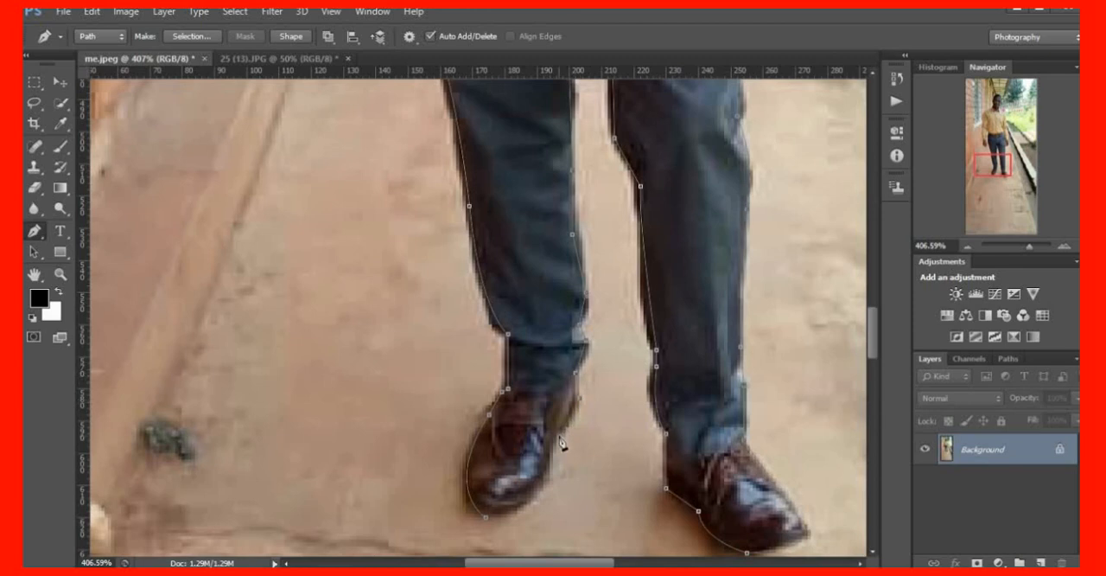
Trace the inner edge of the right shoe and close the path at its starting anchor on the toe
{"action": "left_click_drag", "start_coordinate": [545, 473], "coordinate": [533, 529]}
{"action": "left_click", "coordinate": [543, 473], "text": "alt"}
{"action": "left_click", "coordinate": [486, 517]}
{"action": "left_click_drag", "start_coordinate": [440, 520], "coordinate": [458, 512]}
{"action": "scroll", "coordinate": [610, 445], "scroll_direction": "up", "scroll_amount": 5}
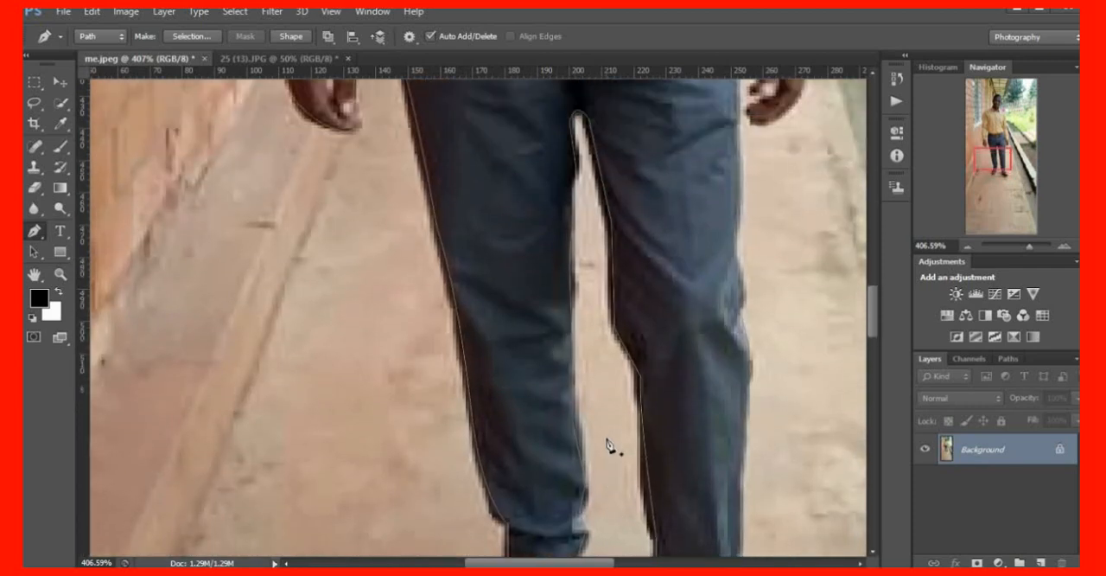
Convert the closed path around the man into a new anti-aliased selection with a feather radius of 0 pixels
{"action": "scroll", "coordinate": [615, 445], "scroll_direction": "up", "scroll_amount": 3}
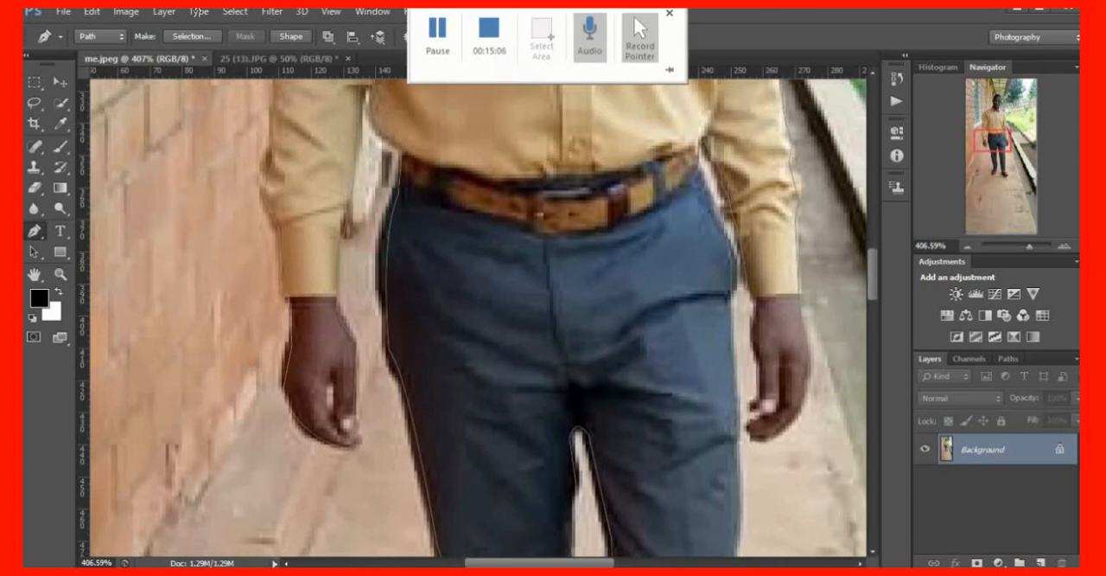
{"action": "scroll", "coordinate": [619, 333], "scroll_direction": "up", "scroll_amount": 1}
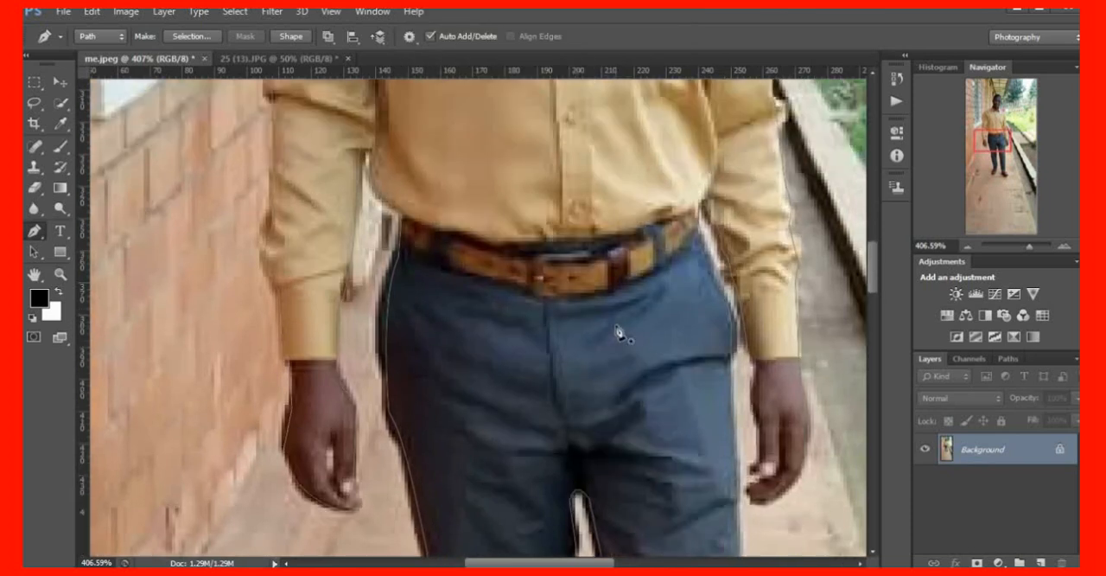
{"action": "scroll", "coordinate": [618, 334], "scroll_direction": "down", "scroll_amount": 1}
{"action": "scroll", "coordinate": [630, 324], "scroll_direction": "up", "scroll_amount": 2}
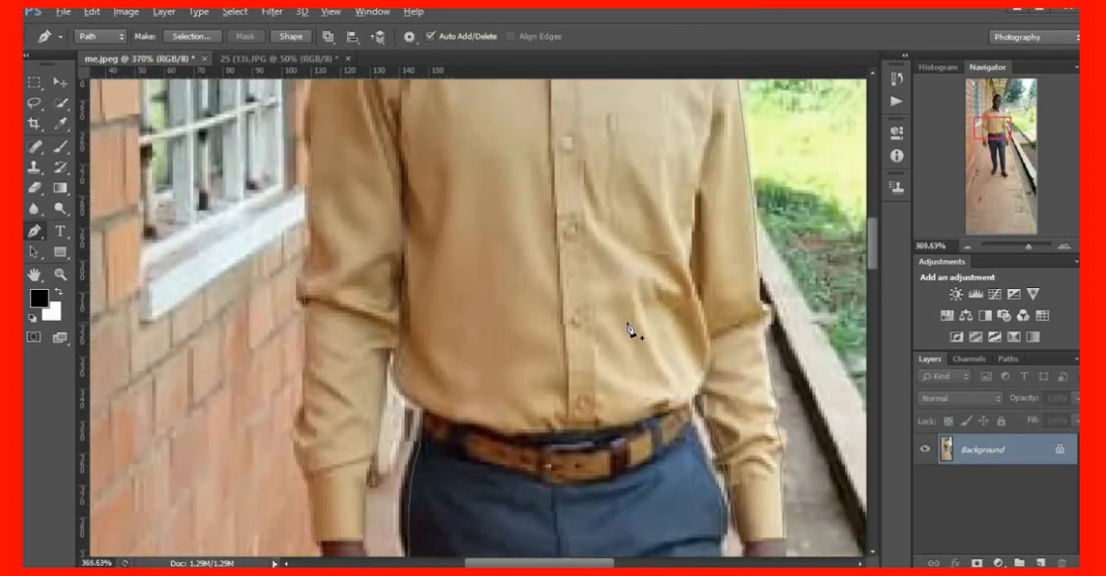
{"action": "scroll", "coordinate": [629, 329], "scroll_direction": "down", "scroll_amount": 5}
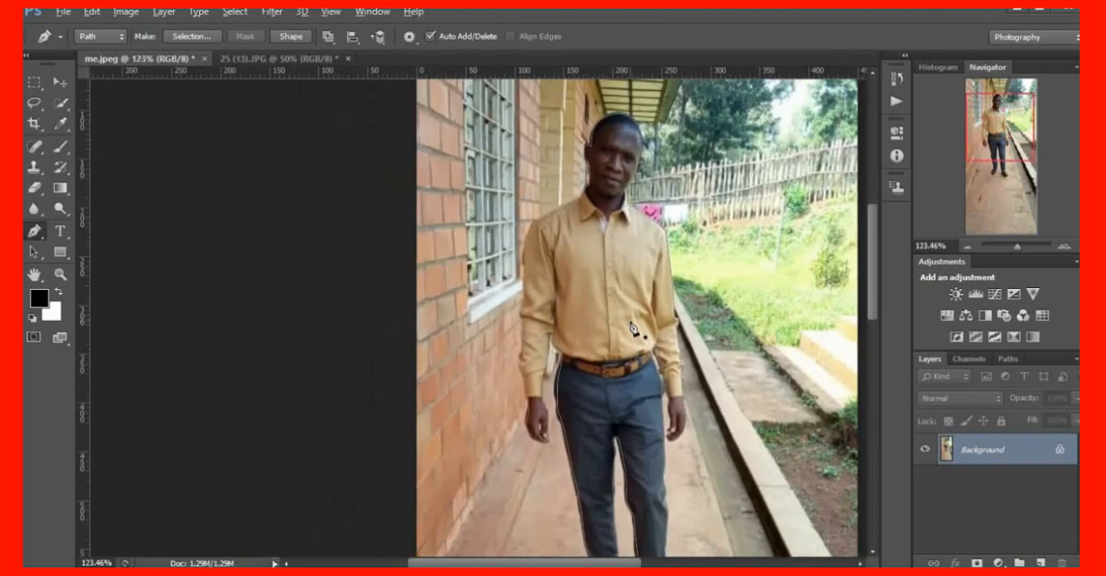
{"action": "scroll", "coordinate": [636, 329], "scroll_direction": "up", "scroll_amount": 3}
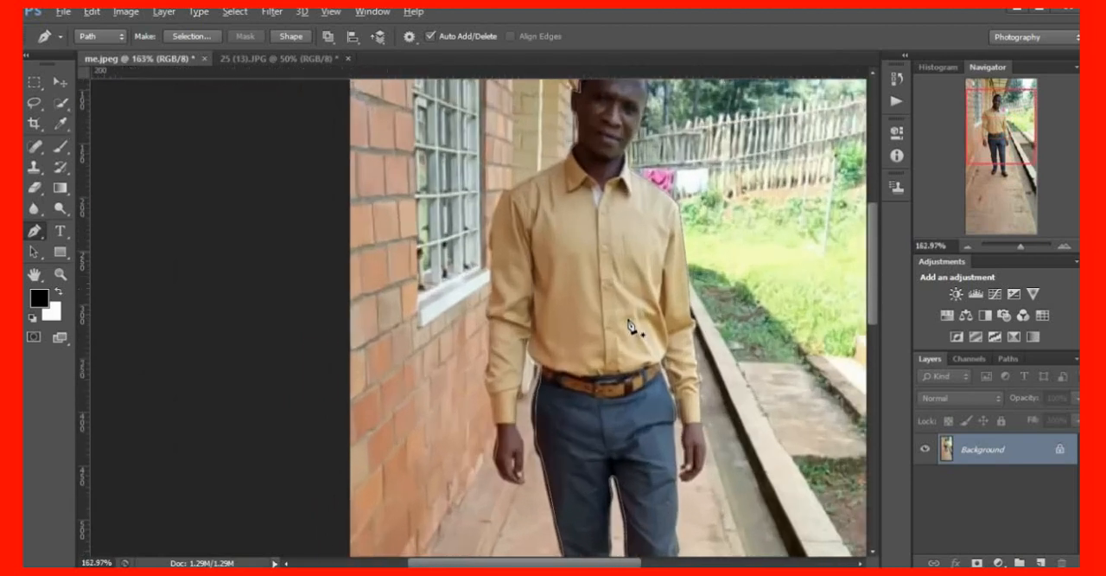
{"action": "right_click", "coordinate": [585, 218]}
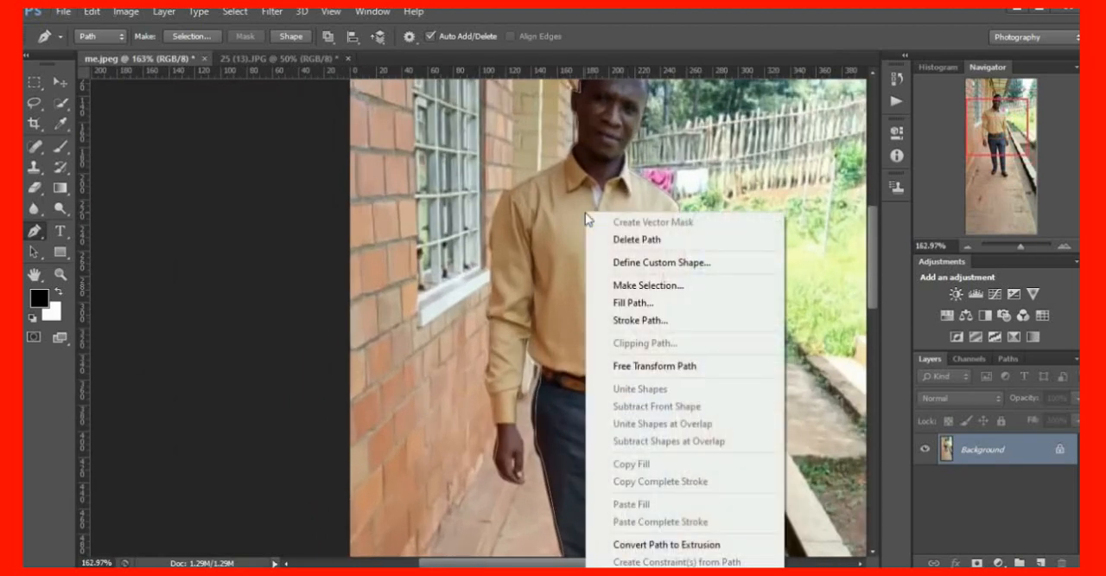
{"action": "left_click", "coordinate": [660, 288]}
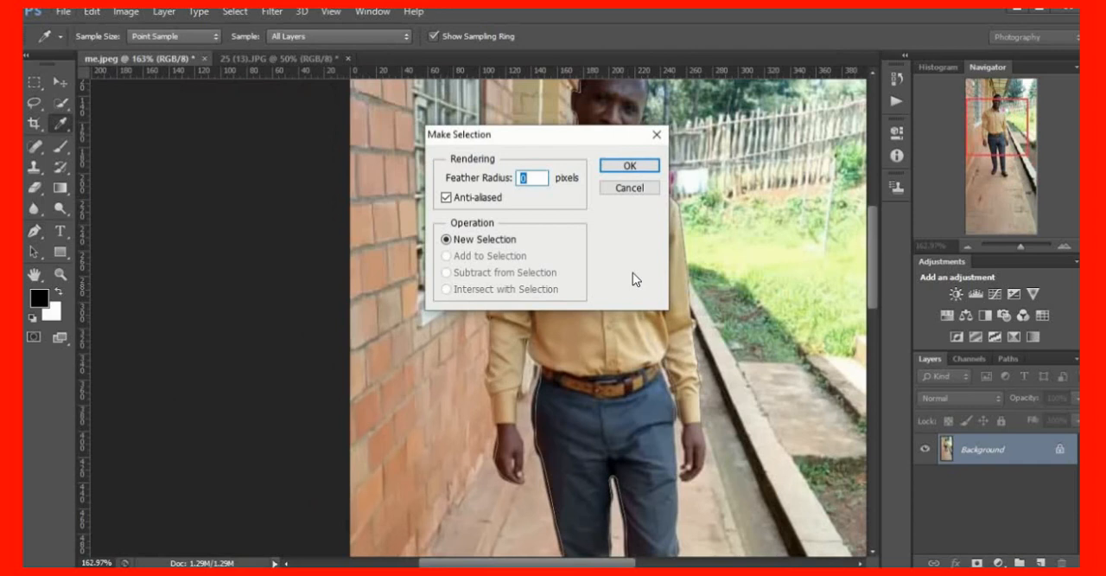
{"action": "left_click", "coordinate": [630, 166]}
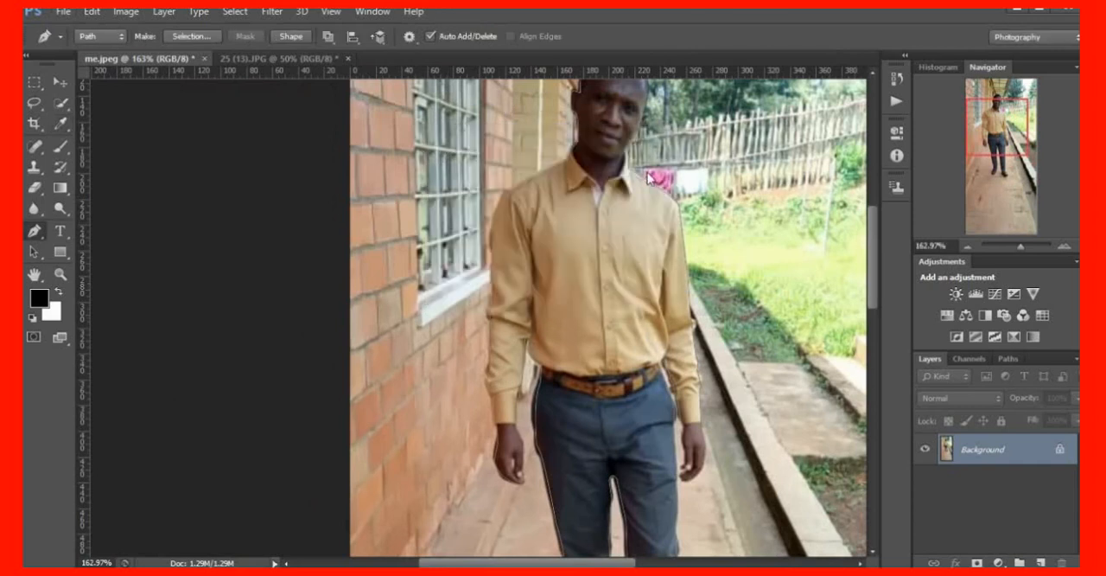
Move the selected man from me.jpeg into 25 (13).JPG and place him on the lawn in front of the hut
{"action": "scroll", "coordinate": [637, 268], "scroll_direction": "up", "scroll_amount": 2}
{"action": "scroll", "coordinate": [636, 274], "scroll_direction": "up", "scroll_amount": 2}
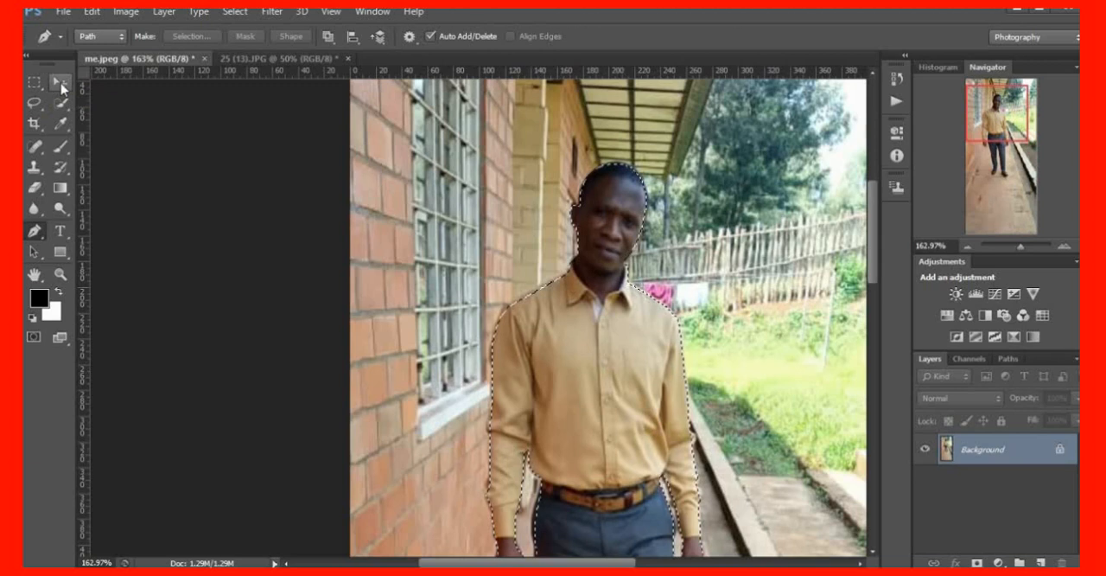
{"action": "key", "text": "v"}
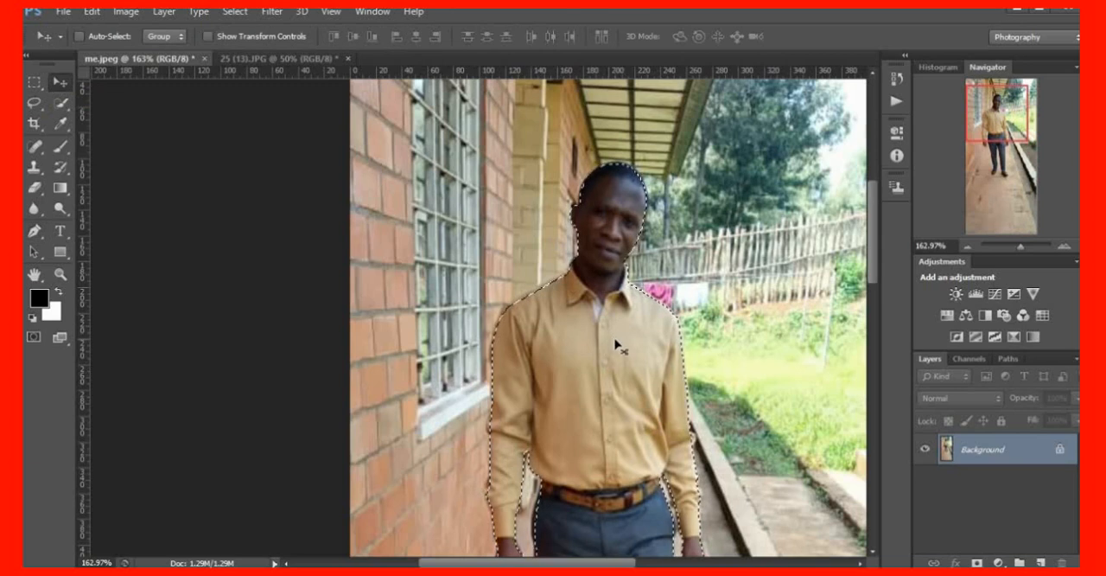
{"action": "left_click_drag", "start_coordinate": [617, 343], "coordinate": [353, 135]}
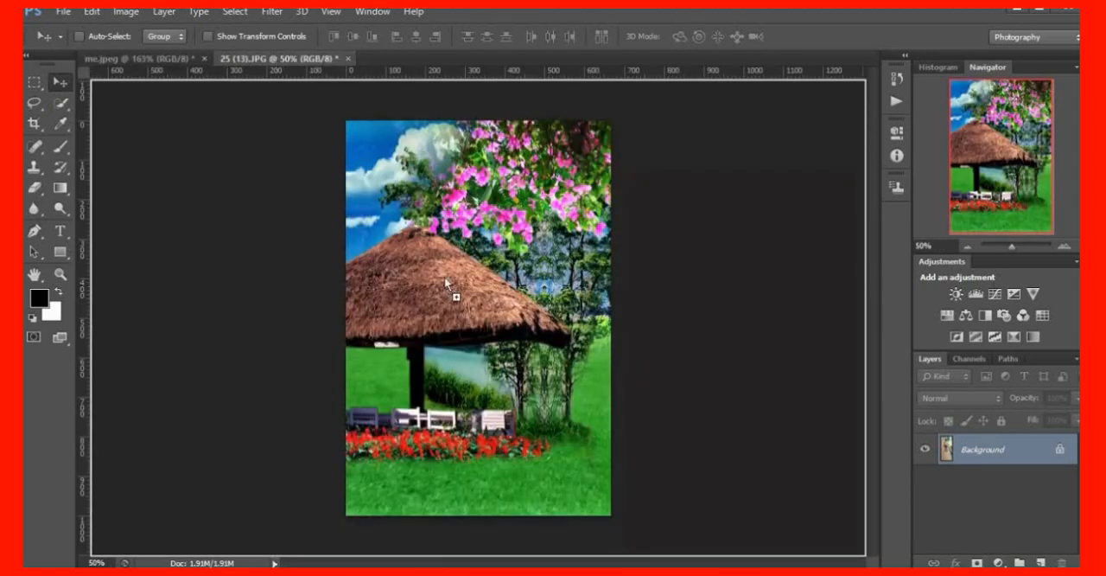
{"action": "left_click_drag", "start_coordinate": [444, 276], "coordinate": [482, 348]}
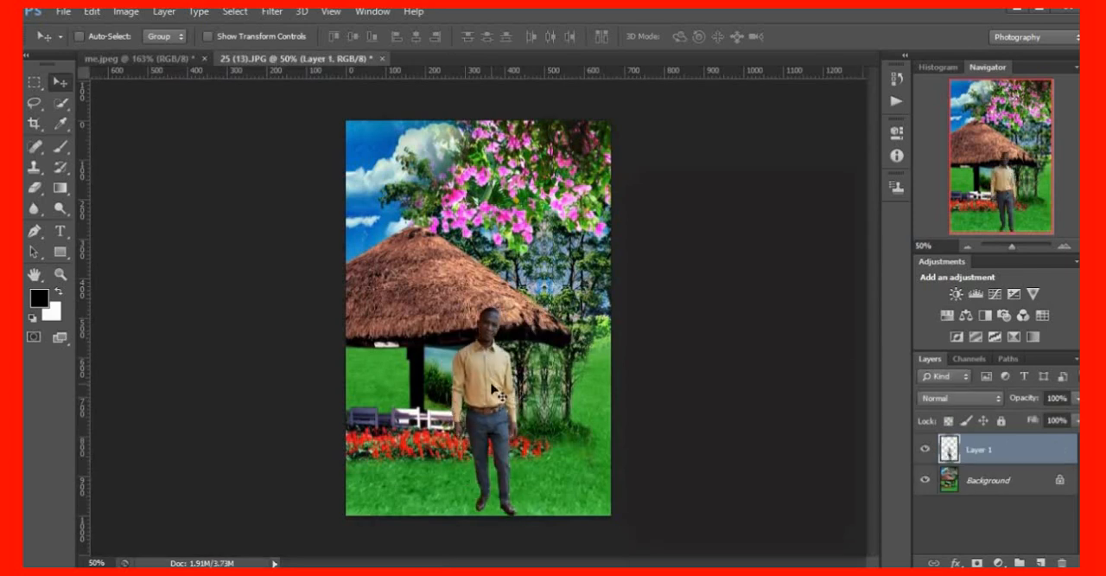
{"action": "left_click_drag", "start_coordinate": [493, 401], "coordinate": [489, 399]}
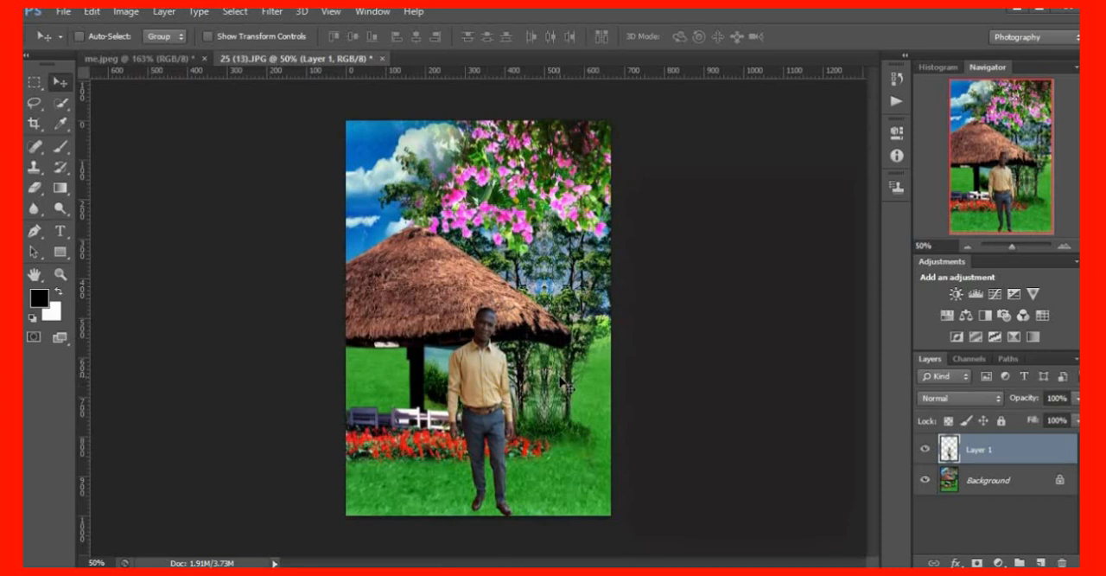
Enlarge the man with Free Transform to about 129% width and 126% height, and shift him up so his feet fit the lawn
{"action": "scroll", "coordinate": [561, 382], "scroll_direction": "up", "scroll_amount": 2}
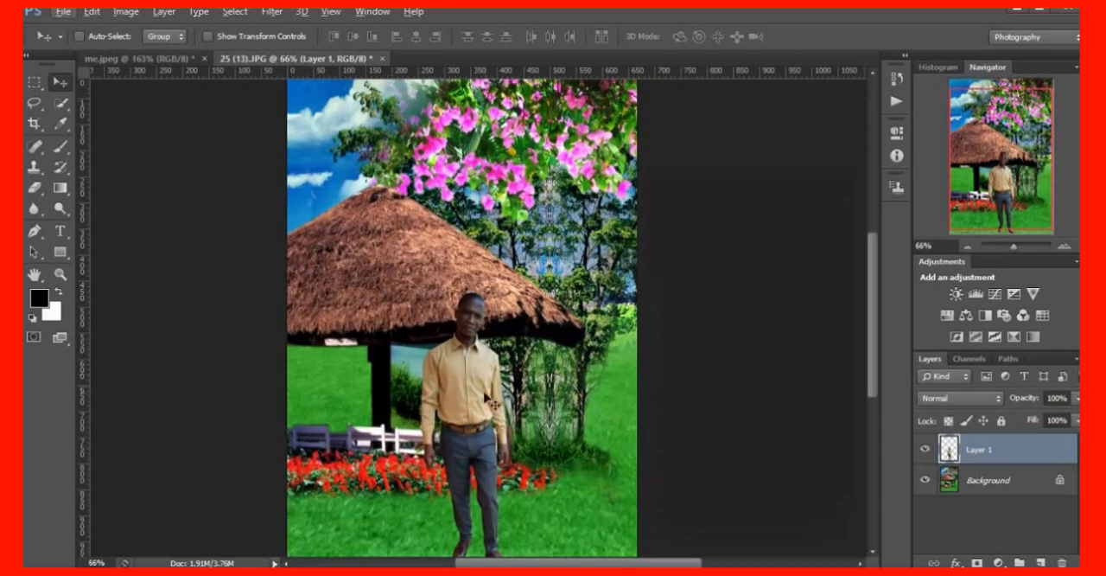
{"action": "scroll", "coordinate": [512, 401], "scroll_direction": "up", "scroll_amount": 3}
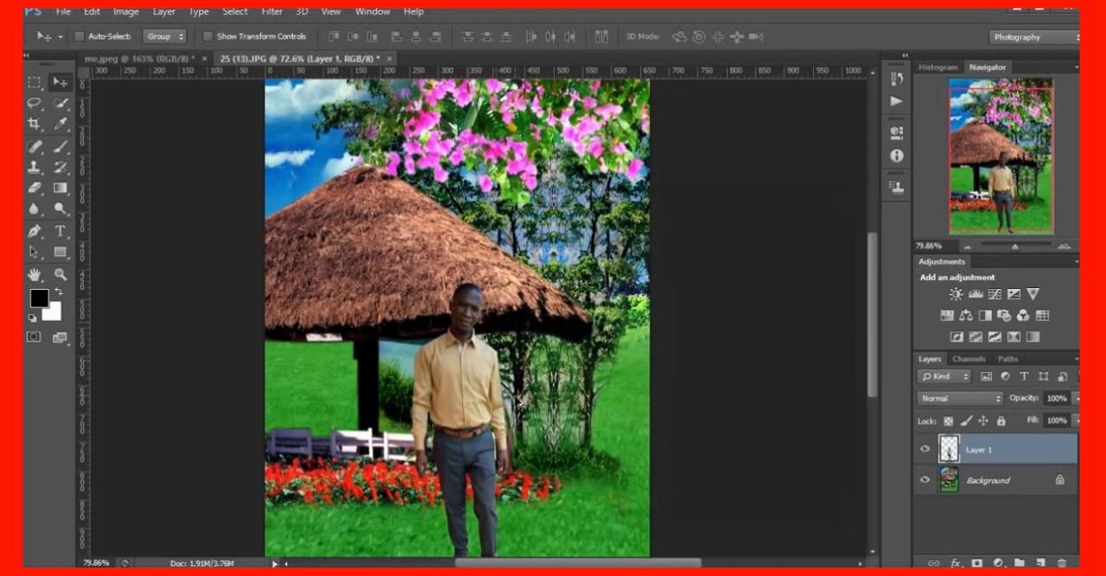
{"action": "scroll", "coordinate": [513, 400], "scroll_direction": "down", "scroll_amount": 3}
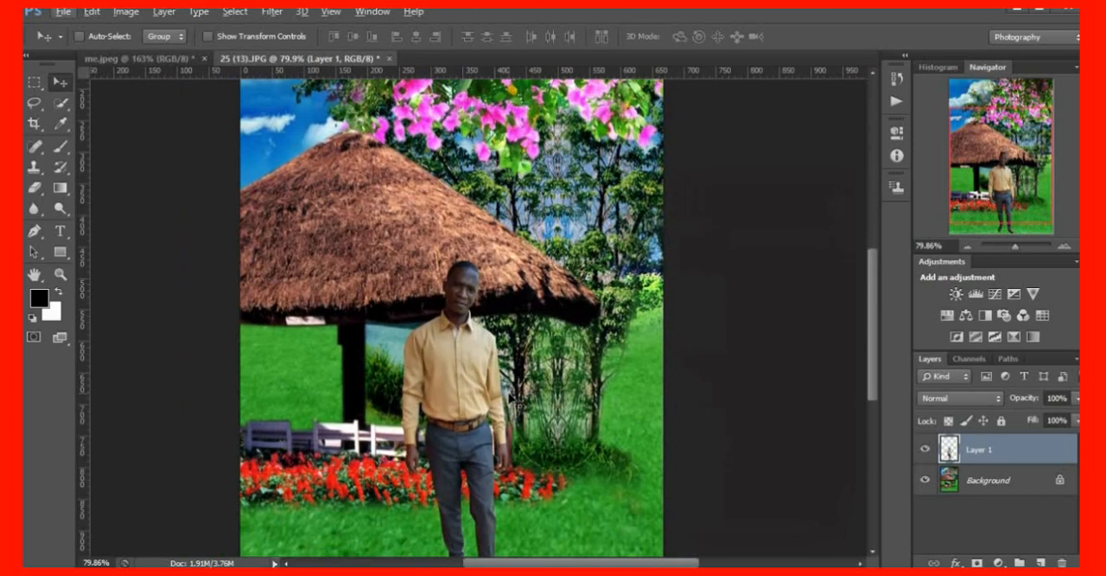
{"action": "scroll", "coordinate": [514, 399], "scroll_direction": "up", "scroll_amount": 1}
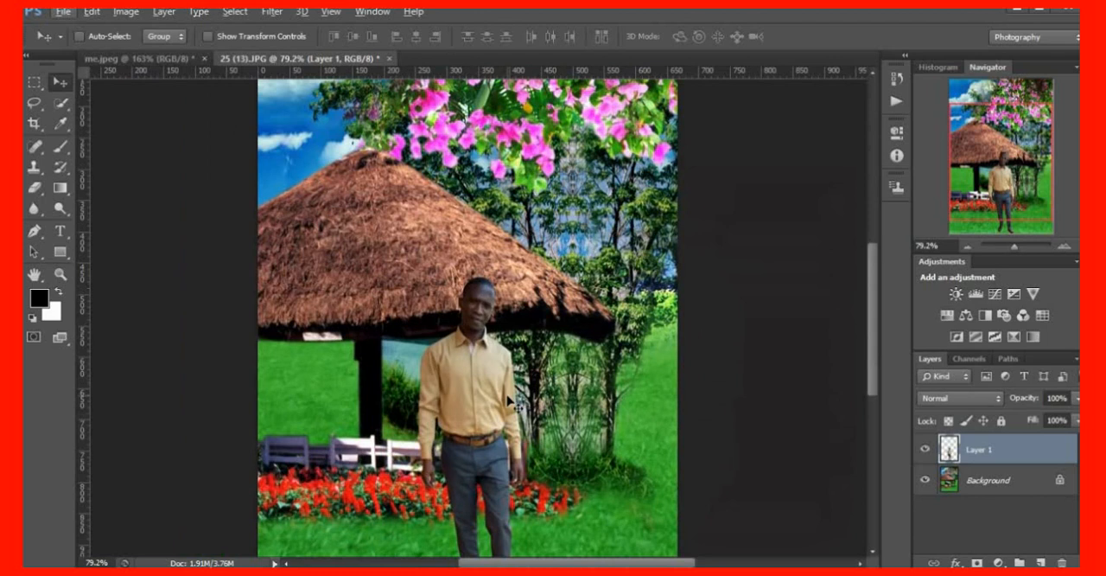
{"action": "scroll", "coordinate": [510, 395], "scroll_direction": "down", "scroll_amount": 2}
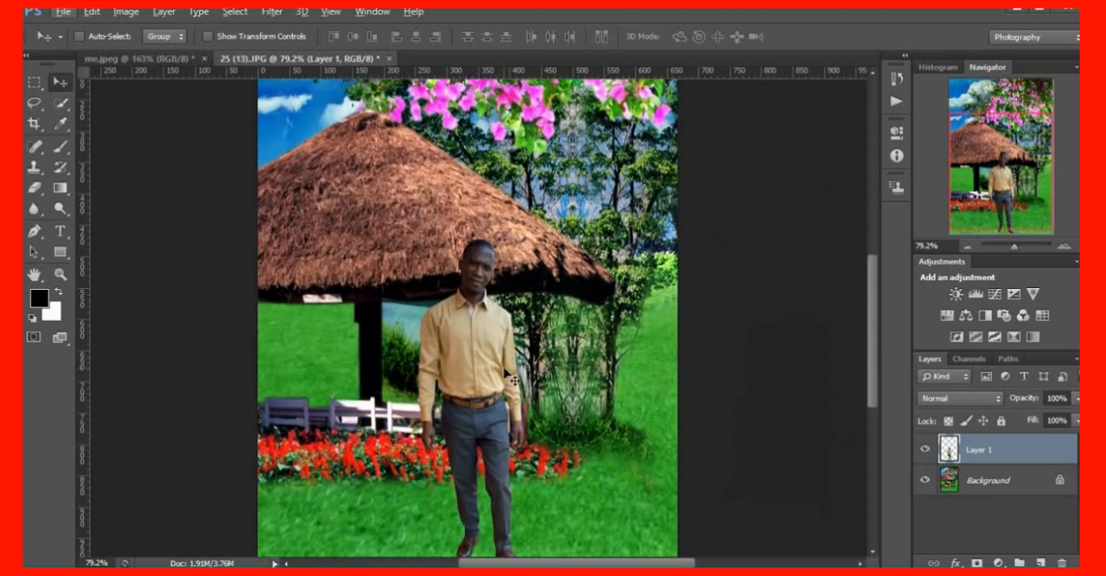
{"action": "key", "text": "ctrl+t"}
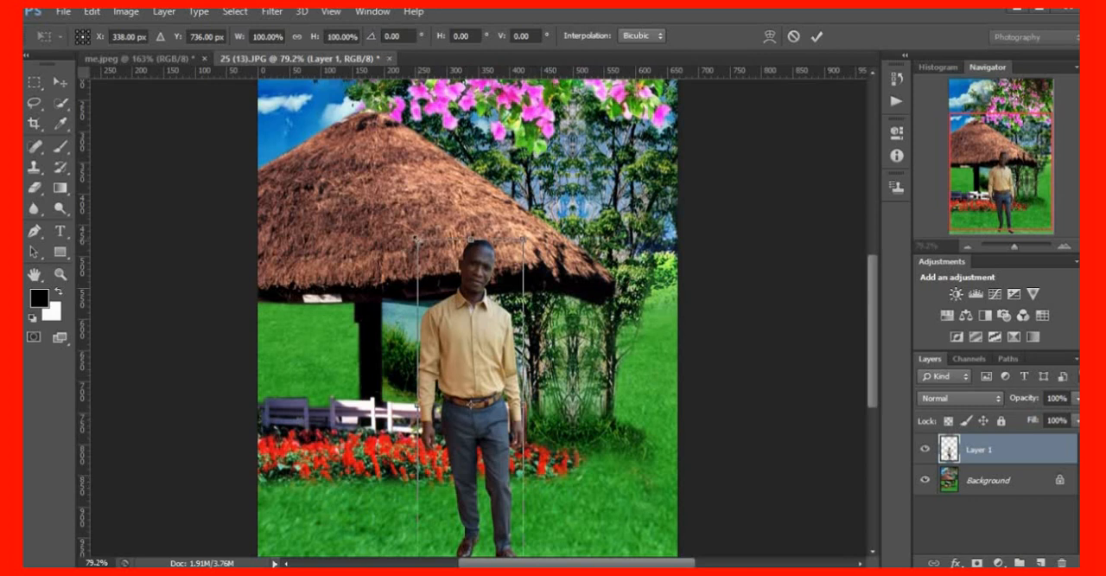
{"action": "left_click_drag", "start_coordinate": [417, 237], "coordinate": [383, 203]}
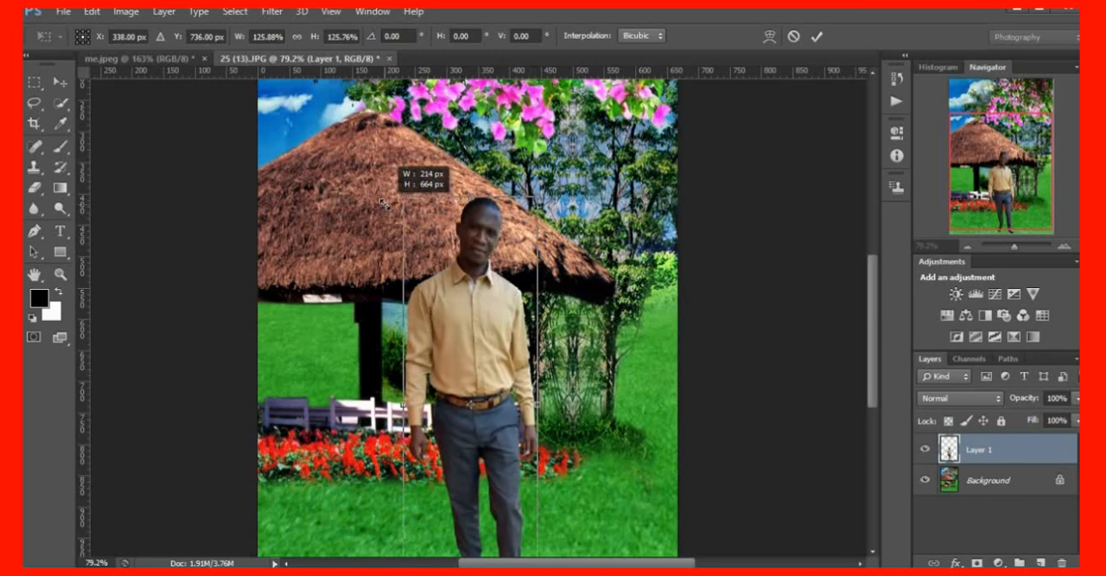
{"action": "left_click_drag", "start_coordinate": [474, 374], "coordinate": [482, 321]}
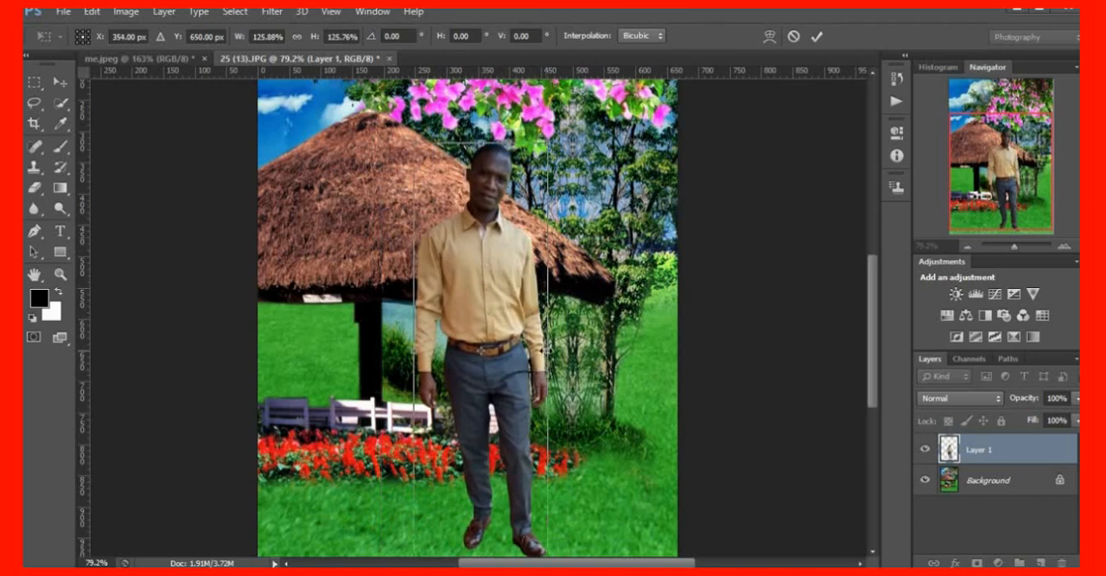
{"action": "left_click_drag", "start_coordinate": [548, 350], "coordinate": [552, 350]}
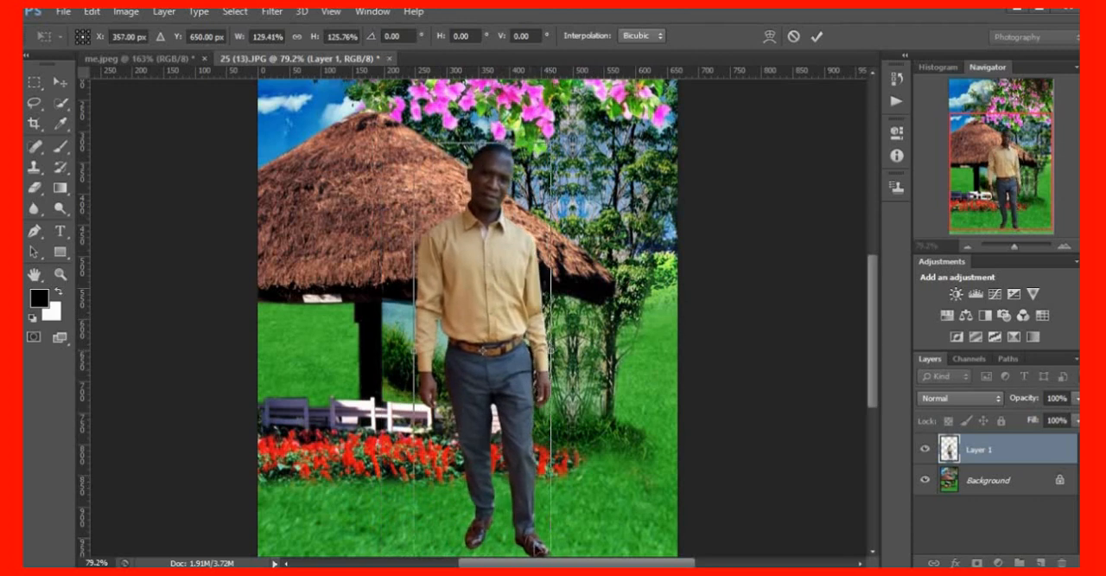
Reposition the enlarged man near the left edge of the garden with his shoes on the grass, and apply the transform
{"action": "scroll", "coordinate": [544, 545], "scroll_direction": "down", "scroll_amount": 2}
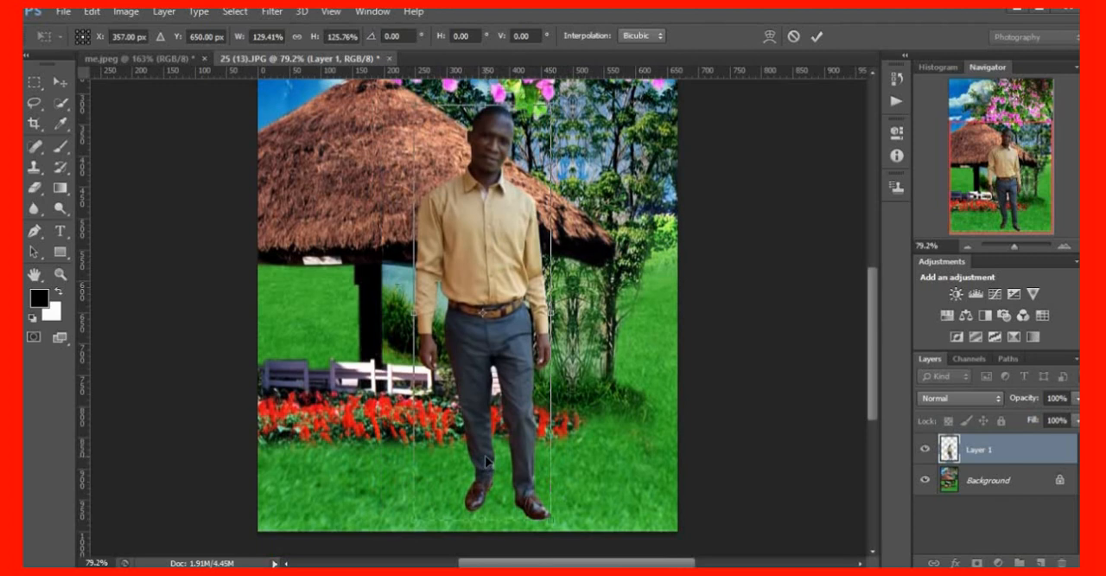
{"action": "left_click_drag", "start_coordinate": [486, 462], "coordinate": [459, 464]}
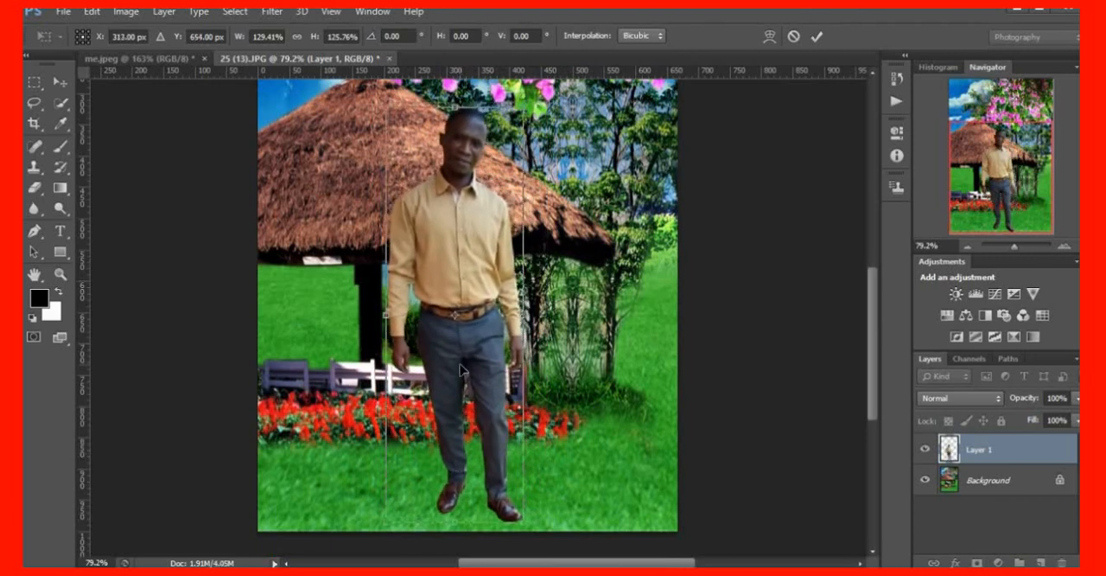
{"action": "left_click_drag", "start_coordinate": [465, 367], "coordinate": [389, 385]}
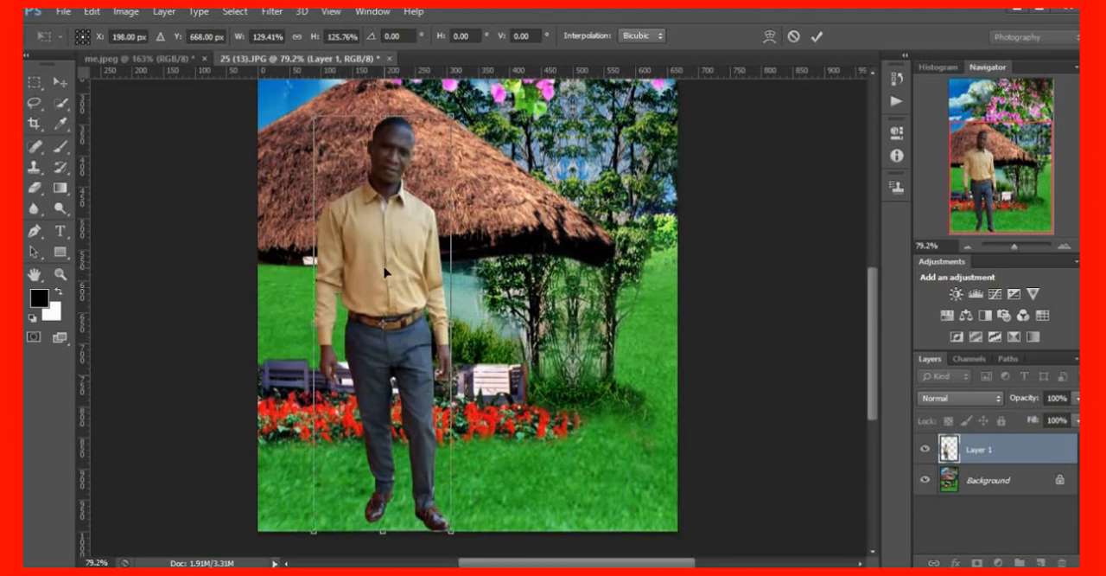
{"action": "key", "text": "Return"}
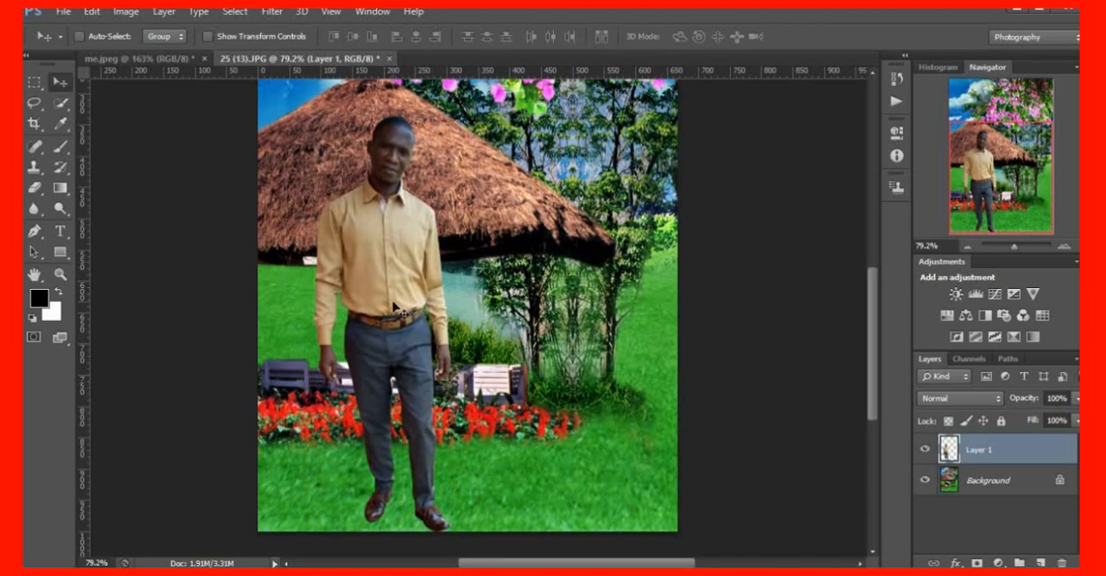
{"action": "left_click_drag", "start_coordinate": [402, 309], "coordinate": [344, 314]}
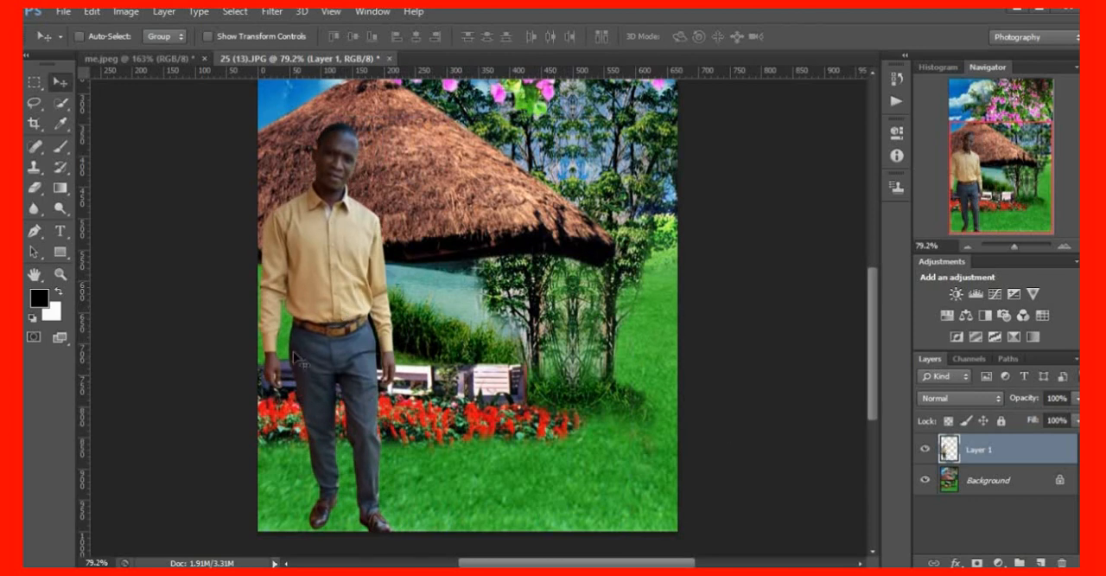
{"action": "left_click_drag", "start_coordinate": [337, 323], "coordinate": [343, 313]}
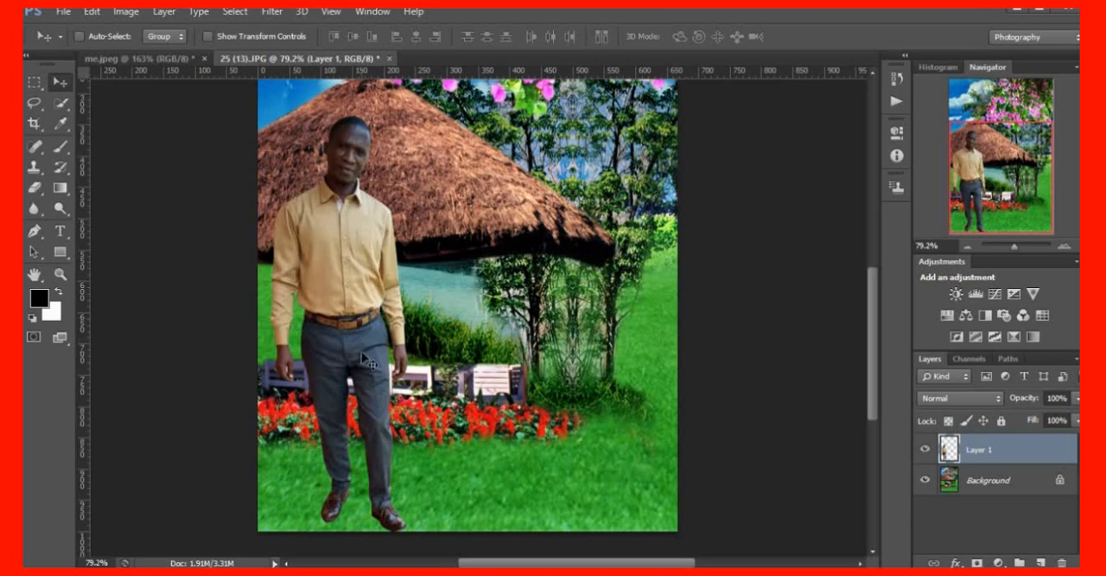
Duplicate the man's layer onto the right half of the garden and raise both figures slightly so they stand level
{"action": "left_click_drag", "start_coordinate": [363, 357], "coordinate": [556, 354]}
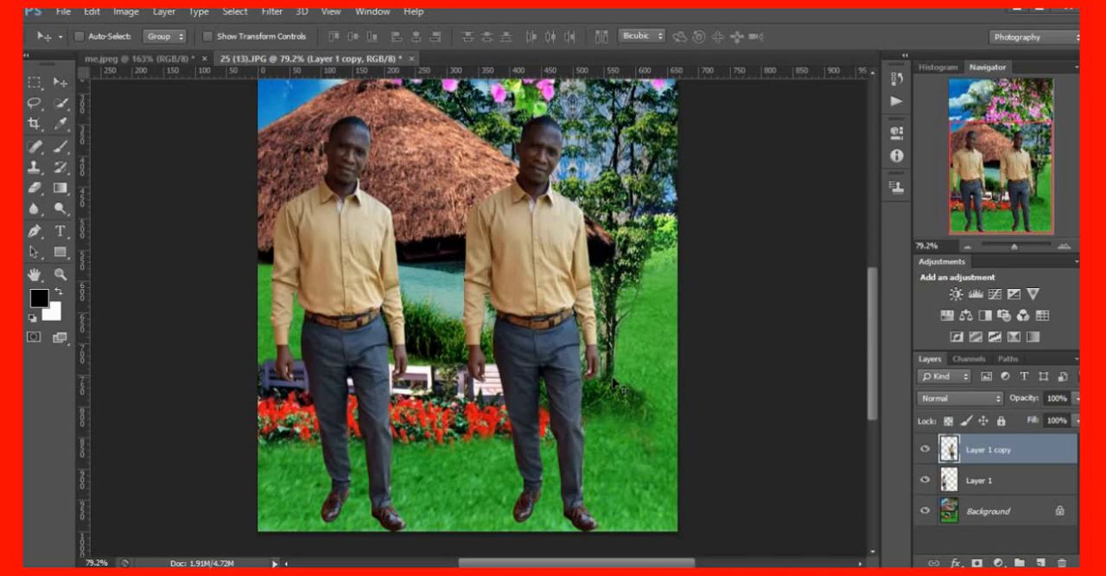
{"action": "key", "text": "ctrl+t"}
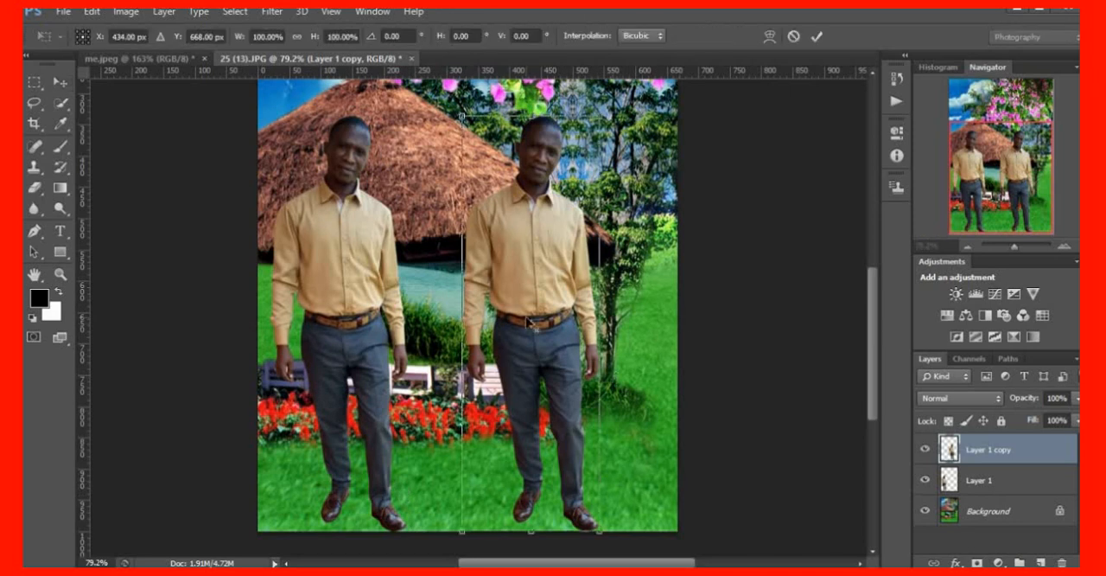
{"action": "key", "text": "Return"}
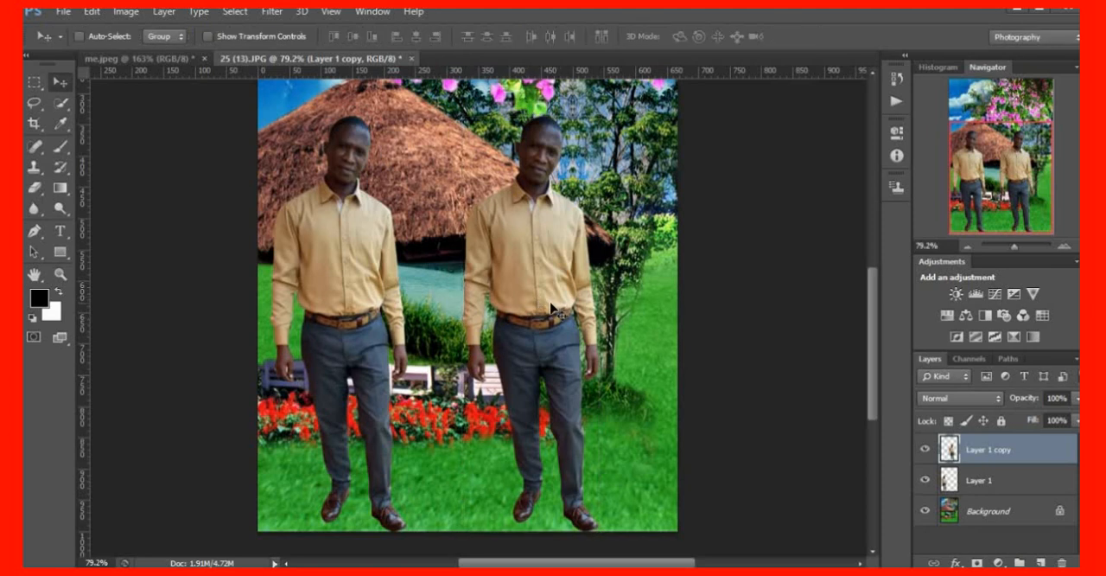
{"action": "left_click_drag", "start_coordinate": [556, 306], "coordinate": [589, 294]}
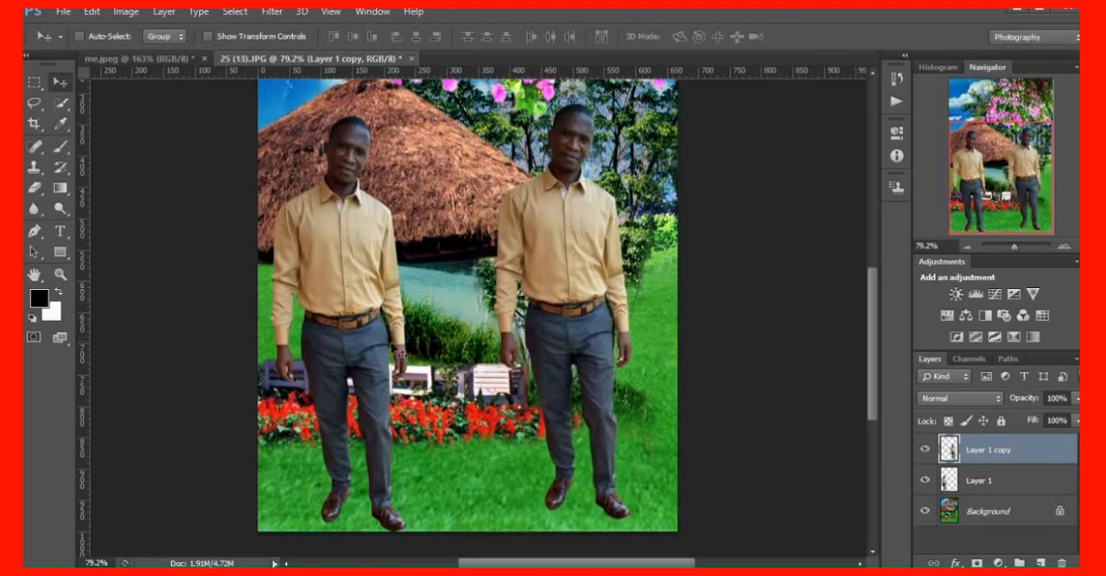
{"action": "left_click", "coordinate": [991, 479]}
{"action": "left_click_drag", "start_coordinate": [366, 379], "coordinate": [364, 359]}
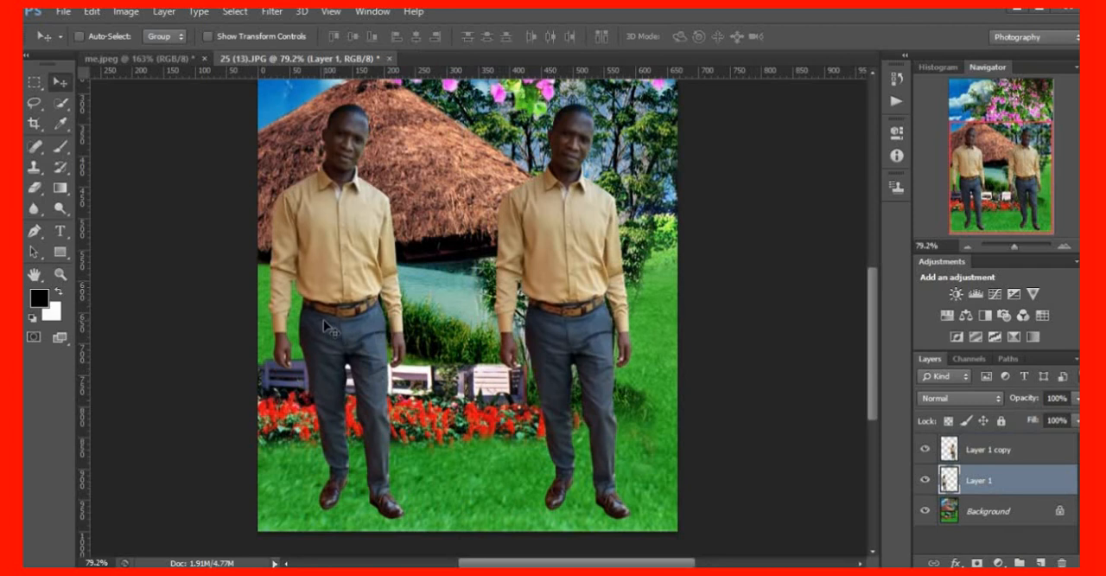
Use Curves on the left man's layer to raise the Red channel's midtones from input 123 to output 146
{"action": "key", "text": "ctrl+m"}
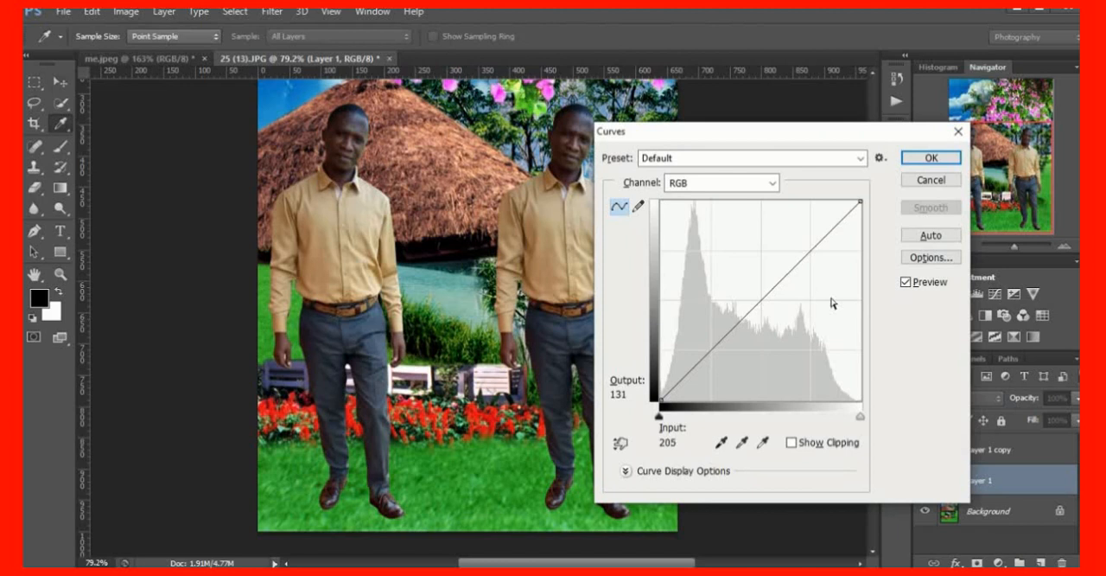
{"action": "left_click", "coordinate": [772, 187]}
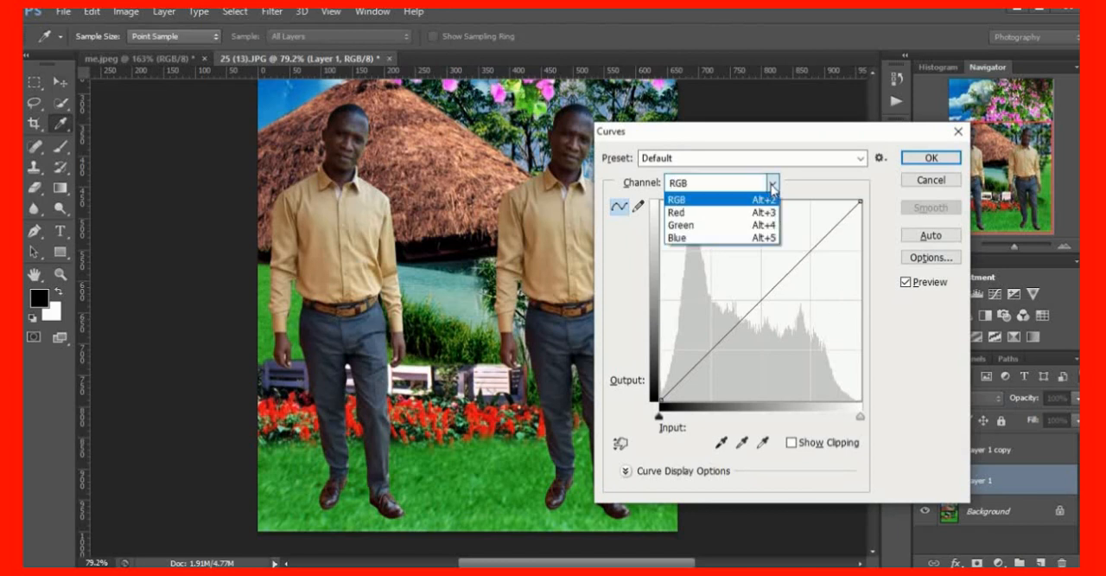
{"action": "left_click", "coordinate": [687, 213]}
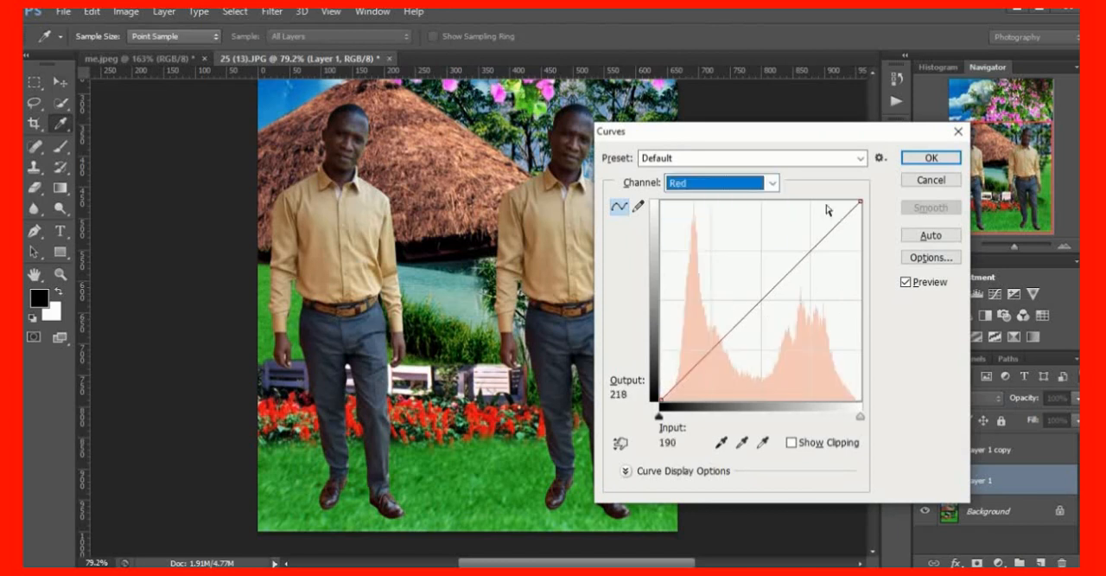
{"action": "left_click_drag", "start_coordinate": [767, 297], "coordinate": [757, 285]}
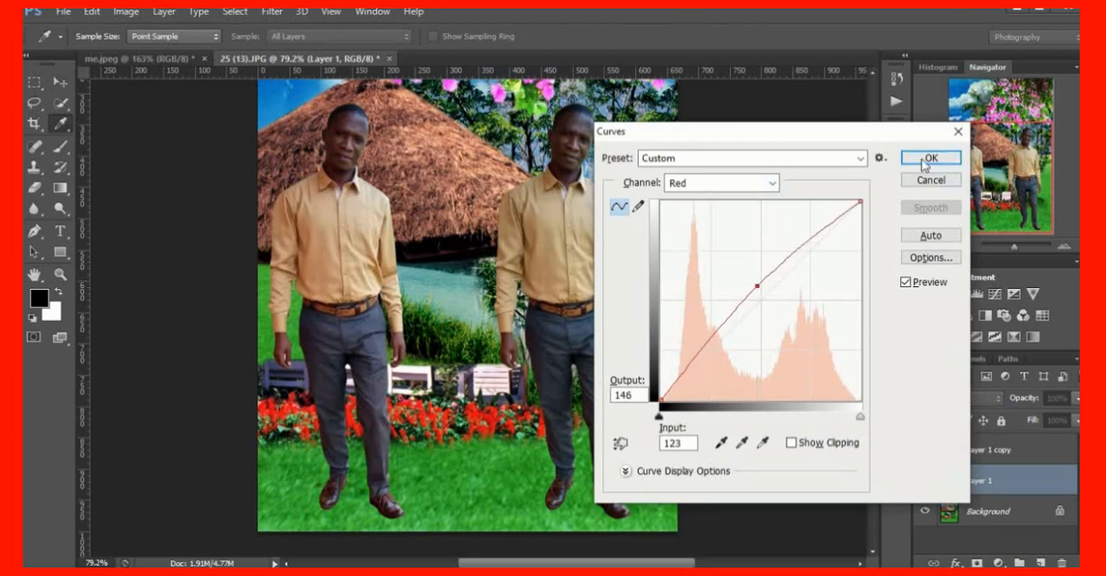
Brighten the left man by raising the RGB curve at input 120 to output 167, and apply the Curves adjustment
{"action": "left_click", "coordinate": [774, 184]}
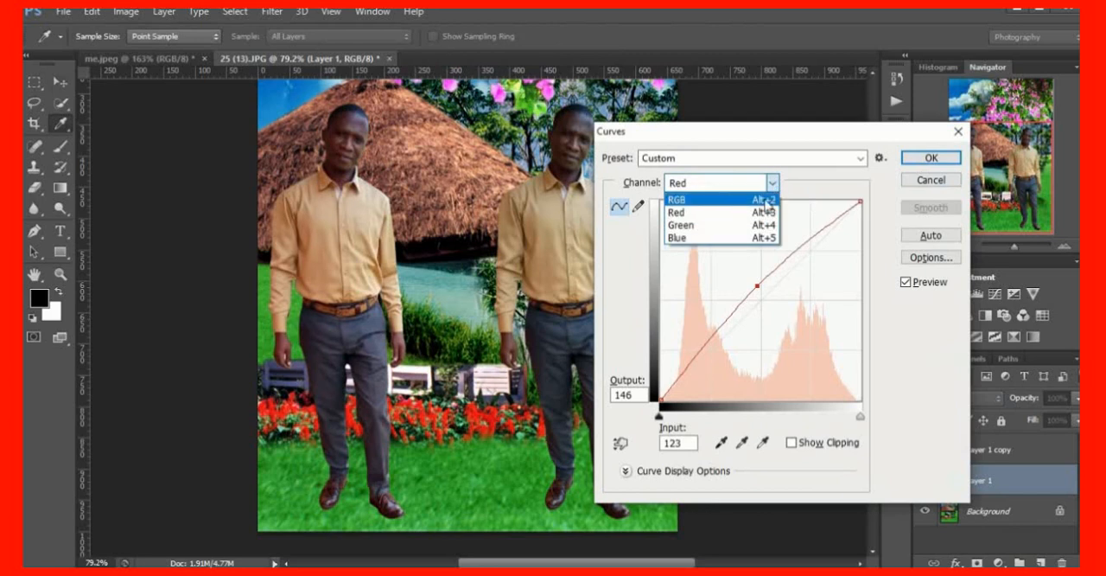
{"action": "left_click", "coordinate": [689, 199]}
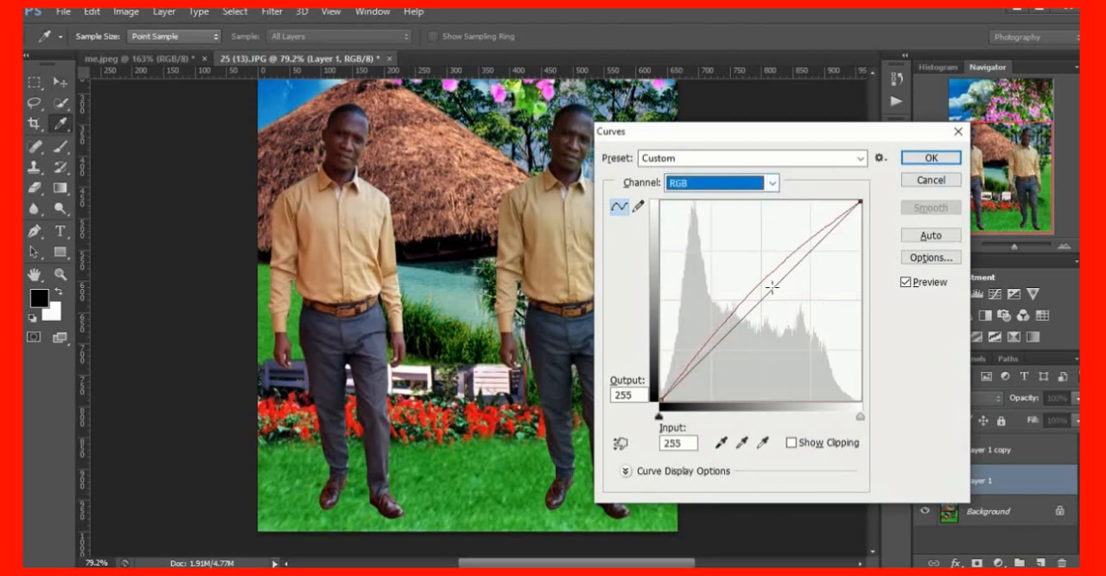
{"action": "left_click_drag", "start_coordinate": [772, 286], "coordinate": [754, 268]}
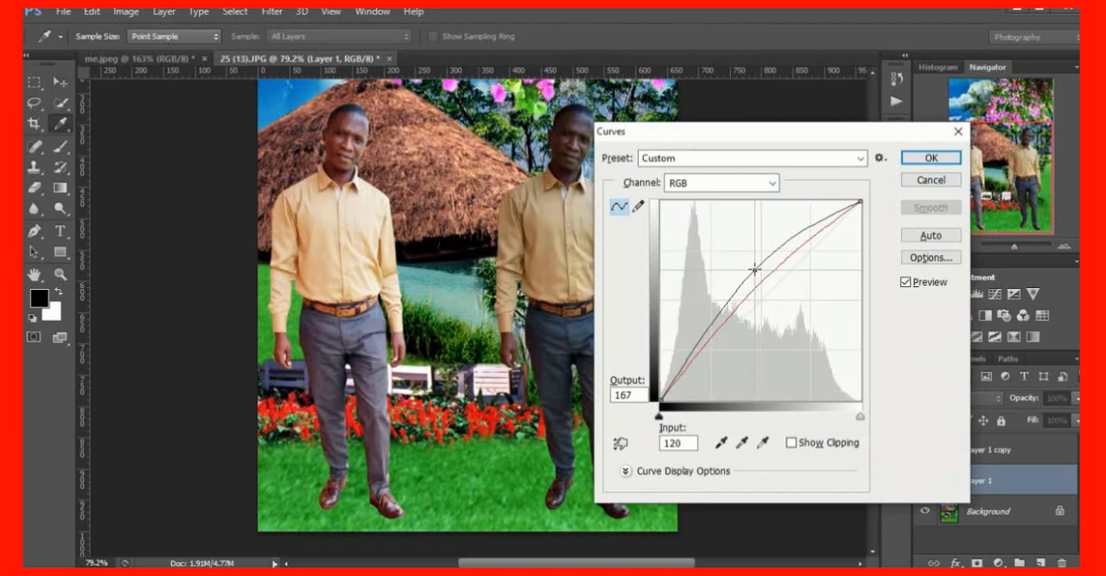
{"action": "left_click", "coordinate": [932, 158]}
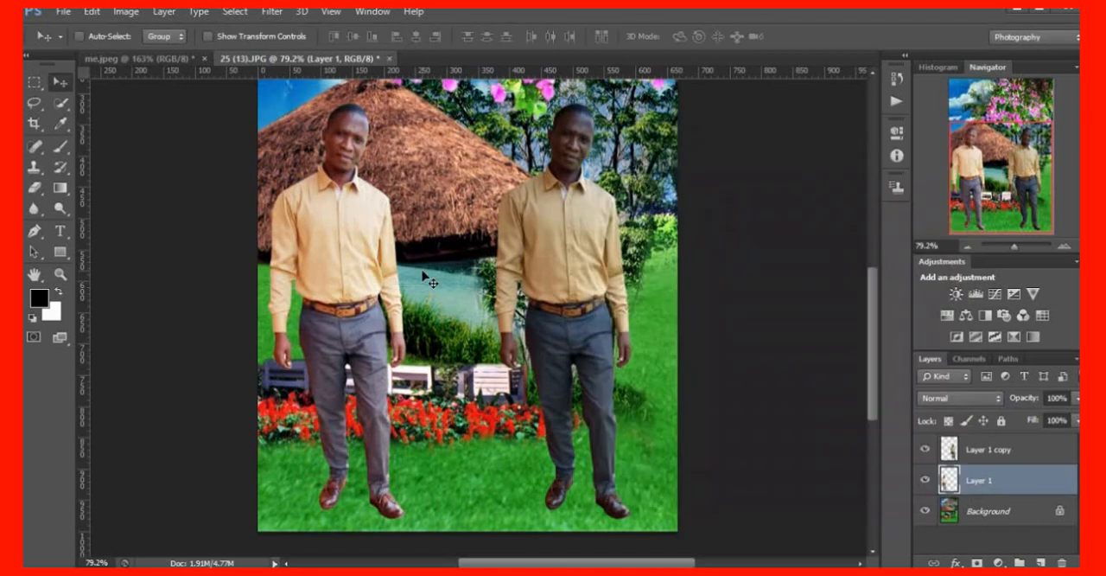
Bring up the Imagenomic filter choices for the left man's layer
{"action": "scroll", "coordinate": [429, 282], "scroll_direction": "up", "scroll_amount": 3}
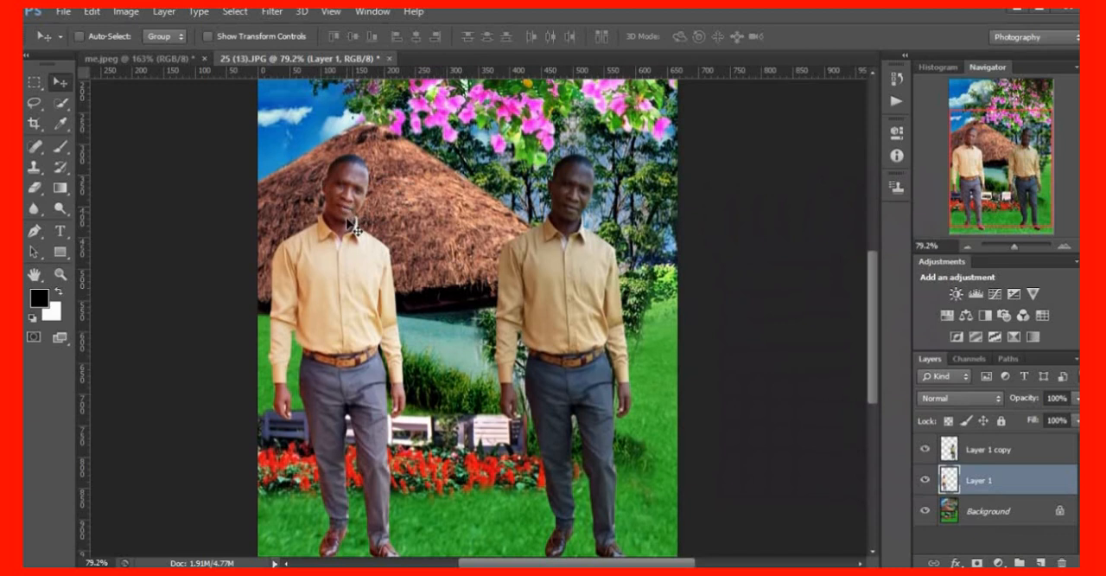
{"action": "scroll", "coordinate": [354, 294], "scroll_direction": "down", "scroll_amount": 1}
{"action": "scroll", "coordinate": [355, 294], "scroll_direction": "up", "scroll_amount": 1}
{"action": "left_click", "coordinate": [270, 13]}
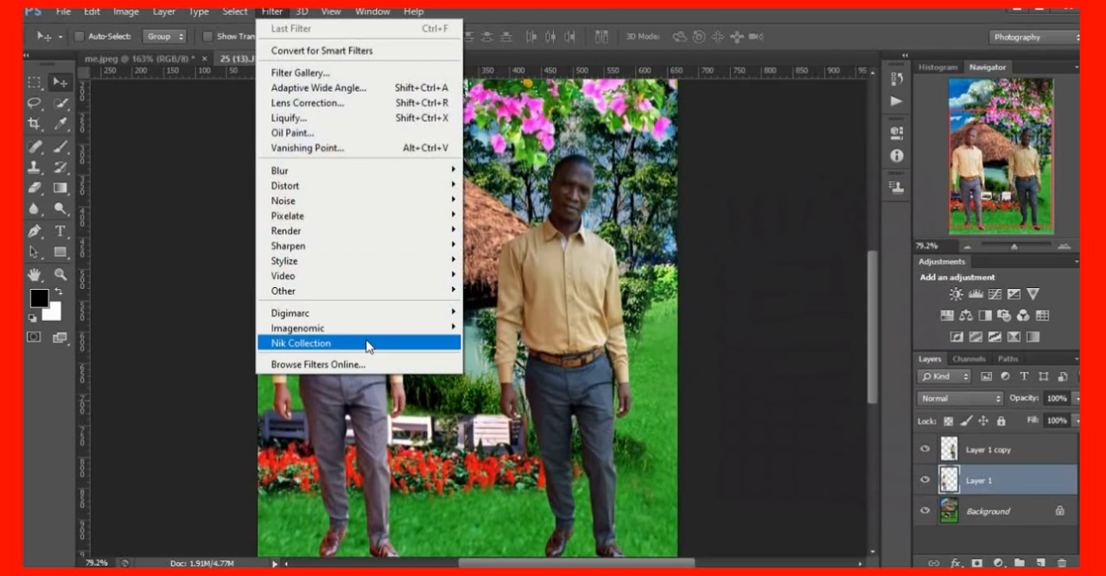
{"action": "mouse_move", "coordinate": [318, 209]}
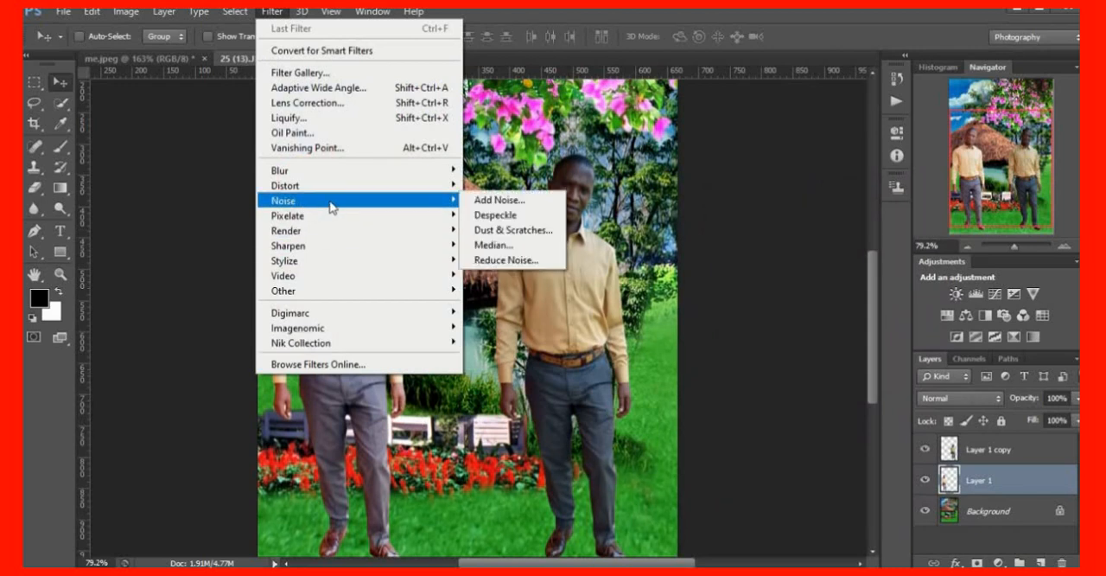
{"action": "mouse_move", "coordinate": [284, 334]}
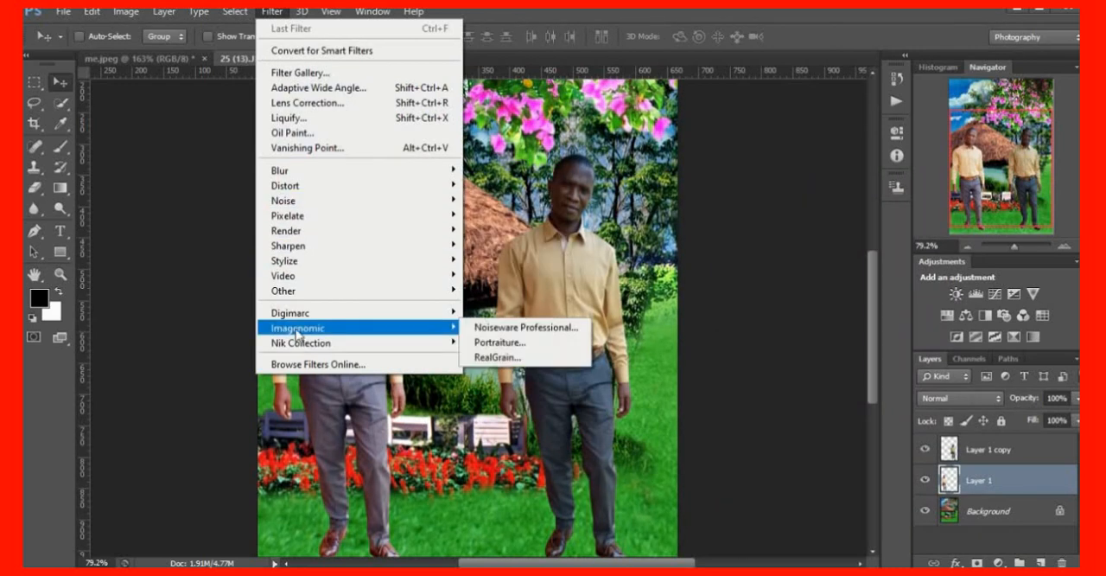
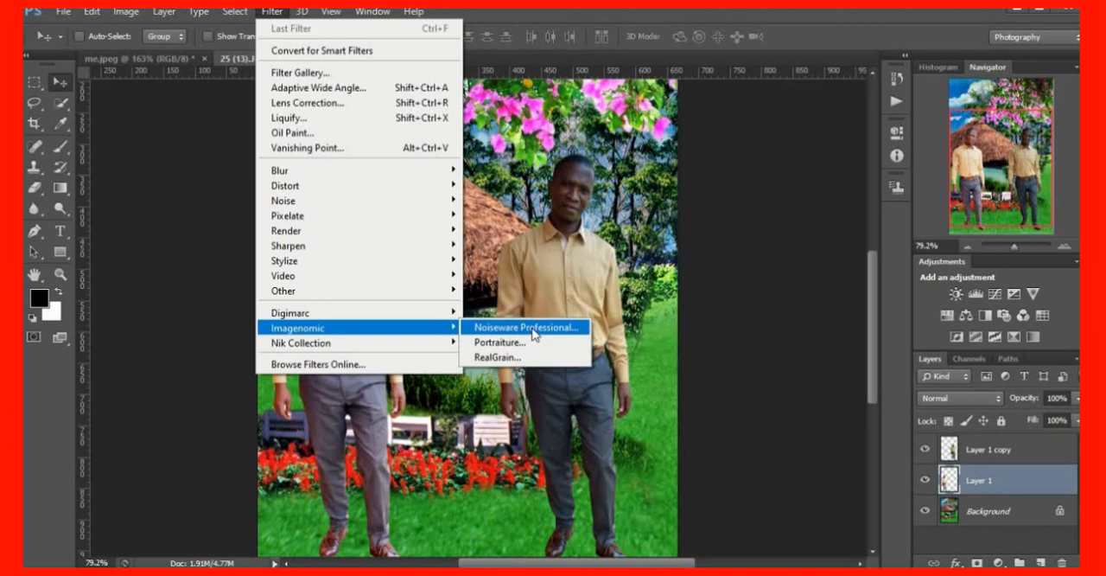
Apply the Noiseware Professional filter with its Default settings to the left man's layer and nudge the figure slightly to the right
{"action": "left_click", "coordinate": [524, 330]}
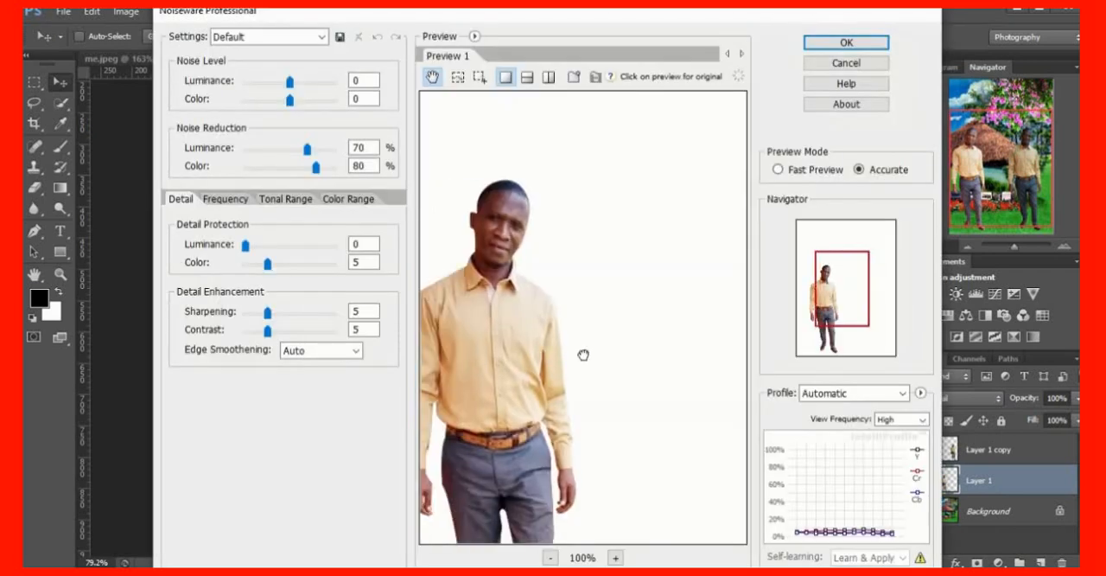
{"action": "left_click_drag", "start_coordinate": [583, 354], "coordinate": [620, 324]}
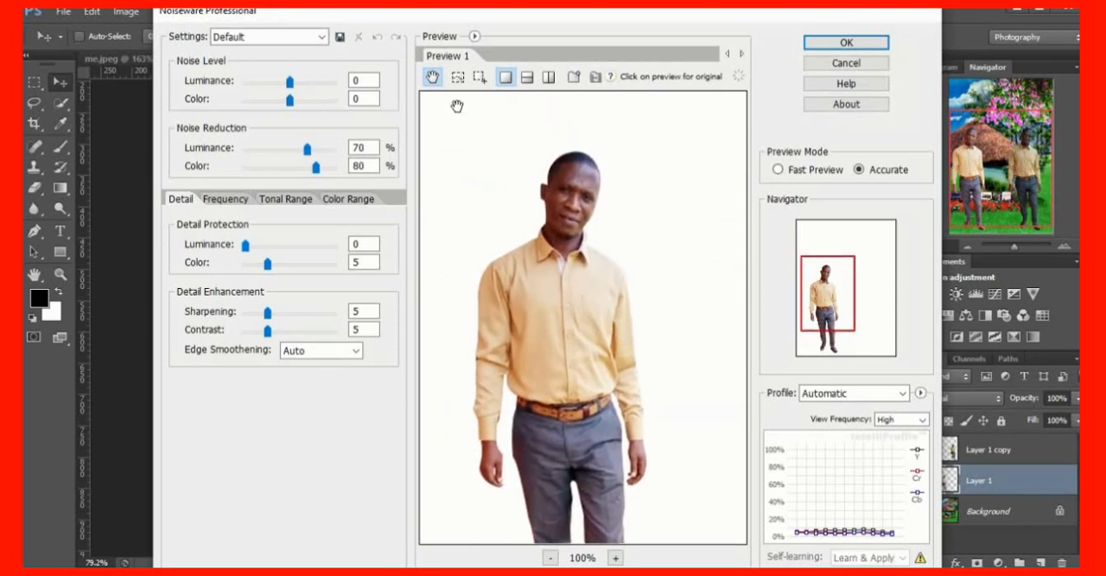
{"action": "scroll", "coordinate": [641, 378], "scroll_direction": "down", "scroll_amount": 1}
{"action": "scroll", "coordinate": [672, 352], "scroll_direction": "up", "scroll_amount": 2}
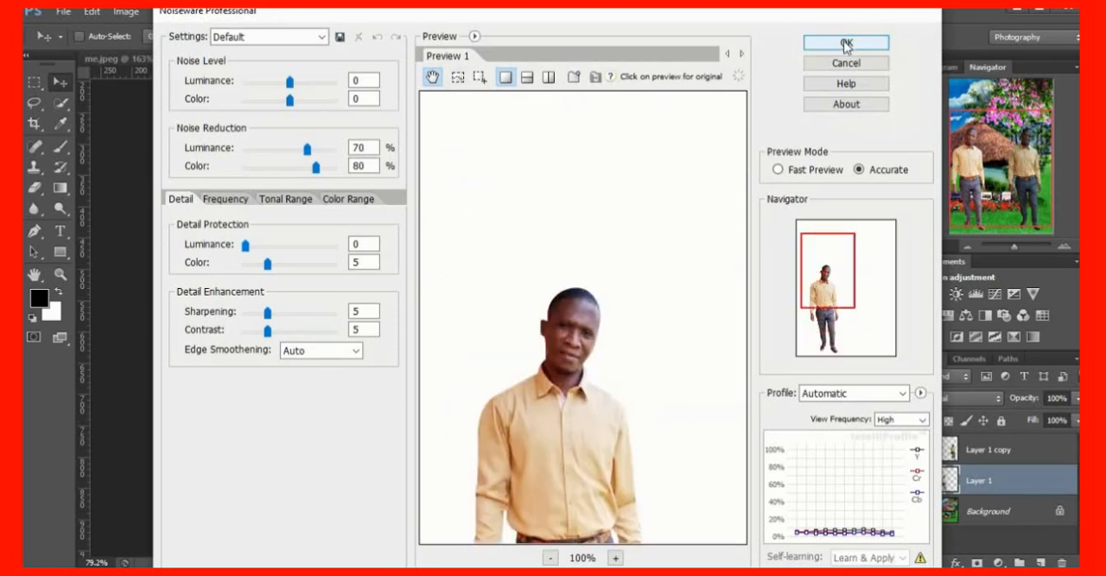
{"action": "left_click", "coordinate": [846, 43]}
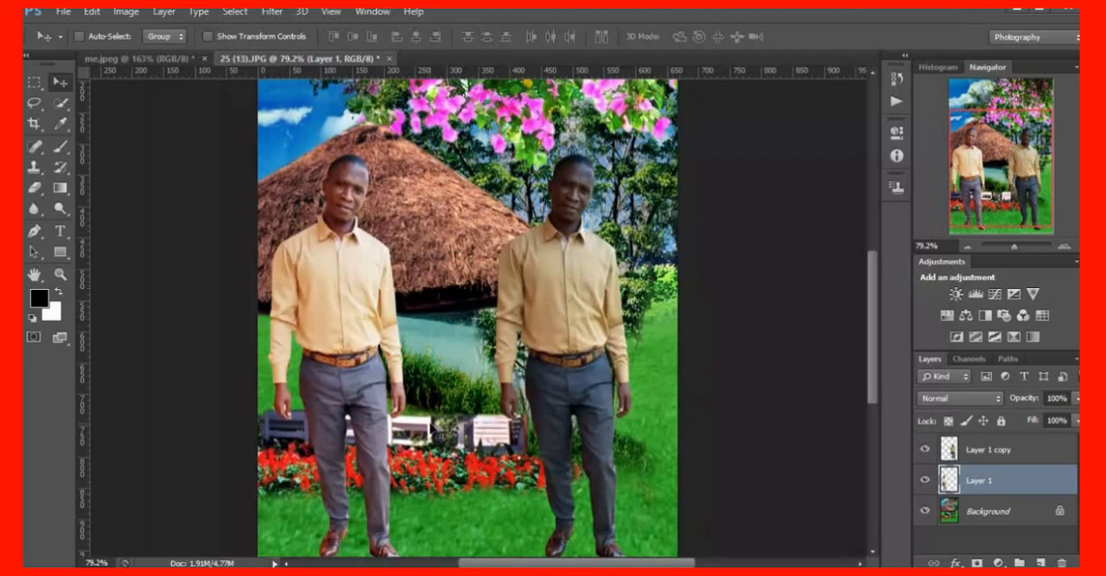
{"action": "scroll", "coordinate": [603, 434], "scroll_direction": "down", "scroll_amount": 1}
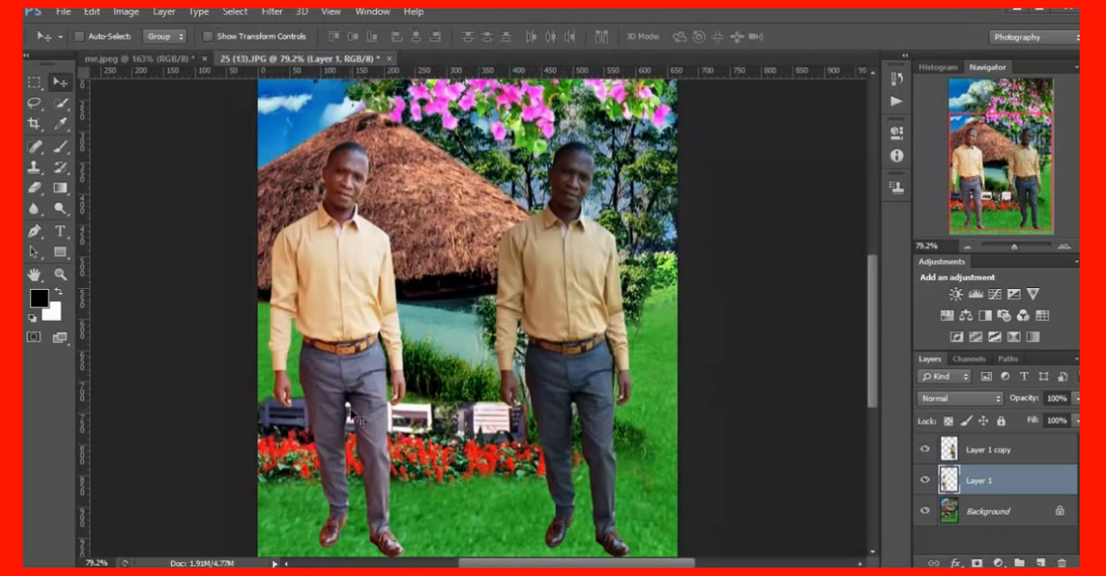
{"action": "left_click_drag", "start_coordinate": [352, 413], "coordinate": [356, 403]}
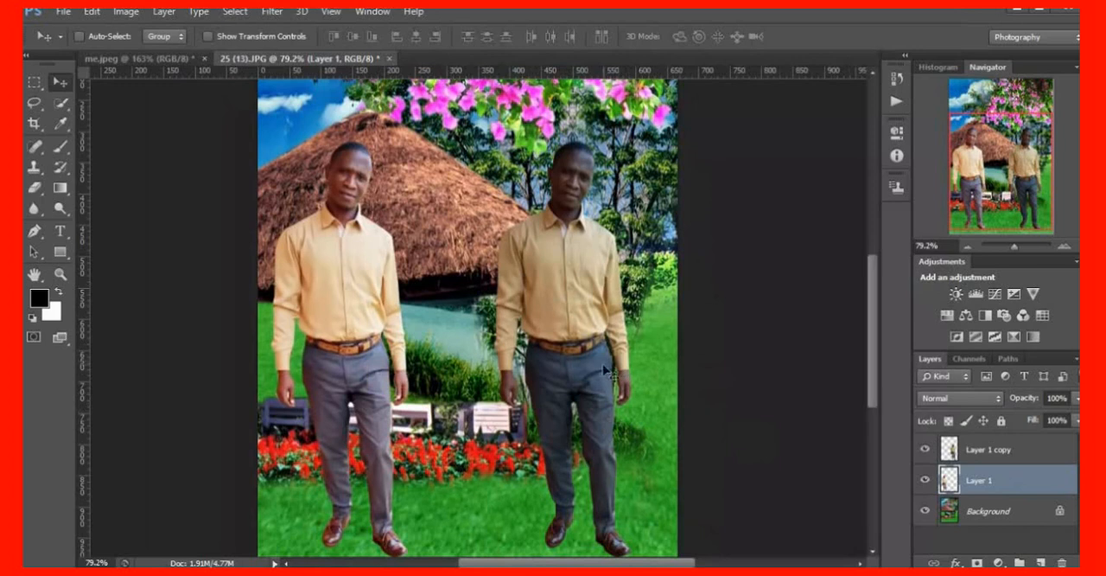
Brighten the right man's layer with Curves, raising RGB input 134 to output 158 and Red input 140 to output 155
{"action": "left_click", "coordinate": [990, 451]}
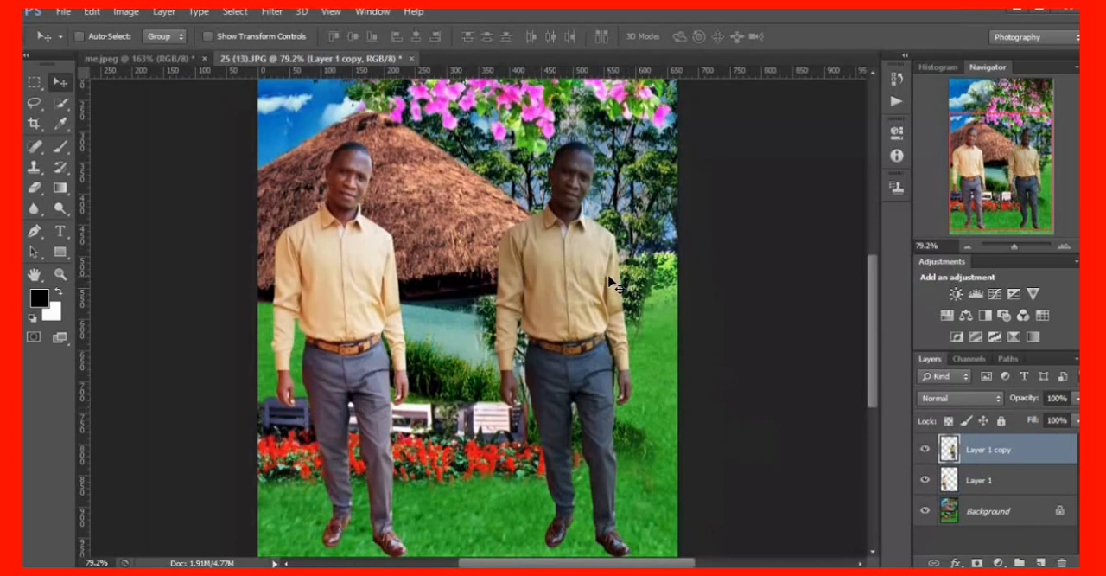
{"action": "key", "text": "ctrl+m"}
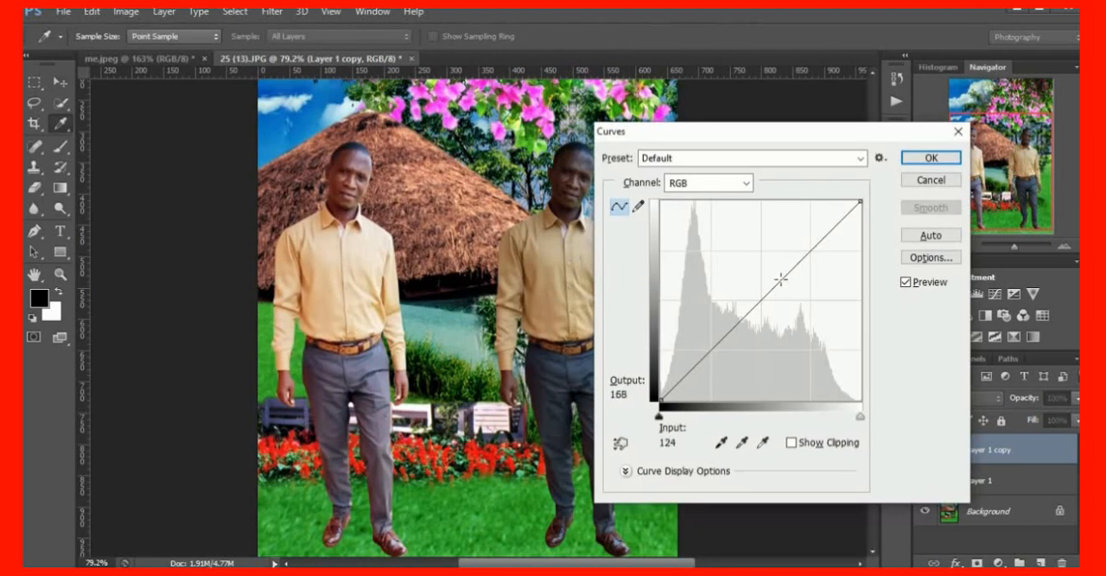
{"action": "left_click_drag", "start_coordinate": [778, 280], "coordinate": [765, 276]}
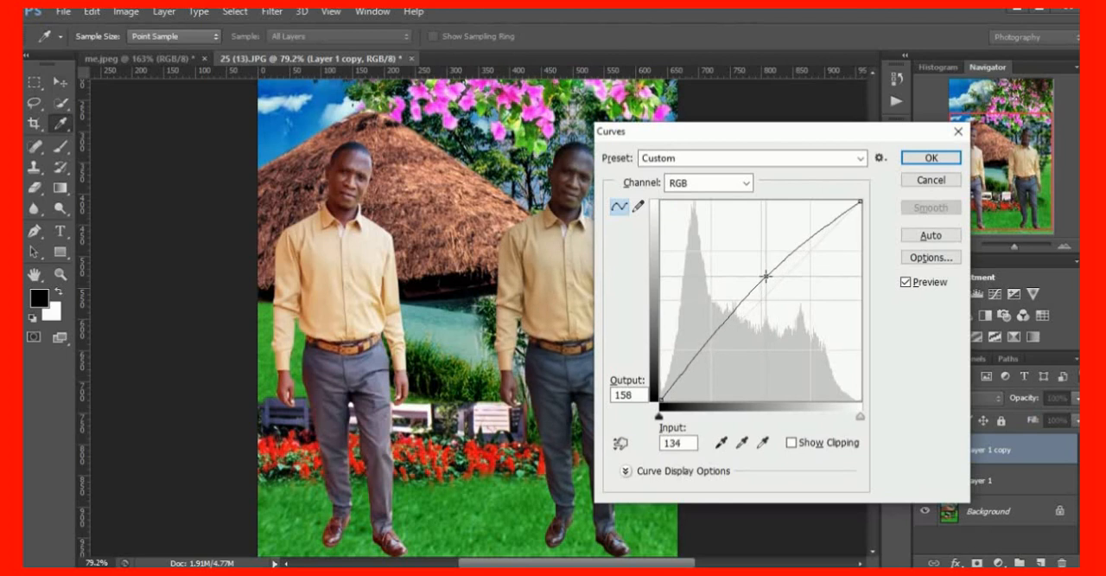
{"action": "left_click", "coordinate": [746, 183]}
{"action": "left_click", "coordinate": [686, 218]}
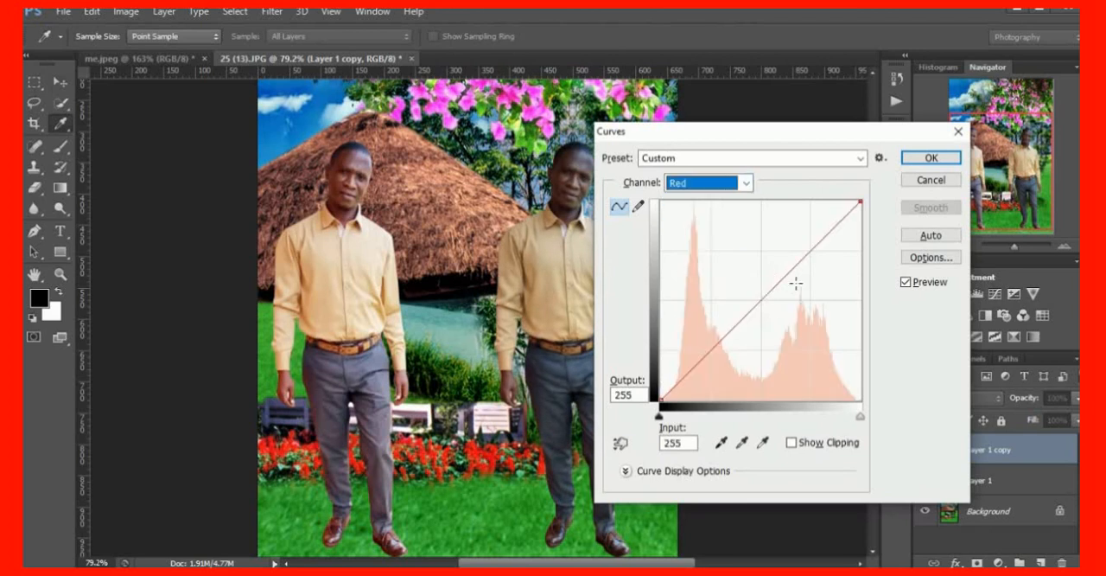
{"action": "left_click_drag", "start_coordinate": [775, 288], "coordinate": [771, 278]}
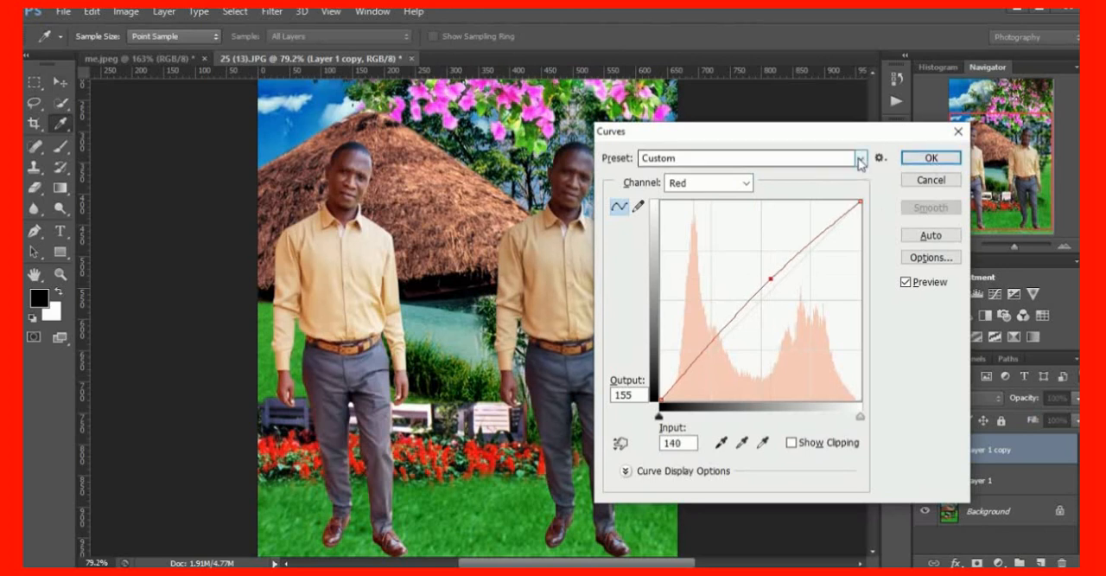
{"action": "left_click", "coordinate": [931, 161]}
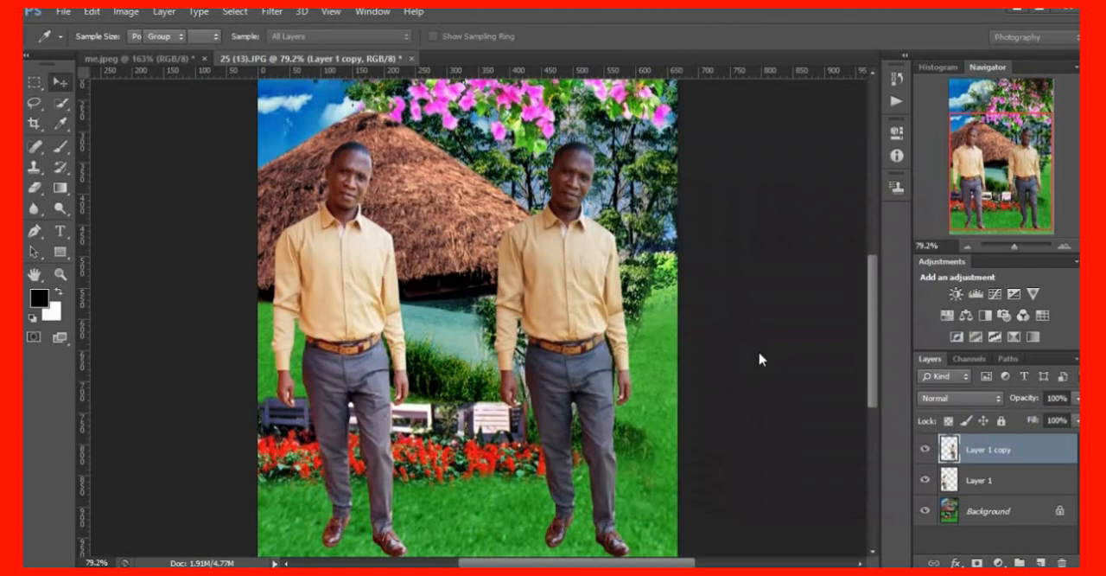
{"action": "key", "text": "v"}
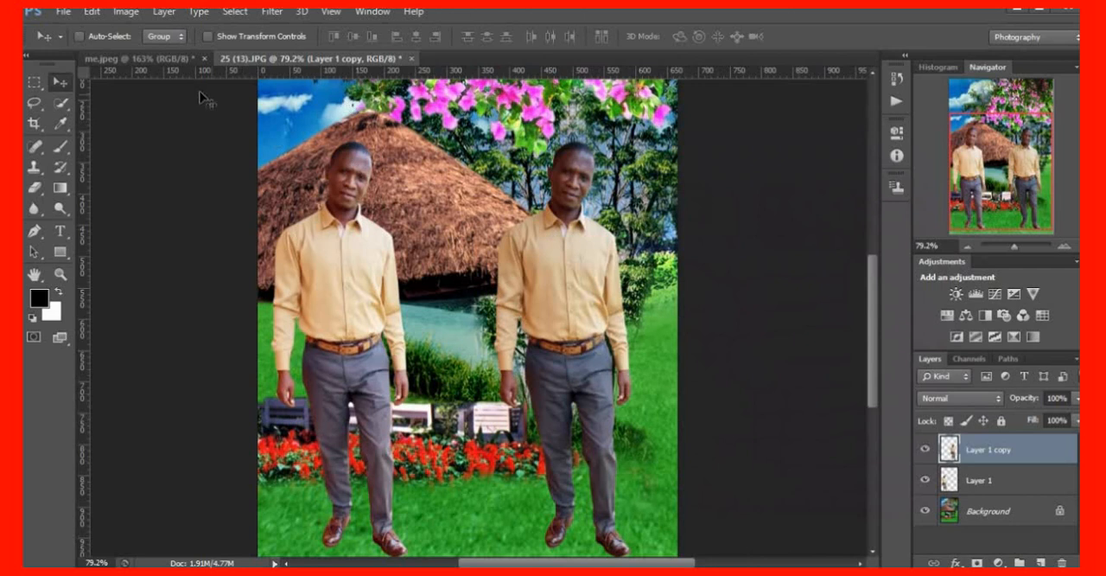
Start a Black & White adjustment on the right man's layer and place its dialog clear of the figure
{"action": "left_click", "coordinate": [127, 12]}
{"action": "mouse_move", "coordinate": [187, 54]}
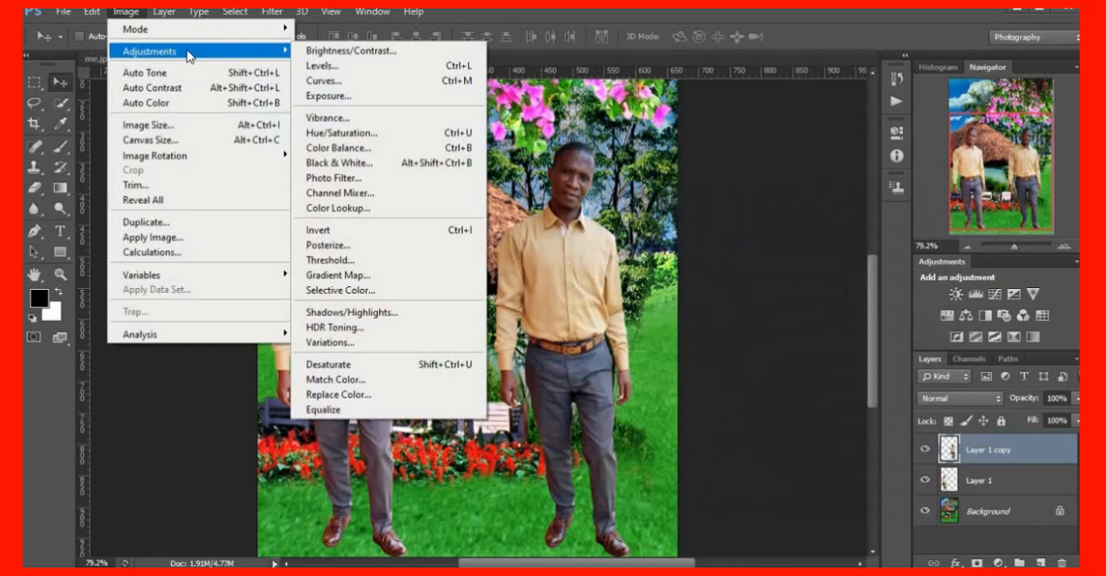
{"action": "left_click", "coordinate": [348, 167]}
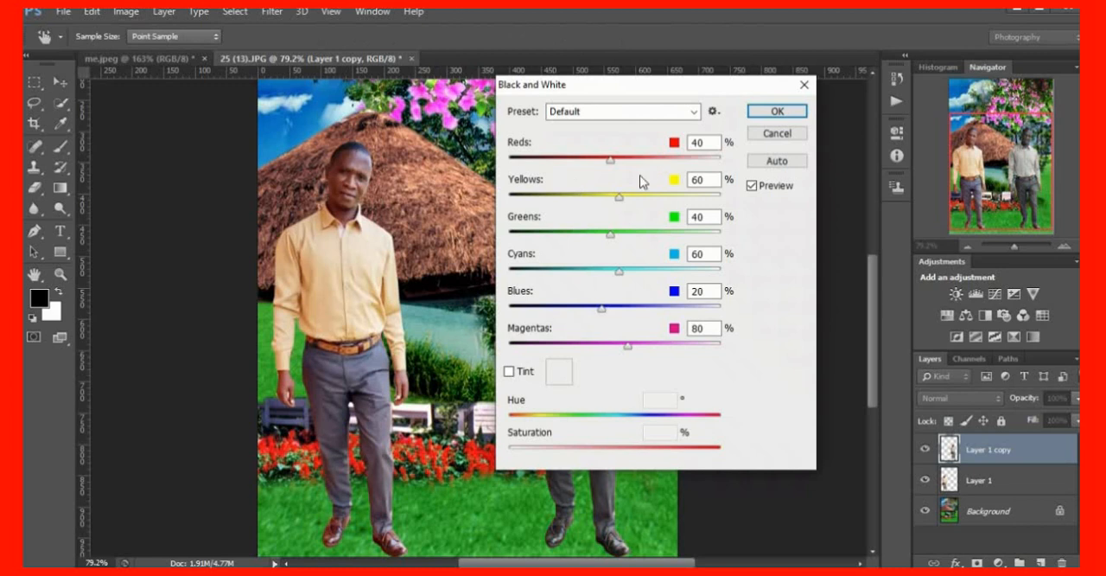
{"action": "left_click_drag", "start_coordinate": [716, 92], "coordinate": [935, 115]}
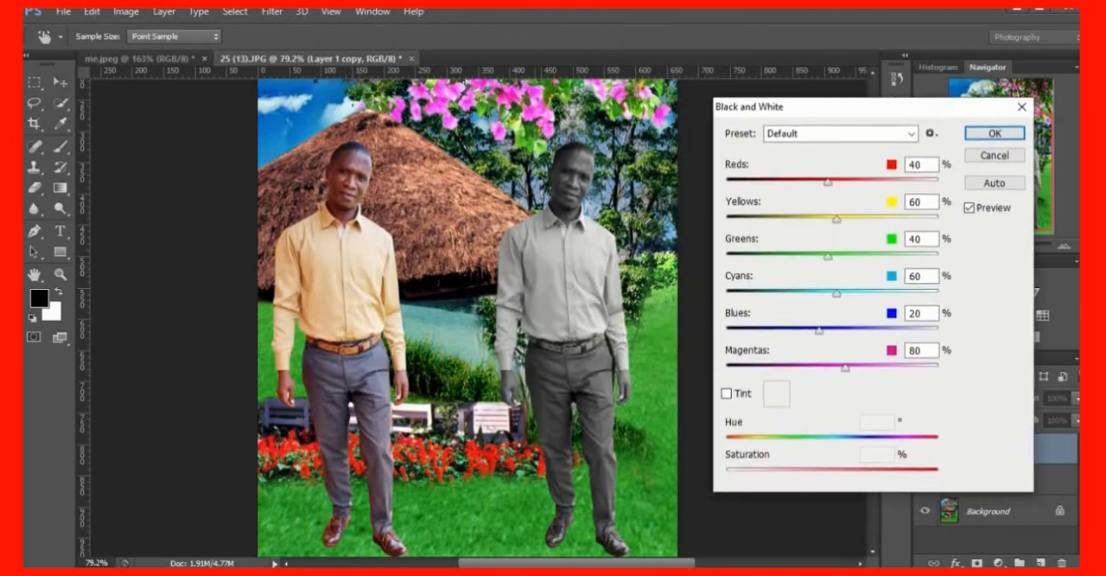
{"action": "left_click_drag", "start_coordinate": [913, 114], "coordinate": [889, 95]}
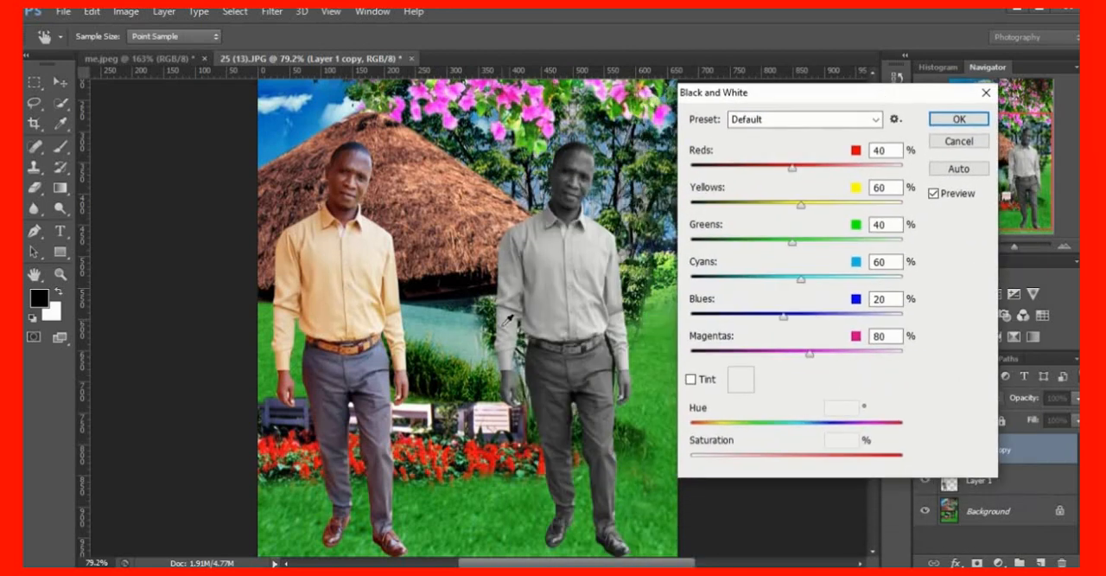
Try a darker black-and-white mix with Reds -45, Yellows -22, Greens 4, Cyans -13 and Blues 8
{"action": "left_click_drag", "start_coordinate": [800, 287], "coordinate": [797, 287]}
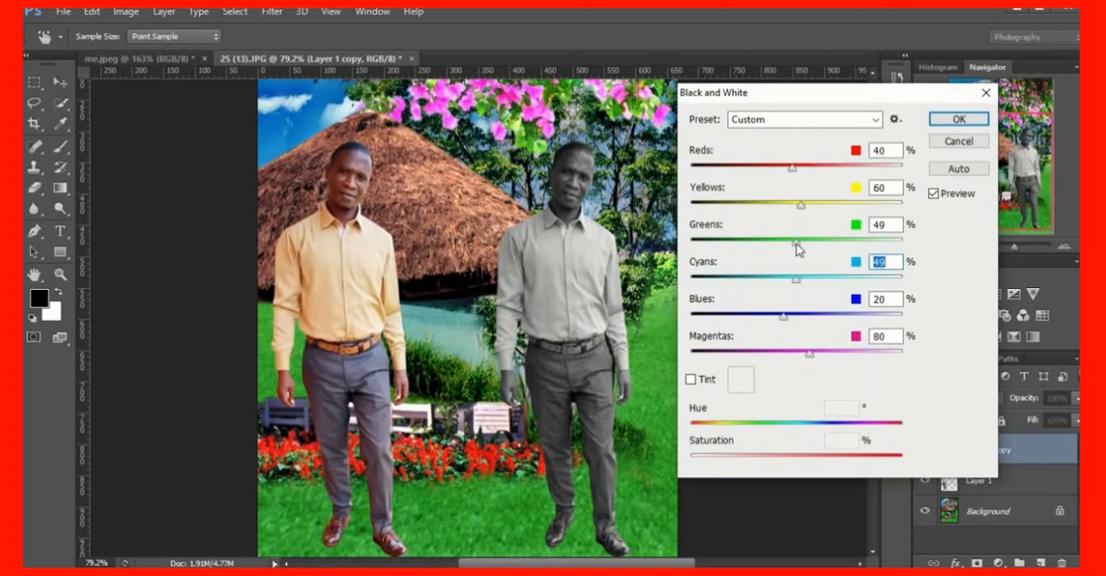
{"action": "left_click", "coordinate": [797, 248]}
{"action": "left_click_drag", "start_coordinate": [800, 205], "coordinate": [795, 206]}
{"action": "left_click_drag", "start_coordinate": [789, 168], "coordinate": [757, 169]}
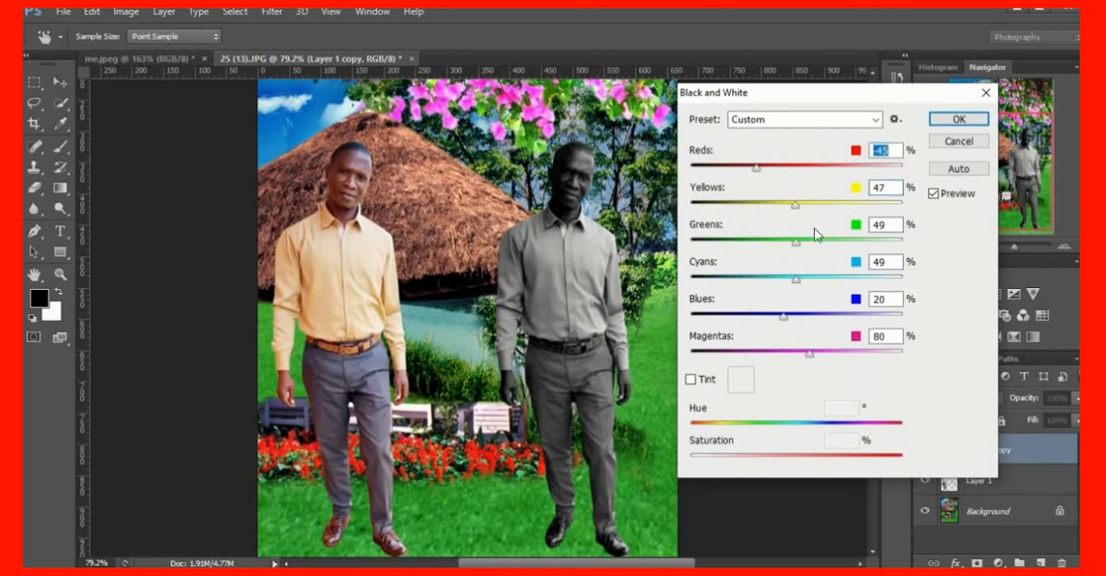
{"action": "left_click_drag", "start_coordinate": [796, 212], "coordinate": [767, 213]}
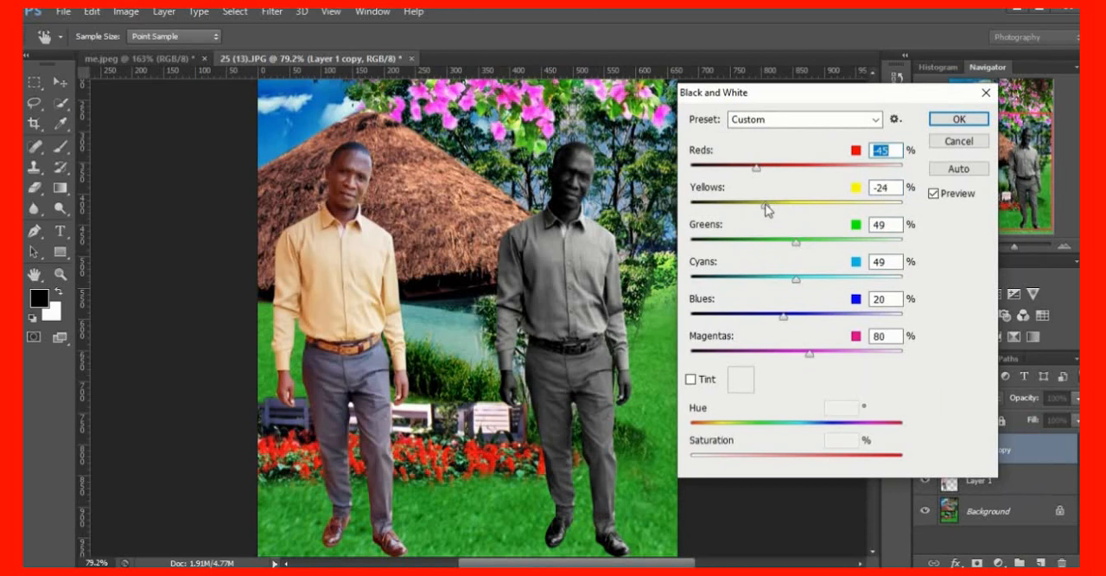
{"action": "left_click_drag", "start_coordinate": [797, 246], "coordinate": [778, 318]}
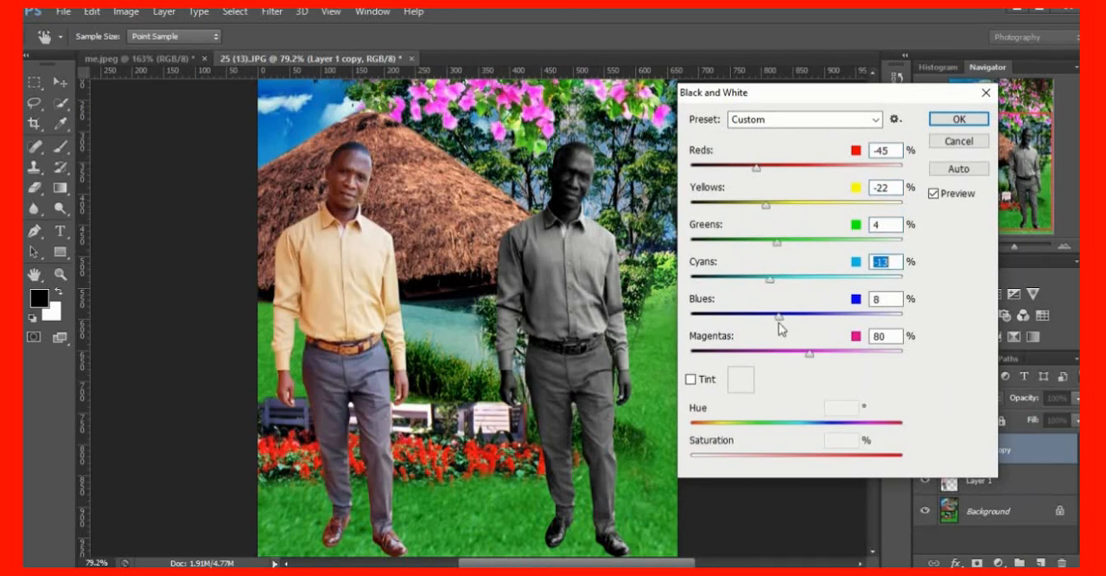
Set the black-and-white mix to Reds 51, Yellows 21, Greens 47, Cyans 55 and Blues 68, and apply it
{"action": "left_click_drag", "start_coordinate": [757, 168], "coordinate": [774, 171]}
{"action": "left_click_drag", "start_coordinate": [768, 206], "coordinate": [797, 244]}
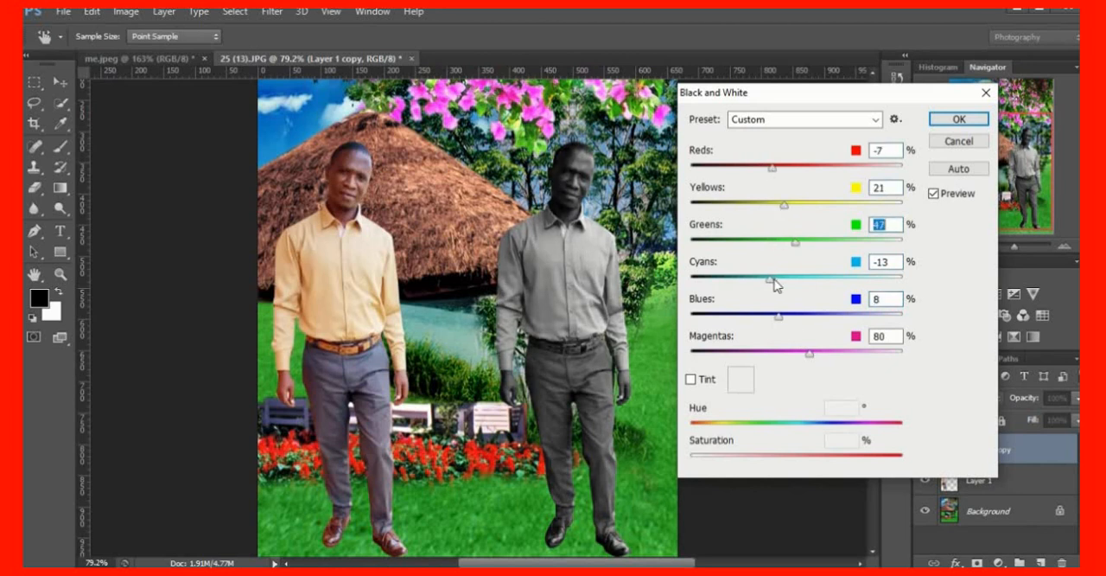
{"action": "left_click_drag", "start_coordinate": [773, 279], "coordinate": [798, 279]}
{"action": "left_click_drag", "start_coordinate": [779, 315], "coordinate": [803, 315]}
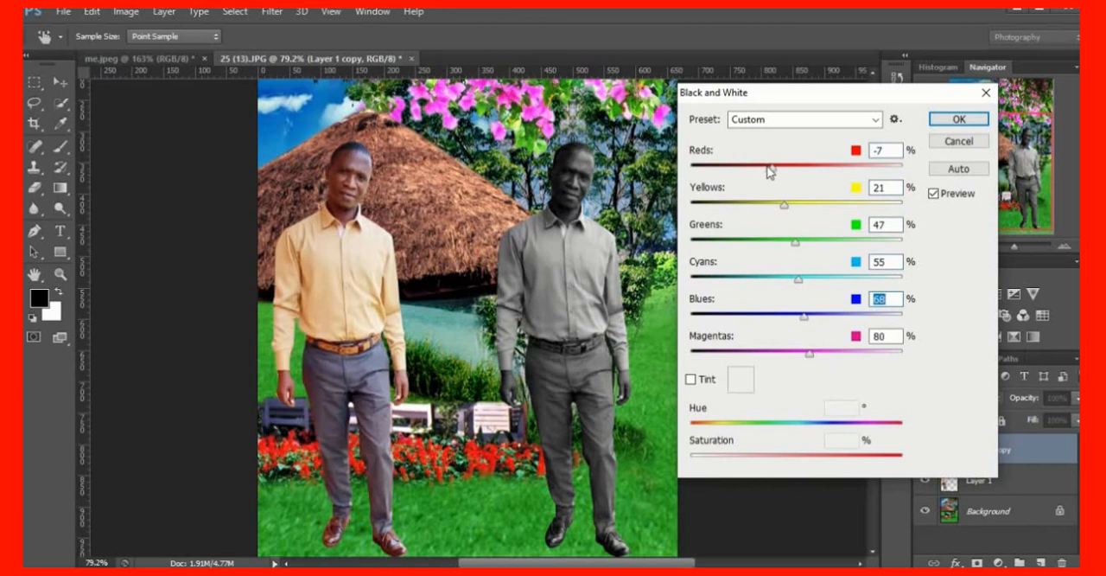
{"action": "left_click_drag", "start_coordinate": [769, 171], "coordinate": [799, 173]}
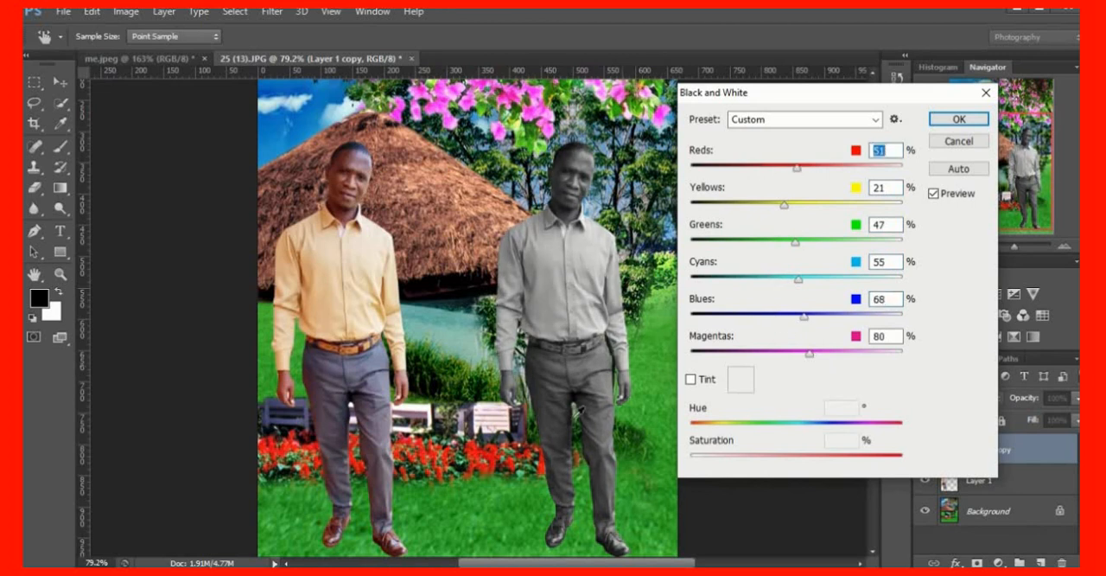
{"action": "left_click", "coordinate": [945, 121]}
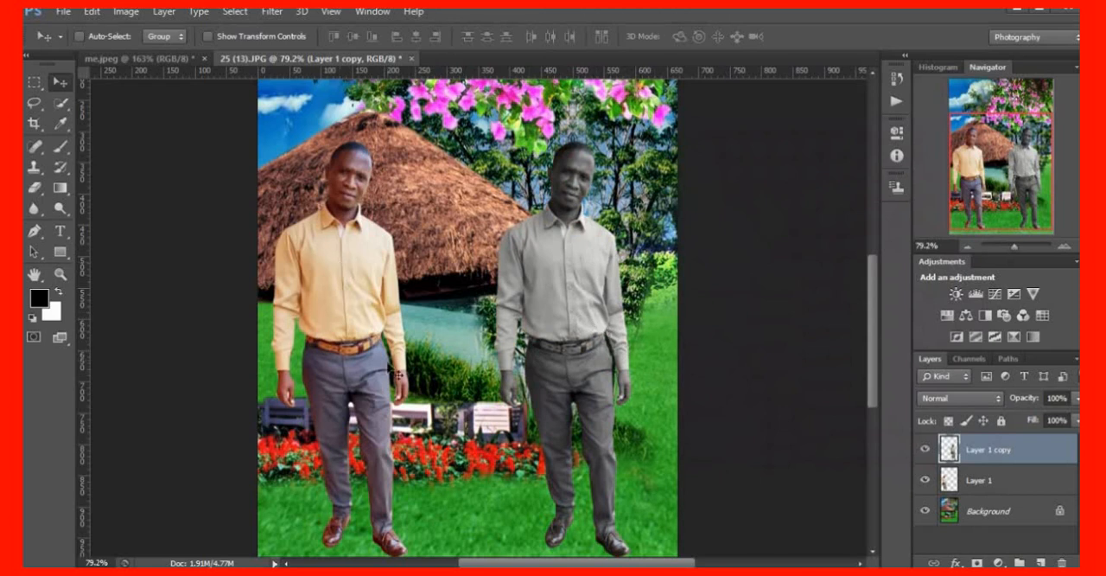
Try erasing parts of the right man's trouser leg and shoes with the Magic Eraser Tool
{"action": "scroll", "coordinate": [398, 372], "scroll_direction": "down", "scroll_amount": 2}
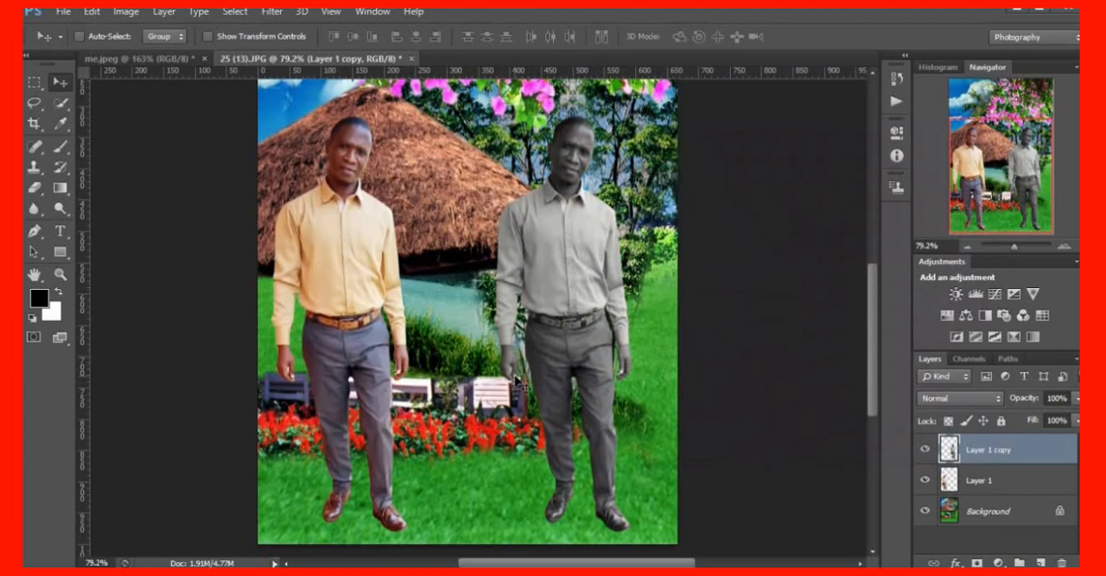
{"action": "scroll", "coordinate": [518, 344], "scroll_direction": "down", "scroll_amount": 2}
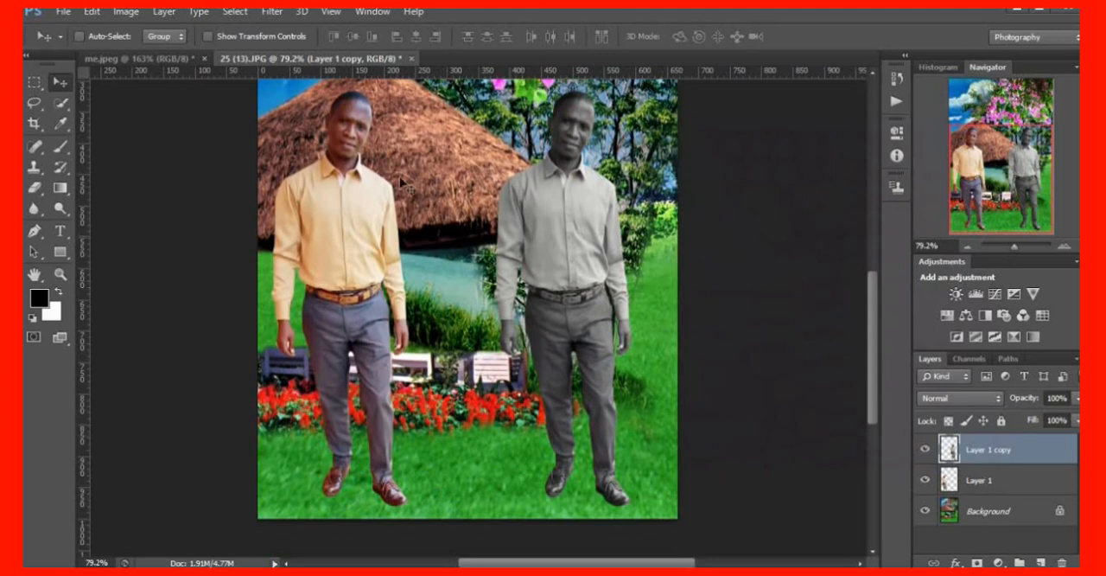
{"action": "left_click", "coordinate": [42, 200]}
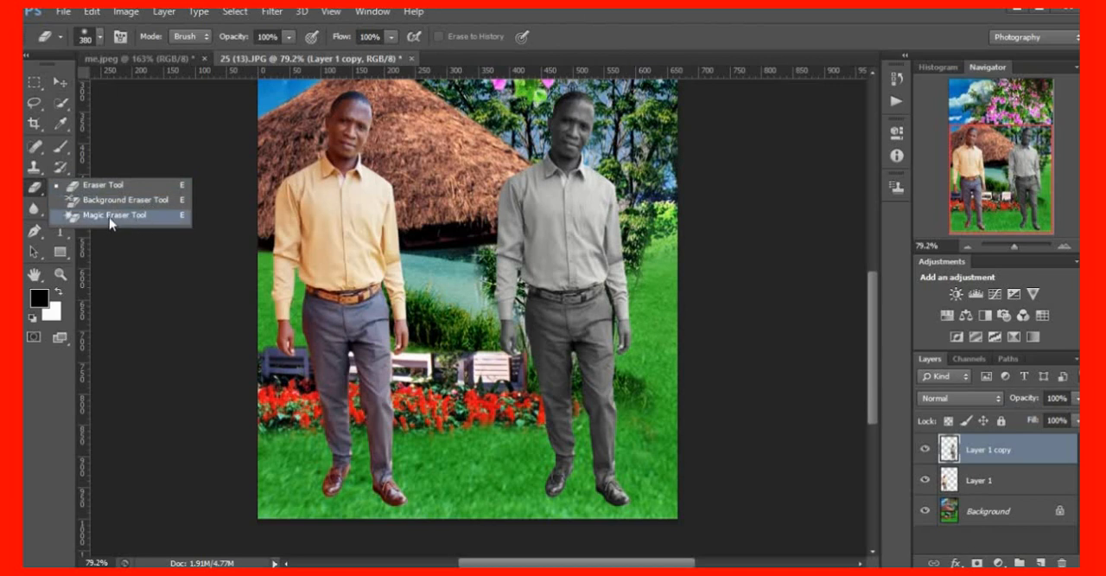
{"action": "left_click", "coordinate": [111, 216]}
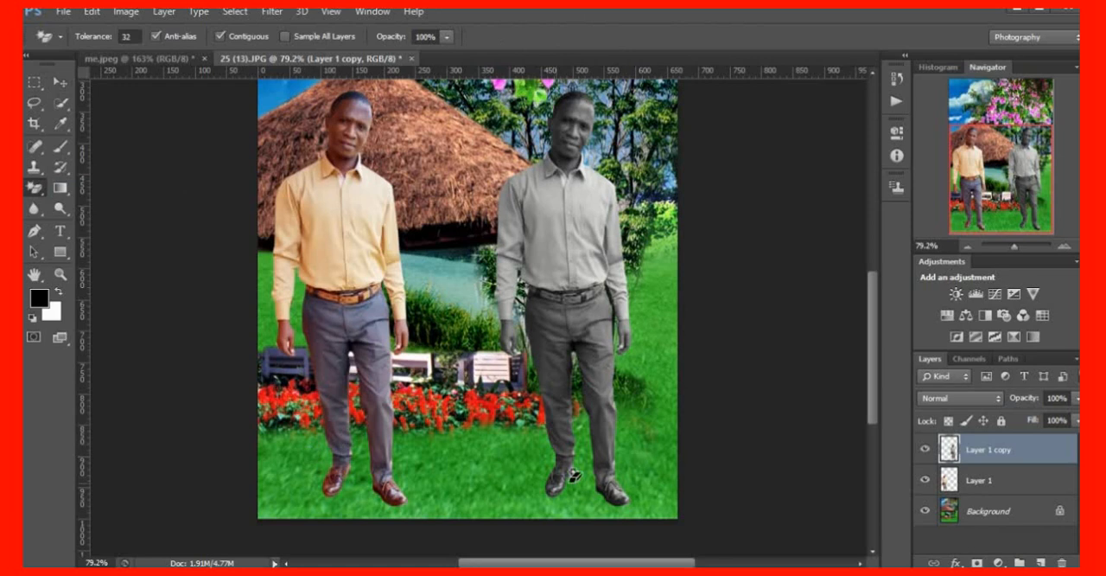
{"action": "left_click", "coordinate": [609, 462]}
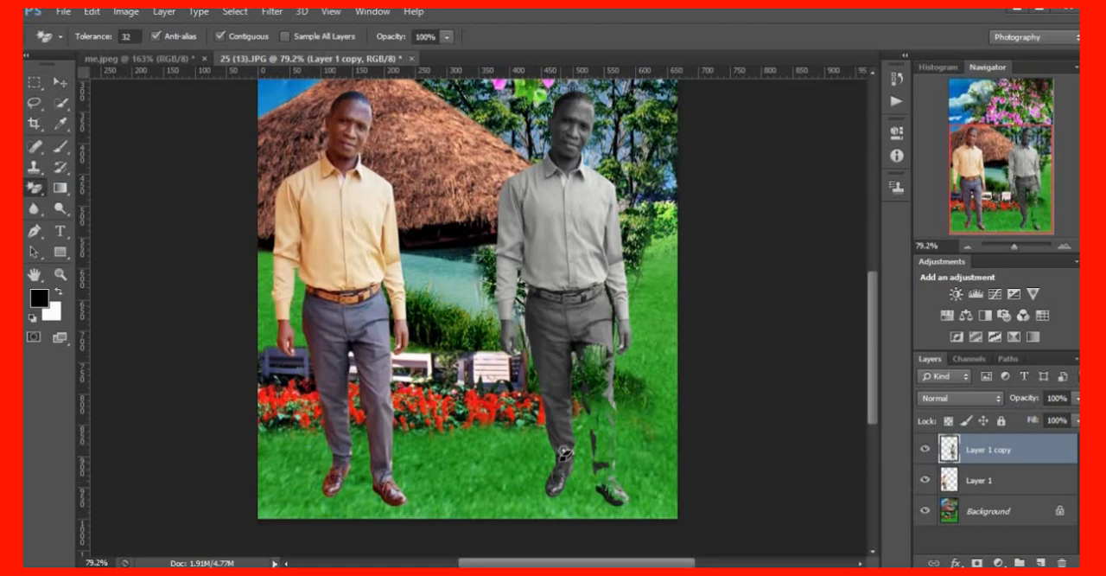
{"action": "left_click", "coordinate": [565, 457]}
{"action": "left_click", "coordinate": [612, 495]}
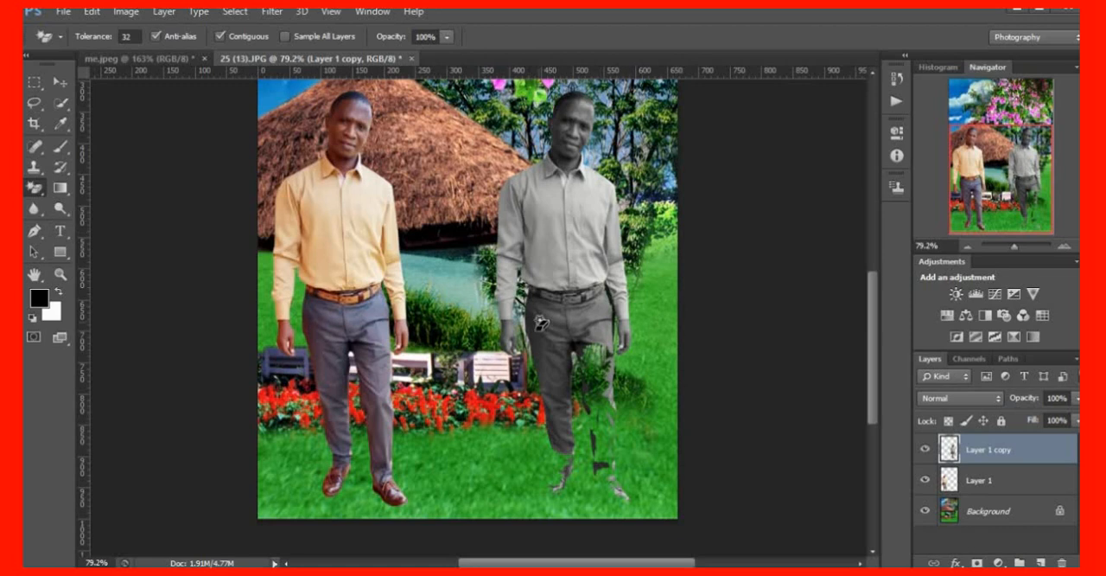
Undo the three Magic Eraser removals on the right man's leg and shoes
{"action": "left_click", "coordinate": [60, 82]}
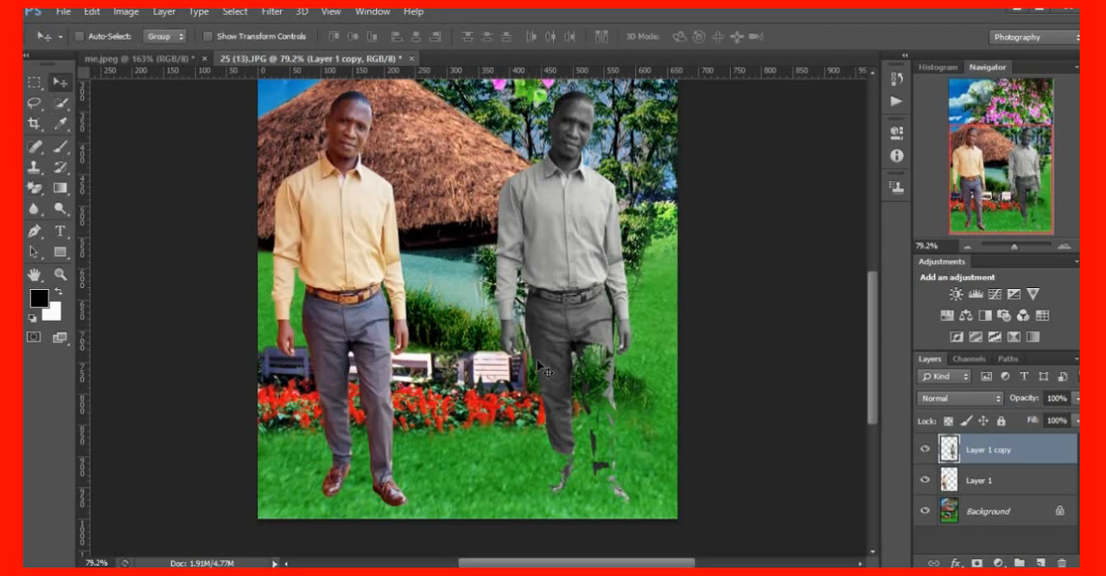
{"action": "key", "text": "ctrl+alt+z"}
{"action": "key", "text": "ctrl+alt+z"}
{"action": "key", "text": "ctrl+alt+z"}
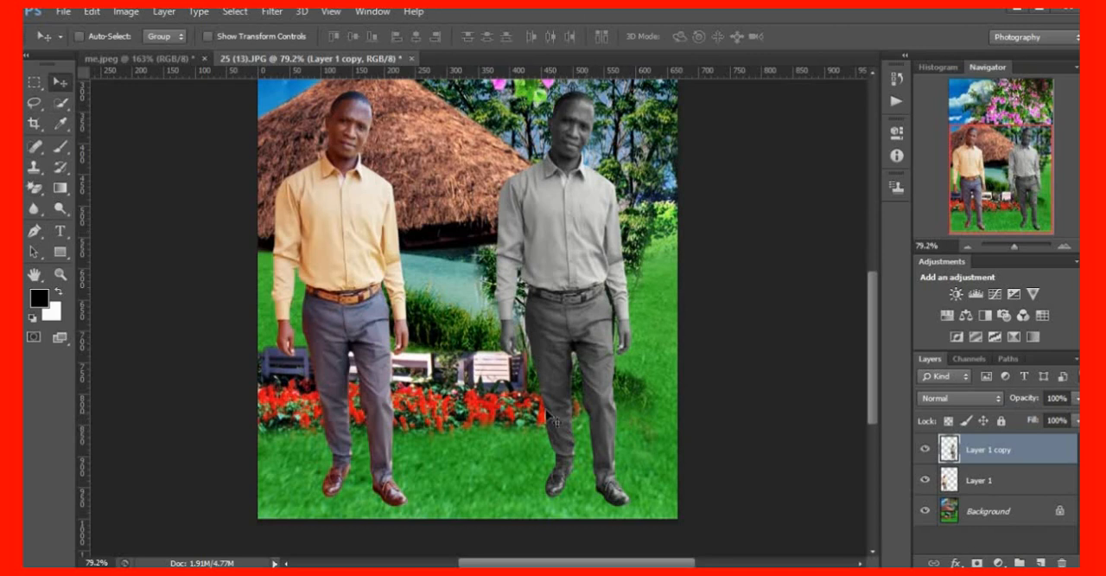
Select Layer 1 and set the Eraser Tool to a soft round 100 px brush with 0% hardness
{"action": "left_click", "coordinate": [982, 484]}
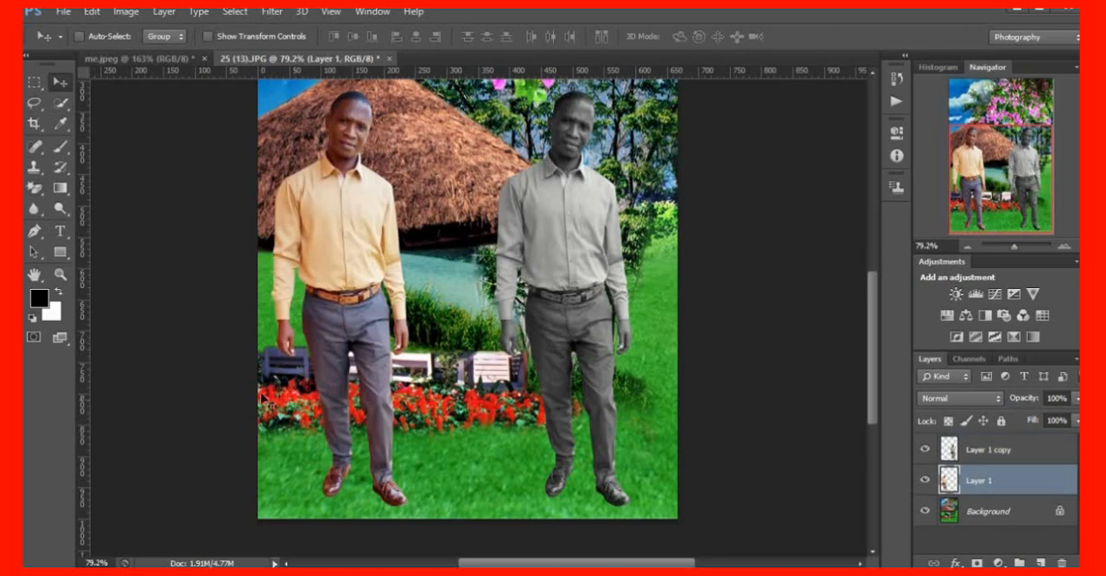
{"action": "left_click", "coordinate": [38, 193]}
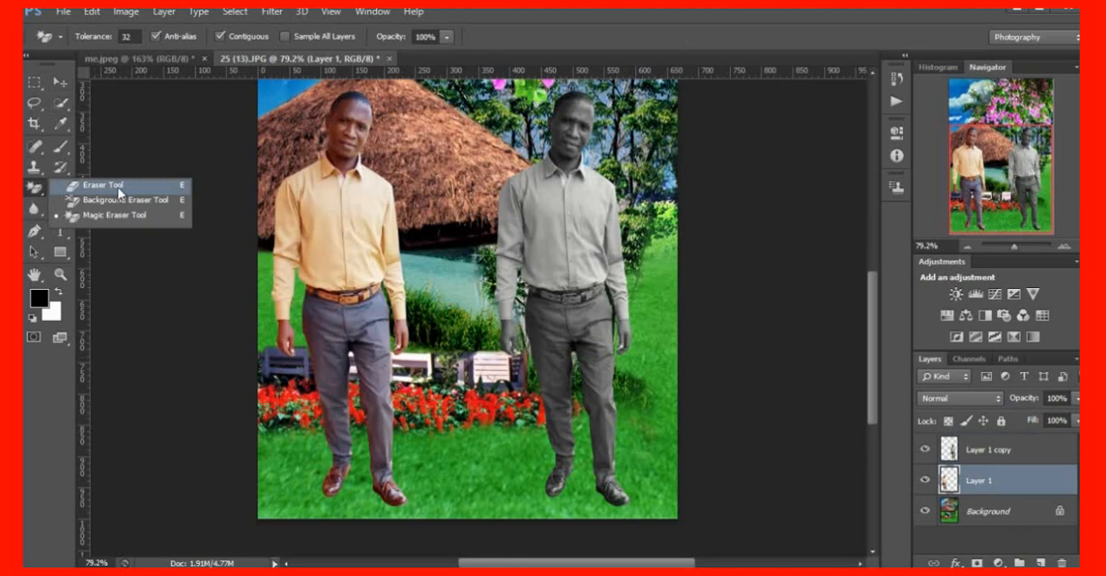
{"action": "left_click", "coordinate": [121, 185]}
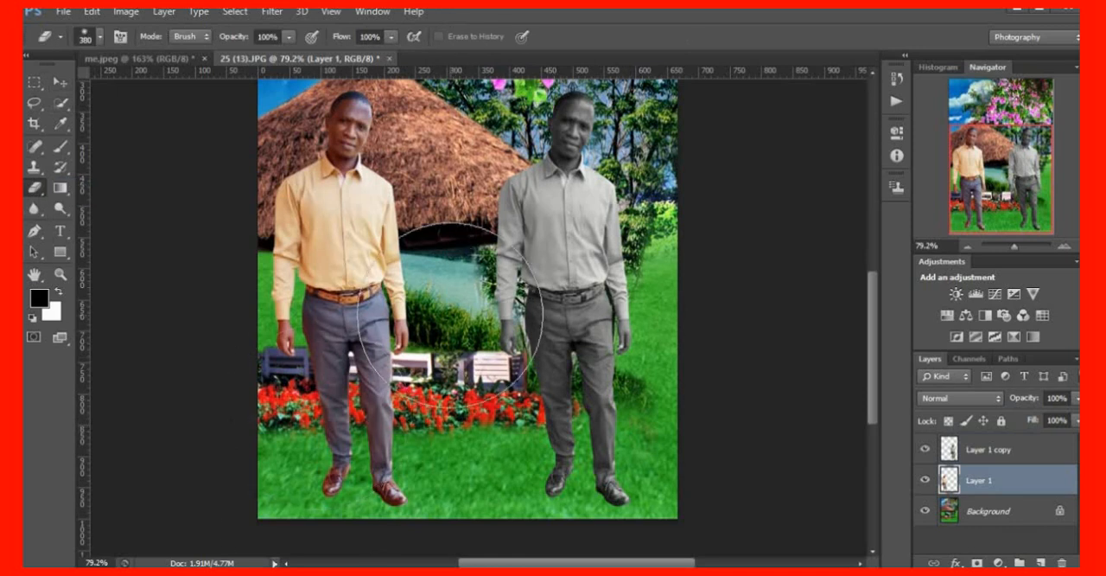
{"action": "right_click", "coordinate": [451, 316]}
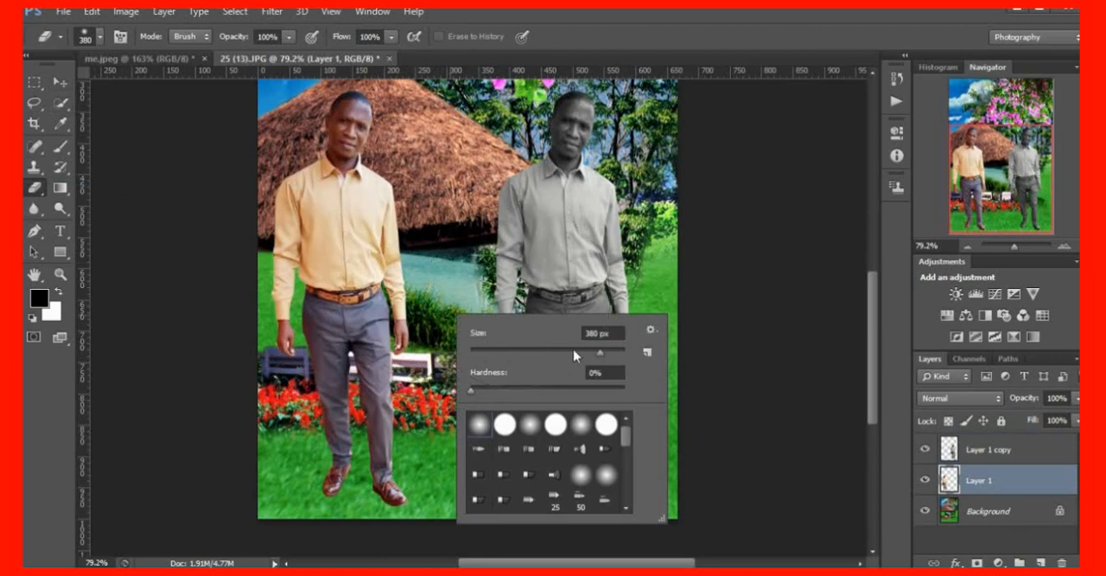
{"action": "left_click", "coordinate": [573, 351]}
{"action": "left_click", "coordinate": [523, 351]}
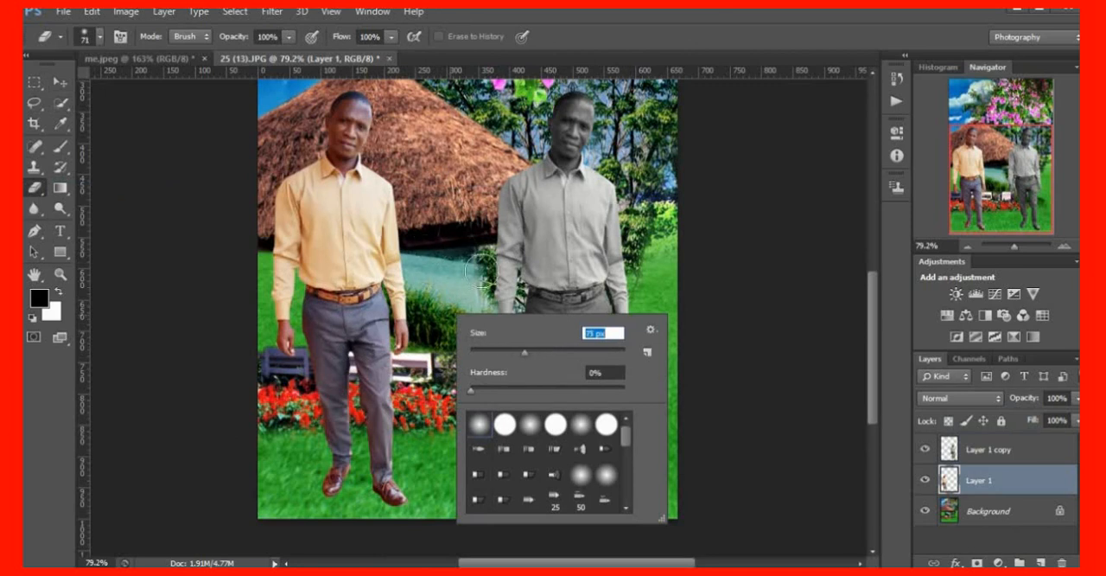
{"action": "left_click", "coordinate": [548, 350]}
{"action": "left_click", "coordinate": [581, 478]}
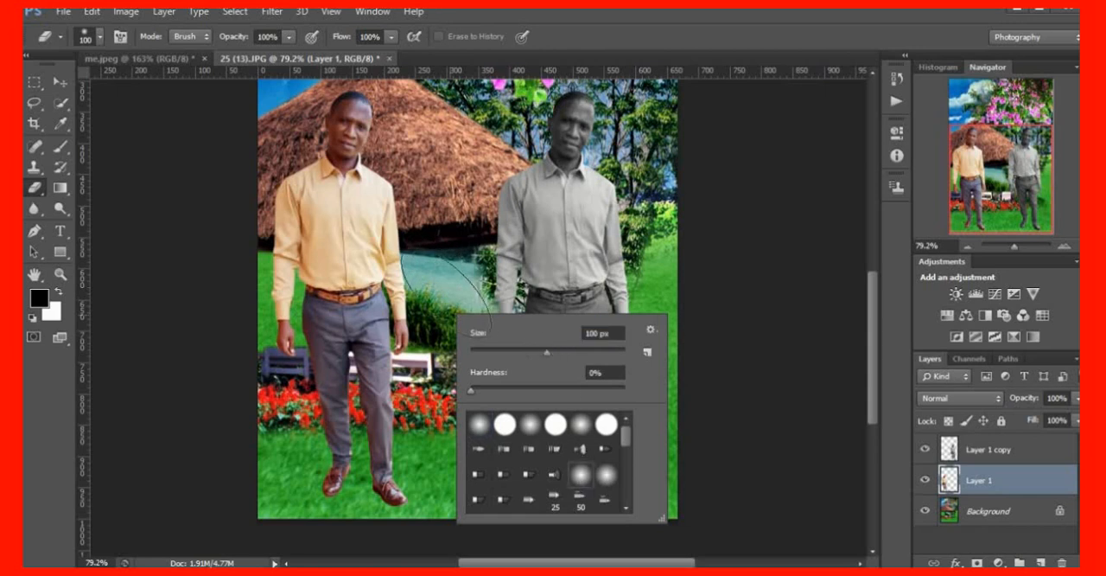
{"action": "left_click", "coordinate": [505, 424]}
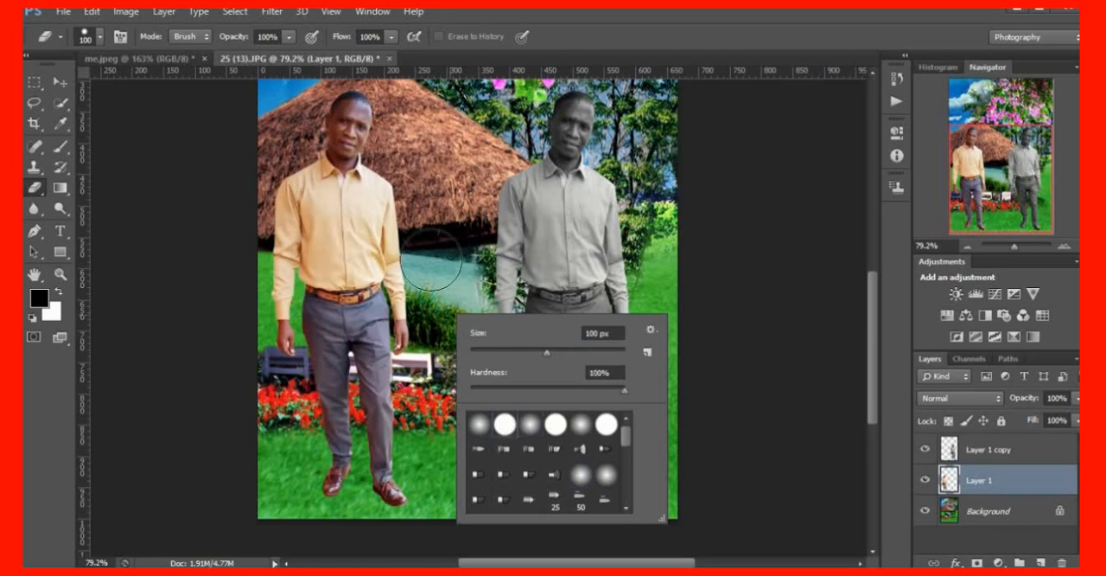
{"action": "left_click", "coordinate": [481, 425]}
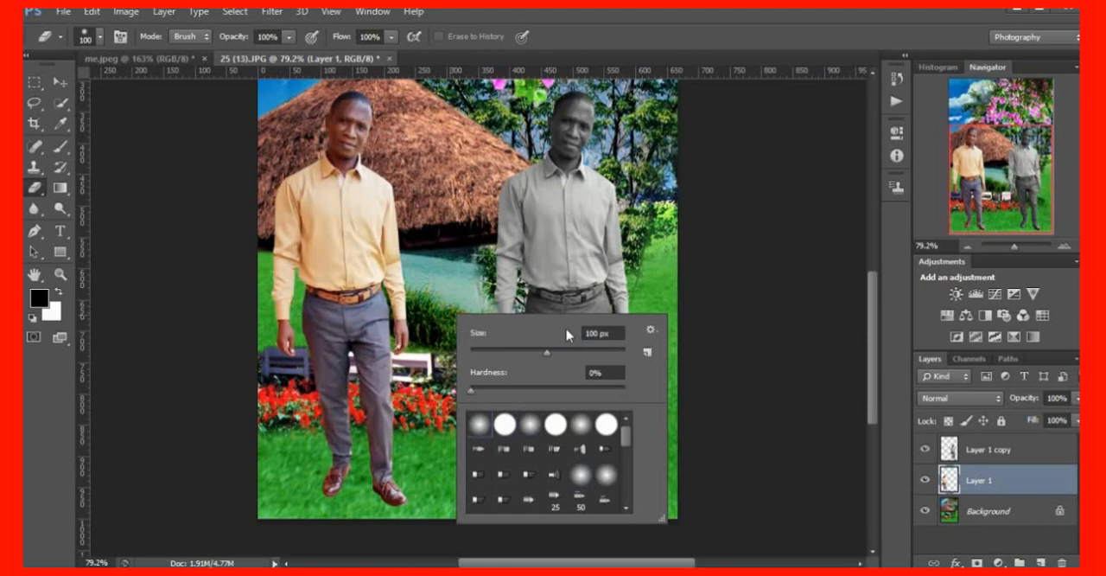
{"action": "left_click", "coordinate": [637, 273]}
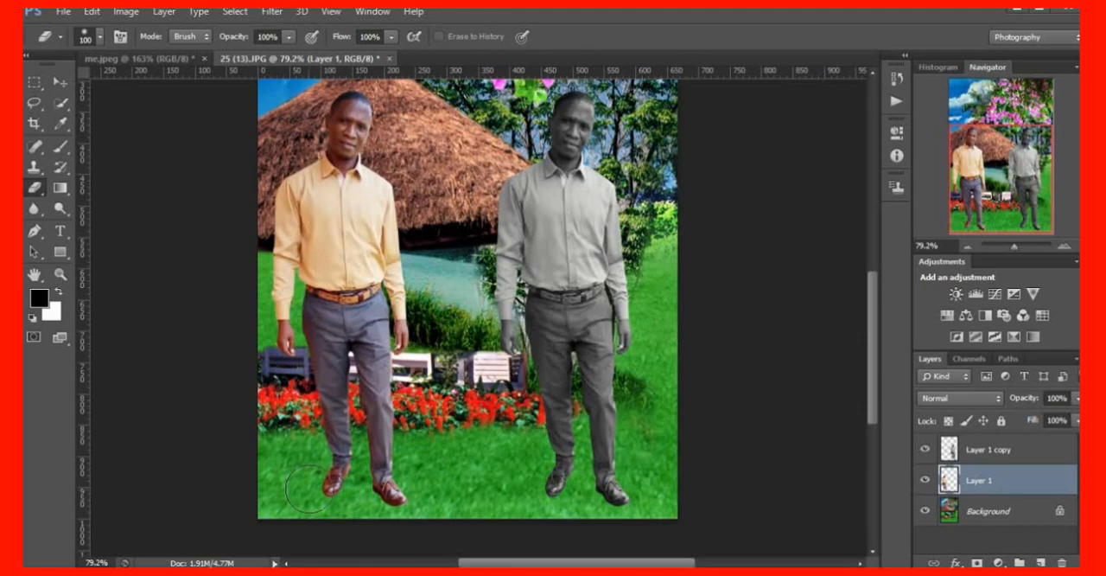
Softly erase around the shoes of the left man on Layer 1 and the right man on Layer 1 copy, blending them into the grass
{"action": "mouse_move", "coordinate": [310, 489]}
{"action": "left_mouse_down"}
{"action": "mouse_move", "coordinate": [307, 480]}
{"action": "mouse_move", "coordinate": [300, 498]}
{"action": "mouse_move", "coordinate": [379, 503]}
{"action": "mouse_move", "coordinate": [404, 526]}
{"action": "left_mouse_up"}
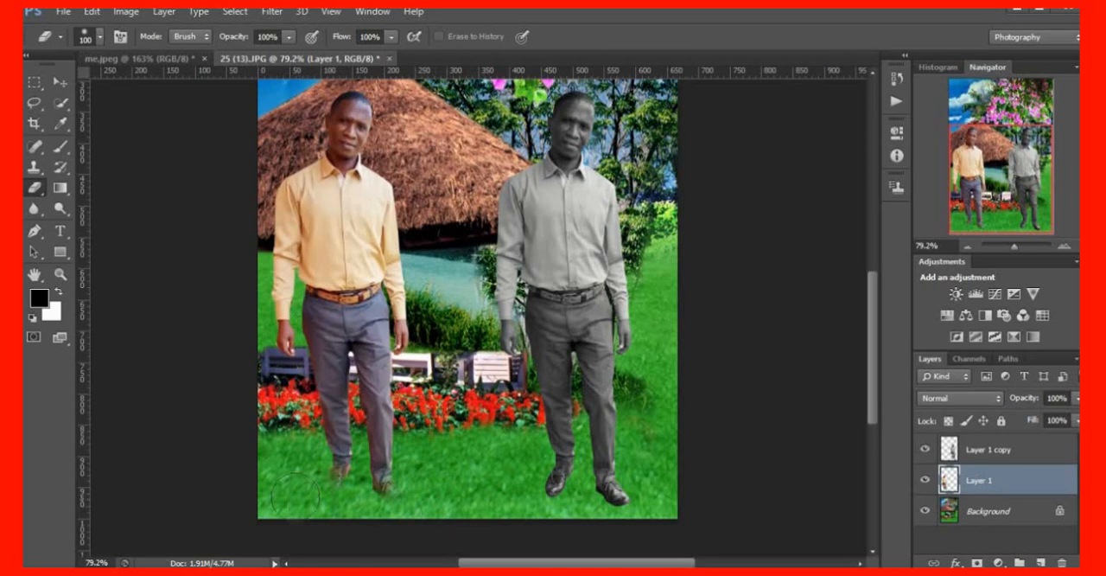
{"action": "scroll", "coordinate": [295, 494], "scroll_direction": "down", "scroll_amount": 2}
{"action": "scroll", "coordinate": [333, 447], "scroll_direction": "up", "scroll_amount": 1}
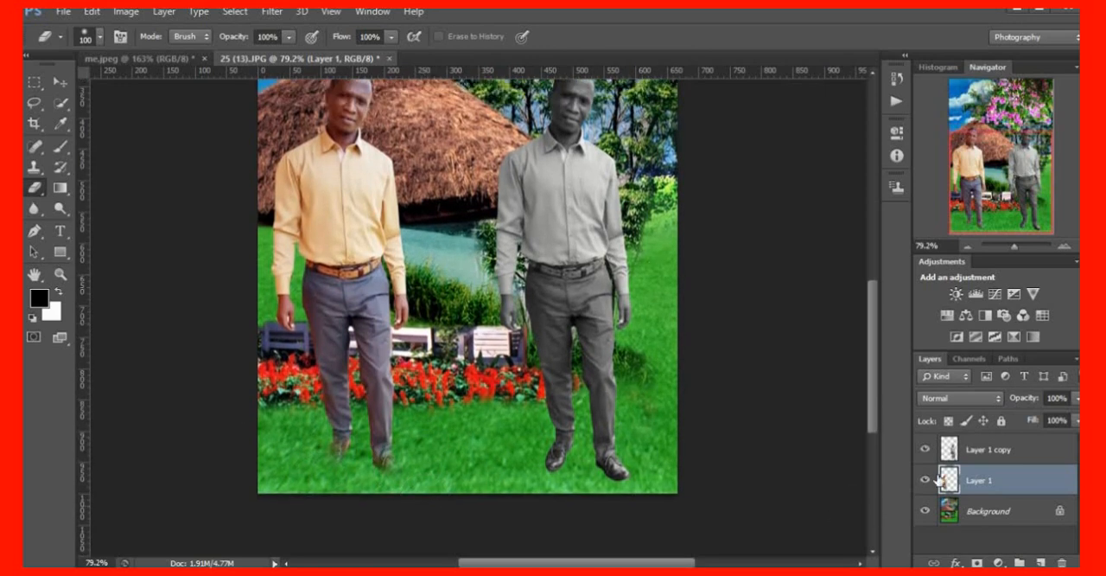
{"action": "left_click", "coordinate": [968, 456]}
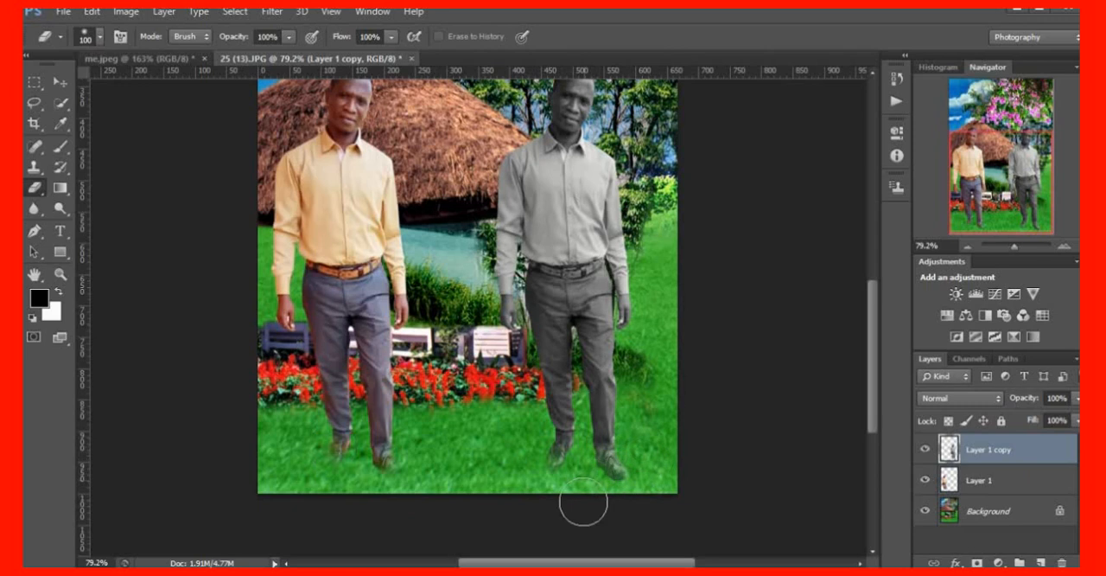
Examine the whole composite from the sky and flowers down to the two men's feet
{"action": "scroll", "coordinate": [510, 484], "scroll_direction": "up", "scroll_amount": 3}
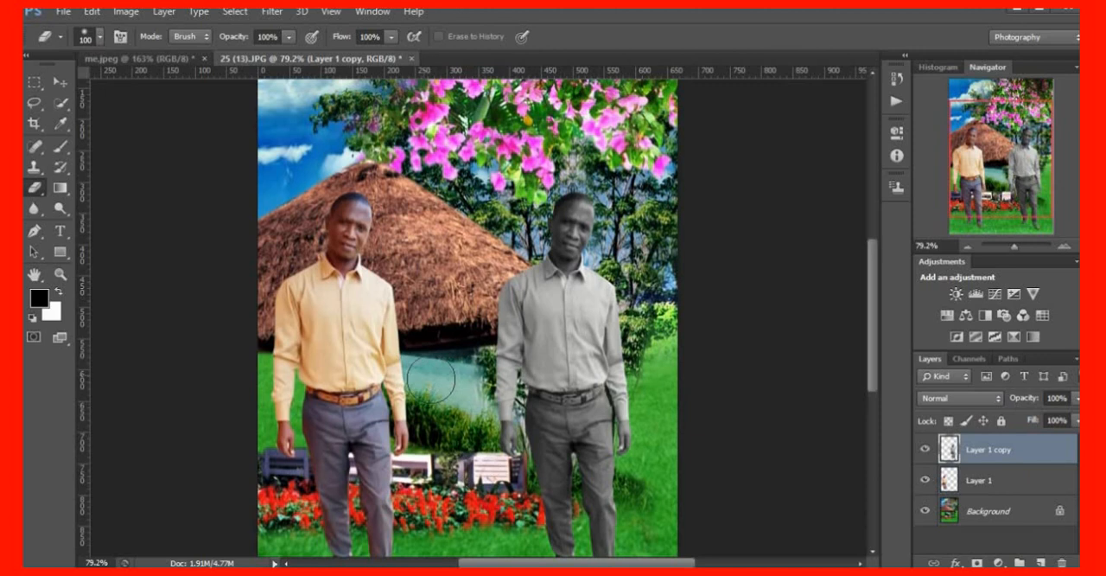
{"action": "scroll", "coordinate": [441, 380], "scroll_direction": "up", "scroll_amount": 2}
{"action": "scroll", "coordinate": [454, 307], "scroll_direction": "up", "scroll_amount": 4}
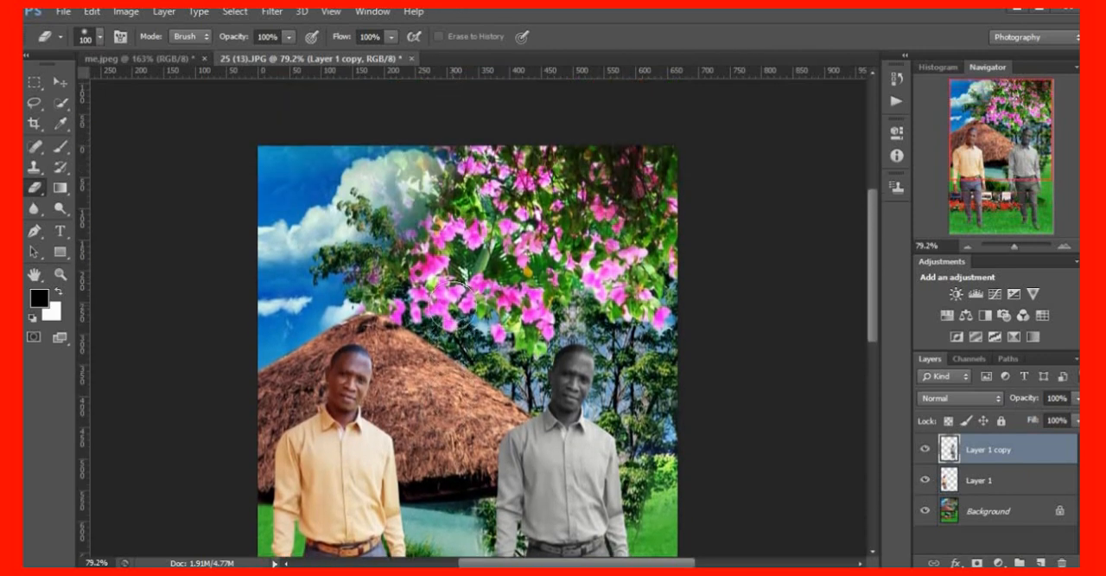
{"action": "scroll", "coordinate": [470, 309], "scroll_direction": "down", "scroll_amount": 1}
{"action": "scroll", "coordinate": [471, 298], "scroll_direction": "down", "scroll_amount": 4}
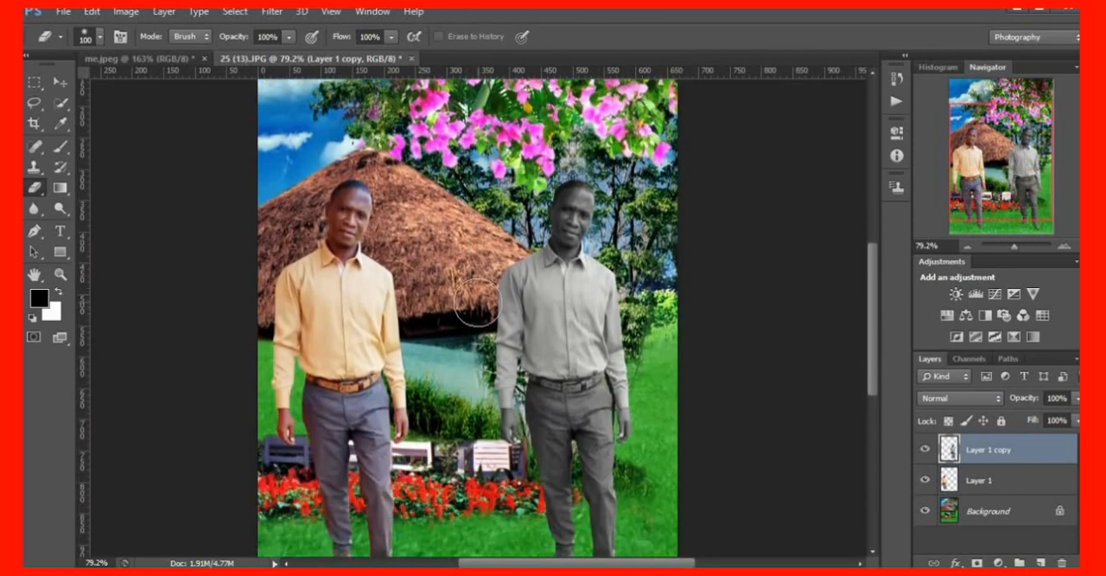
{"action": "scroll", "coordinate": [216, 298], "scroll_direction": "up", "scroll_amount": 1}
{"action": "mouse_move", "coordinate": [505, 50]}
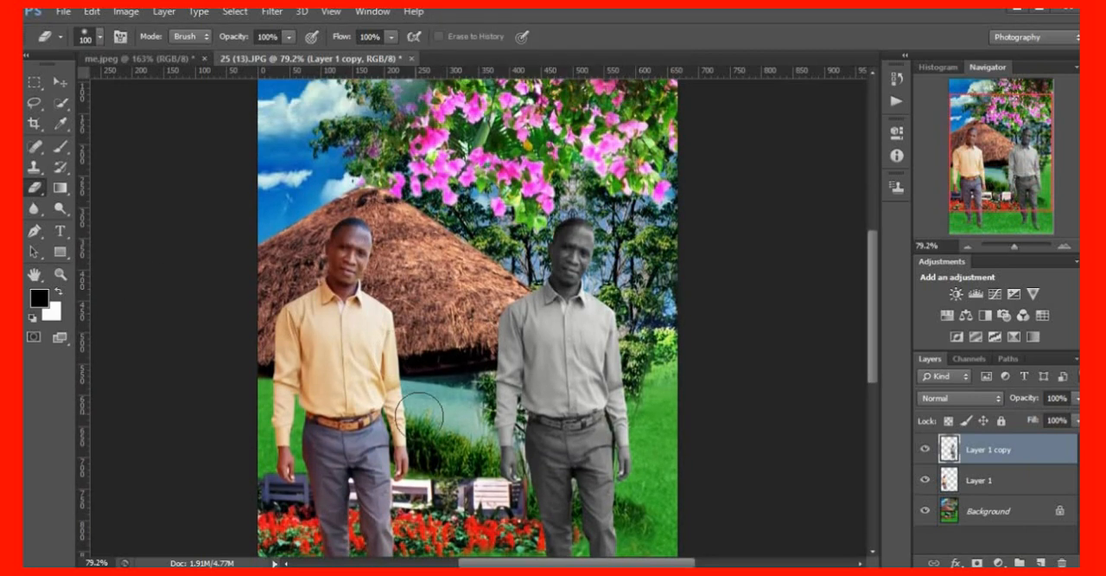
{"action": "scroll", "coordinate": [418, 413], "scroll_direction": "down", "scroll_amount": 1}
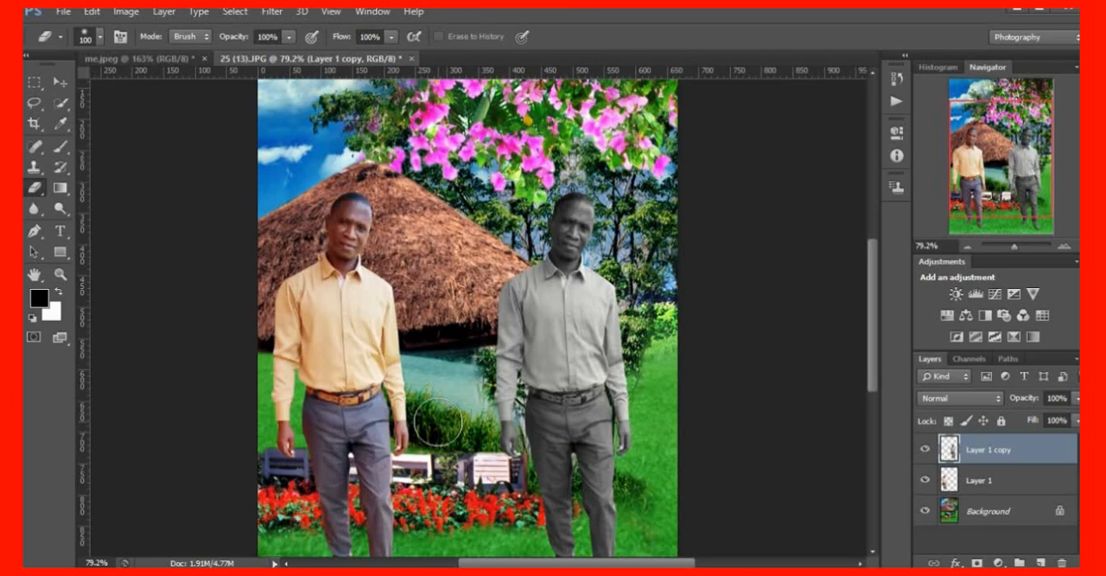
{"action": "scroll", "coordinate": [438, 423], "scroll_direction": "down", "scroll_amount": 4}
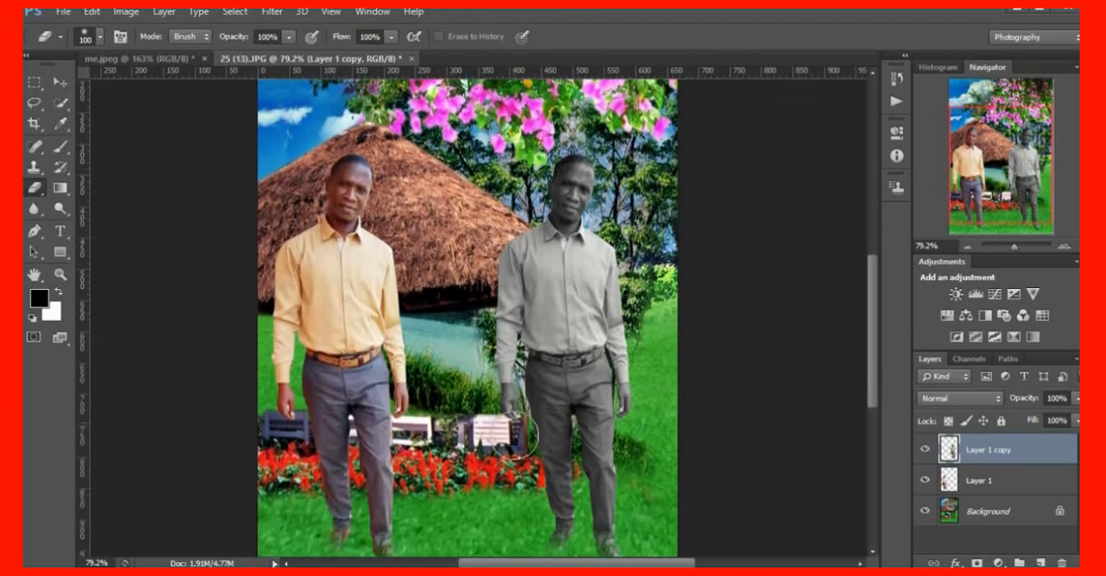
{"action": "scroll", "coordinate": [523, 432], "scroll_direction": "up", "scroll_amount": 3}
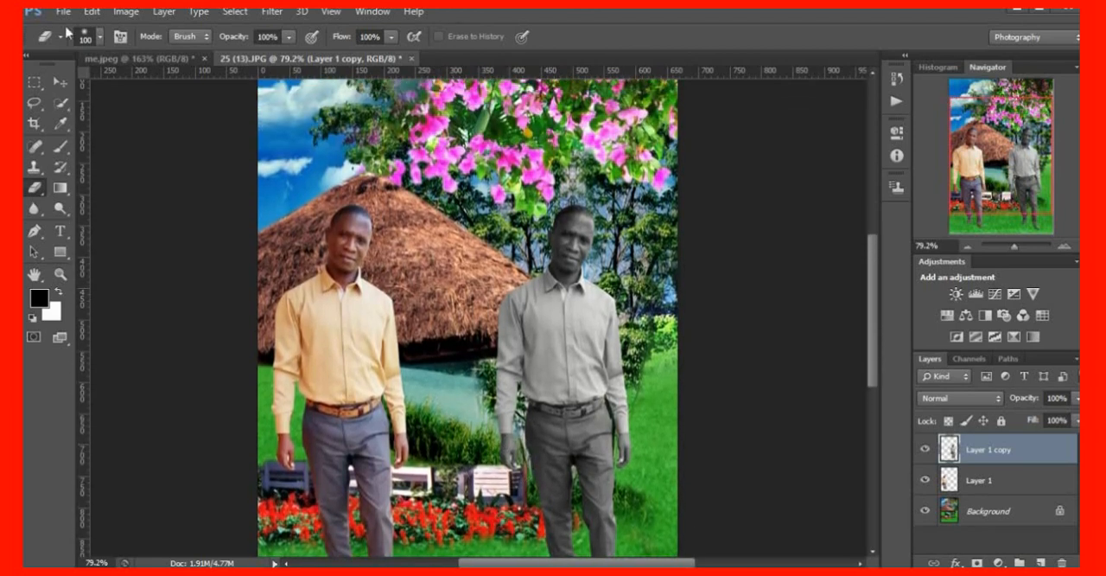
Start saving the composite under a new name and choose the foto folder on the Desktop as its location
{"action": "left_click", "coordinate": [60, 82]}
{"action": "left_click", "coordinate": [64, 11]}
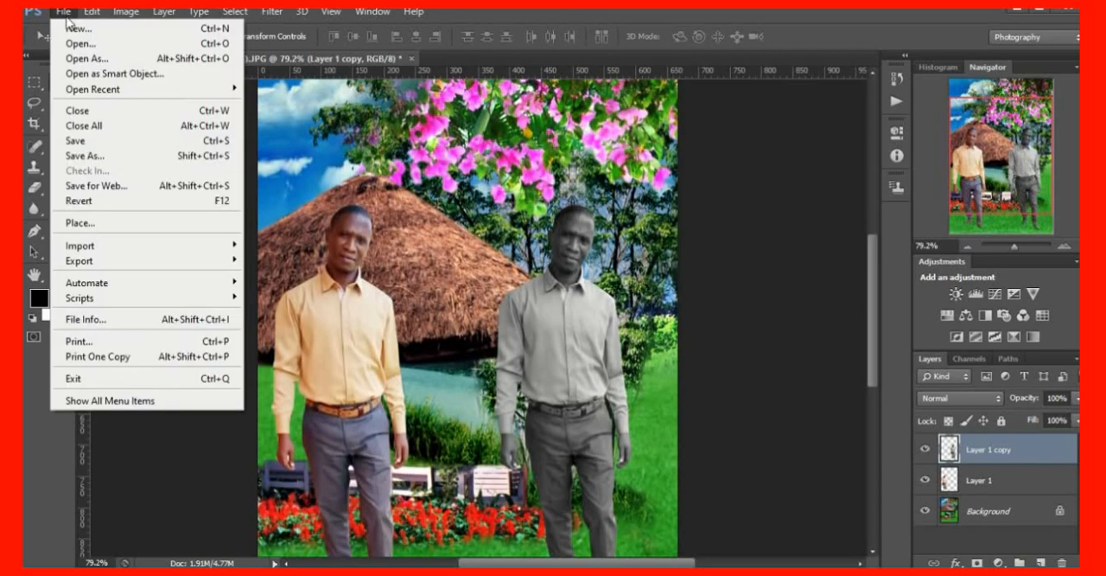
{"action": "left_click", "coordinate": [110, 157]}
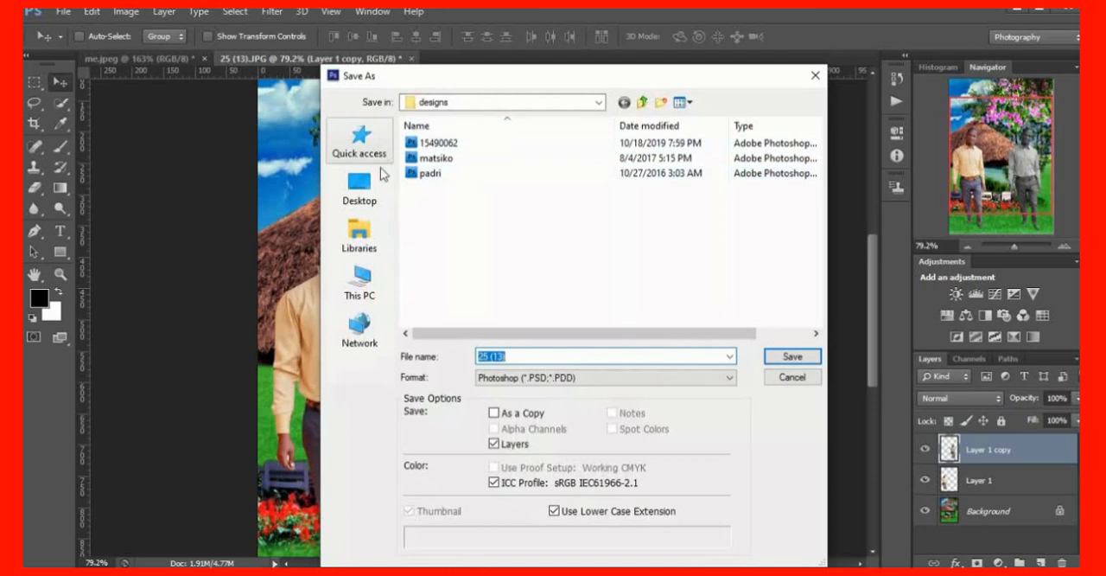
{"action": "left_click", "coordinate": [363, 197]}
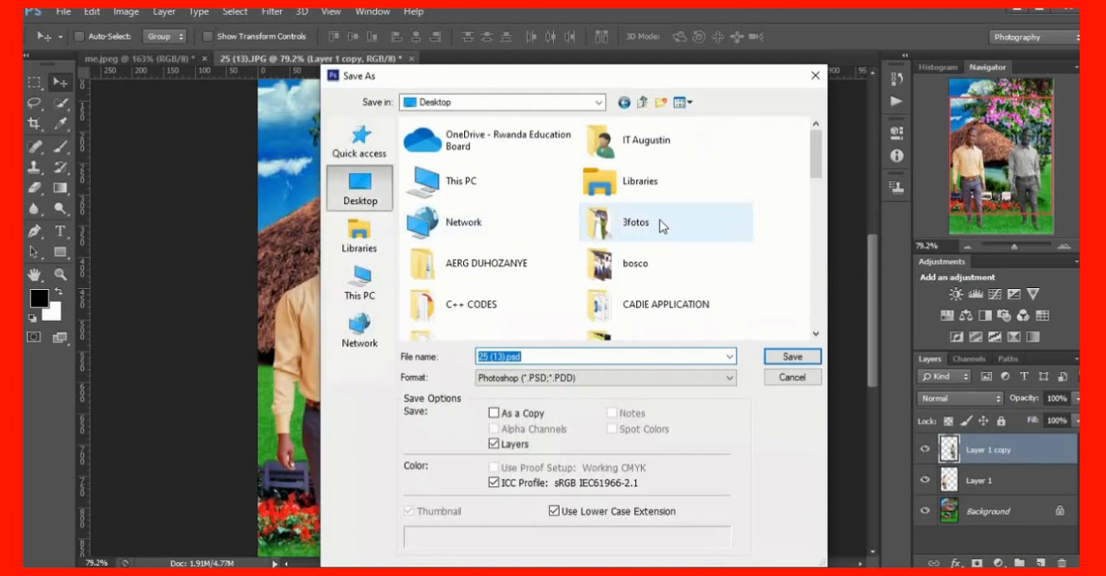
{"action": "scroll", "coordinate": [662, 225], "scroll_direction": "down", "scroll_amount": 3}
{"action": "scroll", "coordinate": [664, 228], "scroll_direction": "down", "scroll_amount": 5}
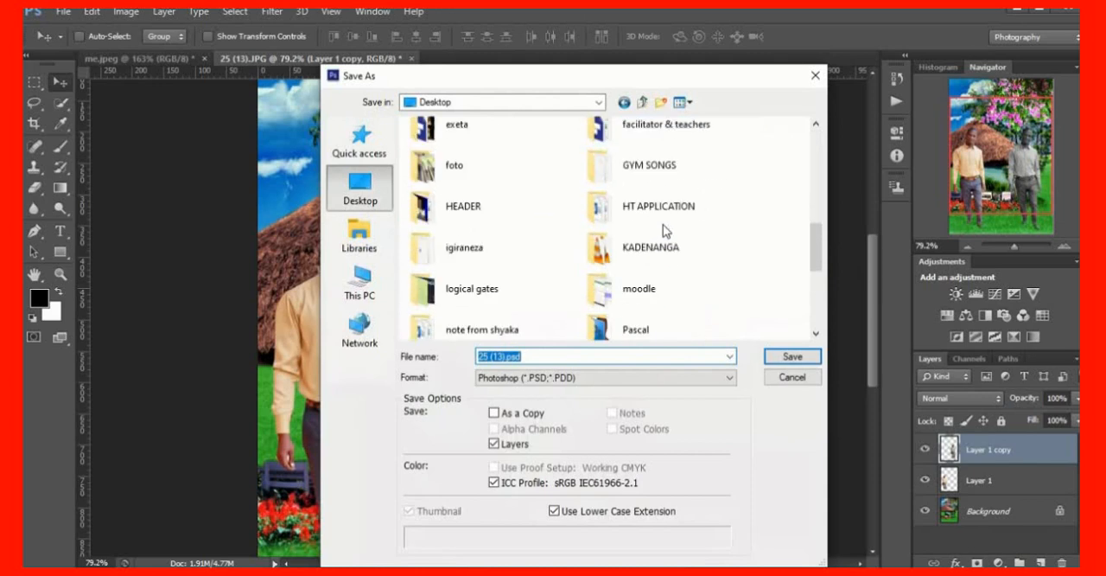
{"action": "scroll", "coordinate": [695, 276], "scroll_direction": "down", "scroll_amount": 2}
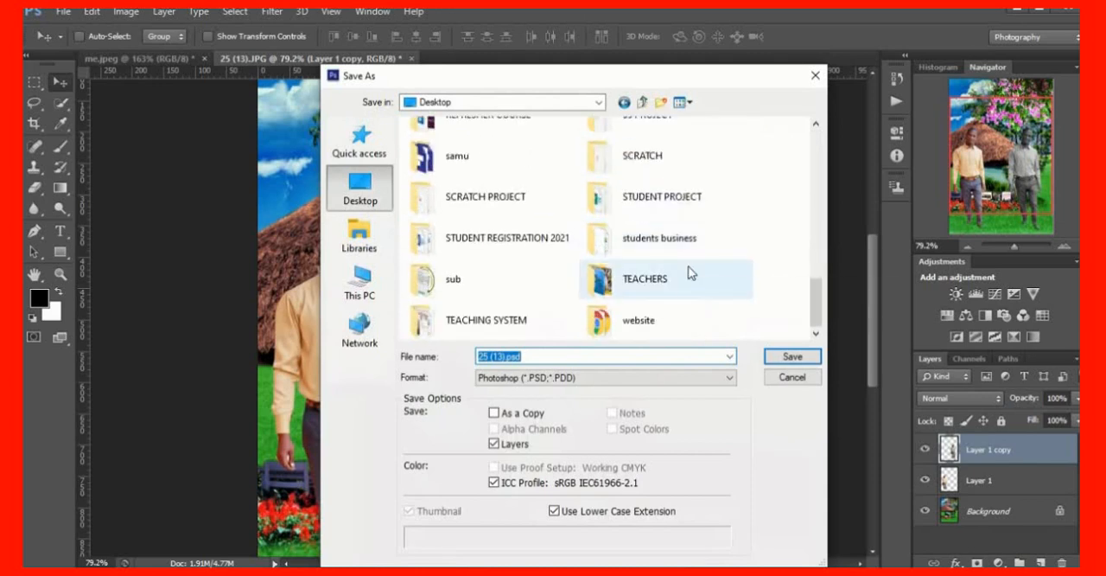
{"action": "left_click", "coordinate": [649, 195]}
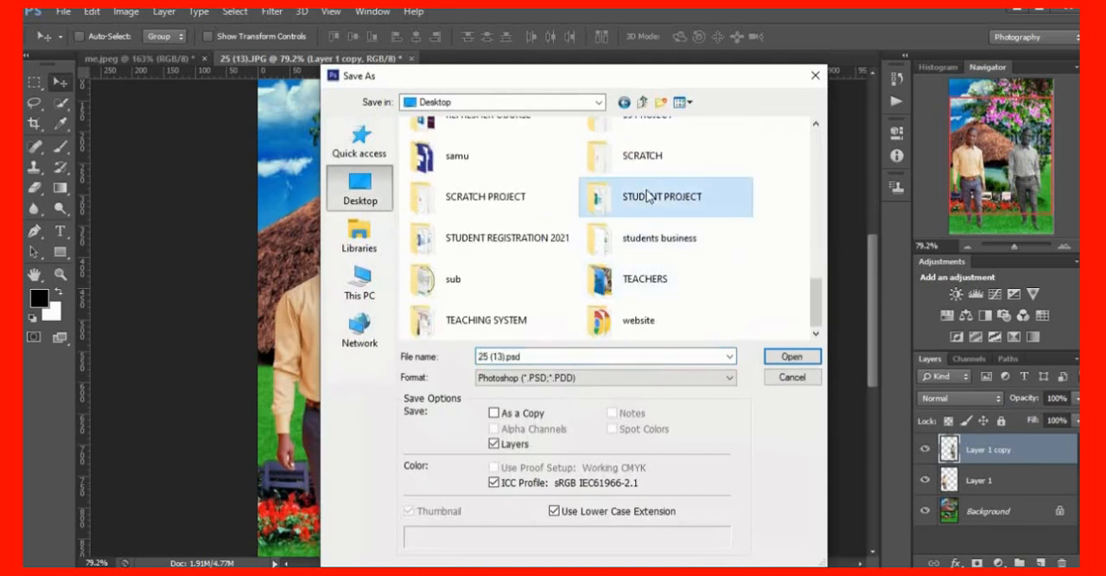
{"action": "key", "text": "f"}
{"action": "key", "text": "f"}
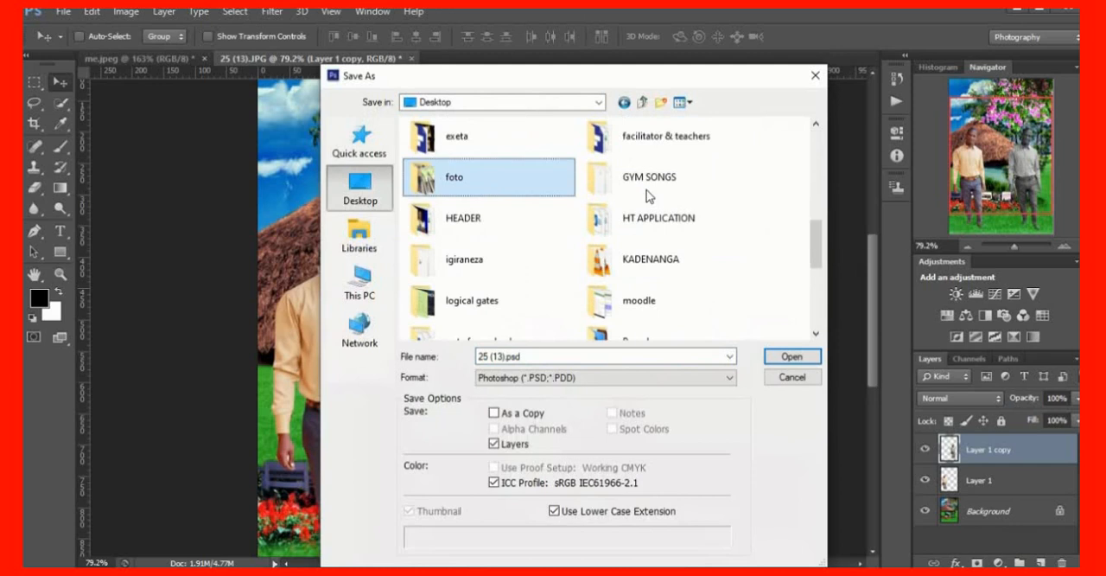
{"action": "double_click", "coordinate": [495, 174]}
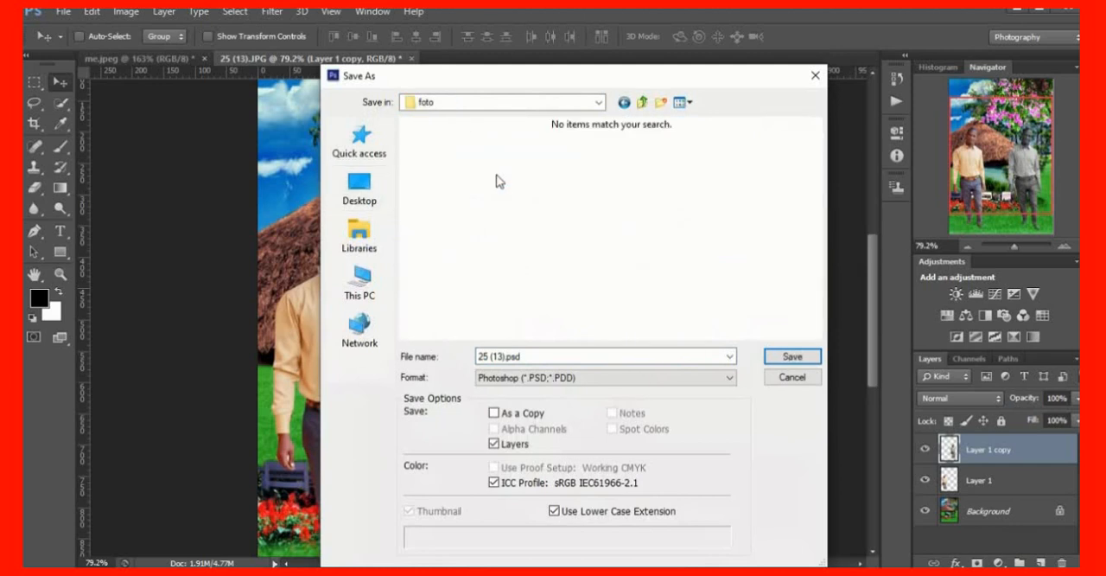
Replace the file name with "my beatful picture"
{"action": "left_click", "coordinate": [538, 356]}
{"action": "key", "text": "BackSpace"}
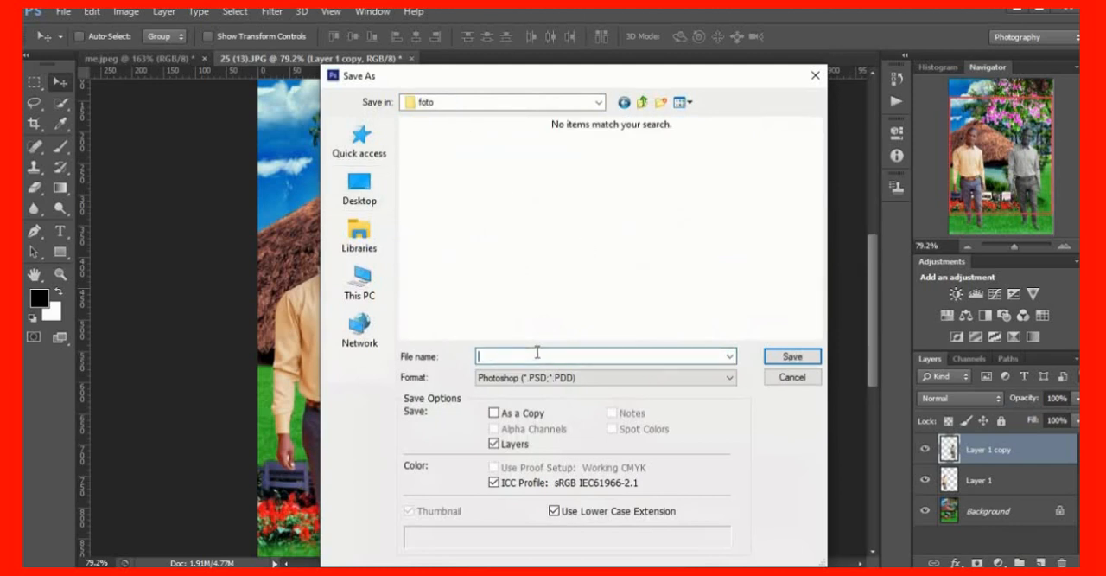
{"action": "type", "text": "my "}
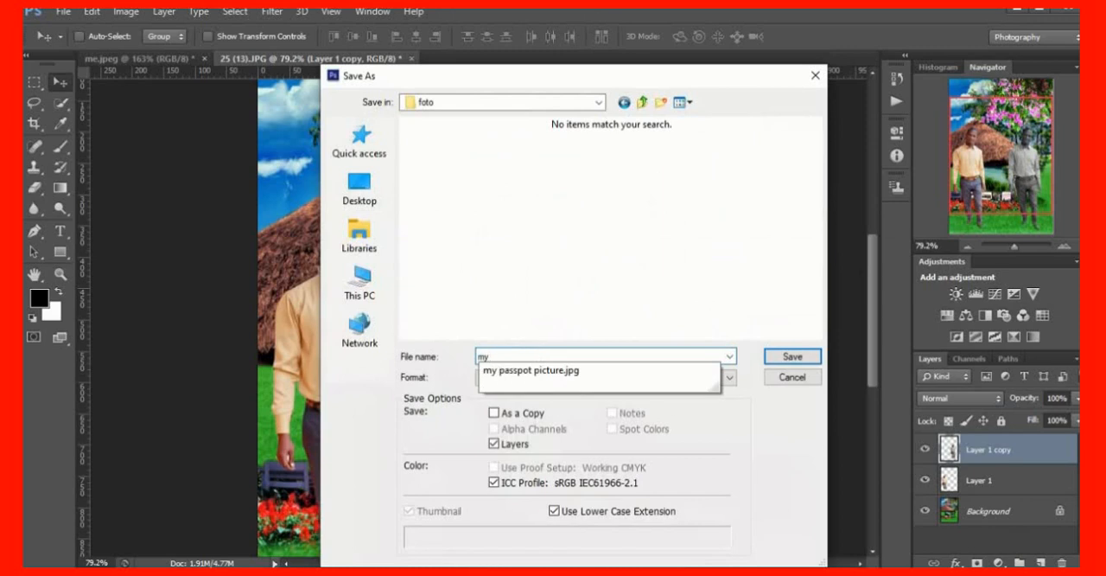
{"action": "type", "text": "br"}
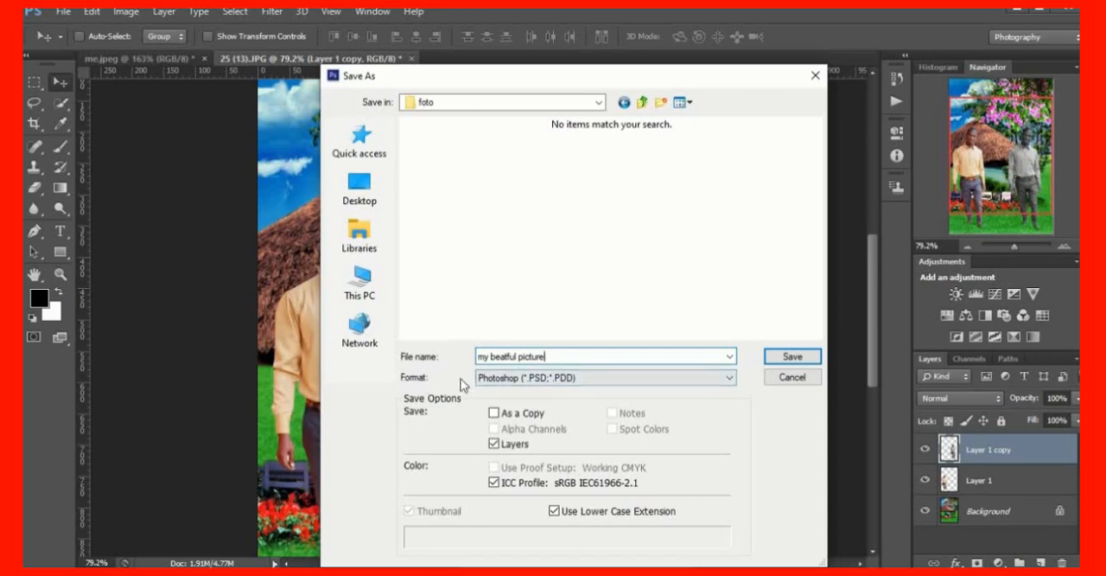
Set the file format to JPEG and save the composite at quality 12 (Maximum) with the Baseline ("Standard") format option
{"action": "left_click", "coordinate": [730, 377]}
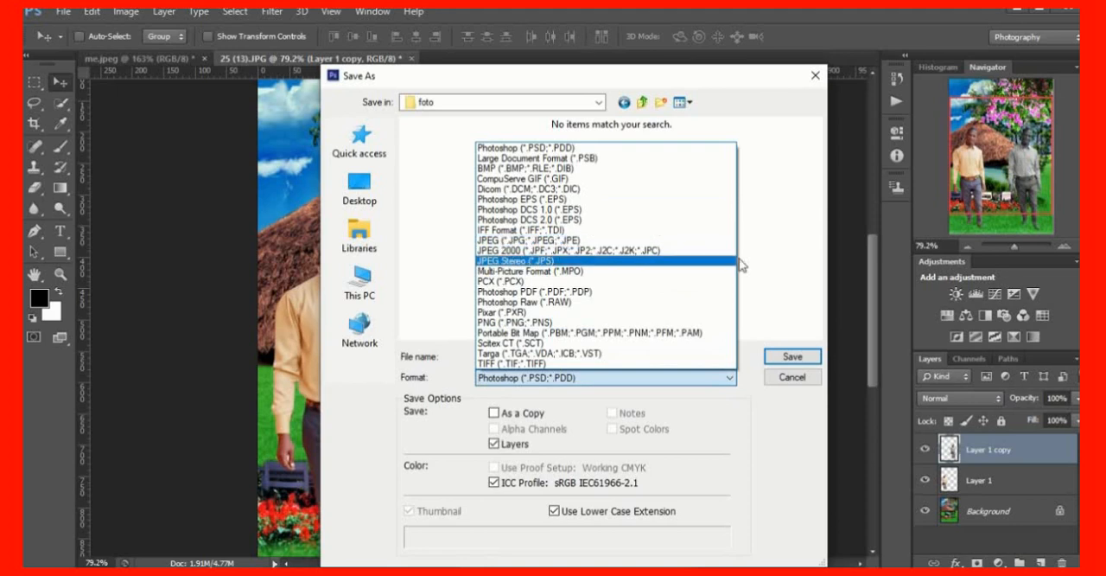
{"action": "left_click", "coordinate": [775, 275]}
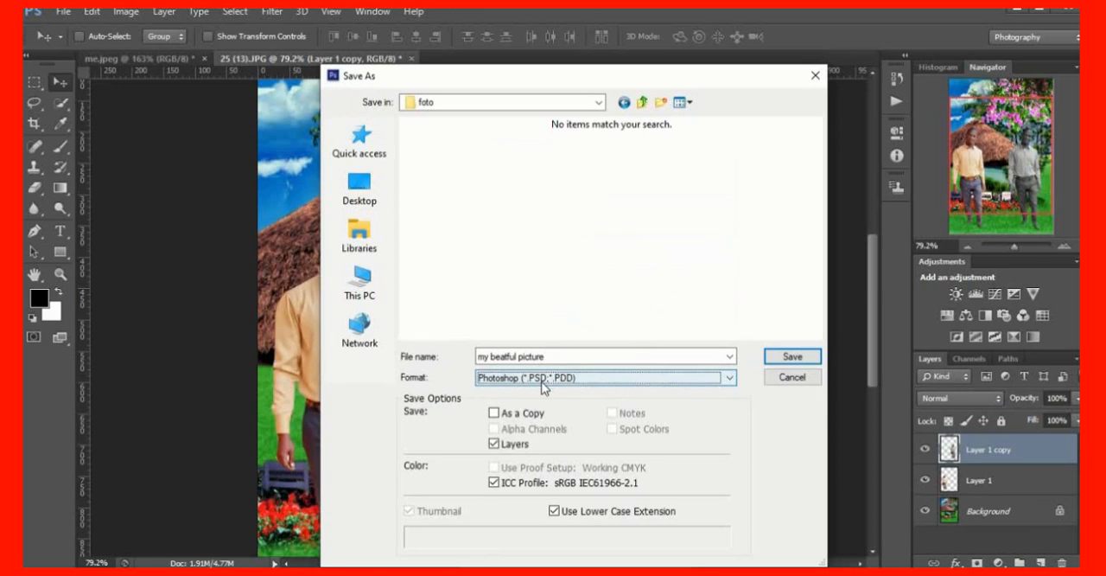
{"action": "left_click", "coordinate": [730, 377]}
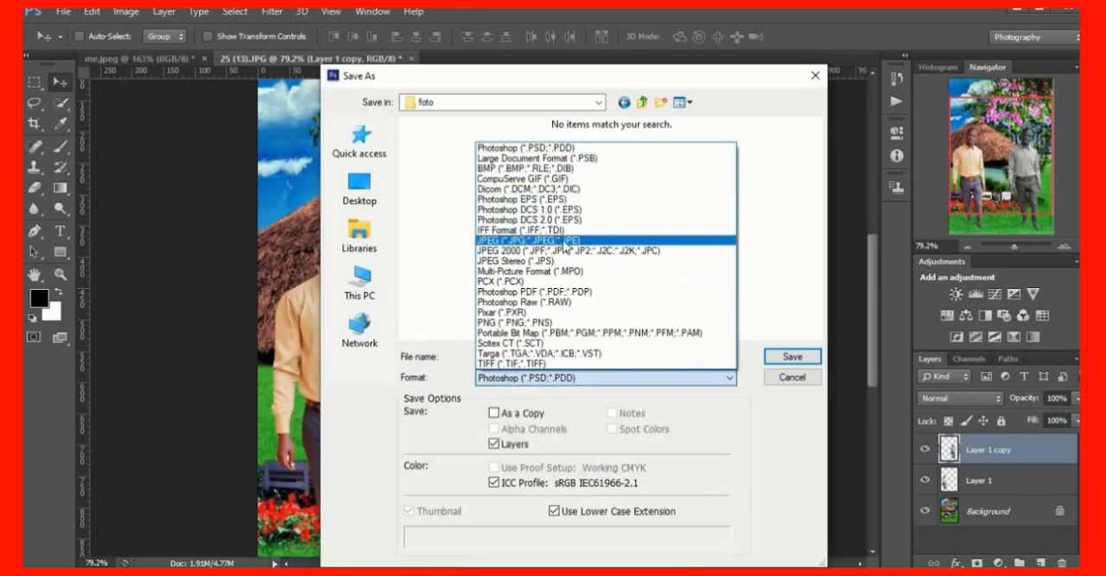
{"action": "left_click", "coordinate": [562, 241]}
{"action": "scroll", "coordinate": [692, 268], "scroll_direction": "down", "scroll_amount": 5}
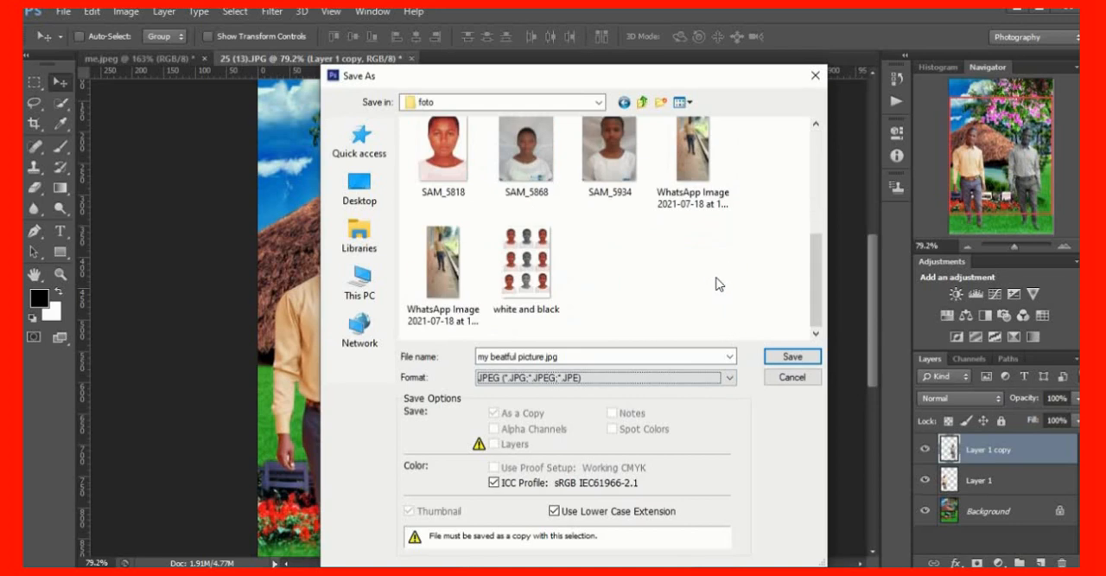
{"action": "left_click", "coordinate": [792, 356]}
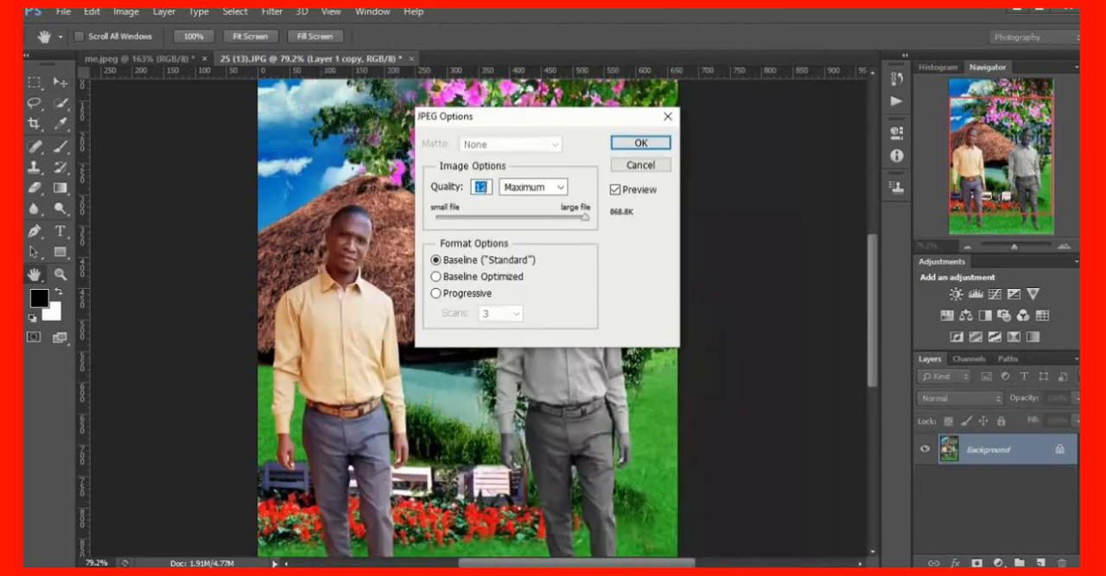
{"action": "left_click", "coordinate": [640, 144]}
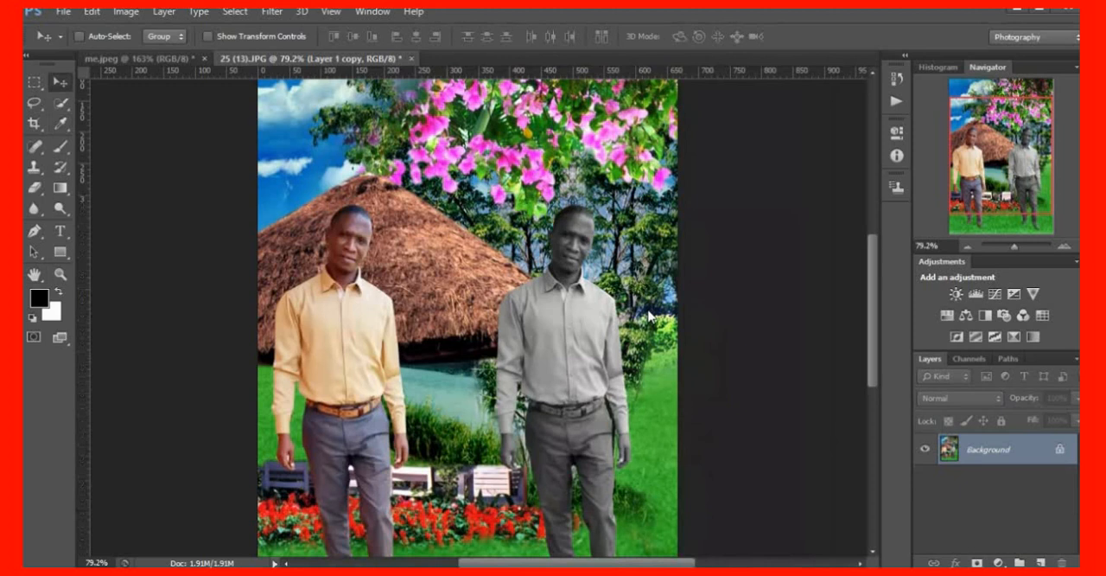
Examine the composite from the flowers and thatched roof down to the two men's shoes on the grass
{"action": "scroll", "coordinate": [648, 313], "scroll_direction": "down", "scroll_amount": 4}
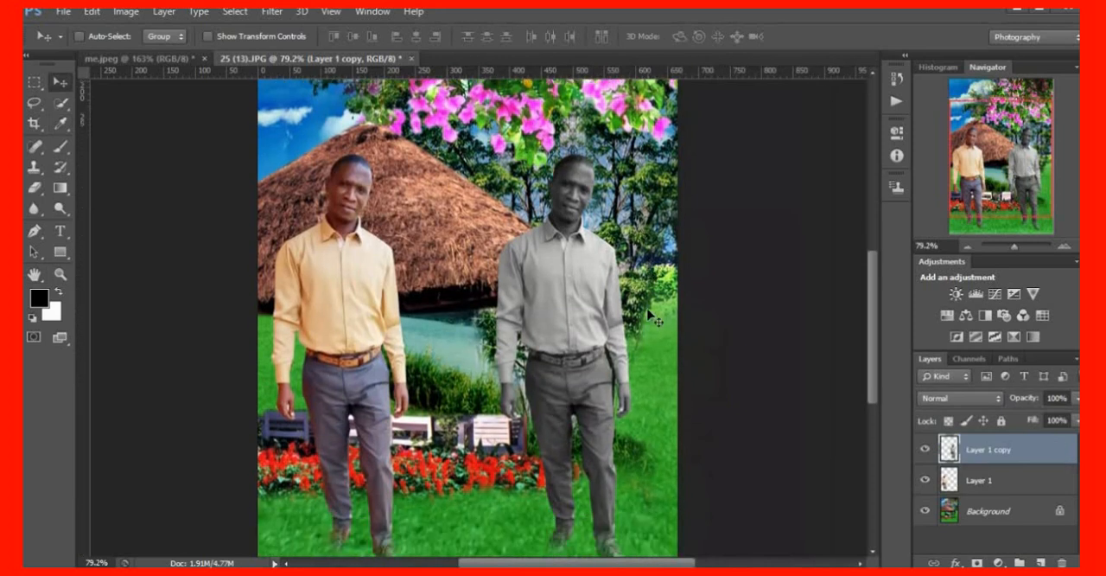
{"action": "scroll", "coordinate": [644, 321], "scroll_direction": "up", "scroll_amount": 1}
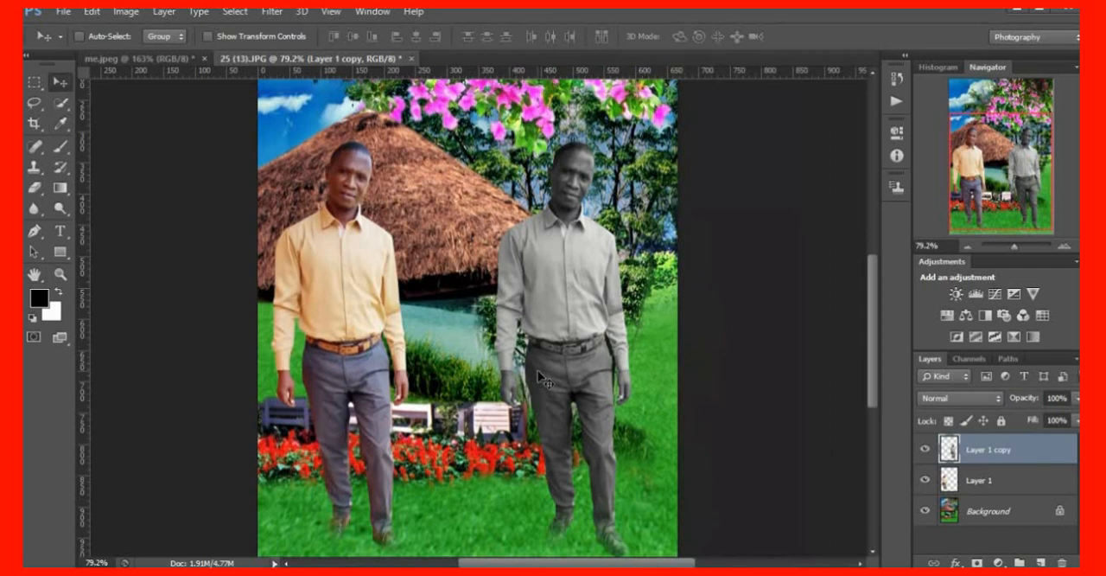
{"action": "scroll", "coordinate": [552, 373], "scroll_direction": "down", "scroll_amount": 1}
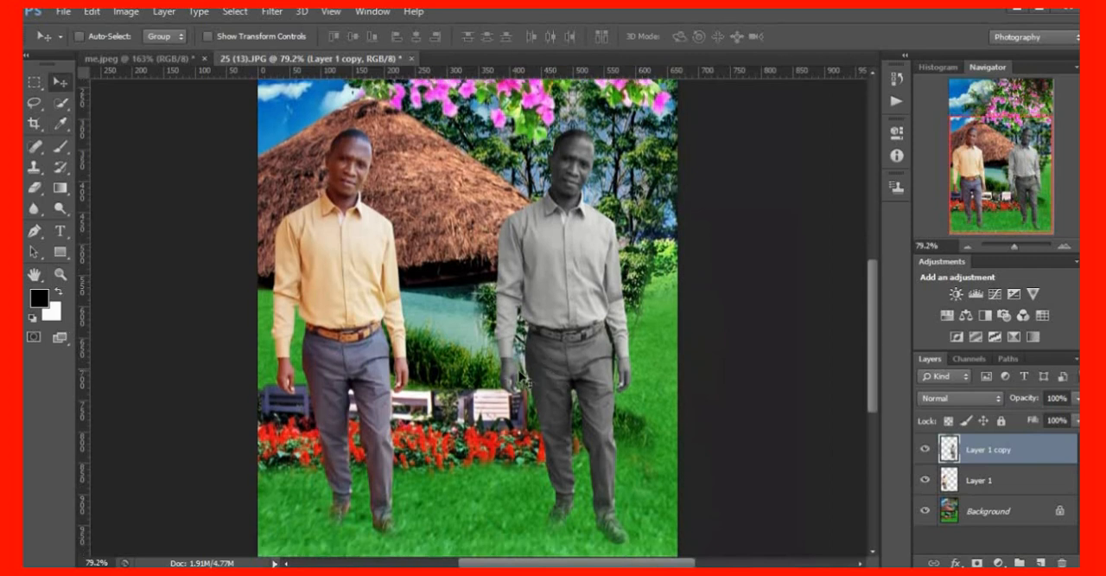
{"action": "scroll", "coordinate": [521, 377], "scroll_direction": "up", "scroll_amount": 2}
{"action": "scroll", "coordinate": [521, 378], "scroll_direction": "up", "scroll_amount": 2}
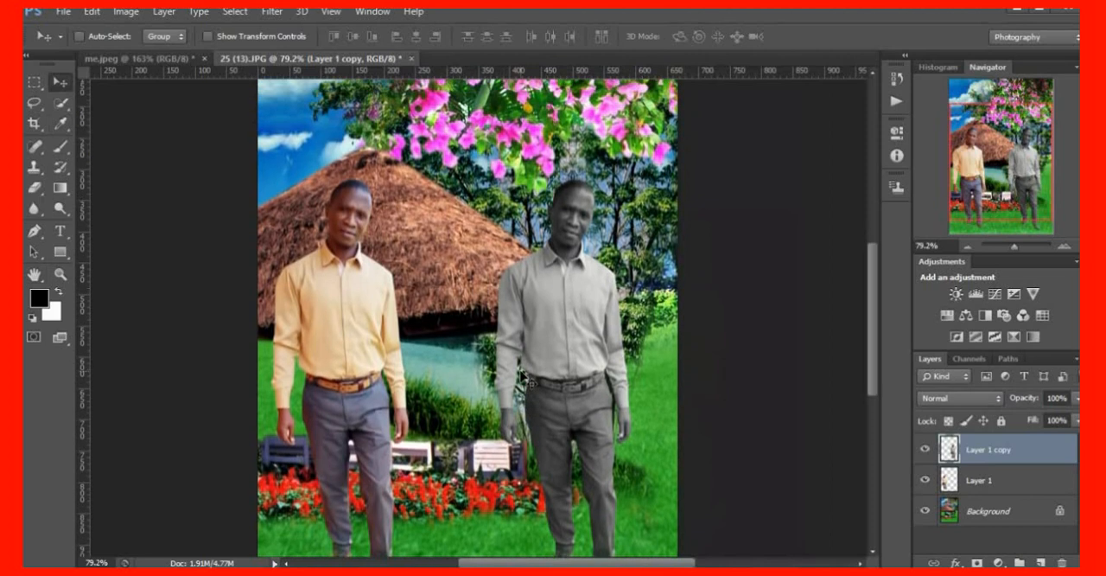
{"action": "scroll", "coordinate": [533, 374], "scroll_direction": "down", "scroll_amount": 2}
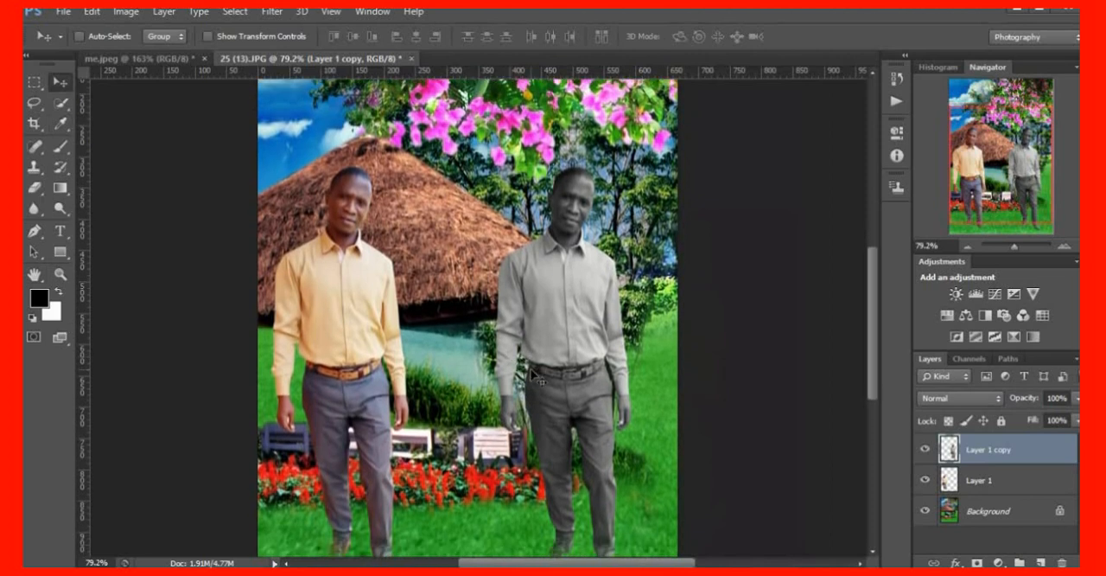
{"action": "scroll", "coordinate": [532, 374], "scroll_direction": "down", "scroll_amount": 1}
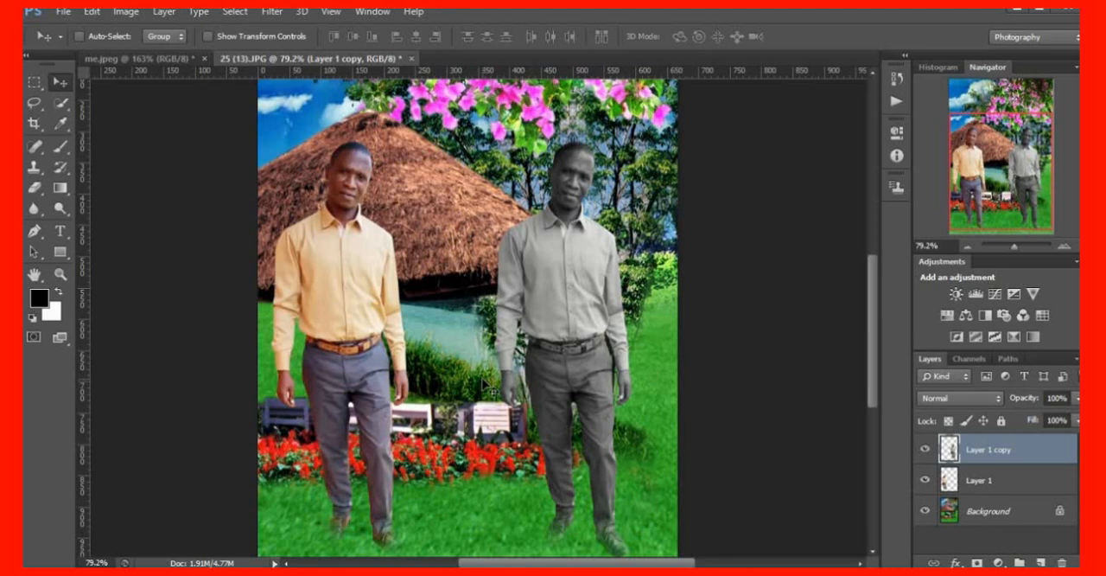
{"action": "scroll", "coordinate": [503, 388], "scroll_direction": "up", "scroll_amount": 1}
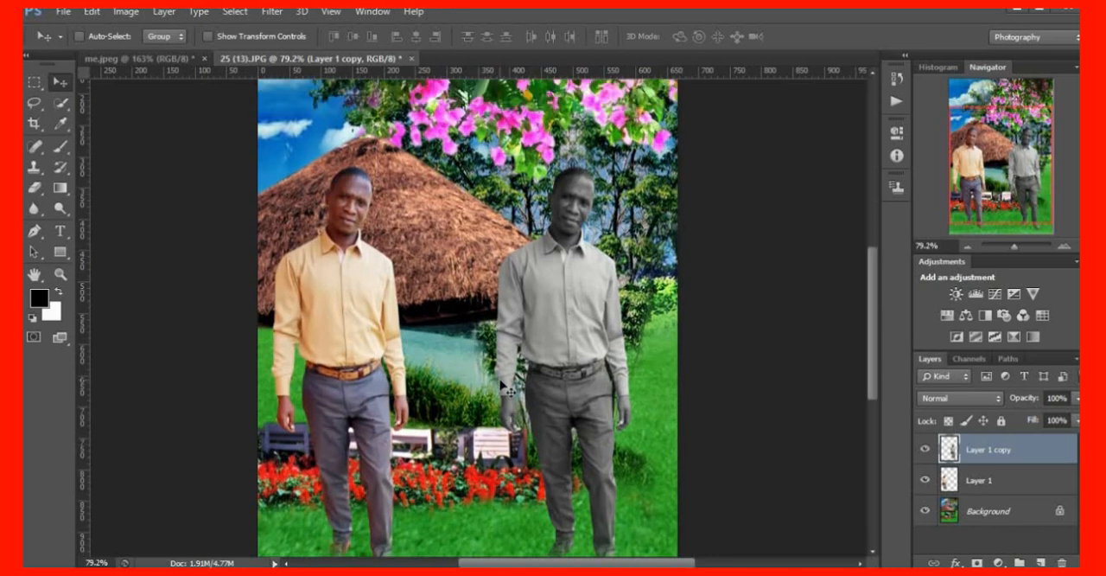
{"action": "scroll", "coordinate": [501, 385], "scroll_direction": "up", "scroll_amount": 1}
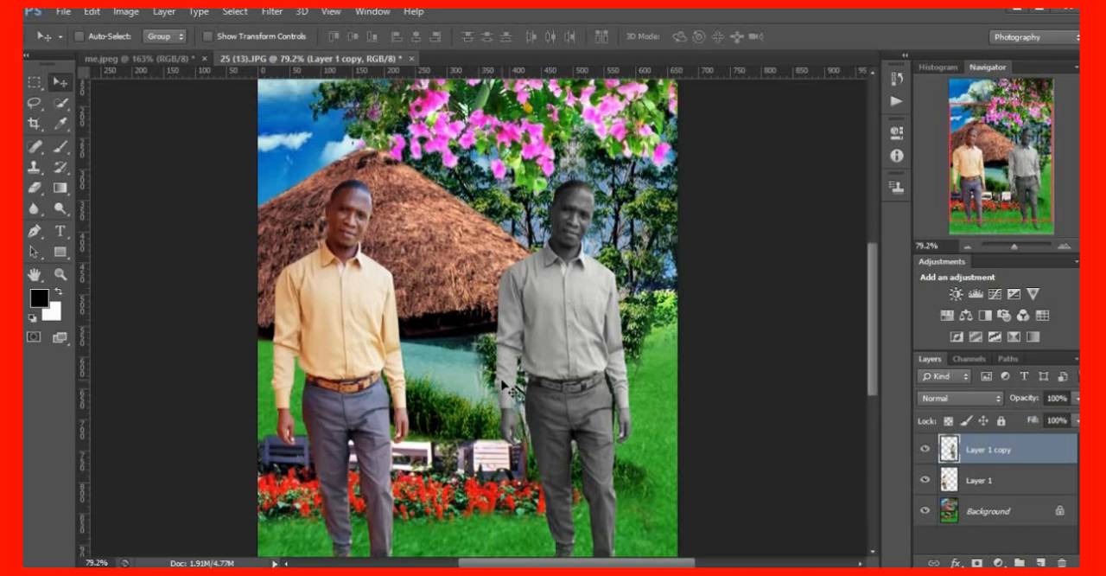
{"action": "scroll", "coordinate": [506, 378], "scroll_direction": "down", "scroll_amount": 1}
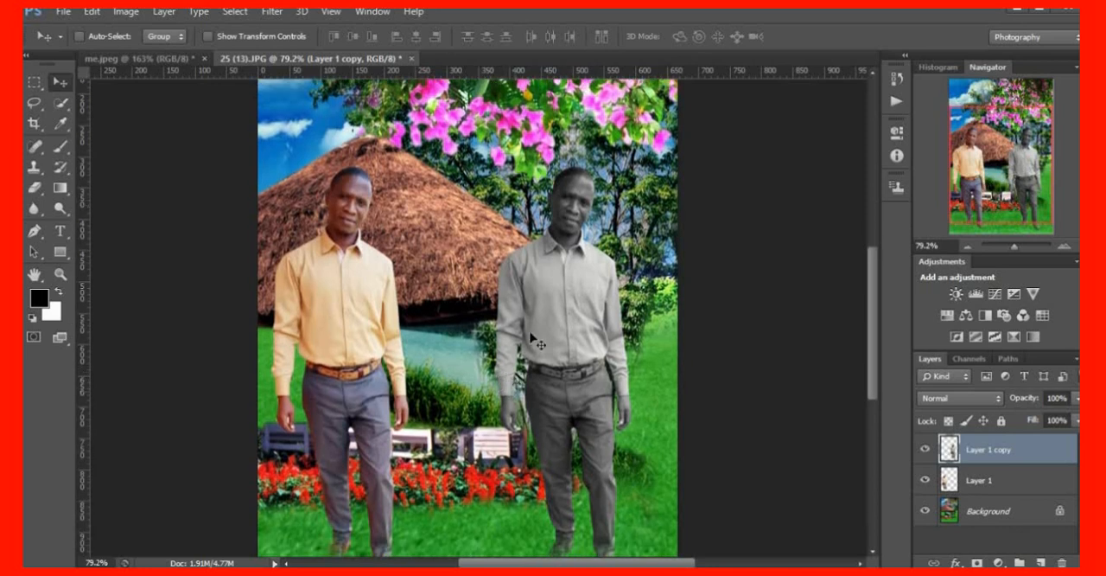
{"action": "mouse_move", "coordinate": [454, 18]}
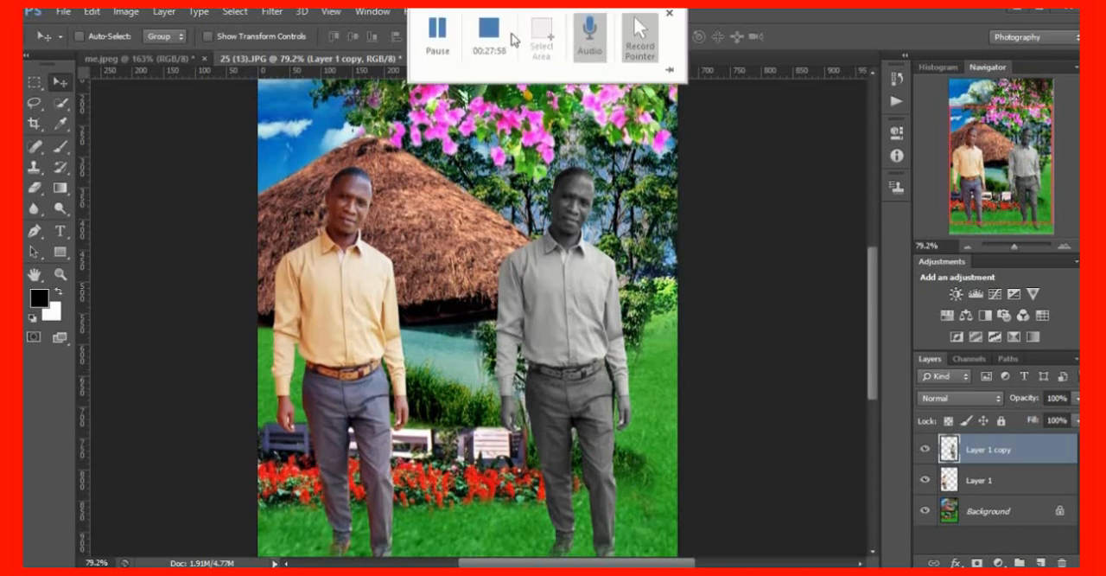
{"action": "left_click", "coordinate": [486, 34]}
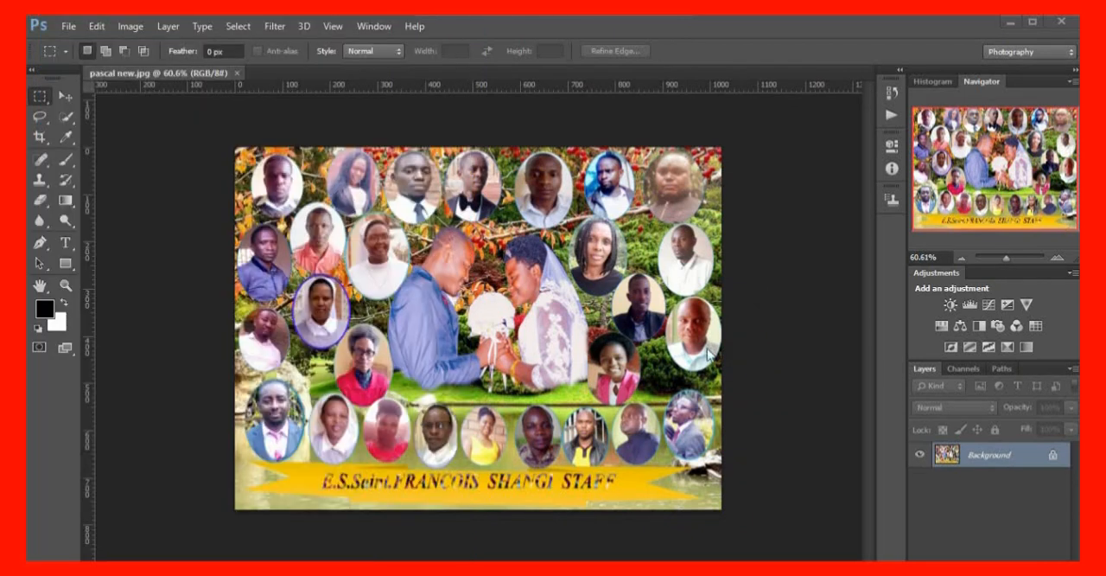
Examine the wedding and staff portrait collage up close, from the upper row of portraits down to the yellow caption banner
{"action": "scroll", "coordinate": [687, 356], "scroll_direction": "up", "scroll_amount": 2}
{"action": "scroll", "coordinate": [679, 357], "scroll_direction": "up", "scroll_amount": 1}
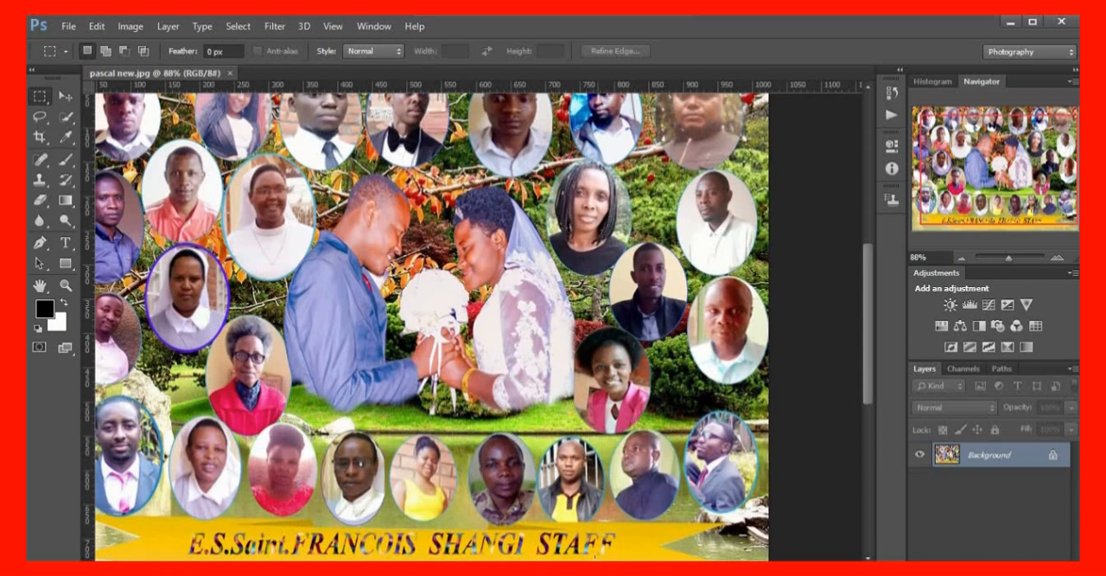
{"action": "left_click_drag", "start_coordinate": [870, 310], "coordinate": [864, 335]}
{"action": "scroll", "coordinate": [331, 285], "scroll_direction": "up", "scroll_amount": 5}
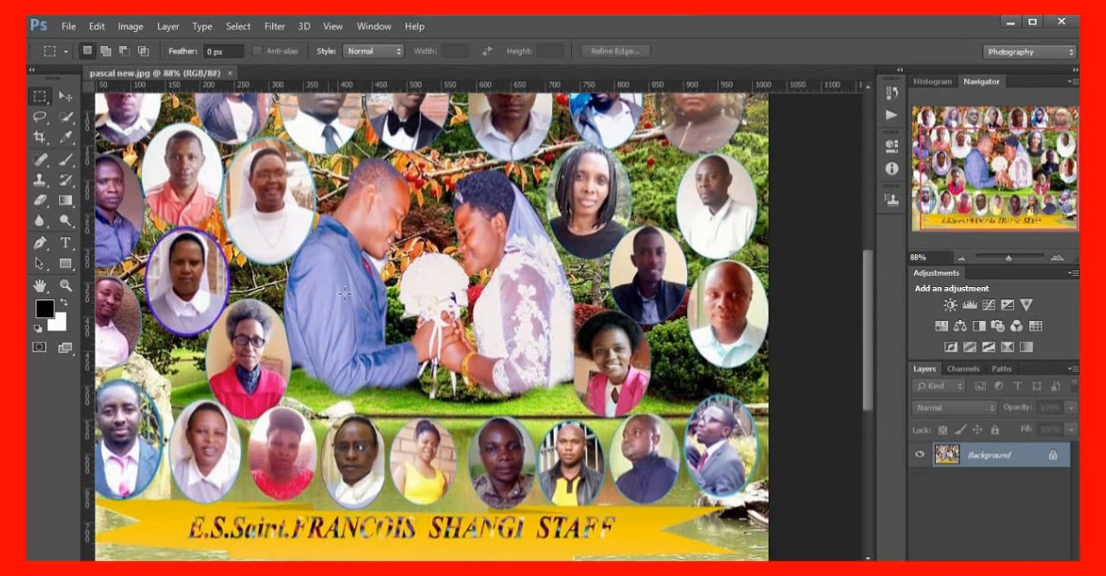
{"action": "scroll", "coordinate": [432, 331], "scroll_direction": "up", "scroll_amount": 1}
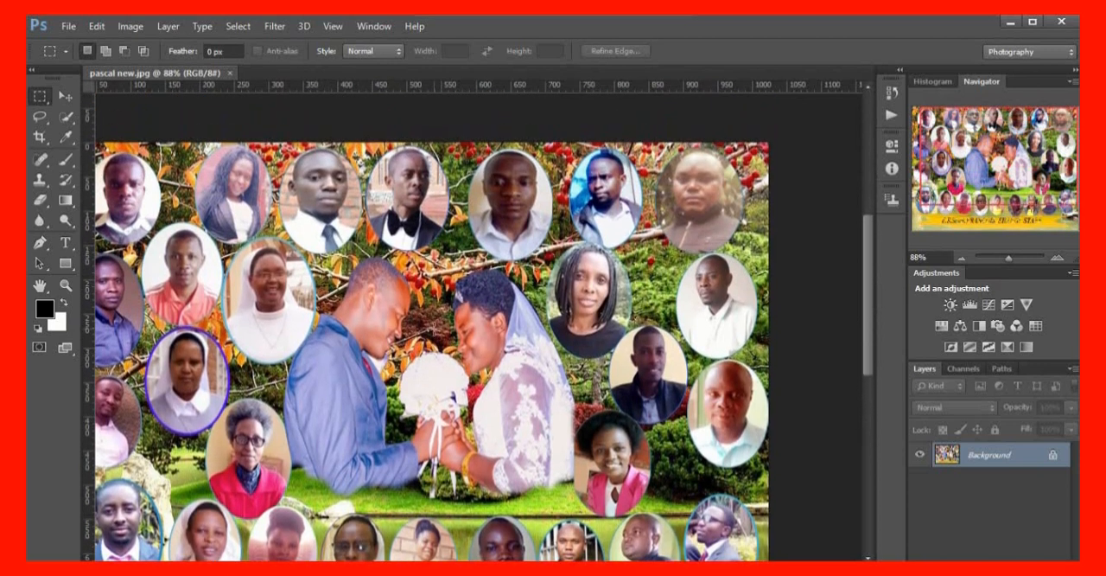
{"action": "scroll", "coordinate": [434, 328], "scroll_direction": "down", "scroll_amount": 2}
{"action": "scroll", "coordinate": [434, 328], "scroll_direction": "down", "scroll_amount": 1}
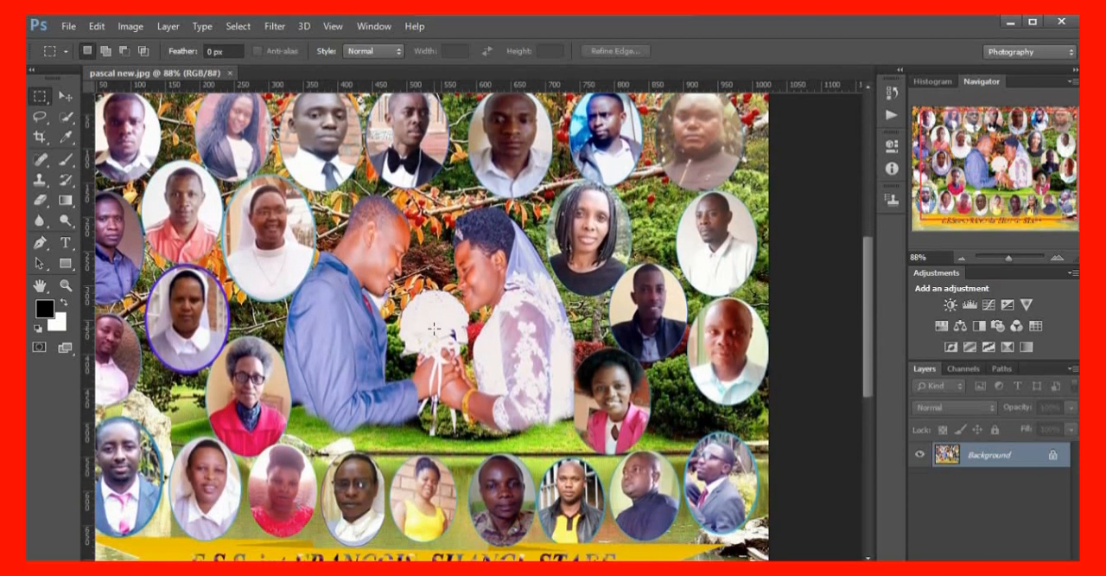
{"action": "scroll", "coordinate": [434, 328], "scroll_direction": "down", "scroll_amount": 2}
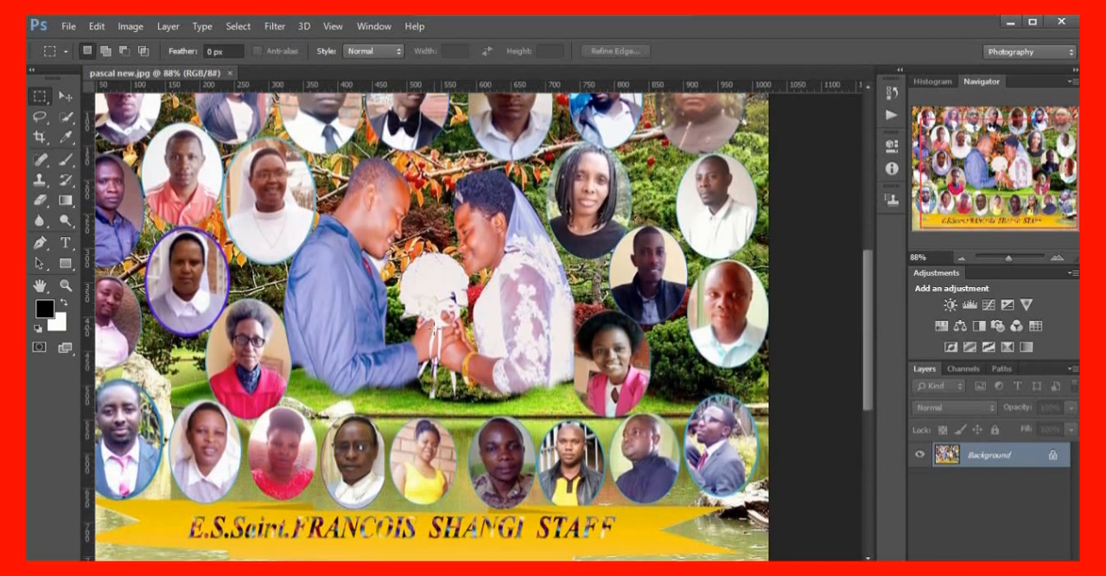
{"action": "scroll", "coordinate": [432, 328], "scroll_direction": "down", "scroll_amount": 2}
{"action": "scroll", "coordinate": [433, 329], "scroll_direction": "up", "scroll_amount": 3}
{"action": "scroll", "coordinate": [432, 327], "scroll_direction": "up", "scroll_amount": 2}
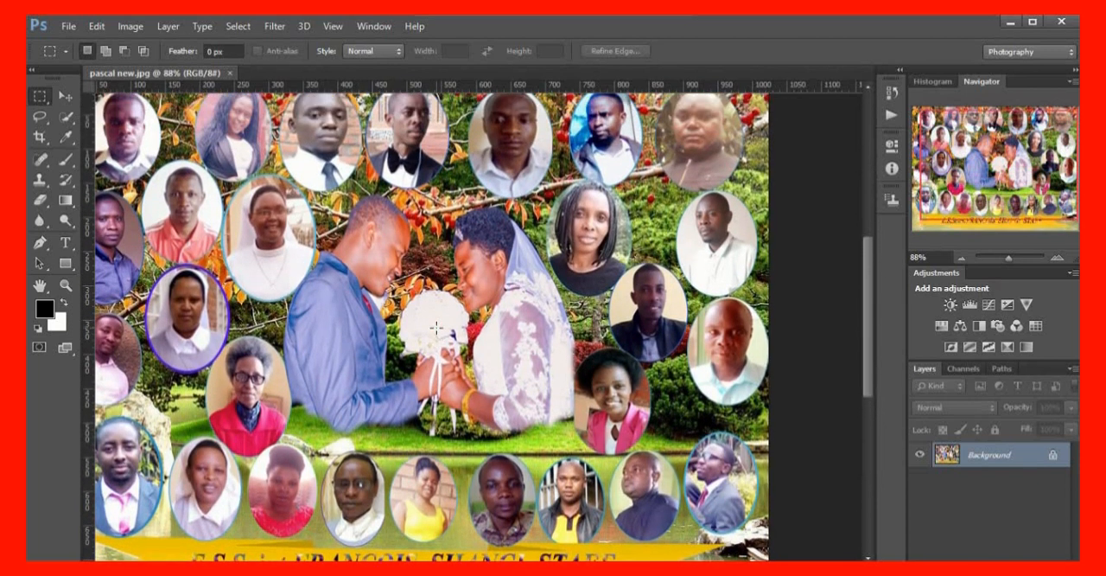
{"action": "scroll", "coordinate": [439, 327], "scroll_direction": "up", "scroll_amount": 1}
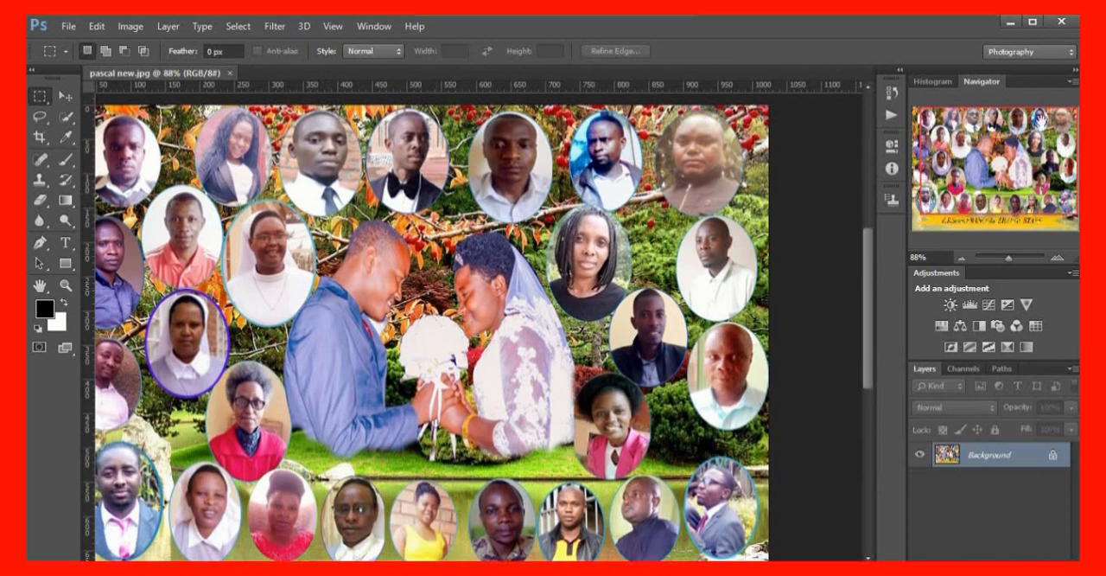
Show the desktop with its Photoshop CS6 shortcut and bring the Photoshop window with the collage back
{"action": "left_click", "coordinate": [1010, 21]}
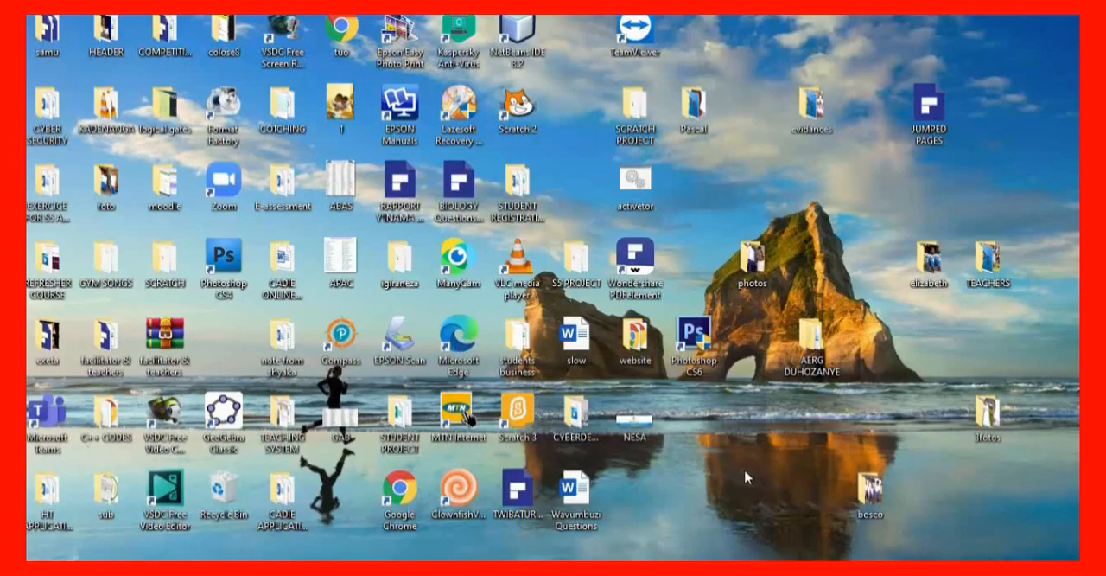
{"action": "double_click", "coordinate": [694, 344]}
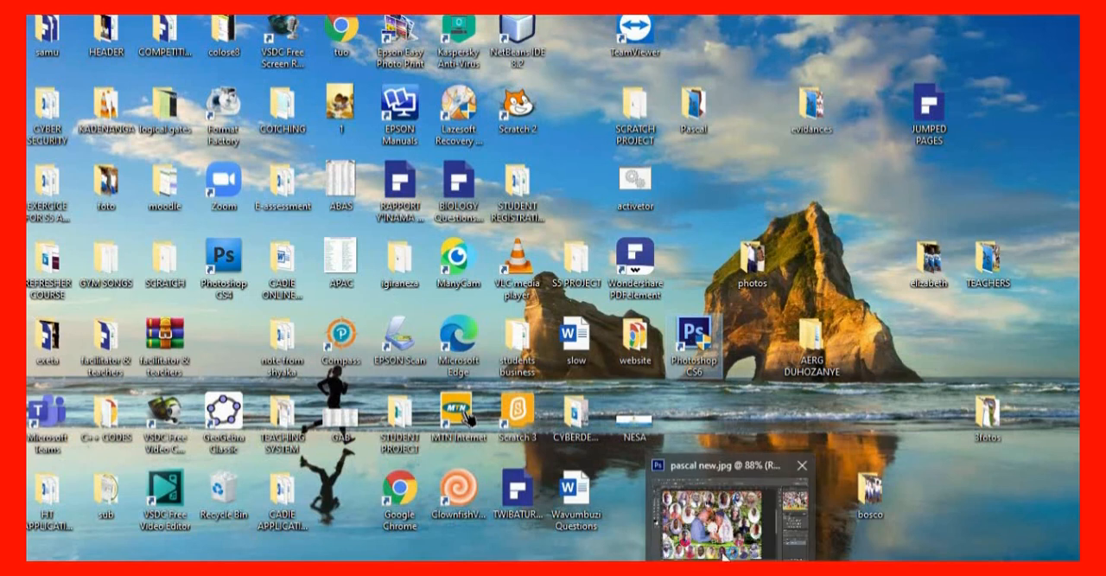
{"action": "left_click", "coordinate": [722, 548]}
{"action": "left_click", "coordinate": [721, 549]}
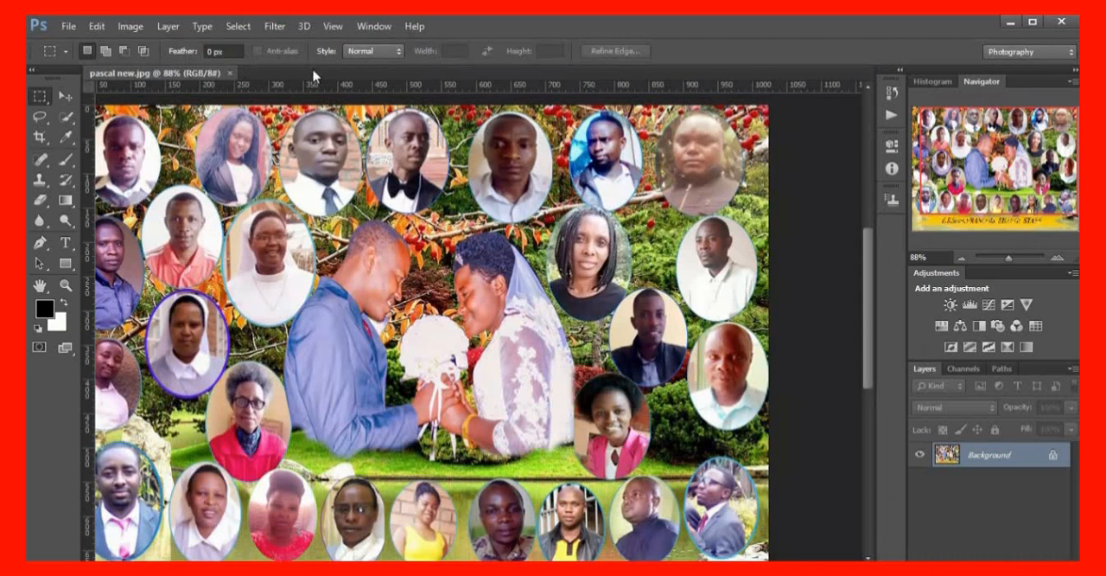
Close the collage image and start opening another file, looking through the photos in the TEACHERS folder
{"action": "left_click", "coordinate": [230, 74]}
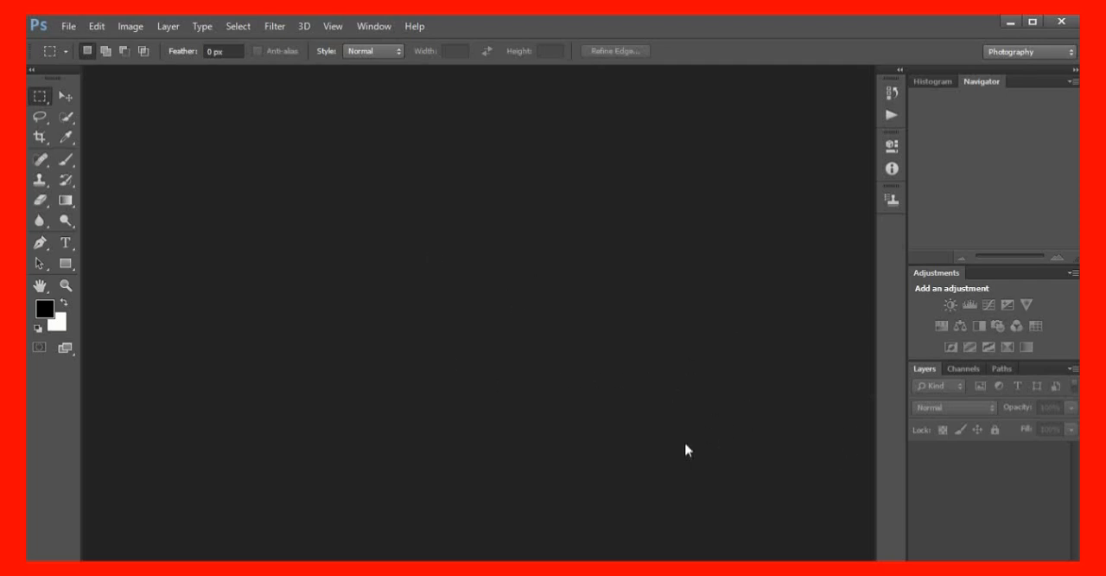
{"action": "left_click", "coordinate": [68, 29]}
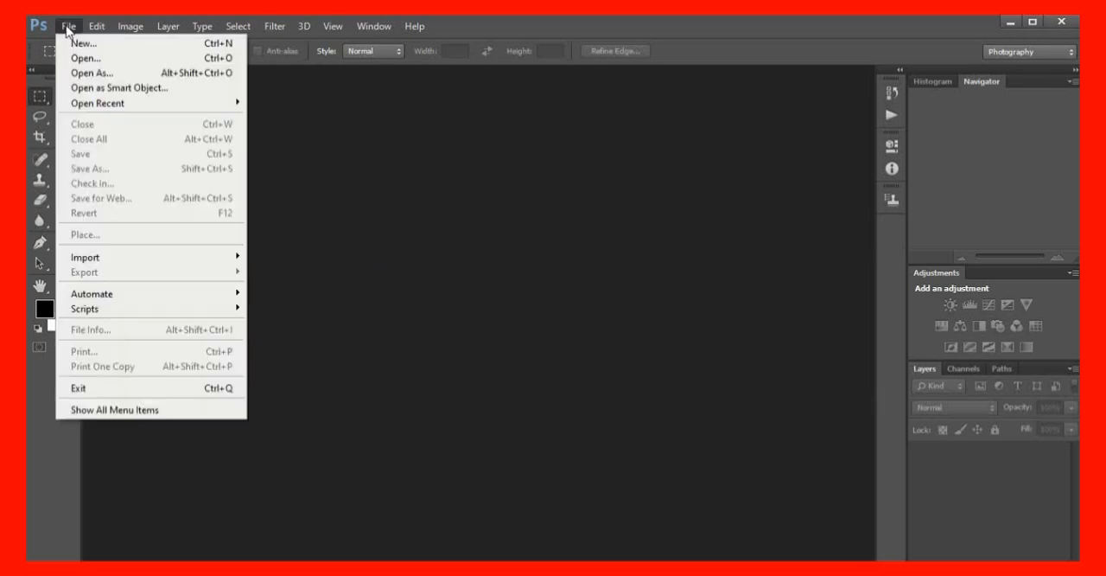
{"action": "left_click", "coordinate": [102, 60]}
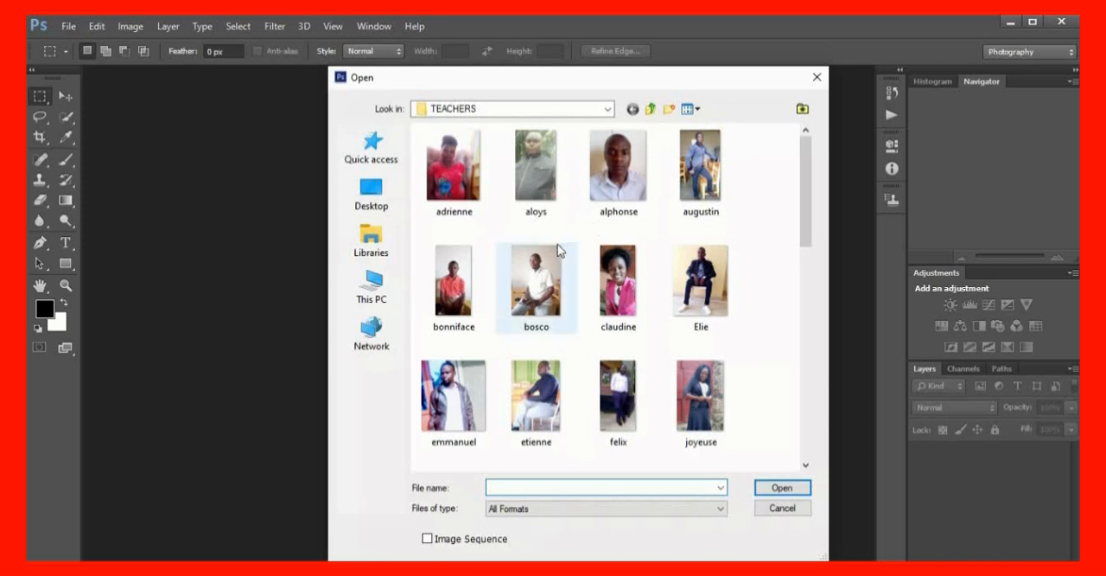
{"action": "scroll", "coordinate": [559, 250], "scroll_direction": "down", "scroll_amount": 5}
{"action": "scroll", "coordinate": [524, 255], "scroll_direction": "up", "scroll_amount": 5}
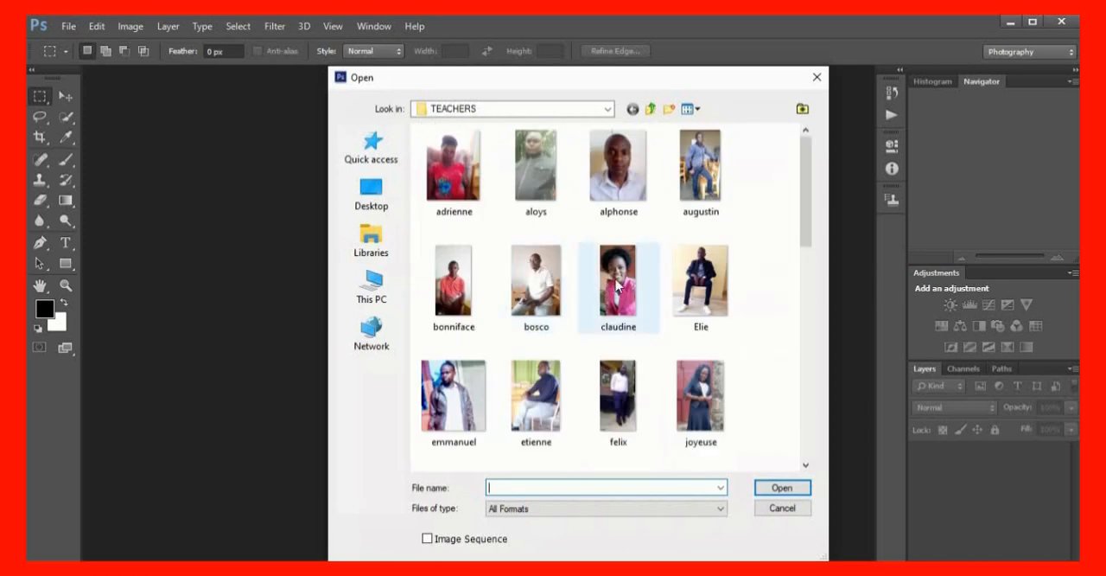
Look through the Desktop's folders and files, including the portraits in its photos folder
{"action": "left_click", "coordinate": [386, 195]}
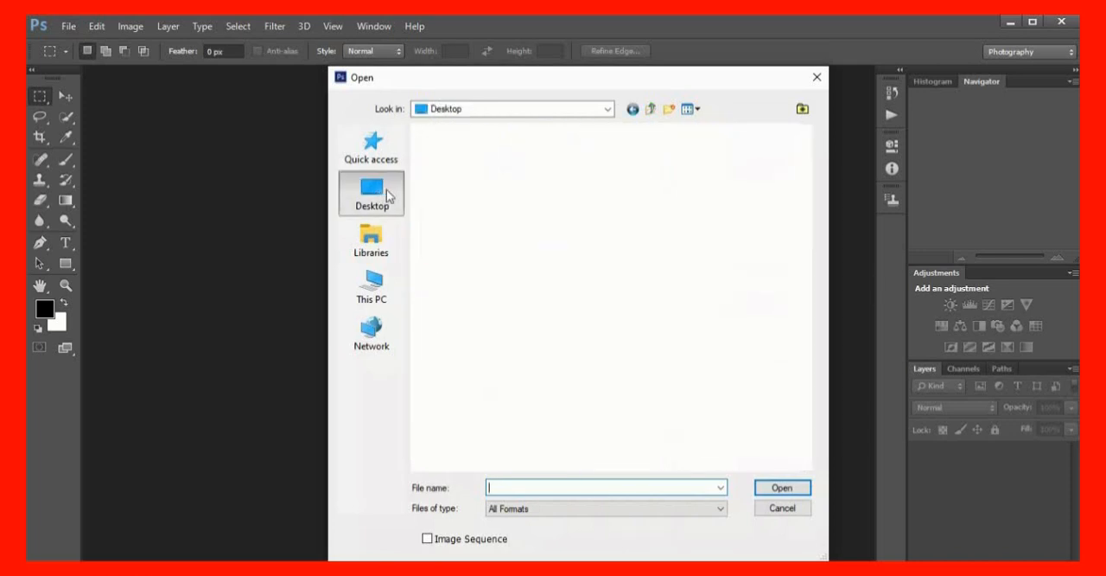
{"action": "scroll", "coordinate": [460, 287], "scroll_direction": "down", "scroll_amount": 1}
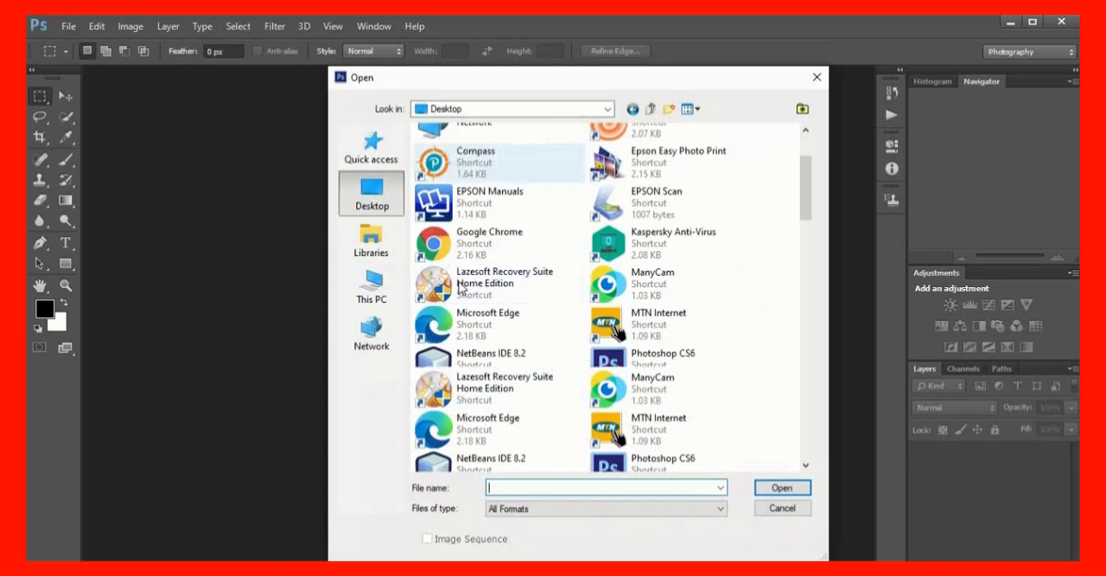
{"action": "scroll", "coordinate": [463, 289], "scroll_direction": "down", "scroll_amount": 1}
{"action": "scroll", "coordinate": [543, 404], "scroll_direction": "down", "scroll_amount": 2}
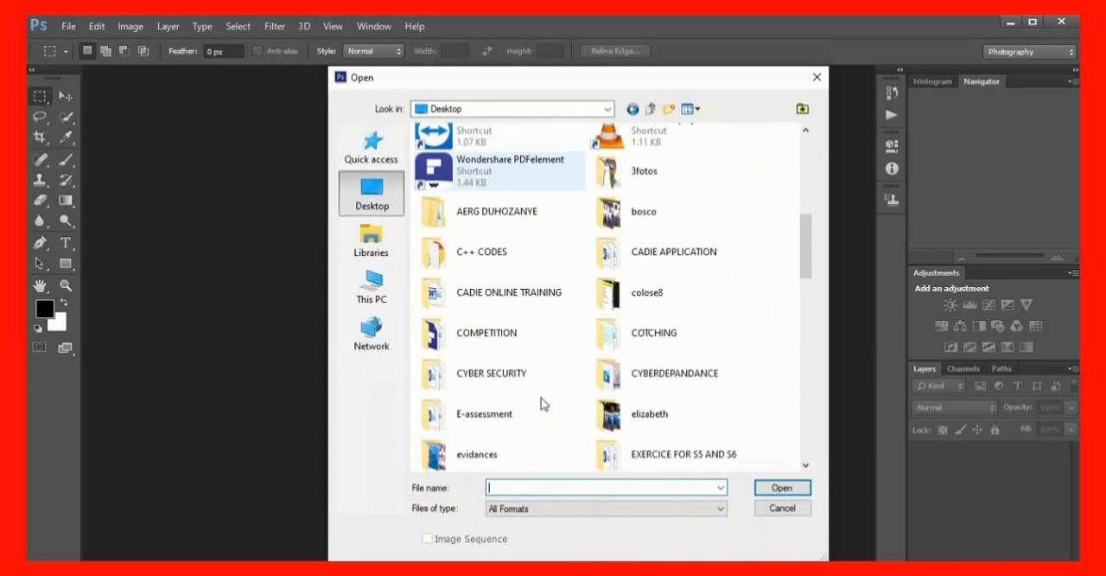
{"action": "scroll", "coordinate": [544, 404], "scroll_direction": "down", "scroll_amount": 5}
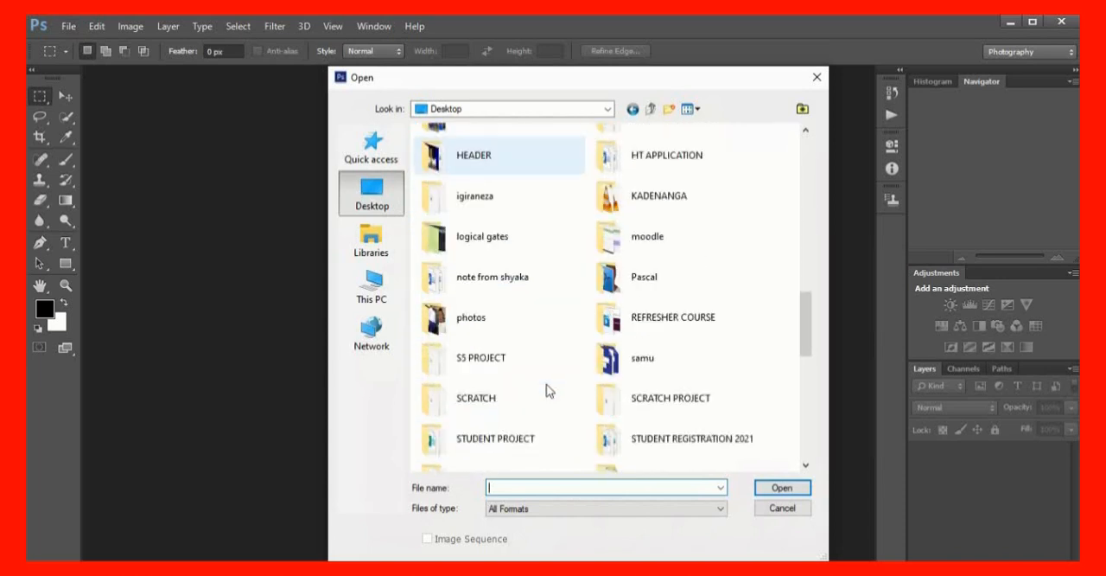
{"action": "scroll", "coordinate": [539, 384], "scroll_direction": "down", "scroll_amount": 5}
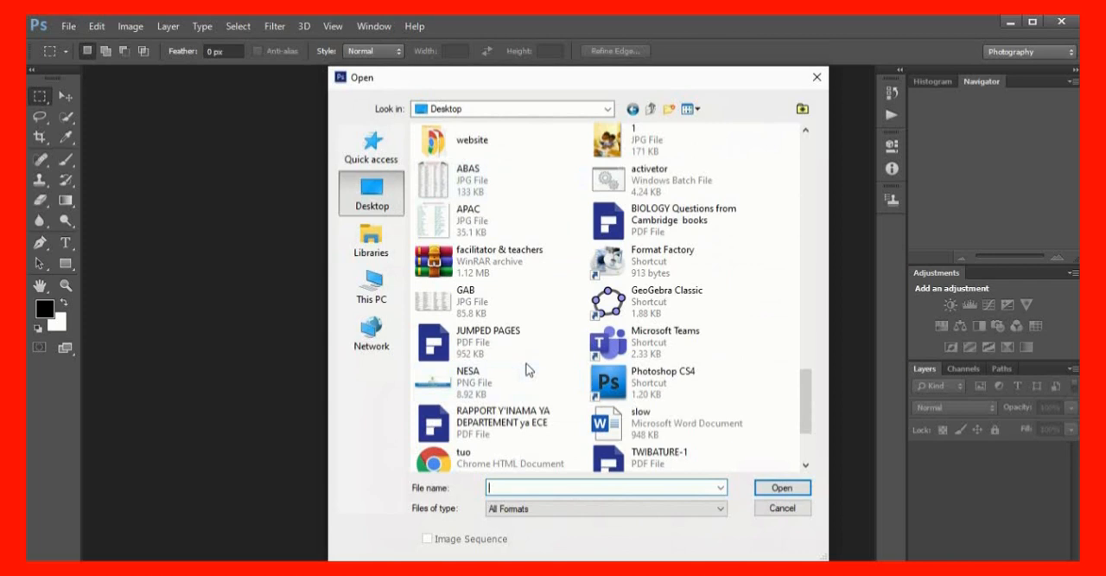
{"action": "scroll", "coordinate": [527, 355], "scroll_direction": "up", "scroll_amount": 3}
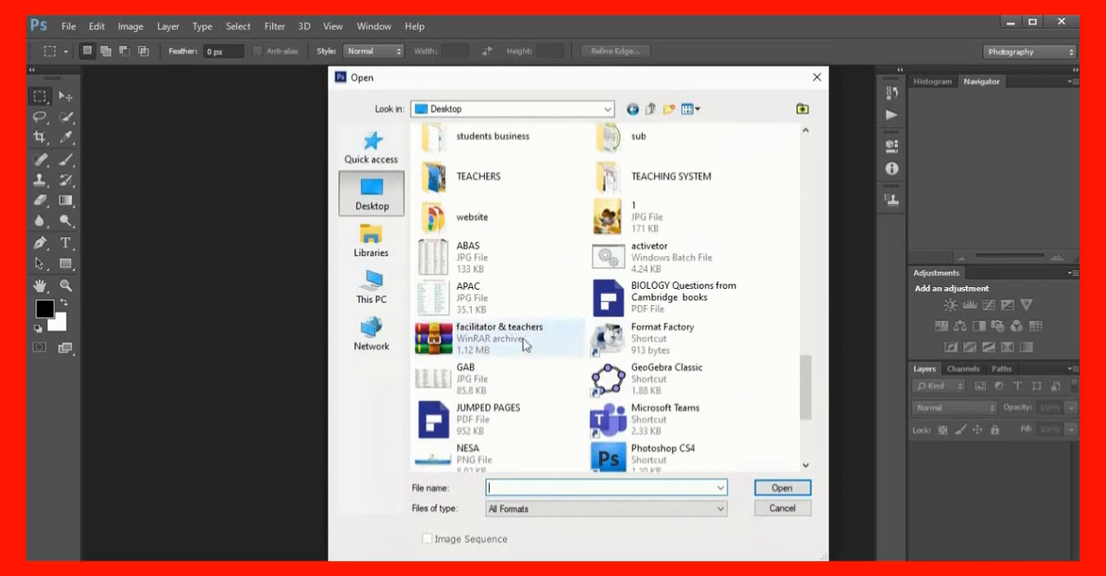
{"action": "scroll", "coordinate": [522, 315], "scroll_direction": "up", "scroll_amount": 3}
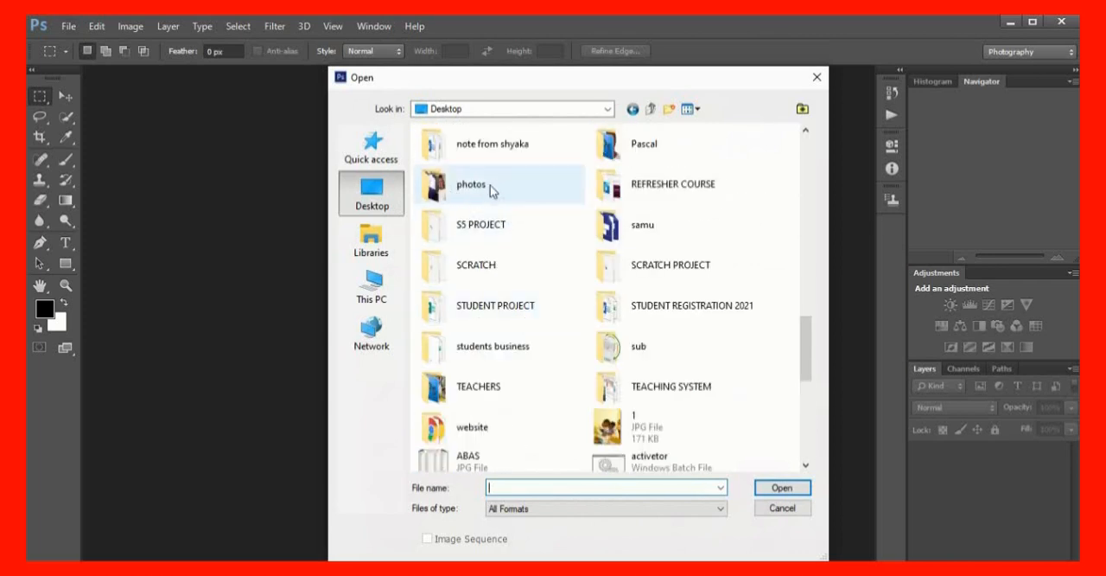
{"action": "double_click", "coordinate": [493, 192]}
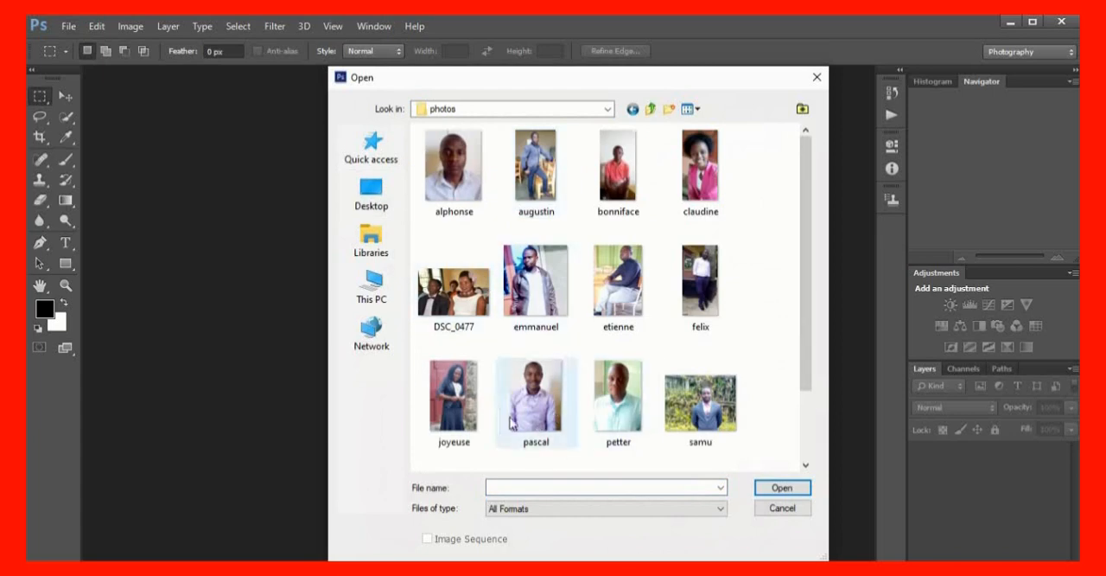
{"action": "scroll", "coordinate": [650, 294], "scroll_direction": "down", "scroll_amount": 2}
{"action": "scroll", "coordinate": [650, 296], "scroll_direction": "up", "scroll_amount": 2}
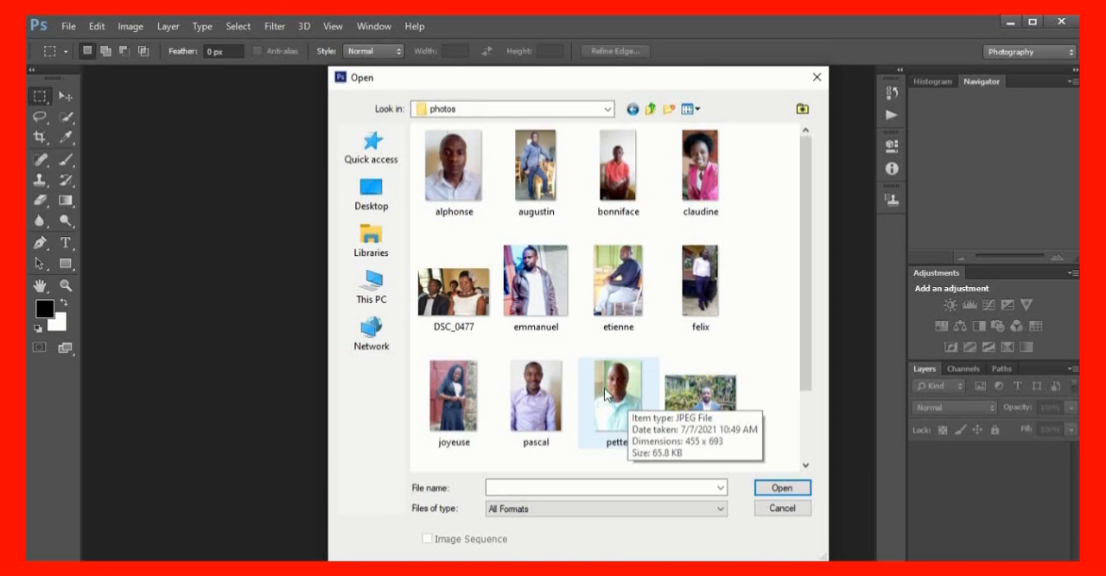
Go to the designs folder on Local Disk (D:) in the Open dialog
{"action": "left_click", "coordinate": [372, 290]}
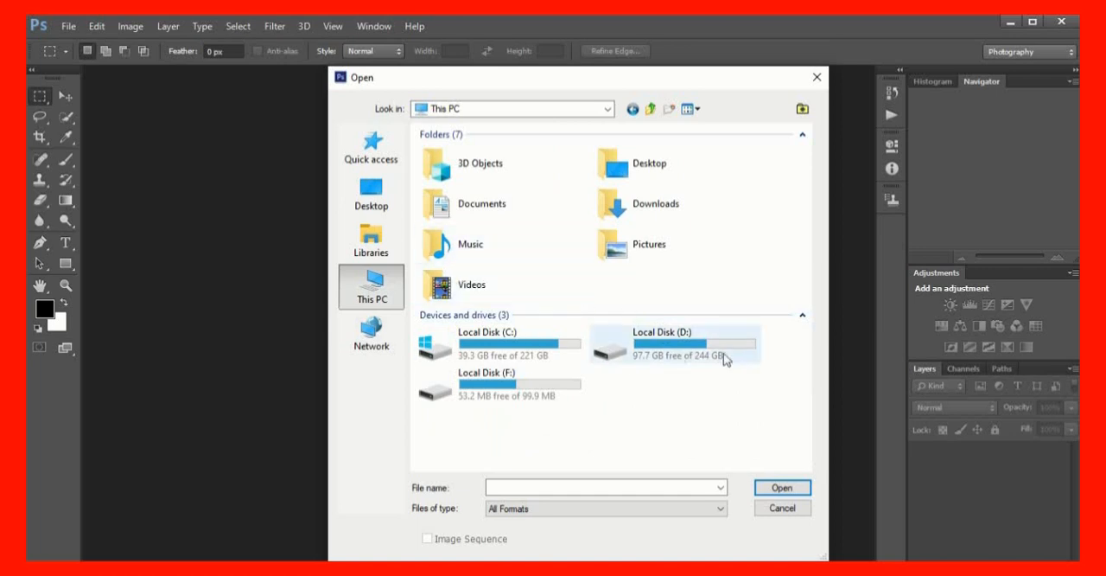
{"action": "double_click", "coordinate": [681, 350]}
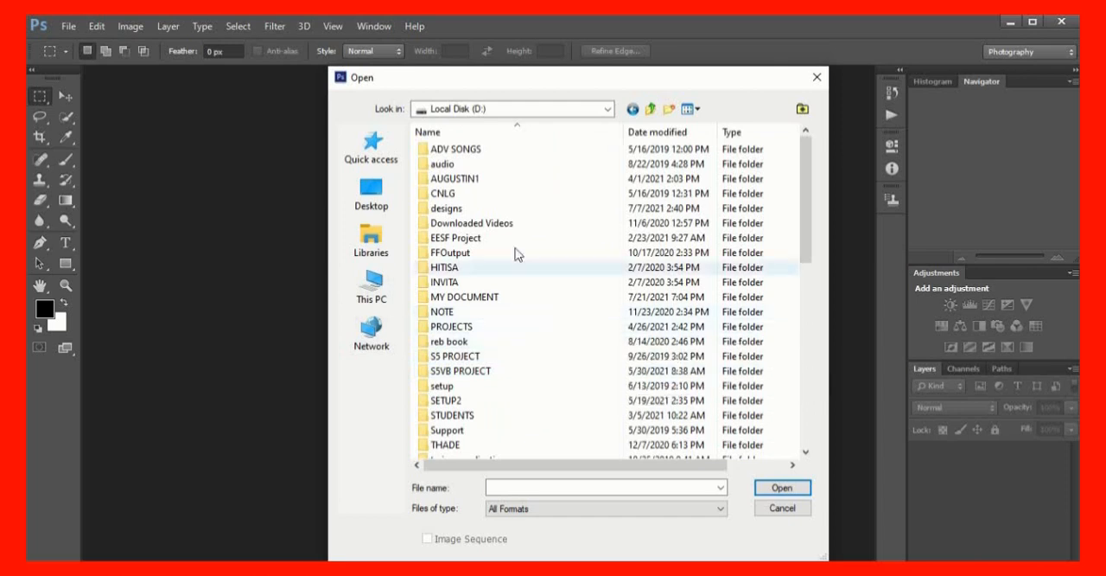
{"action": "double_click", "coordinate": [530, 210]}
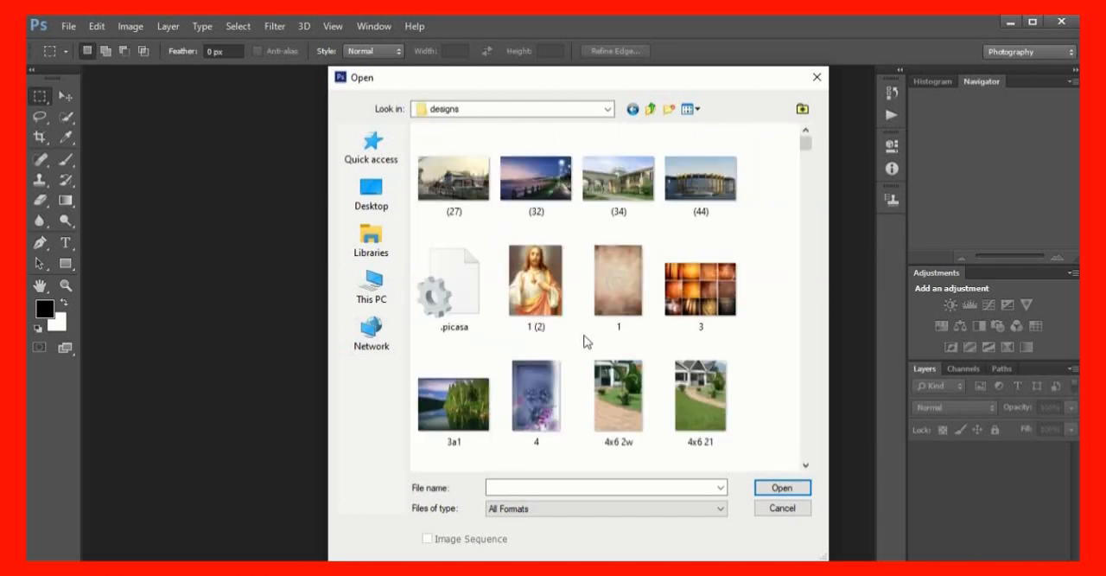
Open the blue sky and clouds image Amg0027 from the designs folder and dock its window as a tab
{"action": "scroll", "coordinate": [696, 290], "scroll_direction": "down", "scroll_amount": 10}
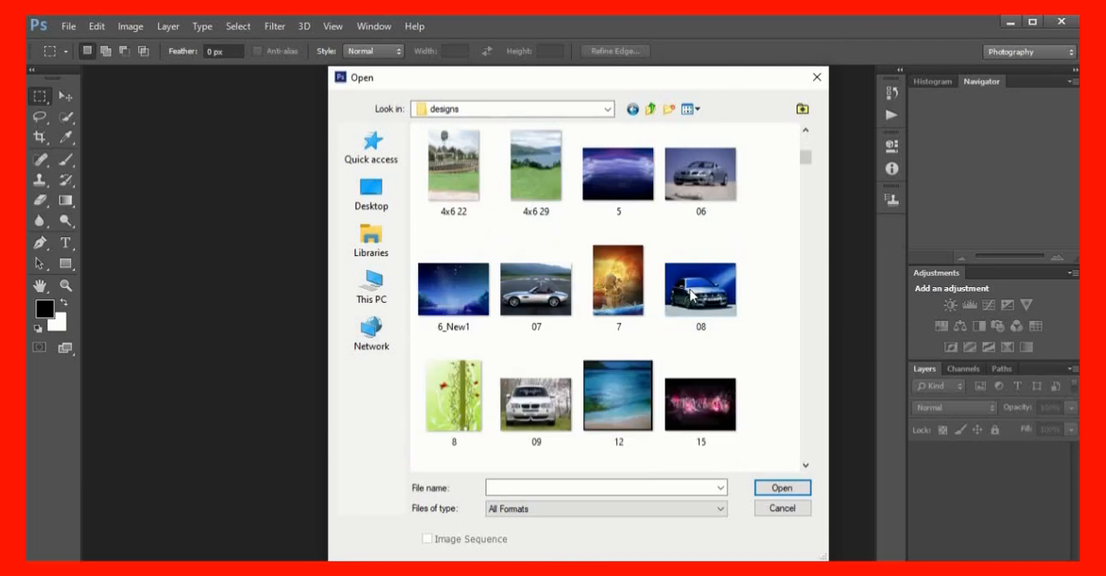
{"action": "scroll", "coordinate": [696, 298], "scroll_direction": "down", "scroll_amount": 5}
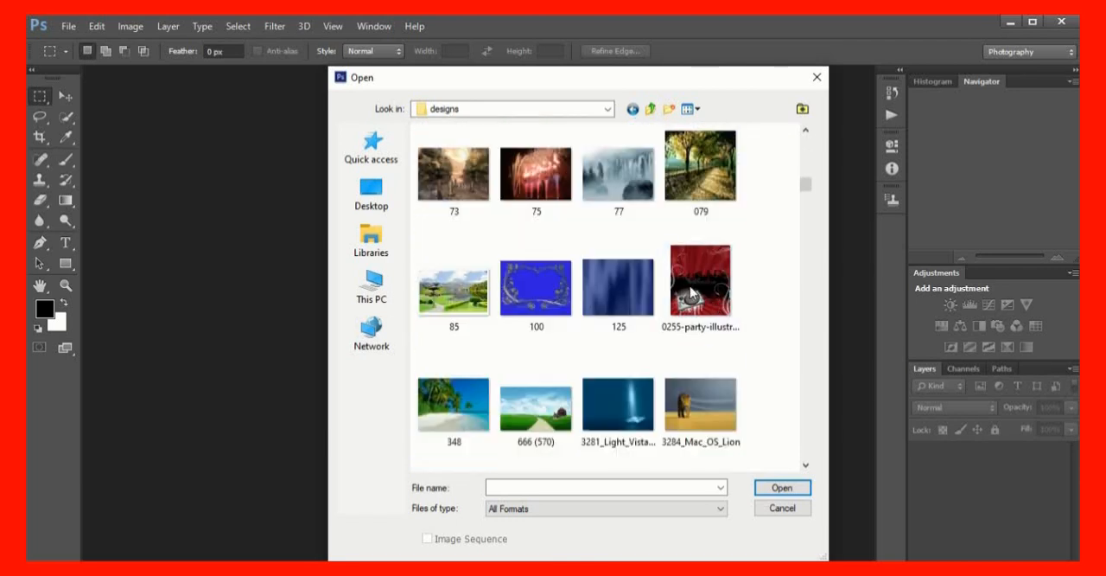
{"action": "scroll", "coordinate": [719, 329], "scroll_direction": "down", "scroll_amount": 2}
{"action": "scroll", "coordinate": [719, 329], "scroll_direction": "down", "scroll_amount": 3}
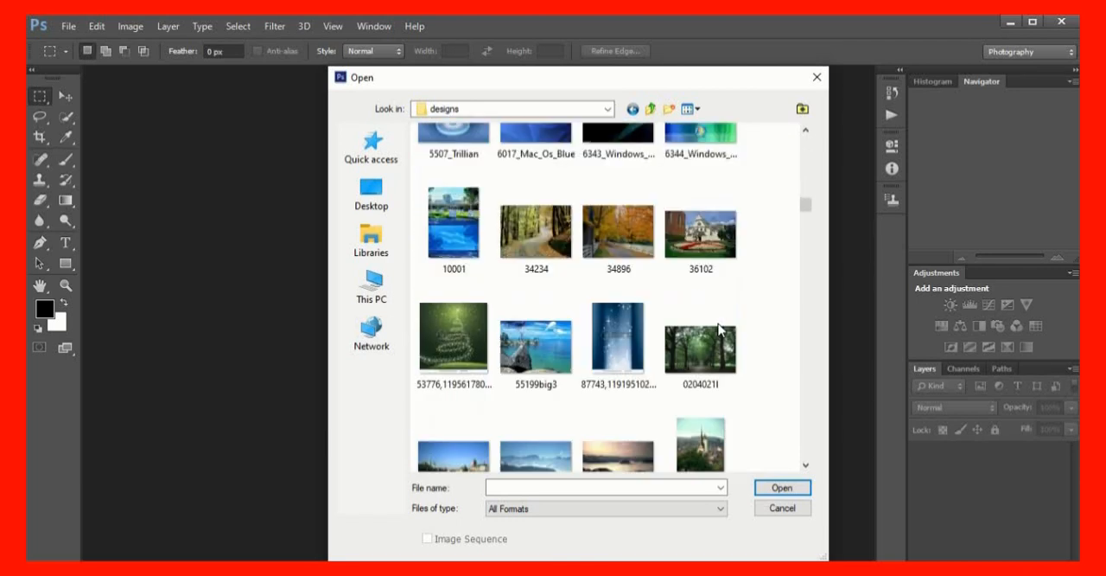
{"action": "scroll", "coordinate": [719, 329], "scroll_direction": "down", "scroll_amount": 3}
{"action": "scroll", "coordinate": [721, 329], "scroll_direction": "down", "scroll_amount": 5}
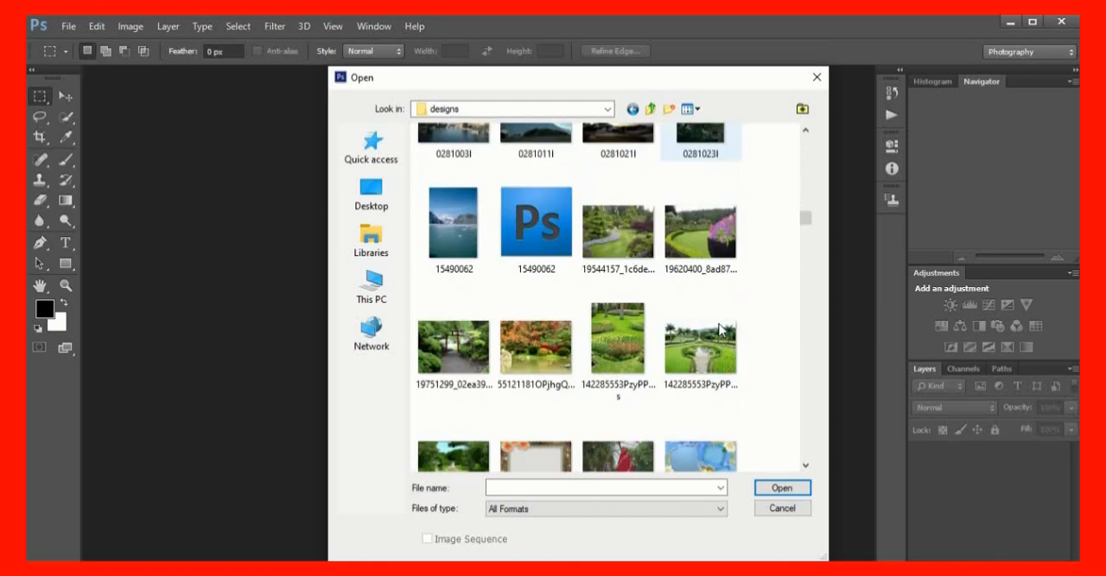
{"action": "scroll", "coordinate": [721, 330], "scroll_direction": "down", "scroll_amount": 3}
{"action": "scroll", "coordinate": [721, 329], "scroll_direction": "down", "scroll_amount": 3}
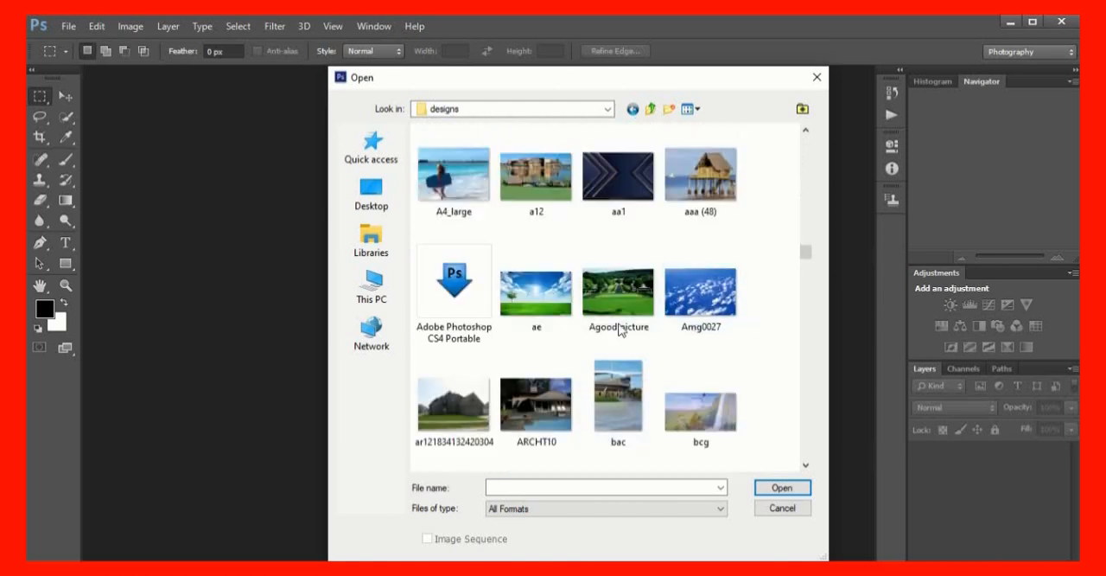
{"action": "left_click", "coordinate": [705, 294]}
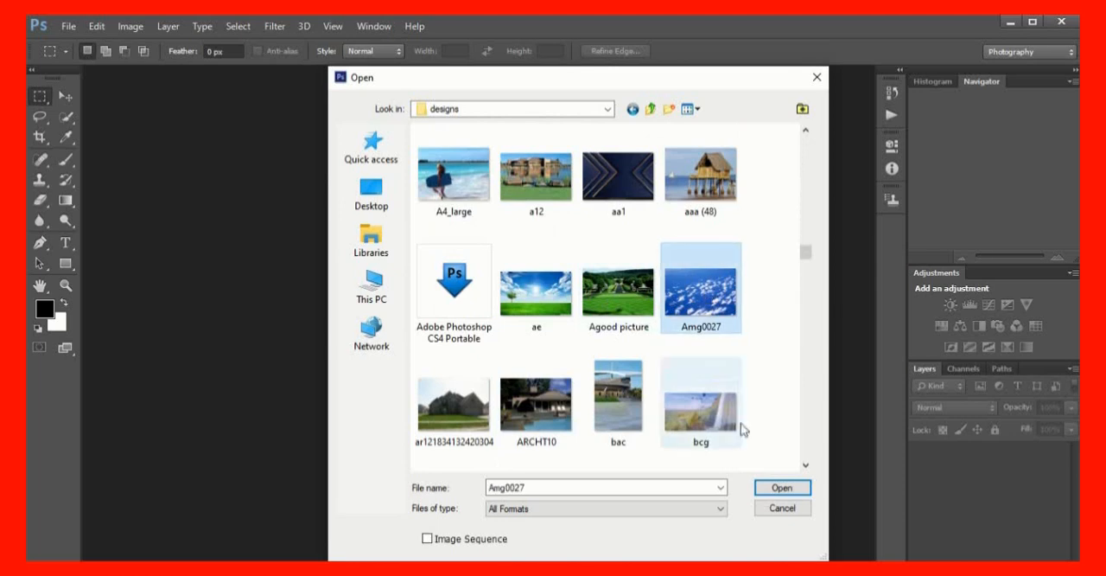
{"action": "left_click", "coordinate": [782, 487]}
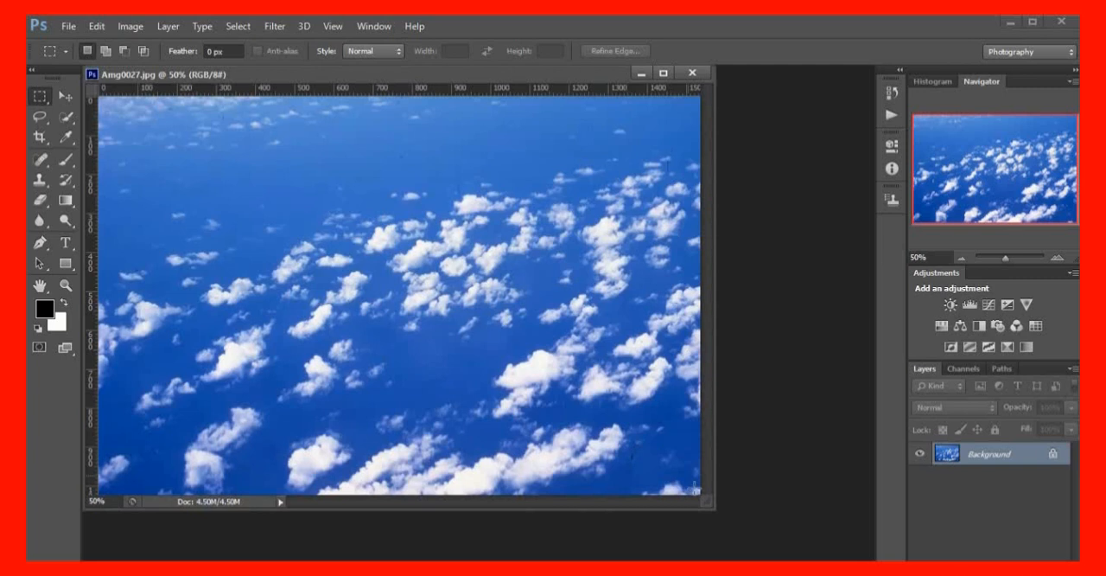
{"action": "left_click_drag", "start_coordinate": [536, 72], "coordinate": [489, 75]}
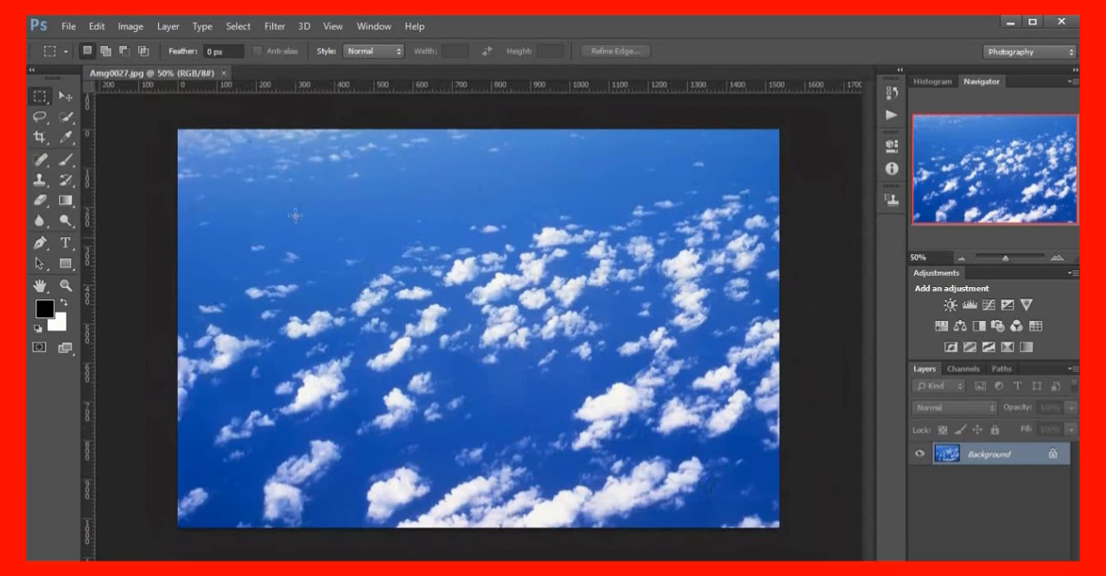
Start opening more images and go to the photos folder on the Desktop
{"action": "left_click", "coordinate": [68, 26]}
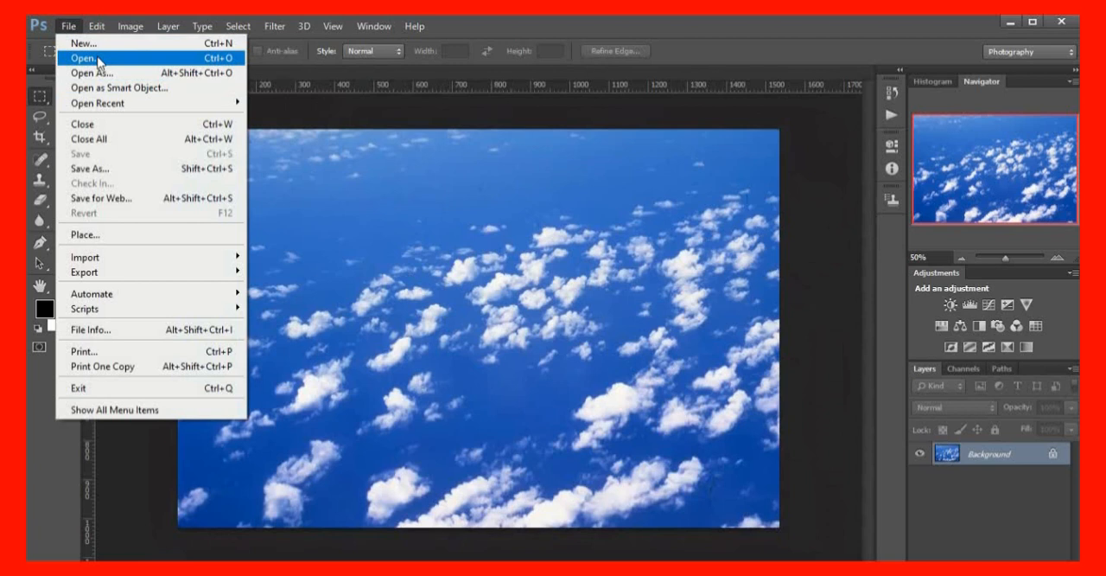
{"action": "left_click", "coordinate": [94, 58]}
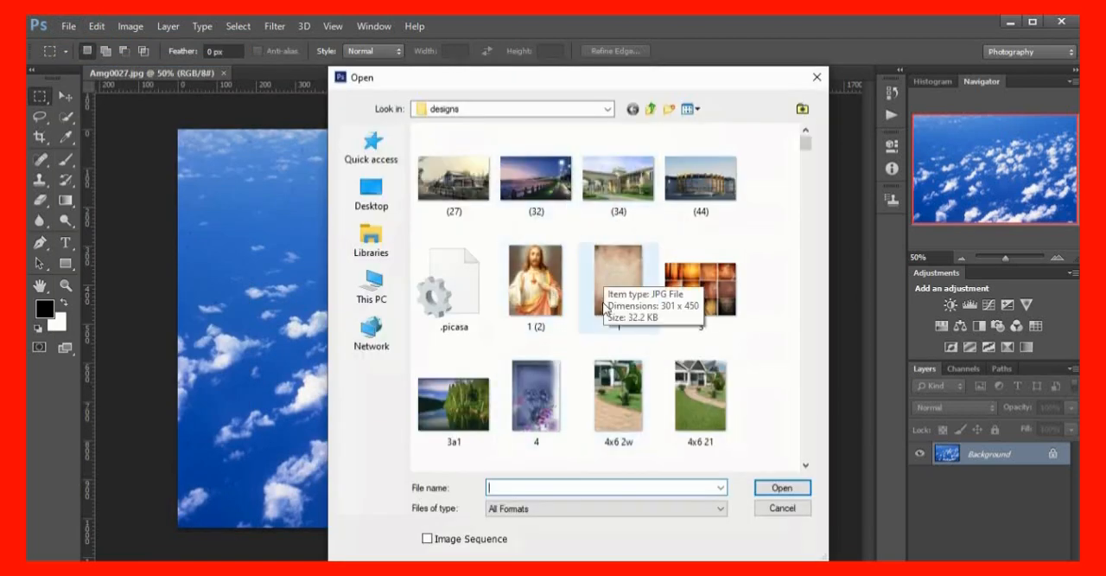
{"action": "left_click", "coordinate": [384, 195]}
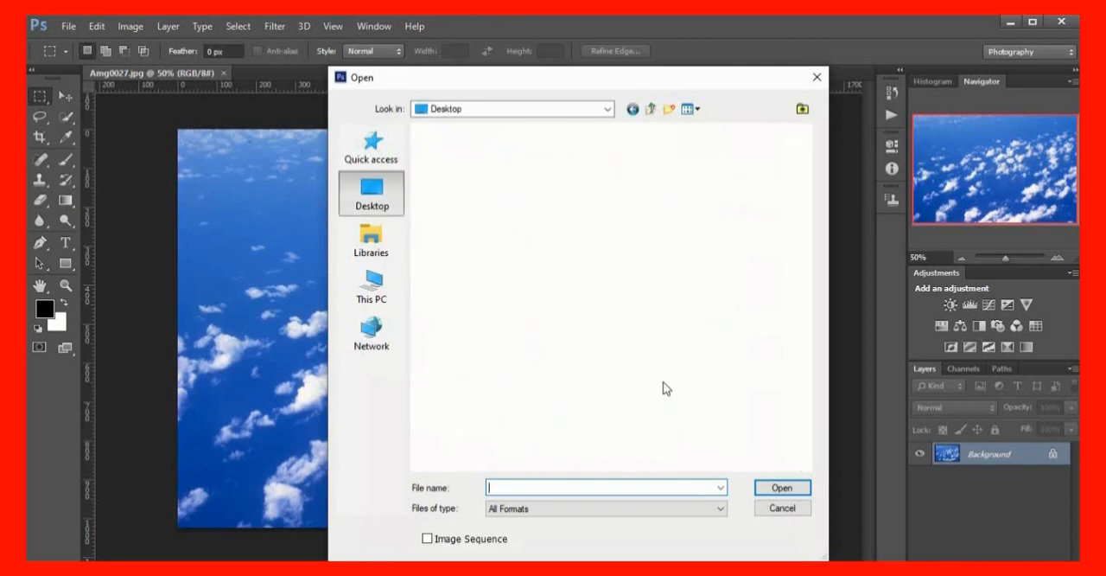
{"action": "scroll", "coordinate": [533, 352], "scroll_direction": "down", "scroll_amount": 5}
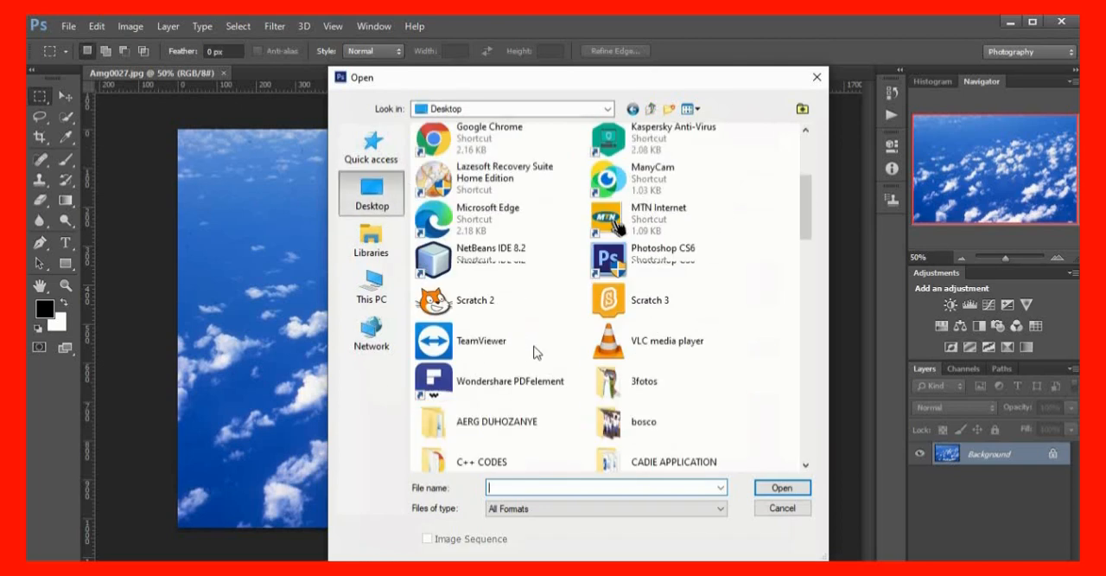
{"action": "scroll", "coordinate": [518, 393], "scroll_direction": "down", "scroll_amount": 3}
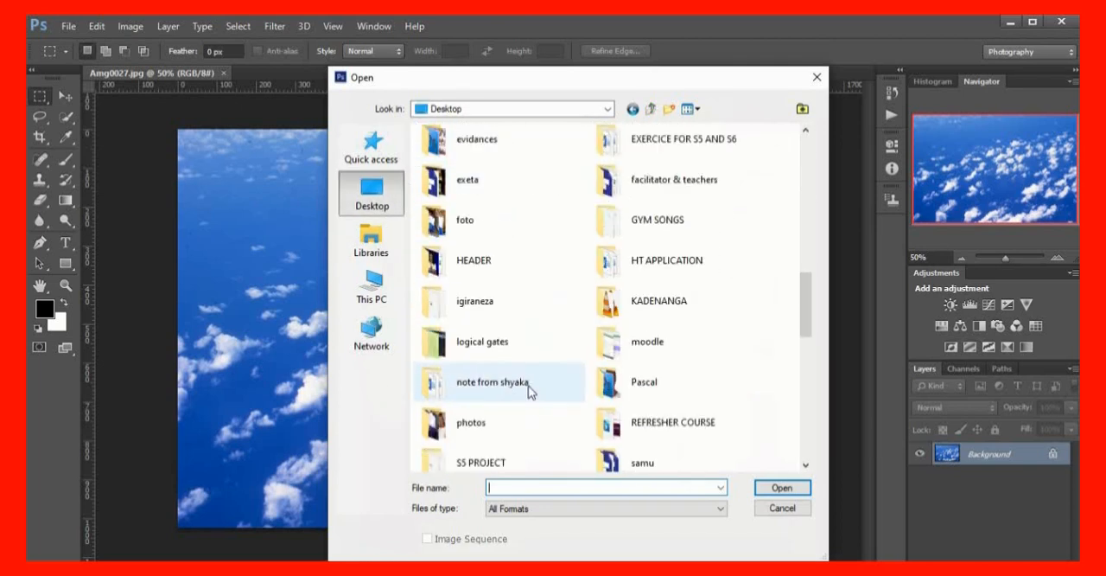
{"action": "scroll", "coordinate": [531, 391], "scroll_direction": "down", "scroll_amount": 1}
{"action": "left_click", "coordinate": [473, 319]}
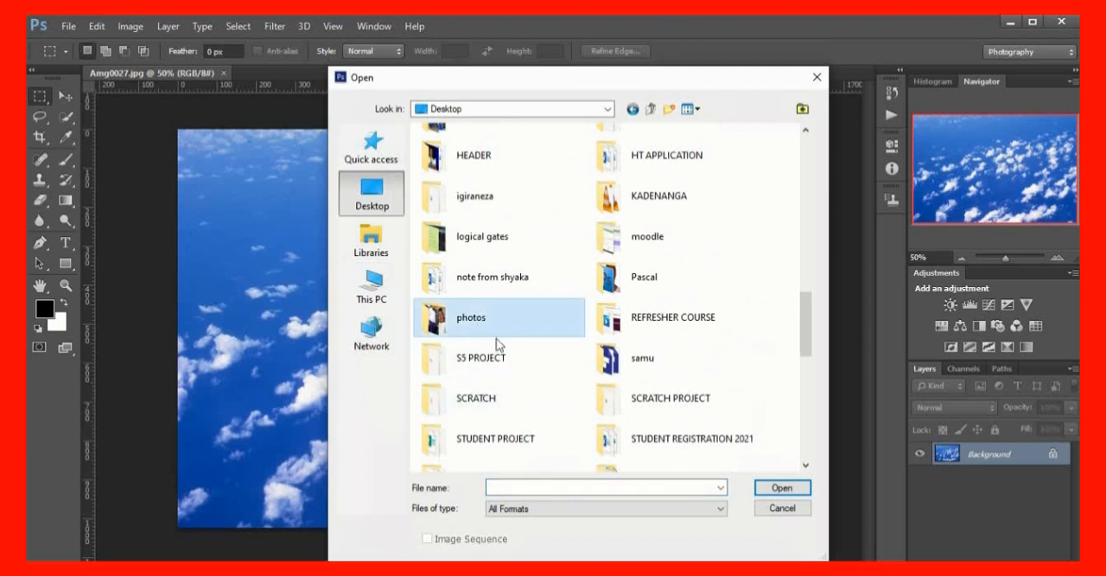
{"action": "left_click", "coordinate": [491, 320]}
{"action": "left_click", "coordinate": [530, 320]}
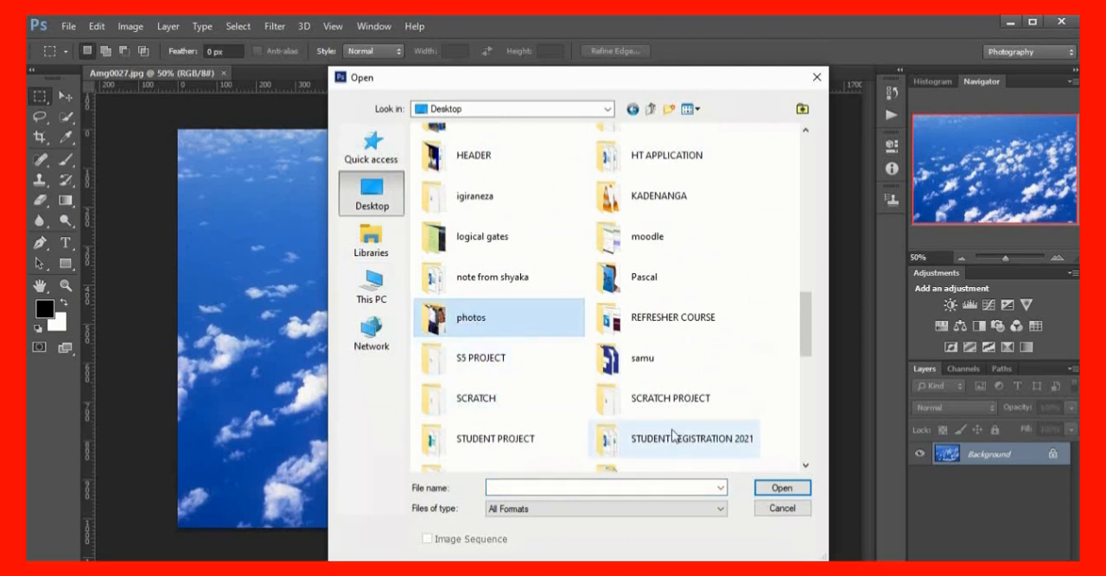
{"action": "double_click", "coordinate": [532, 328]}
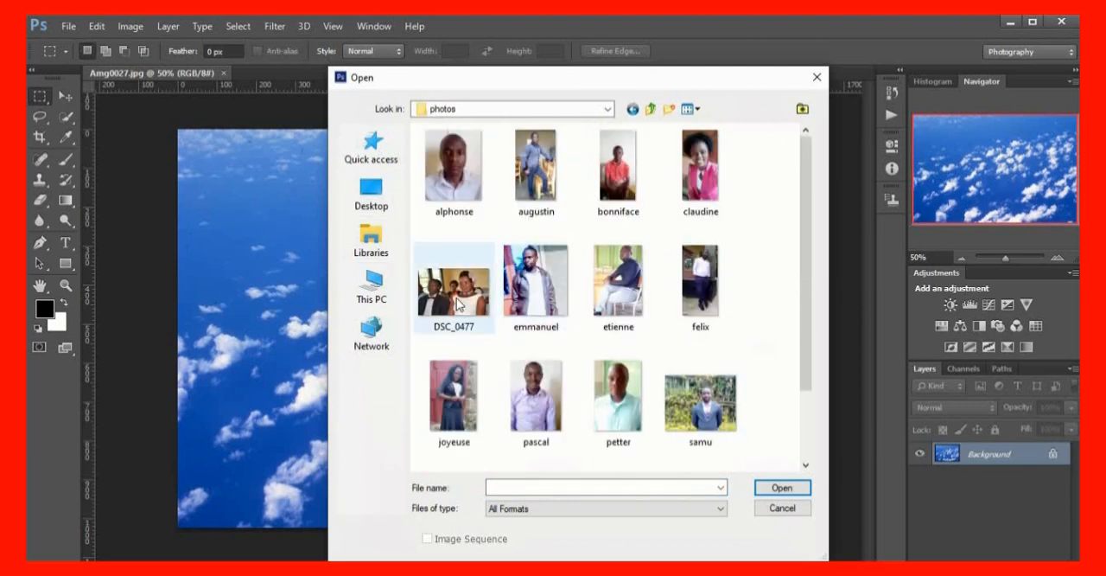
Open all fifteen images of the photos folder together, including DSC_0477 and every individual portrait
{"action": "left_click", "coordinate": [470, 304]}
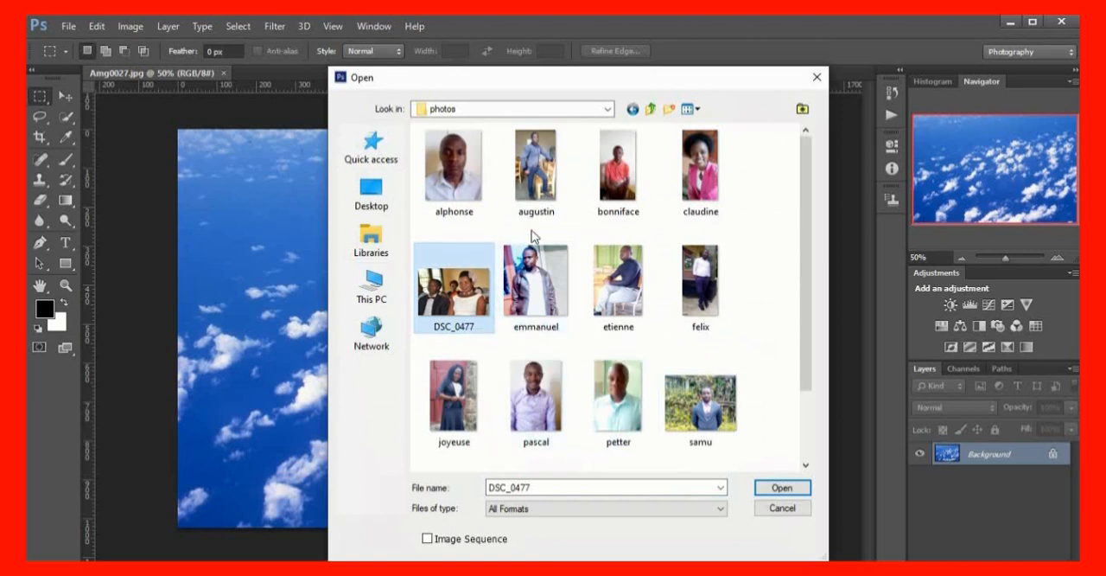
{"action": "left_click", "coordinate": [460, 195], "text": "ctrl"}
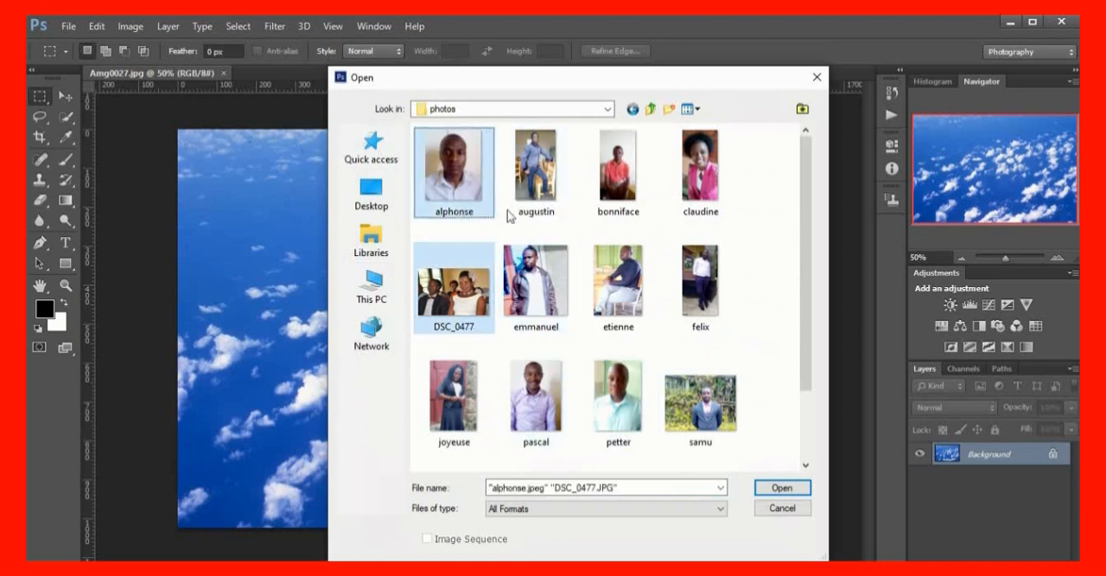
{"action": "left_click", "coordinate": [530, 186], "text": "ctrl"}
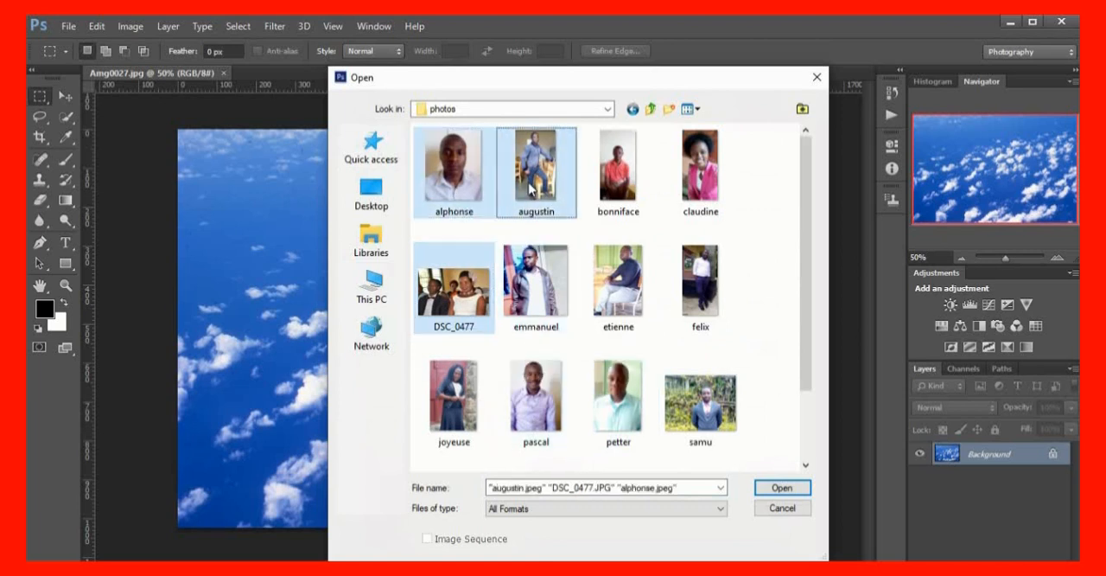
{"action": "left_click", "coordinate": [620, 183], "text": "ctrl"}
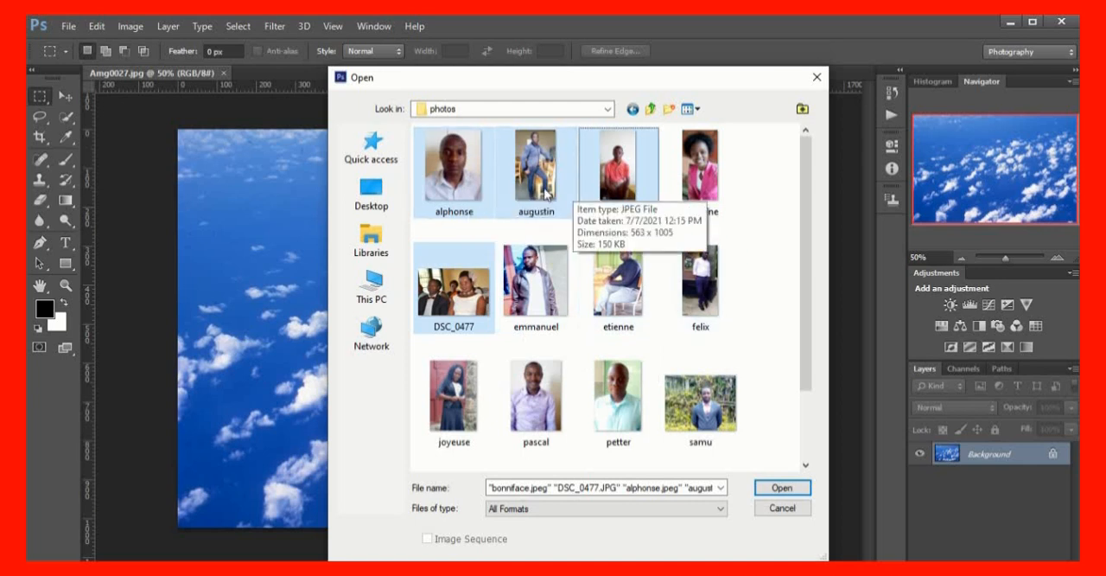
{"action": "left_click", "coordinate": [700, 190], "text": "ctrl"}
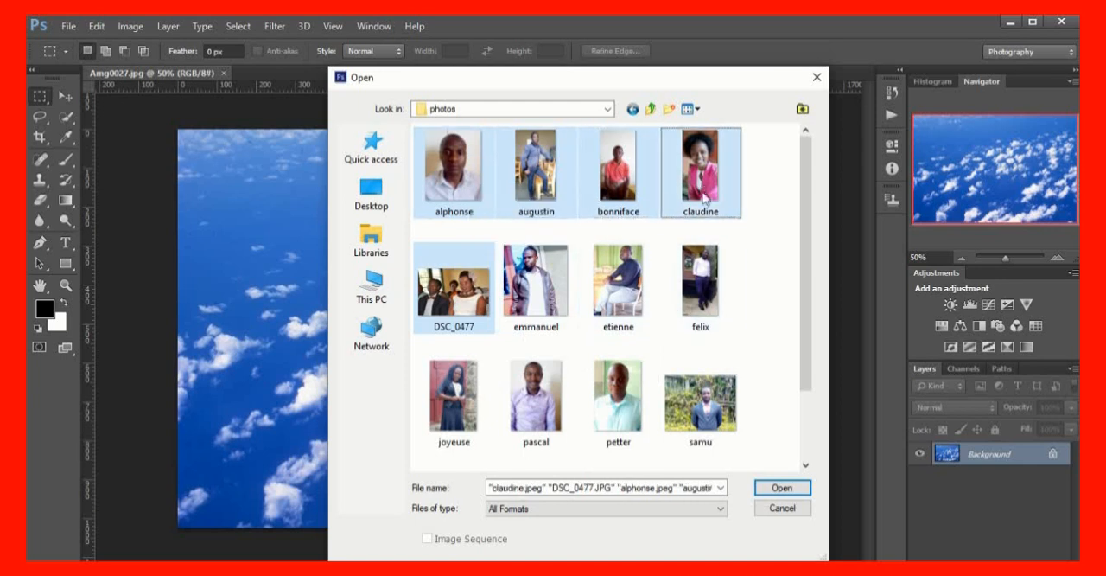
{"action": "left_click", "coordinate": [513, 298], "text": "ctrl"}
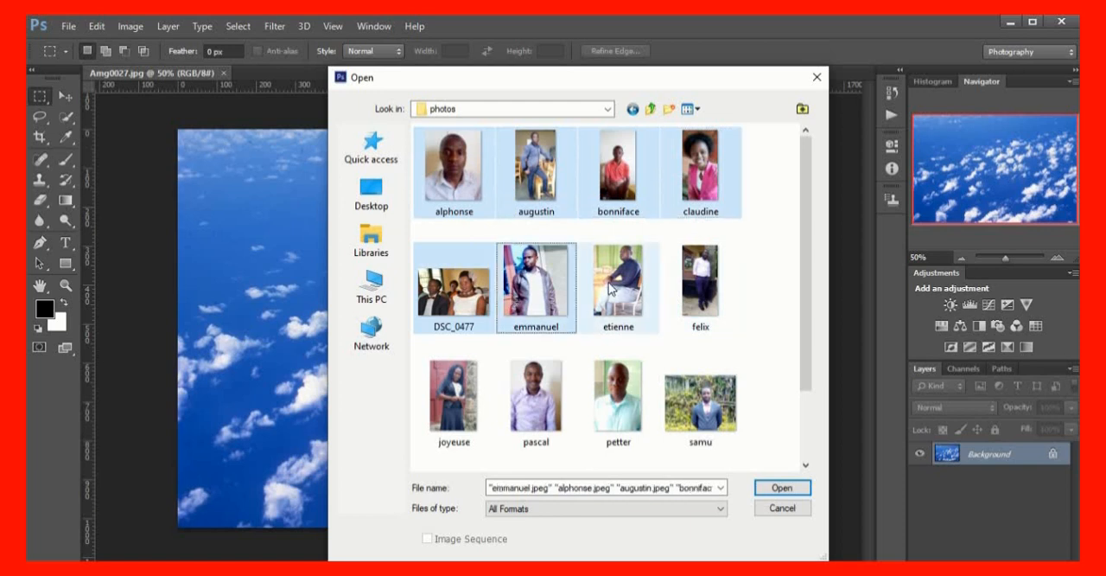
{"action": "left_click", "coordinate": [611, 290], "text": "ctrl"}
{"action": "left_click", "coordinate": [697, 302], "text": "ctrl"}
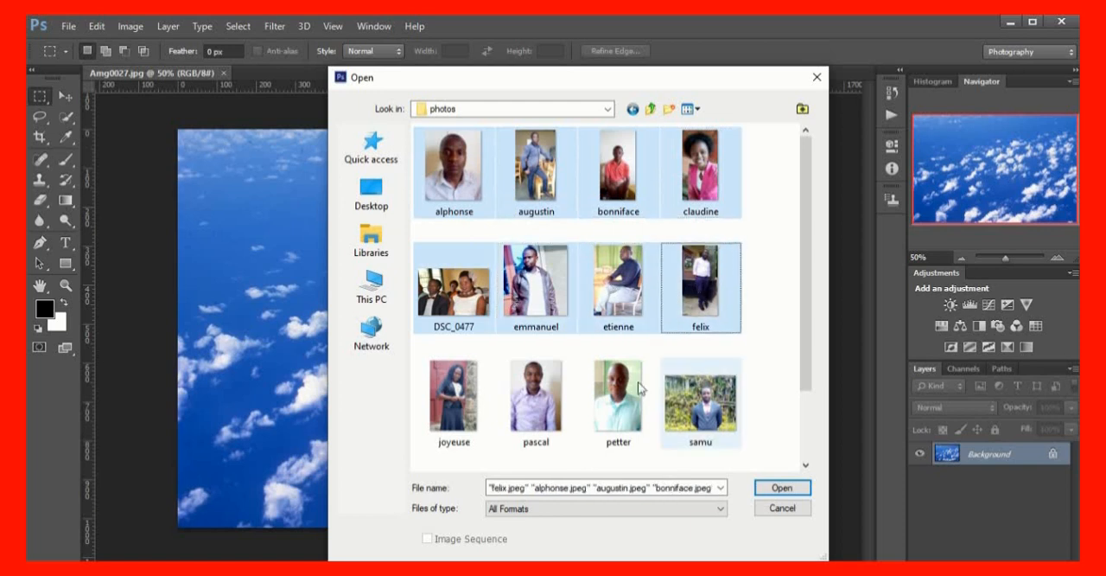
{"action": "left_click", "coordinate": [471, 404], "text": "ctrl"}
{"action": "left_click", "coordinate": [548, 418], "text": "ctrl"}
{"action": "left_click", "coordinate": [621, 416], "text": "ctrl"}
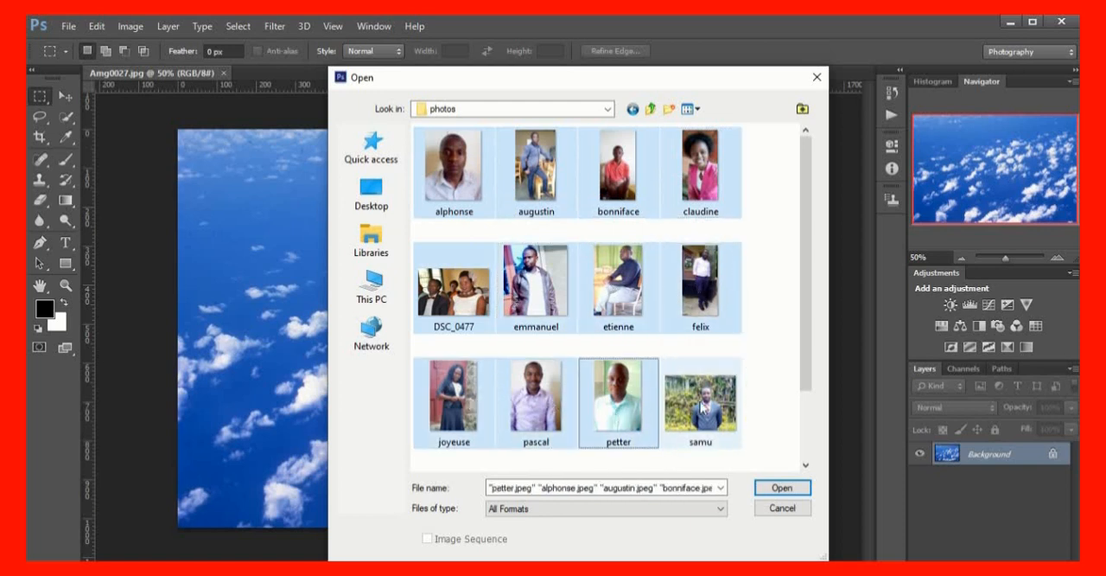
{"action": "left_click", "coordinate": [700, 397], "text": "ctrl"}
{"action": "scroll", "coordinate": [812, 287], "scroll_direction": "down", "scroll_amount": 2}
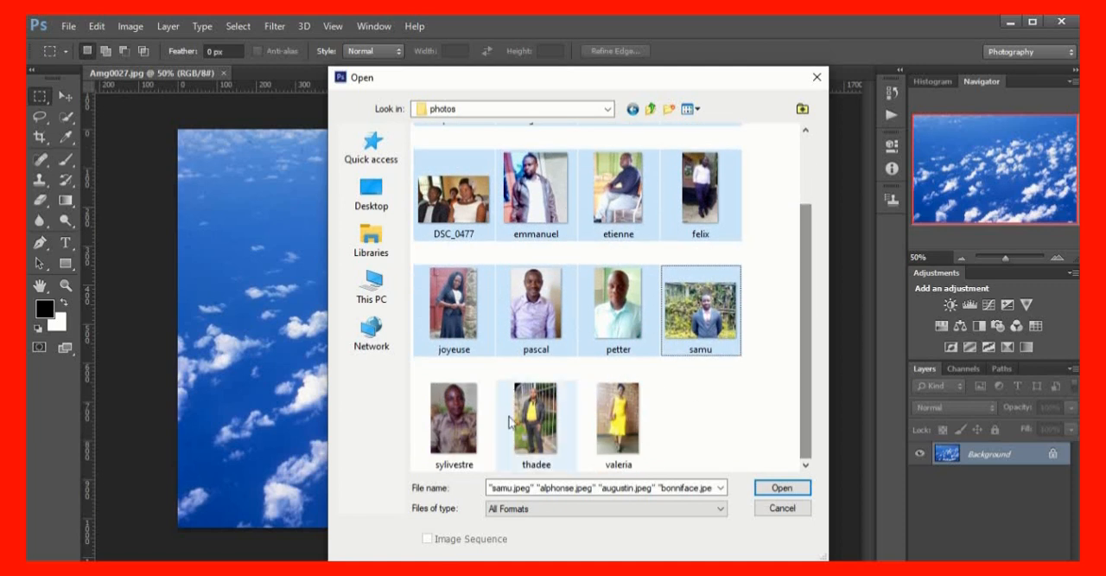
{"action": "left_click", "coordinate": [456, 421], "text": "ctrl"}
{"action": "left_click", "coordinate": [523, 422], "text": "ctrl"}
{"action": "left_click", "coordinate": [617, 423], "text": "ctrl"}
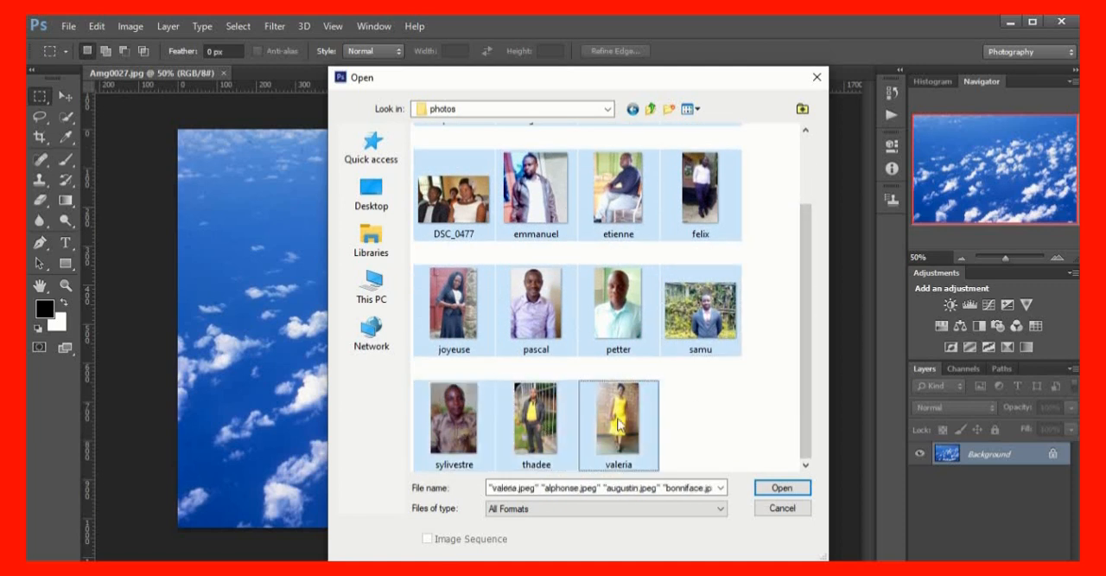
{"action": "left_click", "coordinate": [775, 490]}
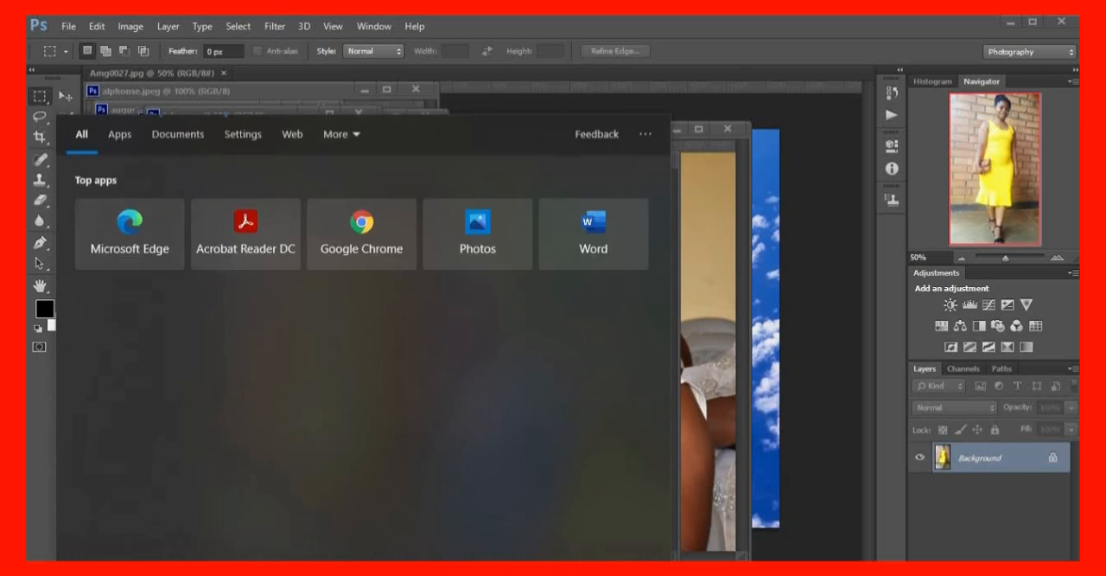
{"action": "type", "text": "zoo"}
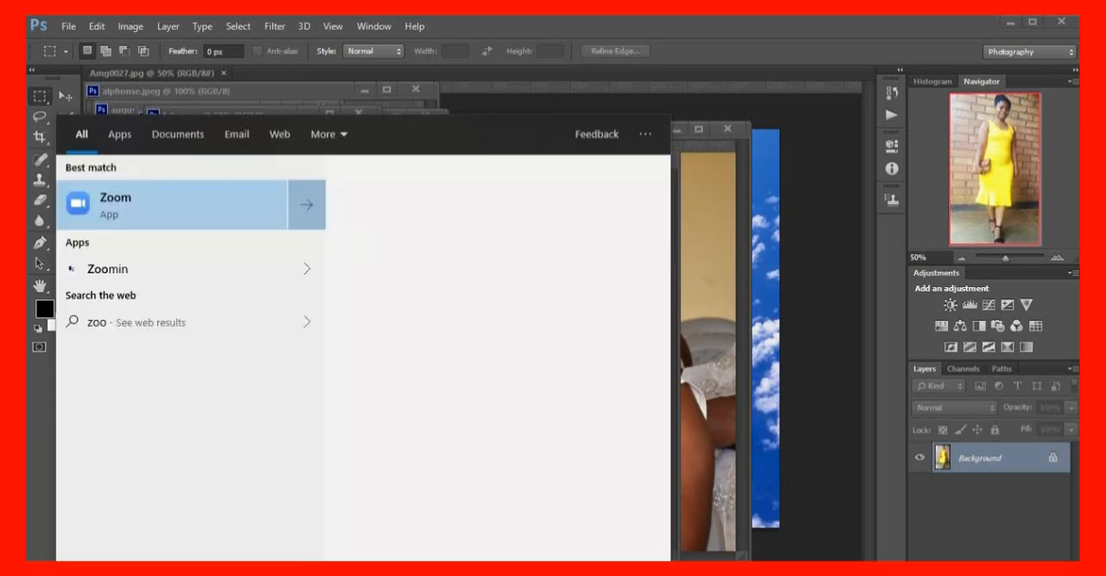
{"action": "type", "text": "m it"}
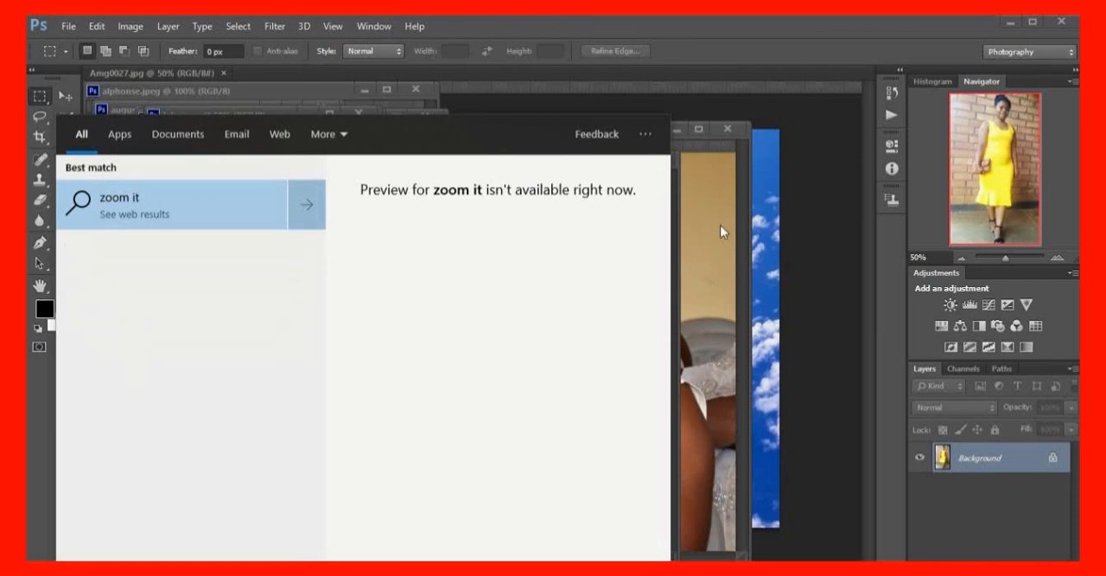
{"action": "left_click", "coordinate": [780, 166]}
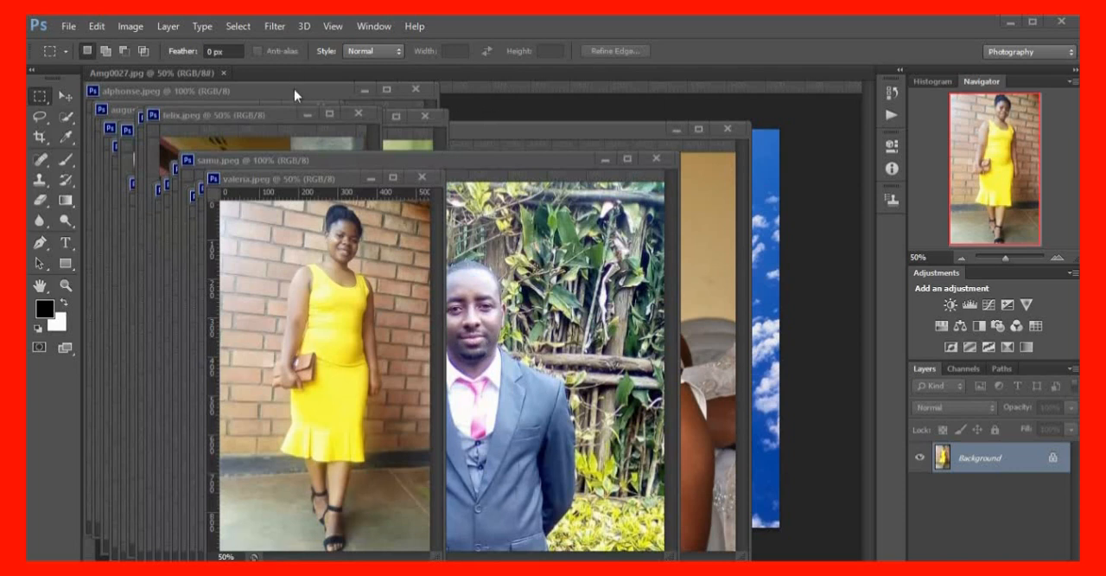
Dock all the floating portrait windows, including DSC_0477, as tabs alongside the cloud background Amg0027
{"action": "left_click_drag", "start_coordinate": [294, 89], "coordinate": [398, 82]}
{"action": "left_click_drag", "start_coordinate": [274, 119], "coordinate": [526, 79]}
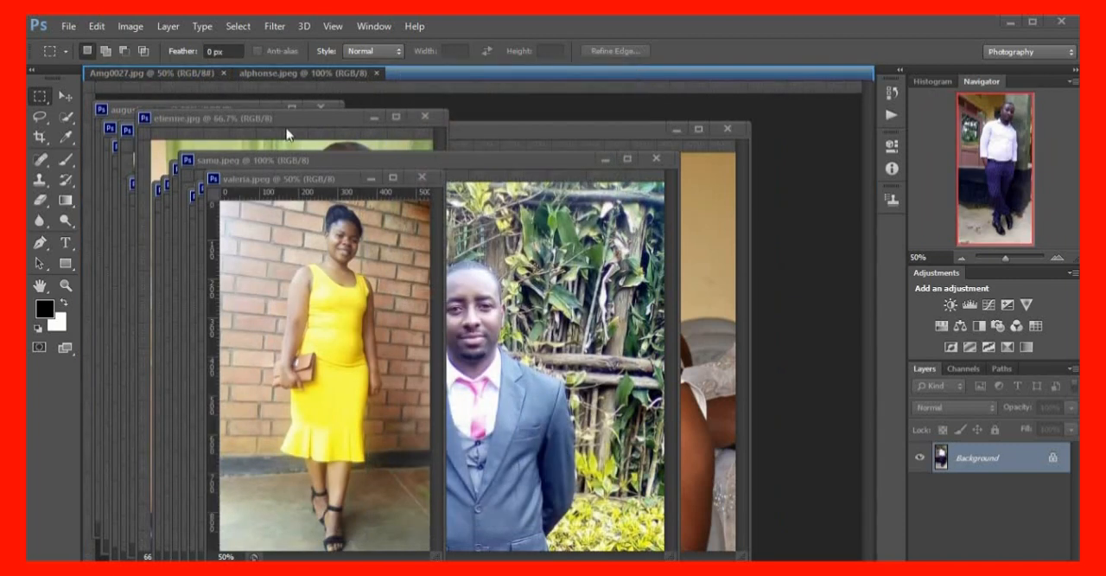
{"action": "left_click_drag", "start_coordinate": [350, 172], "coordinate": [533, 90]}
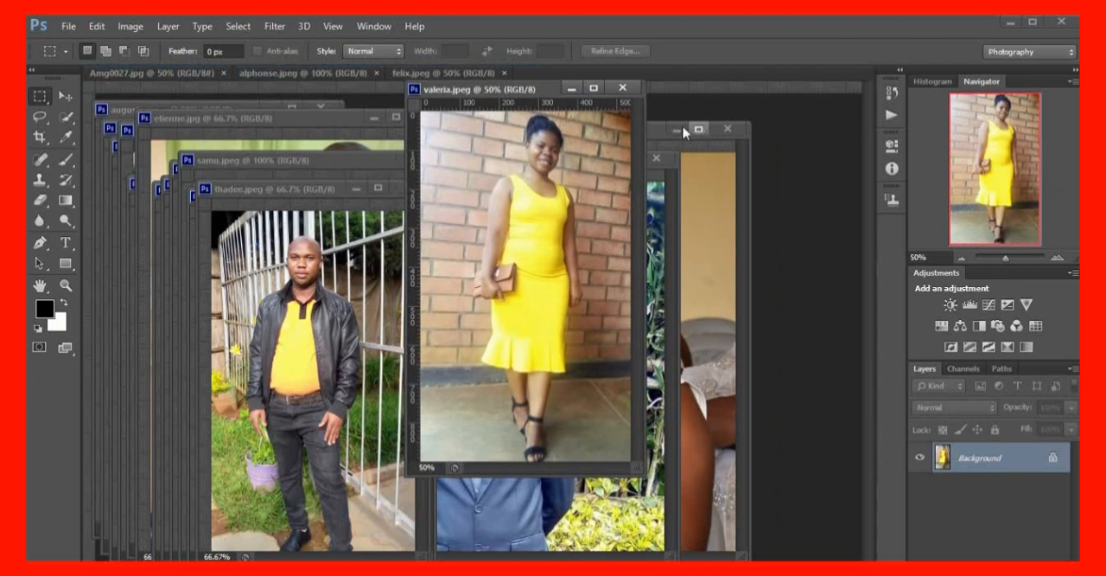
{"action": "left_click_drag", "start_coordinate": [654, 131], "coordinate": [758, 95]}
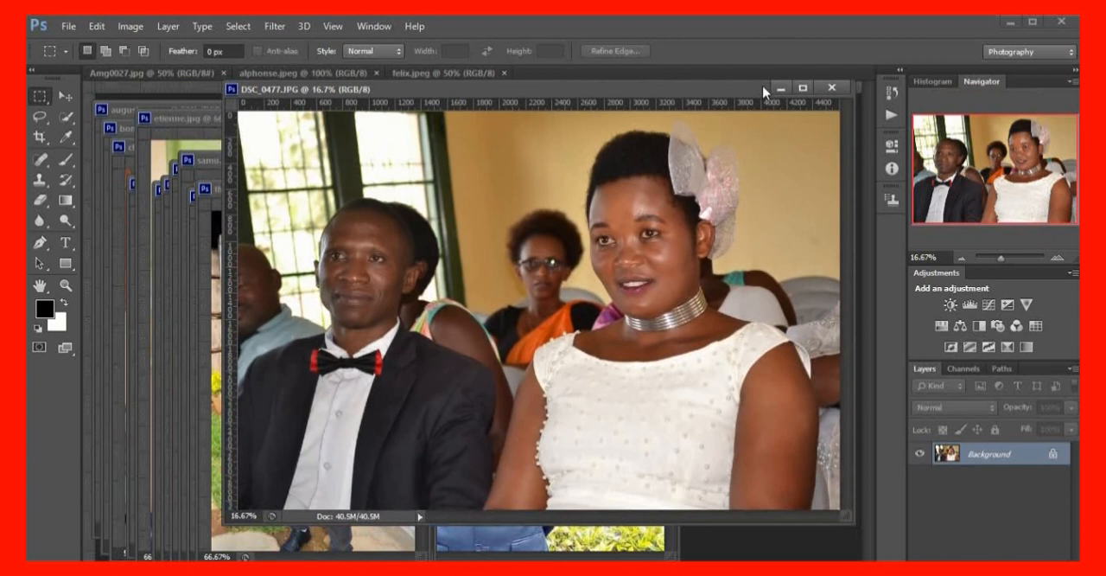
{"action": "left_click_drag", "start_coordinate": [639, 89], "coordinate": [600, 72]}
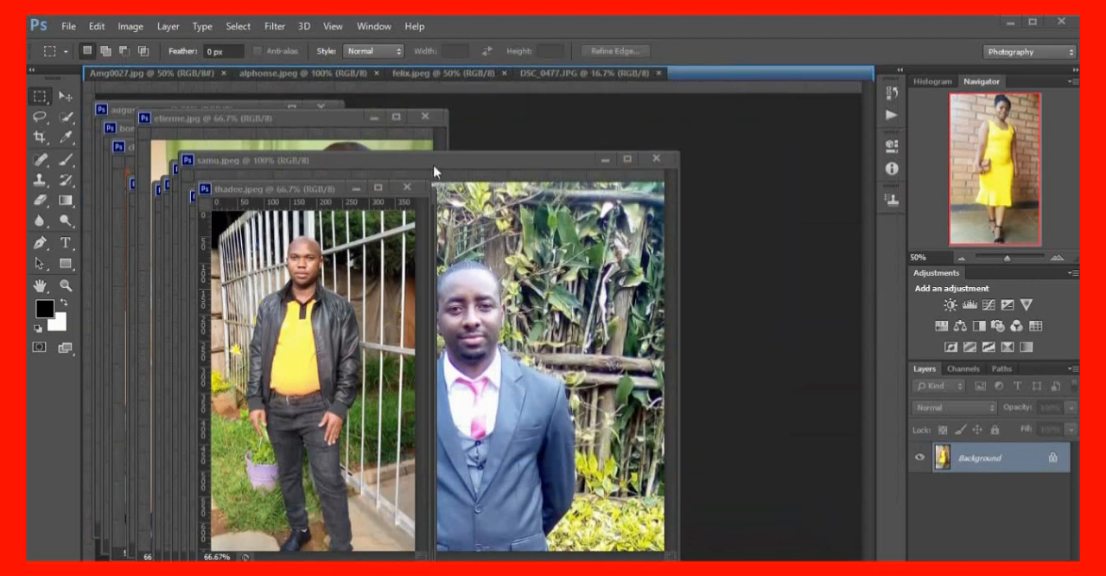
{"action": "left_click_drag", "start_coordinate": [318, 186], "coordinate": [583, 86]}
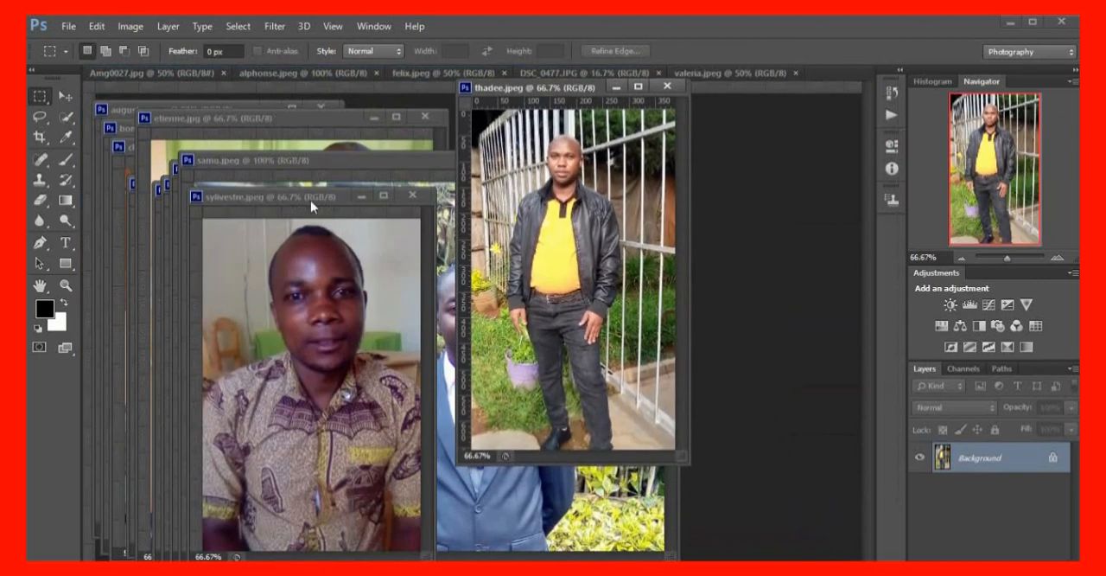
{"action": "left_click_drag", "start_coordinate": [555, 87], "coordinate": [519, 120]}
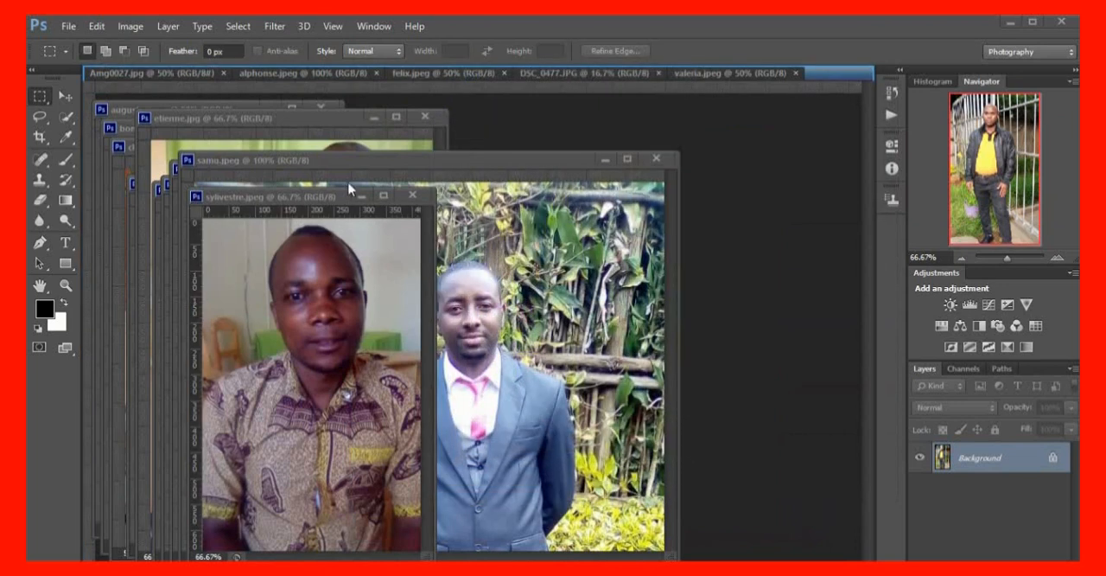
{"action": "left_click_drag", "start_coordinate": [306, 197], "coordinate": [603, 73]}
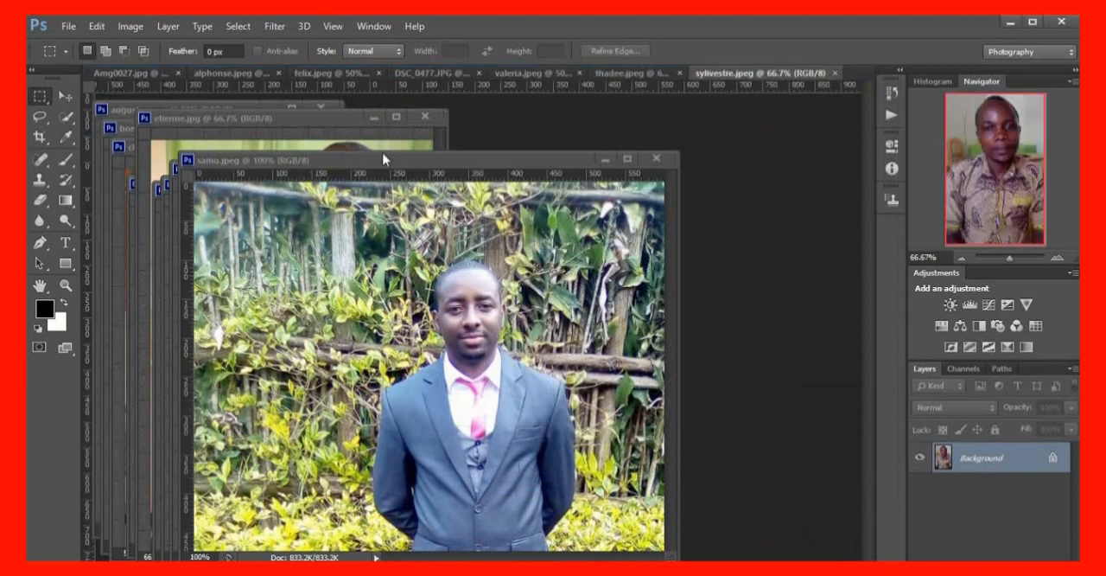
{"action": "left_click_drag", "start_coordinate": [384, 159], "coordinate": [503, 69]}
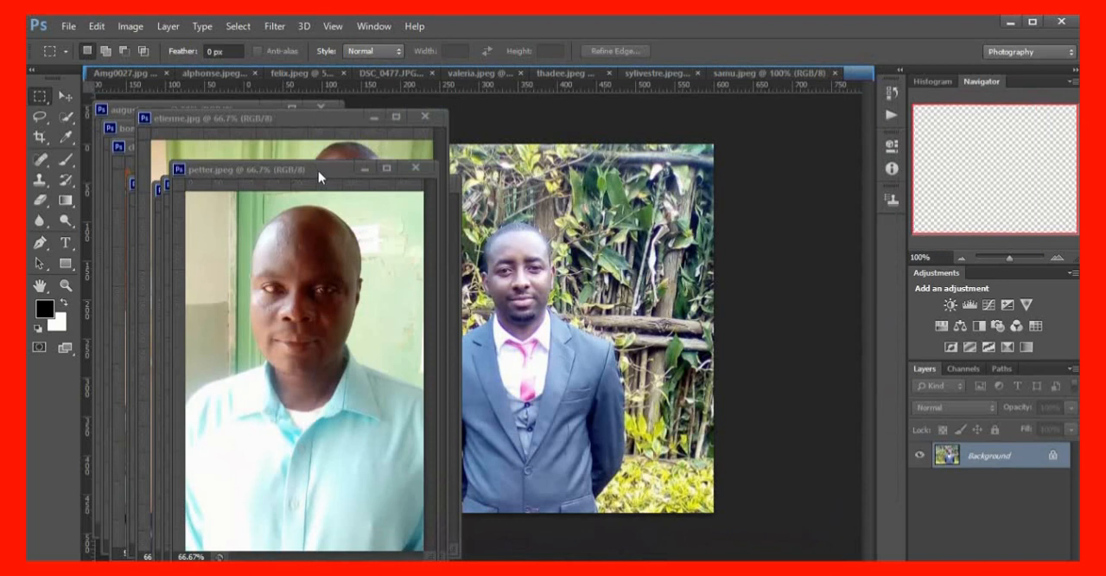
{"action": "left_click_drag", "start_coordinate": [318, 171], "coordinate": [526, 87]}
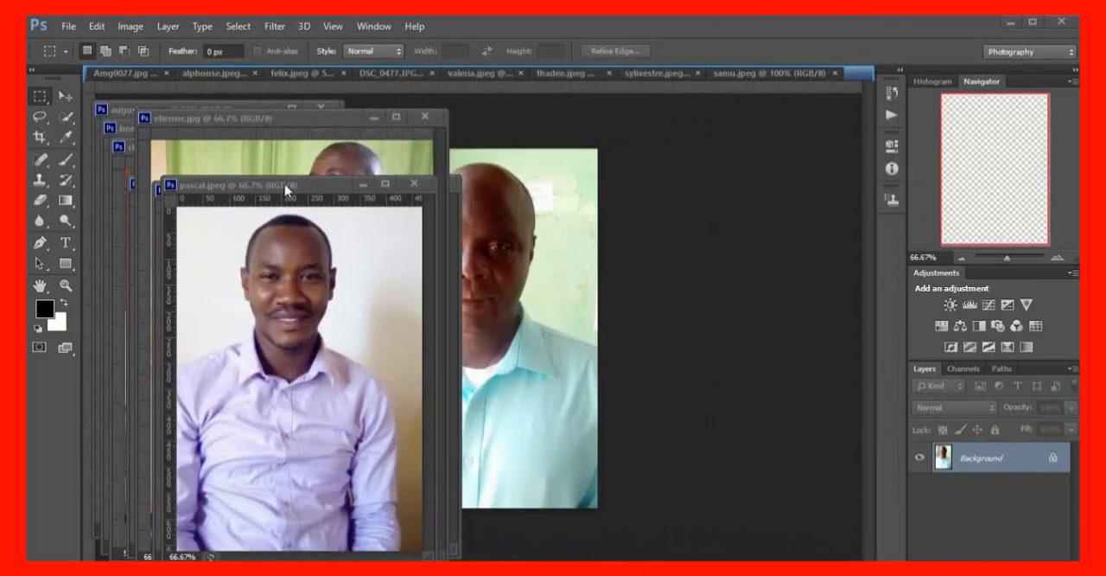
{"action": "left_click_drag", "start_coordinate": [286, 189], "coordinate": [573, 74]}
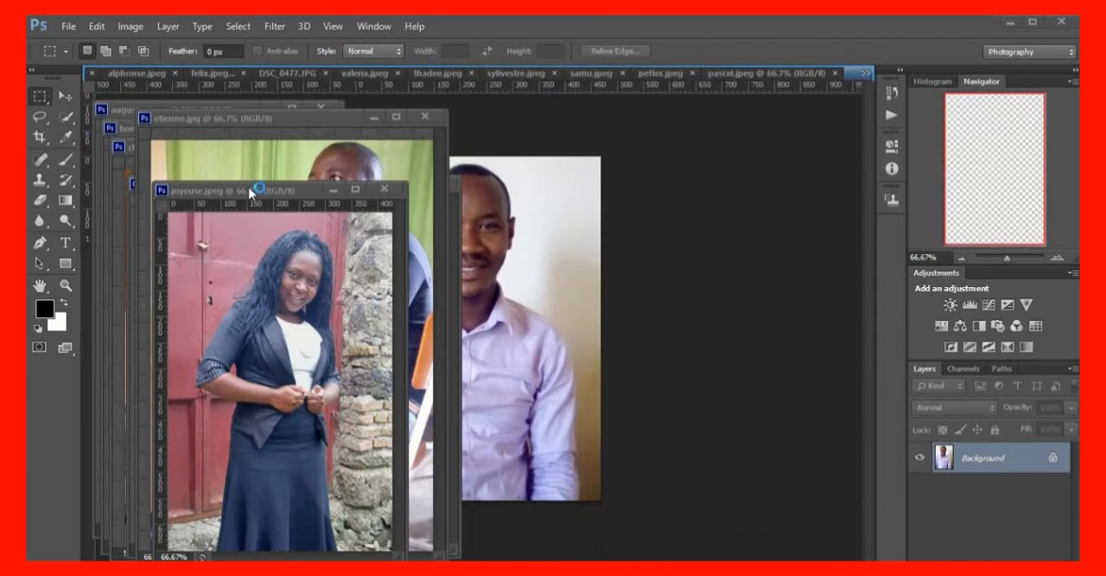
{"action": "left_click_drag", "start_coordinate": [250, 192], "coordinate": [350, 168]}
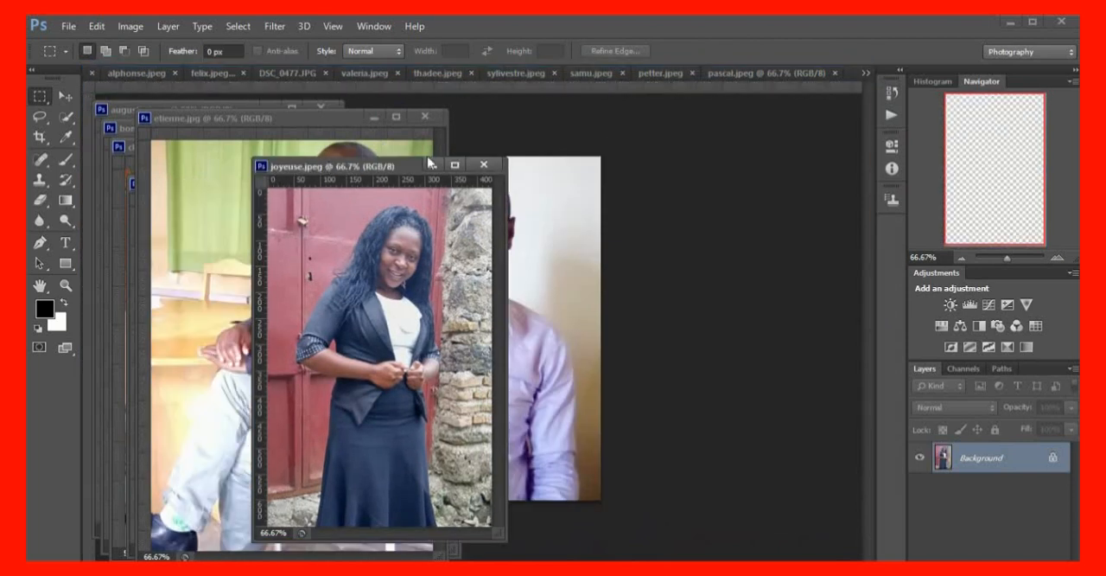
{"action": "left_click_drag", "start_coordinate": [427, 155], "coordinate": [542, 111]}
{"action": "left_click_drag", "start_coordinate": [277, 115], "coordinate": [542, 75]}
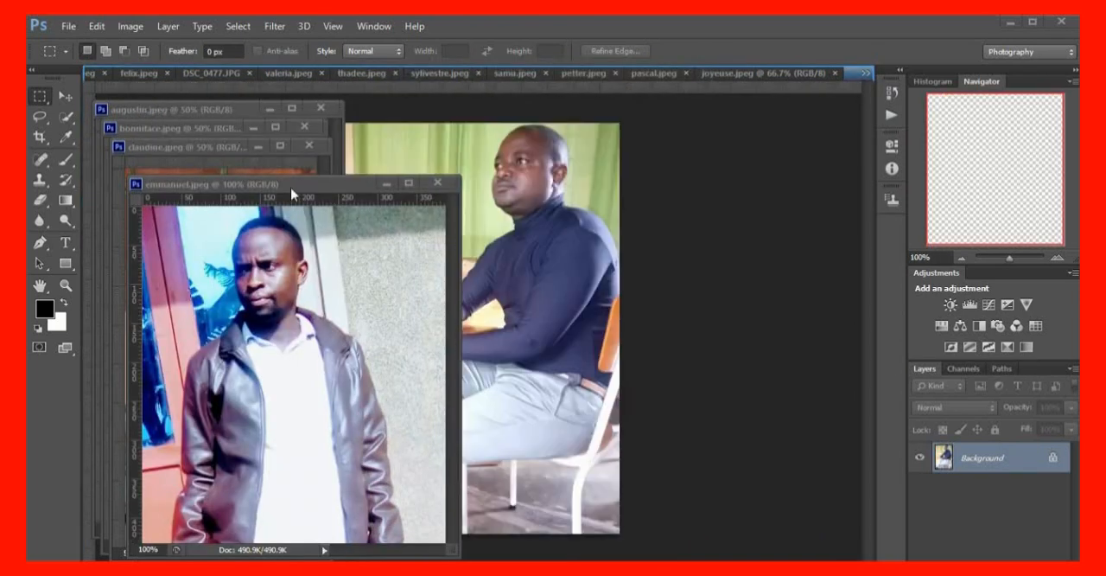
{"action": "left_click_drag", "start_coordinate": [301, 184], "coordinate": [628, 74]}
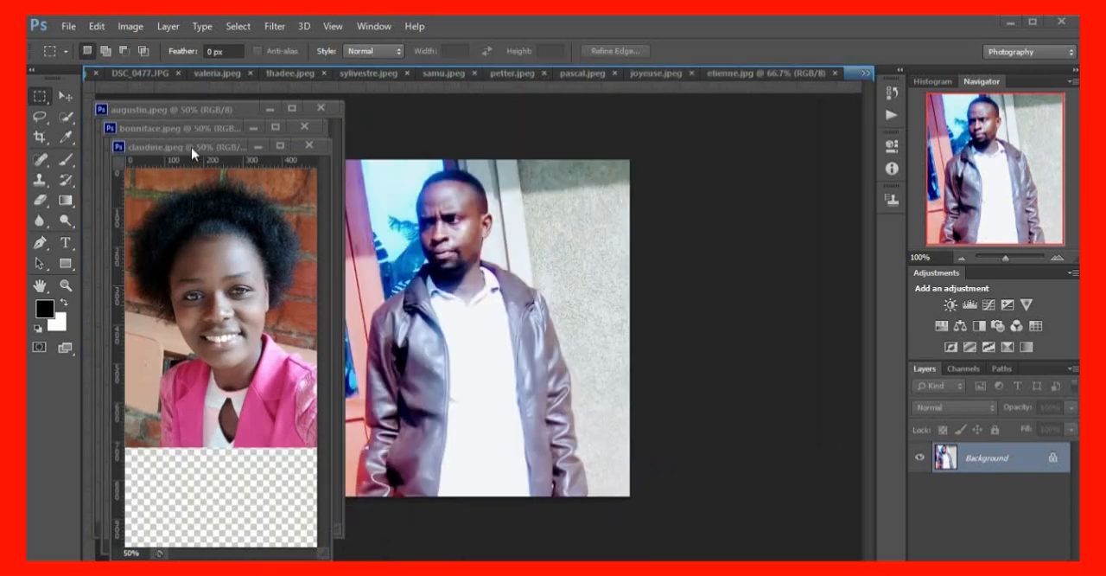
{"action": "left_click_drag", "start_coordinate": [191, 146], "coordinate": [526, 72]}
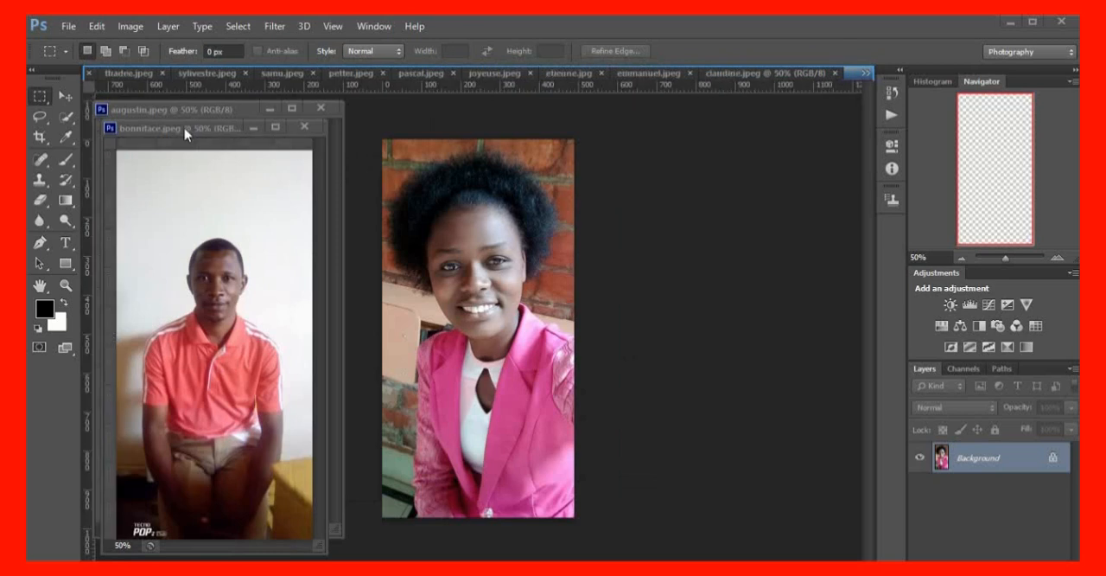
{"action": "left_click_drag", "start_coordinate": [191, 126], "coordinate": [519, 77]}
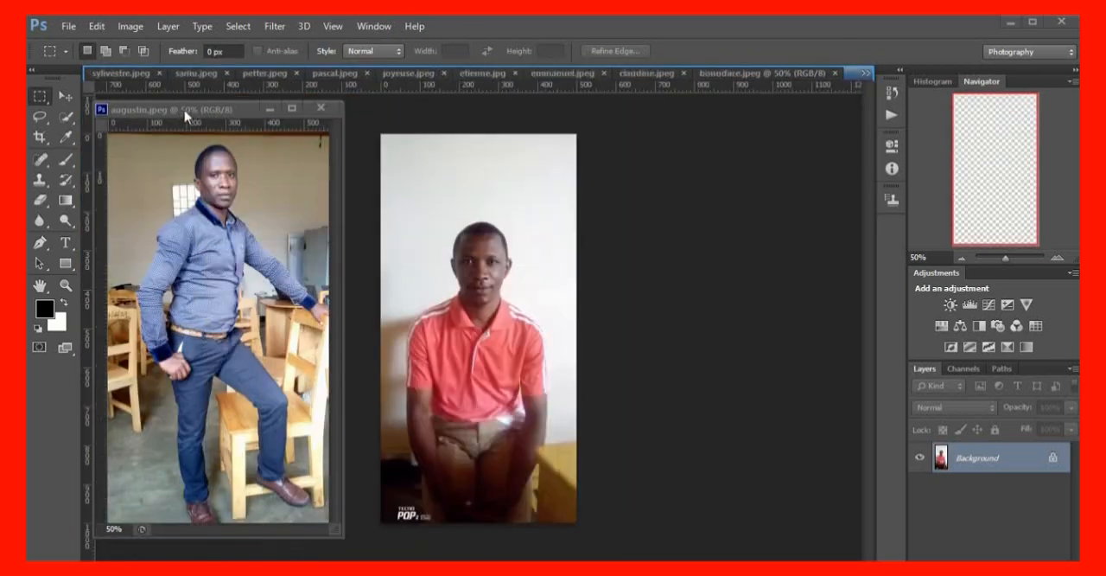
{"action": "left_click_drag", "start_coordinate": [185, 116], "coordinate": [503, 87]}
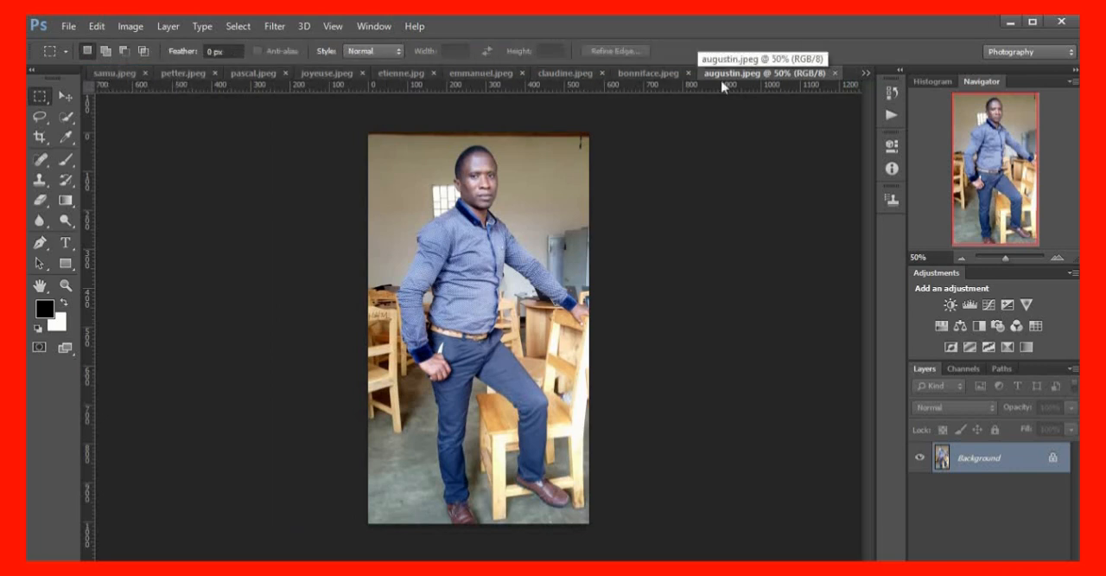
Look through the cloud background Amg0027, DSC_0477 and several of the opened portraits, ending back on Amg0027
{"action": "left_click", "coordinate": [864, 72]}
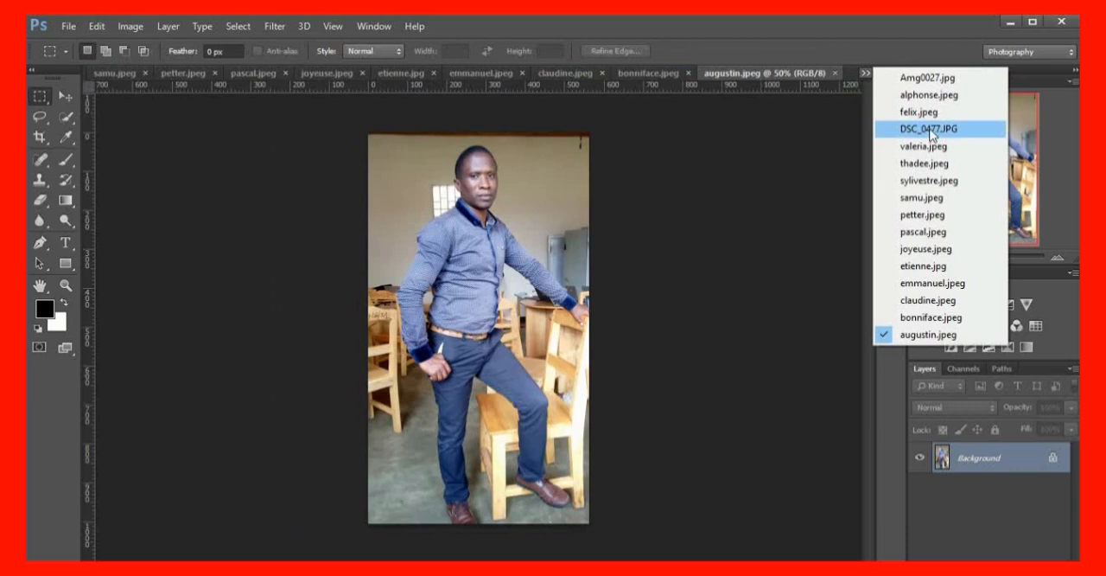
{"action": "left_click", "coordinate": [915, 79]}
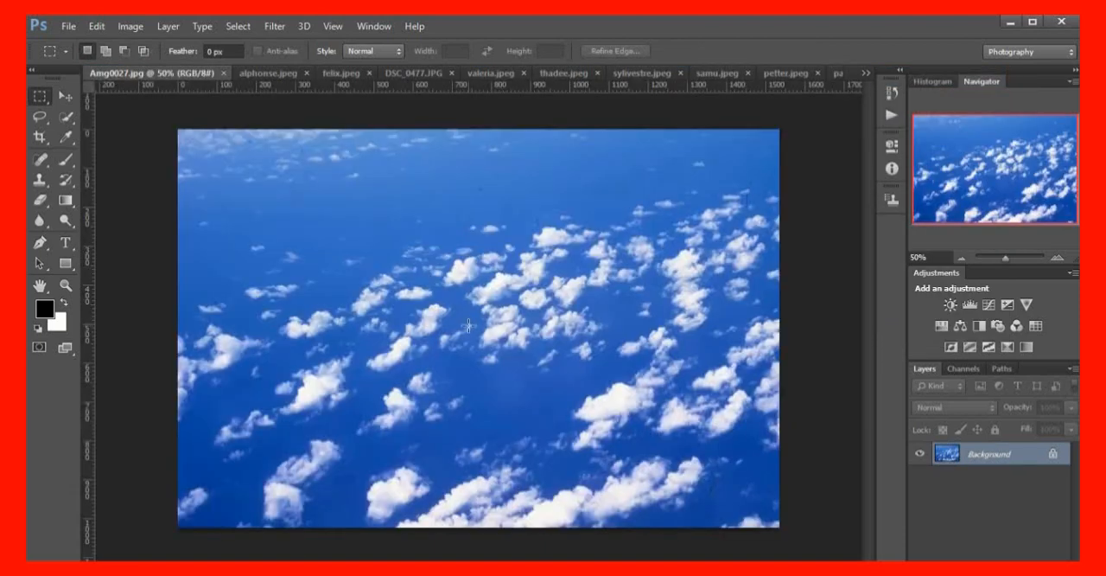
{"action": "left_click", "coordinate": [263, 75]}
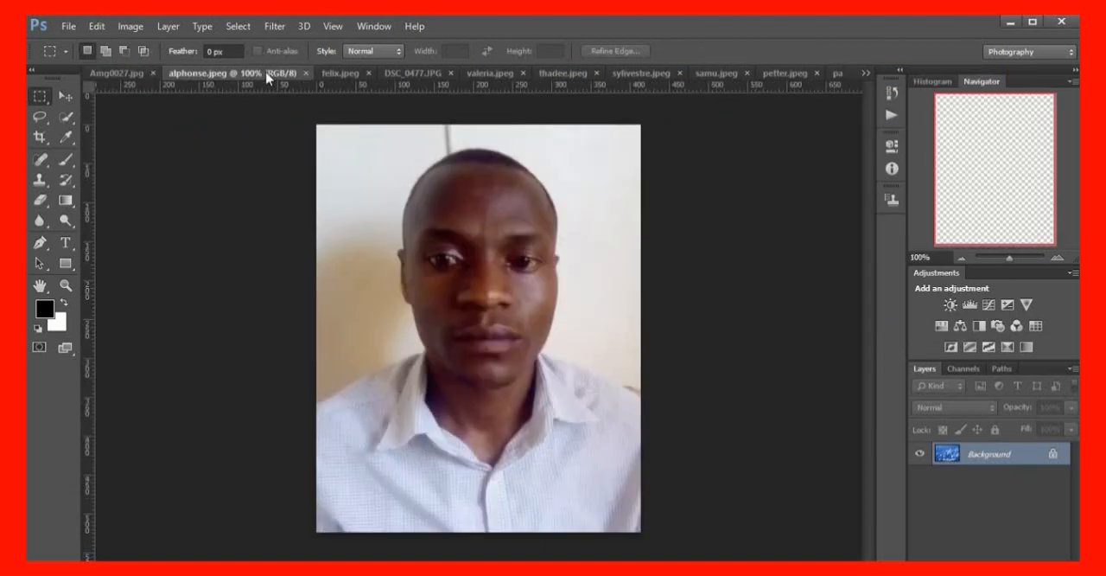
{"action": "left_click", "coordinate": [339, 73]}
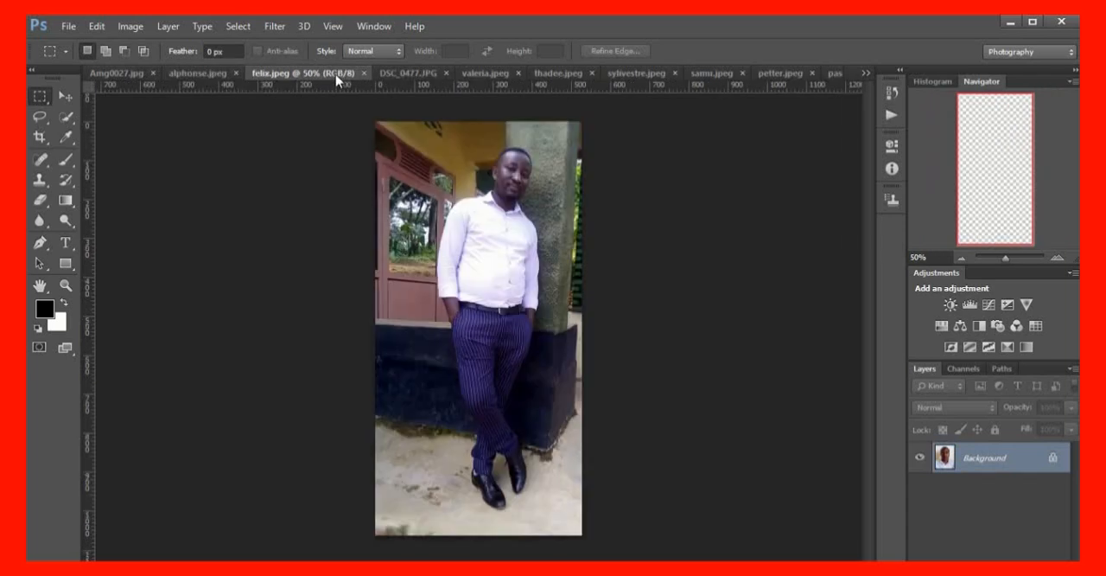
{"action": "left_click", "coordinate": [399, 73]}
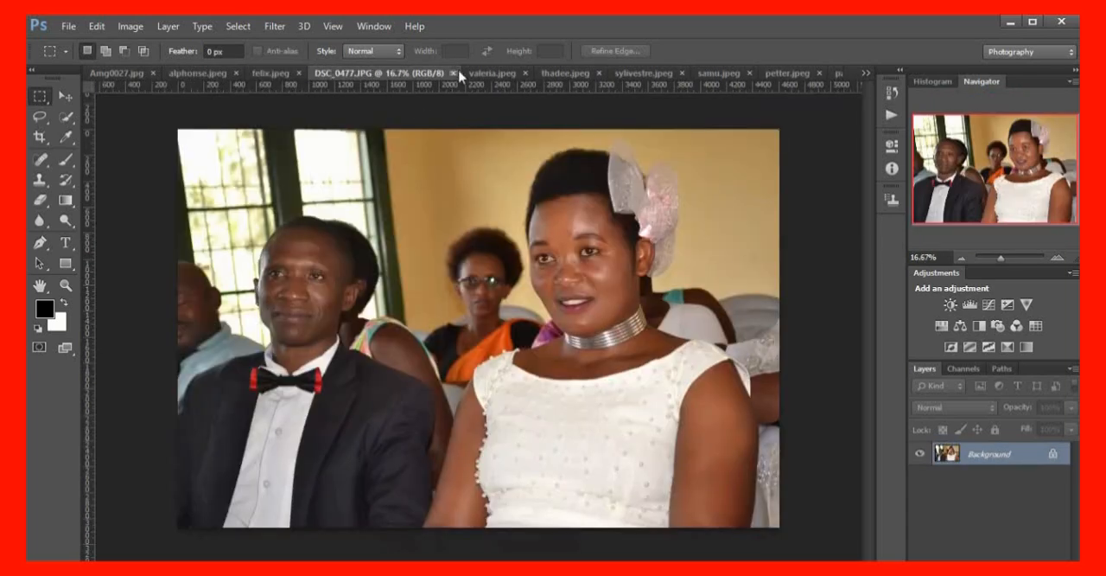
{"action": "left_click", "coordinate": [493, 73]}
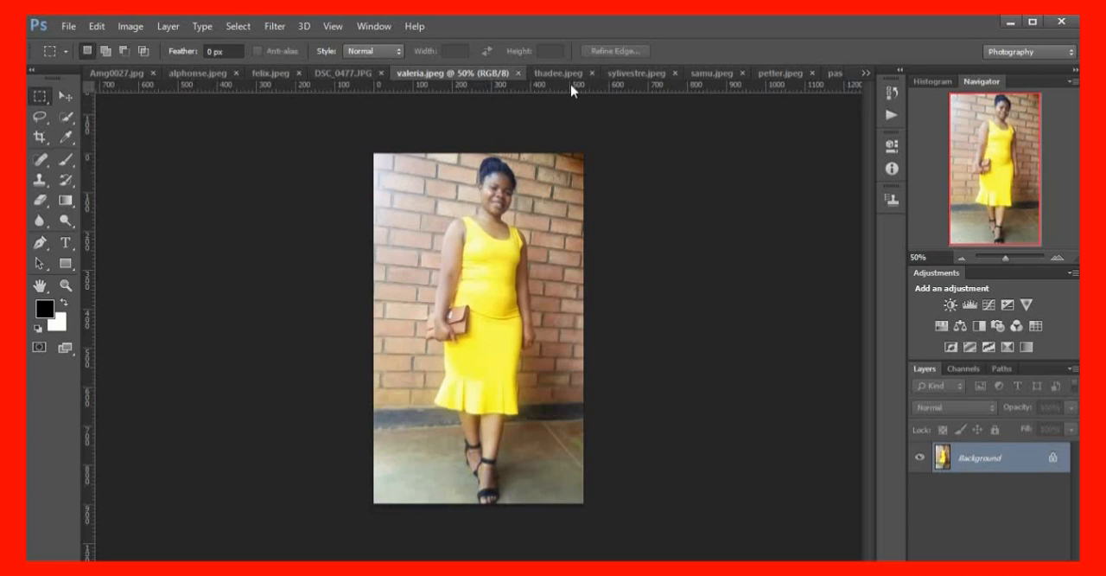
{"action": "left_click", "coordinate": [563, 78]}
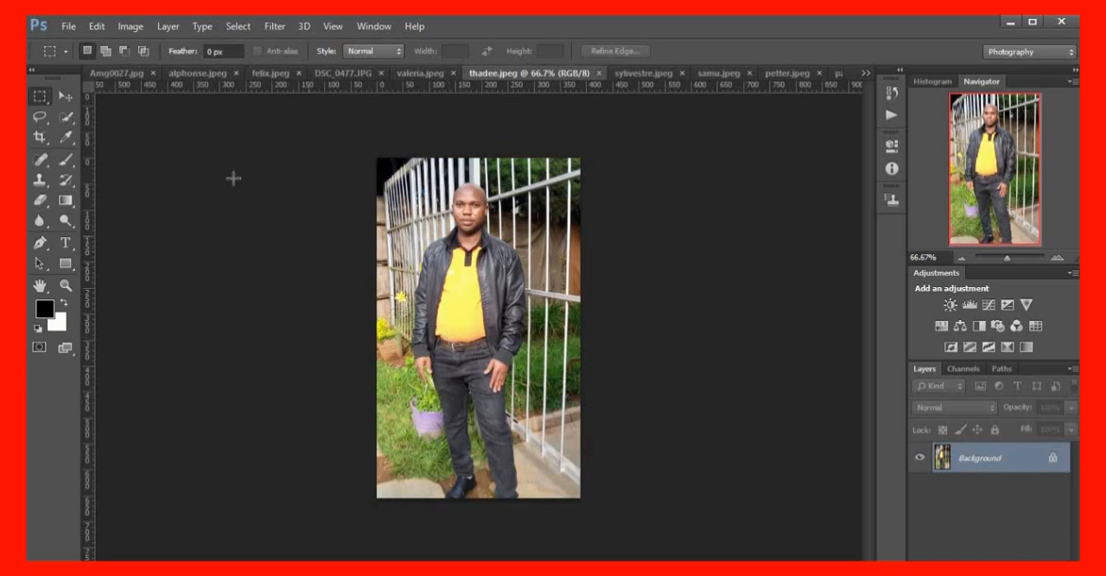
{"action": "left_click", "coordinate": [113, 73]}
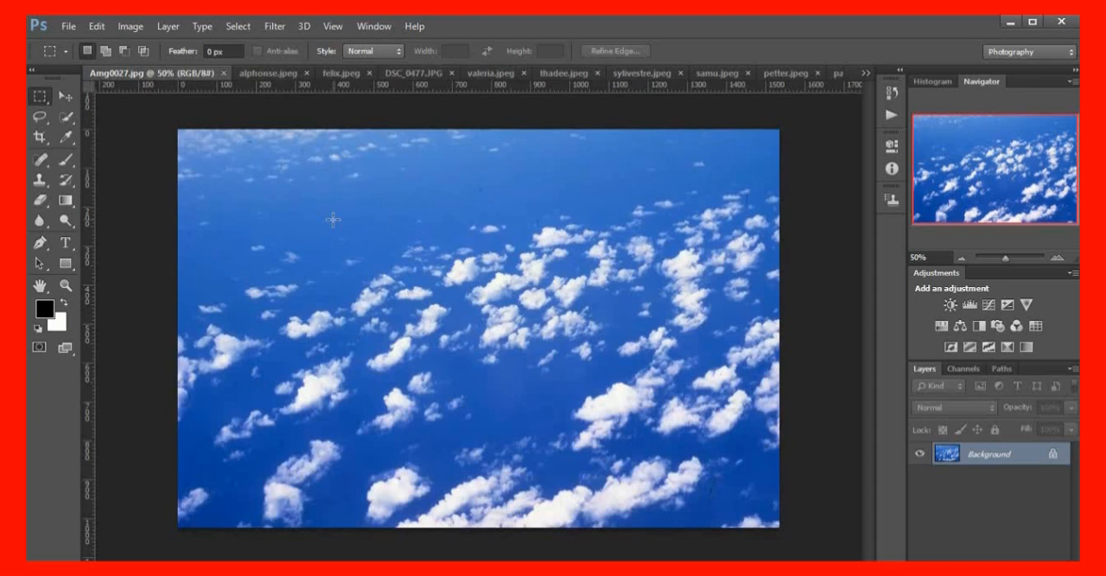
{"action": "left_click", "coordinate": [864, 74]}
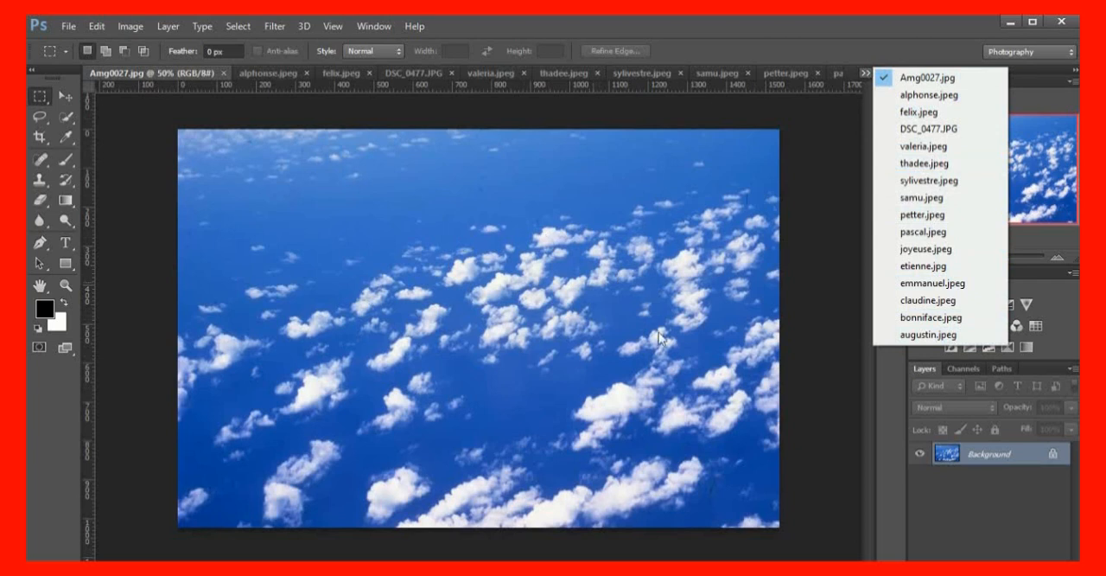
{"action": "left_click", "coordinate": [672, 272]}
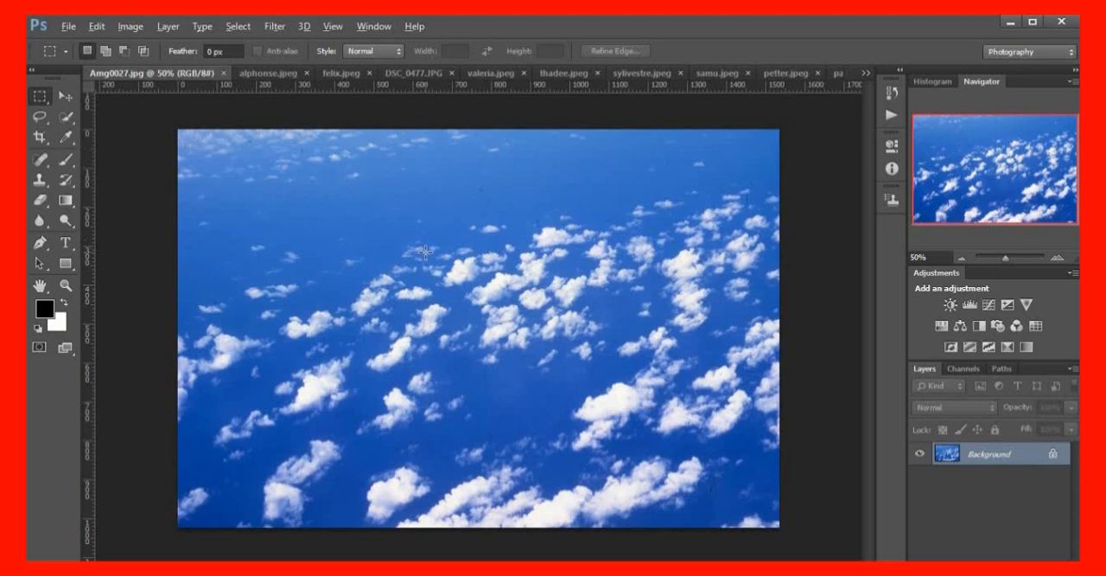
Crop the cloud background Amg0027 to a 6:4 ratio, and switch to the close-up portrait of the man in the light checked shirt
{"action": "key", "text": "alt"}
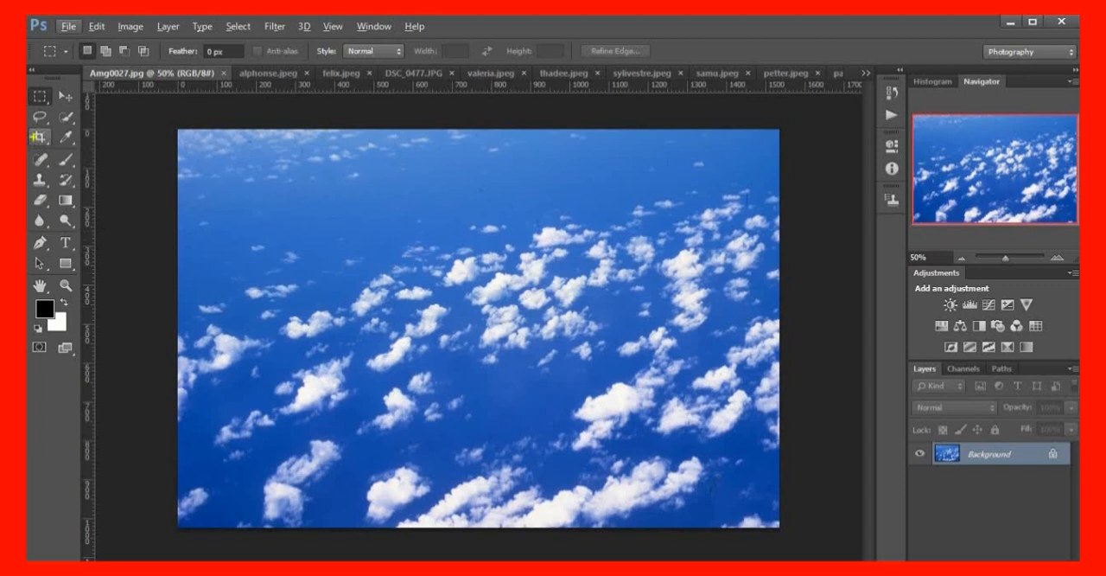
{"action": "left_click", "coordinate": [43, 140]}
{"action": "left_click", "coordinate": [40, 136]}
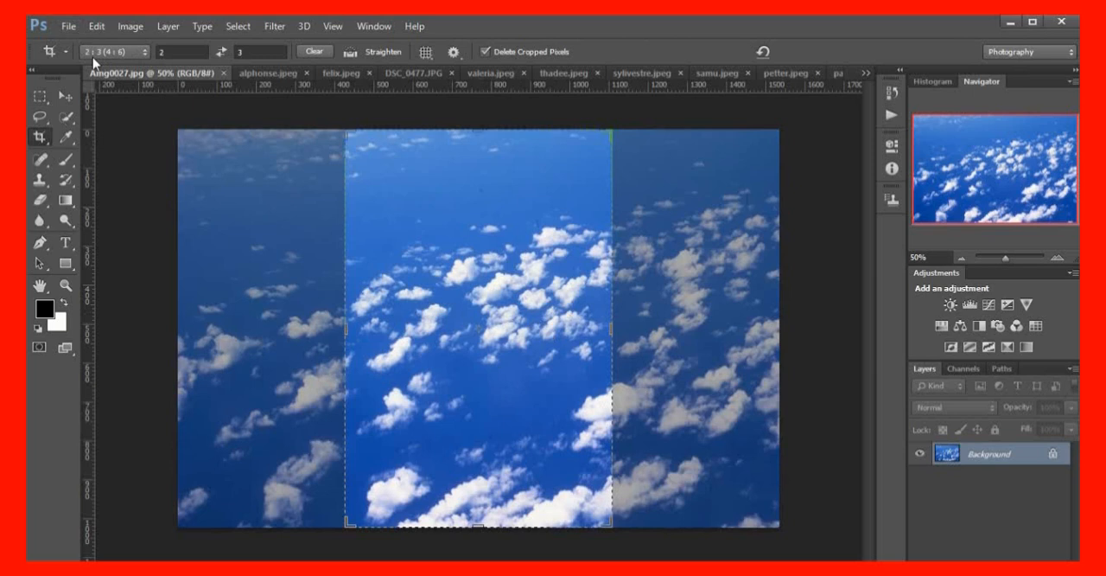
{"action": "left_click", "coordinate": [145, 52]}
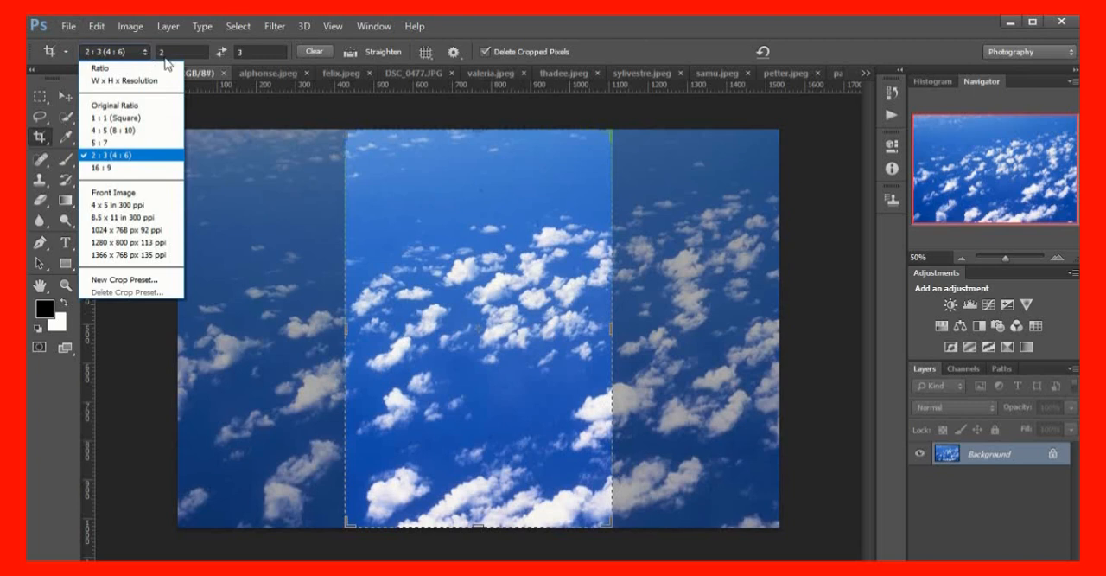
{"action": "left_click", "coordinate": [378, 230]}
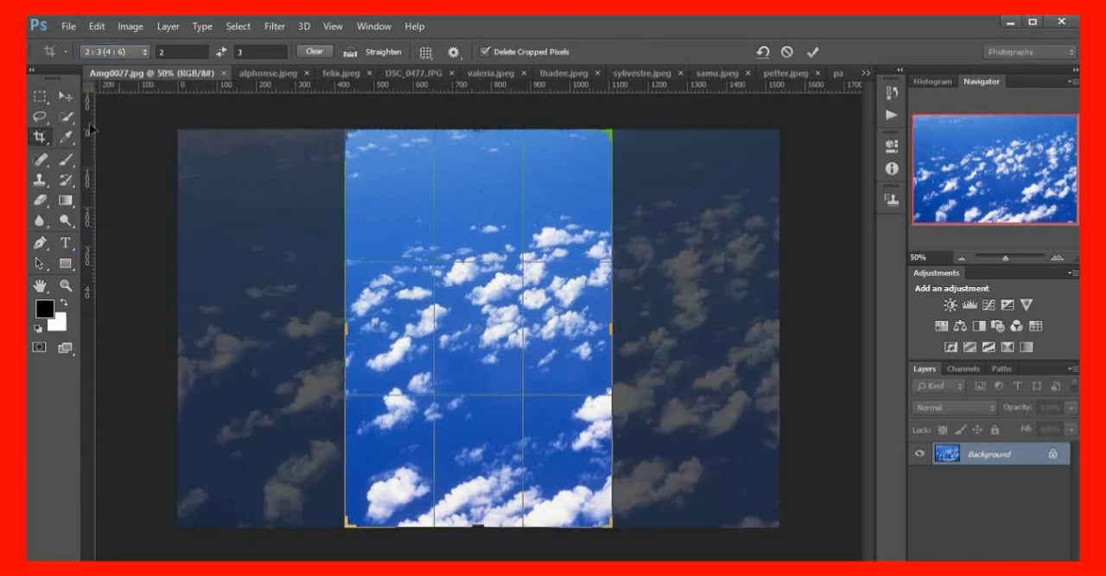
{"action": "left_click", "coordinate": [169, 51]}
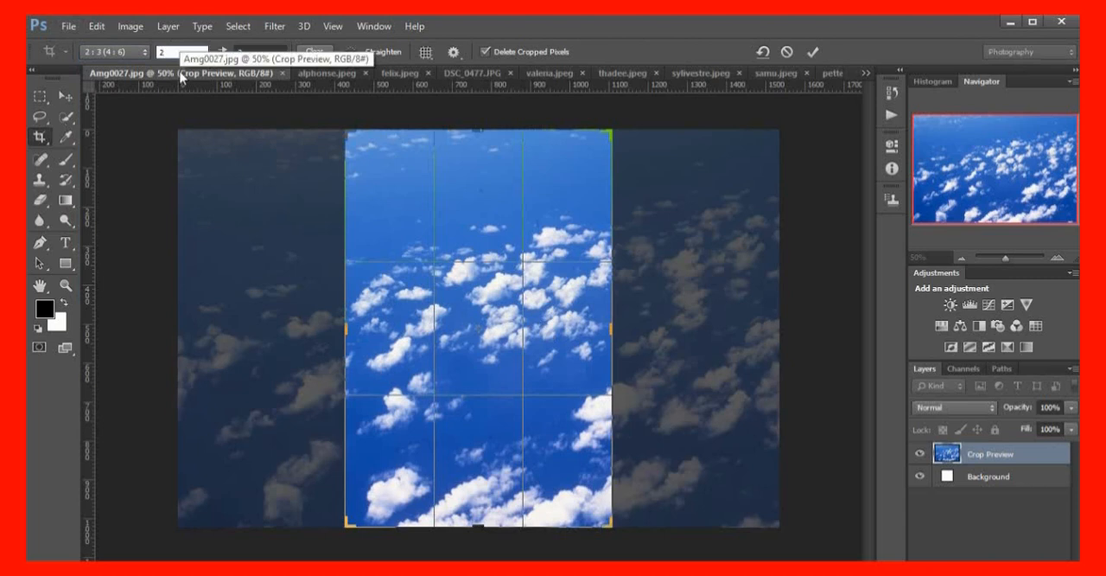
{"action": "key", "text": "BackSpace"}
{"action": "type", "text": "6"}
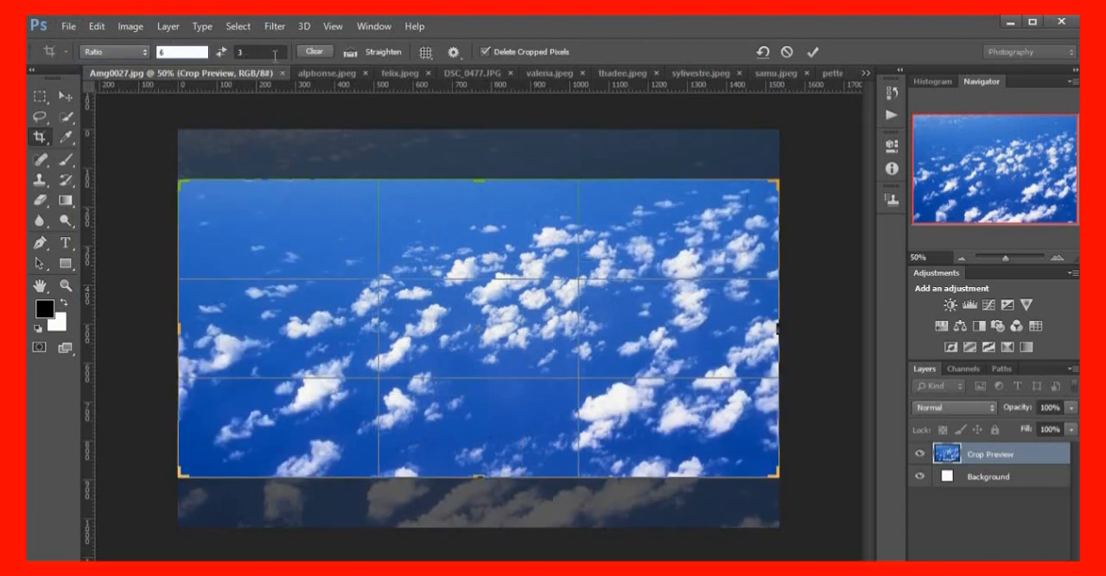
{"action": "left_click", "coordinate": [254, 52]}
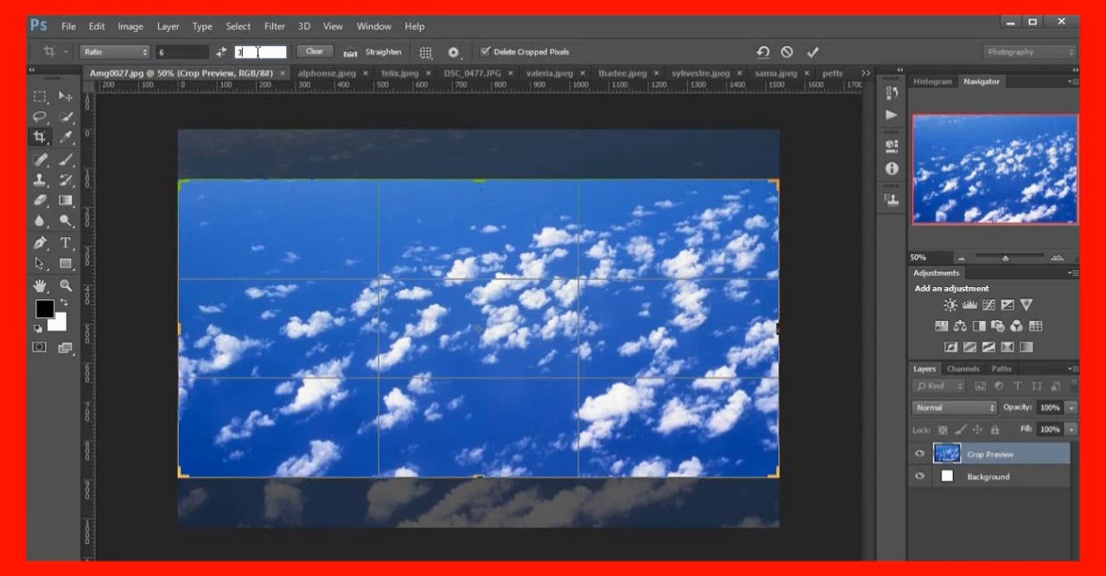
{"action": "type", "text": "4"}
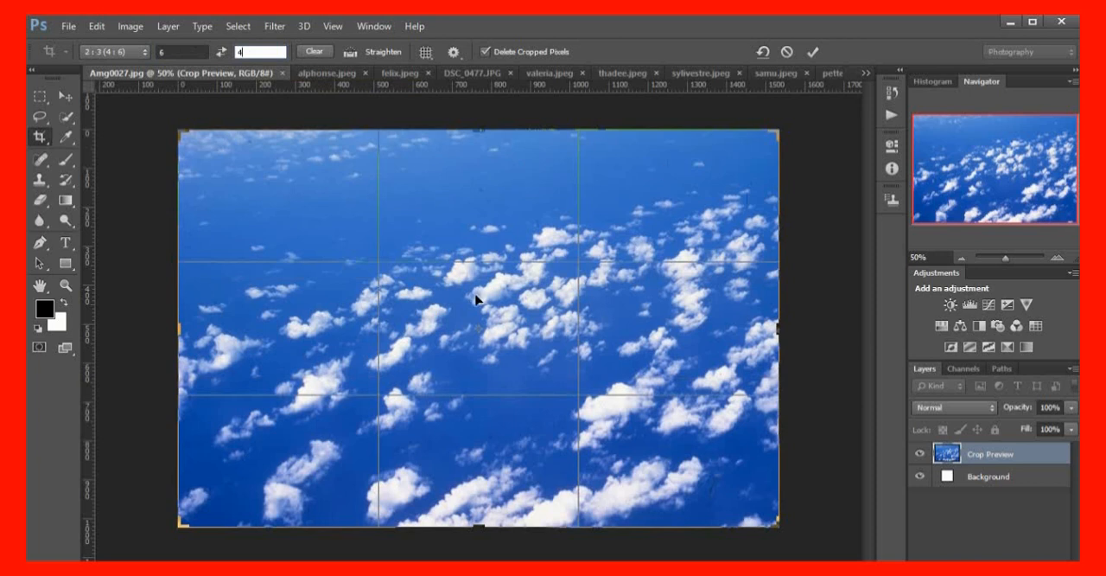
{"action": "key", "text": "Return"}
{"action": "key", "text": "Return"}
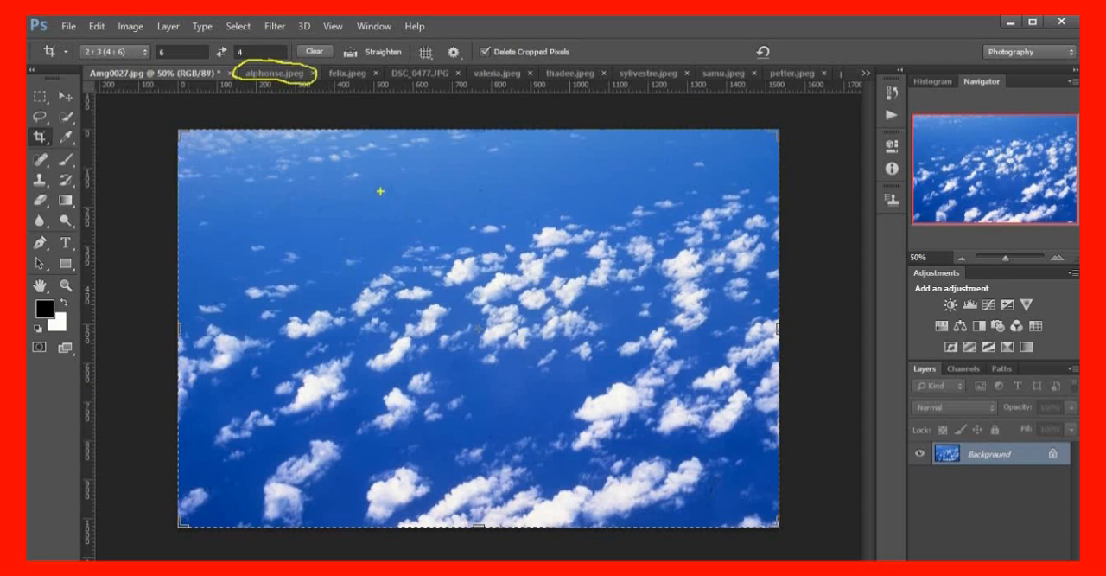
{"action": "left_click", "coordinate": [276, 76]}
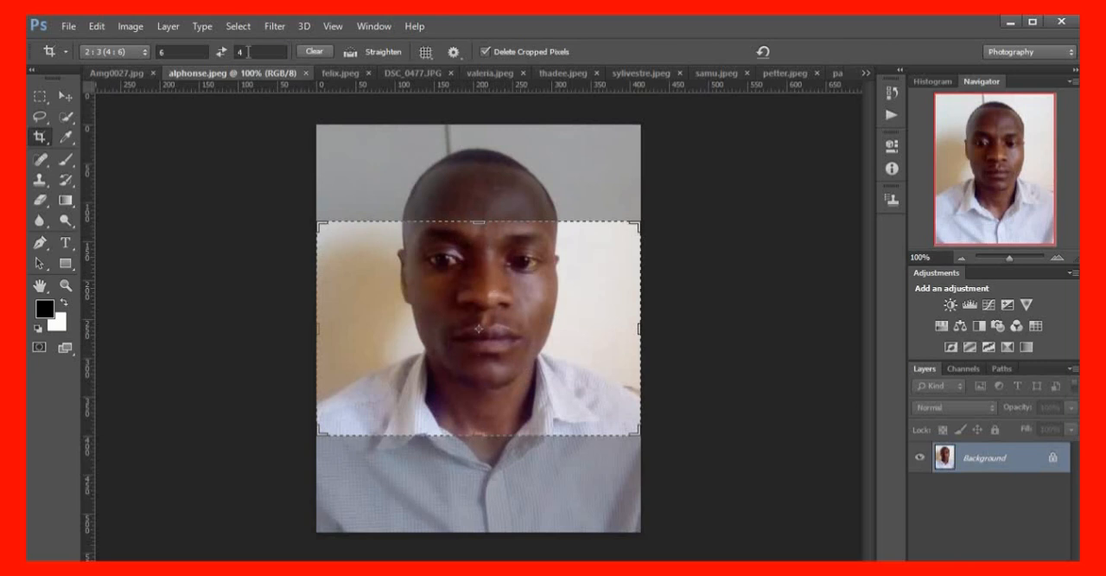
{"action": "left_click", "coordinate": [248, 52]}
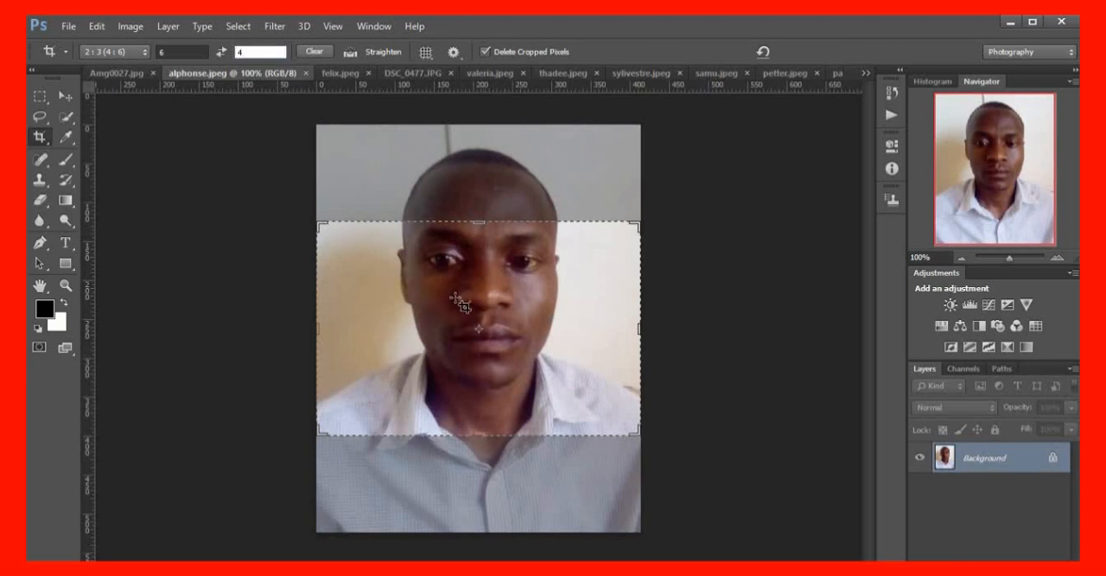
{"action": "key", "text": "BackSpace"}
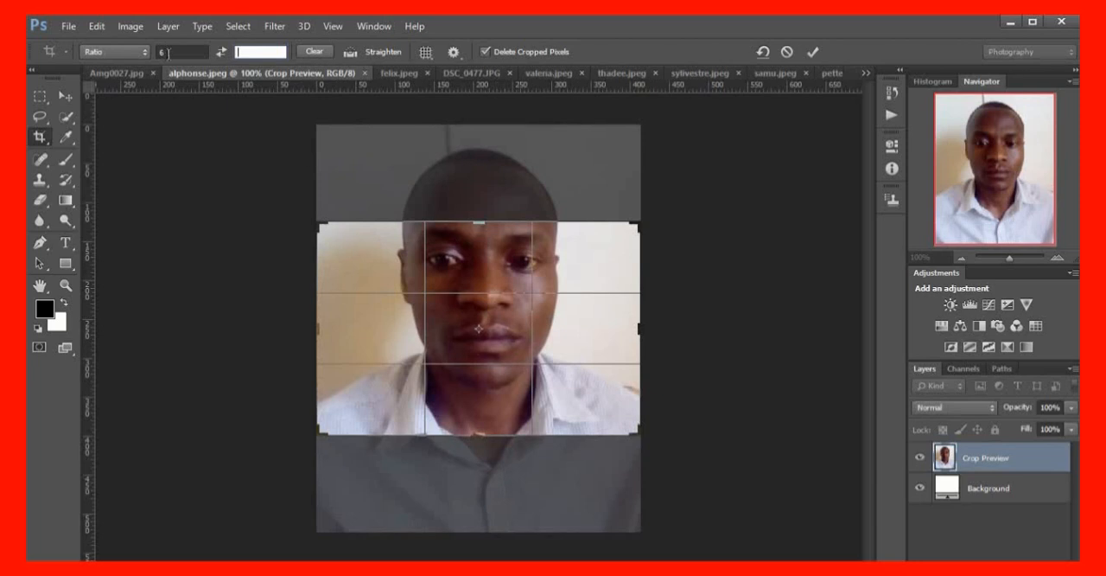
{"action": "left_click", "coordinate": [168, 52]}
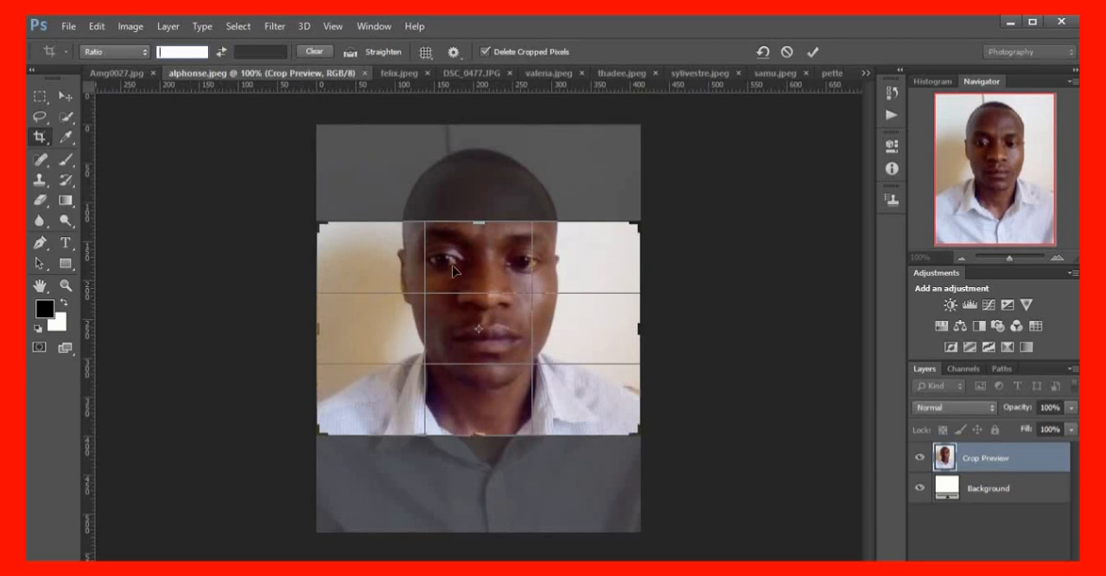
{"action": "left_click", "coordinate": [145, 52]}
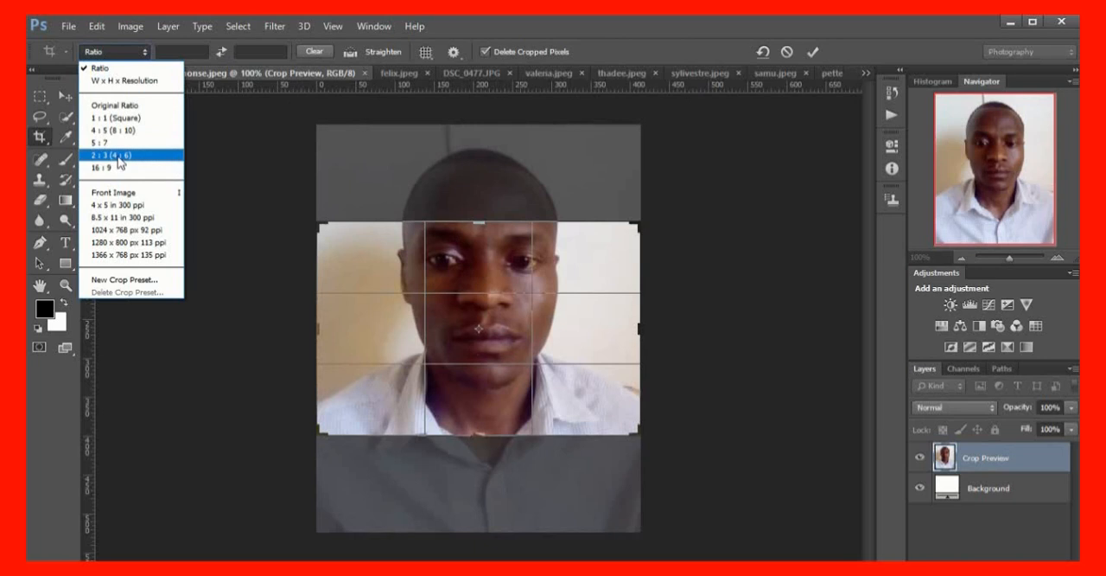
{"action": "left_click", "coordinate": [119, 157]}
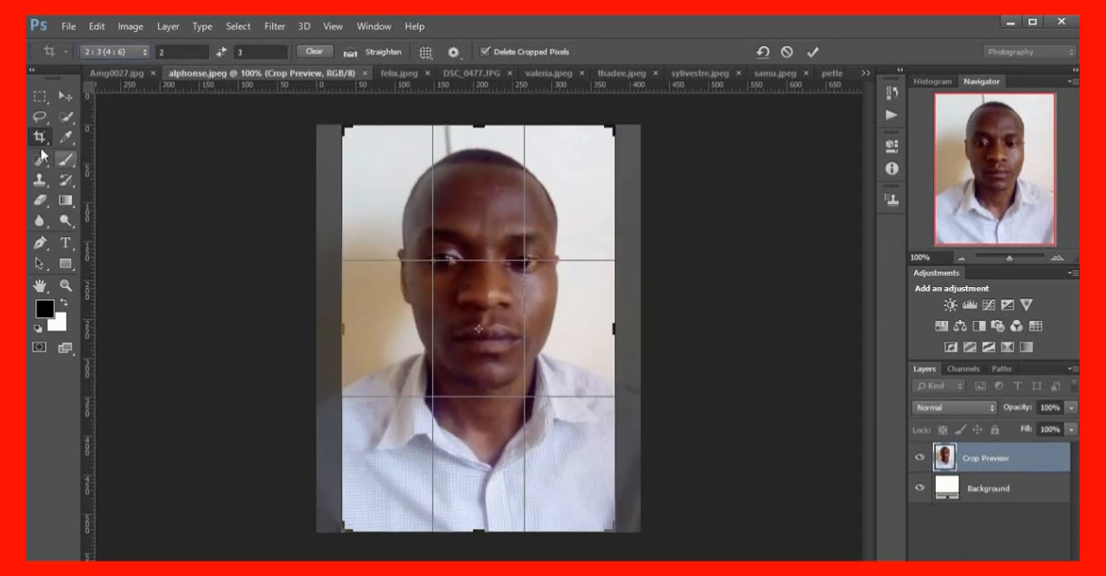
{"action": "left_click", "coordinate": [40, 117]}
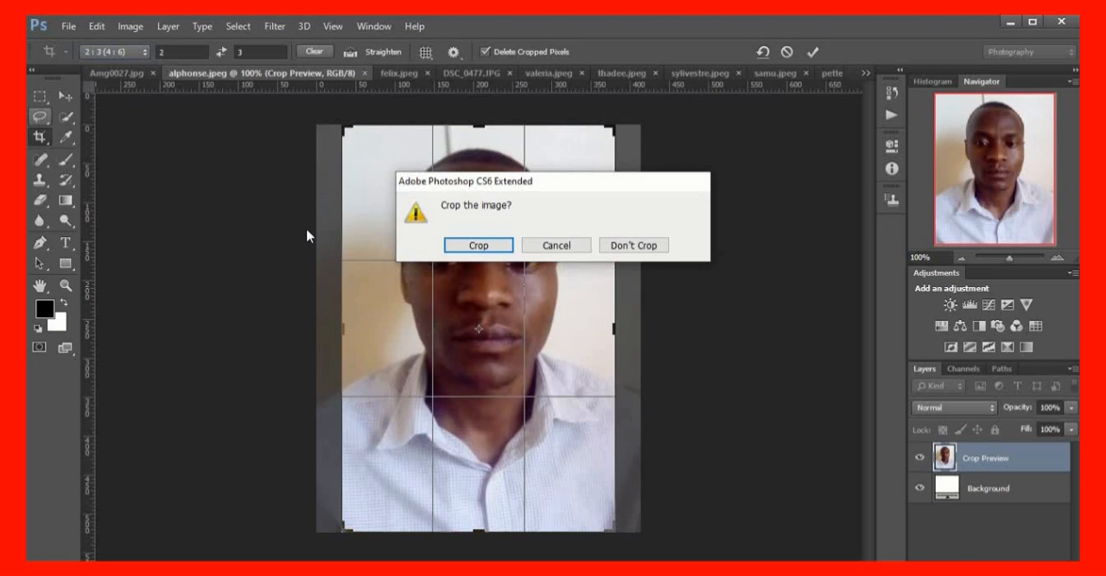
{"action": "left_click", "coordinate": [635, 245]}
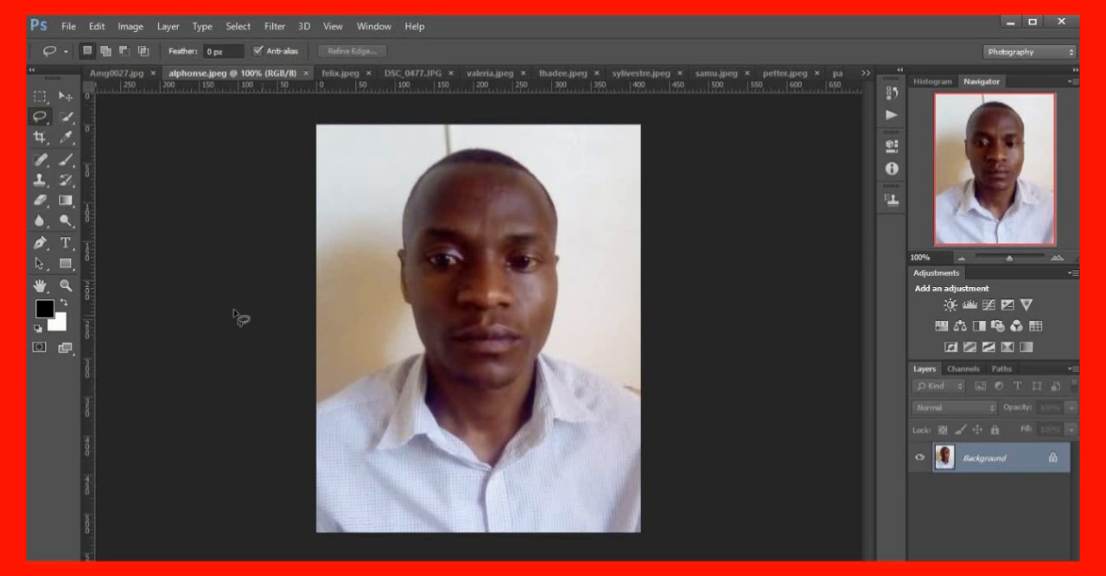
Make an elliptical marquee selection around the man's head and collar and centre it on his face
{"action": "left_click", "coordinate": [49, 105]}
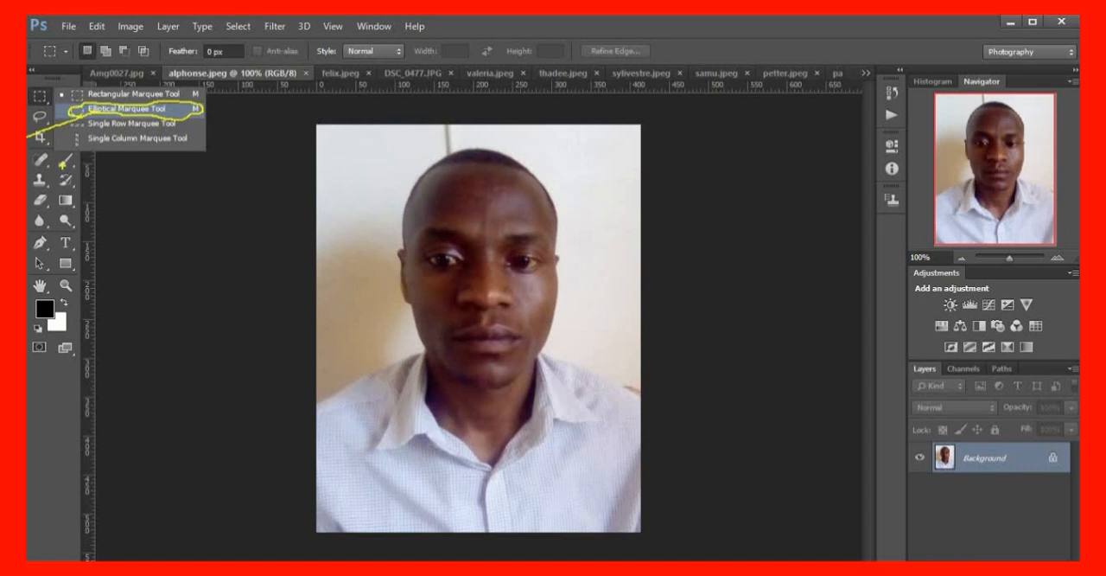
{"action": "key", "text": "Escape"}
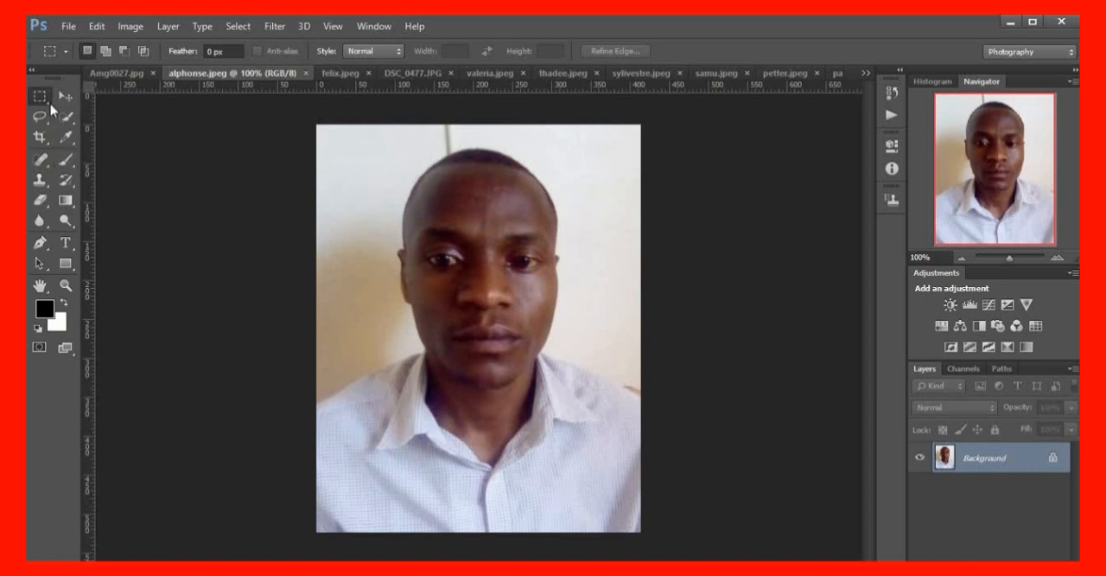
{"action": "right_click", "coordinate": [50, 102]}
{"action": "left_click", "coordinate": [118, 111]}
{"action": "left_click_drag", "start_coordinate": [332, 134], "coordinate": [600, 506]}
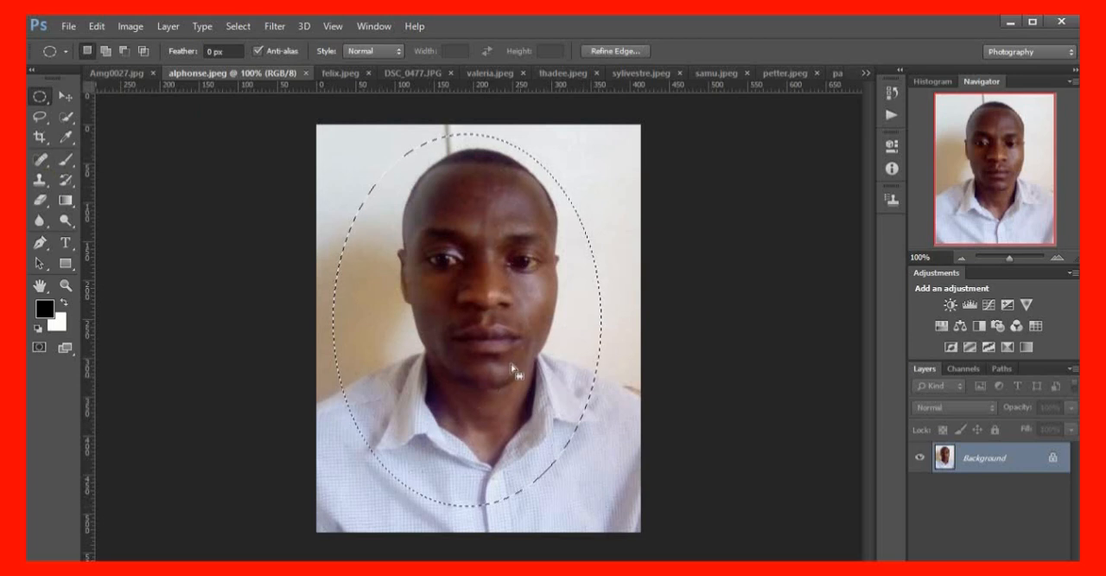
{"action": "left_click_drag", "start_coordinate": [471, 326], "coordinate": [490, 335]}
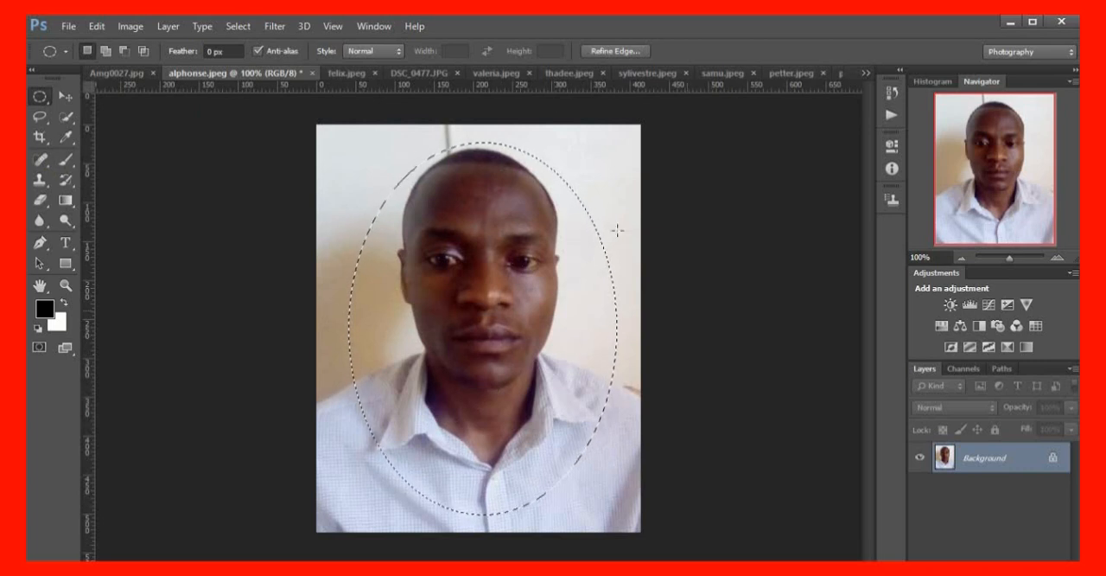
{"action": "left_click", "coordinate": [122, 27]}
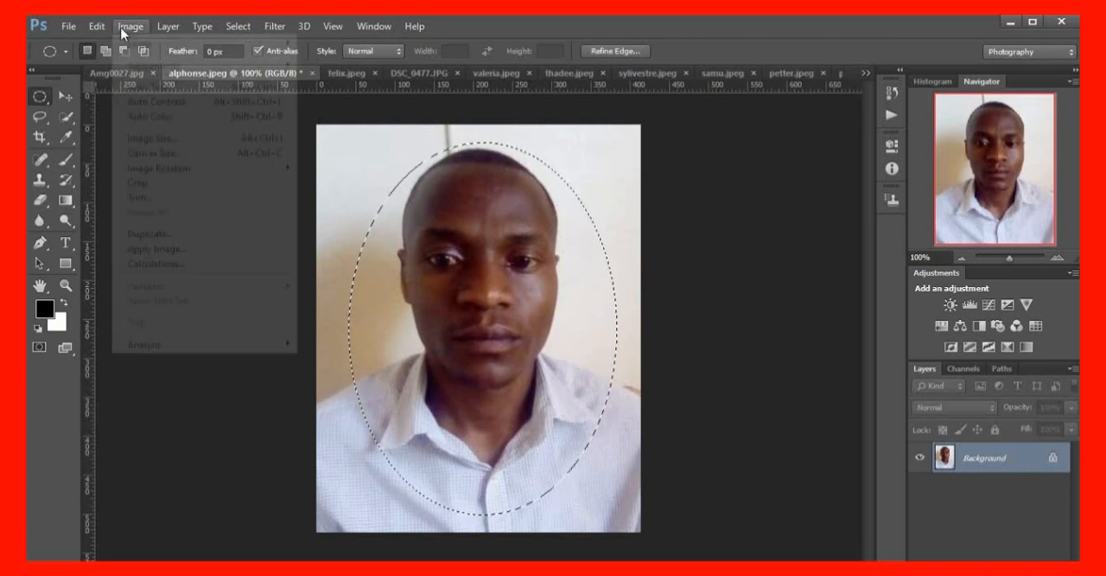
{"action": "mouse_move", "coordinate": [97, 26]}
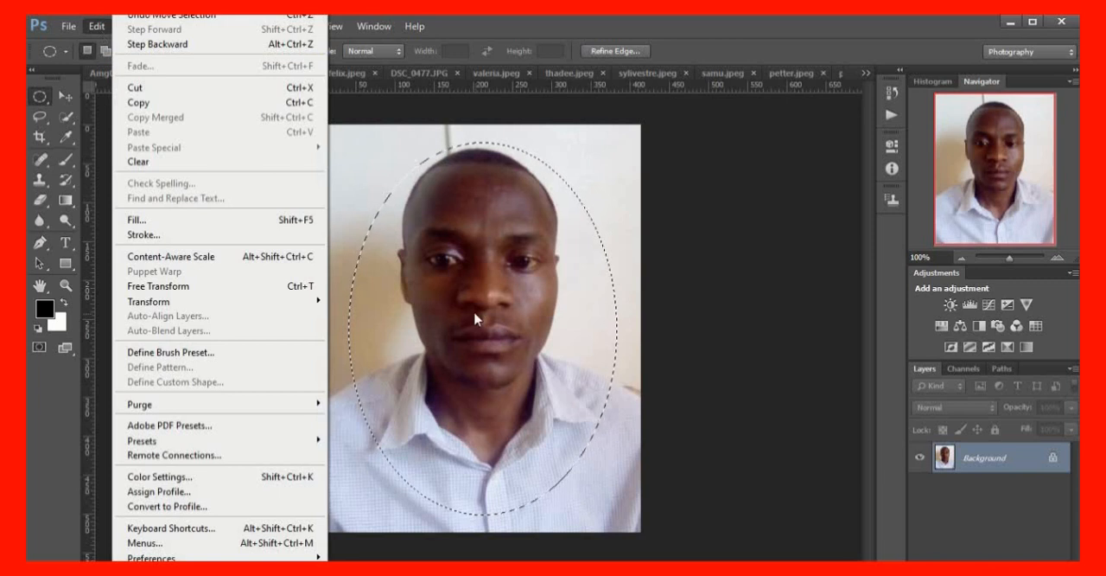
{"action": "left_click", "coordinate": [552, 365]}
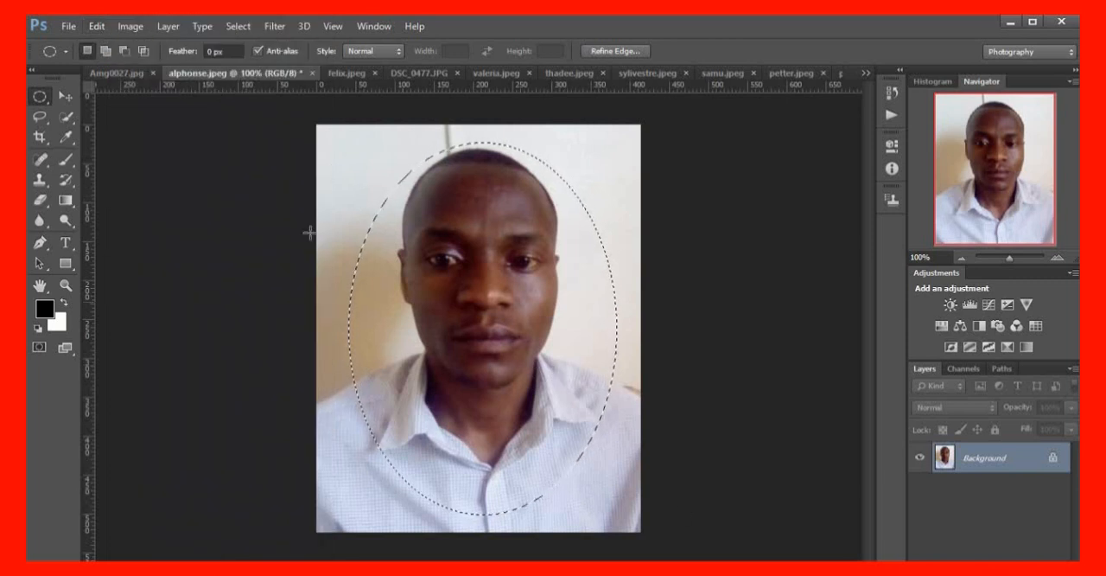
Stroke the oval selection around the man's head with a 5 px yellow (ffff00) outline, located at the centre of the selection edge
{"action": "left_click", "coordinate": [97, 25]}
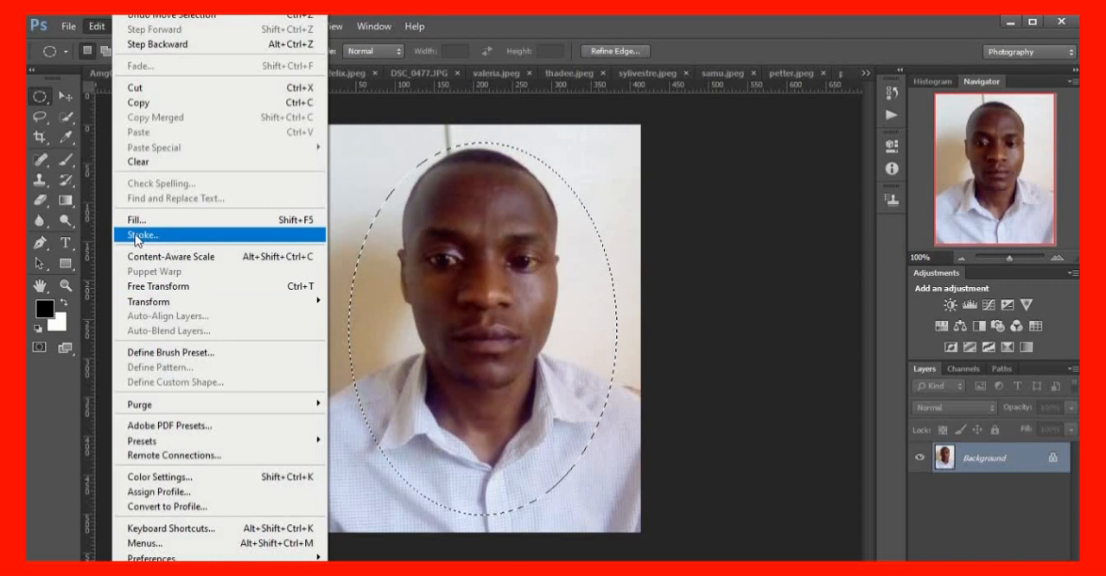
{"action": "left_click", "coordinate": [173, 238]}
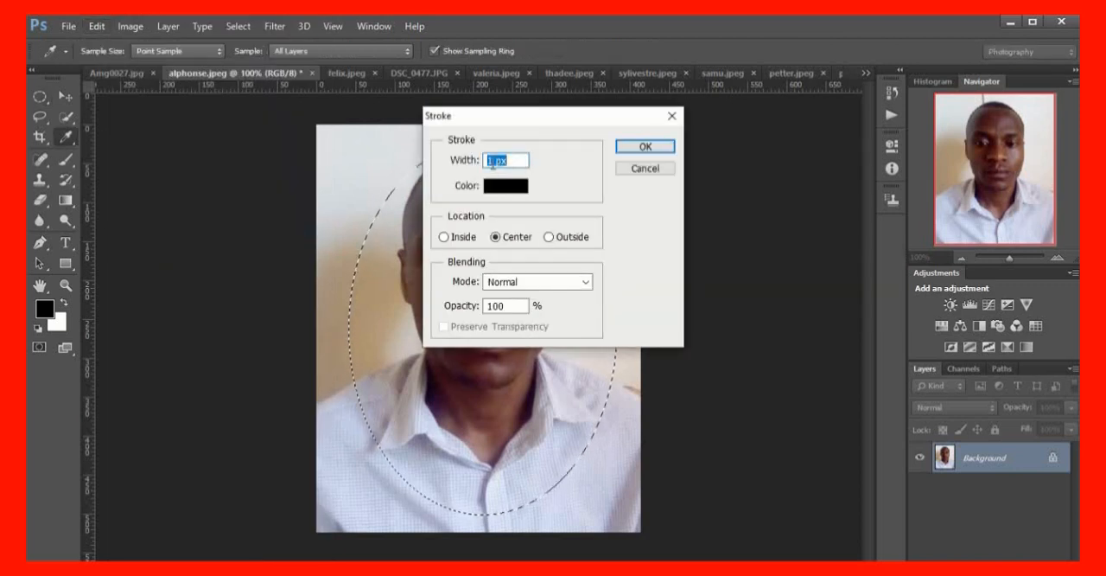
{"action": "left_click", "coordinate": [490, 161]}
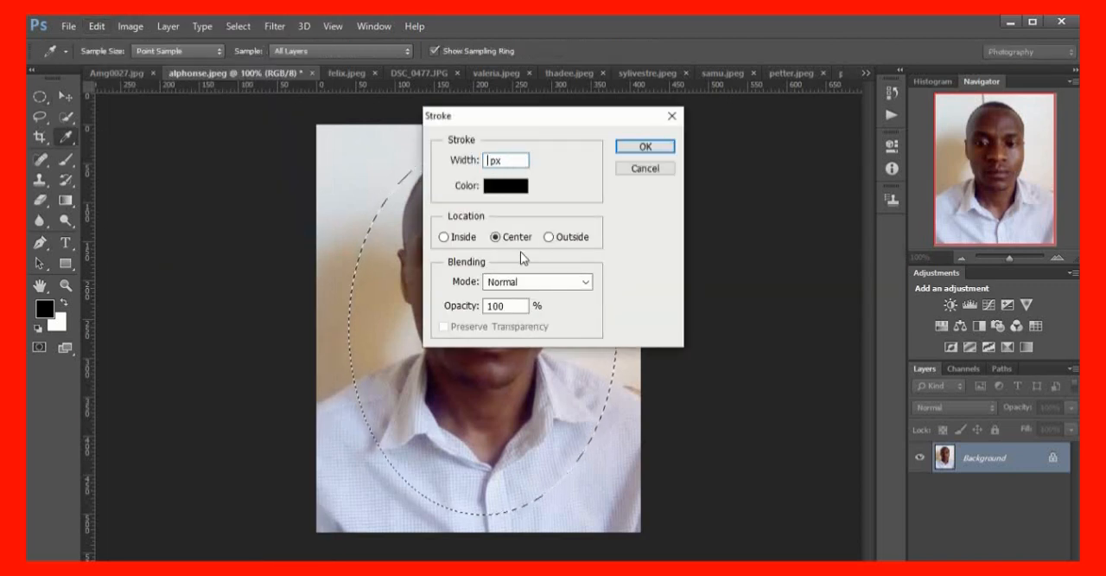
{"action": "key", "text": "BackSpace"}
{"action": "type", "text": "5"}
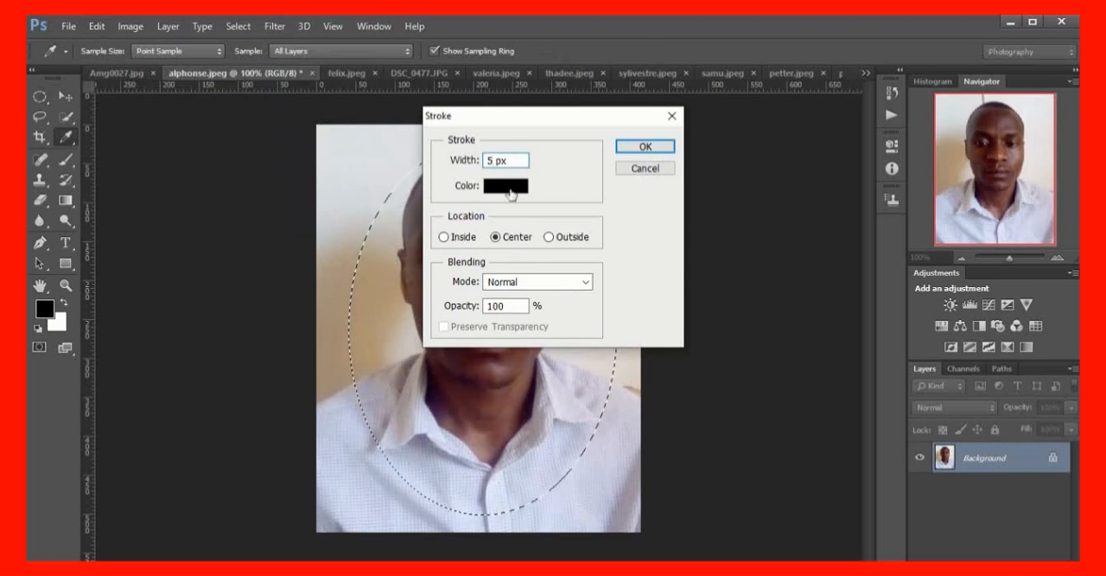
{"action": "left_click", "coordinate": [505, 192]}
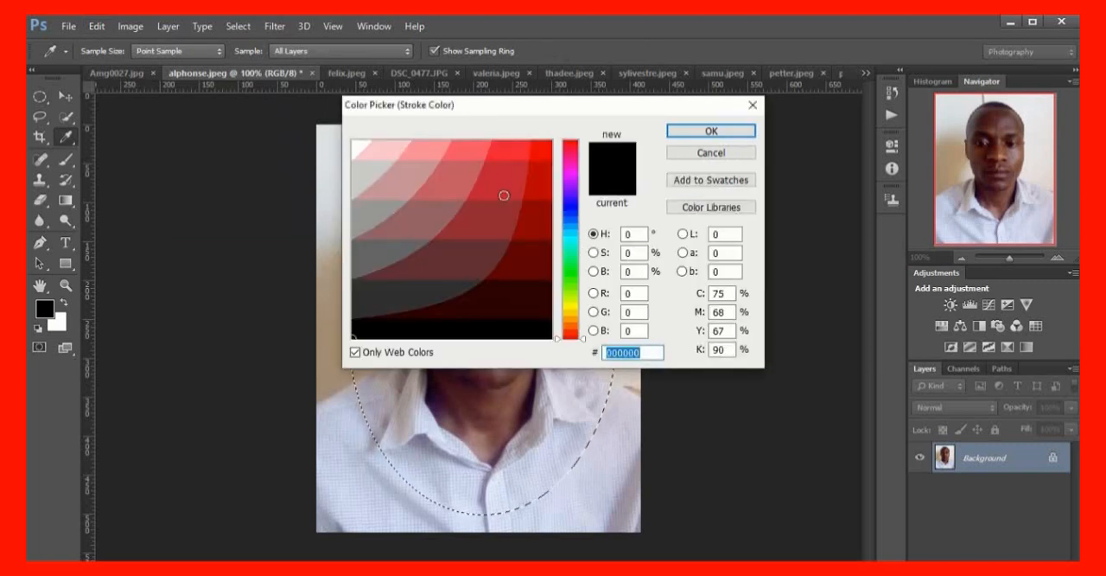
{"action": "left_click", "coordinate": [505, 195]}
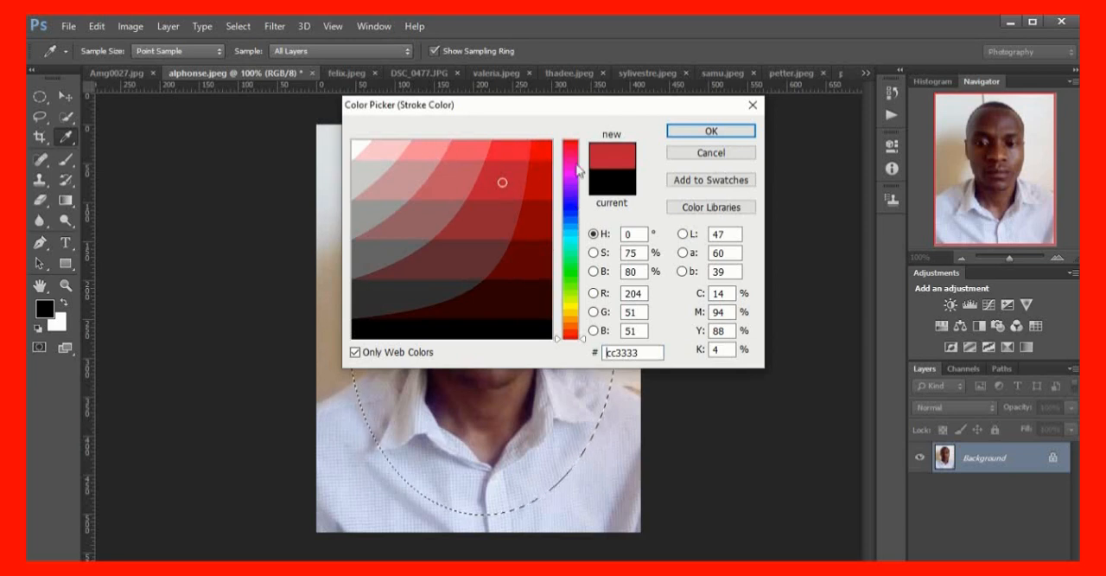
{"action": "left_click", "coordinate": [571, 307]}
{"action": "left_click", "coordinate": [539, 148]}
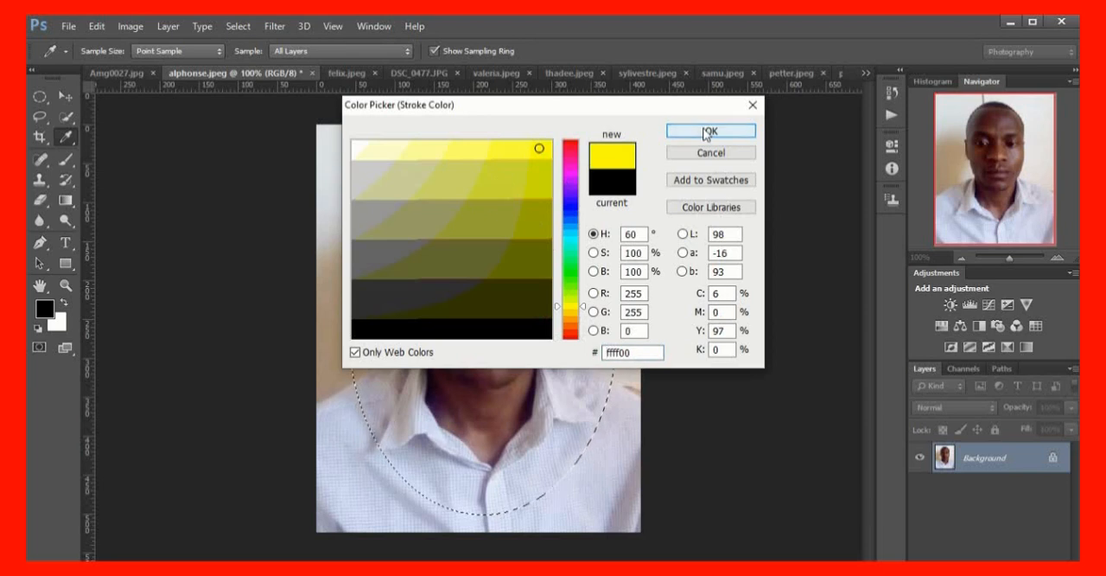
{"action": "left_click", "coordinate": [696, 129]}
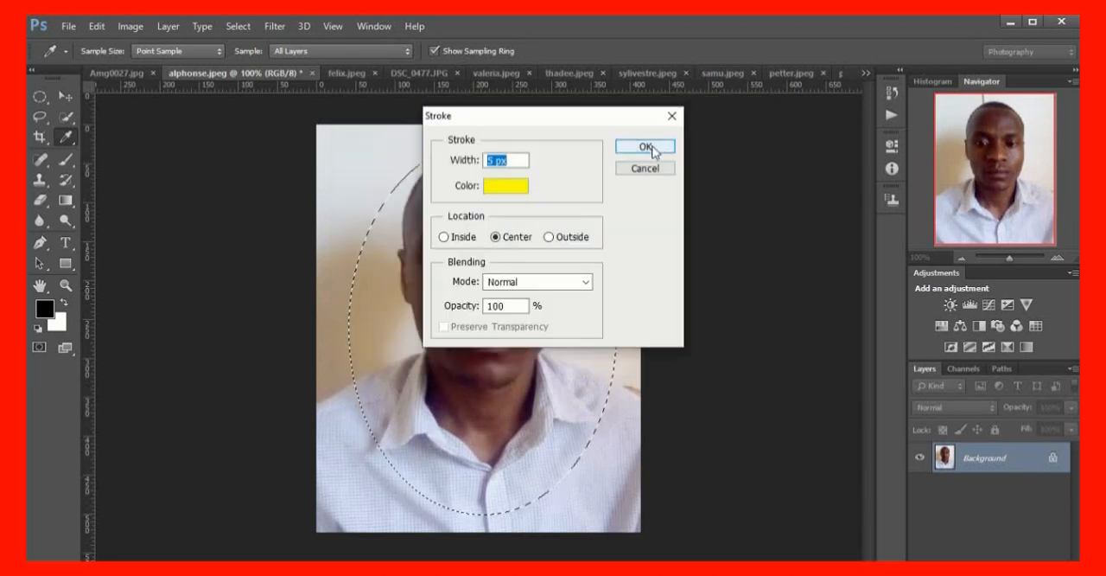
{"action": "left_click", "coordinate": [656, 146]}
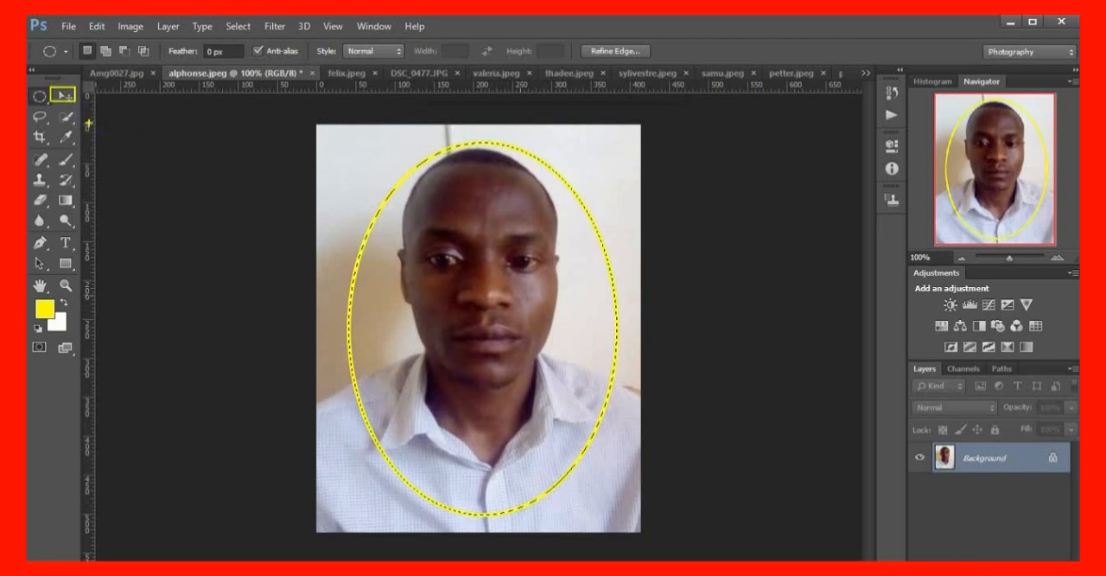
Move the yellow-outlined oval cut-out onto the cloud background Amg0027 and place it in the upper-left area of the image
{"action": "left_click", "coordinate": [65, 95]}
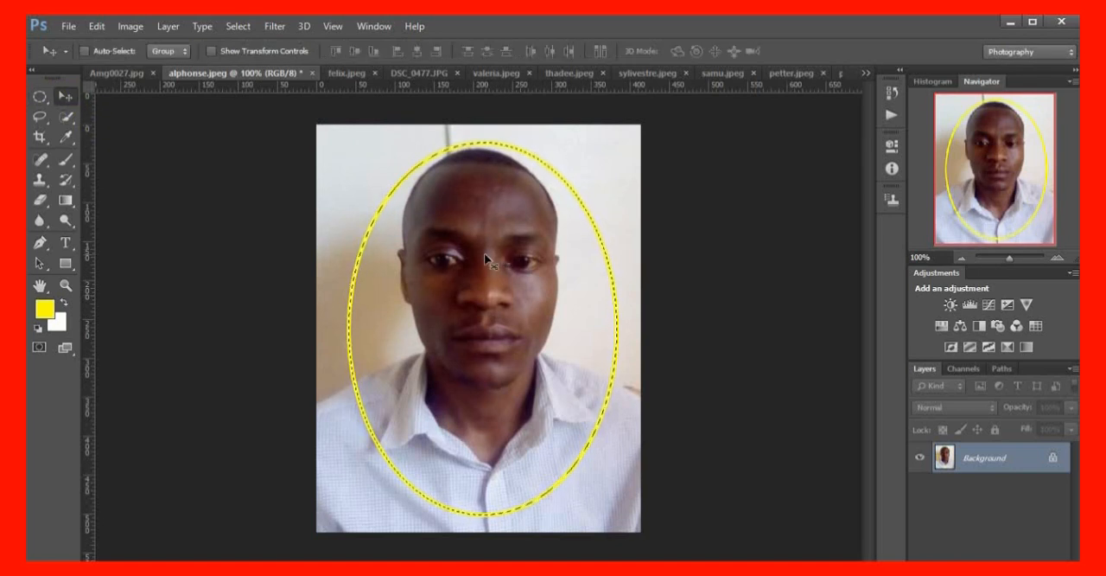
{"action": "left_click_drag", "start_coordinate": [493, 255], "coordinate": [198, 120]}
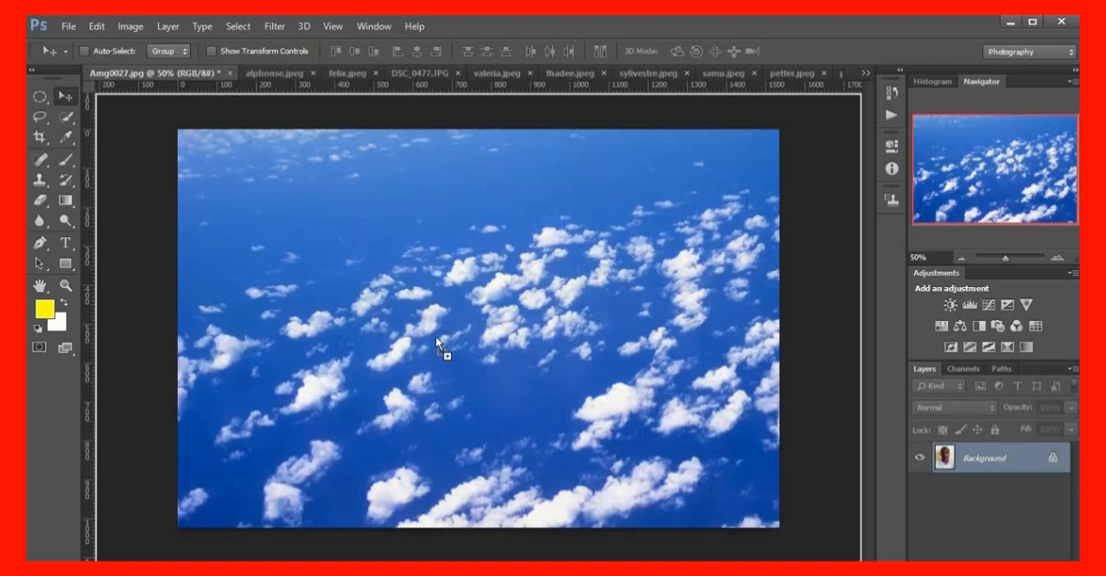
{"action": "left_click_drag", "start_coordinate": [436, 335], "coordinate": [434, 354]}
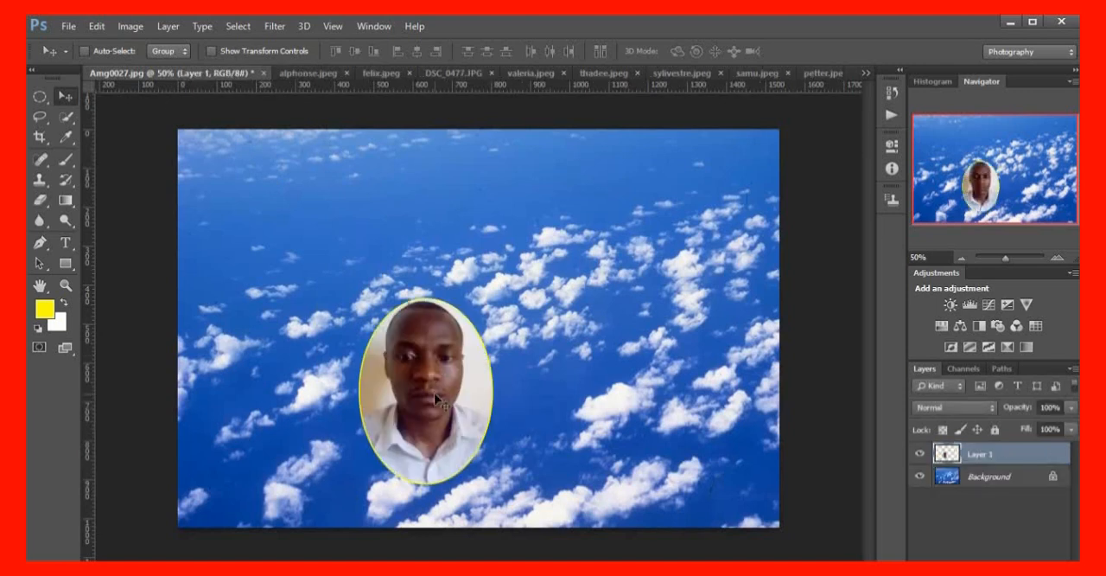
{"action": "left_click_drag", "start_coordinate": [430, 391], "coordinate": [266, 238]}
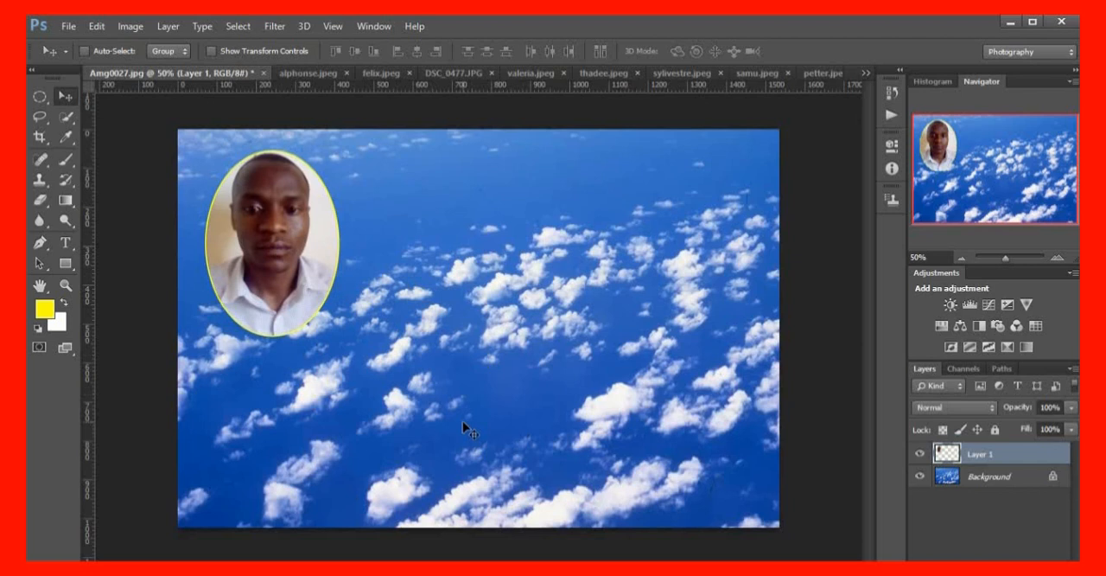
Scale the oval cut-out down to about half its size and move it into the upper-left corner of the cloud background
{"action": "key", "text": "ctrl+t"}
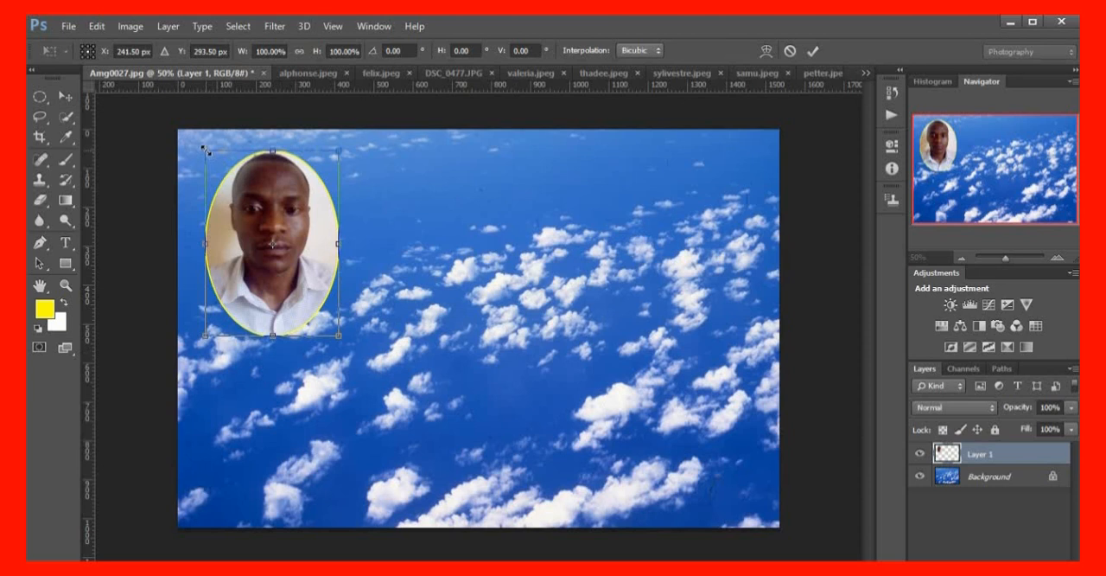
{"action": "left_click_drag", "start_coordinate": [206, 150], "coordinate": [237, 193]}
{"action": "key", "text": "Return"}
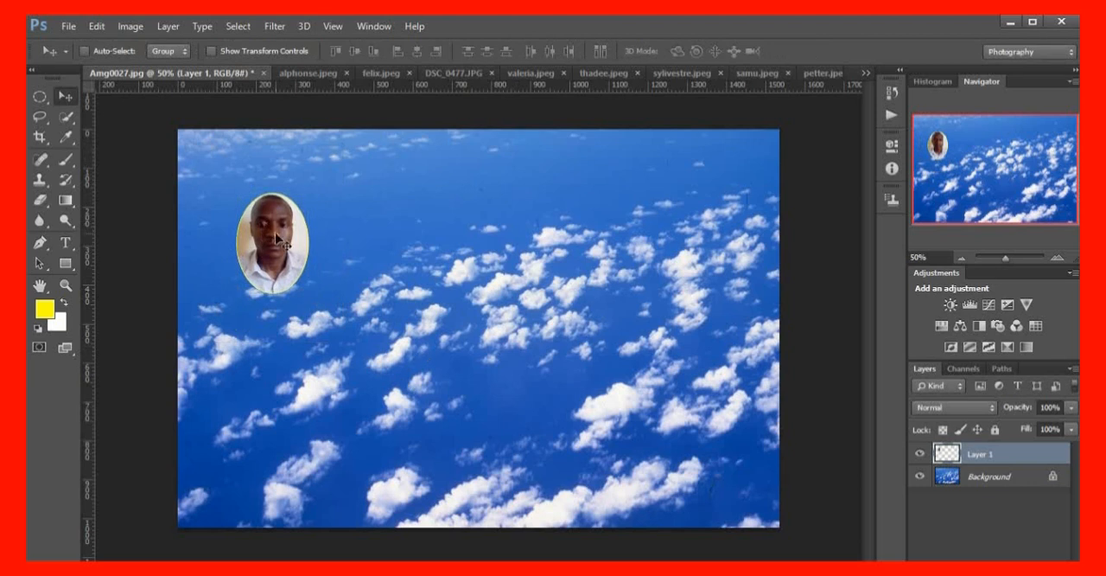
{"action": "left_click_drag", "start_coordinate": [273, 231], "coordinate": [220, 189]}
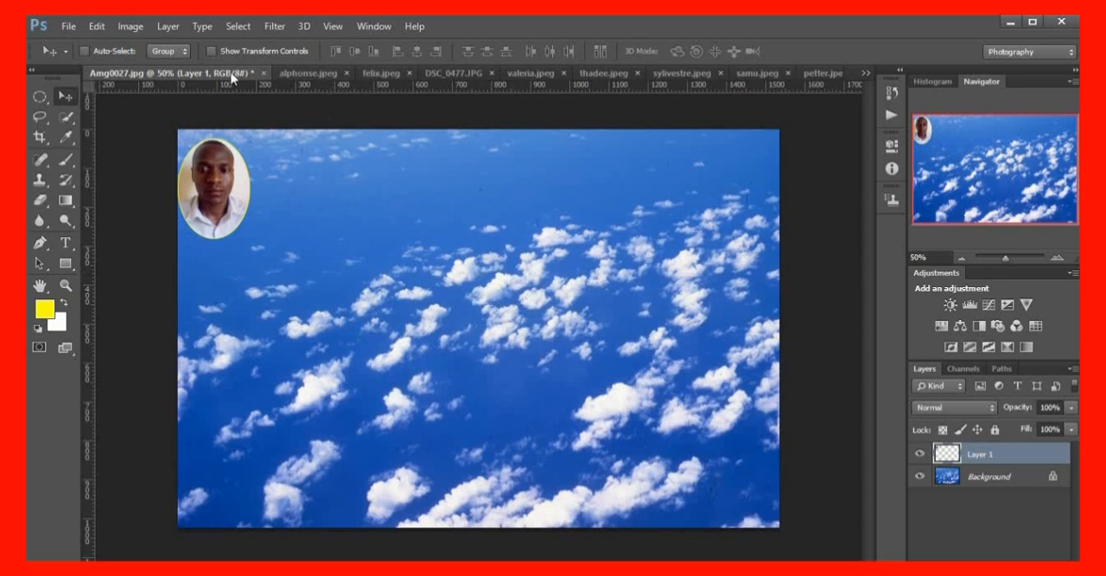
Close the portrait of the man in the light checked shirt without saving its changes
{"action": "key", "text": "ctrl+Tab"}
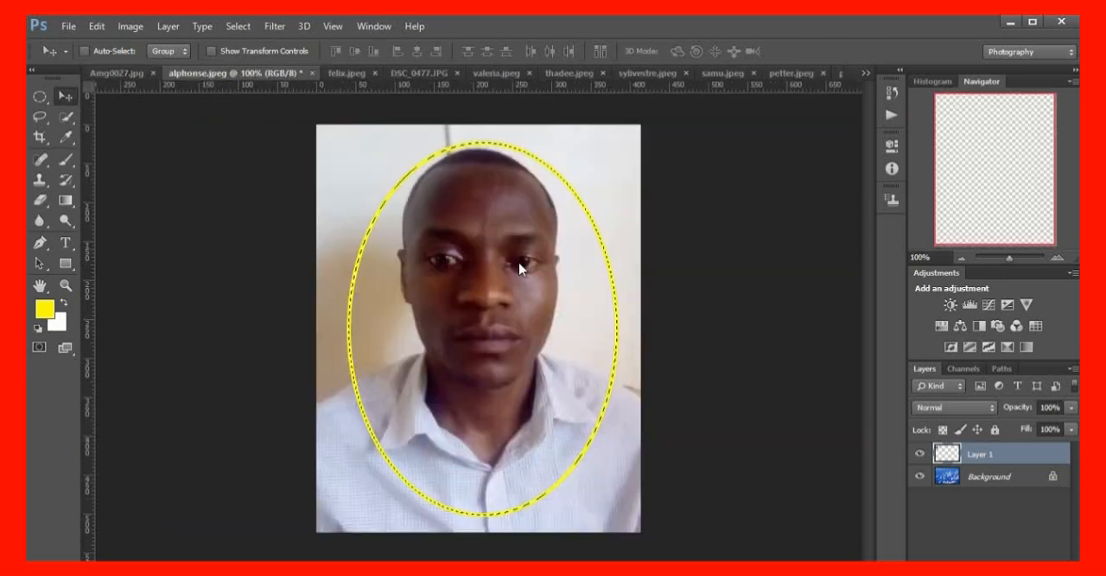
{"action": "left_click", "coordinate": [312, 72]}
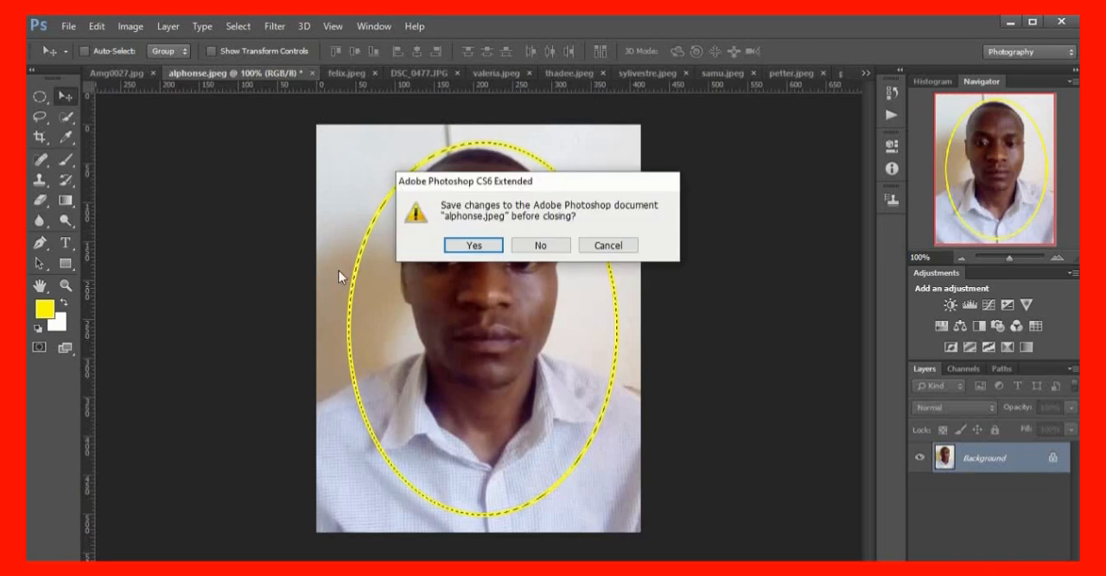
{"action": "left_click", "coordinate": [540, 245]}
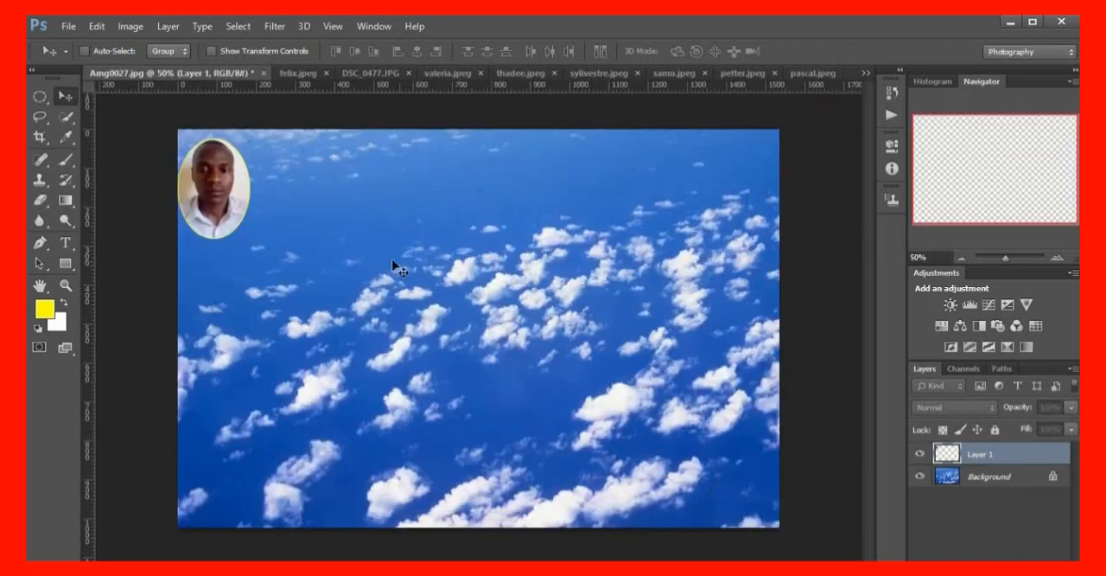
In the full-length portrait of the man in the white shirt and striped trousers, make an elliptical marquee selection around his head and collar
{"action": "left_click", "coordinate": [295, 73]}
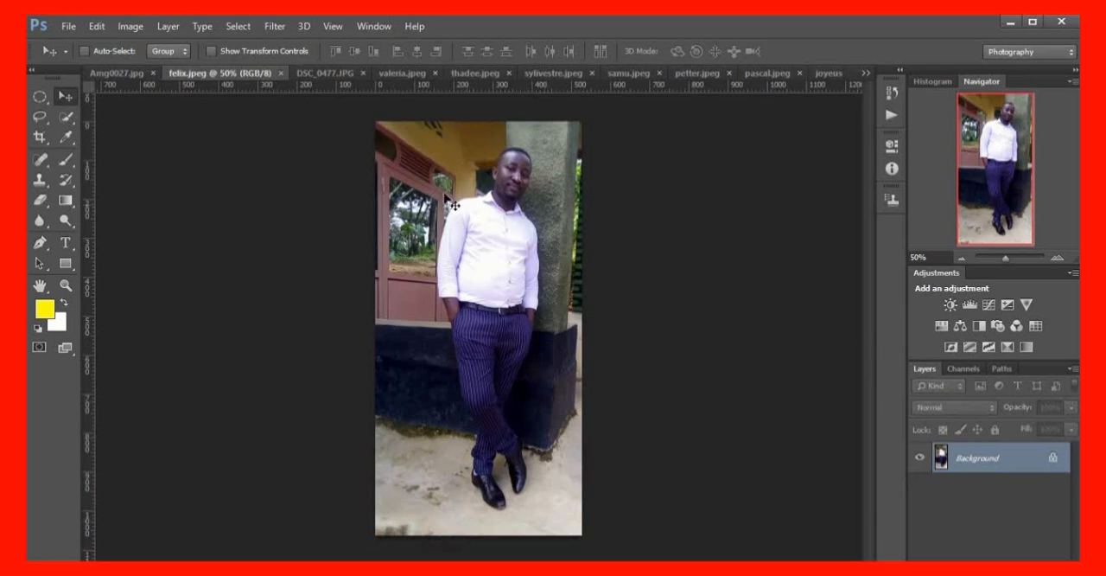
{"action": "left_click", "coordinate": [48, 108]}
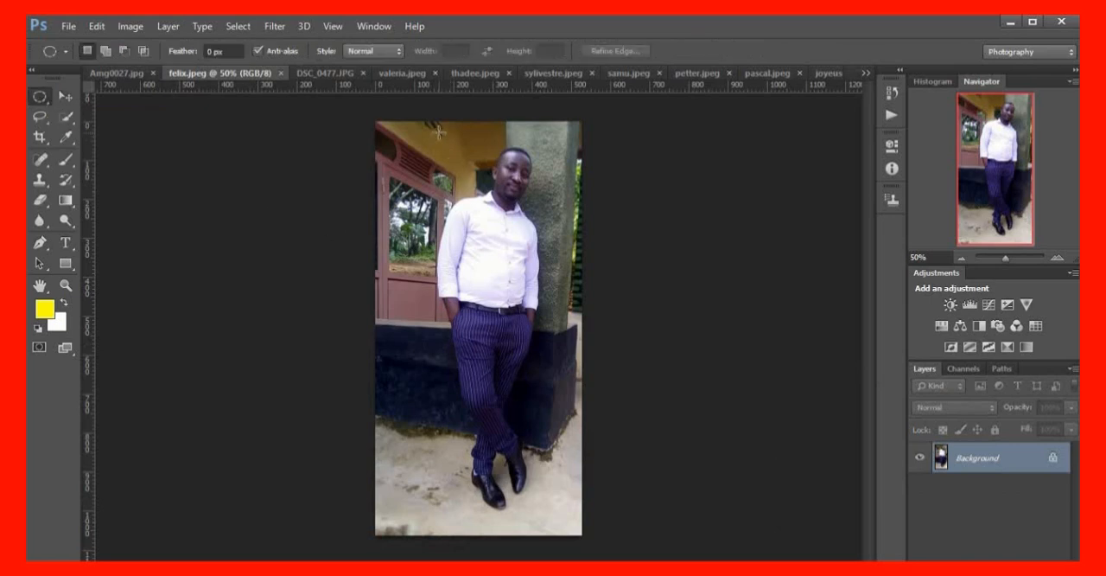
{"action": "left_click_drag", "start_coordinate": [438, 125], "coordinate": [507, 223]}
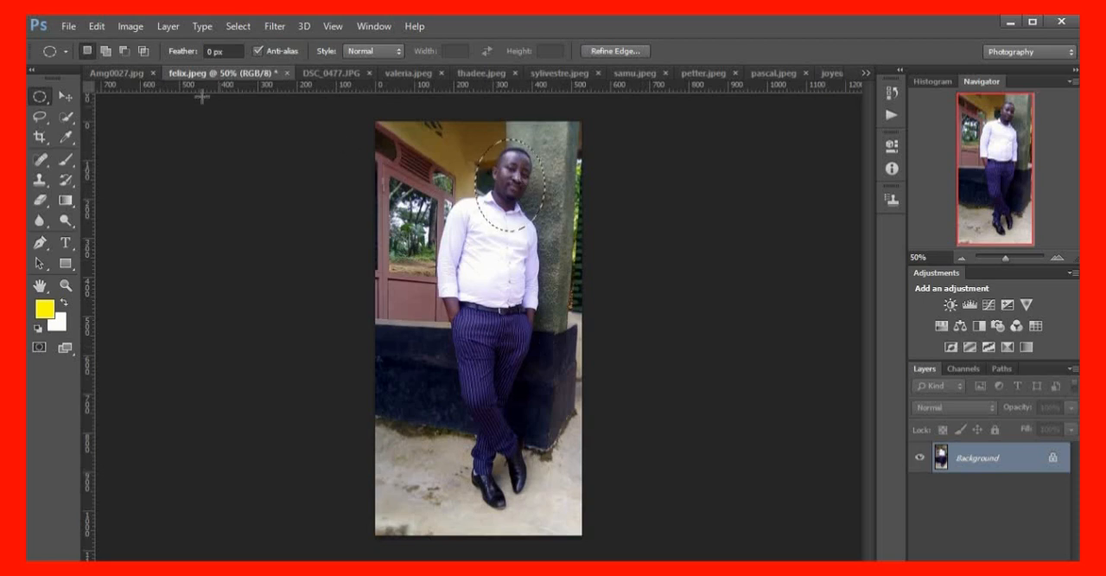
Try a 10 px yellow stroke on the oval selection around the standing man's head
{"action": "left_click", "coordinate": [99, 28]}
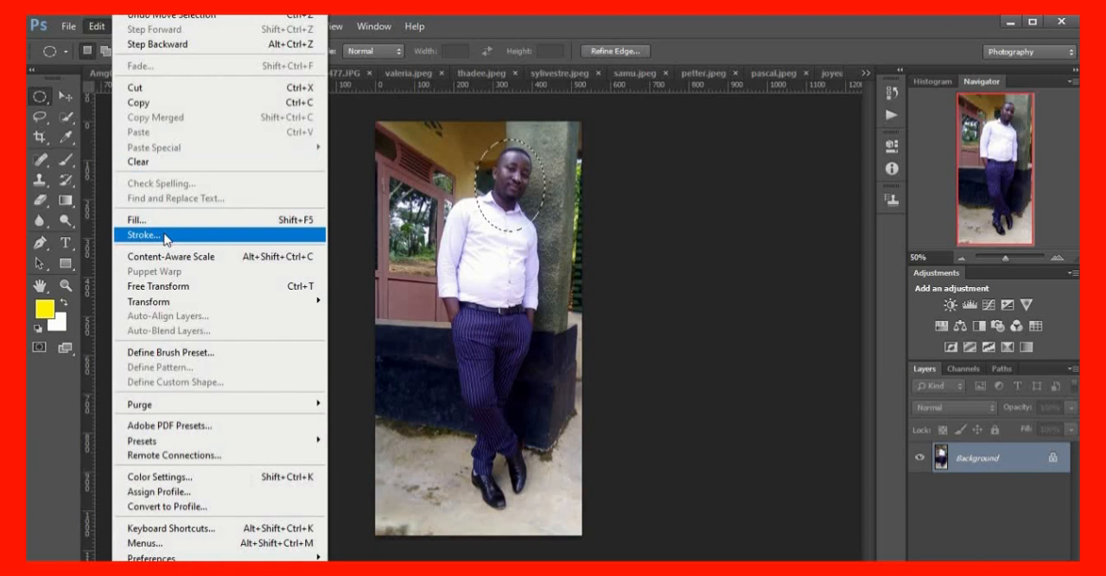
{"action": "left_click", "coordinate": [168, 239]}
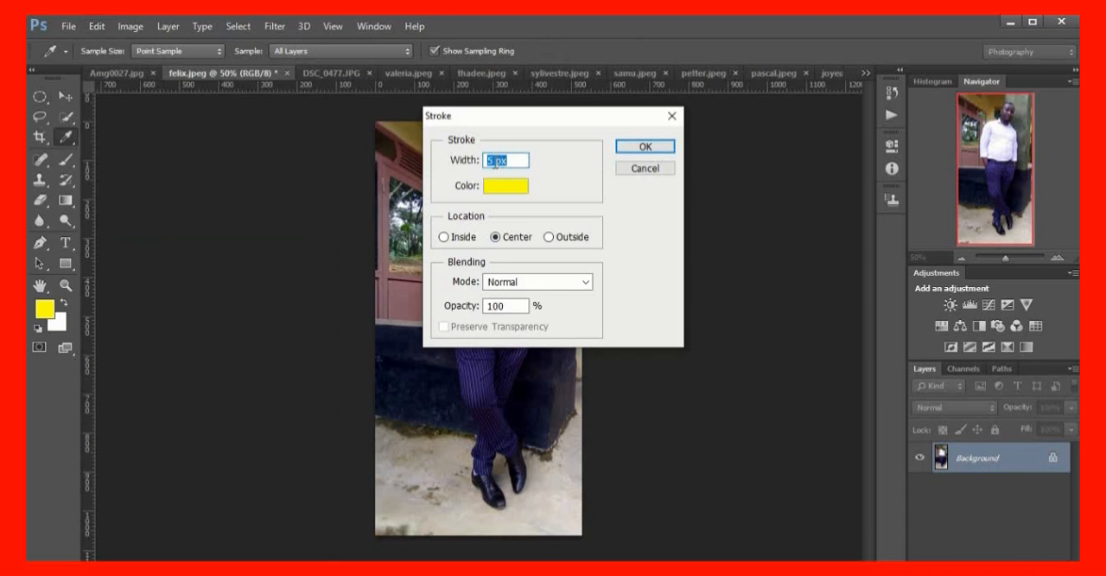
{"action": "left_click", "coordinate": [495, 162]}
{"action": "key", "text": "BackSpace"}
{"action": "type", "text": "10"}
{"action": "left_click", "coordinate": [653, 149]}
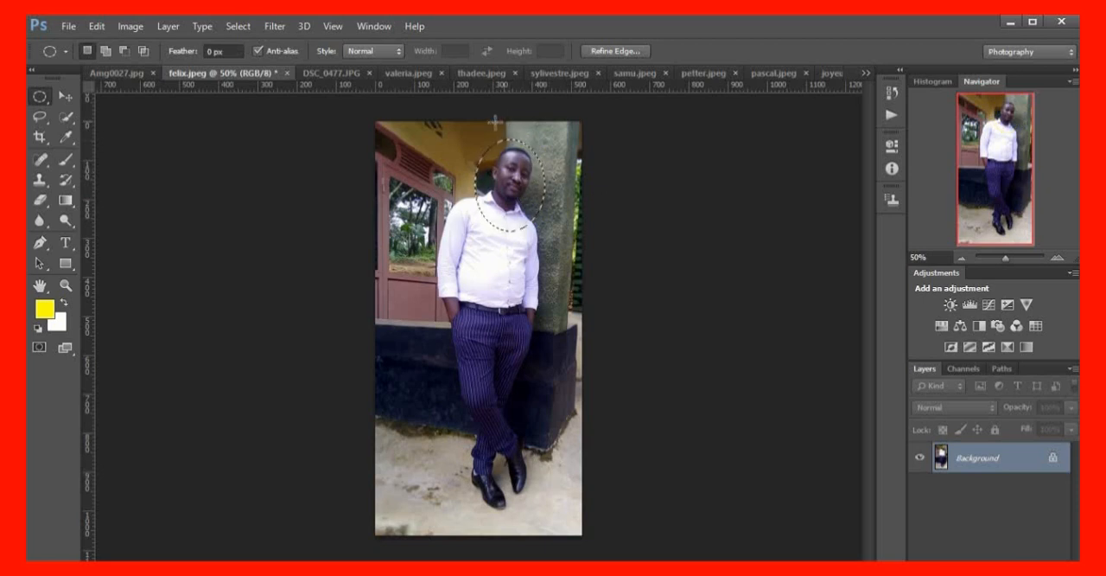
Stroke the oval selection around the standing man's head with a 5 px yellow outline
{"action": "left_click", "coordinate": [96, 26]}
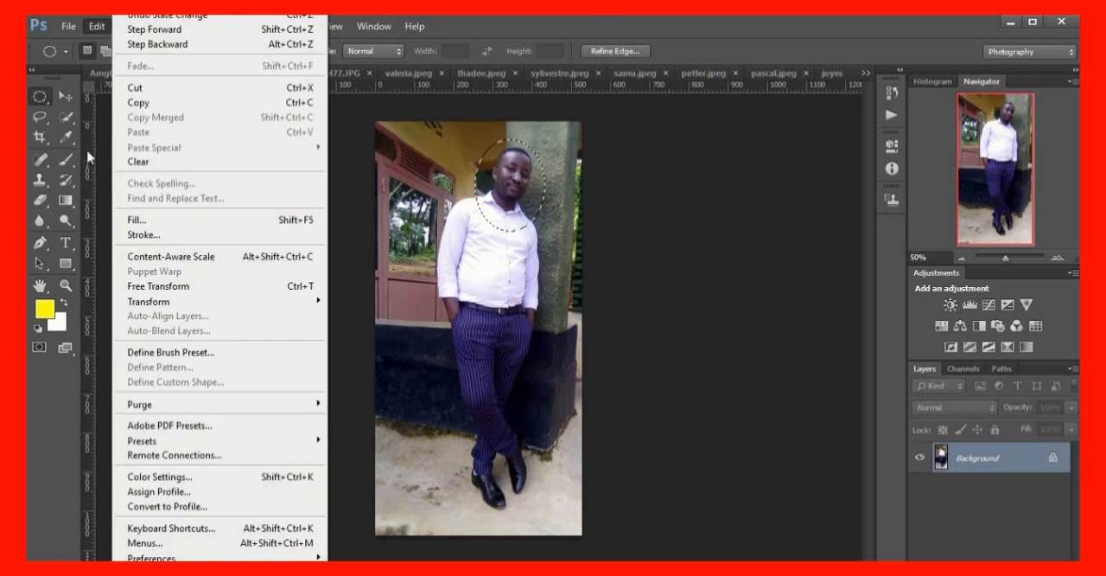
{"action": "left_click", "coordinate": [145, 235]}
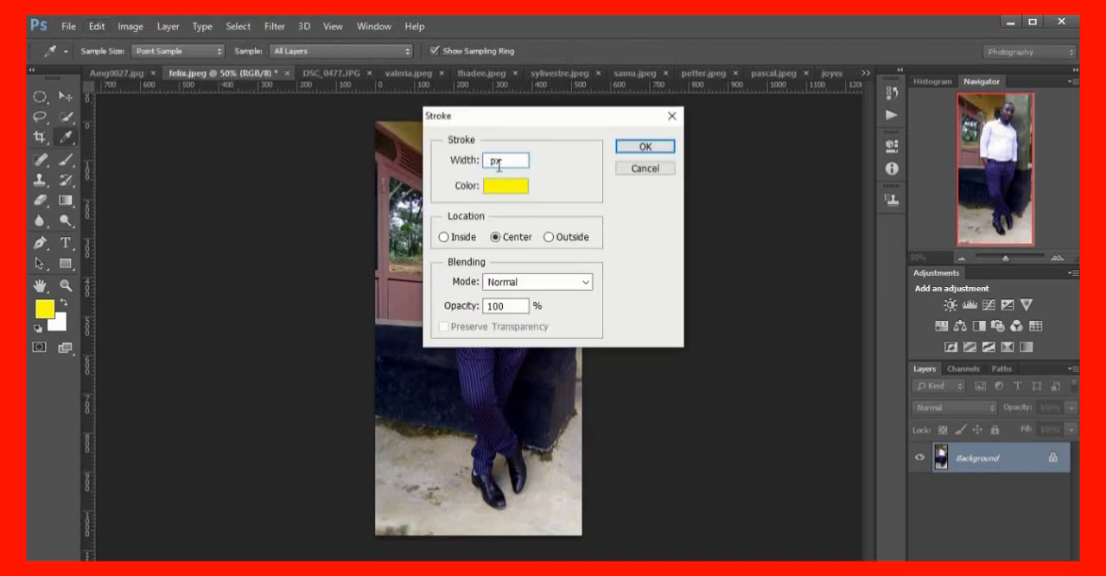
{"action": "left_click", "coordinate": [645, 147]}
{"action": "key", "text": "m"}
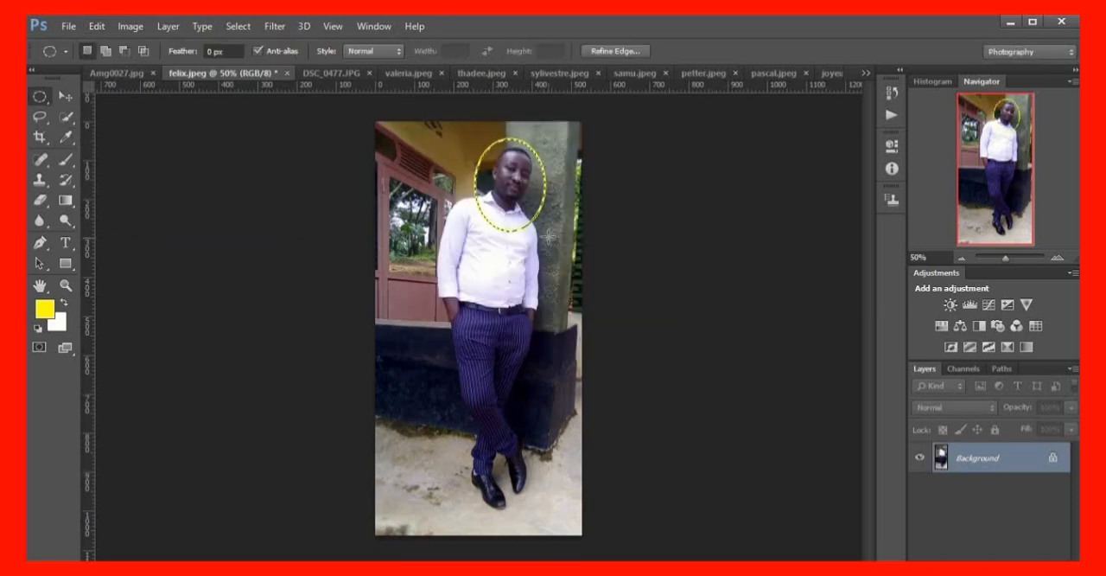
Move the yellow-outlined oval cut-out of the standing man into Amg0027 and place it directly below the first oval portrait
{"action": "scroll", "coordinate": [546, 255], "scroll_direction": "up", "scroll_amount": 2}
{"action": "scroll", "coordinate": [546, 254], "scroll_direction": "up", "scroll_amount": 5}
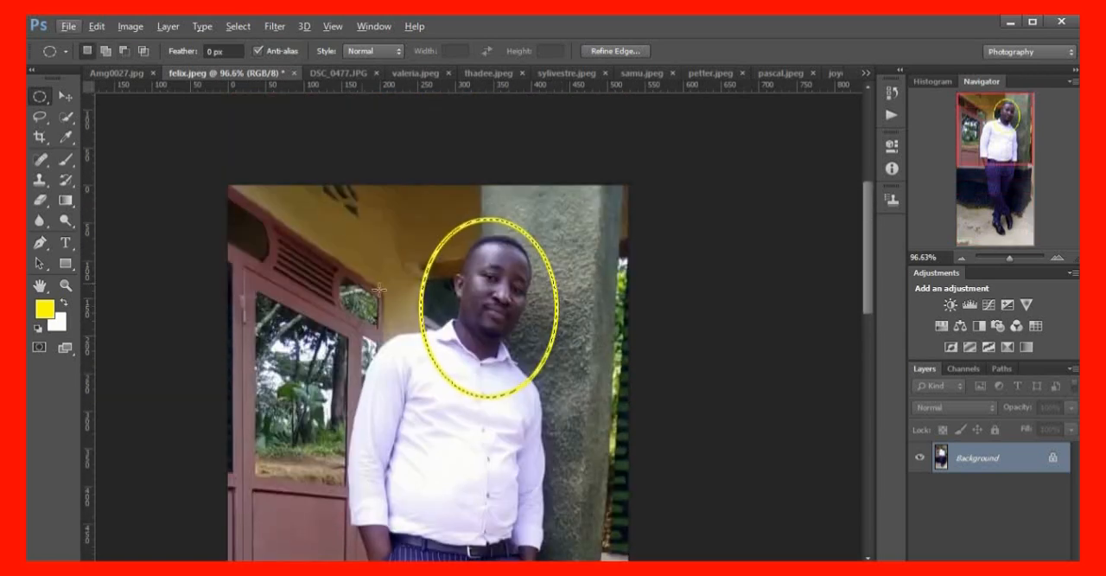
{"action": "key", "text": "Right"}
{"action": "key", "text": "Right"}
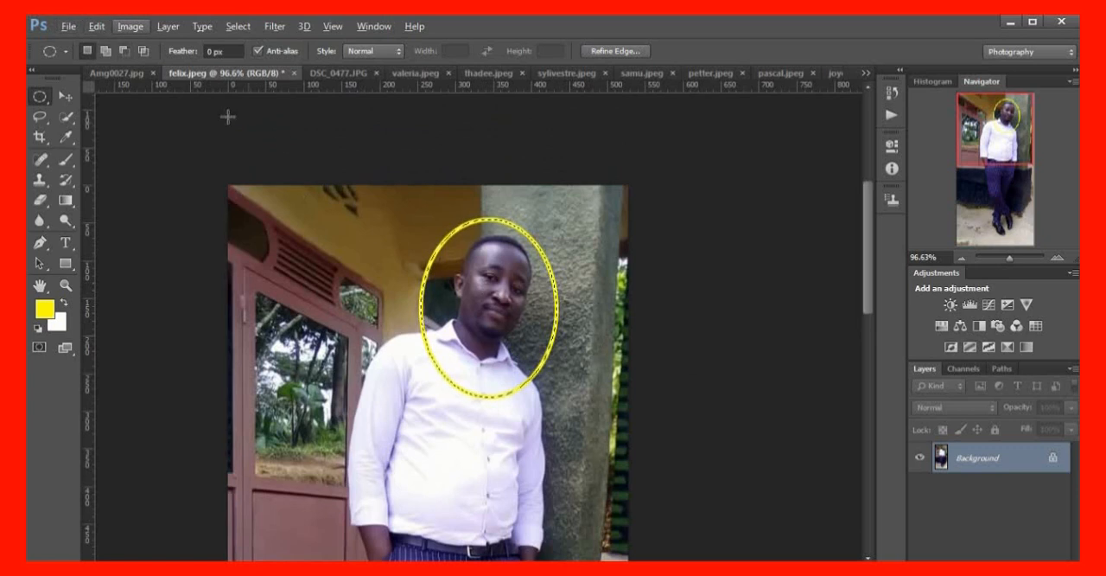
{"action": "left_click", "coordinate": [67, 98]}
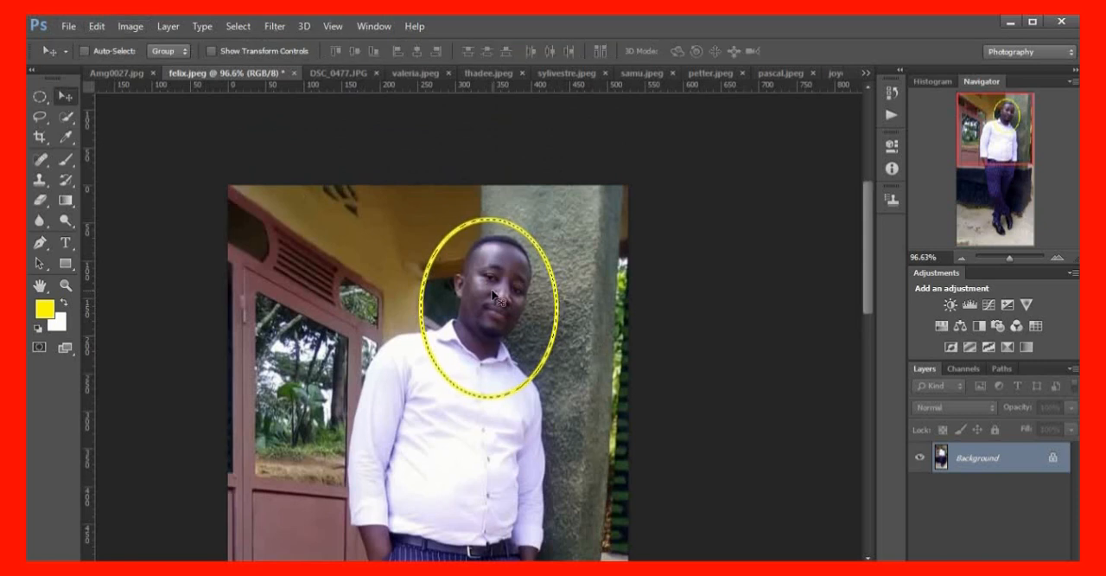
{"action": "left_click_drag", "start_coordinate": [492, 296], "coordinate": [305, 190]}
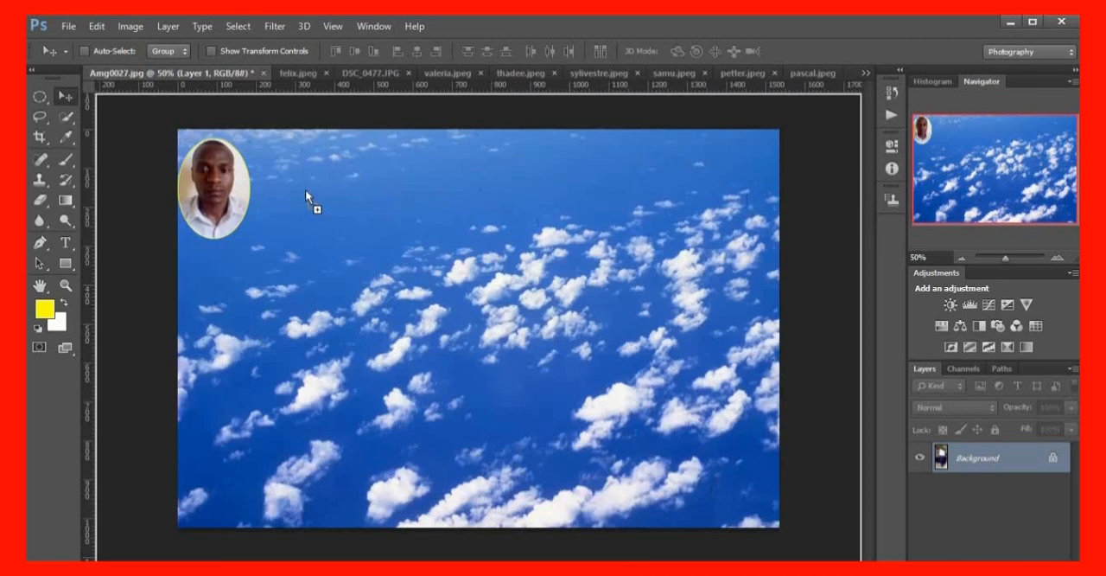
{"action": "left_click_drag", "start_coordinate": [266, 347], "coordinate": [219, 287]}
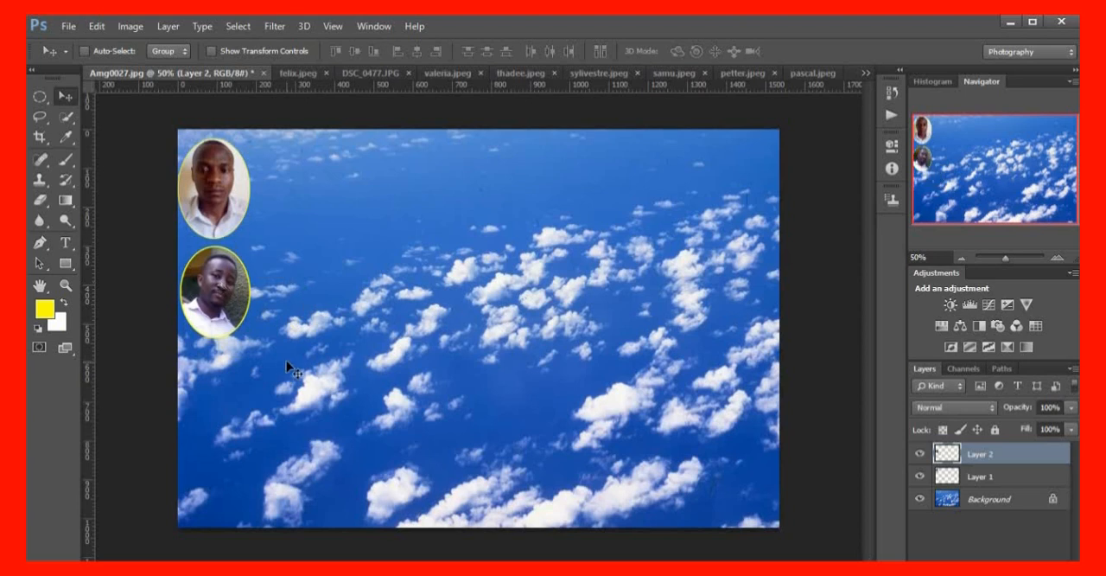
Stretch the lower oval portrait vertically to 106.75% height, keeping its width at 100%
{"action": "key", "text": "ctrl+t"}
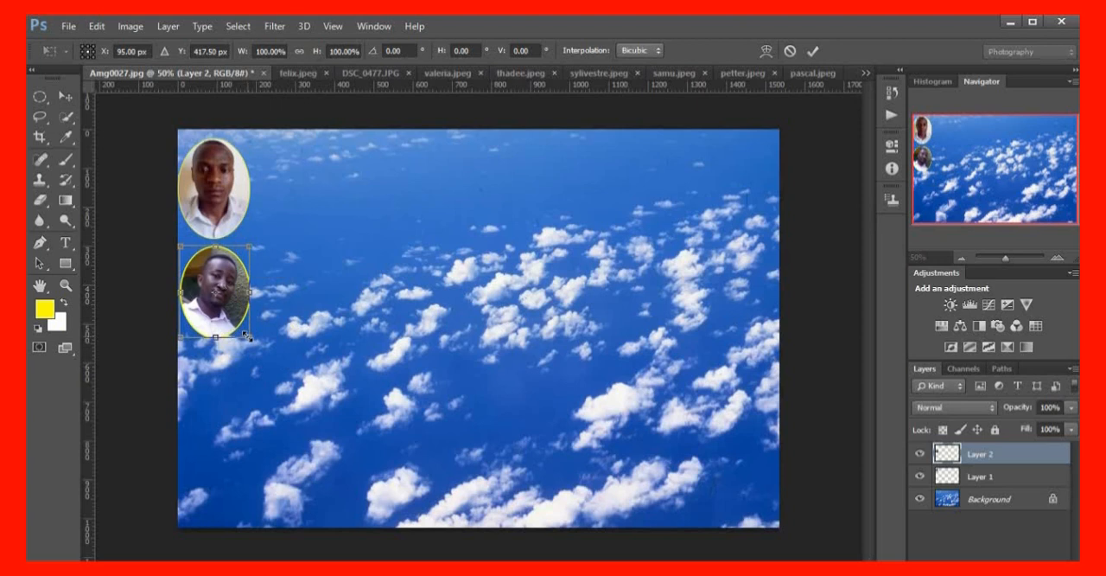
{"action": "left_click_drag", "start_coordinate": [249, 338], "coordinate": [251, 343]}
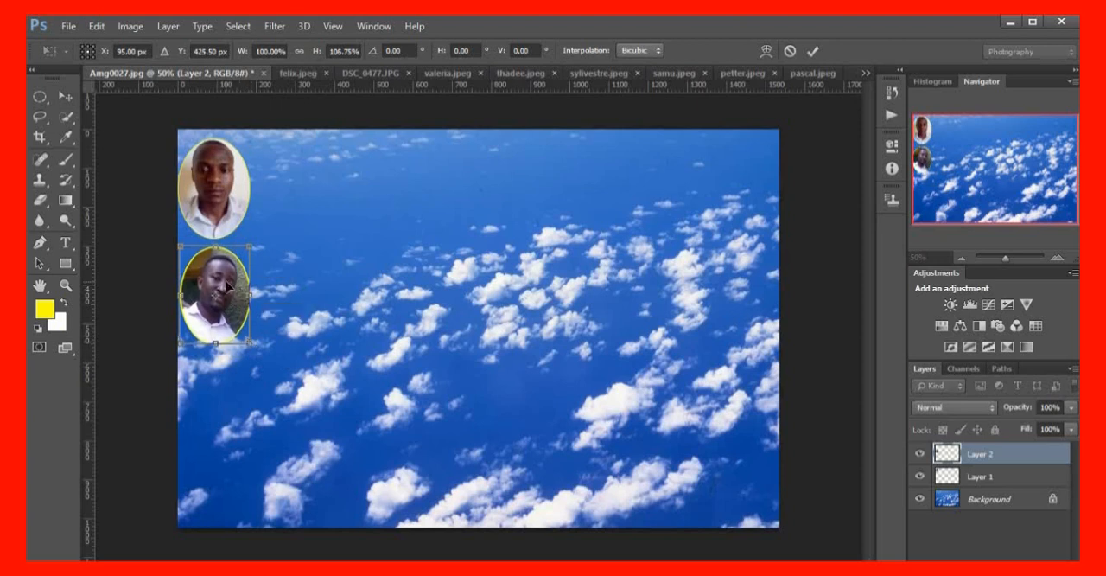
{"action": "key", "text": "Return"}
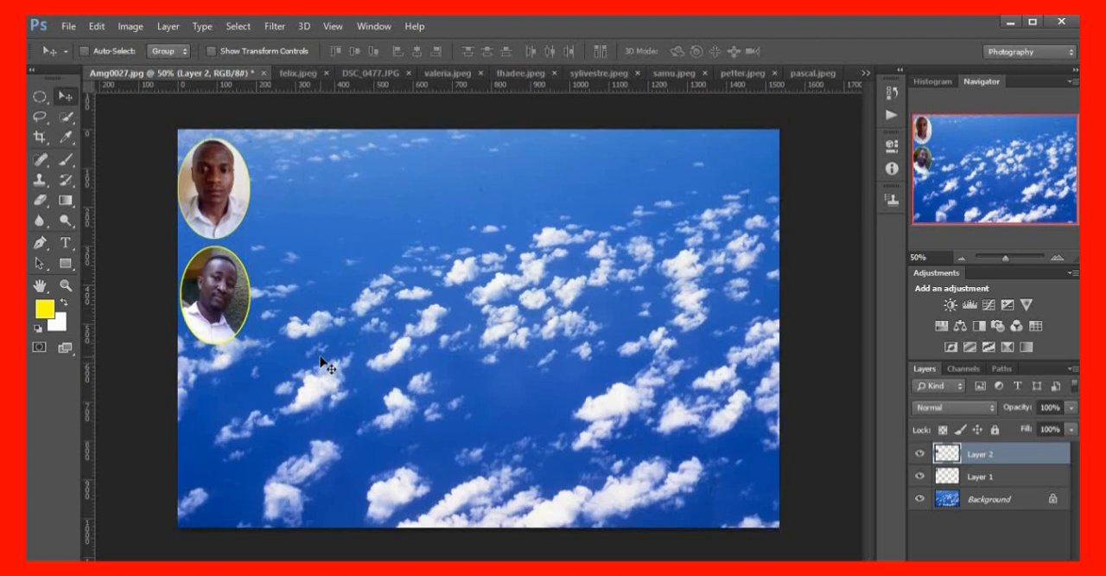
Brighten the lower oval portrait with Curves, raising the RGB curve from input 124 to output 156
{"action": "scroll", "coordinate": [420, 383], "scroll_direction": "up", "scroll_amount": 2}
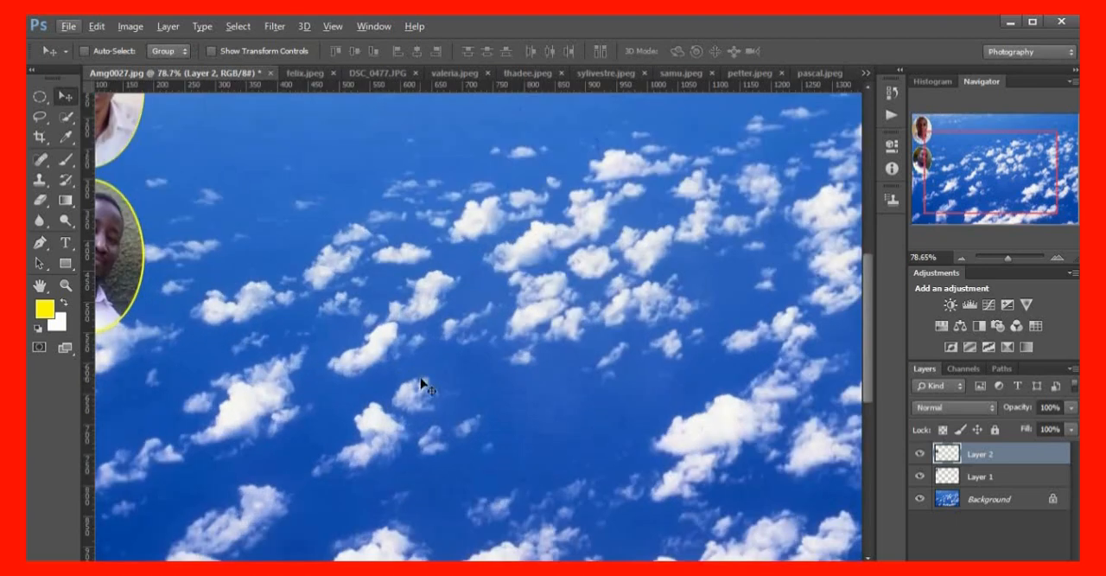
{"action": "scroll", "coordinate": [541, 453], "scroll_direction": "left", "scroll_amount": 3}
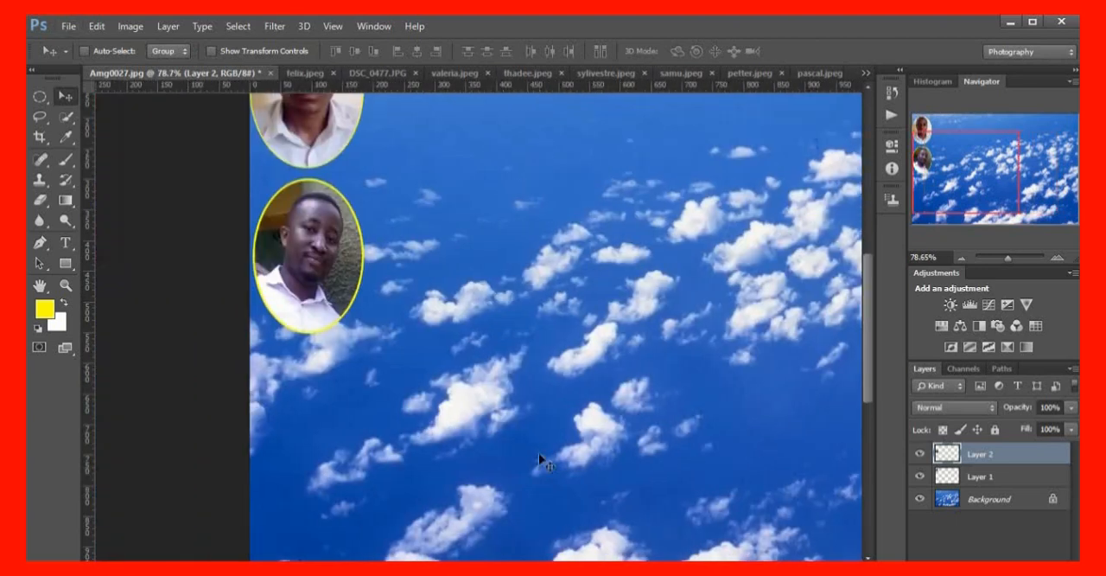
{"action": "scroll", "coordinate": [542, 443], "scroll_direction": "up", "scroll_amount": 2}
{"action": "scroll", "coordinate": [549, 450], "scroll_direction": "up", "scroll_amount": 1}
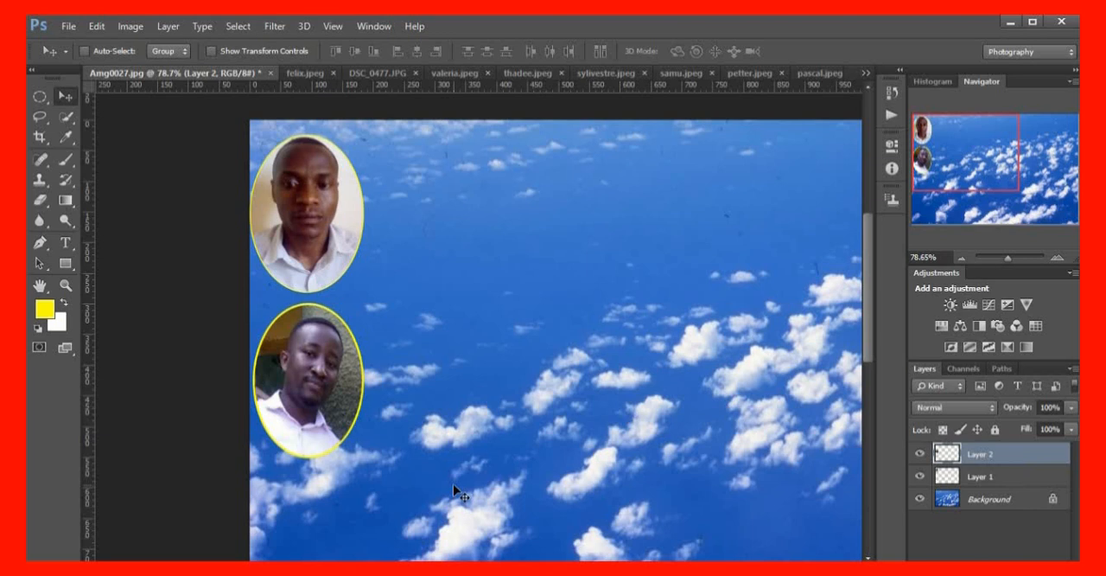
{"action": "key", "text": "ctrl+m"}
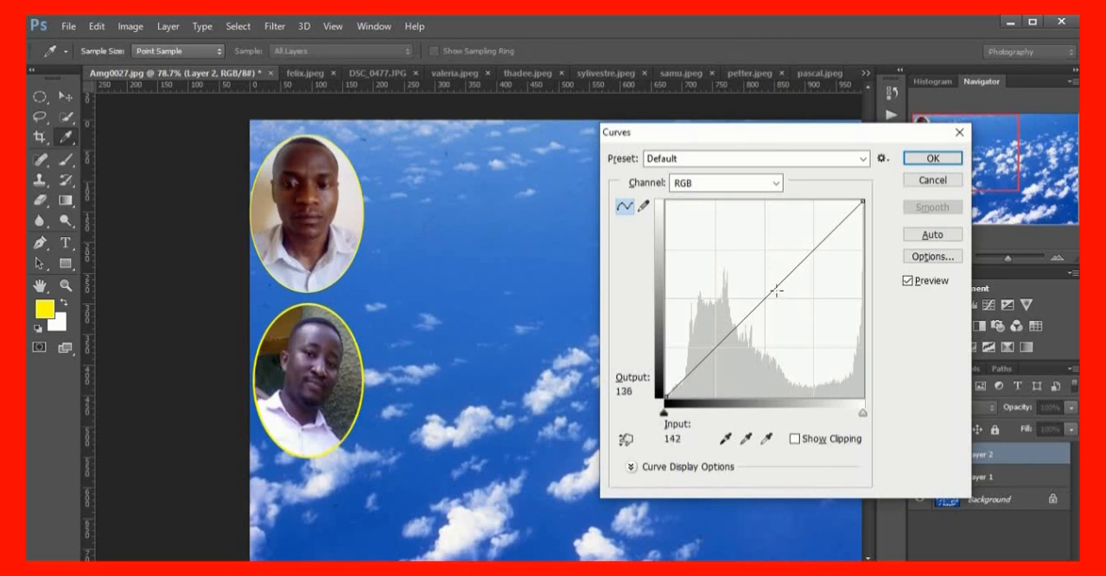
{"action": "left_click_drag", "start_coordinate": [774, 288], "coordinate": [761, 277]}
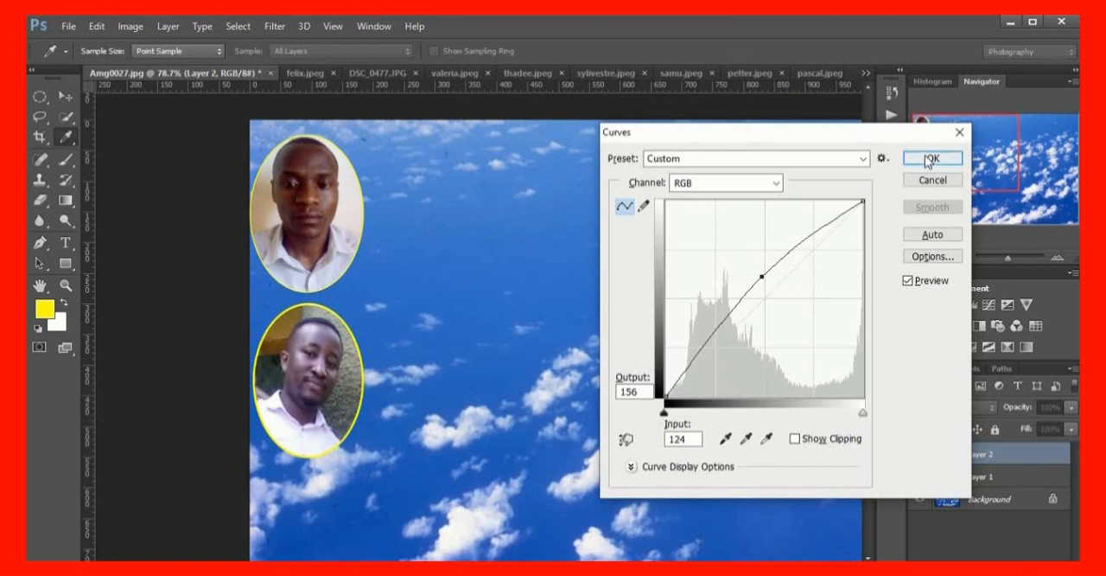
Warm the lower oval portrait by raising the Red channel curve from input 122 to output 151, and apply the curves
{"action": "left_click", "coordinate": [777, 184]}
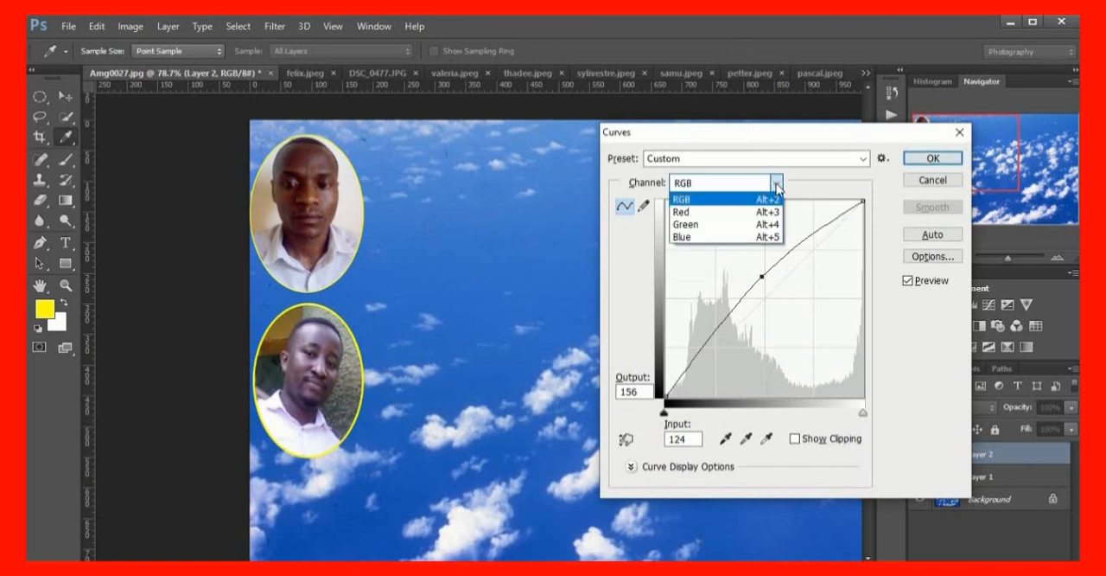
{"action": "left_click", "coordinate": [712, 212]}
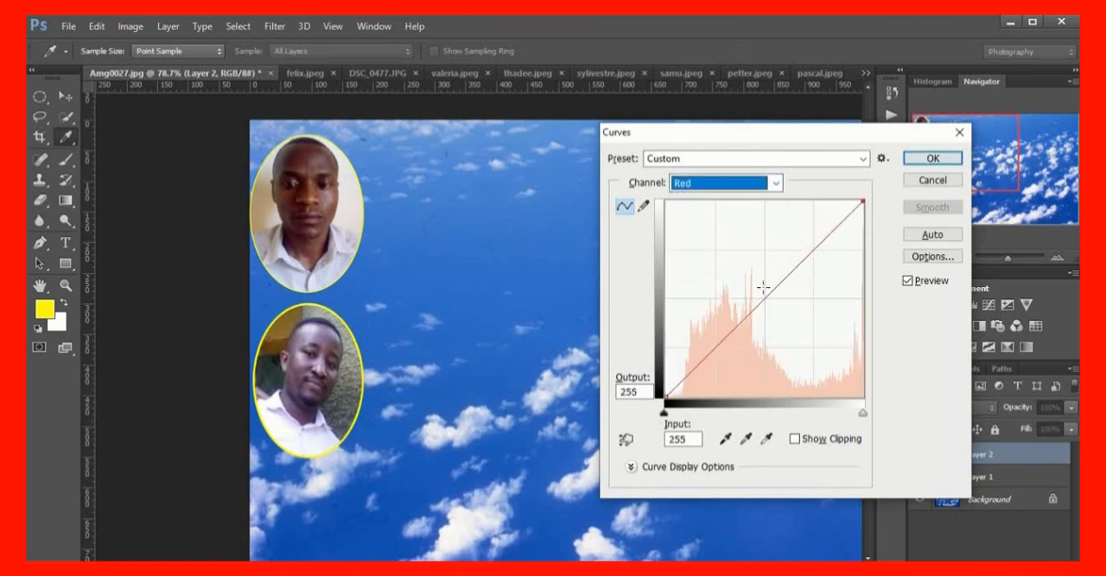
{"action": "left_click_drag", "start_coordinate": [772, 295], "coordinate": [760, 279]}
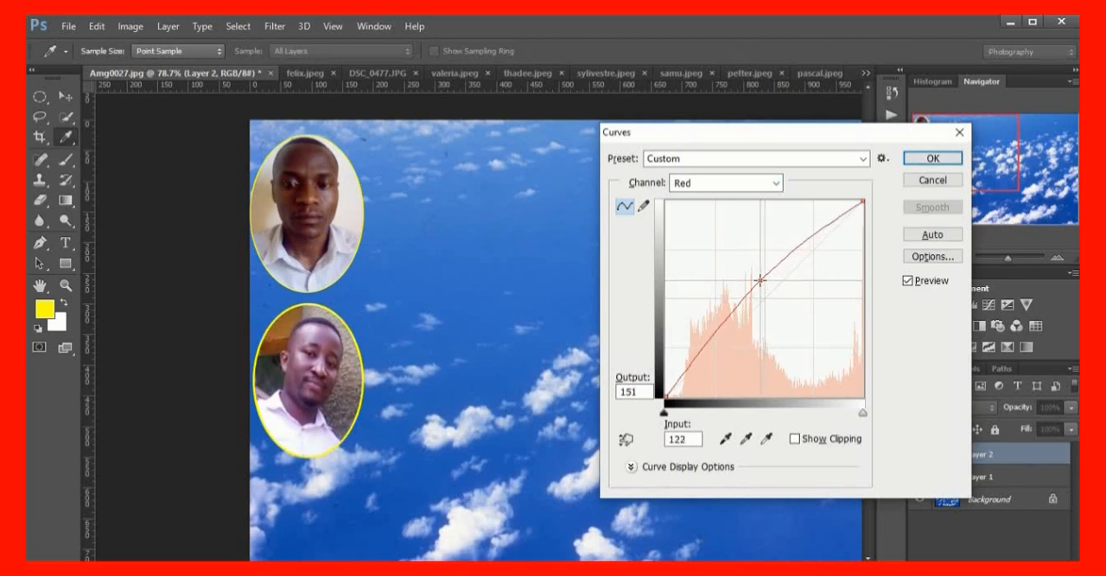
{"action": "left_click", "coordinate": [931, 161]}
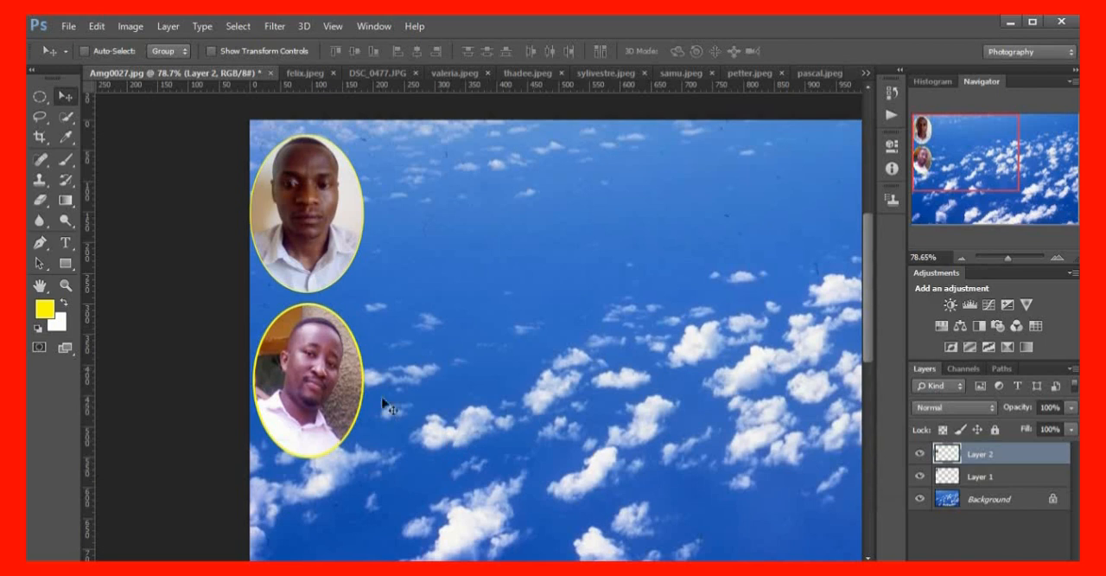
Reduce noise in the lower oval portrait with the Imagenomic Noiseware Professional filter at its Default settings, checking the face in the preview
{"action": "scroll", "coordinate": [368, 393], "scroll_direction": "up", "scroll_amount": 2}
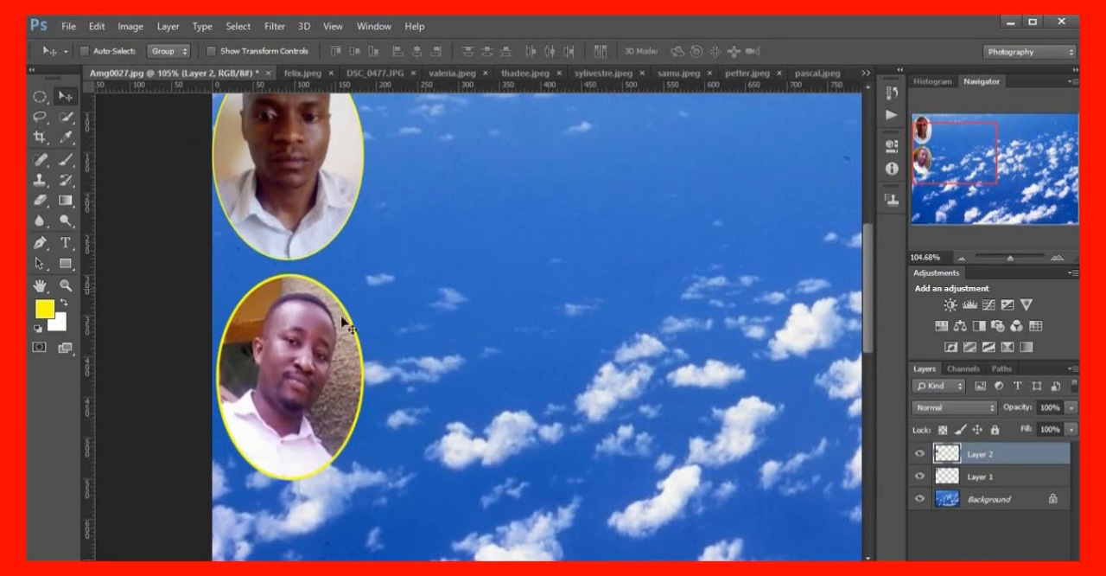
{"action": "scroll", "coordinate": [316, 411], "scroll_direction": "up", "scroll_amount": 1}
{"action": "scroll", "coordinate": [317, 412], "scroll_direction": "up", "scroll_amount": 1}
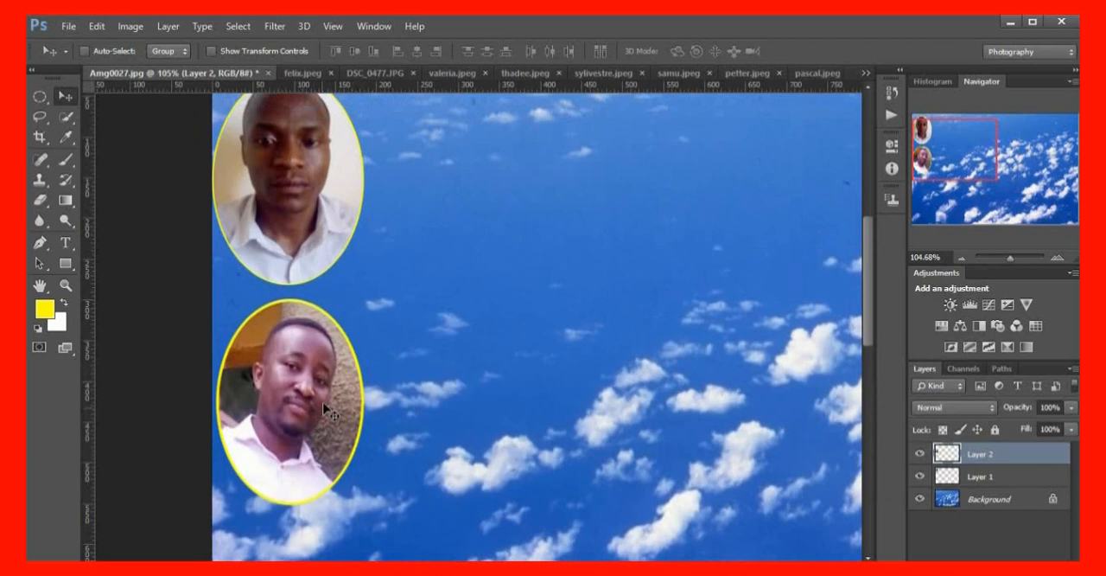
{"action": "scroll", "coordinate": [321, 394], "scroll_direction": "down", "scroll_amount": 1}
{"action": "scroll", "coordinate": [320, 389], "scroll_direction": "up", "scroll_amount": 2}
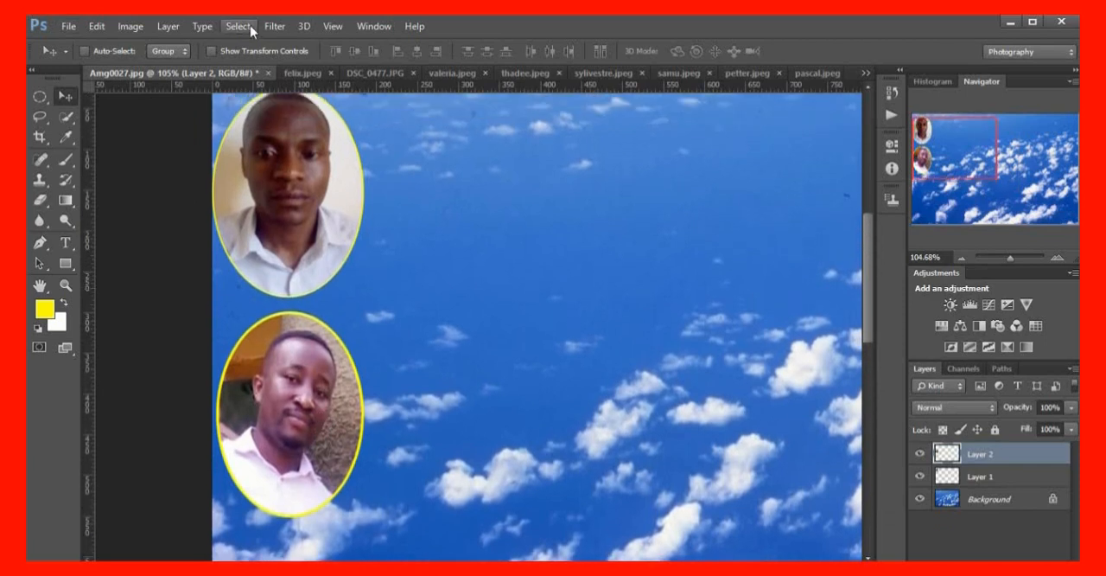
{"action": "left_click", "coordinate": [275, 26]}
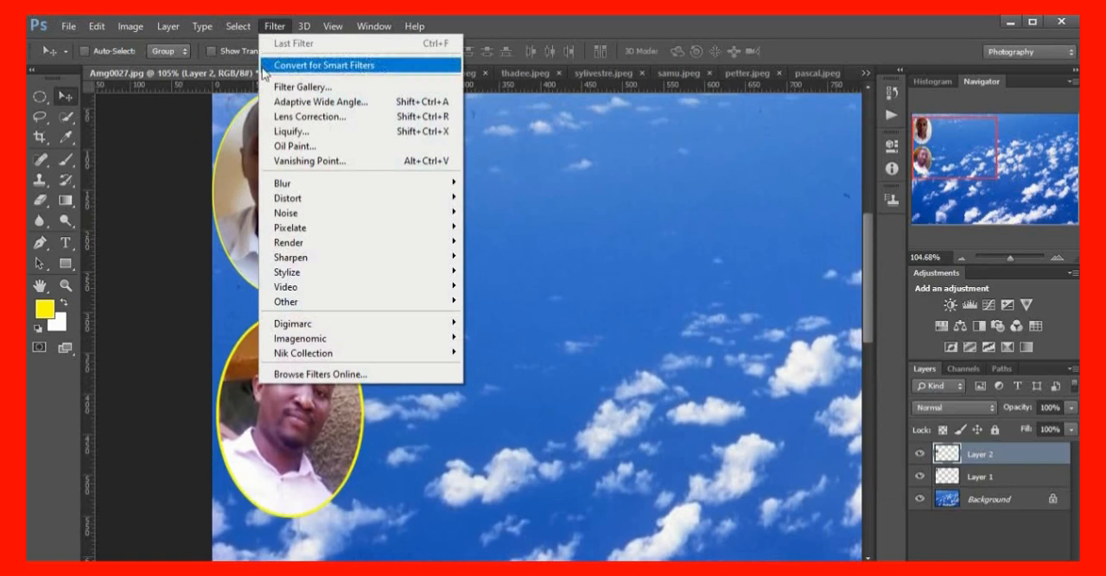
{"action": "mouse_move", "coordinate": [299, 343]}
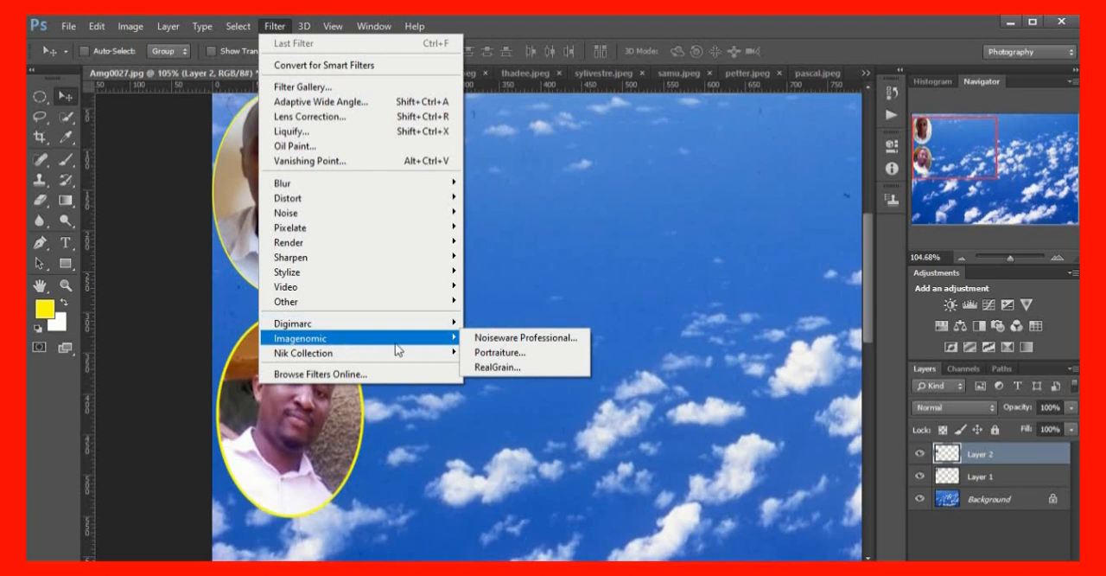
{"action": "left_click", "coordinate": [539, 342]}
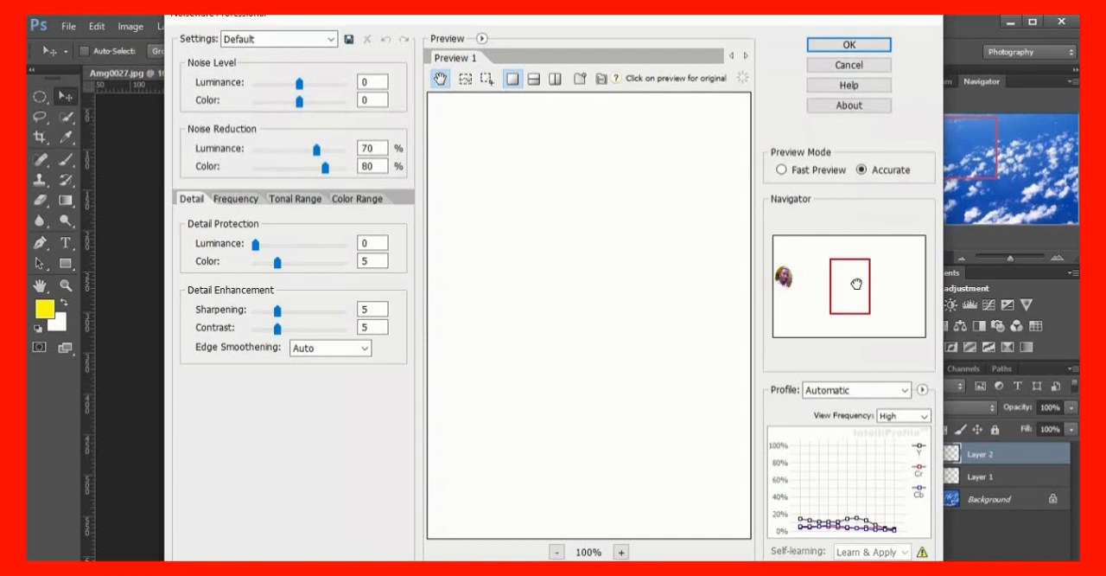
{"action": "left_click_drag", "start_coordinate": [855, 283], "coordinate": [784, 277]}
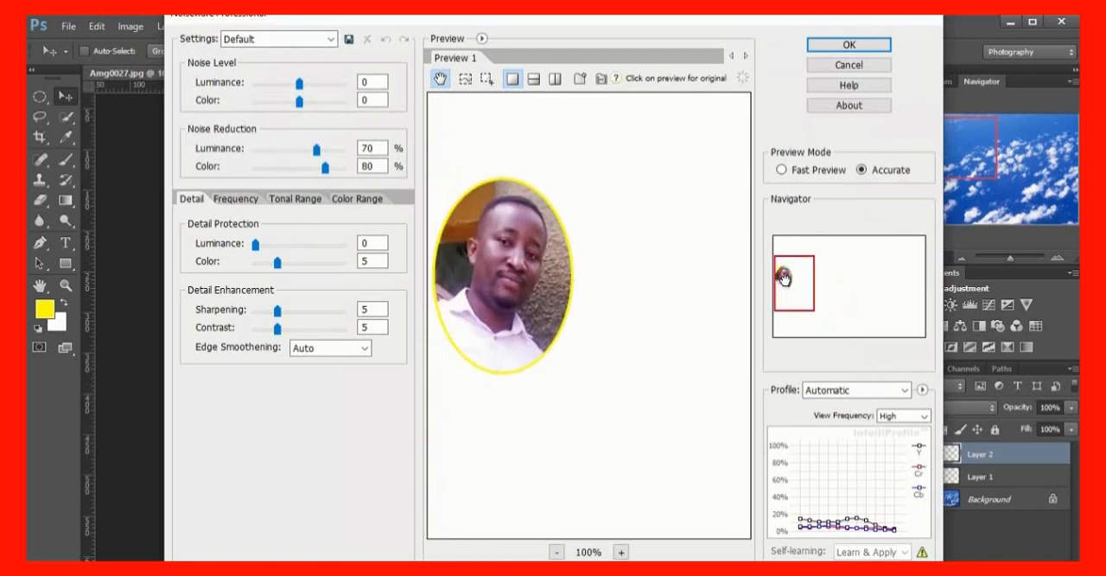
{"action": "scroll", "coordinate": [504, 297], "scroll_direction": "up", "scroll_amount": 2}
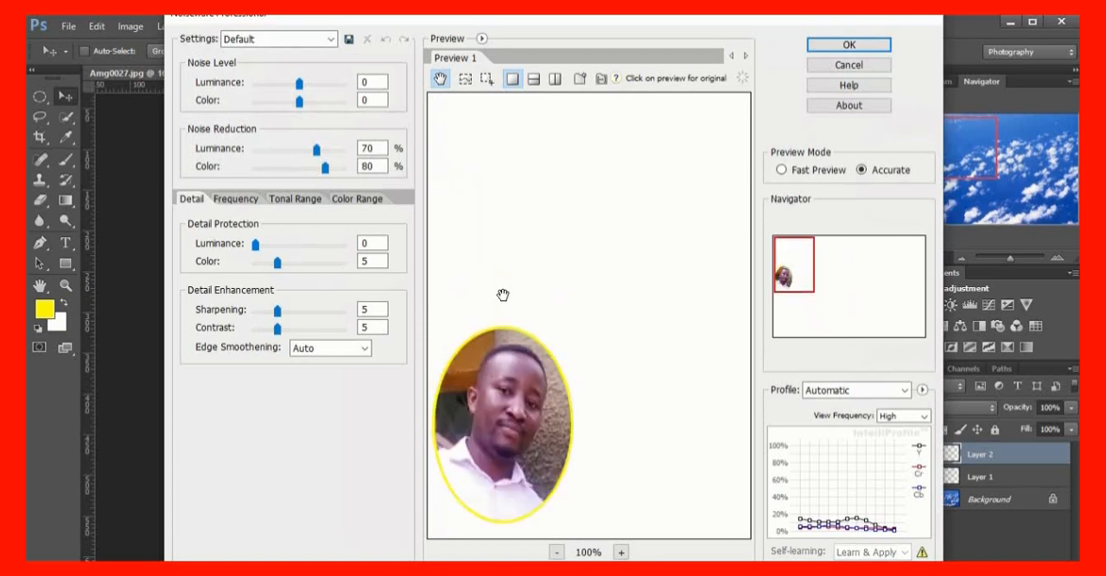
{"action": "scroll", "coordinate": [507, 300], "scroll_direction": "down", "scroll_amount": 2}
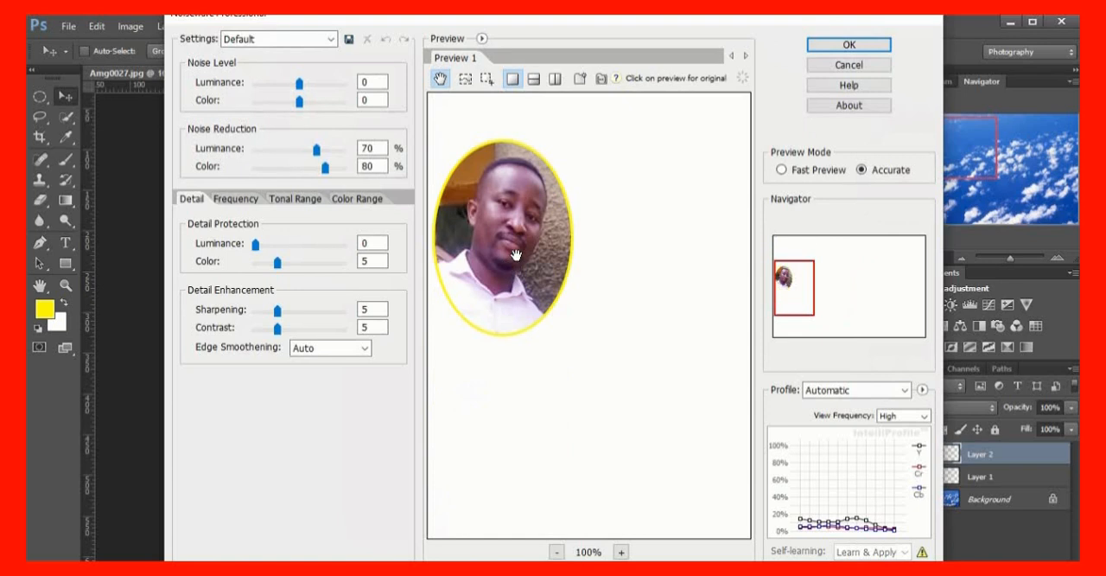
{"action": "scroll", "coordinate": [517, 255], "scroll_direction": "up", "scroll_amount": 1}
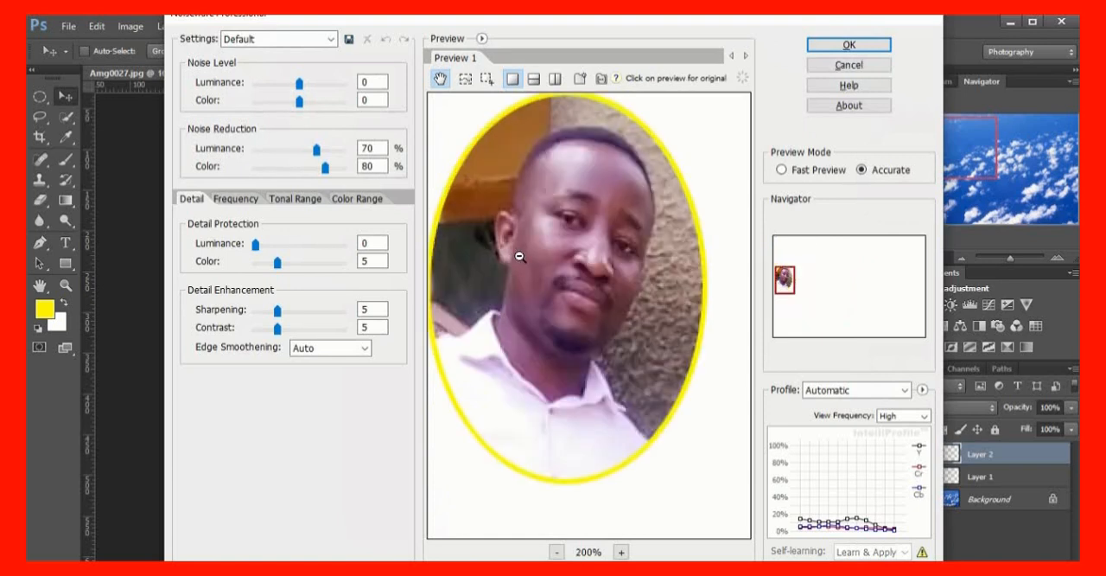
{"action": "scroll", "coordinate": [519, 255], "scroll_direction": "down", "scroll_amount": 1}
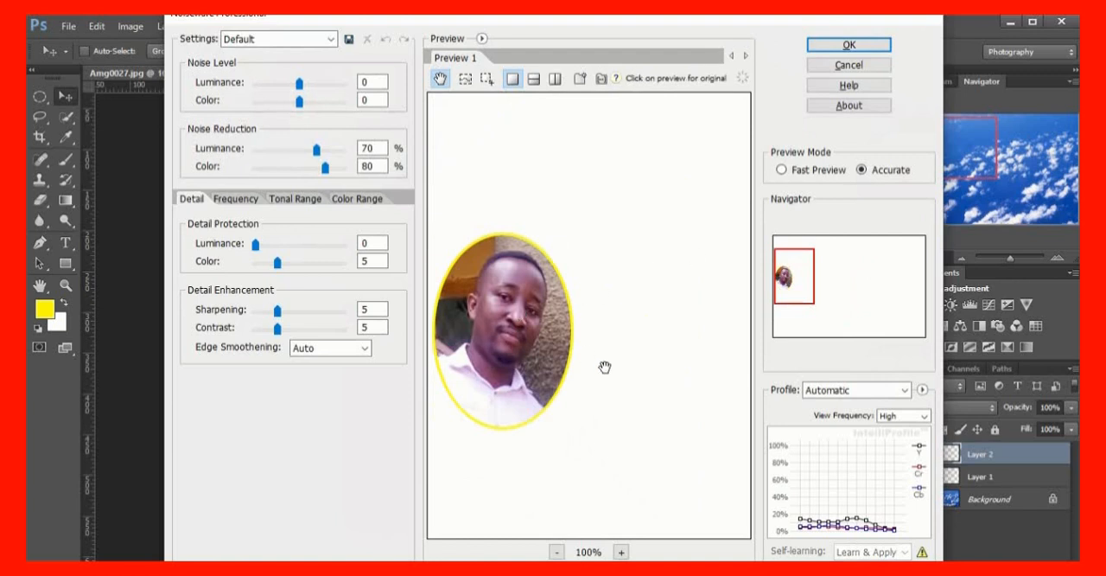
{"action": "left_click", "coordinate": [838, 47]}
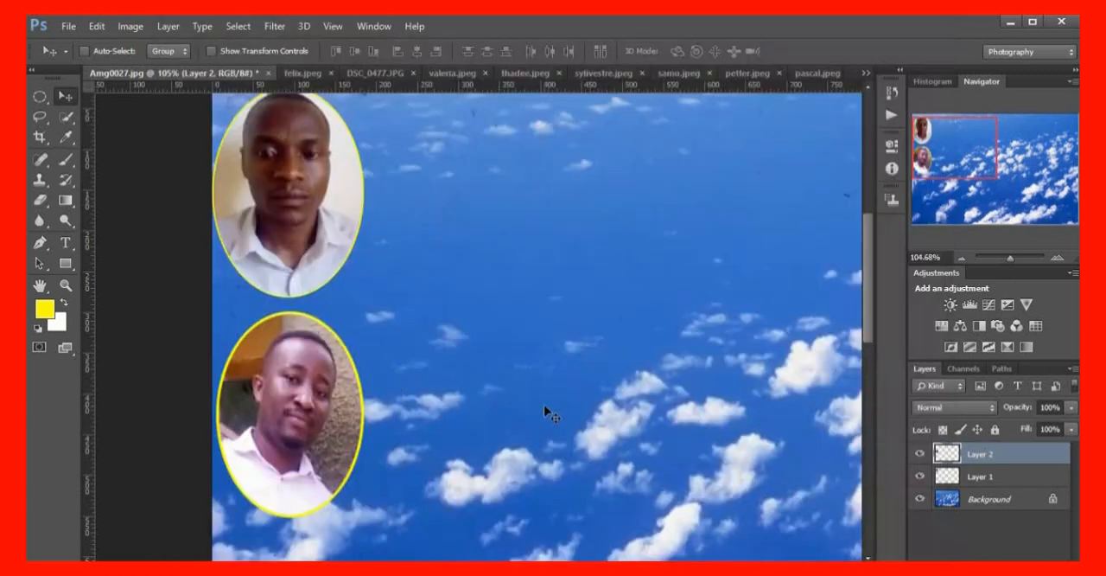
Brighten the upper oval portrait on Layer 1 with Curves, raising the RGB curve from input 124 to output 158
{"action": "scroll", "coordinate": [333, 210], "scroll_direction": "up", "scroll_amount": 1}
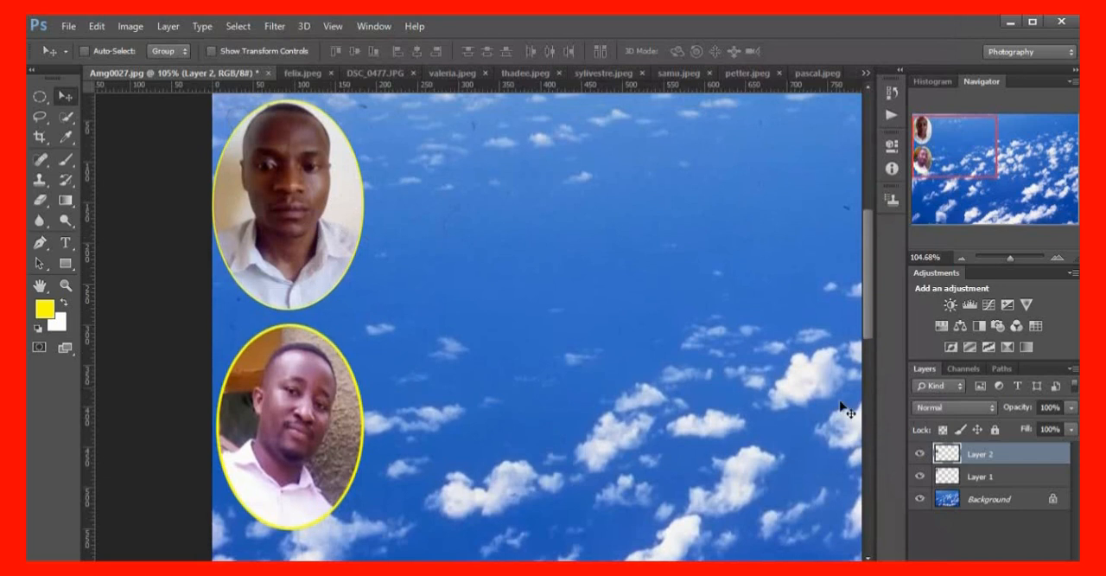
{"action": "left_click", "coordinate": [956, 484]}
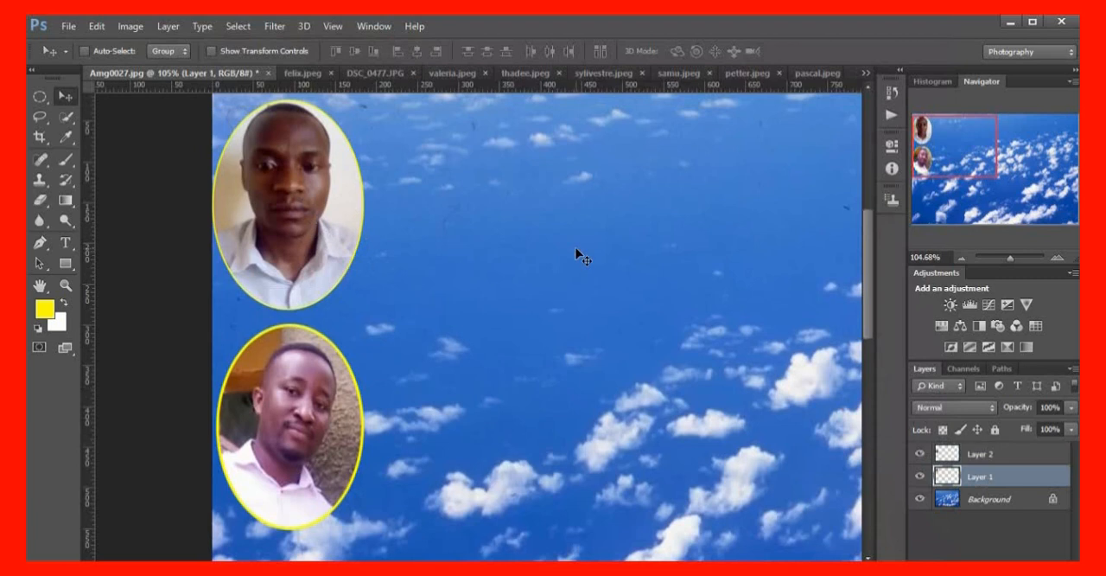
{"action": "key", "text": "ctrl+m"}
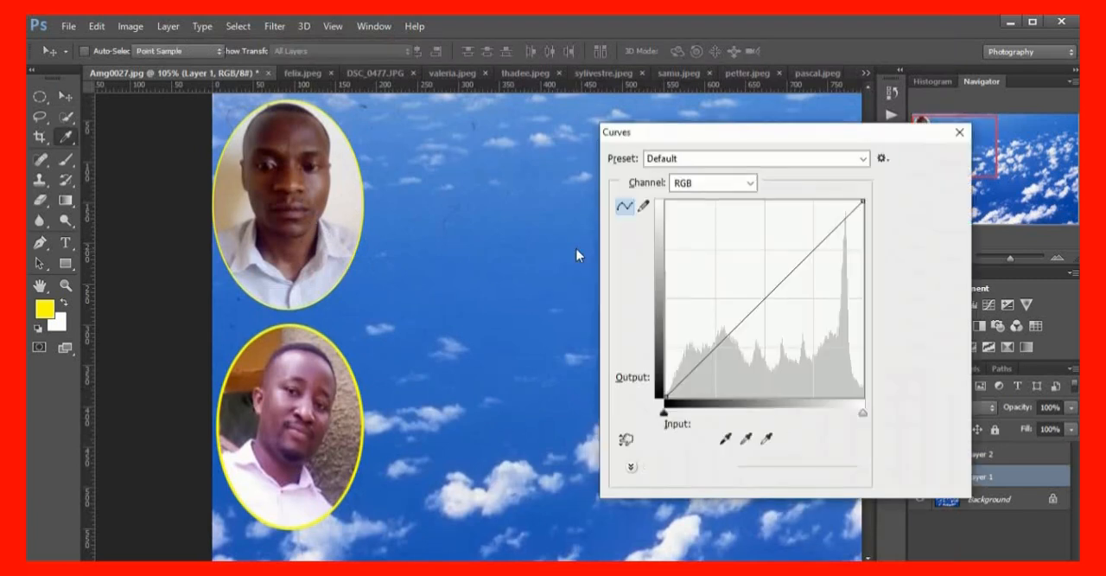
{"action": "left_click", "coordinate": [958, 134]}
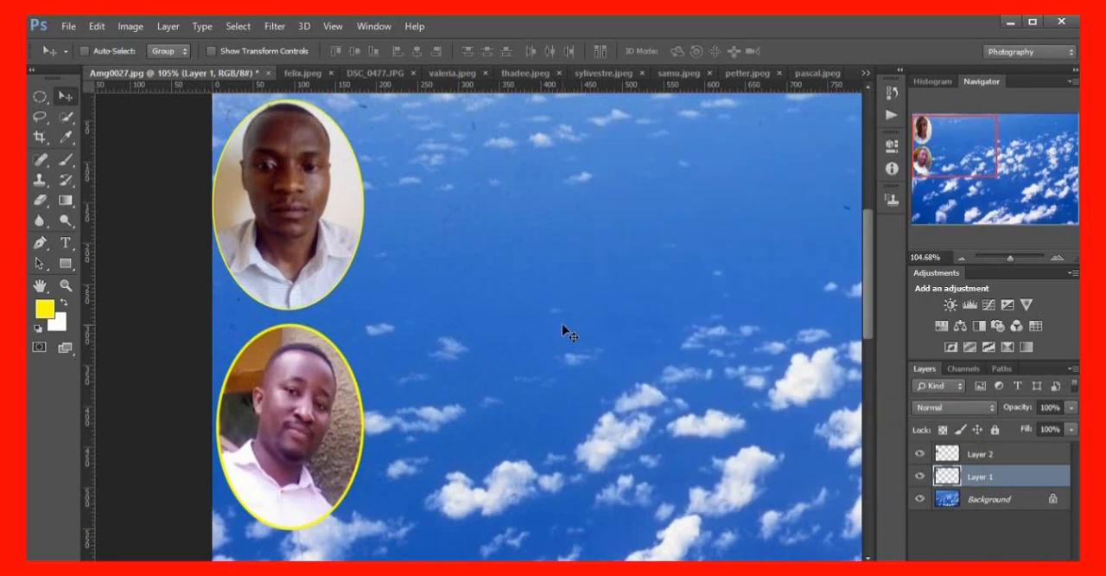
{"action": "key", "text": "ctrl+m"}
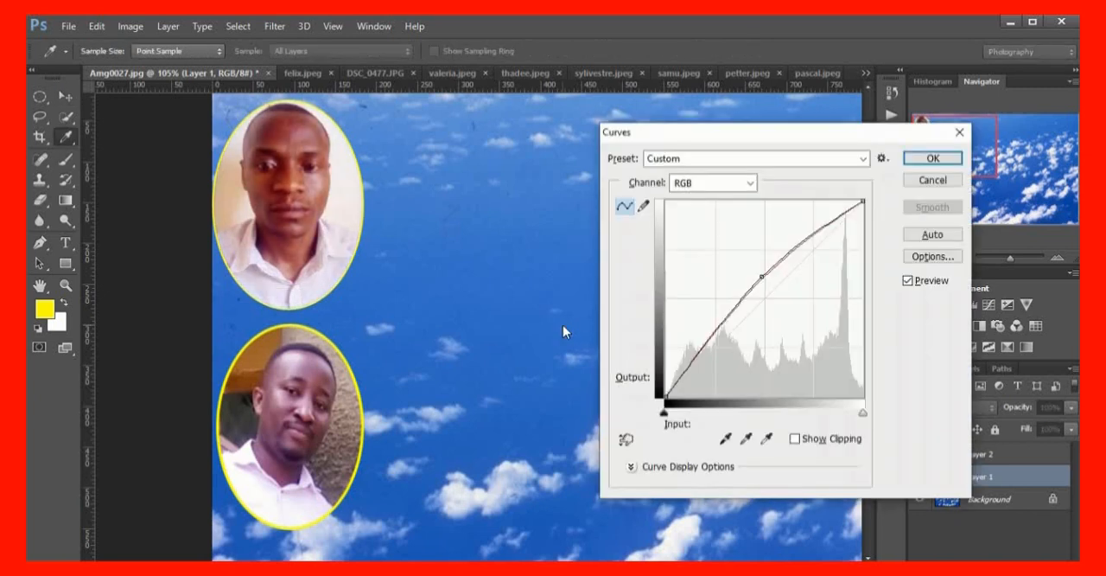
{"action": "left_click", "coordinate": [760, 277]}
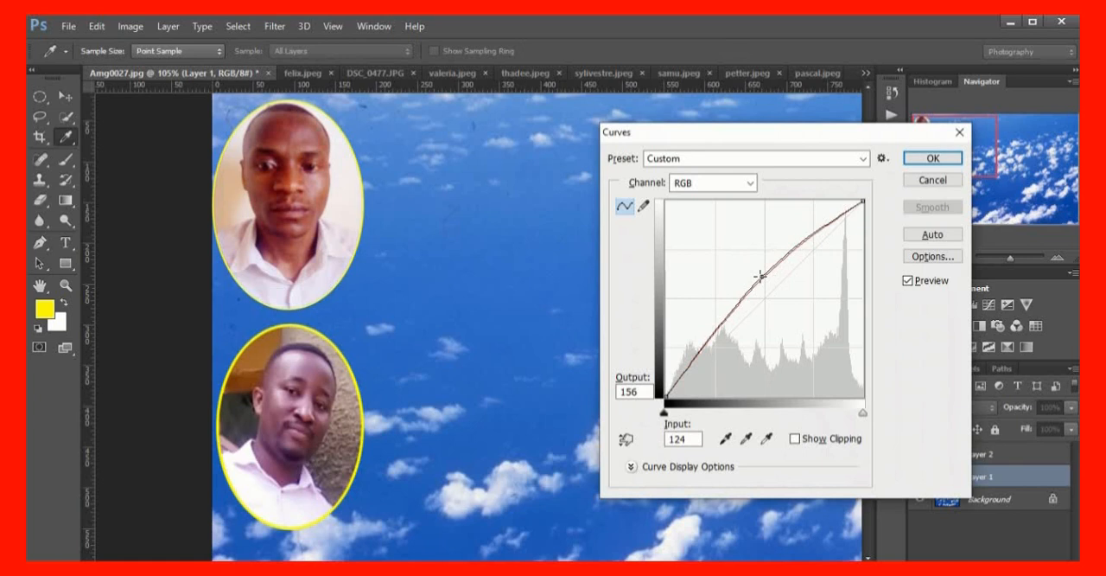
{"action": "left_click_drag", "start_coordinate": [760, 275], "coordinate": [761, 273]}
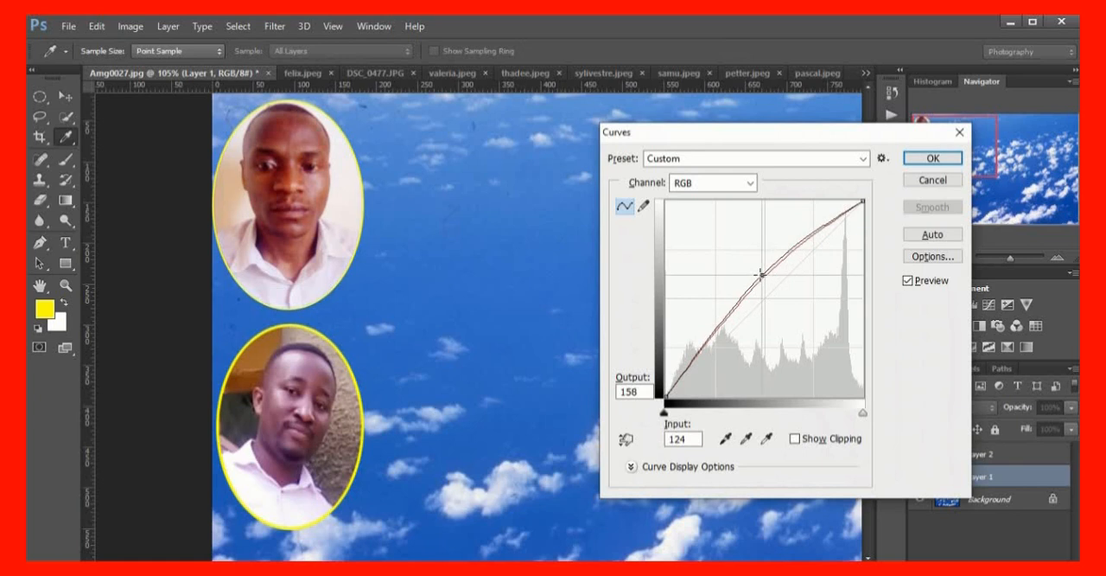
{"action": "left_click", "coordinate": [933, 158]}
{"action": "key", "text": "v"}
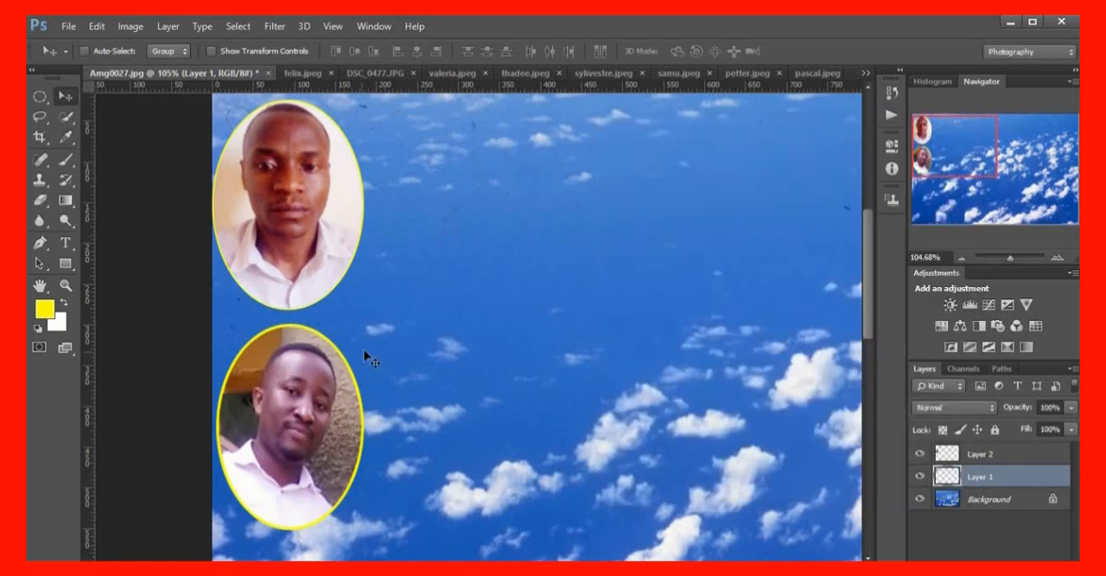
Reduce noise in the upper oval portrait with the Imagenomic Noiseware Professional filter at its Default settings, checking the face in the preview
{"action": "left_click", "coordinate": [278, 28]}
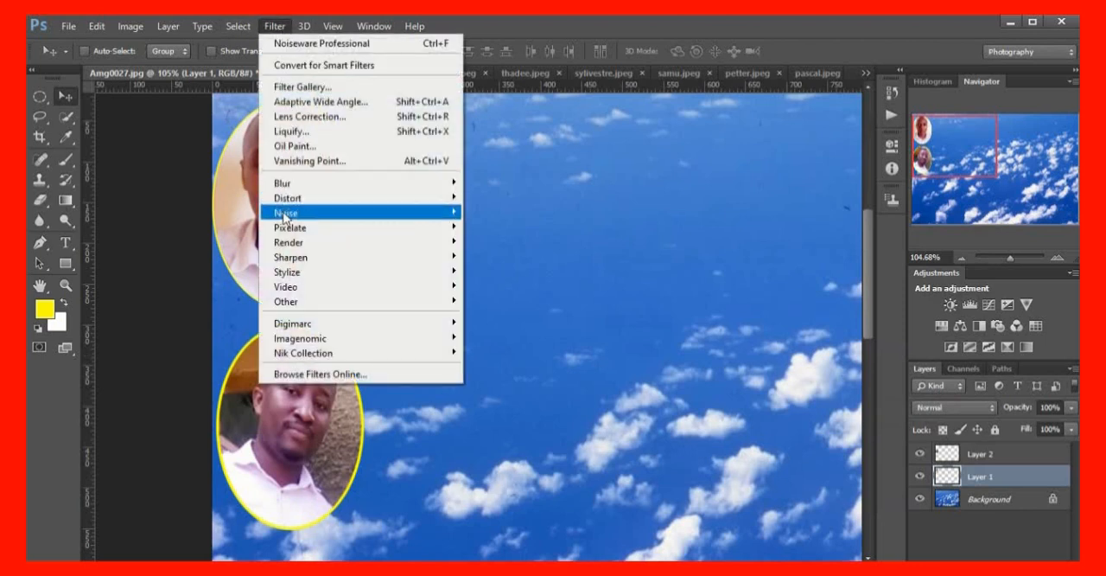
{"action": "mouse_move", "coordinate": [324, 339]}
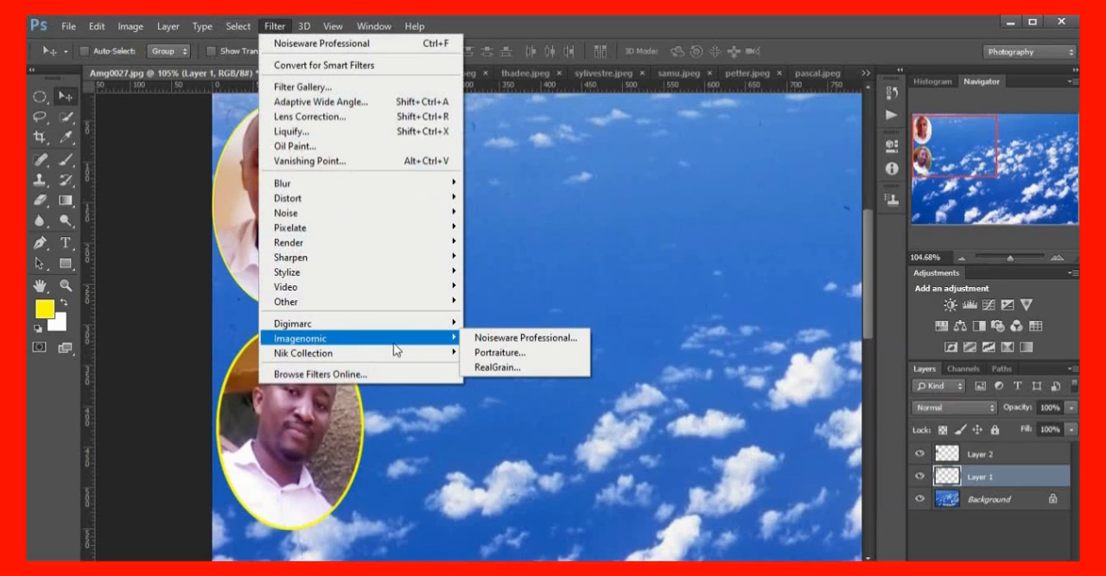
{"action": "left_click", "coordinate": [511, 339]}
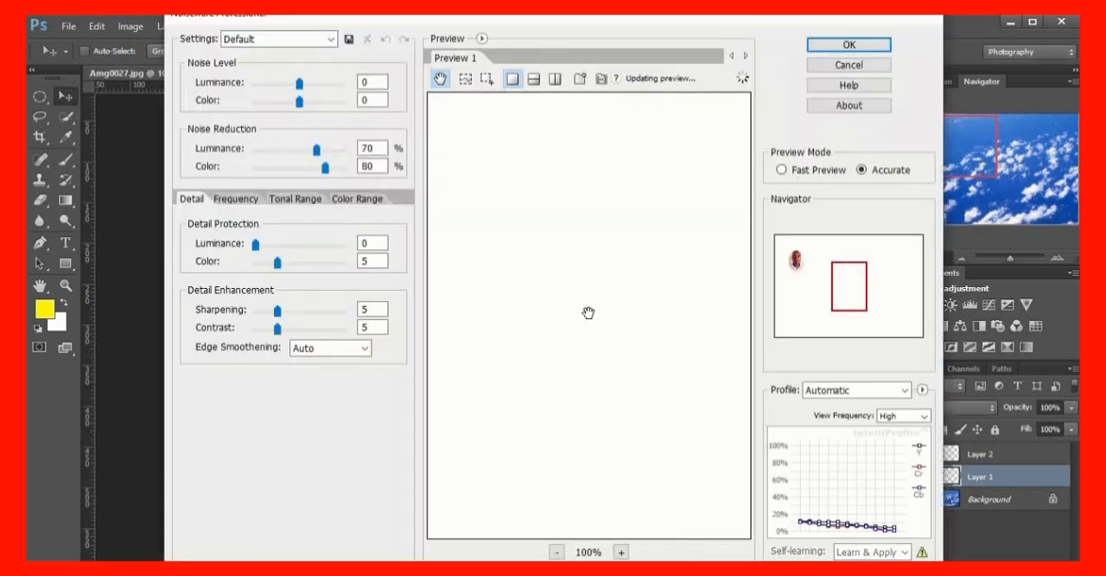
{"action": "left_click_drag", "start_coordinate": [853, 289], "coordinate": [795, 268]}
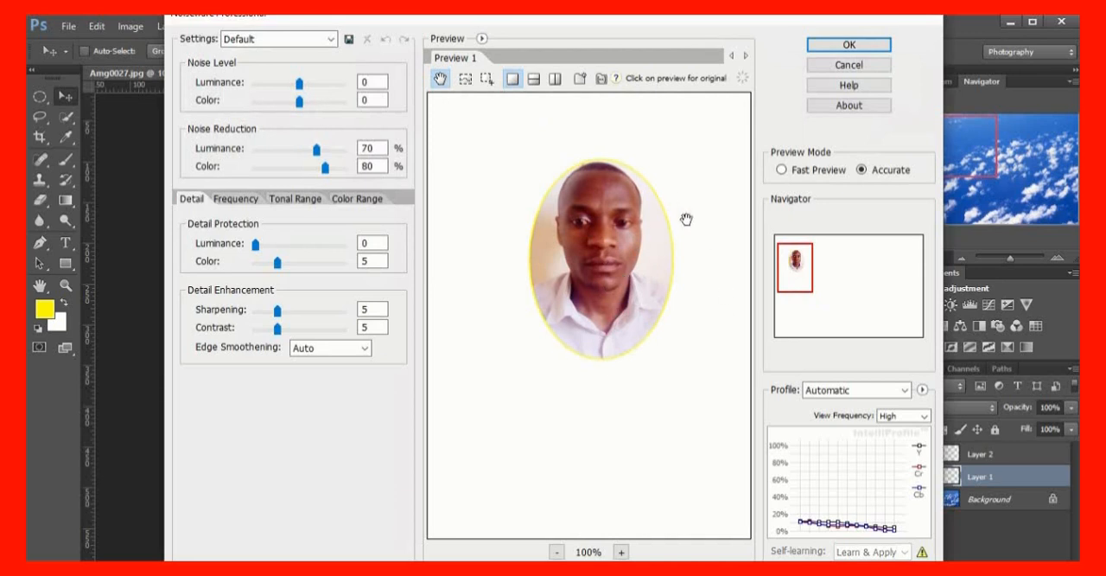
{"action": "left_click", "coordinate": [847, 47]}
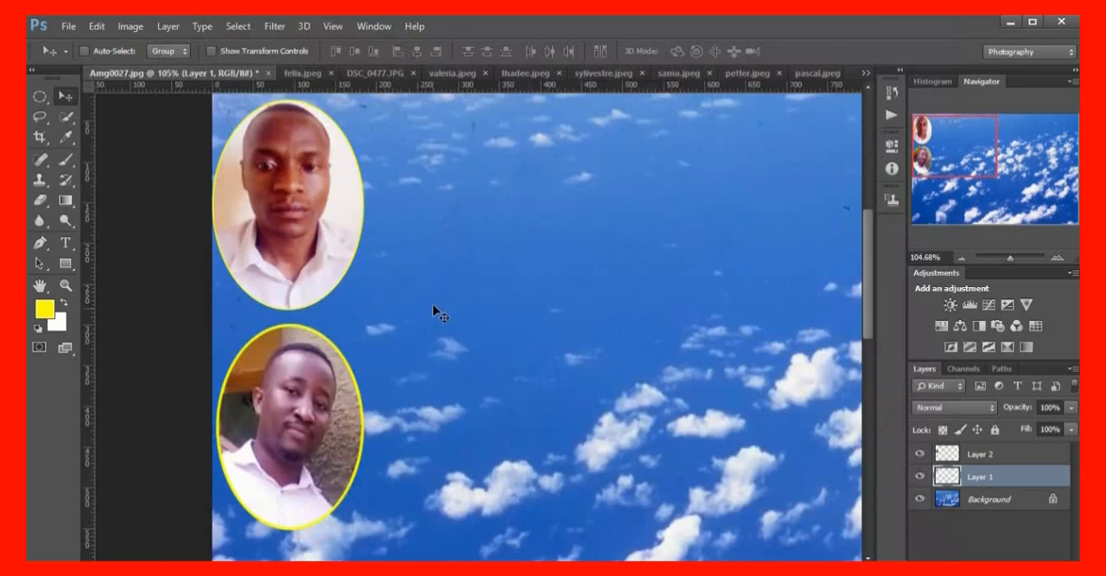
Move the upper oval portrait up to the background's top edge and the lower one directly beneath it along the left edge
{"action": "scroll", "coordinate": [433, 306], "scroll_direction": "down", "scroll_amount": 4}
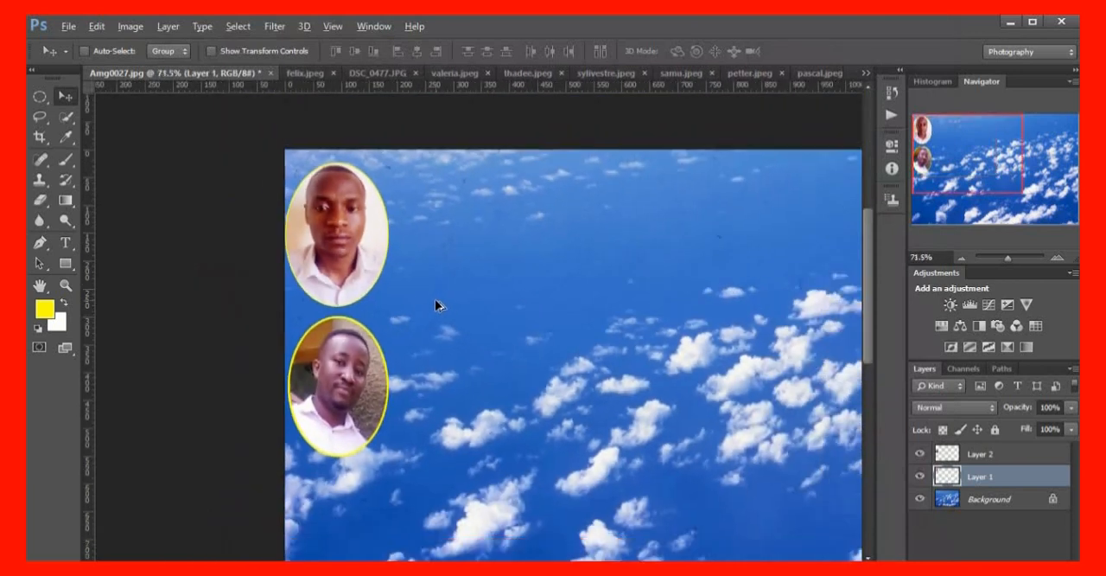
{"action": "scroll", "coordinate": [436, 304], "scroll_direction": "down", "scroll_amount": 4}
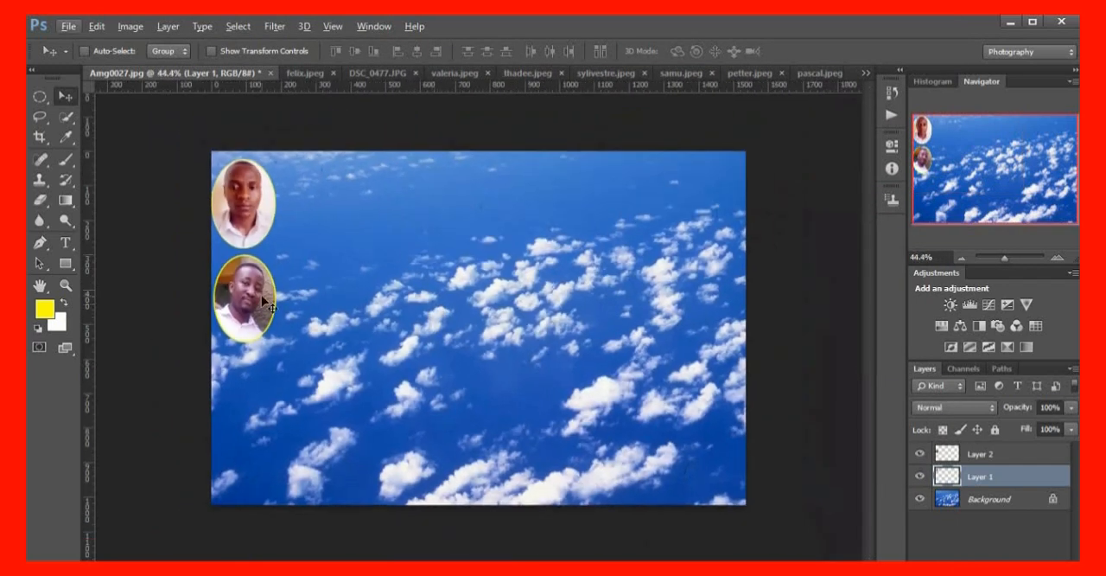
{"action": "left_click_drag", "start_coordinate": [251, 227], "coordinate": [247, 218]}
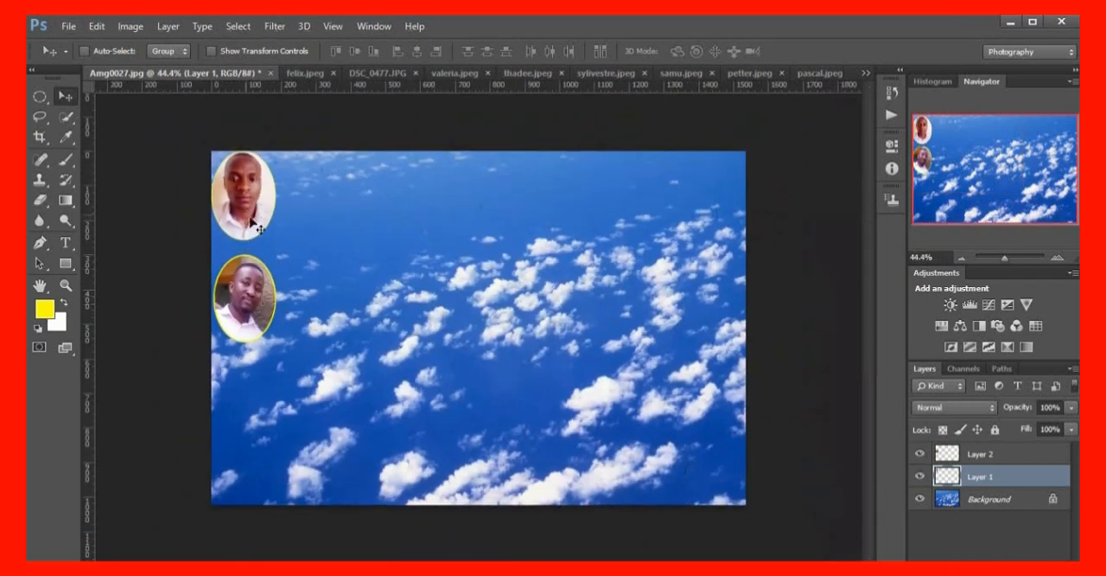
{"action": "left_click", "coordinate": [982, 459]}
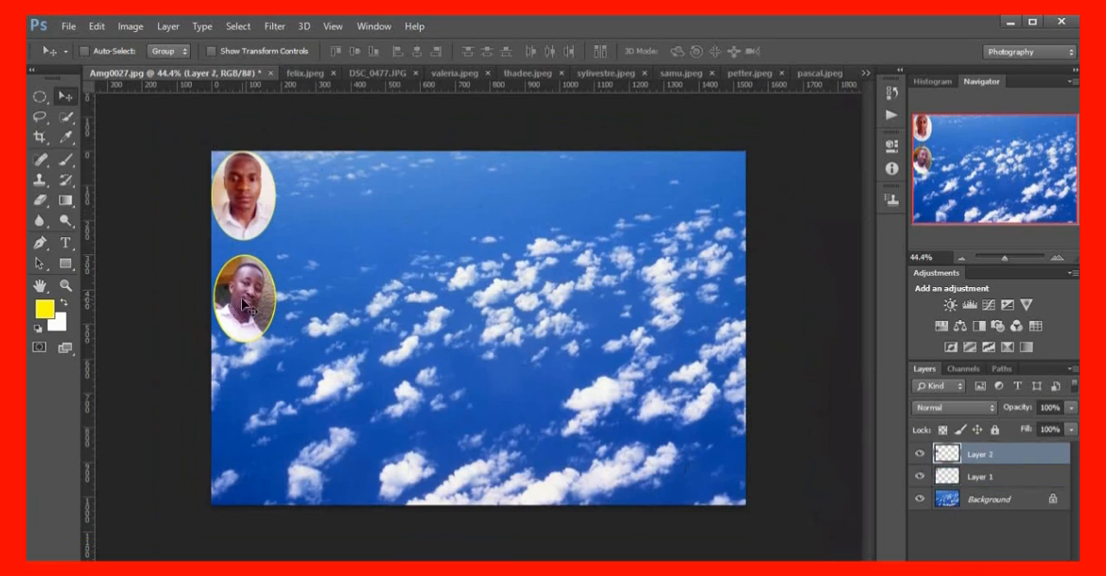
{"action": "left_click_drag", "start_coordinate": [244, 305], "coordinate": [240, 295]}
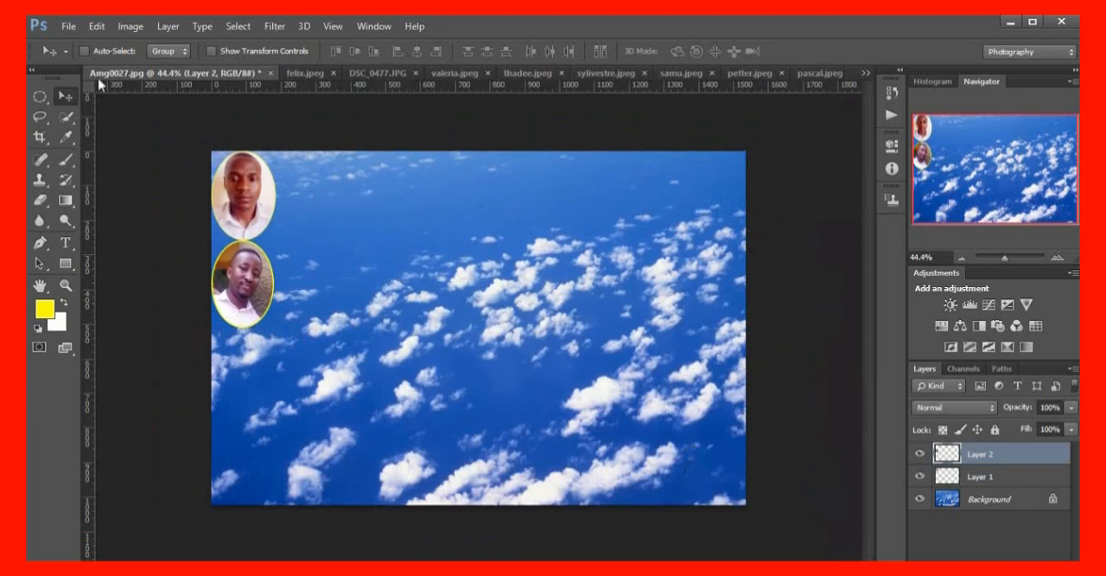
Close the lower portrait's source photo without saving its changes, and bring up the DSC_0477.JPG photo
{"action": "left_click", "coordinate": [309, 73]}
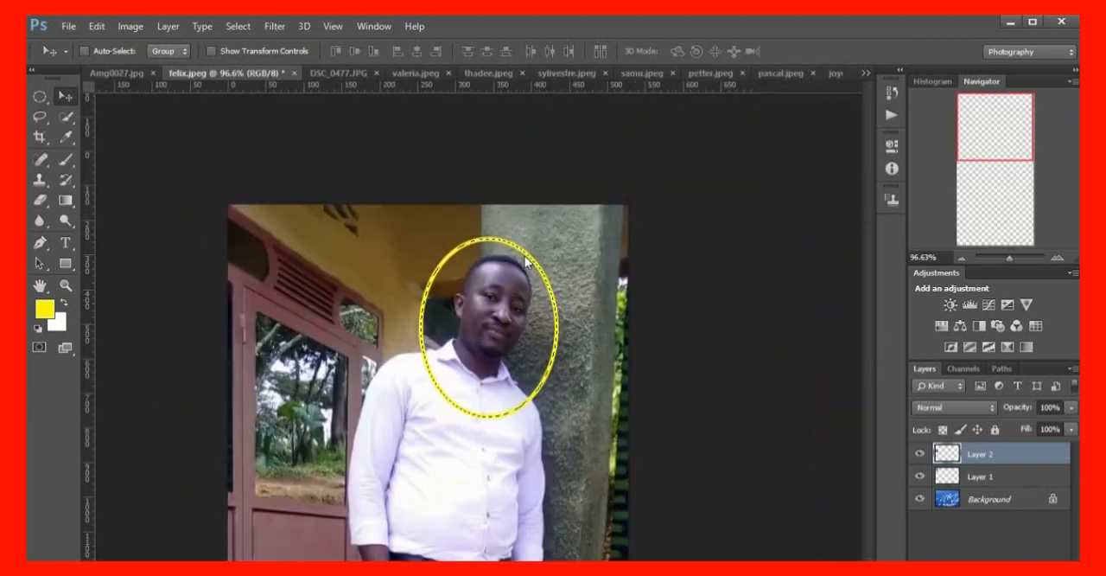
{"action": "left_click", "coordinate": [294, 73]}
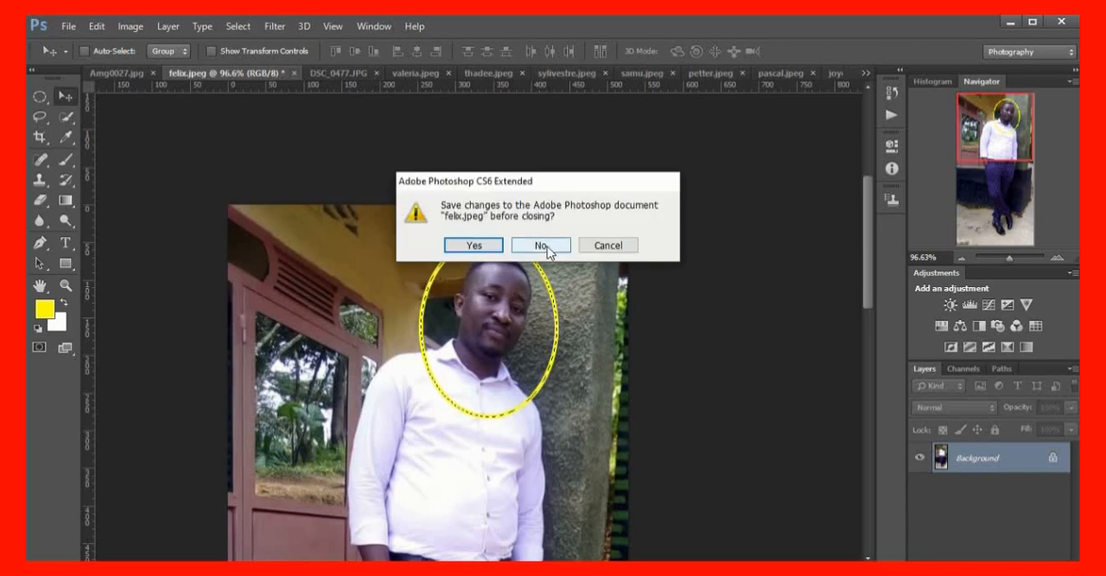
{"action": "left_click", "coordinate": [541, 246]}
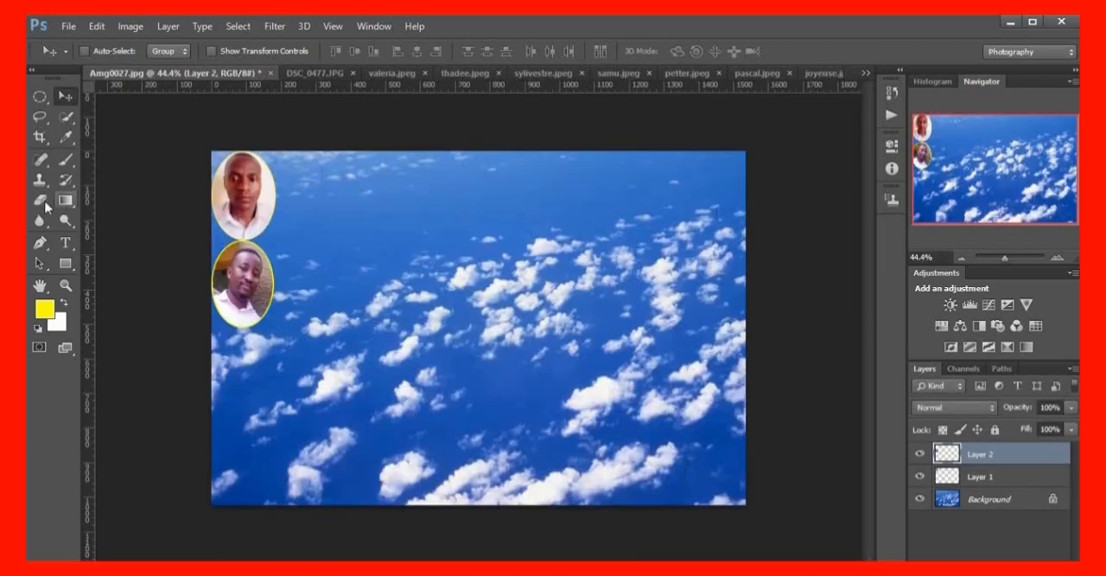
{"action": "left_click", "coordinate": [315, 74]}
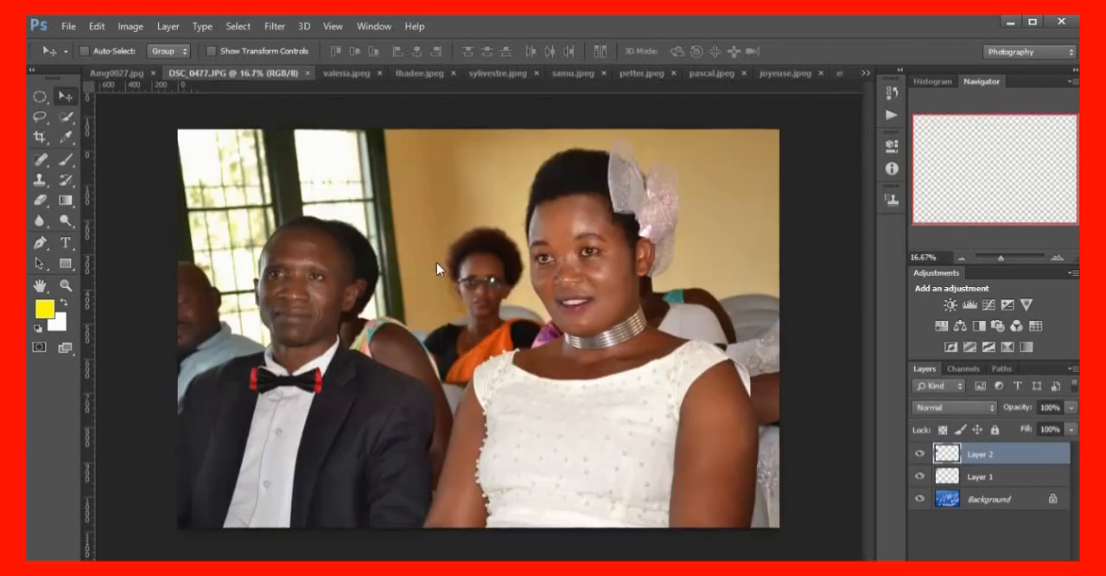
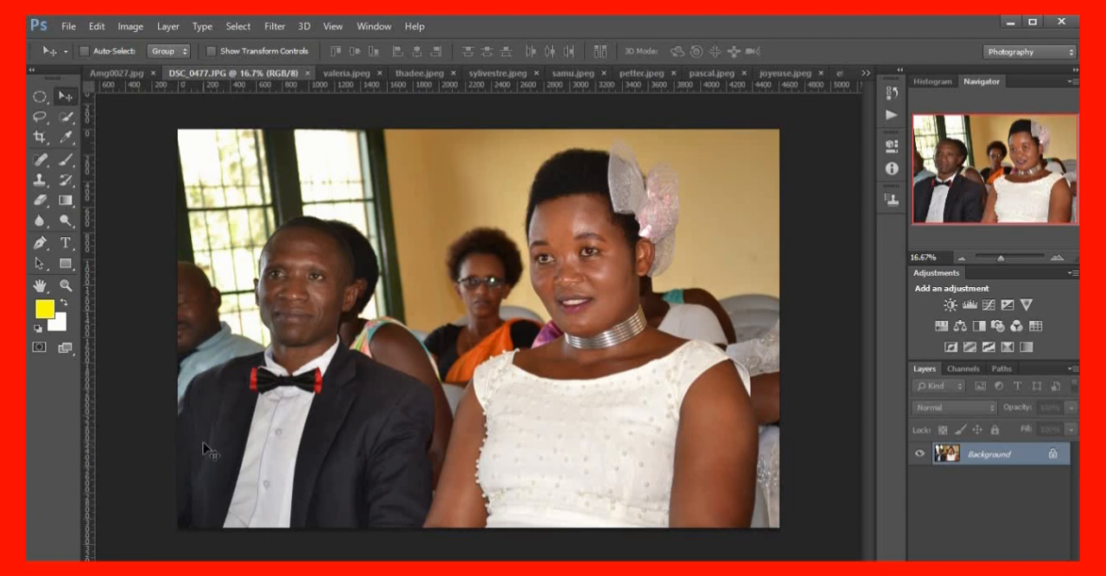
Start a Pen tool path at the photo's lower-left corner and trace the man's outer arm and shoulder up to his shirt collar
{"action": "scroll", "coordinate": [213, 396], "scroll_direction": "up", "scroll_amount": 4}
{"action": "scroll", "coordinate": [221, 406], "scroll_direction": "down", "scroll_amount": 5}
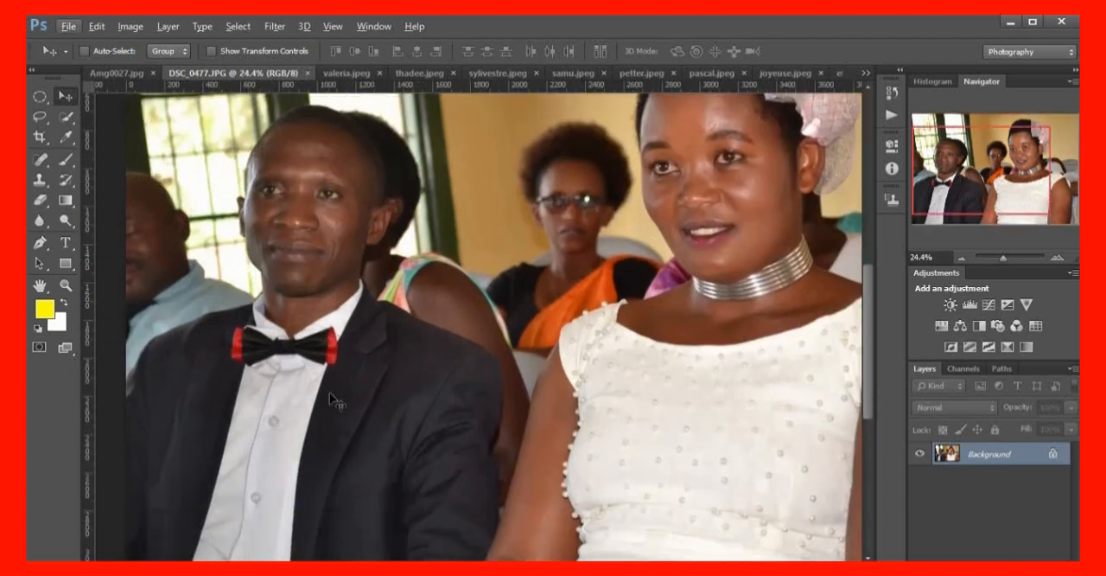
{"action": "left_click", "coordinate": [40, 243]}
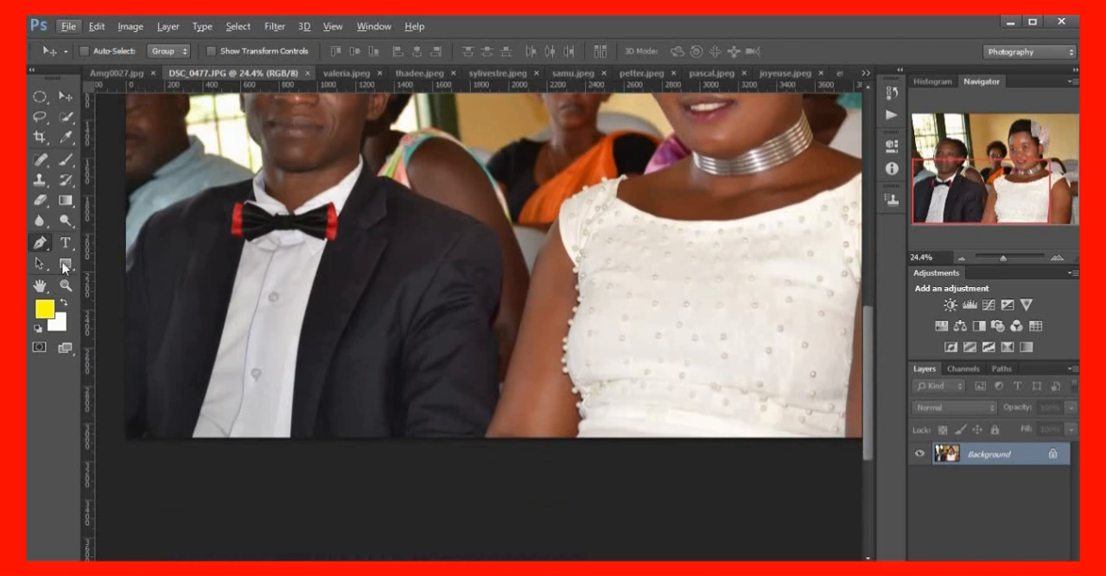
{"action": "left_click", "coordinate": [125, 439]}
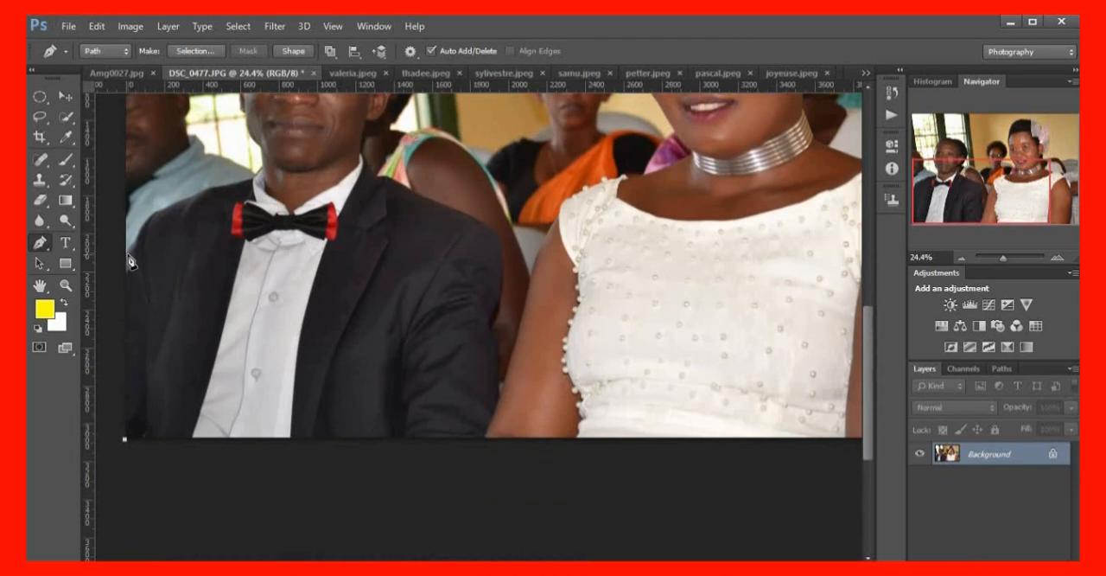
{"action": "scroll", "coordinate": [160, 288], "scroll_direction": "up", "scroll_amount": 3}
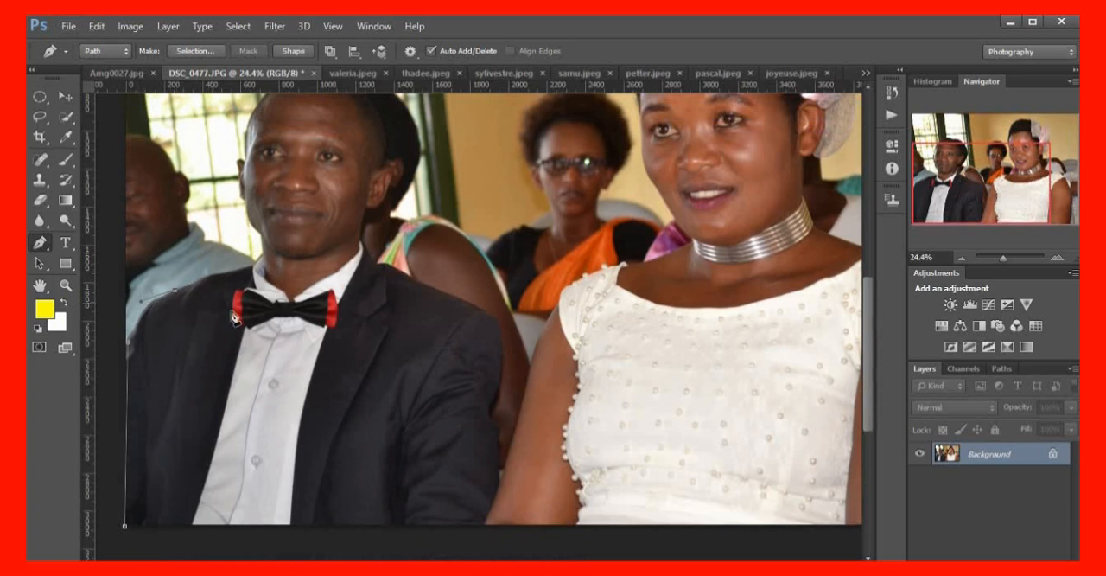
{"action": "scroll", "coordinate": [270, 351], "scroll_direction": "up", "scroll_amount": 4}
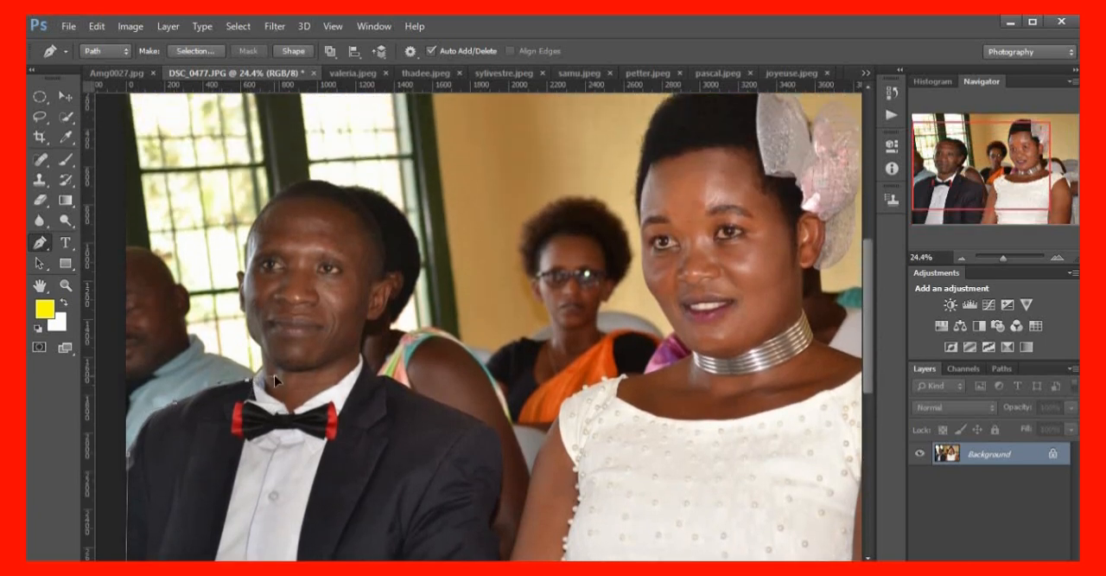
{"action": "left_click_drag", "start_coordinate": [274, 375], "coordinate": [276, 369]}
{"action": "left_click", "coordinate": [249, 380], "text": "alt"}
{"action": "left_click", "coordinate": [260, 368]}
Continue the path from the base of the shirt collar up the side of the man's neck to his jaw
{"action": "scroll", "coordinate": [267, 389], "scroll_direction": "up", "scroll_amount": 2}
{"action": "scroll", "coordinate": [263, 397], "scroll_direction": "up", "scroll_amount": 2}
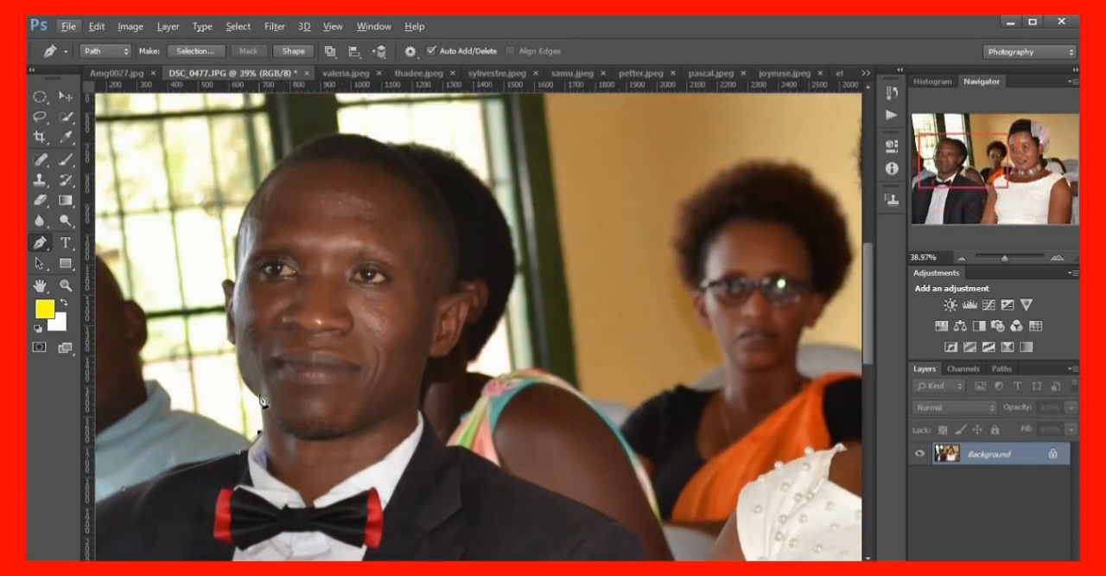
{"action": "scroll", "coordinate": [263, 400], "scroll_direction": "up", "scroll_amount": 2}
{"action": "scroll", "coordinate": [262, 410], "scroll_direction": "up", "scroll_amount": 2}
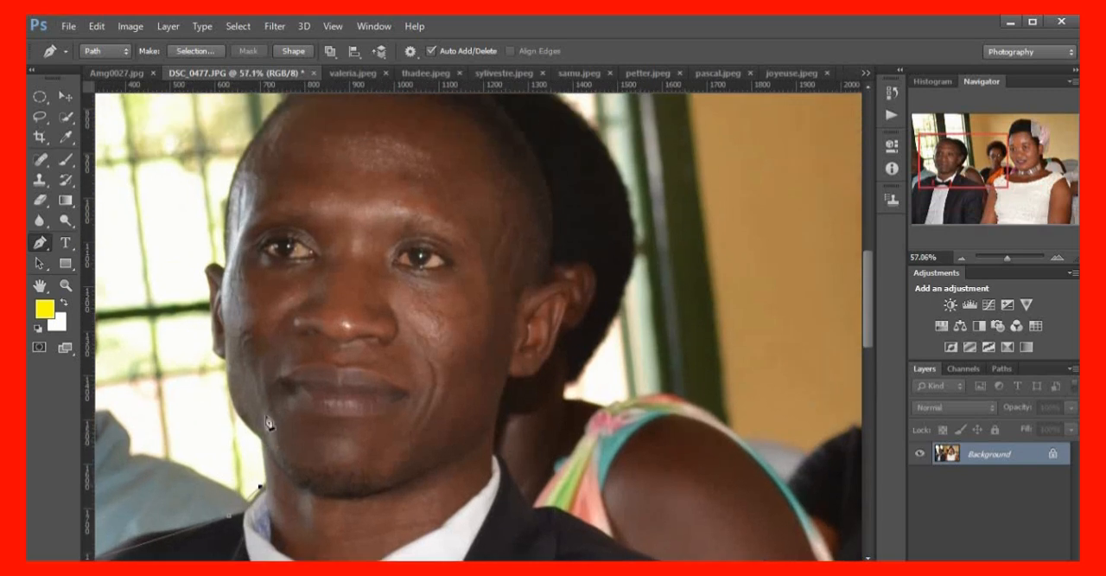
{"action": "left_click", "coordinate": [247, 516]}
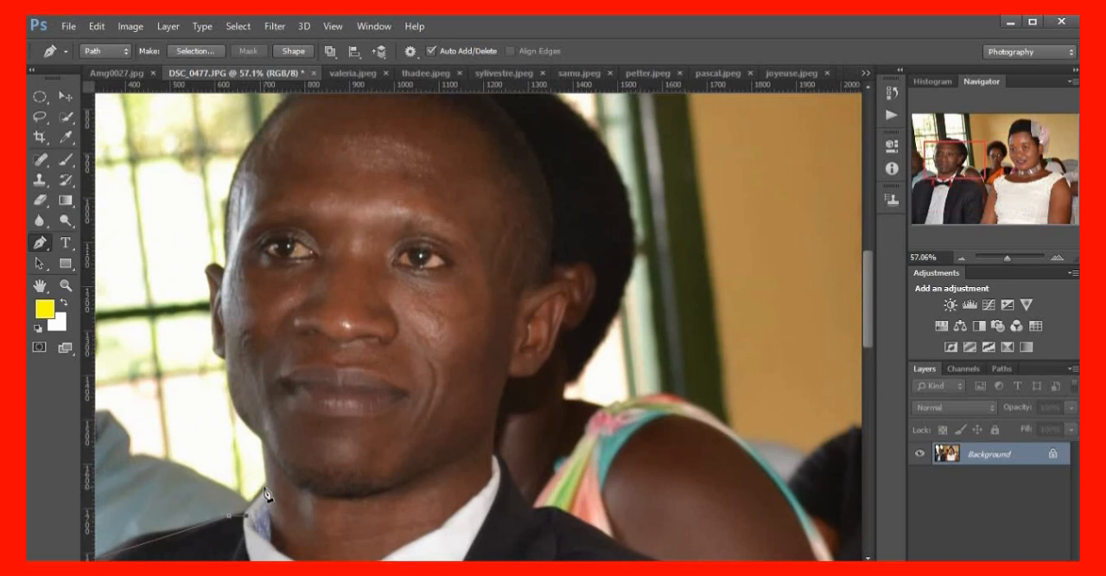
{"action": "left_click", "coordinate": [262, 442]}
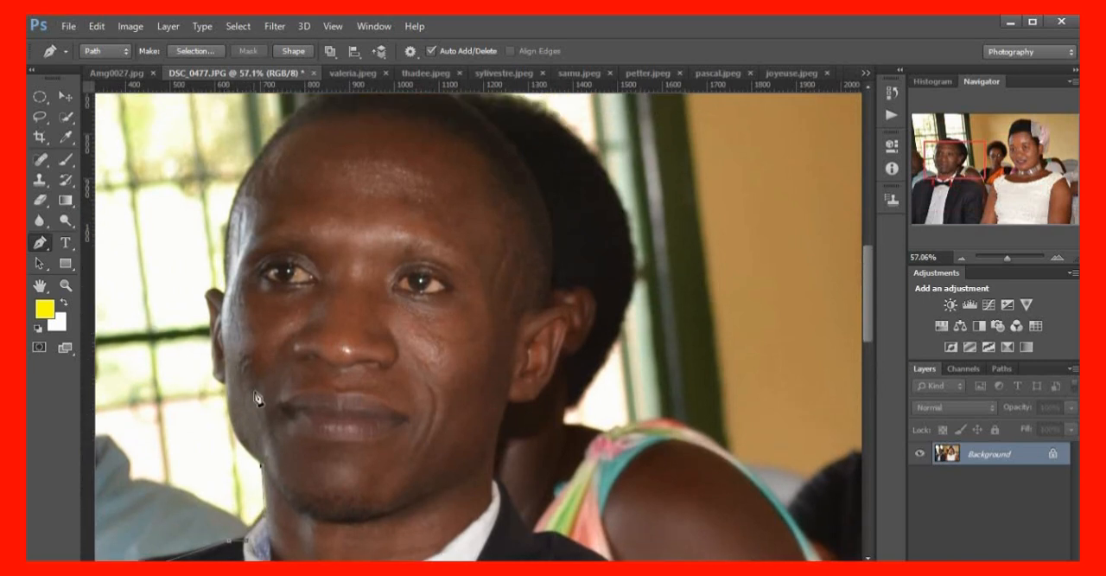
Trace the man's cheek and image-left ear with curved anchors, redoing the anchor at the top of the ear
{"action": "scroll", "coordinate": [263, 395], "scroll_direction": "up", "scroll_amount": 2}
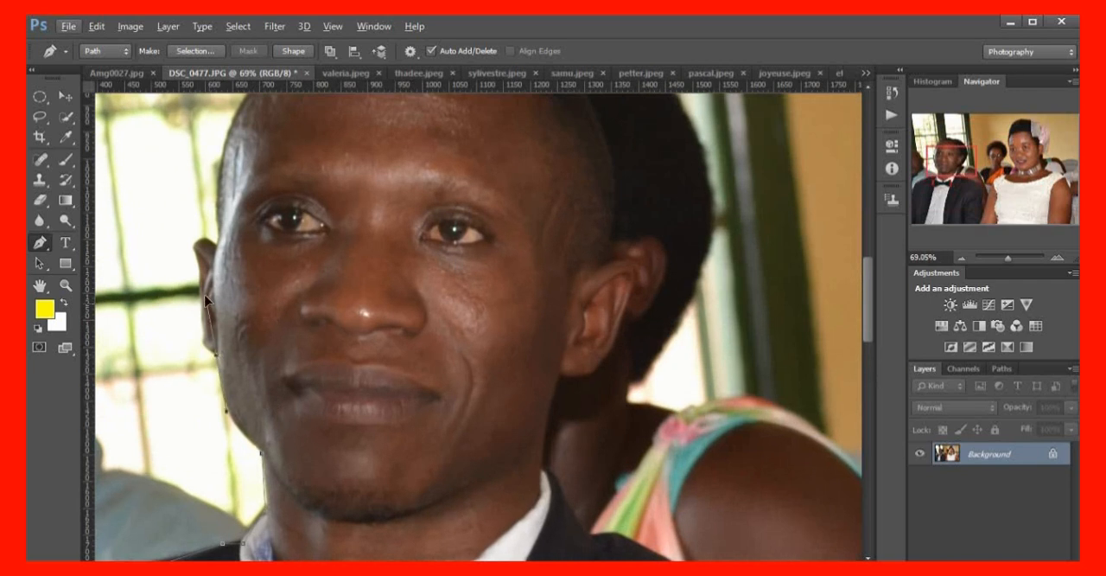
{"action": "left_click_drag", "start_coordinate": [205, 298], "coordinate": [190, 266]}
{"action": "left_click", "coordinate": [218, 358]}
{"action": "left_click_drag", "start_coordinate": [202, 332], "coordinate": [205, 308]}
{"action": "left_click", "coordinate": [204, 337]}
{"action": "scroll", "coordinate": [214, 251], "scroll_direction": "up", "scroll_amount": 3}
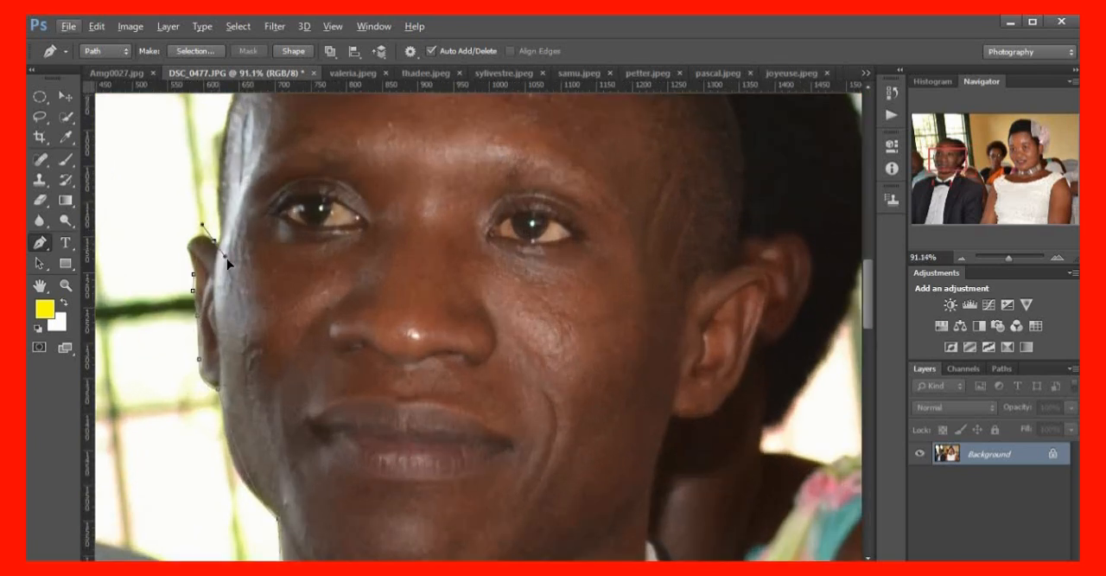
{"action": "left_click_drag", "start_coordinate": [213, 234], "coordinate": [267, 258]}
{"action": "key", "text": "alt"}
{"action": "key", "text": "ctrl+z"}
{"action": "left_click_drag", "start_coordinate": [184, 250], "coordinate": [215, 201]}
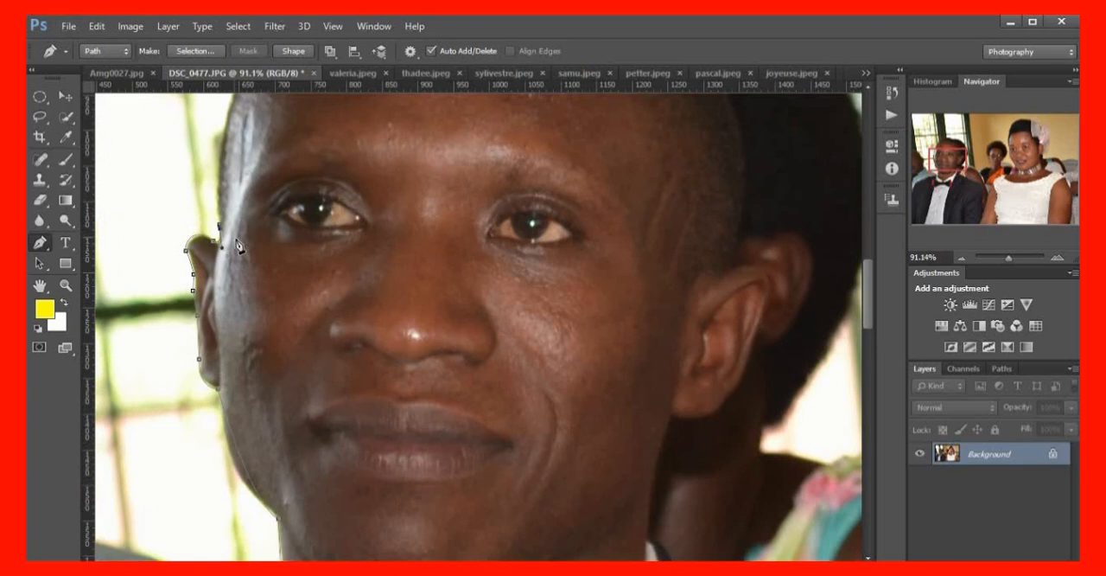
Curve the path from the image-left ear along the temple and over the top of the man's head
{"action": "scroll", "coordinate": [240, 247], "scroll_direction": "up", "scroll_amount": 5}
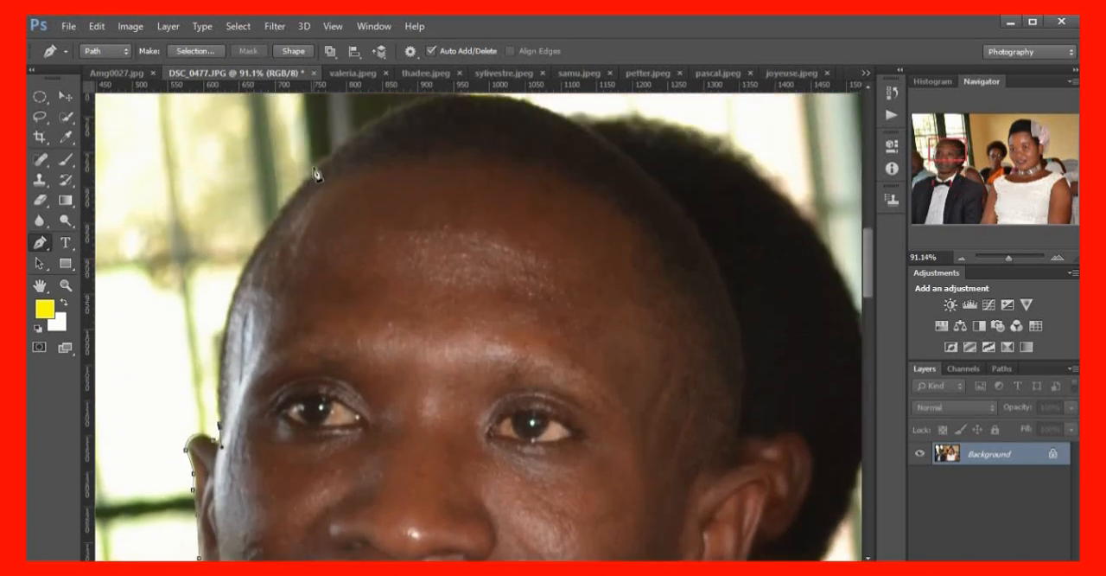
{"action": "left_click_drag", "start_coordinate": [312, 166], "coordinate": [430, 105]}
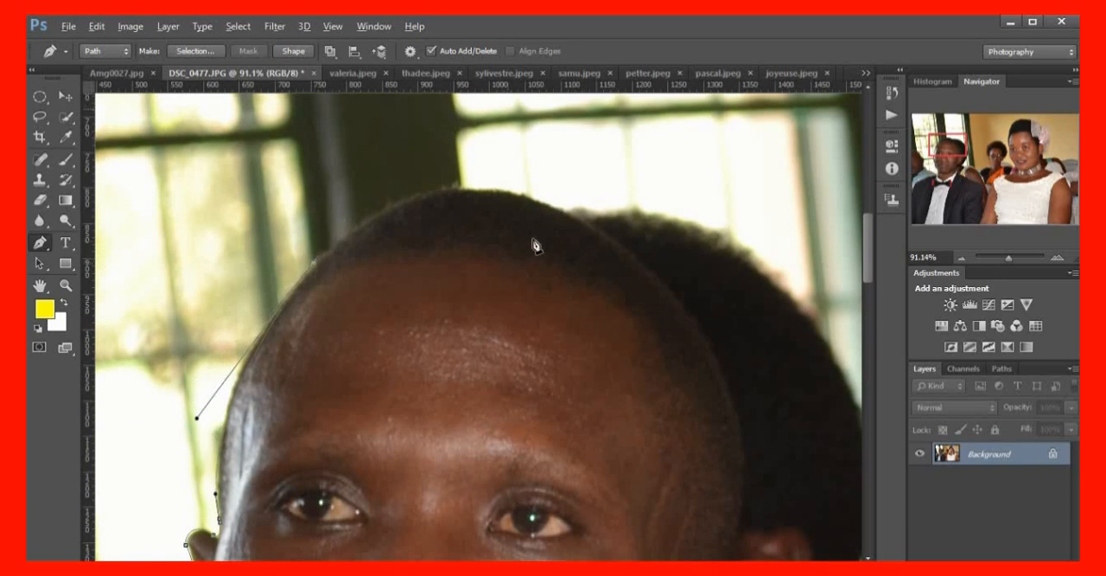
{"action": "left_click_drag", "start_coordinate": [577, 217], "coordinate": [704, 293]}
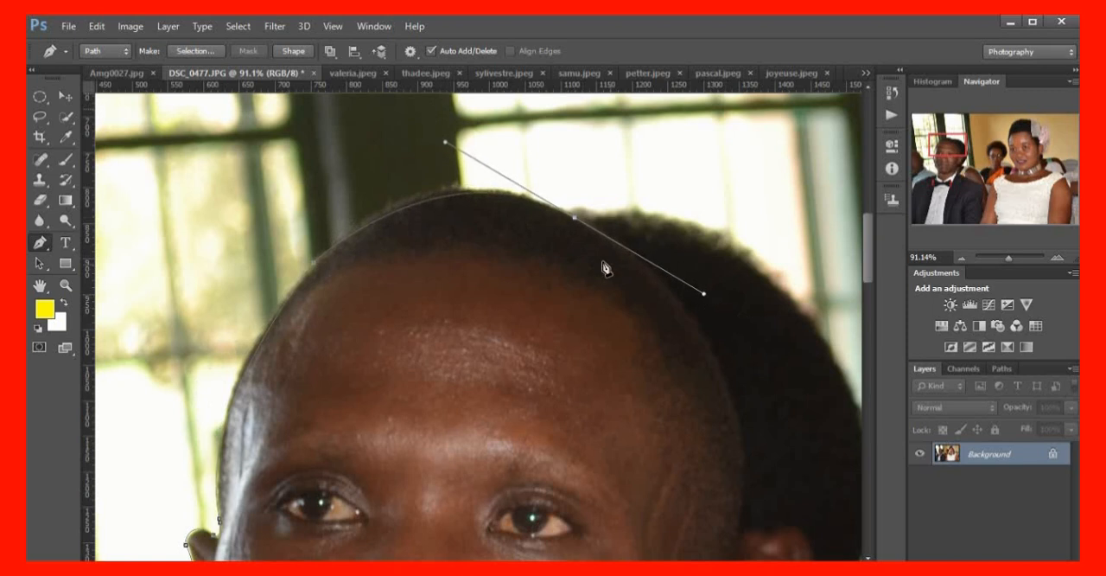
{"action": "left_click", "coordinate": [573, 223], "text": "alt"}
Trace the image-right side of the man's head down to the top of his other ear, separating it from the person behind
{"action": "scroll", "coordinate": [659, 321], "scroll_direction": "down", "scroll_amount": 4}
{"action": "scroll", "coordinate": [783, 341], "scroll_direction": "down", "scroll_amount": 1}
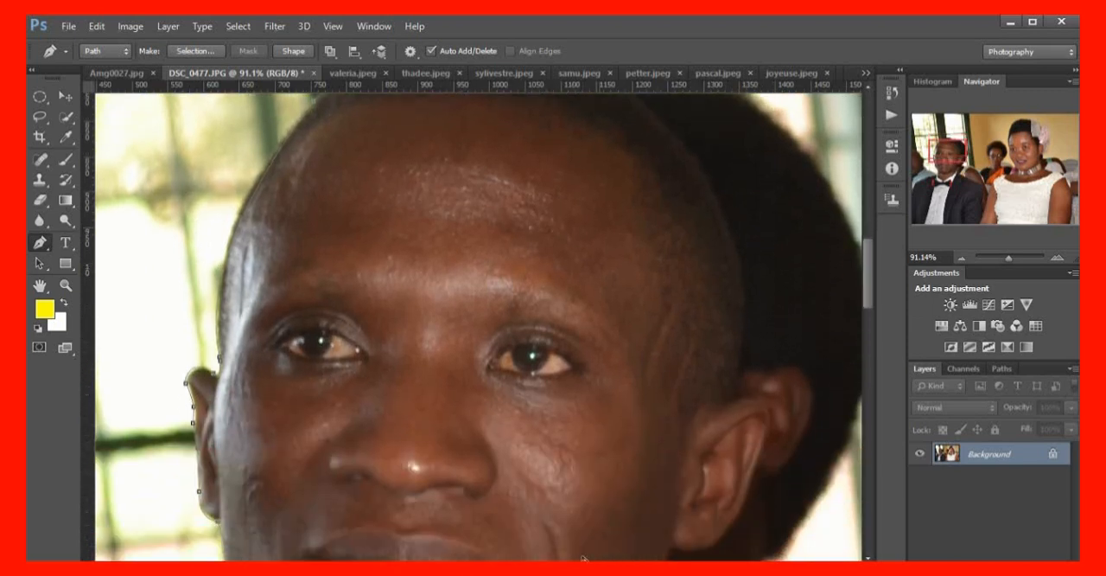
{"action": "scroll", "coordinate": [497, 529], "scroll_direction": "right", "scroll_amount": 4}
{"action": "scroll", "coordinate": [507, 340], "scroll_direction": "up", "scroll_amount": 2}
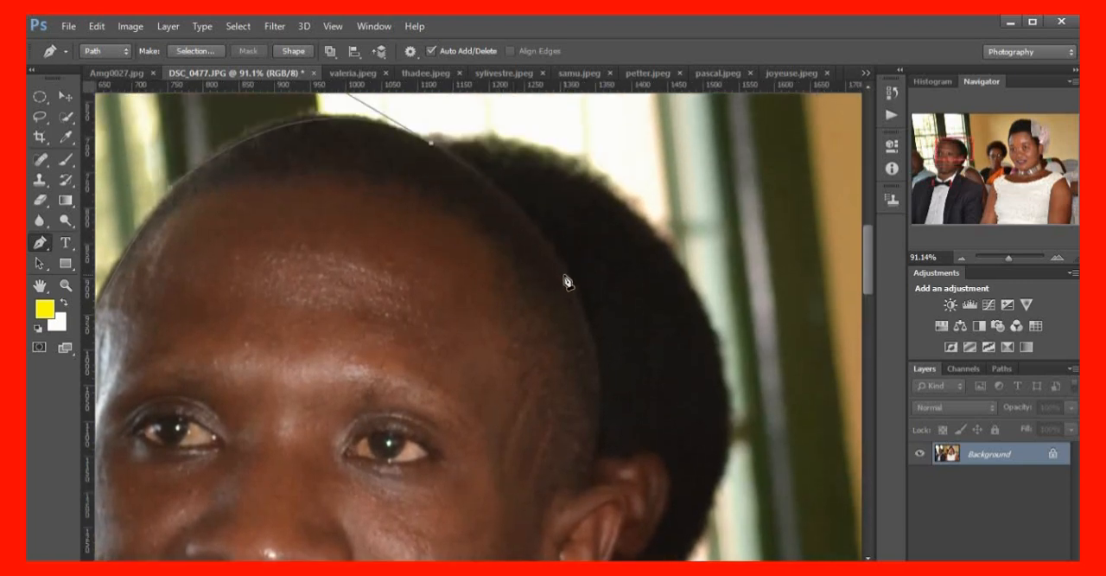
{"action": "left_click_drag", "start_coordinate": [565, 275], "coordinate": [586, 365]}
{"action": "left_click_drag", "start_coordinate": [591, 346], "coordinate": [597, 343]}
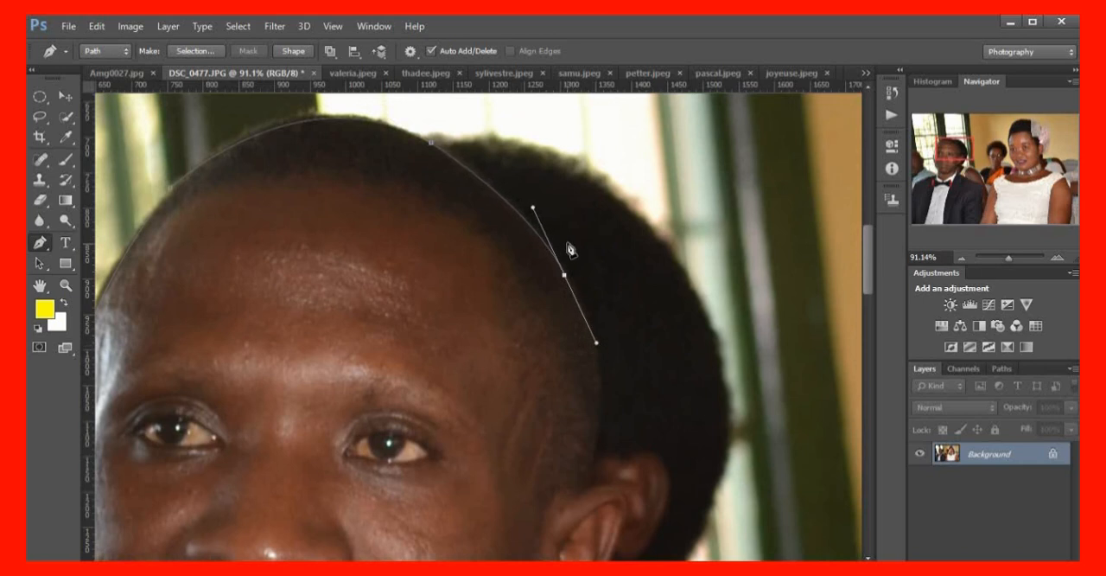
{"action": "left_click", "coordinate": [564, 278], "text": "alt"}
{"action": "scroll", "coordinate": [595, 353], "scroll_direction": "down", "scroll_amount": 3}
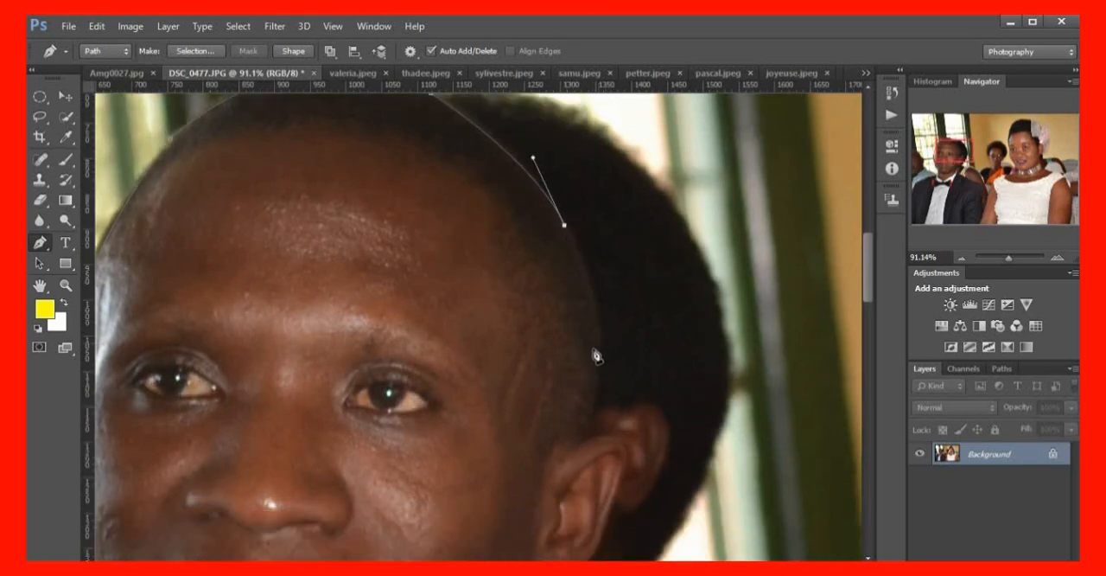
{"action": "left_click_drag", "start_coordinate": [592, 382], "coordinate": [567, 498]}
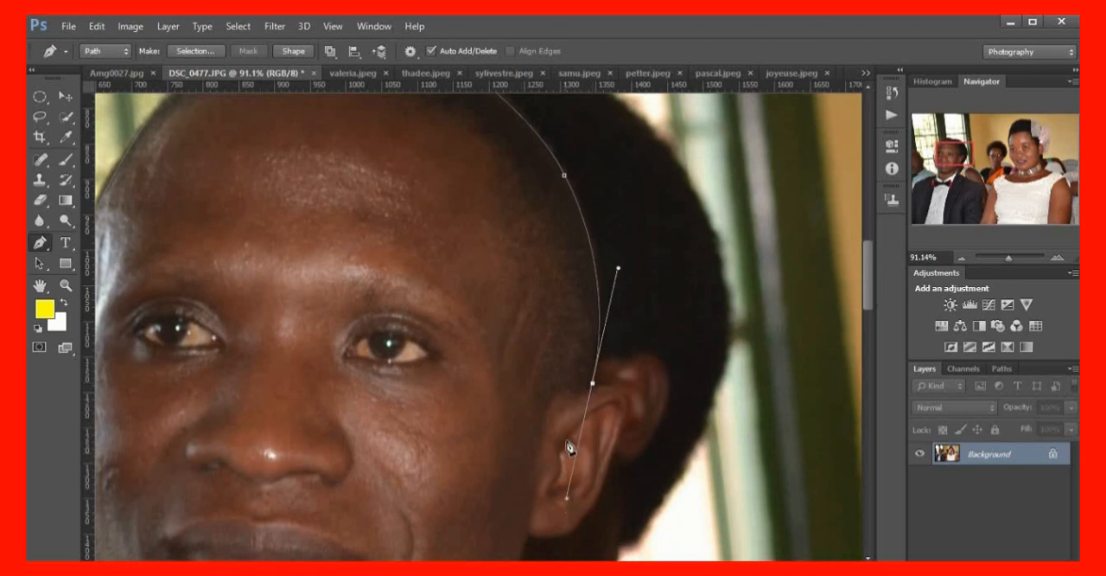
{"action": "left_click", "coordinate": [593, 384], "text": "alt"}
Trace around the man's image-right ear from its top edge down to where the lobe meets the jaw
{"action": "scroll", "coordinate": [609, 389], "scroll_direction": "down", "scroll_amount": 2}
{"action": "scroll", "coordinate": [632, 381], "scroll_direction": "down", "scroll_amount": 2}
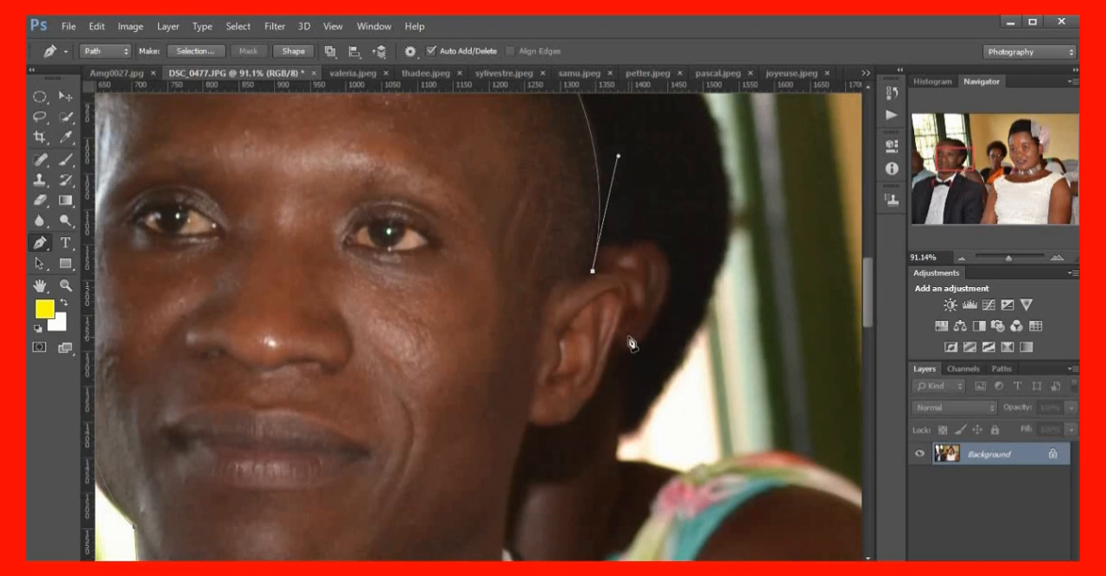
{"action": "left_click_drag", "start_coordinate": [621, 319], "coordinate": [591, 370]}
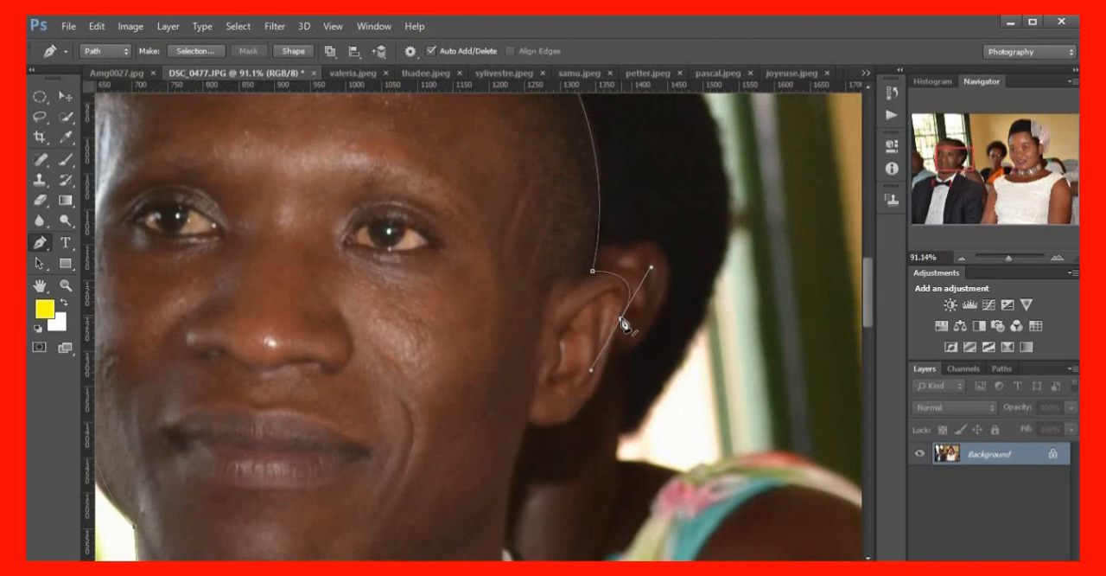
{"action": "left_click", "coordinate": [620, 322], "text": "alt"}
{"action": "scroll", "coordinate": [608, 388], "scroll_direction": "down", "scroll_amount": 1}
{"action": "left_click", "coordinate": [600, 364]}
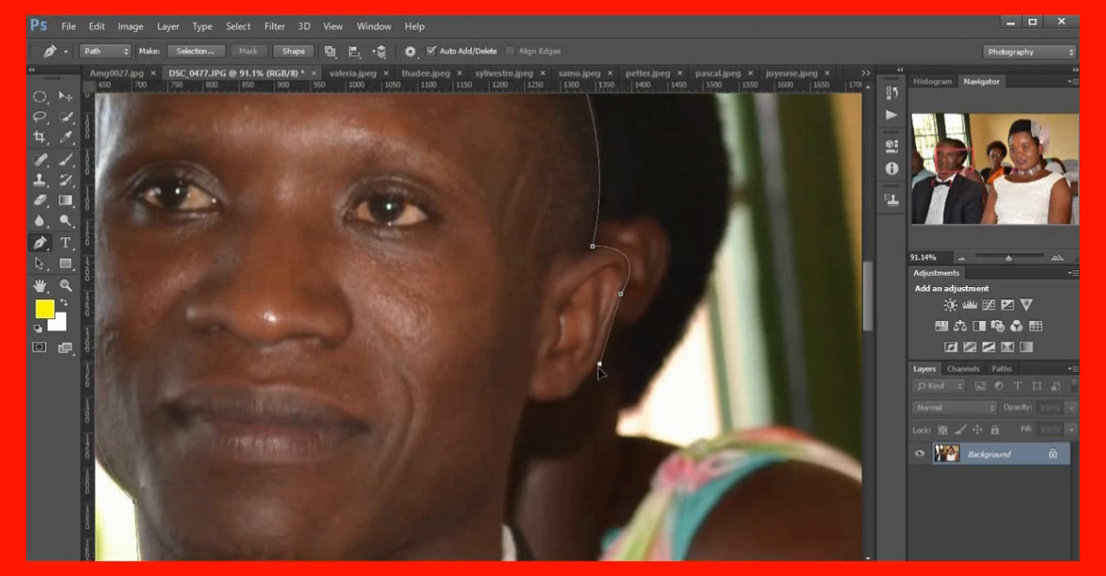
{"action": "scroll", "coordinate": [588, 394], "scroll_direction": "down", "scroll_amount": 2}
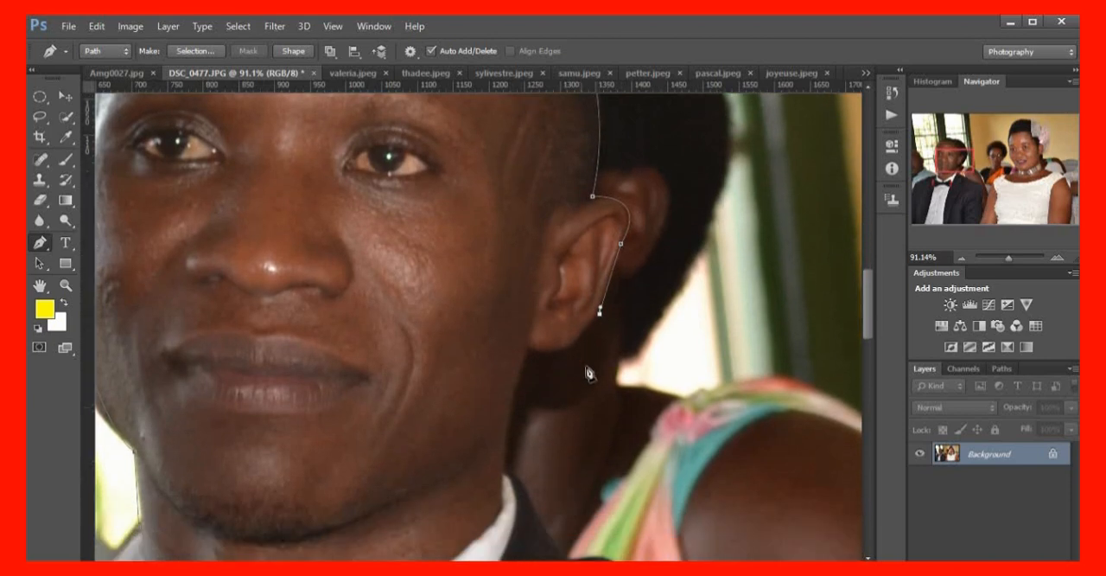
{"action": "left_click", "coordinate": [579, 341]}
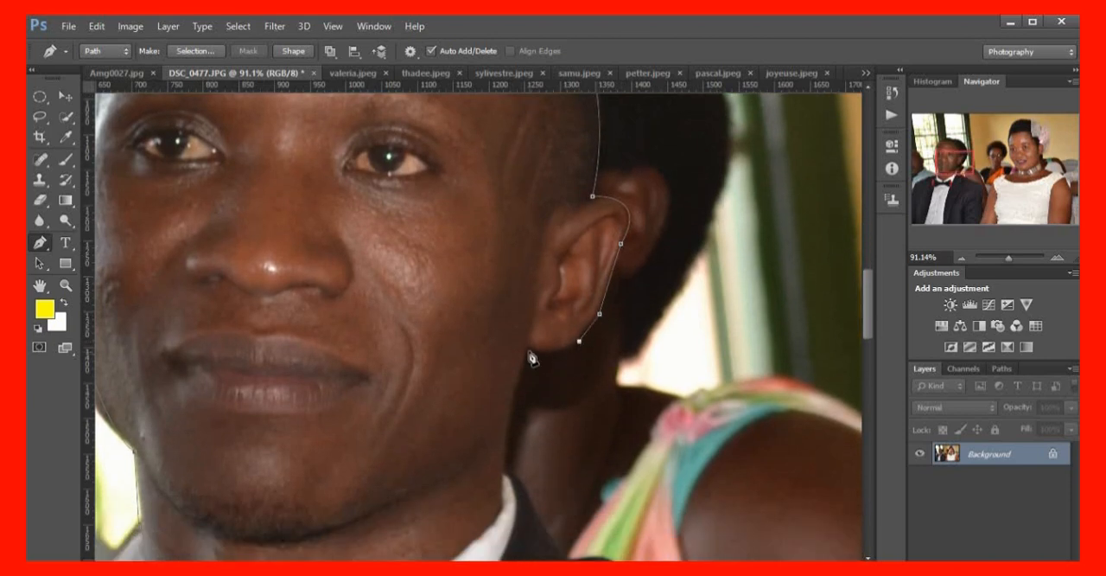
{"action": "left_click_drag", "start_coordinate": [529, 349], "coordinate": [500, 340]}
{"action": "left_click", "coordinate": [529, 350], "text": "alt"}
Continue the path down the image-right side of the man's neck and along his jacket collar to the shoulder seam
{"action": "scroll", "coordinate": [531, 345], "scroll_direction": "down", "scroll_amount": 7}
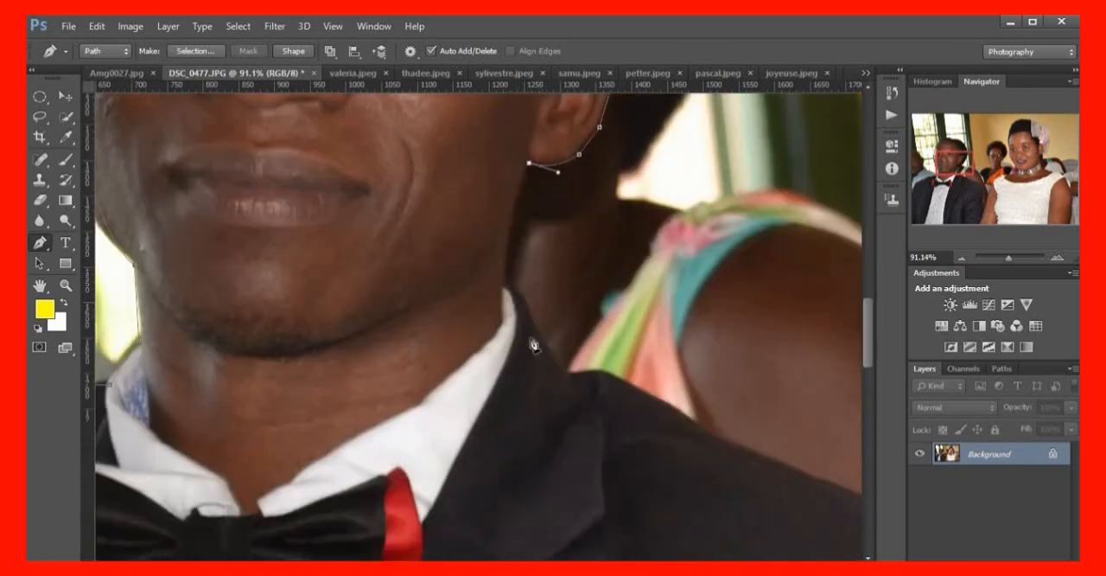
{"action": "left_click_drag", "start_coordinate": [504, 285], "coordinate": [506, 365]}
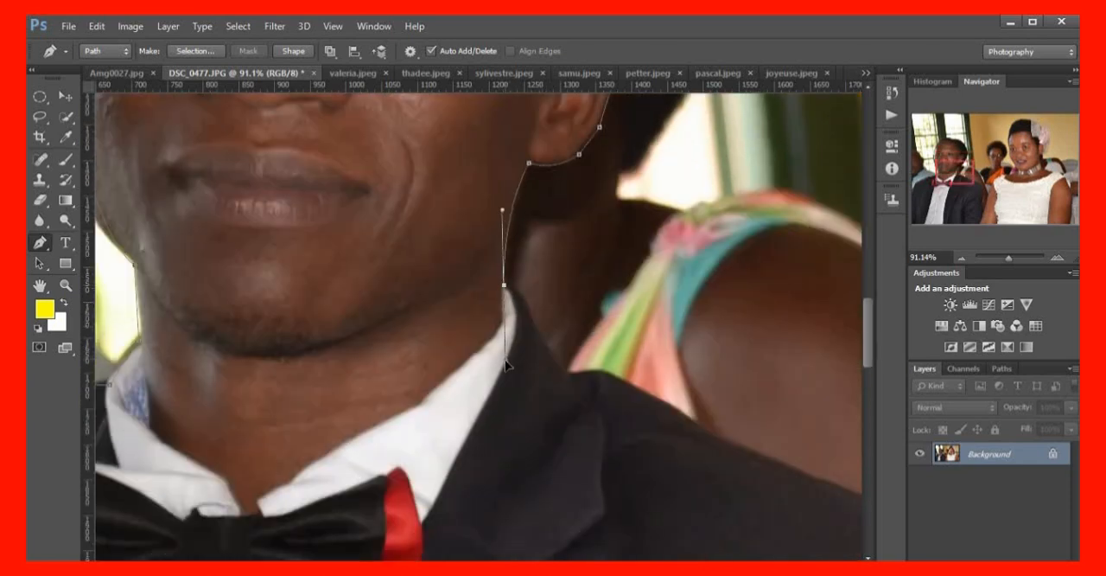
{"action": "left_click", "coordinate": [504, 286], "text": "alt"}
{"action": "left_click", "coordinate": [515, 291]}
{"action": "left_click_drag", "start_coordinate": [568, 375], "coordinate": [577, 379]}
Trace the man's image-right shoulder with anchors from the jacket collar out to the top of the sleeve
{"action": "scroll", "coordinate": [640, 367], "scroll_direction": "down", "scroll_amount": 2}
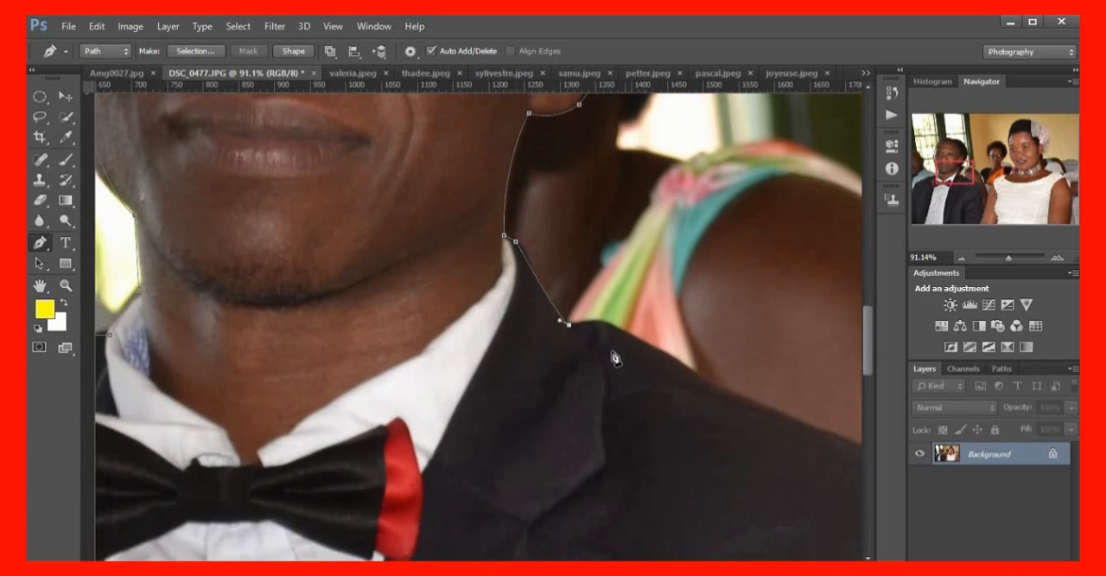
{"action": "left_click", "coordinate": [593, 324]}
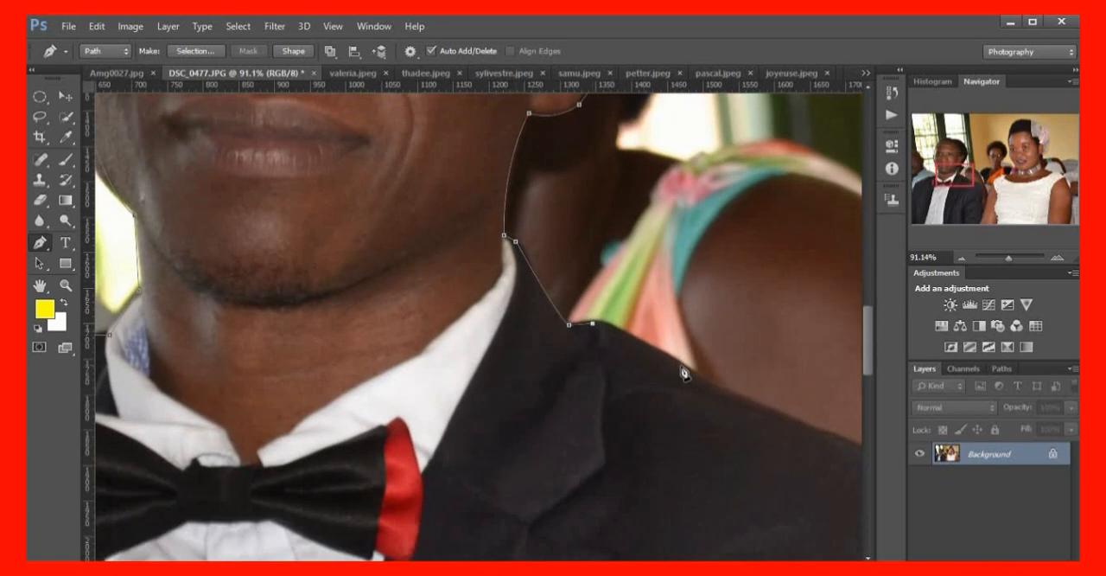
{"action": "left_click", "coordinate": [685, 366]}
{"action": "scroll", "coordinate": [737, 425], "scroll_direction": "down", "scroll_amount": 4}
{"action": "scroll", "coordinate": [389, 333], "scroll_direction": "right", "scroll_amount": 15}
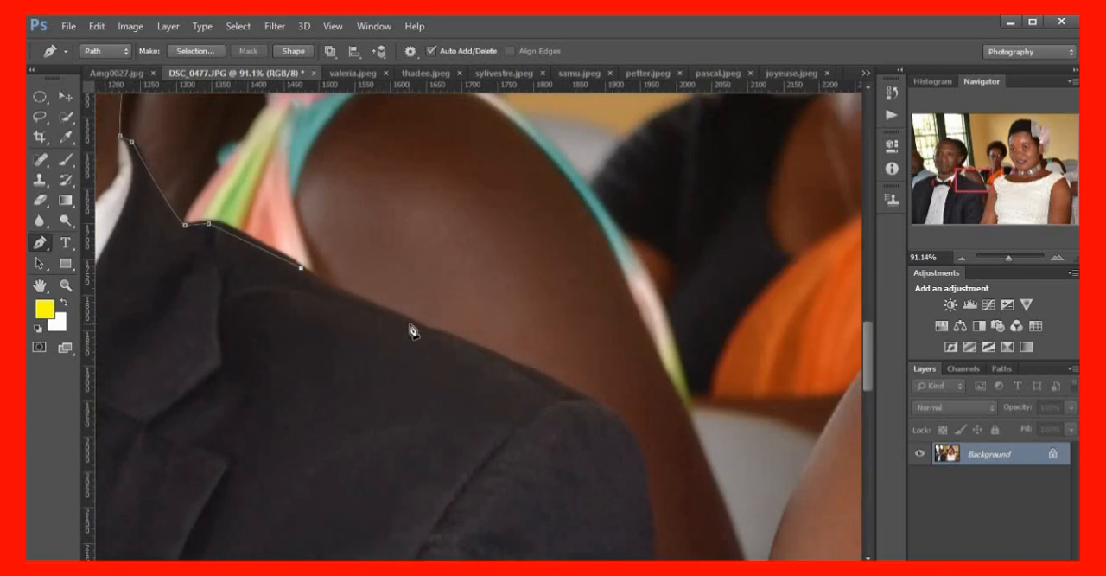
{"action": "left_click", "coordinate": [410, 323]}
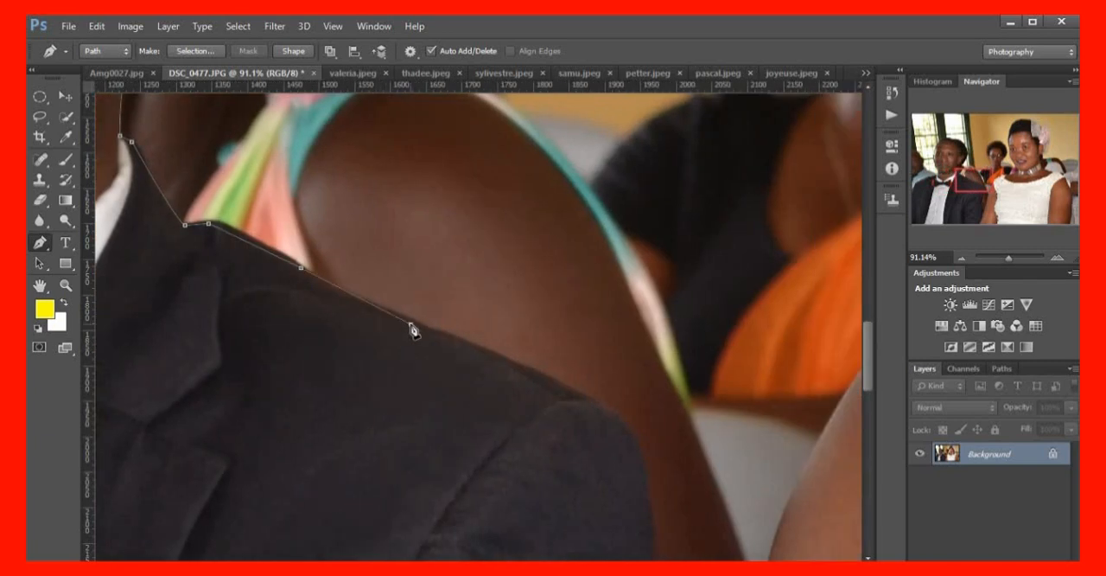
{"action": "left_click", "coordinate": [546, 382]}
{"action": "left_click", "coordinate": [611, 413]}
Extend the path over the man's image-right shoulder and curve it down the outer edge of his upper sleeve
{"action": "scroll", "coordinate": [657, 445], "scroll_direction": "down", "scroll_amount": 1}
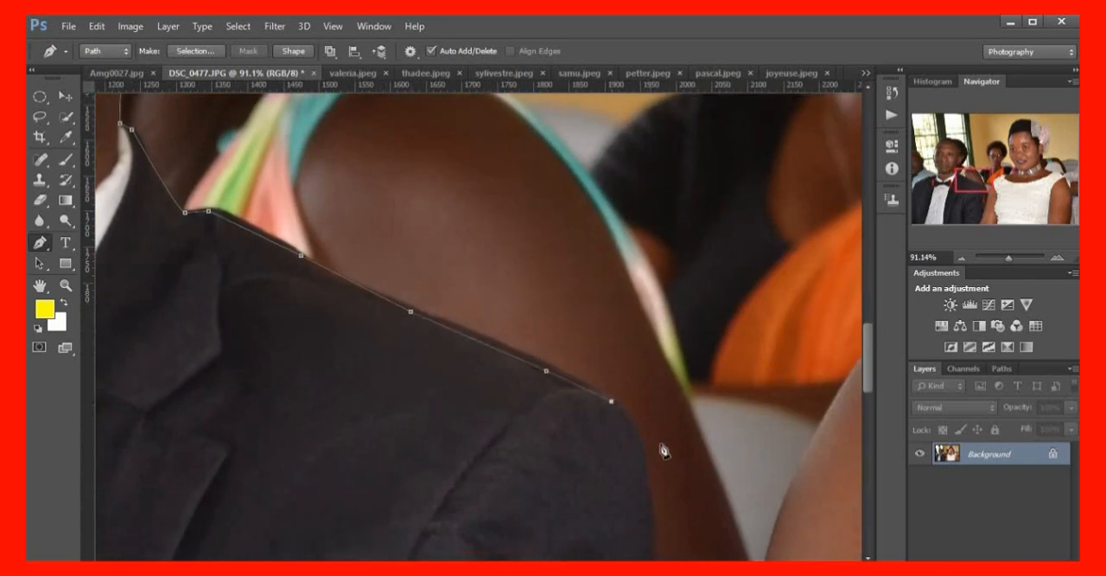
{"action": "scroll", "coordinate": [664, 450], "scroll_direction": "down", "scroll_amount": 8}
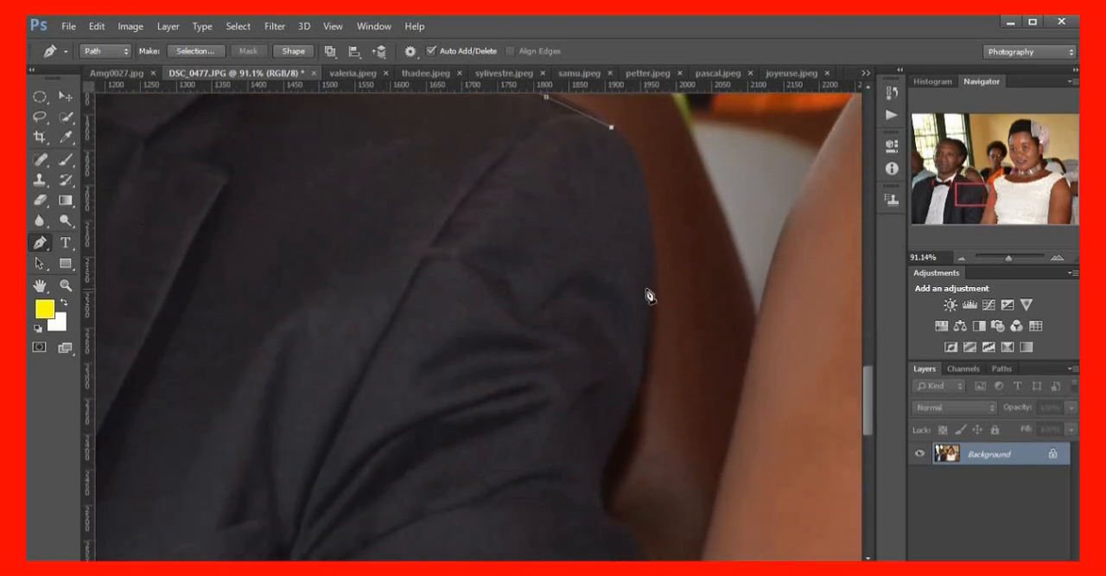
{"action": "left_click_drag", "start_coordinate": [651, 303], "coordinate": [641, 407]}
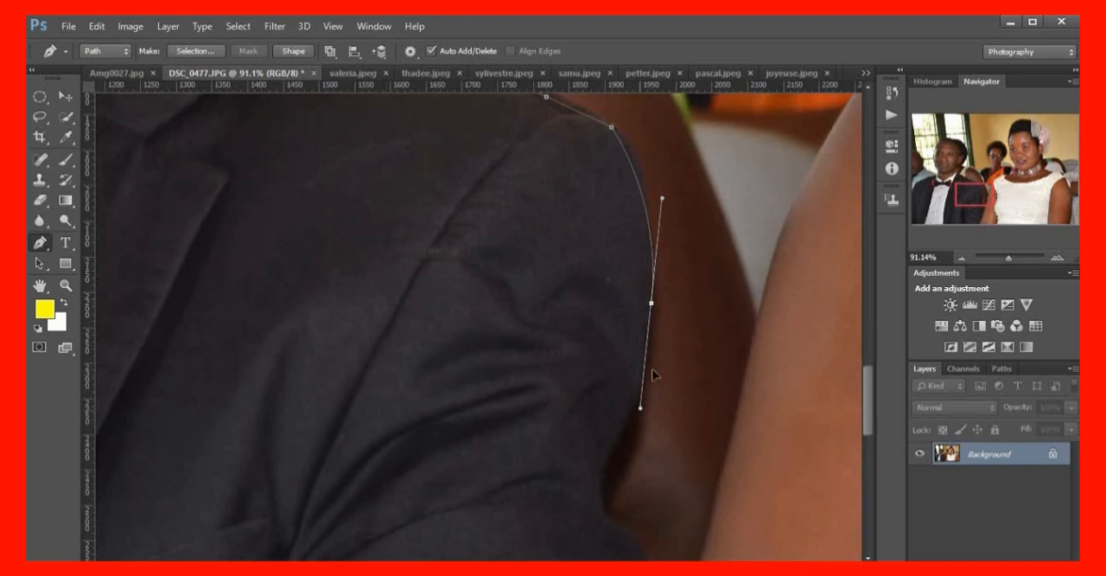
{"action": "left_click", "coordinate": [651, 303], "text": "alt"}
{"action": "scroll", "coordinate": [637, 424], "scroll_direction": "down", "scroll_amount": 2}
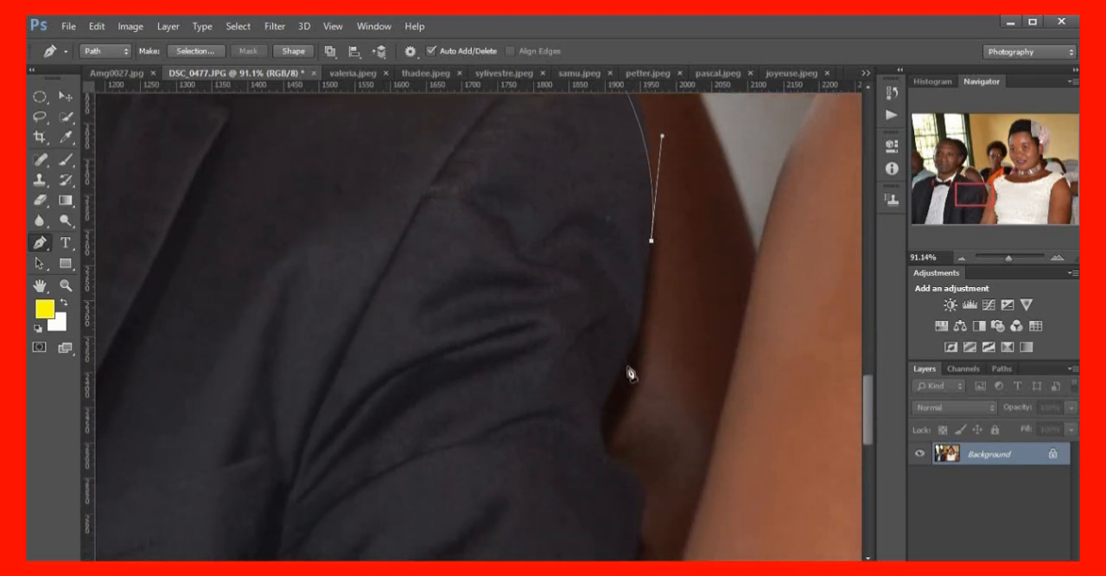
Follow the sleeve edge inward to the bend at the man's elbow, shaping a curve around the dip
{"action": "left_click", "coordinate": [623, 356]}
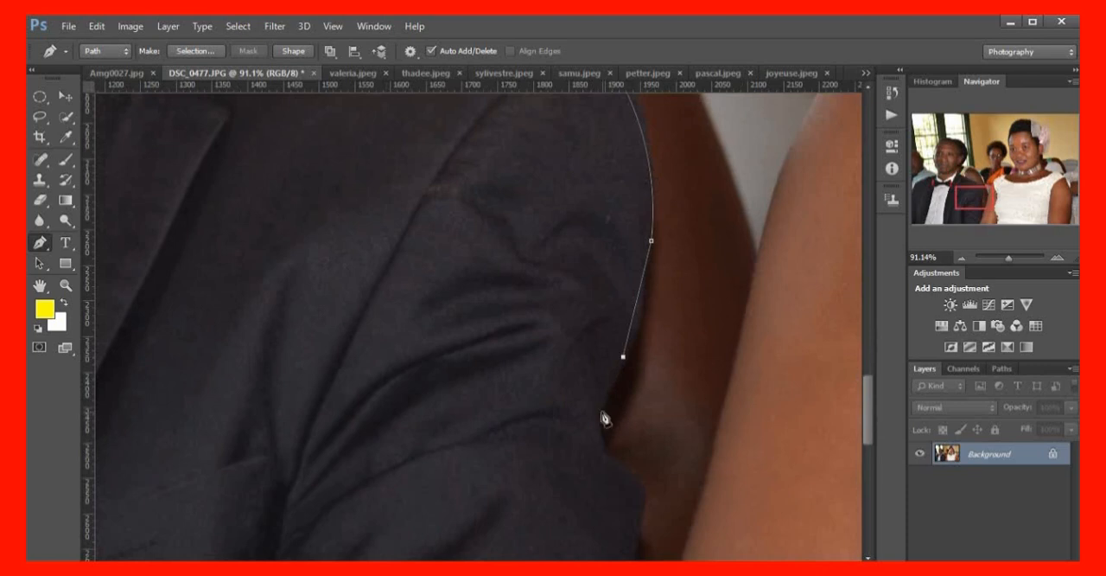
{"action": "left_click_drag", "start_coordinate": [609, 460], "coordinate": [639, 493]}
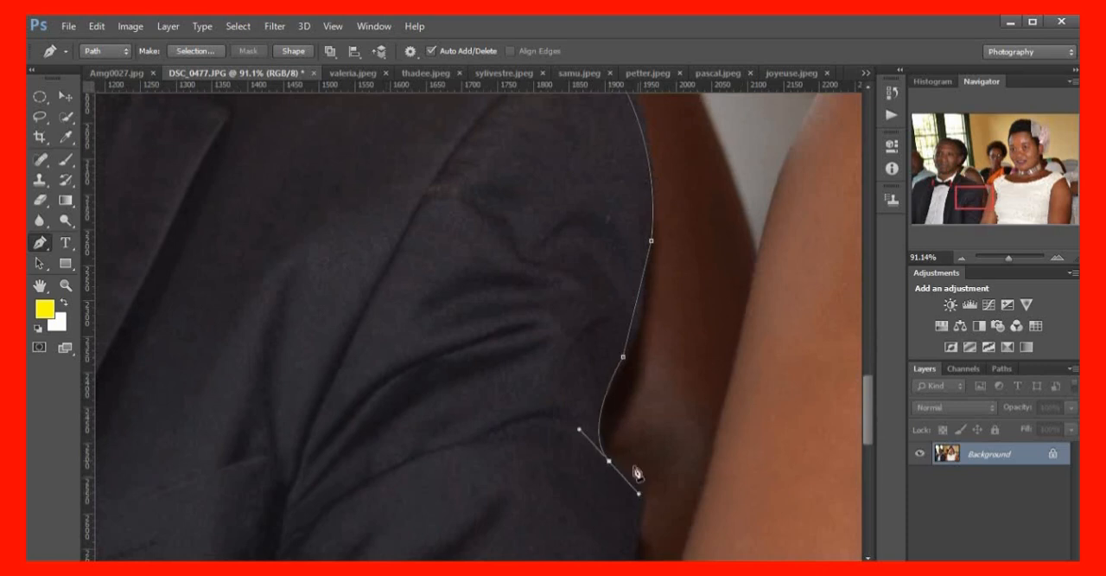
{"action": "left_click", "coordinate": [610, 463], "text": "alt"}
{"action": "scroll", "coordinate": [659, 407], "scroll_direction": "down", "scroll_amount": 5}
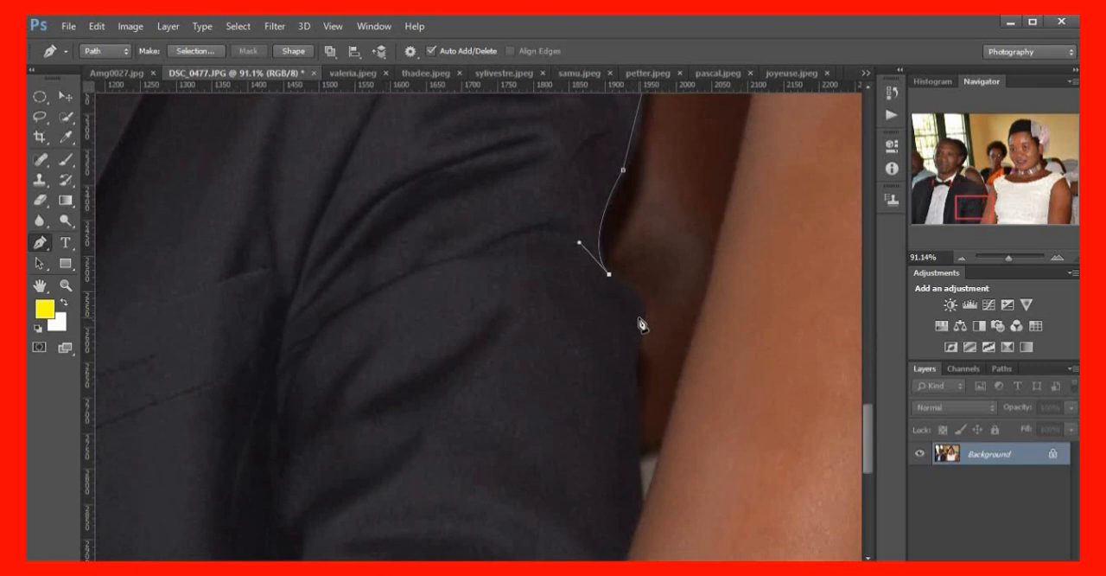
Continue down the man's sleeve to where it meets the woman's arm, and trace back up her arm's outer edge
{"action": "left_click", "coordinate": [642, 506]}
{"action": "scroll", "coordinate": [708, 387], "scroll_direction": "up", "scroll_amount": 2}
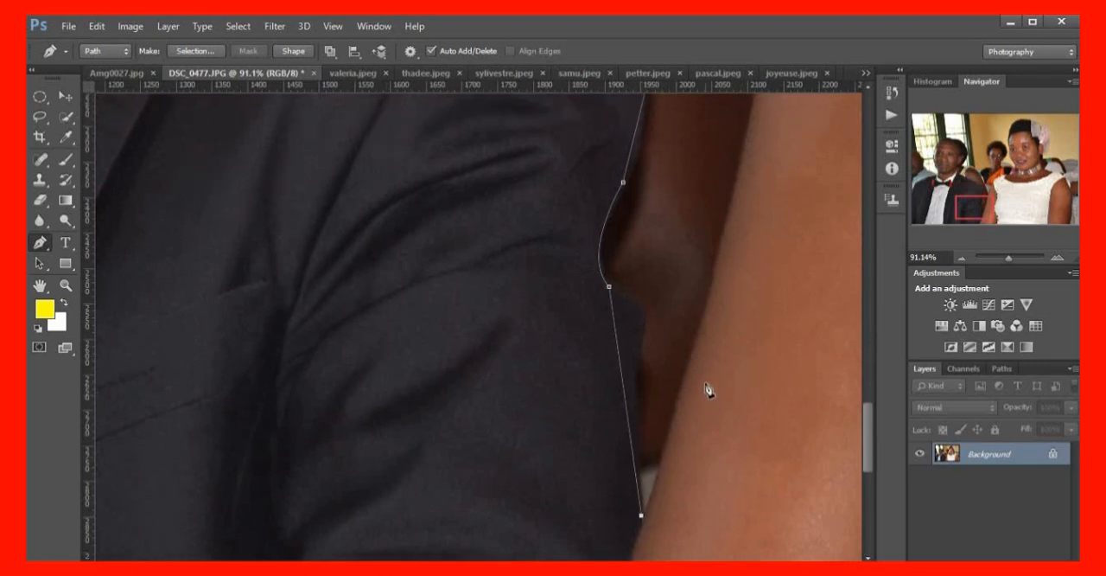
{"action": "scroll", "coordinate": [707, 389], "scroll_direction": "down", "scroll_amount": 3}
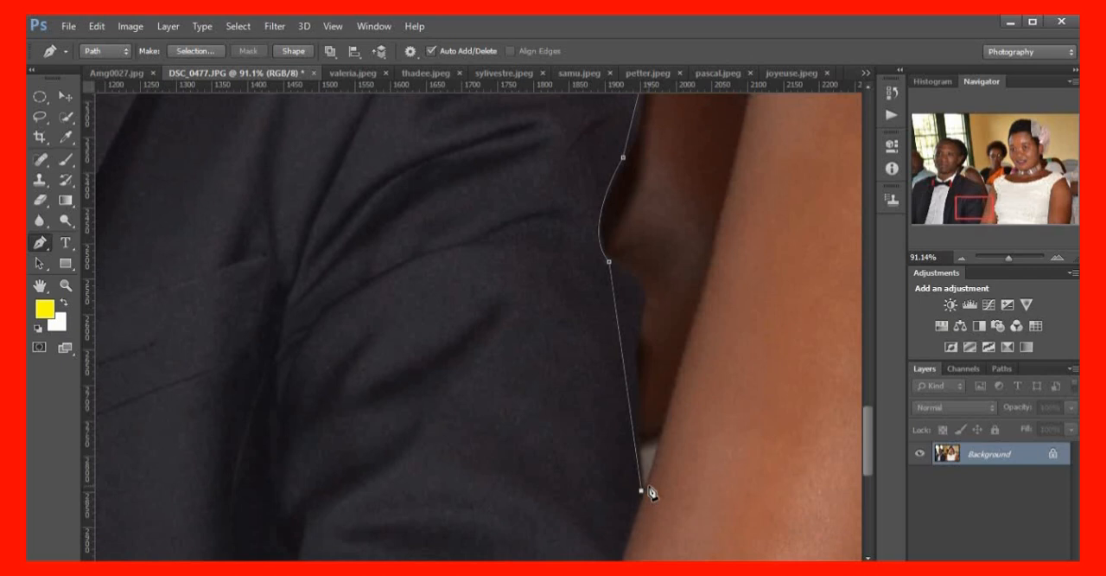
{"action": "left_click", "coordinate": [724, 217]}
{"action": "scroll", "coordinate": [743, 346], "scroll_direction": "up", "scroll_amount": 5}
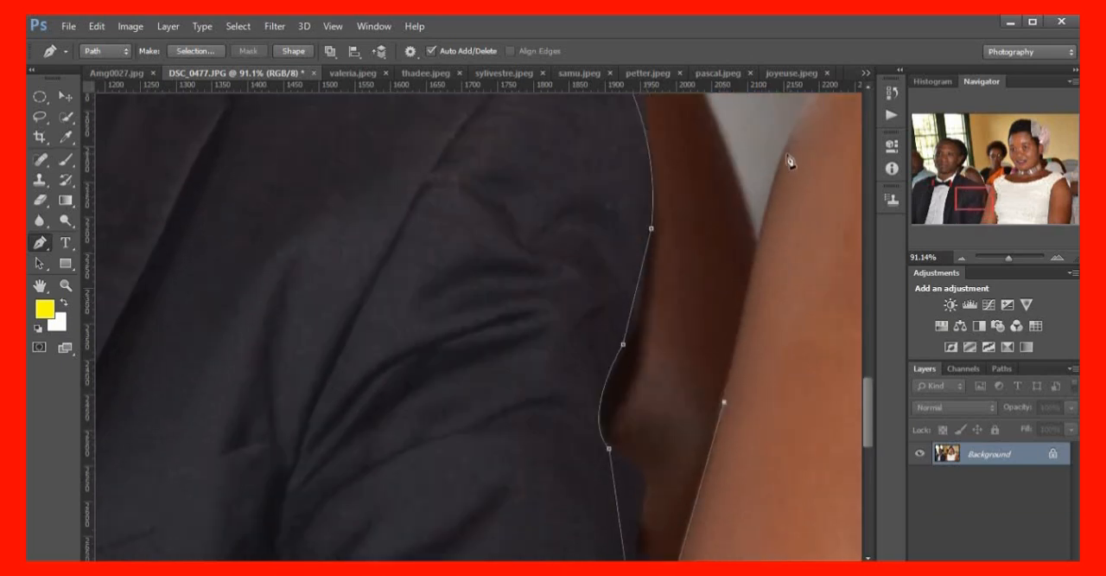
{"action": "scroll", "coordinate": [694, 397], "scroll_direction": "down", "scroll_amount": 2}
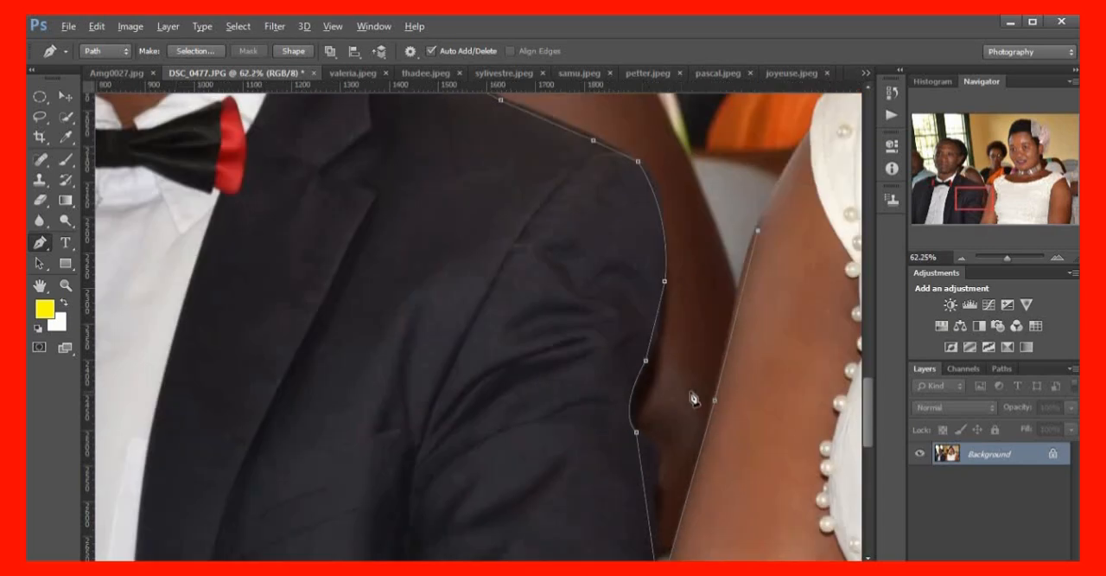
{"action": "scroll", "coordinate": [694, 397], "scroll_direction": "down", "scroll_amount": 2}
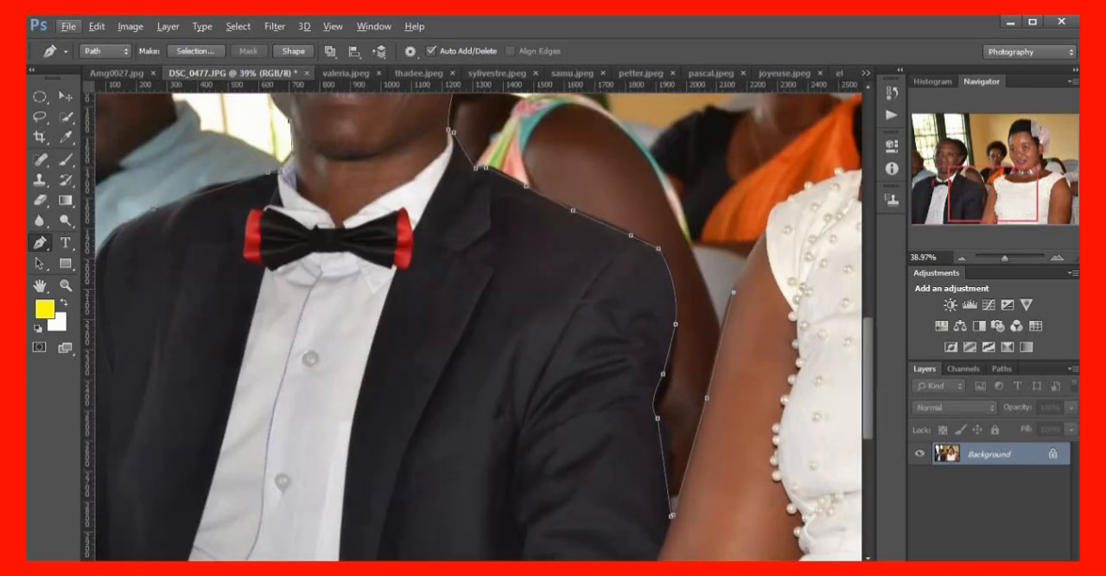
Trace the image-left cap sleeve of the woman's dress from her arm up around the first edge pearls
{"action": "scroll", "coordinate": [694, 398], "scroll_direction": "right", "scroll_amount": 5}
{"action": "scroll", "coordinate": [343, 283], "scroll_direction": "up", "scroll_amount": 4}
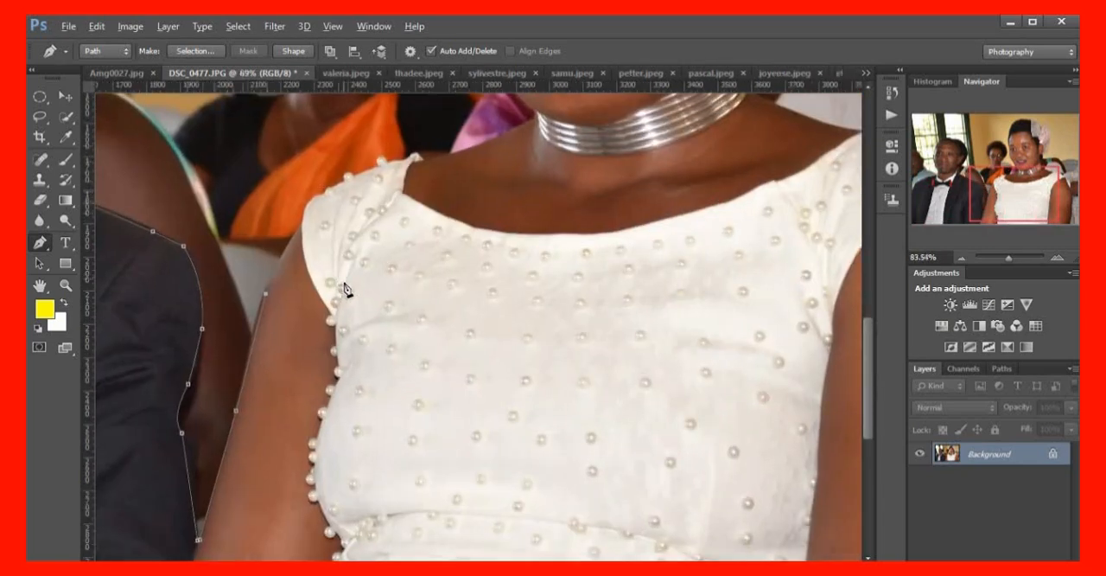
{"action": "scroll", "coordinate": [271, 318], "scroll_direction": "up", "scroll_amount": 1}
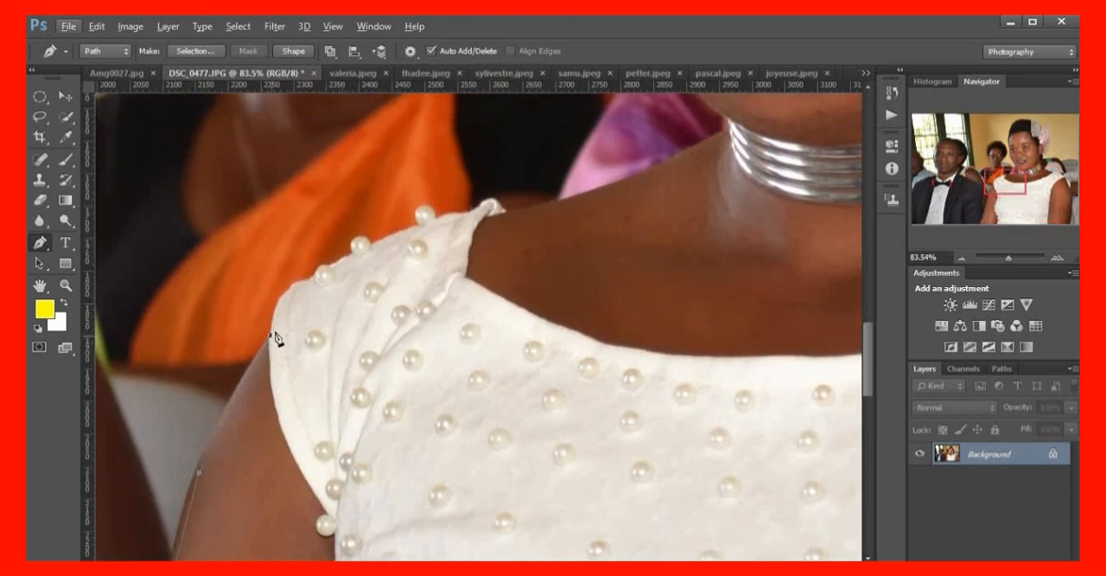
{"action": "left_click", "coordinate": [284, 295]}
{"action": "left_click", "coordinate": [330, 267]}
{"action": "left_click_drag", "start_coordinate": [372, 244], "coordinate": [394, 267]}
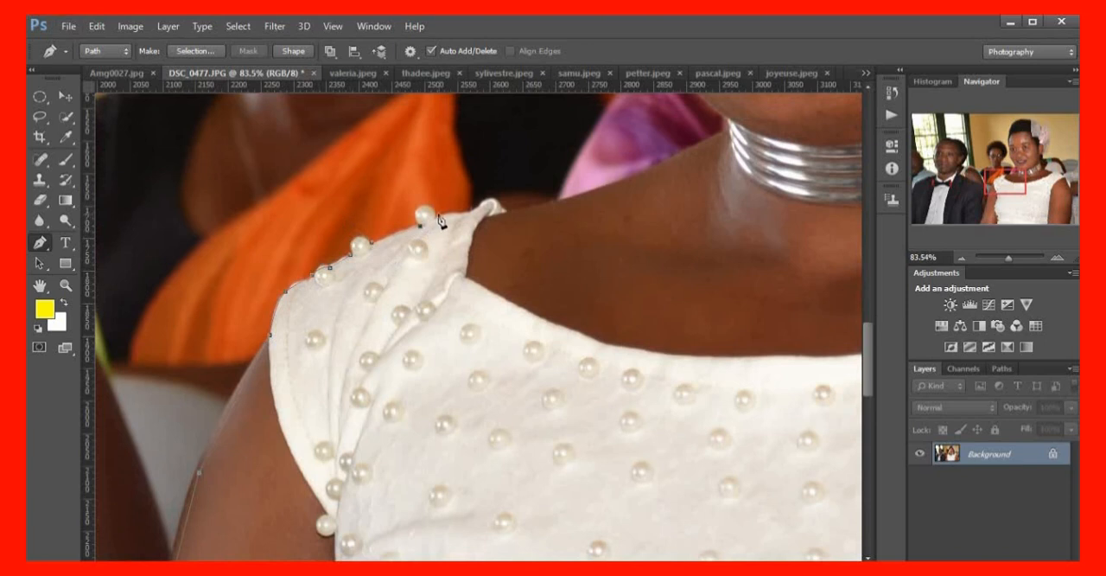
{"action": "left_click_drag", "start_coordinate": [439, 227], "coordinate": [462, 256]}
{"action": "key", "text": "ctrl+z"}
{"action": "left_click_drag", "start_coordinate": [439, 215], "coordinate": [488, 255]}
{"action": "key", "text": "ctrl+alt+z"}
Trace the top edge of the cap sleeve past its last pearl to where the fabric ends on her shoulder
{"action": "left_click_drag", "start_coordinate": [439, 221], "coordinate": [449, 243]}
{"action": "left_click", "coordinate": [442, 219], "text": "alt"}
{"action": "left_click", "coordinate": [456, 213]}
{"action": "left_click", "coordinate": [484, 203]}
{"action": "left_click_drag", "start_coordinate": [500, 211], "coordinate": [496, 227]}
{"action": "left_click", "coordinate": [500, 211], "text": "alt"}
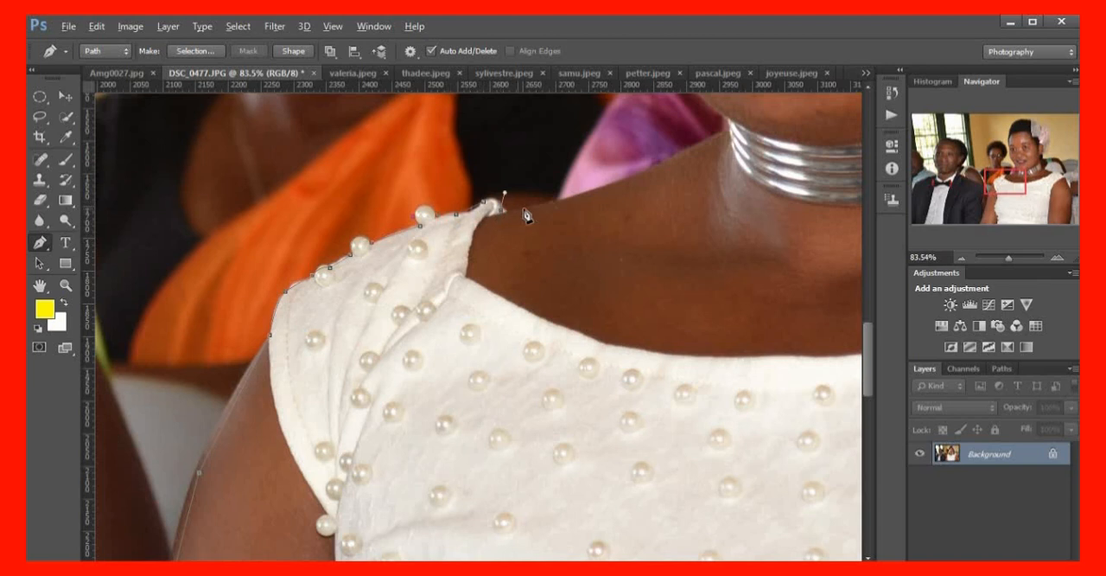
Continue the path along the woman's bare image-left shoulder up to the edge of her silver necklace
{"action": "left_click", "coordinate": [584, 192]}
{"action": "scroll", "coordinate": [579, 294], "scroll_direction": "up", "scroll_amount": 8}
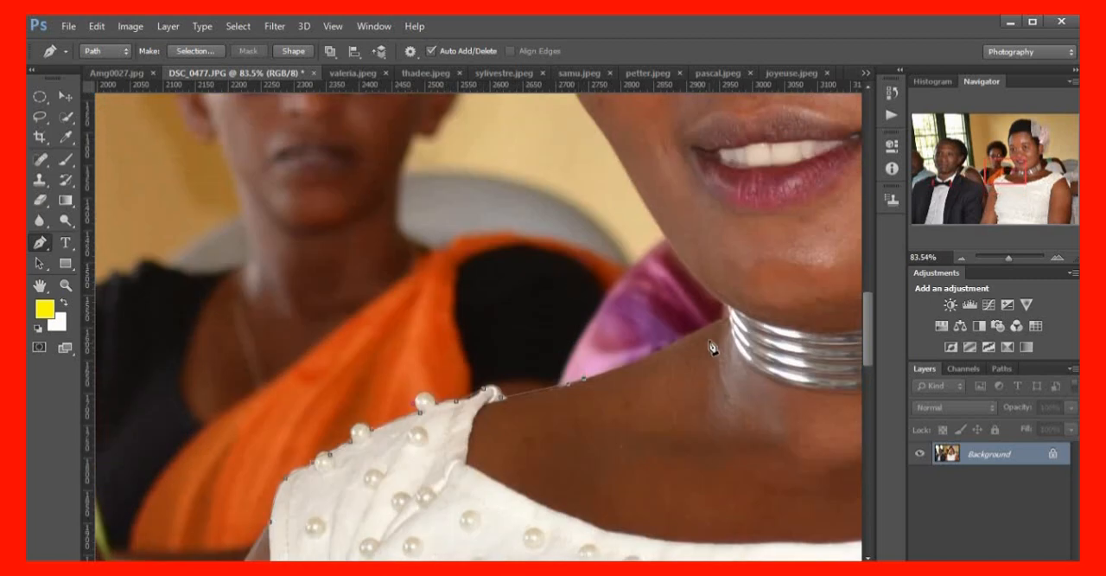
{"action": "left_click_drag", "start_coordinate": [714, 326], "coordinate": [737, 306]}
{"action": "left_click", "coordinate": [726, 319]}
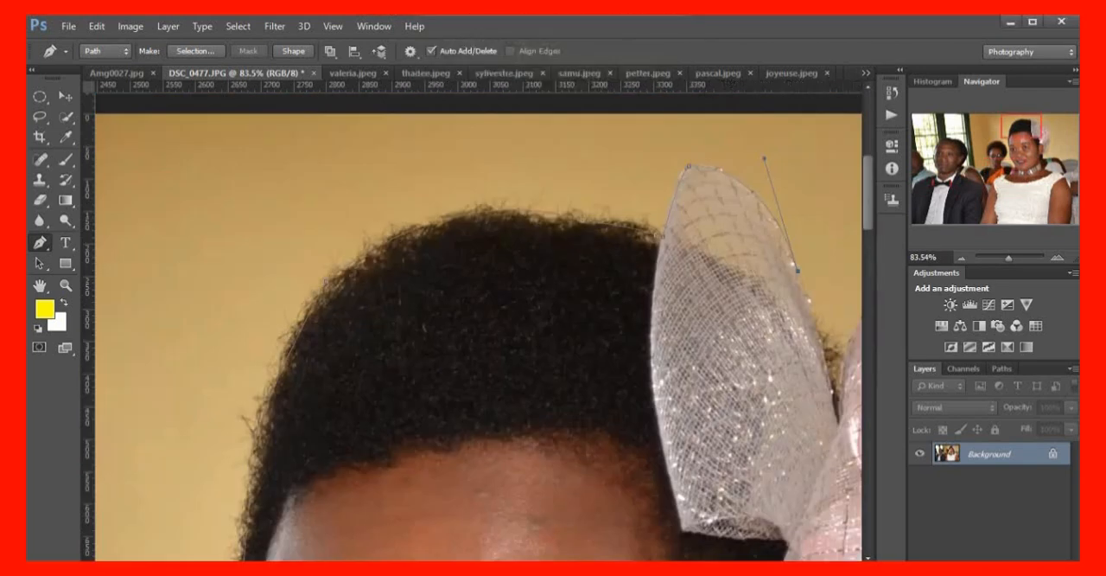
Add anchors down the outer edge of the white net petal toward the gap beside the pink petal
{"action": "scroll", "coordinate": [685, 523], "scroll_direction": "down", "scroll_amount": 3}
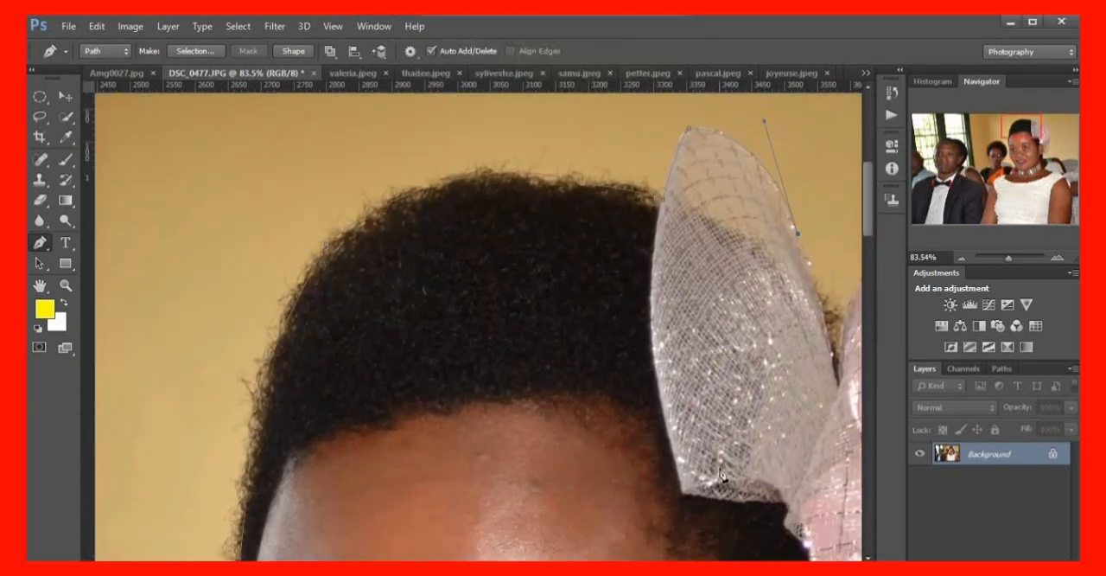
{"action": "scroll", "coordinate": [684, 523], "scroll_direction": "up", "scroll_amount": 2}
{"action": "scroll", "coordinate": [685, 524], "scroll_direction": "right", "scroll_amount": 10}
{"action": "scroll", "coordinate": [525, 313], "scroll_direction": "left", "scroll_amount": 2}
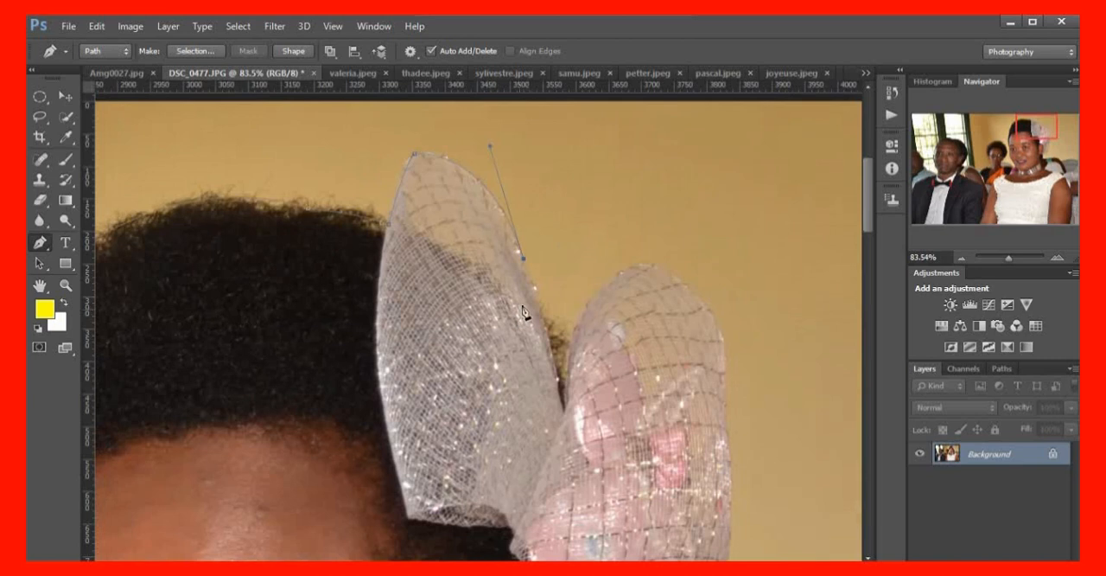
{"action": "left_click", "coordinate": [542, 310]}
{"action": "left_click", "coordinate": [555, 346]}
Curve the path over the rounded top of the pink net petal and onto its outer edge
{"action": "left_click_drag", "start_coordinate": [673, 305], "coordinate": [689, 282]}
{"action": "left_click_drag", "start_coordinate": [723, 402], "coordinate": [706, 512]}
{"action": "left_click", "coordinate": [723, 402], "text": "alt"}
Trace the pink petal's lower outer edge and the netting beneath it around to its bottom by the ear
{"action": "scroll", "coordinate": [716, 434], "scroll_direction": "down", "scroll_amount": 3}
{"action": "scroll", "coordinate": [704, 398], "scroll_direction": "down", "scroll_amount": 1}
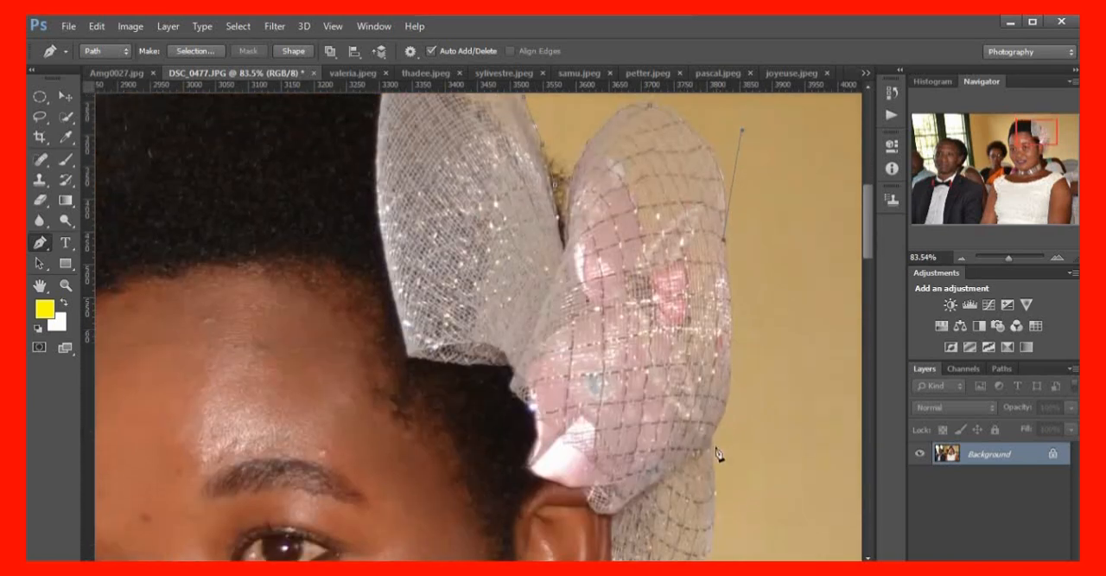
{"action": "left_click_drag", "start_coordinate": [711, 437], "coordinate": [674, 487]}
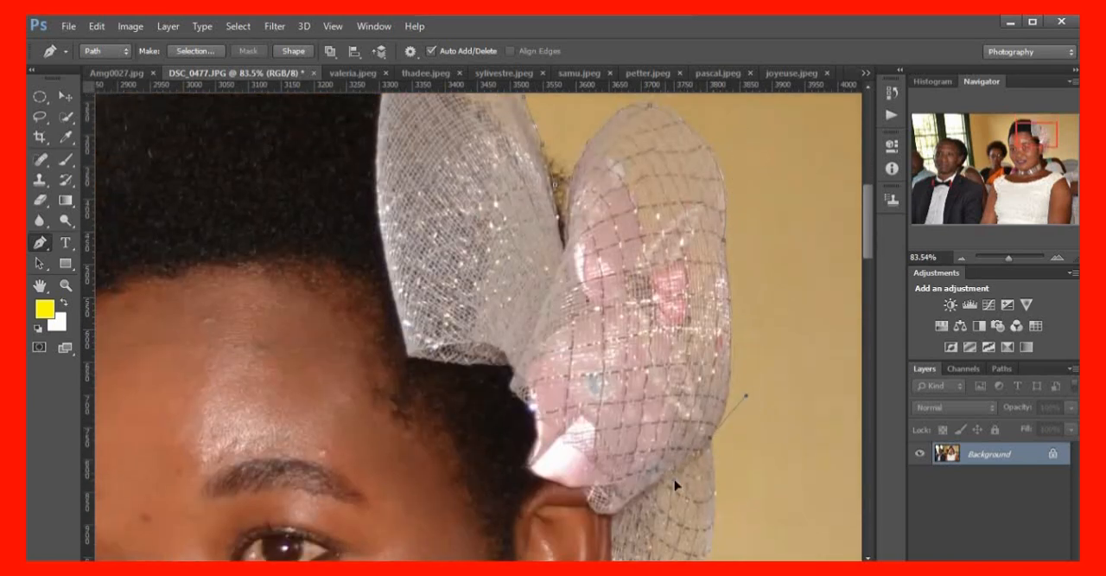
{"action": "scroll", "coordinate": [704, 436], "scroll_direction": "down", "scroll_amount": 6}
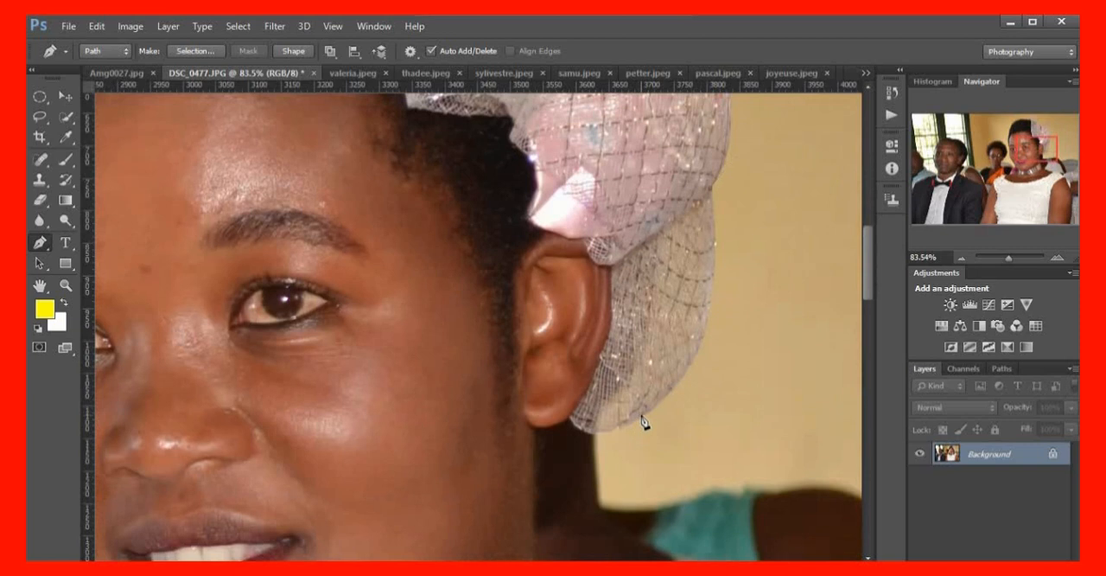
{"action": "left_click_drag", "start_coordinate": [642, 415], "coordinate": [550, 451]}
{"action": "left_click", "coordinate": [589, 438]}
Trace under the woman's earlobe, down the side of her neck and along the necklace to its base
{"action": "left_click_drag", "start_coordinate": [534, 431], "coordinate": [553, 434]}
{"action": "scroll", "coordinate": [538, 436], "scroll_direction": "down", "scroll_amount": 5}
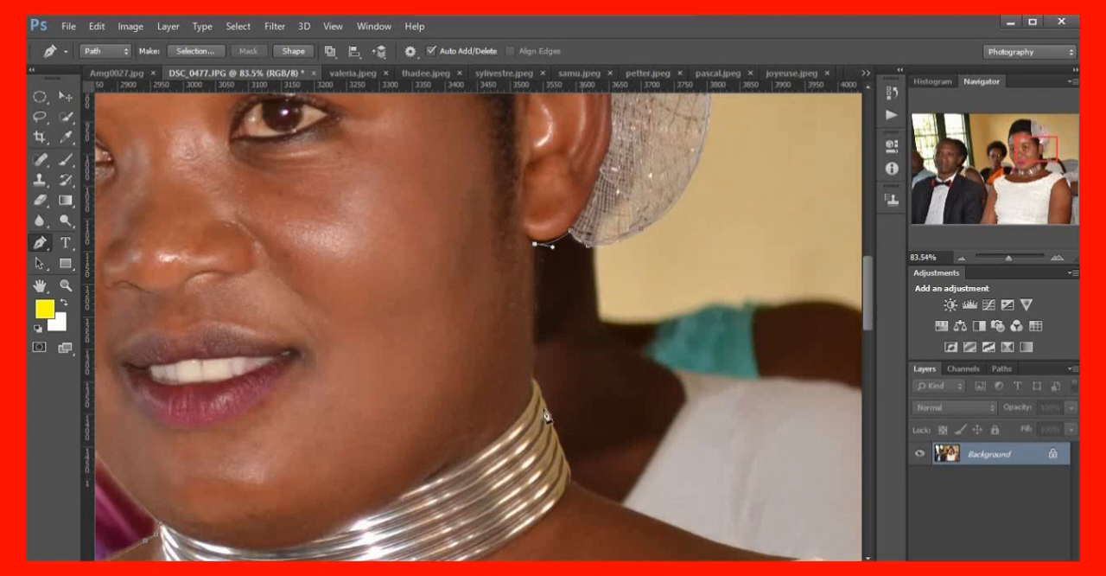
{"action": "left_click_drag", "start_coordinate": [535, 378], "coordinate": [546, 424]}
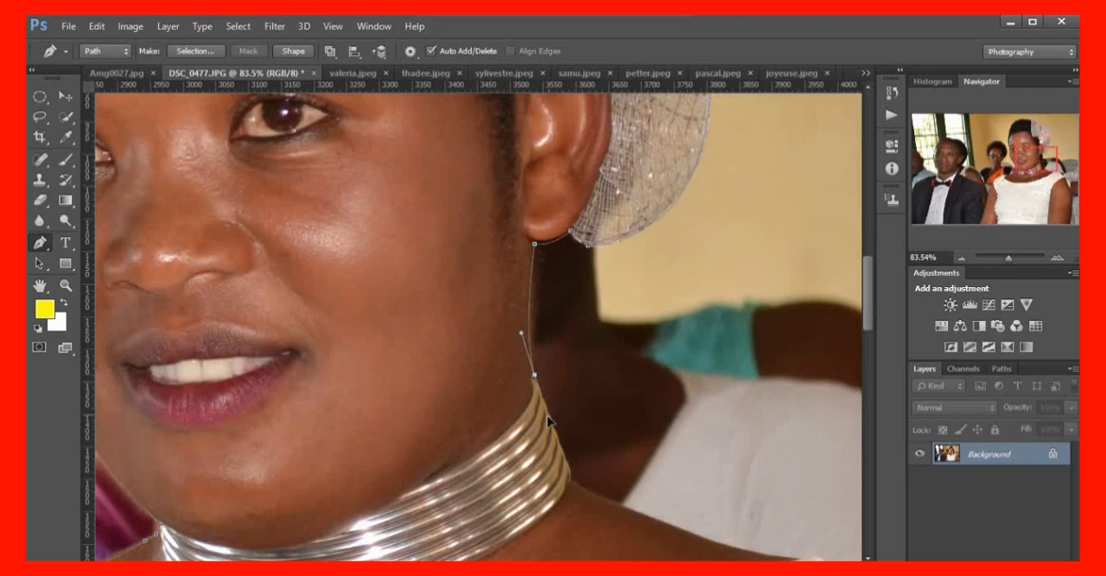
{"action": "left_click", "coordinate": [573, 477]}
Trace the woman's image-right shoulder from the necklace along the dress strap to the seam above the armhole
{"action": "scroll", "coordinate": [631, 495], "scroll_direction": "down", "scroll_amount": 3}
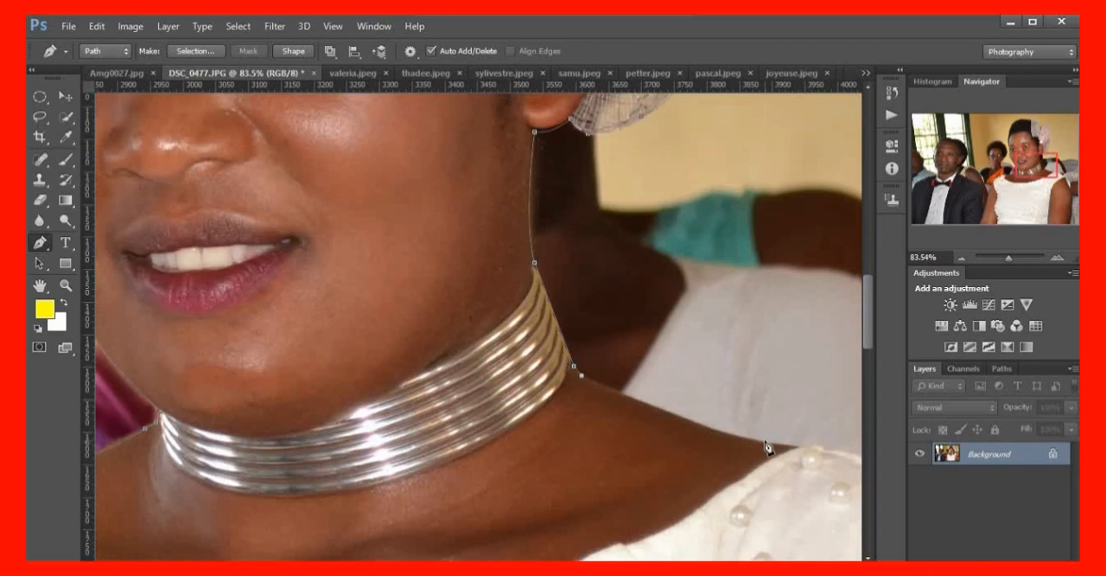
{"action": "left_click_drag", "start_coordinate": [764, 441], "coordinate": [831, 451]}
{"action": "scroll", "coordinate": [478, 327], "scroll_direction": "right", "scroll_amount": 8}
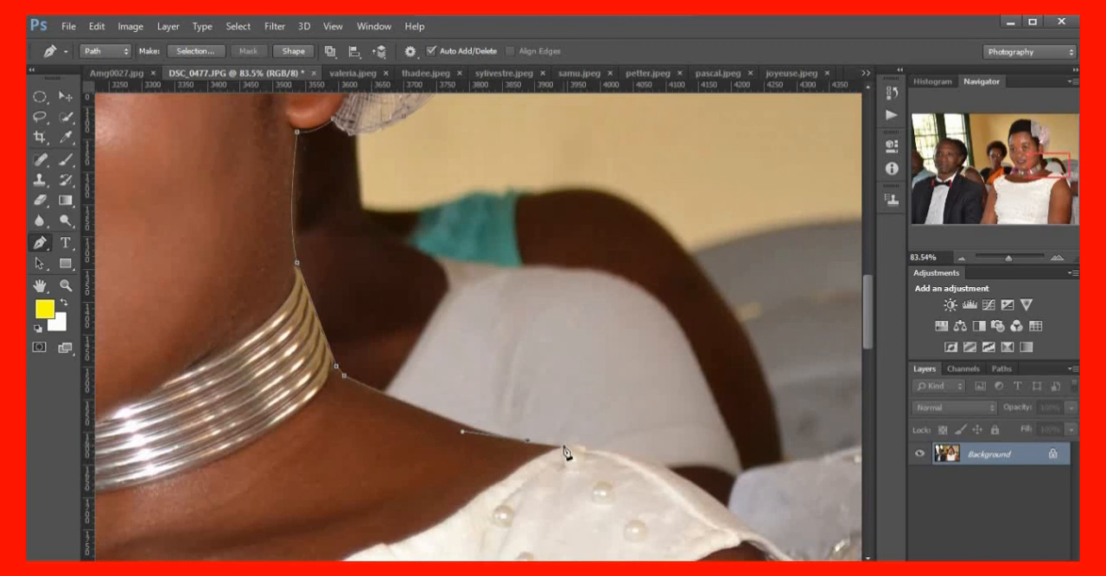
{"action": "left_click", "coordinate": [561, 445]}
{"action": "left_click_drag", "start_coordinate": [704, 491], "coordinate": [723, 518]}
{"action": "scroll", "coordinate": [709, 493], "scroll_direction": "down", "scroll_amount": 3}
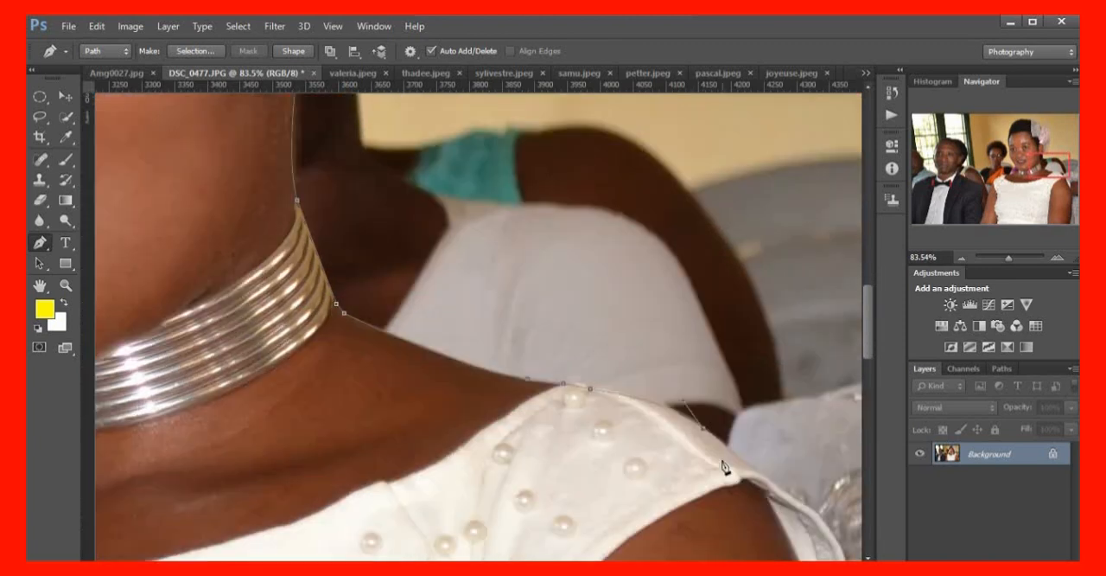
{"action": "left_click", "coordinate": [744, 403]}
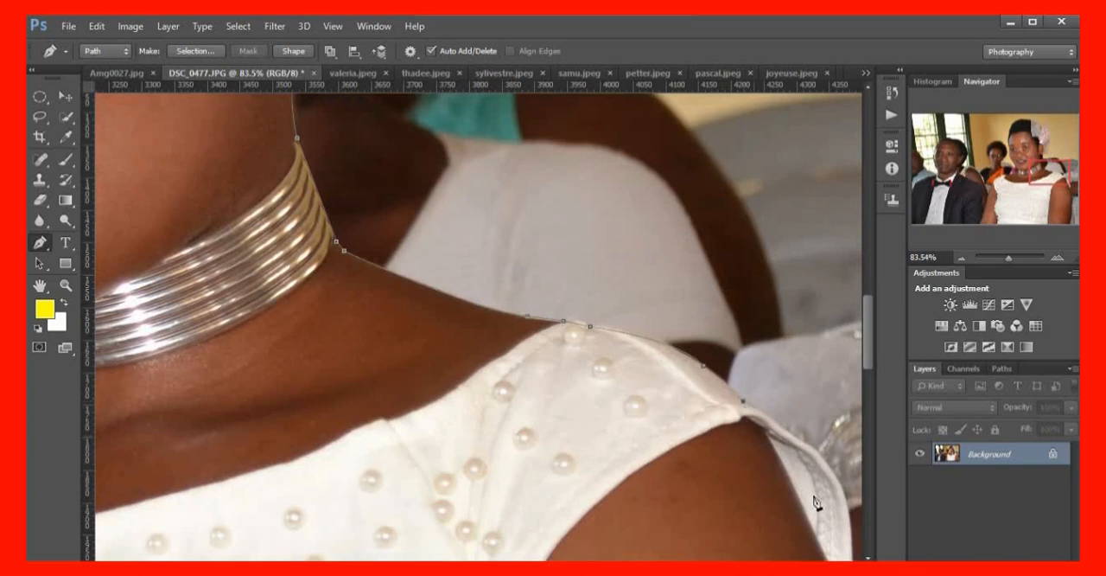
Trace the outer edge of the image-right cap sleeve from the shoulder seam down to its lower tip
{"action": "scroll", "coordinate": [815, 501], "scroll_direction": "down", "scroll_amount": 3}
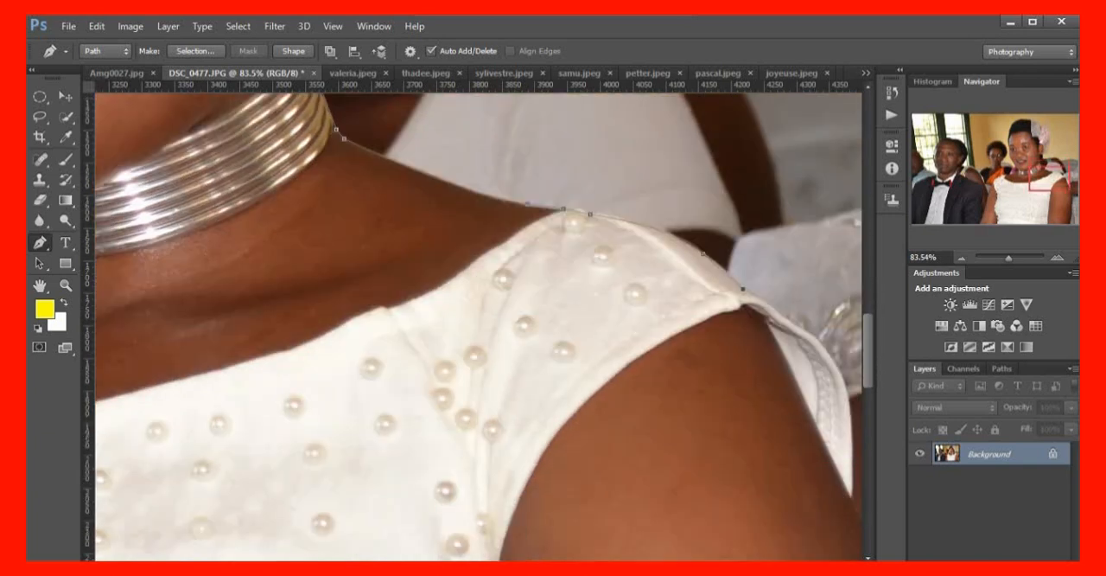
{"action": "scroll", "coordinate": [556, 425], "scroll_direction": "right", "scroll_amount": 5}
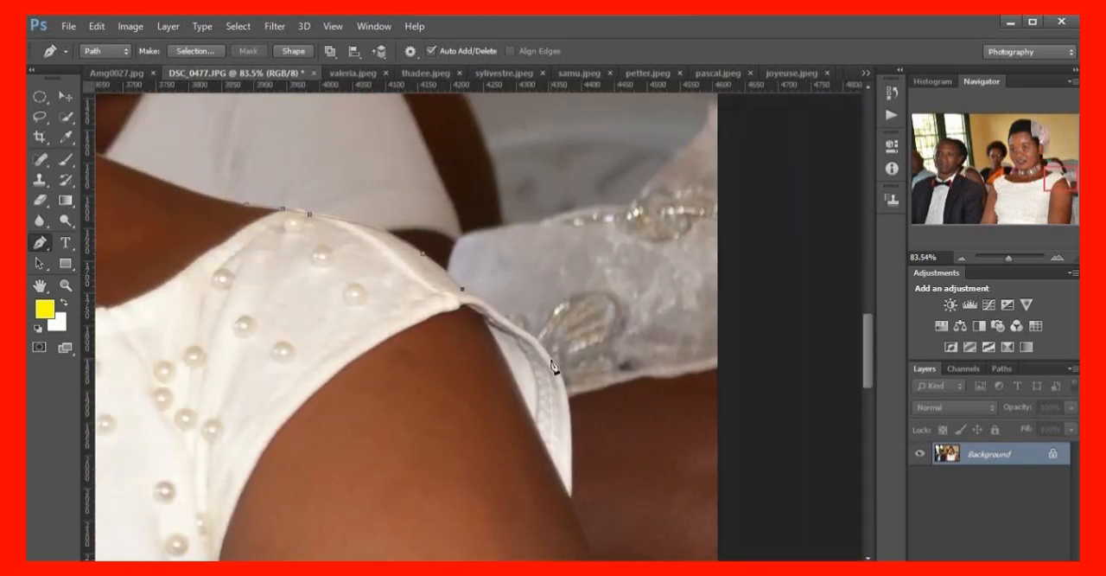
{"action": "left_click_drag", "start_coordinate": [559, 370], "coordinate": [570, 402]}
{"action": "left_click_drag", "start_coordinate": [574, 398], "coordinate": [561, 381]}
{"action": "left_click", "coordinate": [552, 361], "text": "alt"}
{"action": "left_click_drag", "start_coordinate": [570, 492], "coordinate": [560, 540]}
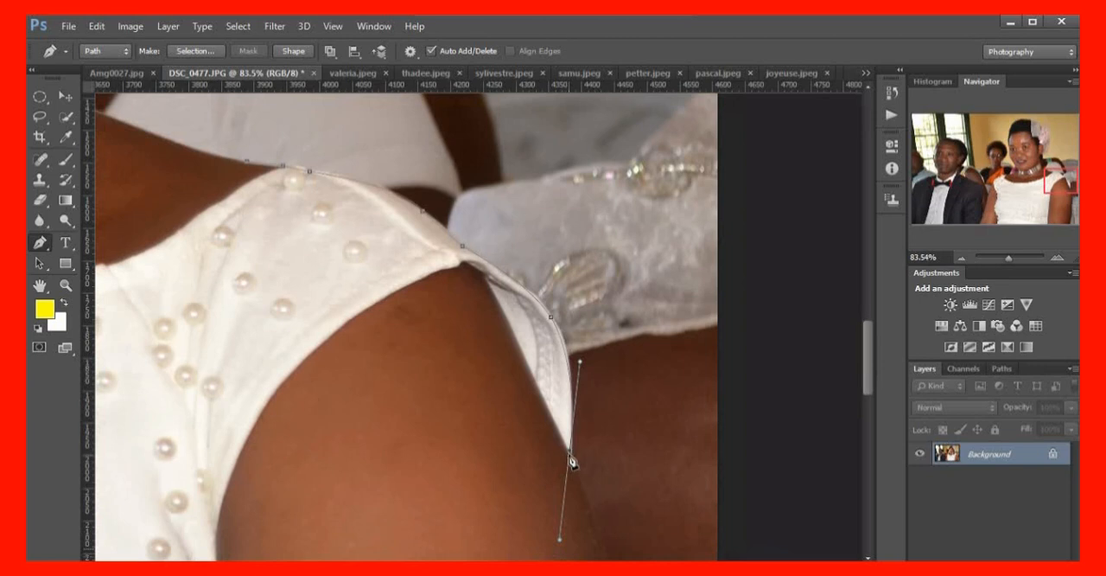
{"action": "left_click", "coordinate": [573, 453]}
{"action": "scroll", "coordinate": [588, 449], "scroll_direction": "down", "scroll_amount": 6}
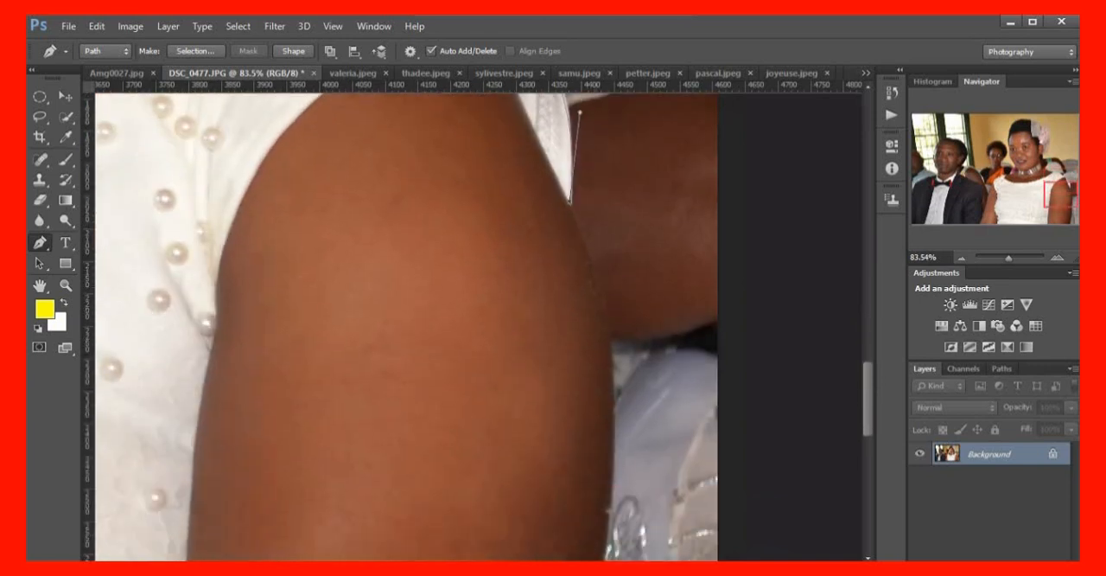
{"action": "scroll", "coordinate": [596, 483], "scroll_direction": "right", "scroll_amount": 4}
{"action": "scroll", "coordinate": [596, 483], "scroll_direction": "left", "scroll_amount": 3}
{"action": "scroll", "coordinate": [598, 432], "scroll_direction": "down", "scroll_amount": 1}
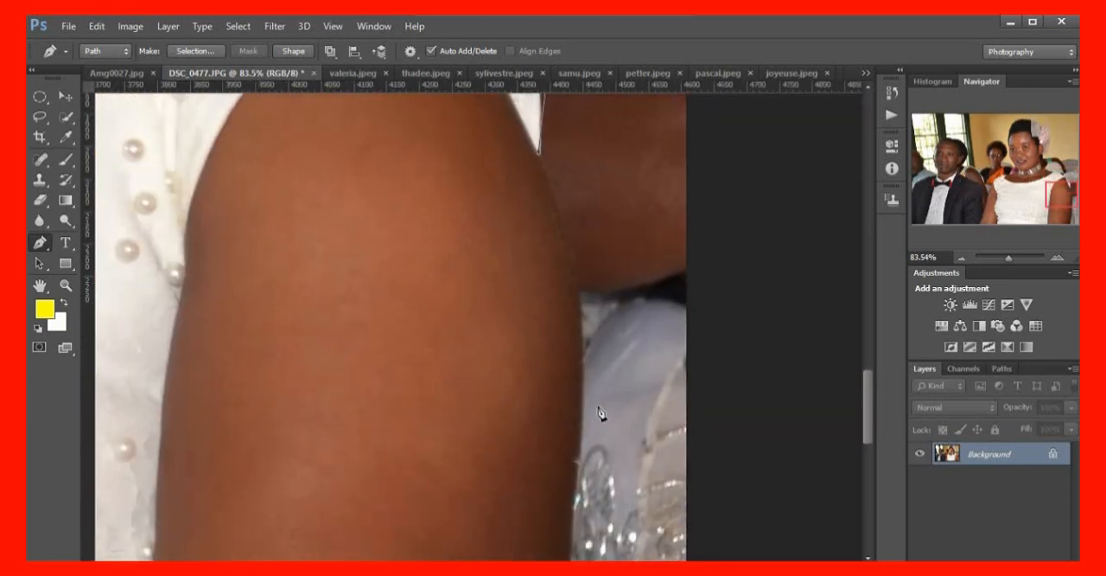
{"action": "scroll", "coordinate": [598, 415], "scroll_direction": "down", "scroll_amount": 3}
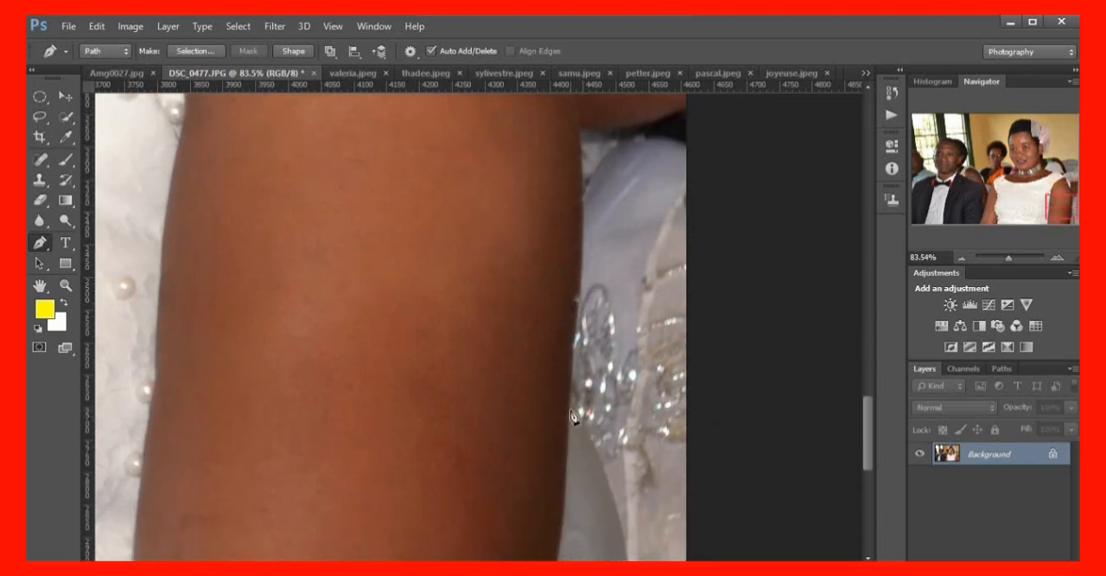
{"action": "left_click", "coordinate": [545, 471]}
{"action": "scroll", "coordinate": [625, 436], "scroll_direction": "up", "scroll_amount": 3}
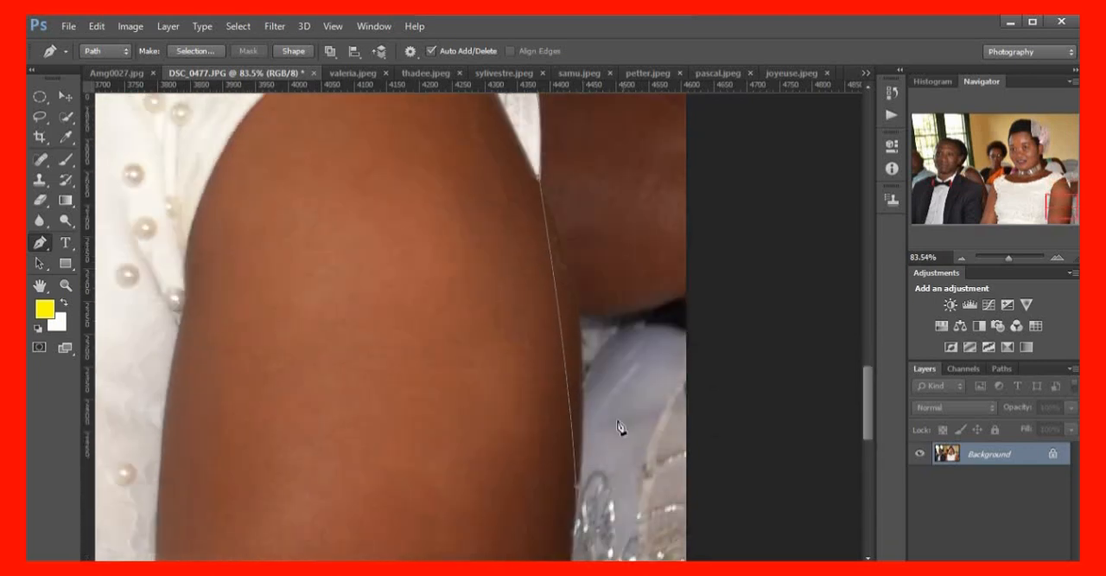
{"action": "key", "text": "ctrl+alt+z"}
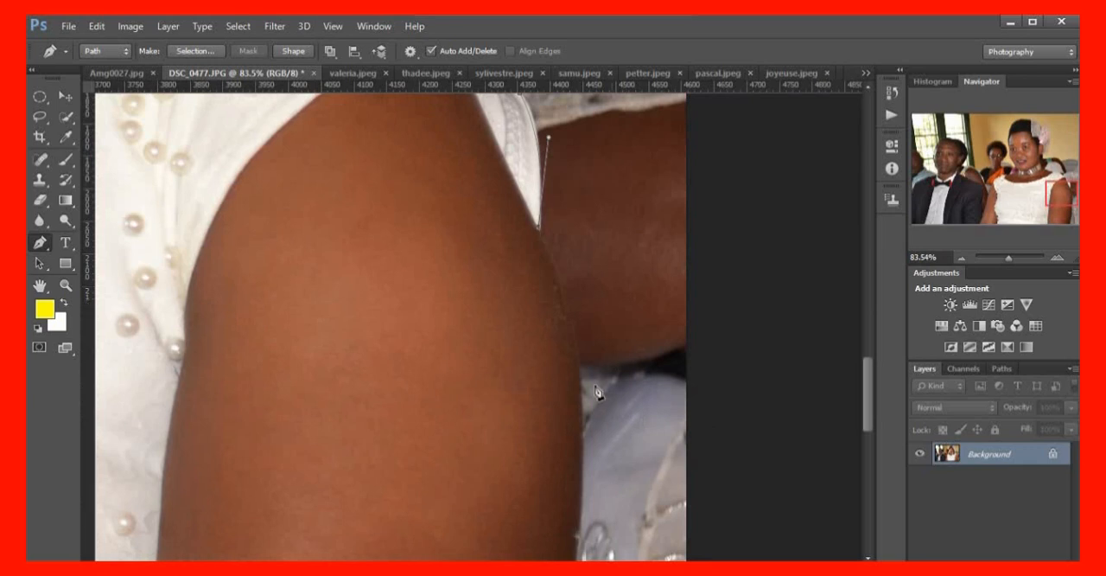
Trace the outer edge of the woman's image-right arm from the sleeve tip down to the photo's bottom edge
{"action": "left_click_drag", "start_coordinate": [578, 404], "coordinate": [581, 462]}
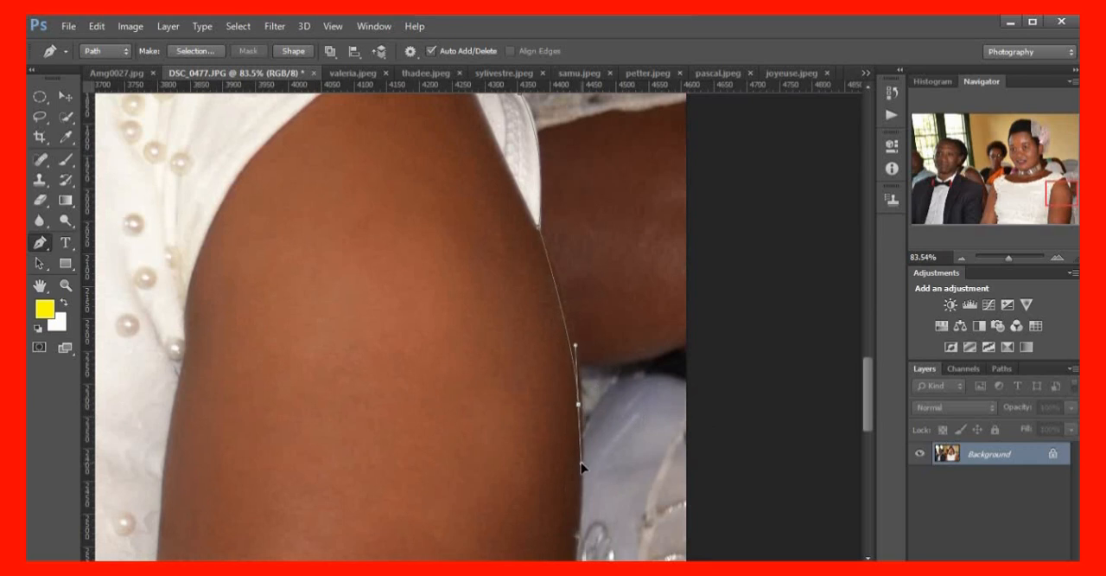
{"action": "left_click", "coordinate": [579, 407], "text": "alt"}
{"action": "scroll", "coordinate": [571, 441], "scroll_direction": "down", "scroll_amount": 5}
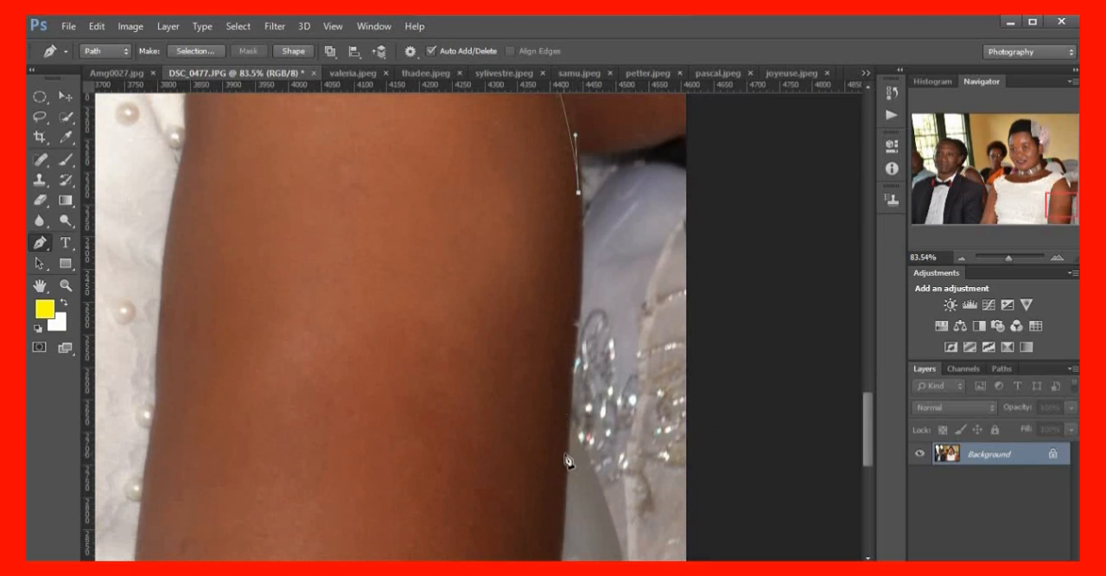
{"action": "left_click", "coordinate": [568, 460]}
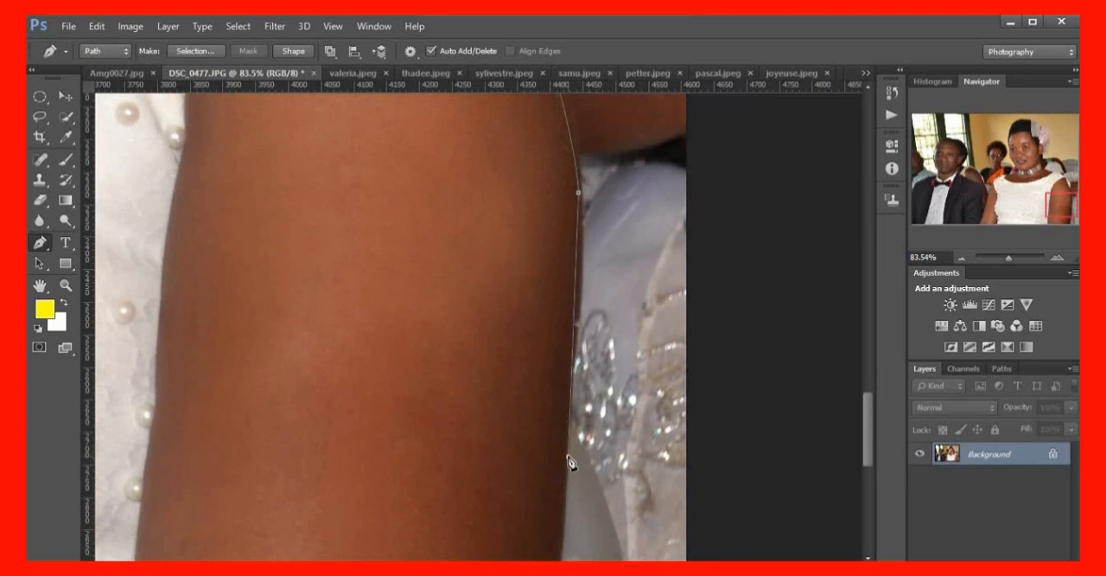
{"action": "scroll", "coordinate": [569, 460], "scroll_direction": "down", "scroll_amount": 6}
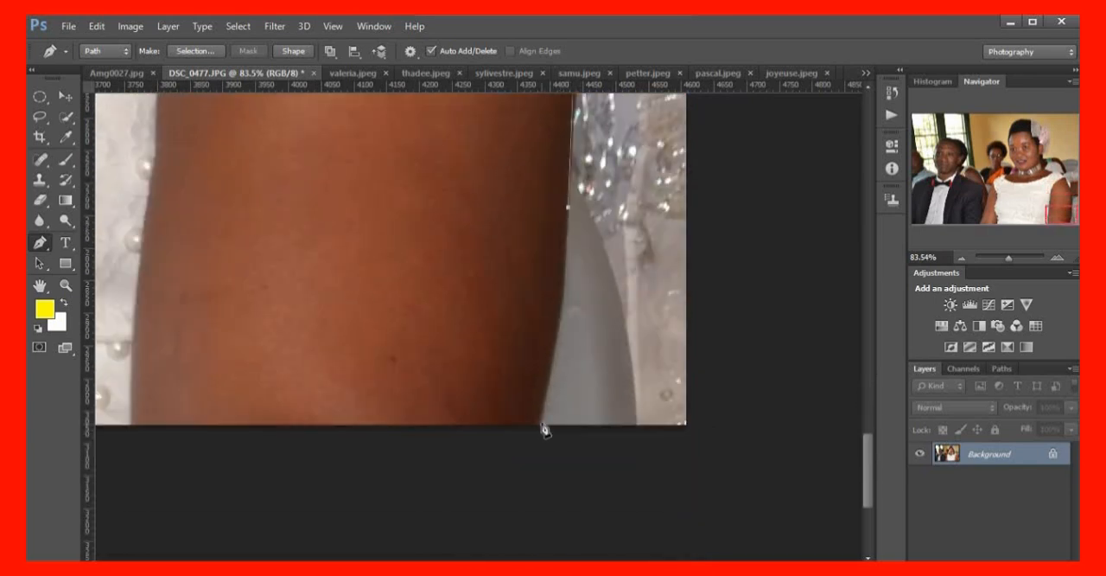
{"action": "left_click", "coordinate": [539, 423]}
{"action": "scroll", "coordinate": [570, 467], "scroll_direction": "down", "scroll_amount": 1}
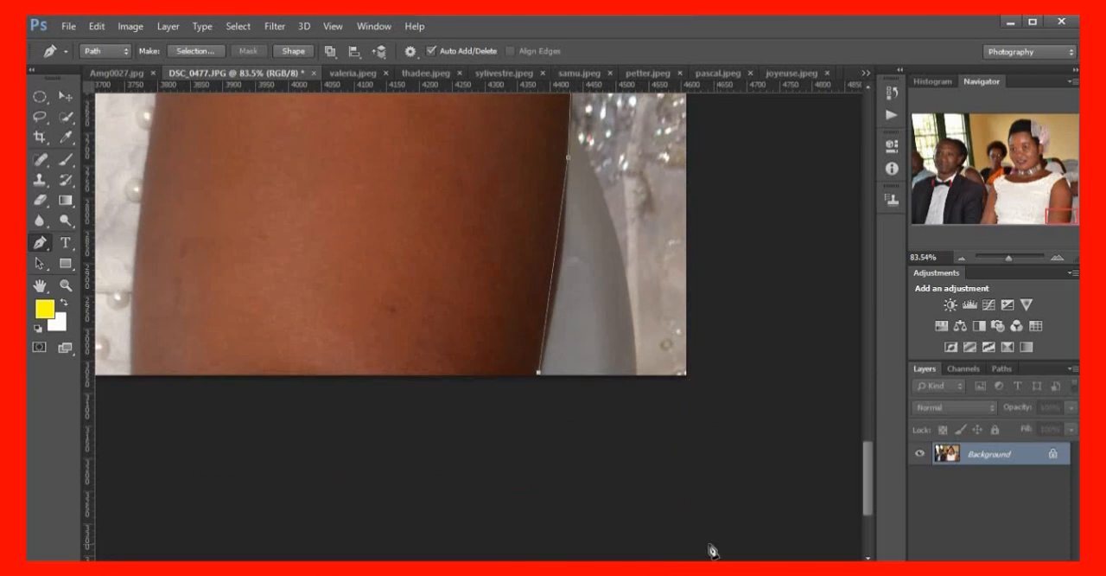
Run the path along the photo's bottom edge beneath the couple and close it at the starting anchor in the image's lower-left corner
{"action": "left_click_drag", "start_coordinate": [733, 567], "coordinate": [679, 567]}
{"action": "scroll", "coordinate": [670, 520], "scroll_direction": "down", "scroll_amount": 5}
{"action": "scroll", "coordinate": [672, 515], "scroll_direction": "down", "scroll_amount": 6}
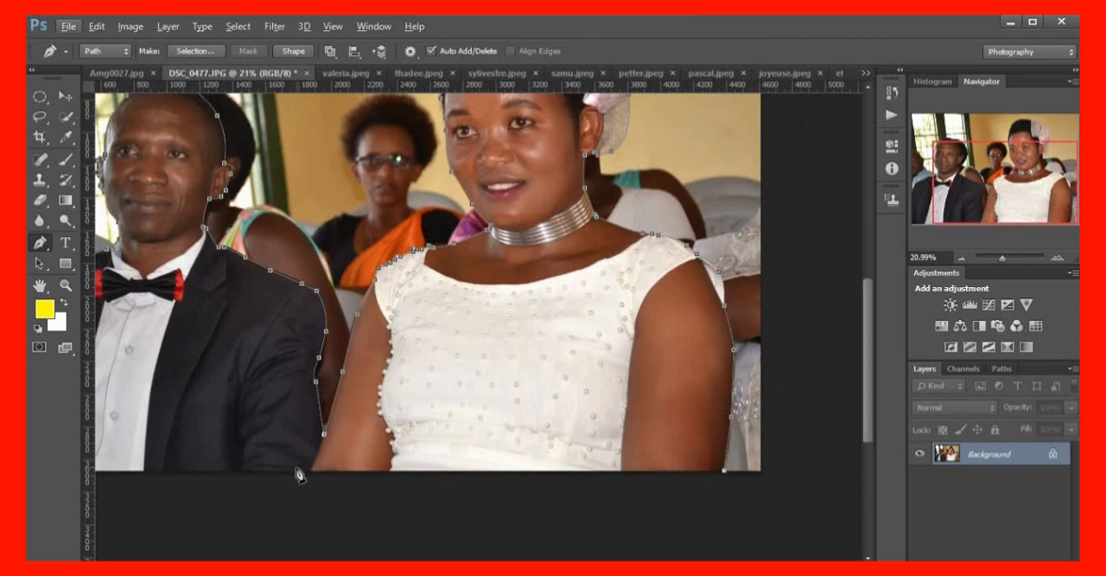
{"action": "left_click", "coordinate": [277, 472]}
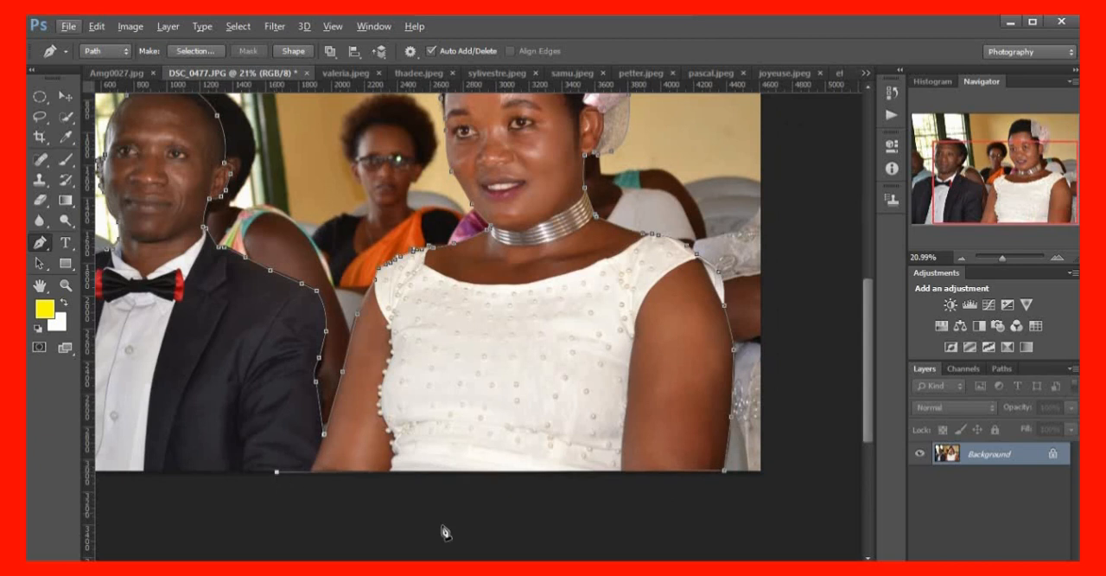
{"action": "scroll", "coordinate": [294, 465], "scroll_direction": "left", "scroll_amount": 5}
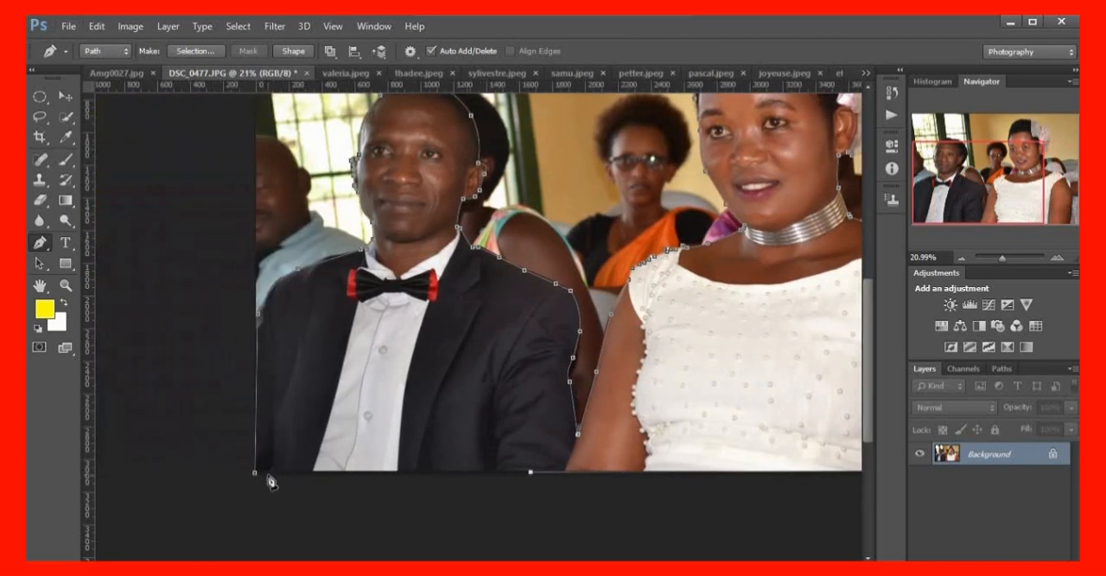
{"action": "left_click", "coordinate": [256, 475]}
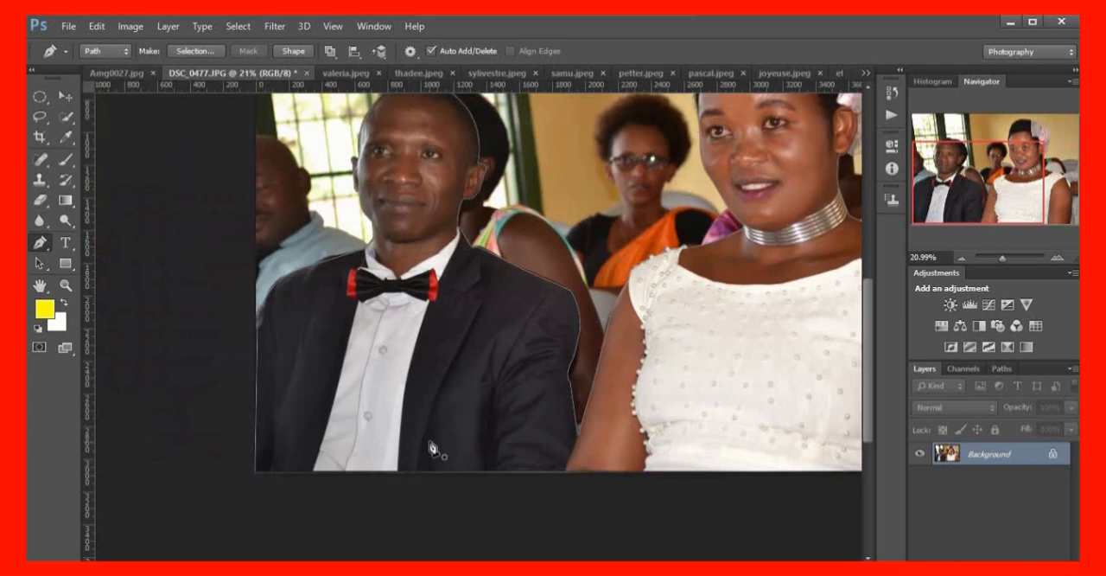
Convert the closed path around the couple into a new anti-aliased selection with a feather radius of 0 pixels
{"action": "scroll", "coordinate": [432, 447], "scroll_direction": "up", "scroll_amount": 2}
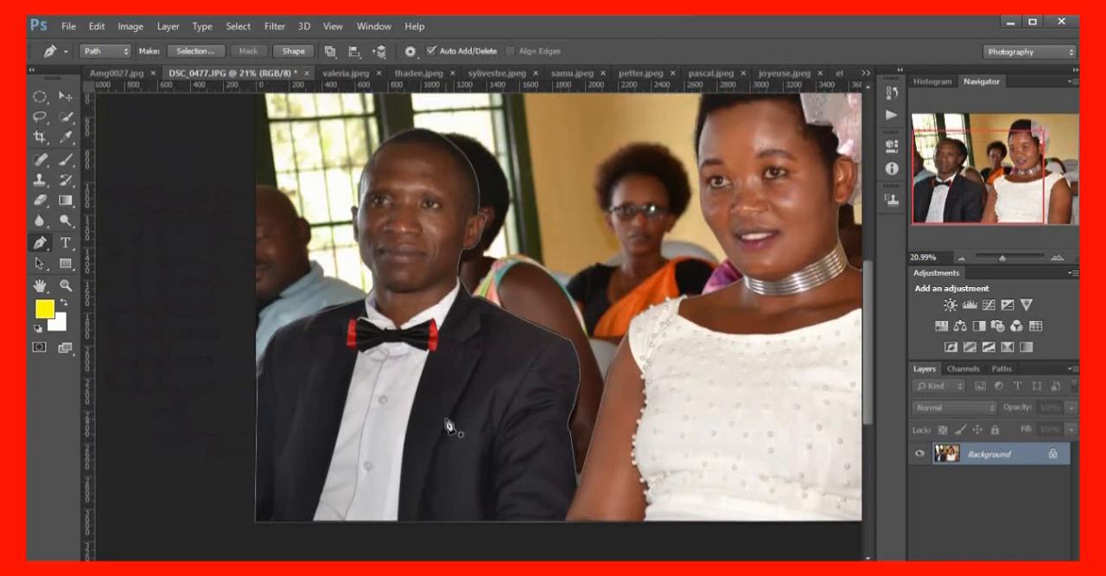
{"action": "scroll", "coordinate": [554, 288], "scroll_direction": "up", "scroll_amount": 2}
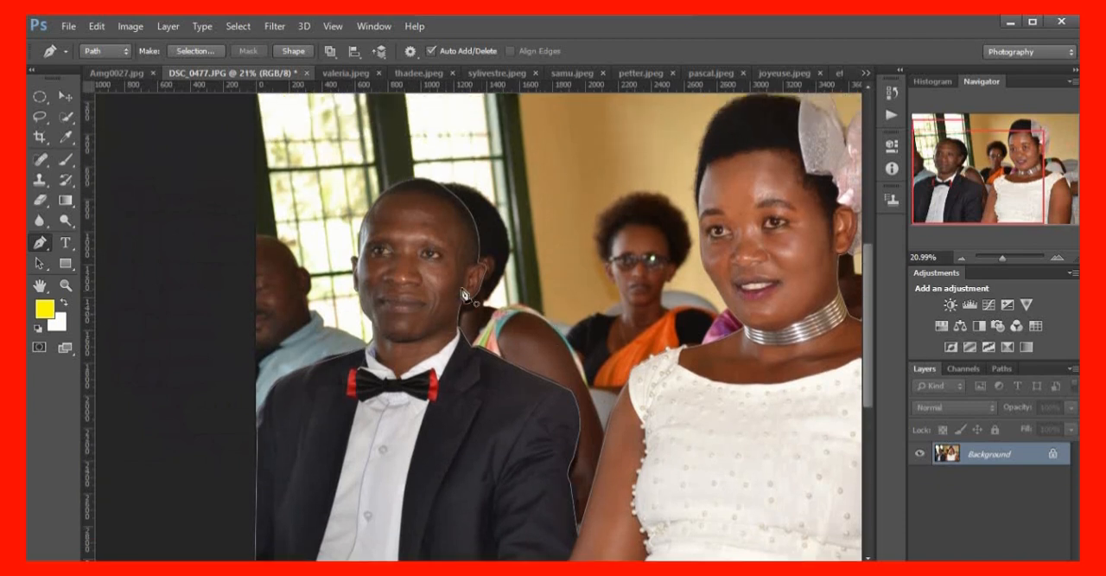
{"action": "scroll", "coordinate": [448, 325], "scroll_direction": "up", "scroll_amount": 5}
{"action": "scroll", "coordinate": [423, 332], "scroll_direction": "down", "scroll_amount": 3}
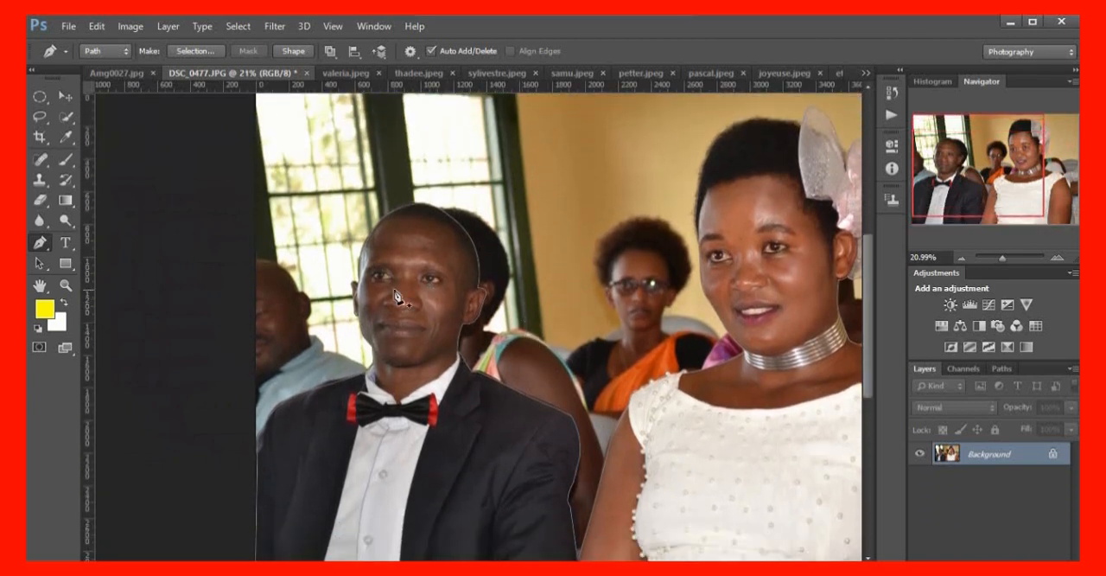
{"action": "right_click", "coordinate": [395, 294]}
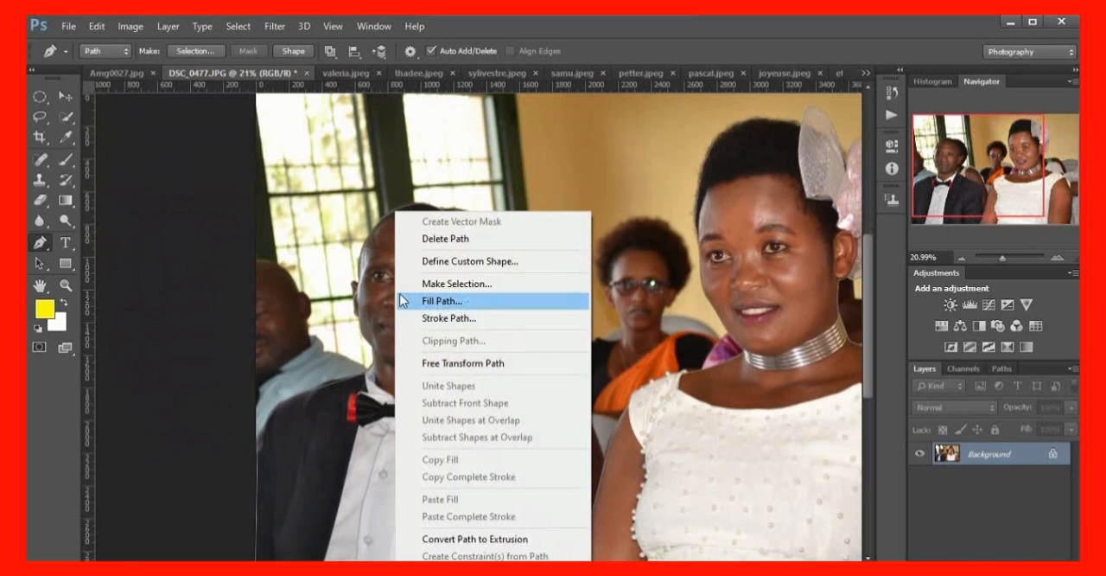
{"action": "right_click", "coordinate": [381, 271]}
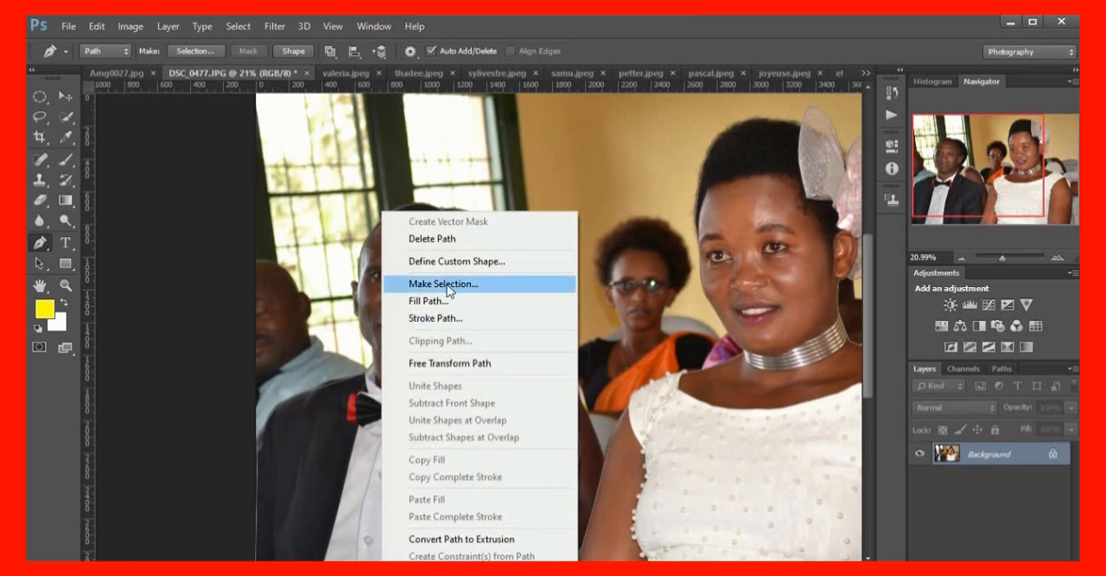
{"action": "left_click", "coordinate": [448, 291]}
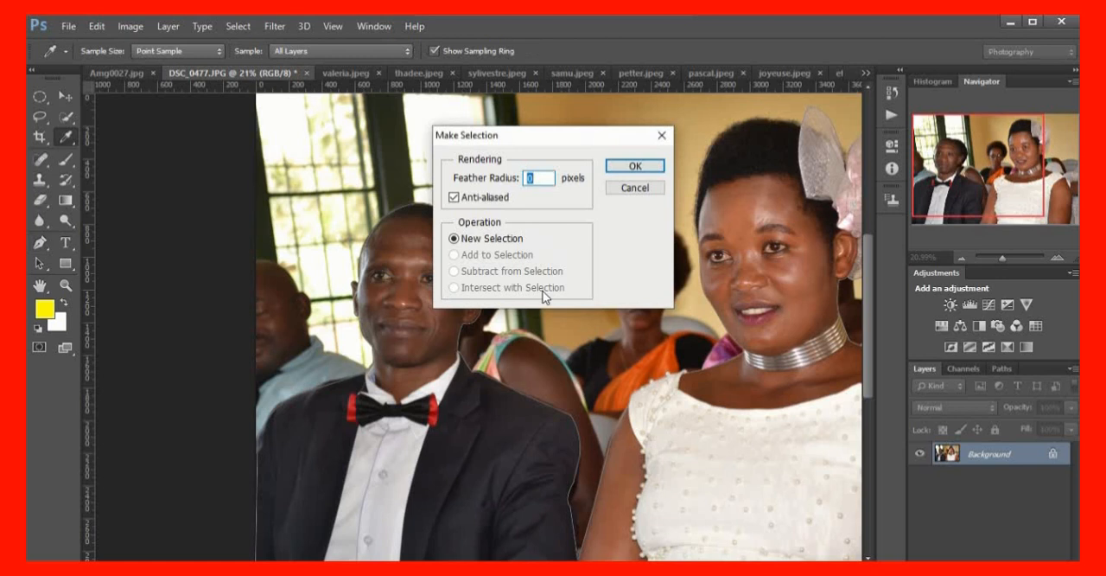
{"action": "left_click", "coordinate": [634, 166]}
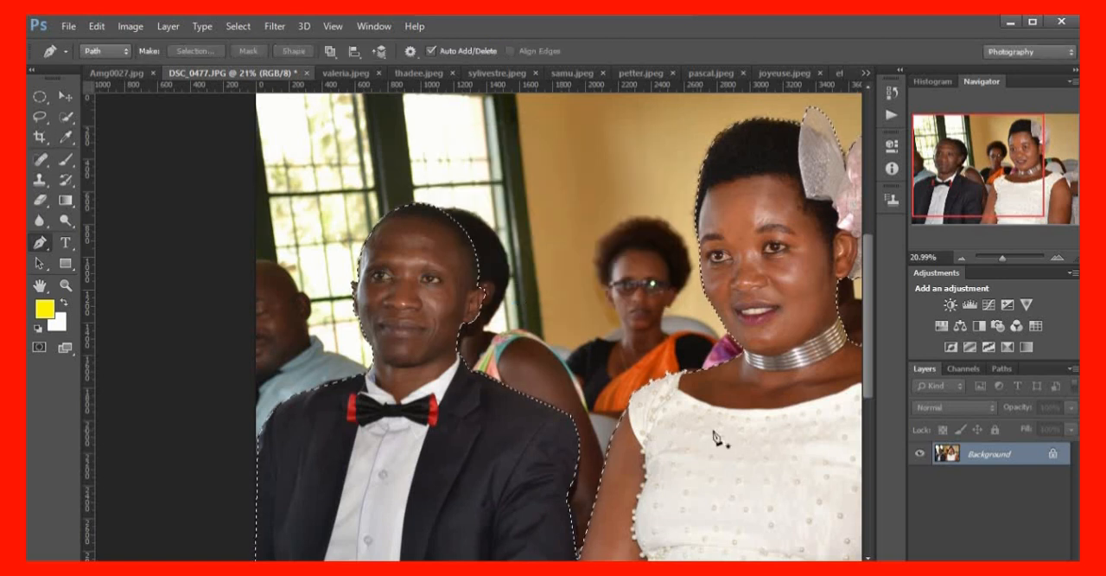
Move the selected couple cut-out from DSC_0477.JPG onto the cloud background in Amg0027.jpg with the Move tool
{"action": "scroll", "coordinate": [717, 436], "scroll_direction": "up", "scroll_amount": 5}
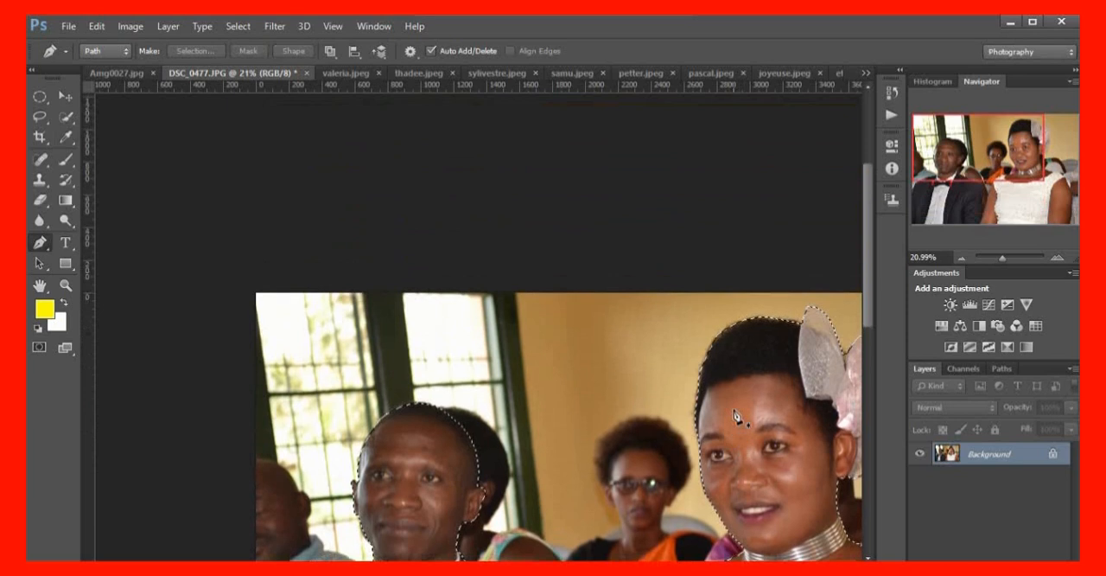
{"action": "scroll", "coordinate": [736, 416], "scroll_direction": "up", "scroll_amount": 3}
{"action": "scroll", "coordinate": [746, 432], "scroll_direction": "down", "scroll_amount": 5}
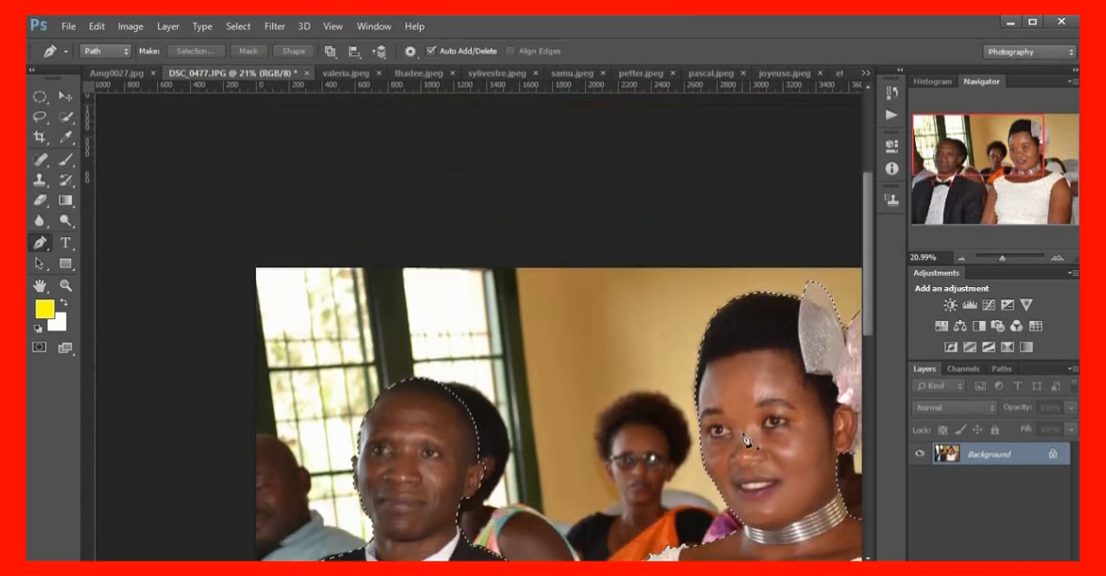
{"action": "scroll", "coordinate": [747, 439], "scroll_direction": "down", "scroll_amount": 3}
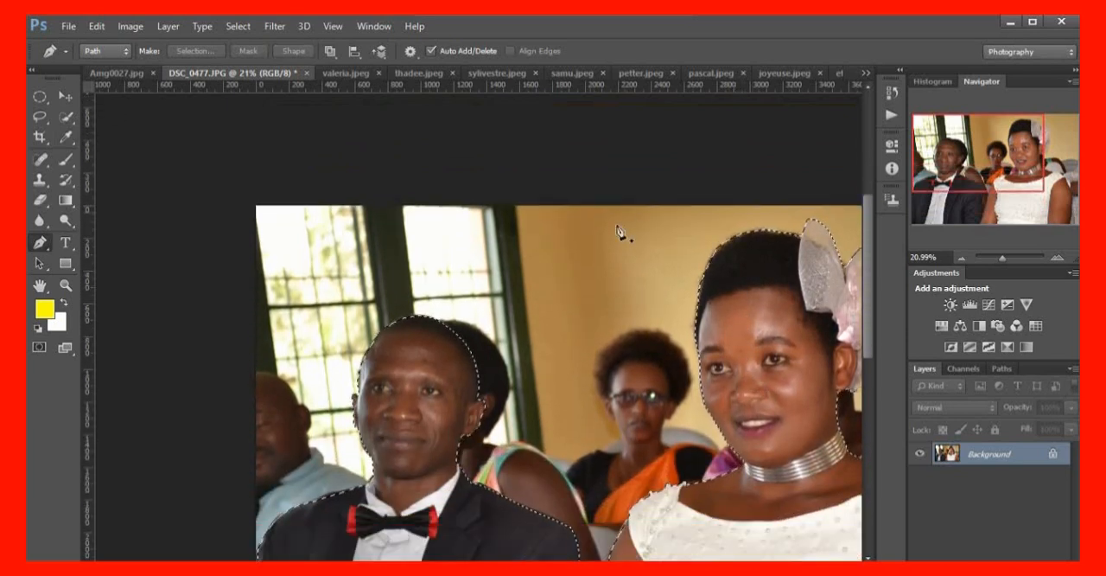
{"action": "scroll", "coordinate": [619, 231], "scroll_direction": "down", "scroll_amount": 2}
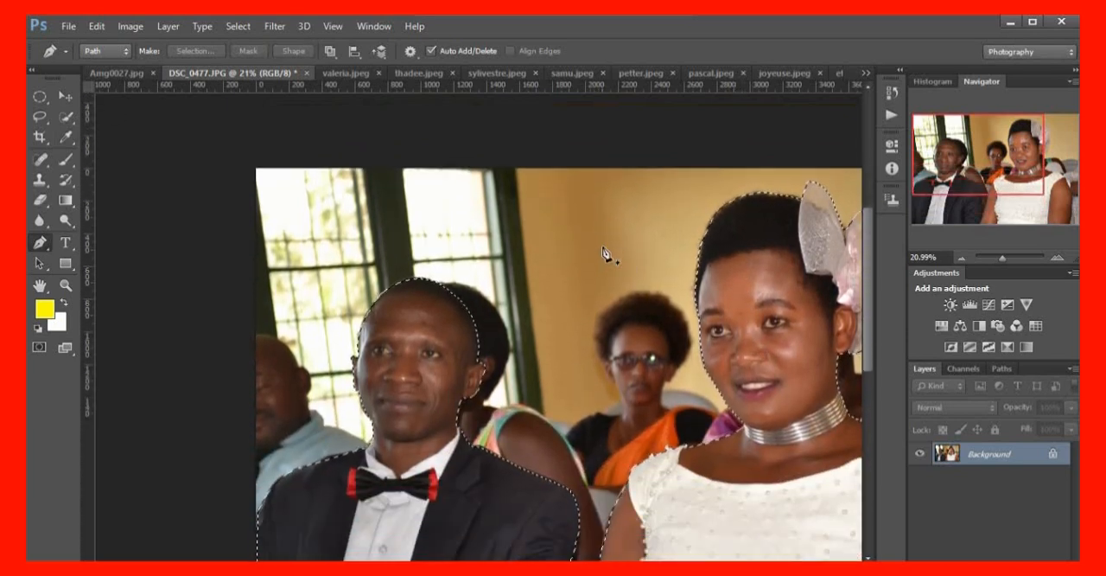
{"action": "left_click", "coordinate": [65, 96]}
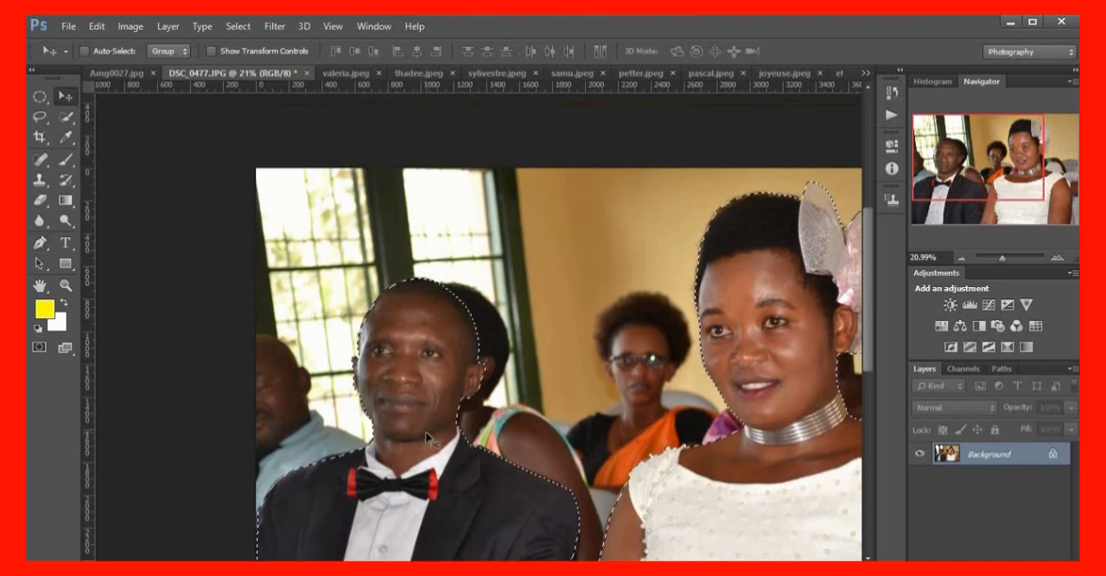
{"action": "left_click_drag", "start_coordinate": [429, 440], "coordinate": [167, 122]}
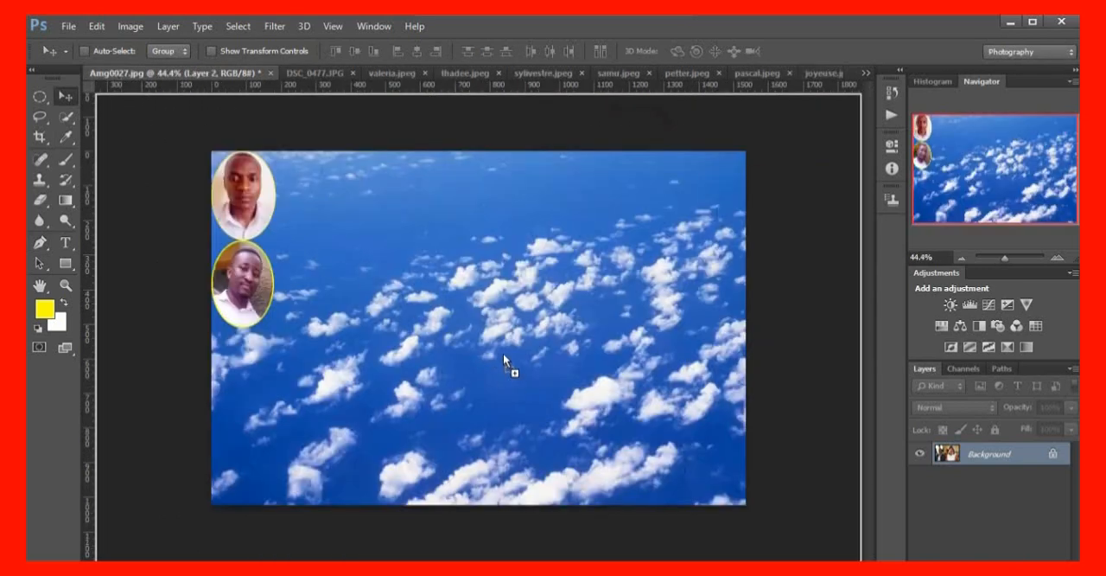
{"action": "left_click_drag", "start_coordinate": [503, 352], "coordinate": [503, 353]}
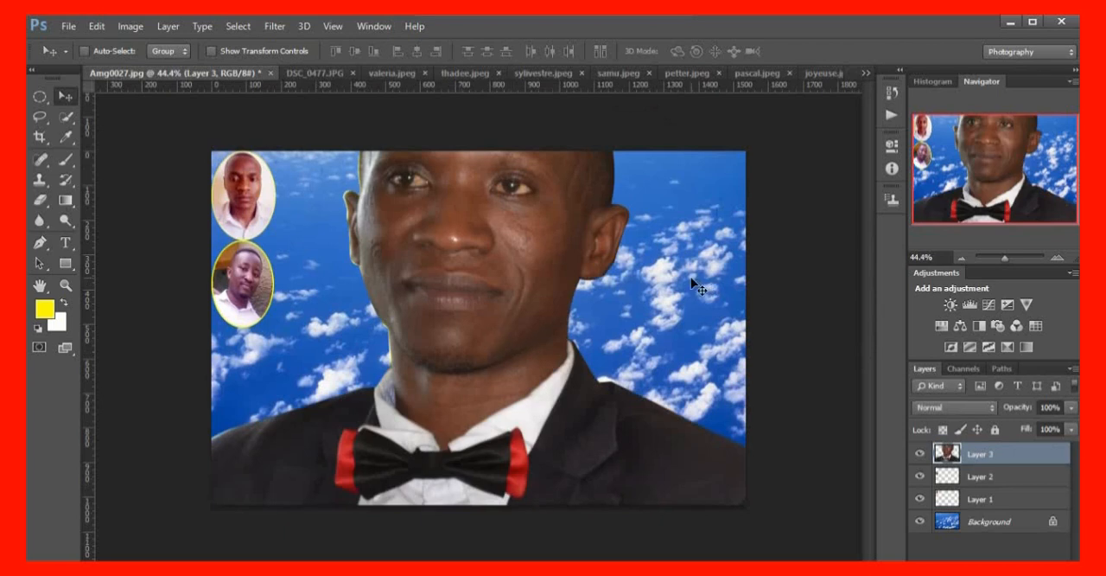
Free-transform the couple layer down to about 11.6% width and 9.5% height, placing it near the middle of the cloud background
{"action": "scroll", "coordinate": [689, 269], "scroll_direction": "down", "scroll_amount": 7}
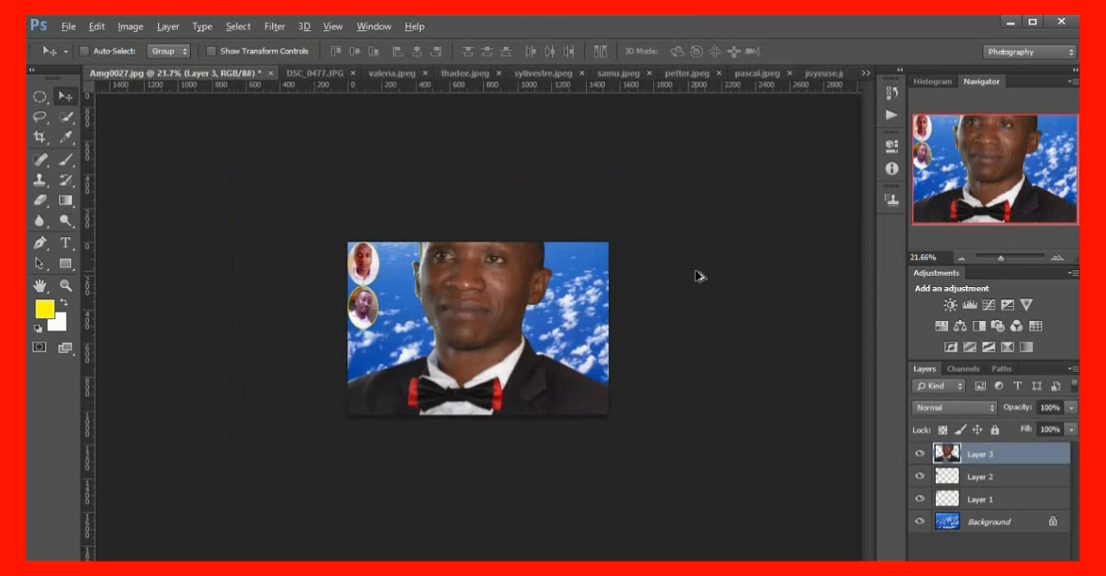
{"action": "scroll", "coordinate": [698, 275], "scroll_direction": "down", "scroll_amount": 3}
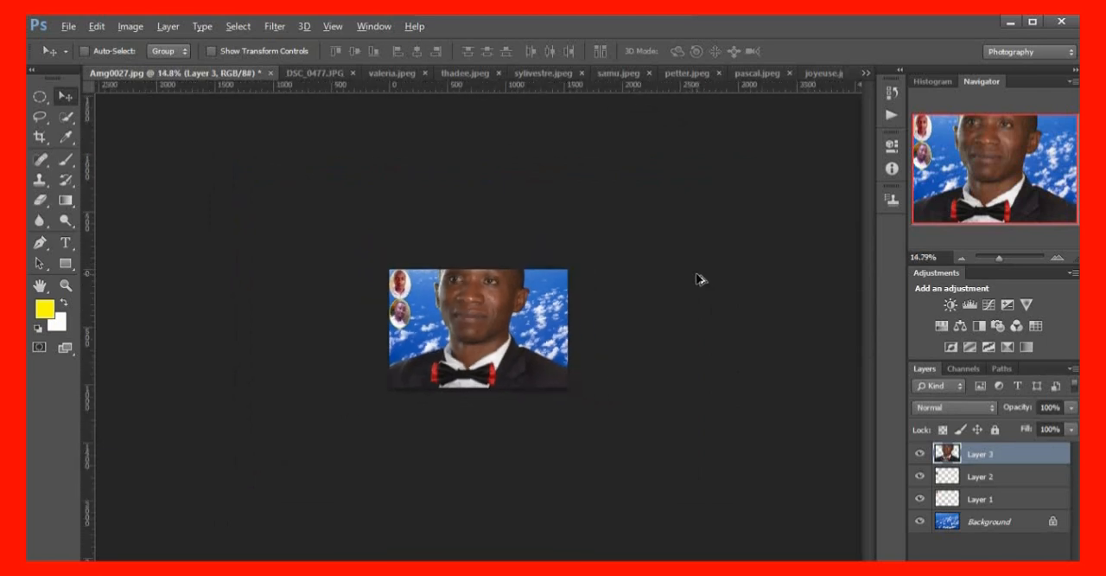
{"action": "scroll", "coordinate": [700, 279], "scroll_direction": "up", "scroll_amount": 2}
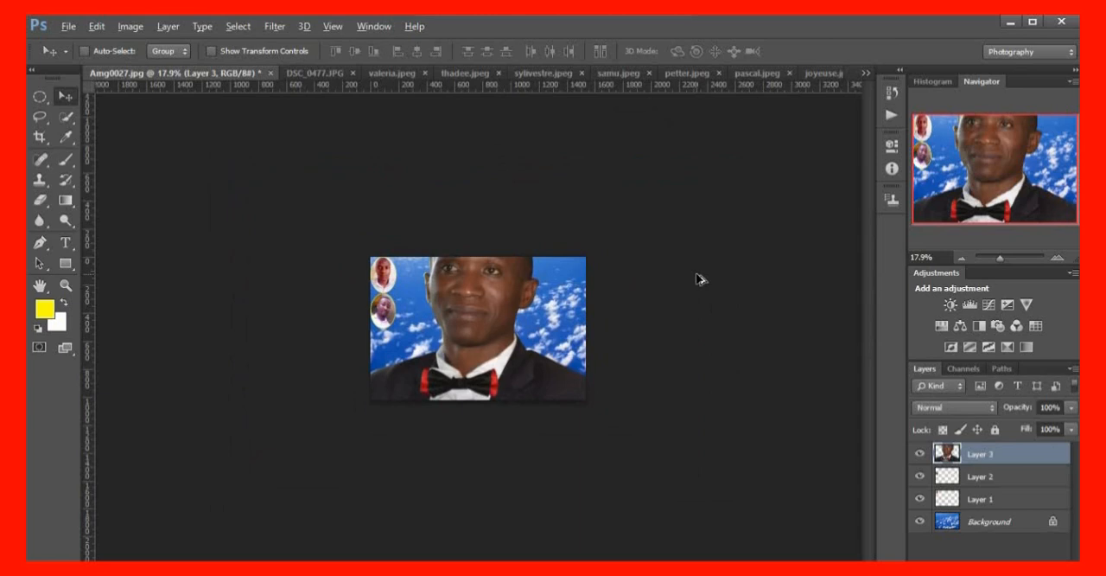
{"action": "key", "text": "alt"}
{"action": "key", "text": "ctrl+t"}
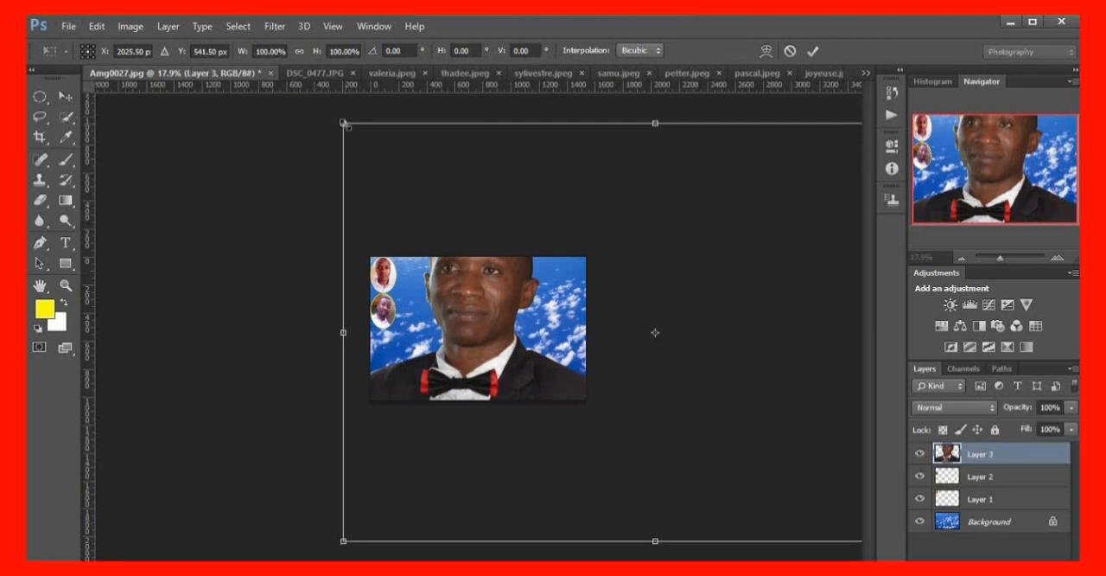
{"action": "left_click_drag", "start_coordinate": [346, 125], "coordinate": [400, 195]}
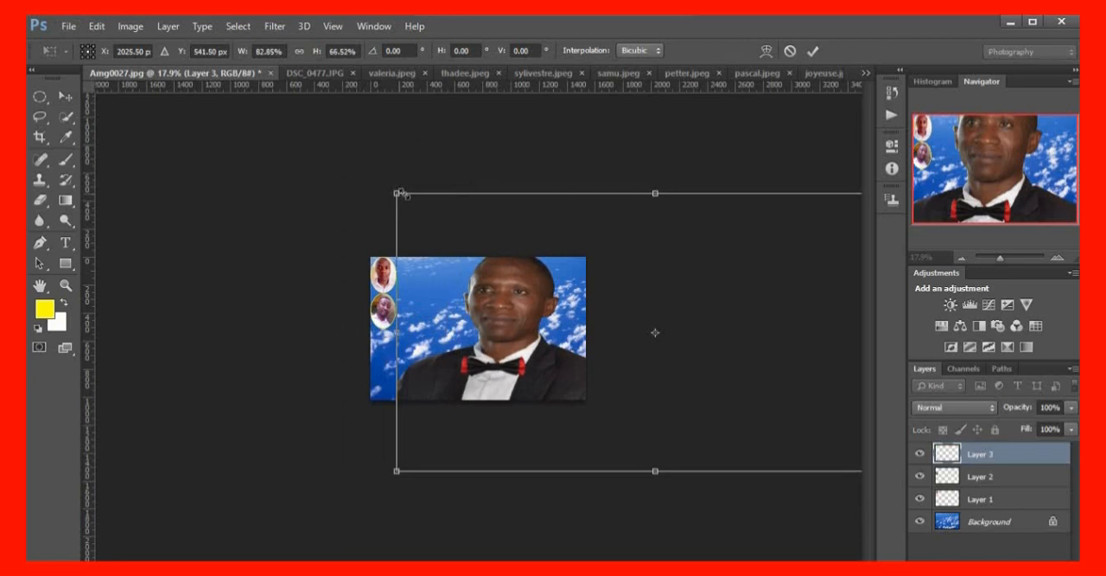
{"action": "left_click_drag", "start_coordinate": [655, 191], "coordinate": [646, 155]}
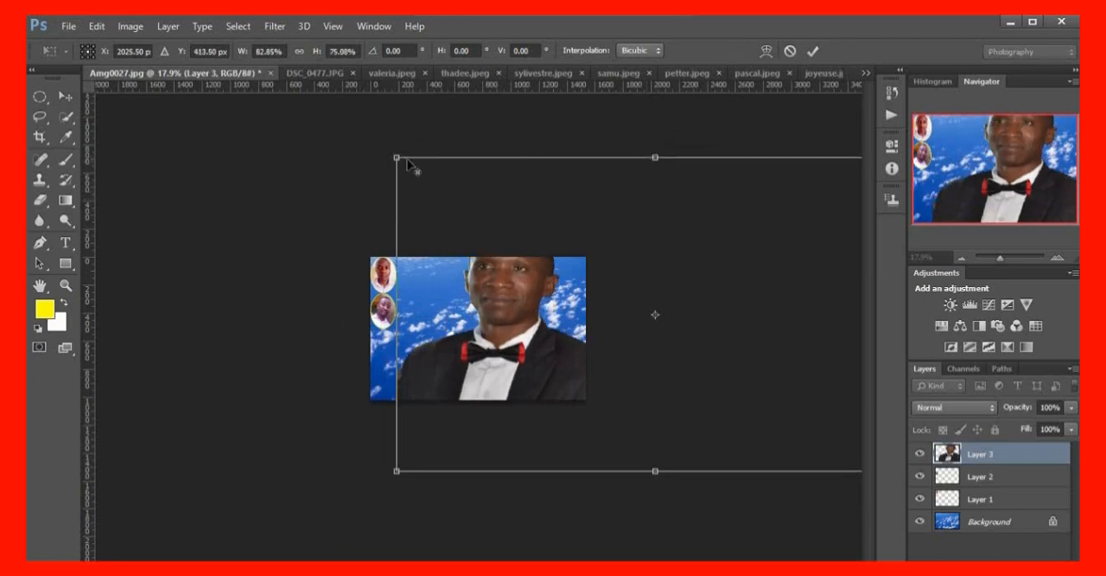
{"action": "left_click_drag", "start_coordinate": [395, 156], "coordinate": [486, 251]}
{"action": "left_click_drag", "start_coordinate": [566, 299], "coordinate": [459, 304]}
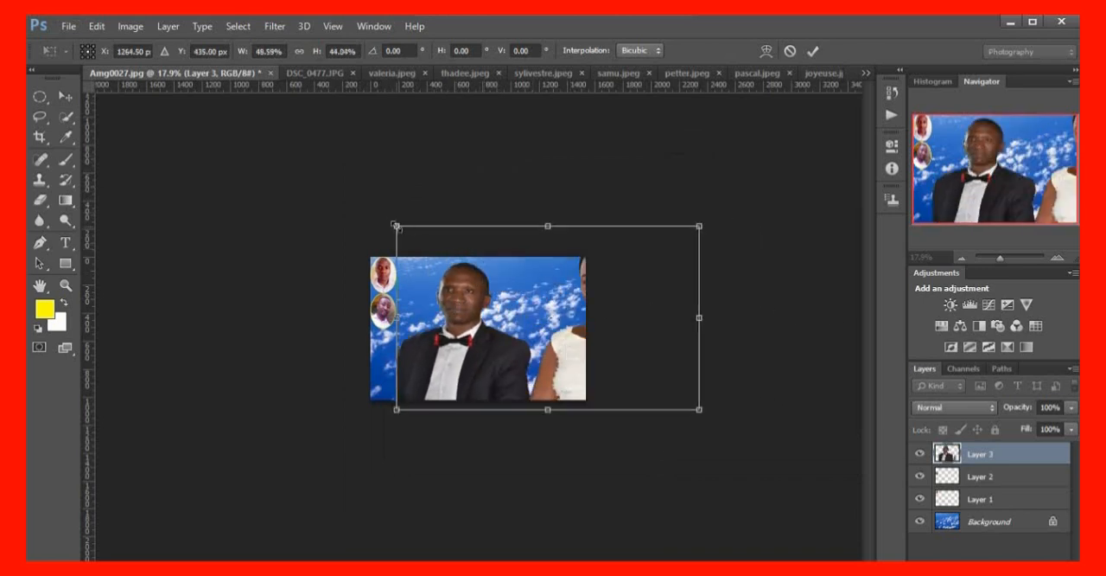
{"action": "left_click_drag", "start_coordinate": [397, 225], "coordinate": [454, 300]}
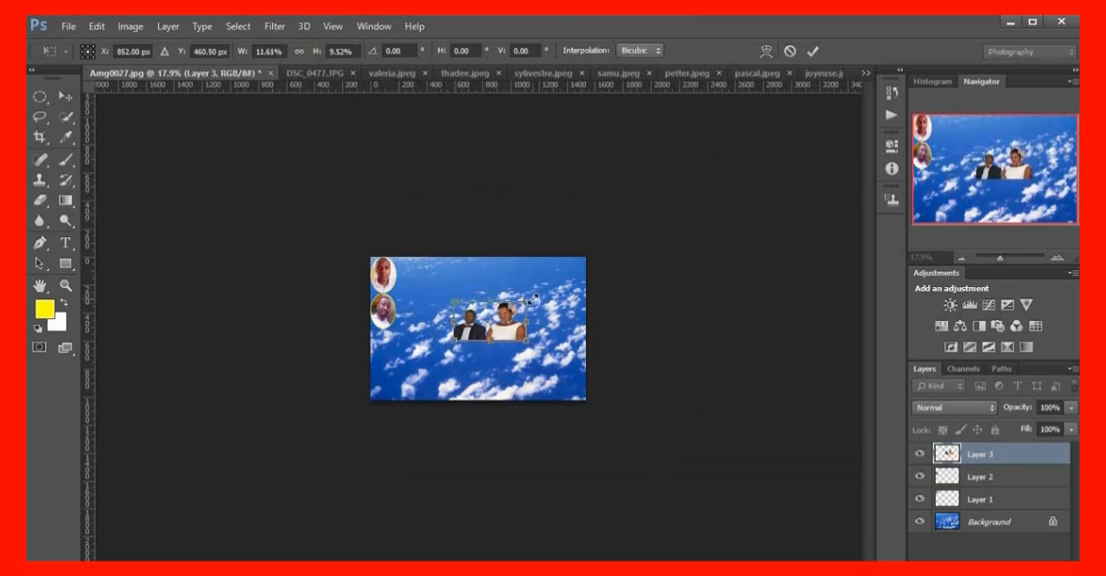
{"action": "scroll", "coordinate": [532, 298], "scroll_direction": "up", "scroll_amount": 1}
{"action": "scroll", "coordinate": [531, 287], "scroll_direction": "up", "scroll_amount": 3}
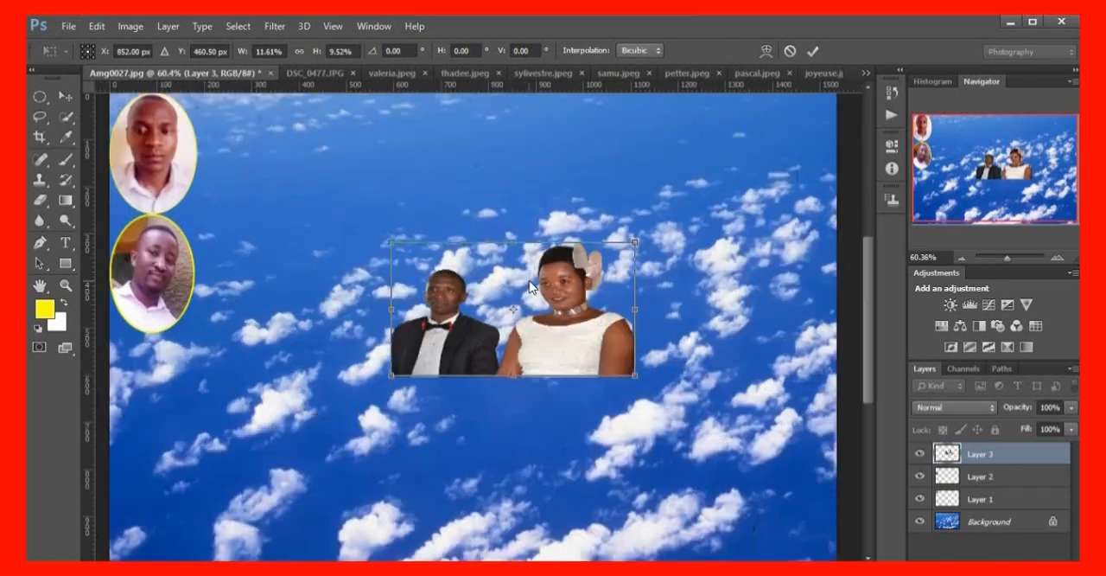
{"action": "key", "text": "v"}
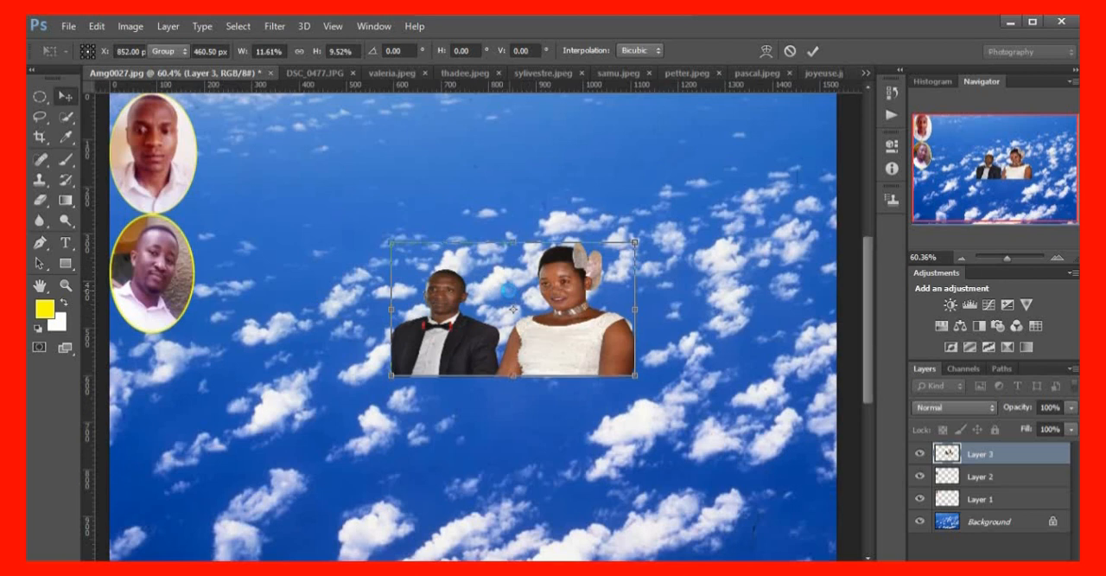
{"action": "key", "text": "Return"}
Move the couple cut-out up and toward the two oval portraits, into the upper middle of the cloud background
{"action": "scroll", "coordinate": [510, 295], "scroll_direction": "up", "scroll_amount": 2}
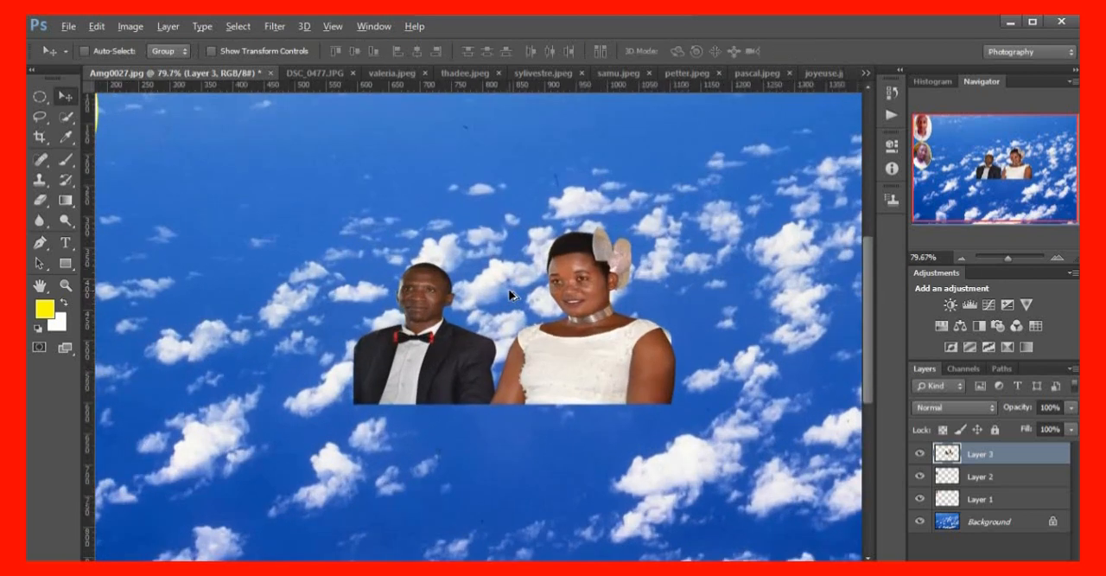
{"action": "scroll", "coordinate": [510, 296], "scroll_direction": "up", "scroll_amount": 1}
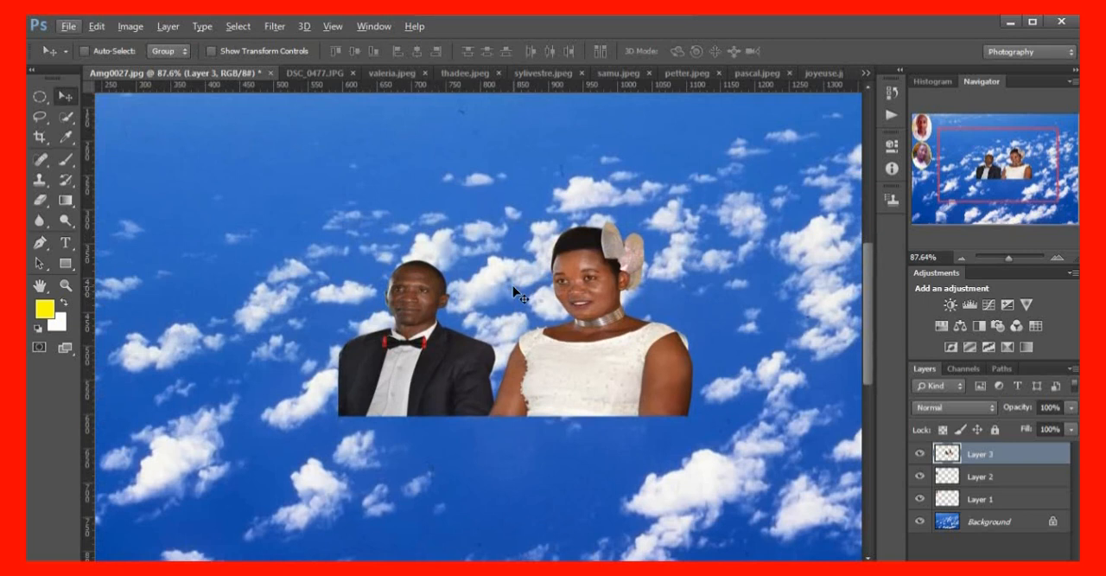
{"action": "scroll", "coordinate": [516, 294], "scroll_direction": "down", "scroll_amount": 2}
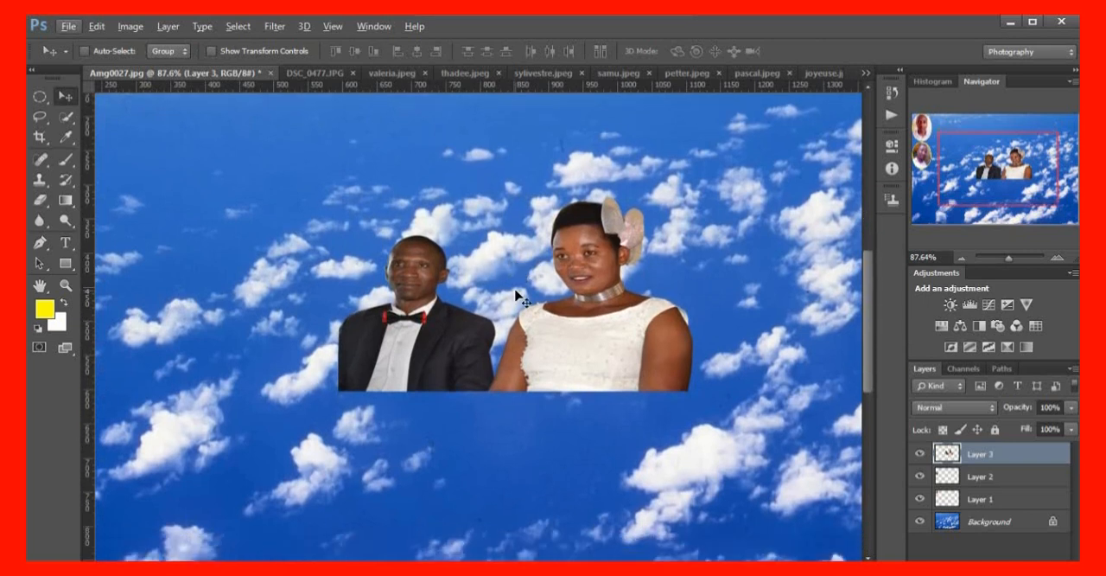
{"action": "scroll", "coordinate": [516, 296], "scroll_direction": "down", "scroll_amount": 3}
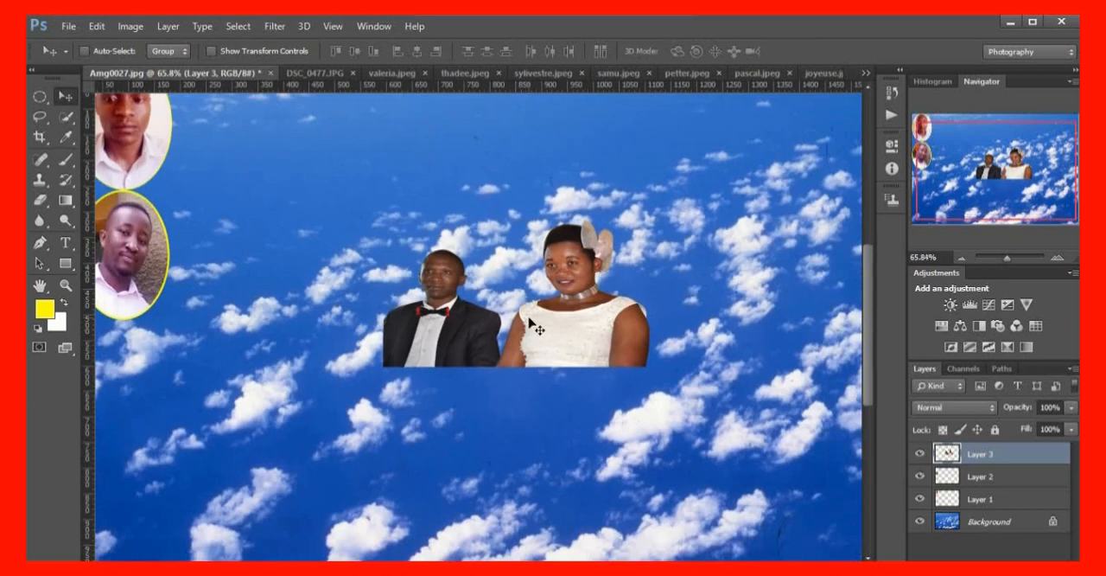
{"action": "left_click_drag", "start_coordinate": [522, 321], "coordinate": [473, 300]}
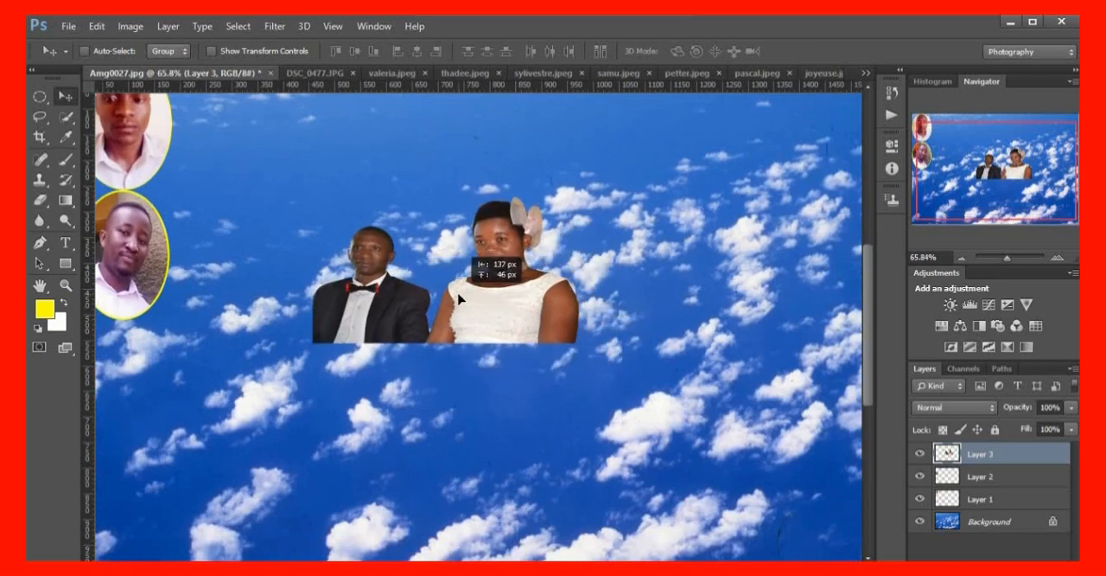
{"action": "scroll", "coordinate": [481, 301], "scroll_direction": "down", "scroll_amount": 3}
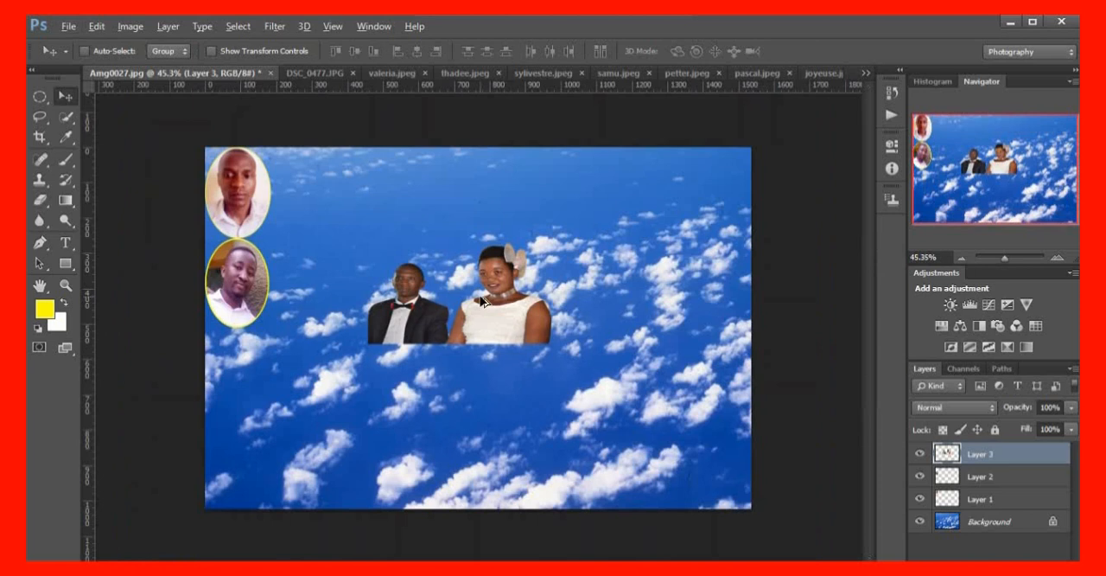
{"action": "left_click_drag", "start_coordinate": [489, 301], "coordinate": [465, 298]}
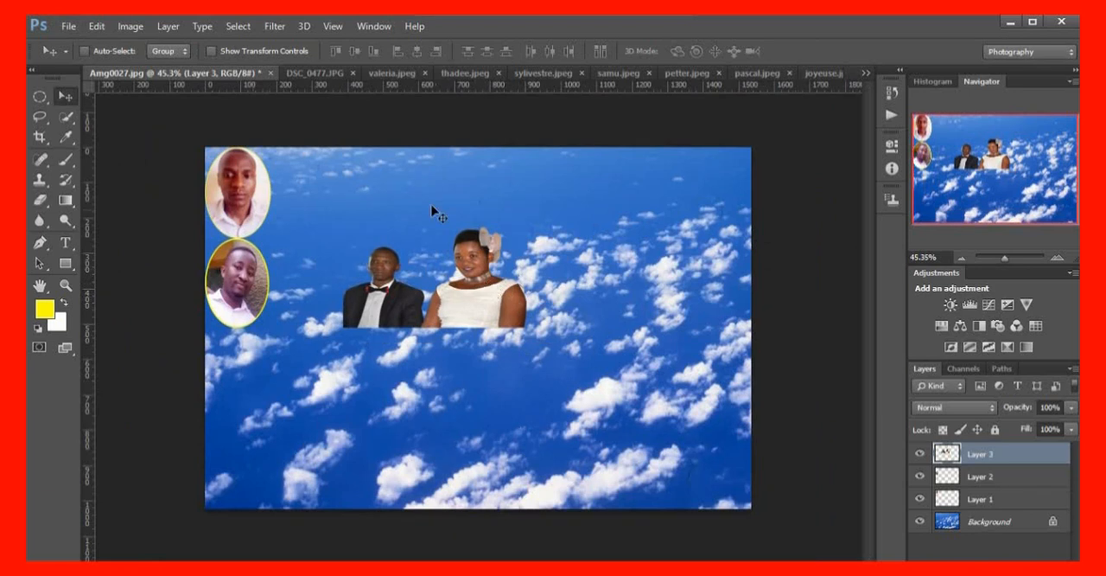
{"action": "scroll", "coordinate": [460, 306], "scroll_direction": "up", "scroll_amount": 2}
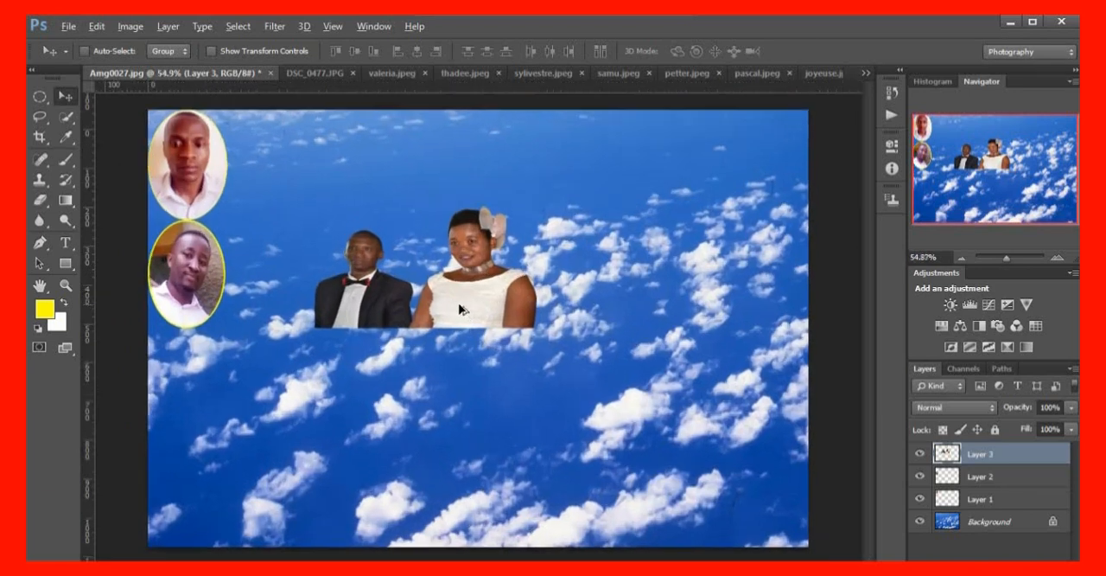
{"action": "scroll", "coordinate": [459, 306], "scroll_direction": "down", "scroll_amount": 1}
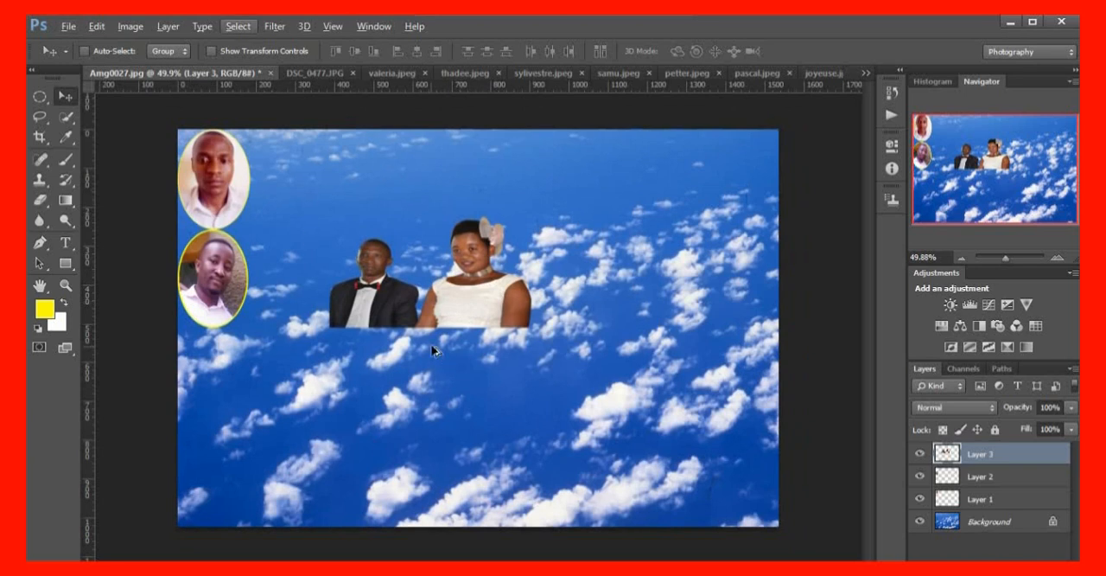
{"action": "scroll", "coordinate": [432, 350], "scroll_direction": "up", "scroll_amount": 1}
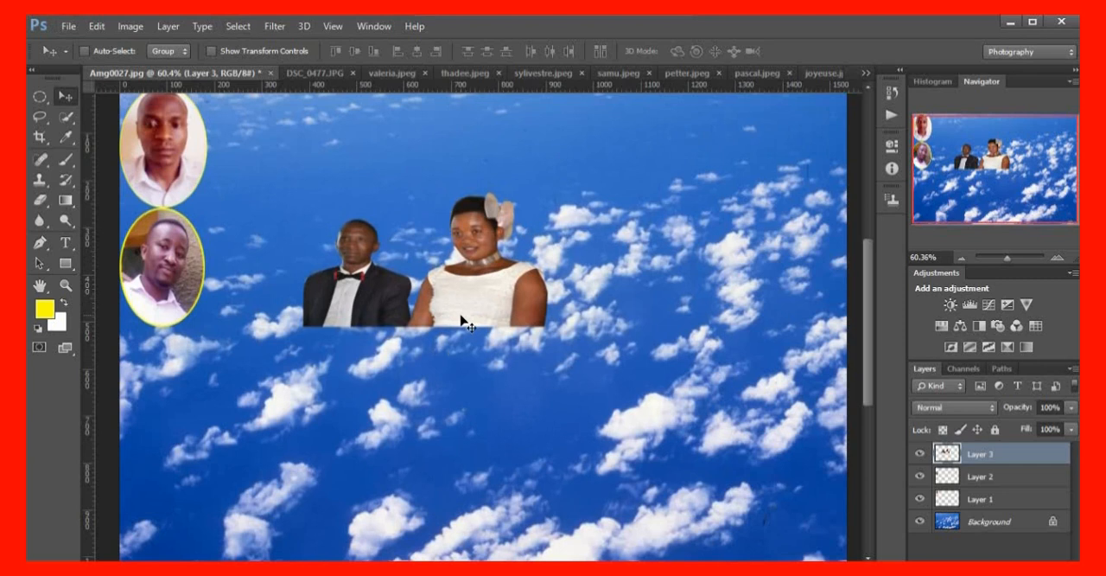
{"action": "key", "text": "ctrl+t"}
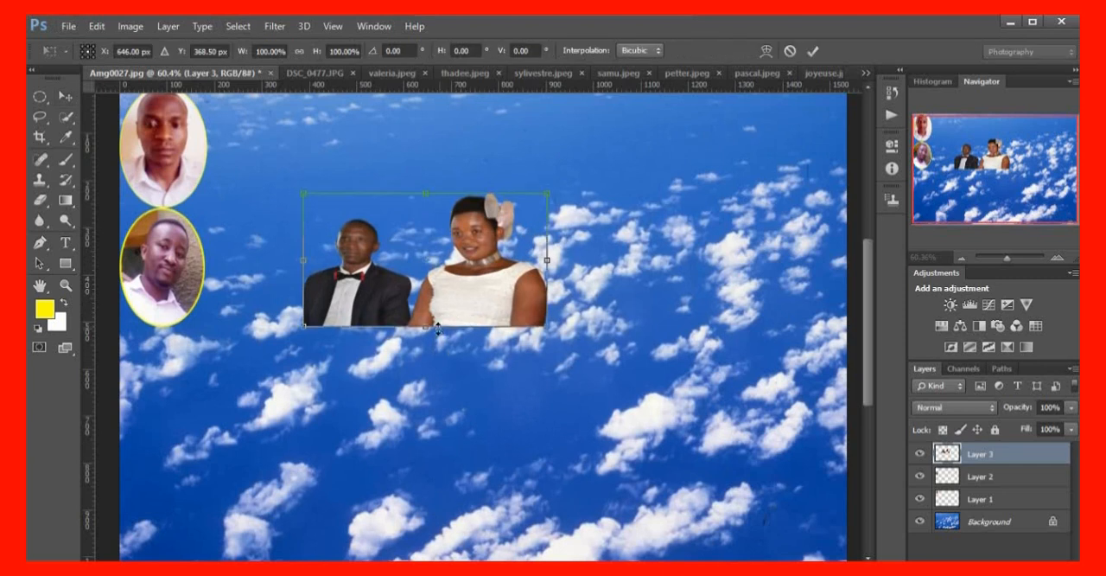
{"action": "left_click_drag", "start_coordinate": [423, 331], "coordinate": [425, 339]}
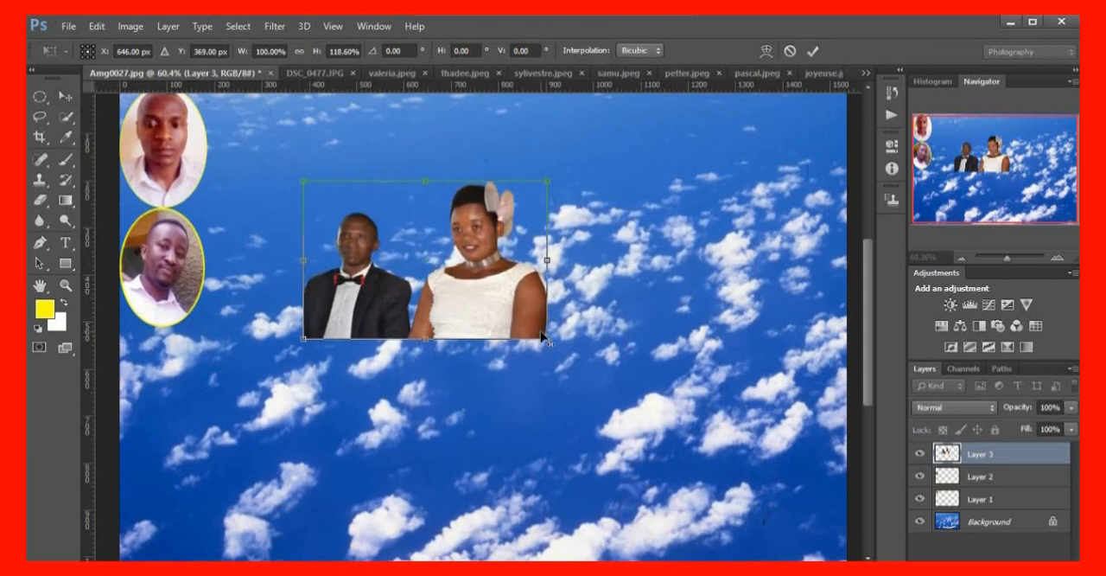
{"action": "mouse_move", "coordinate": [541, 332]}
{"action": "left_mouse_down"}
{"action": "mouse_move", "coordinate": [557, 339]}
{"action": "mouse_move", "coordinate": [539, 337]}
{"action": "left_mouse_up"}
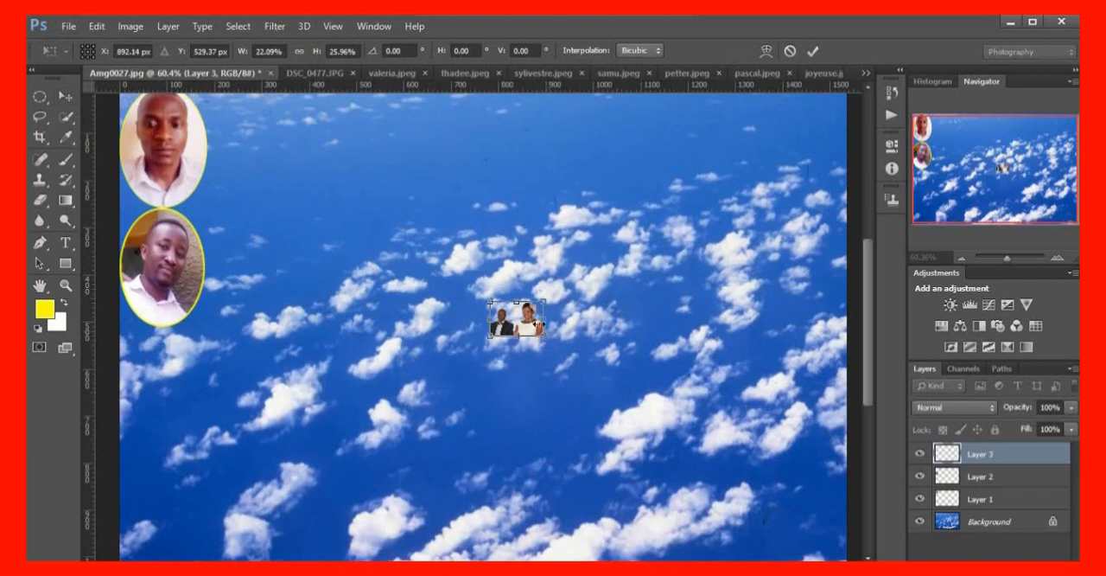
{"action": "key", "text": "Return"}
{"action": "key", "text": "ctrl+z"}
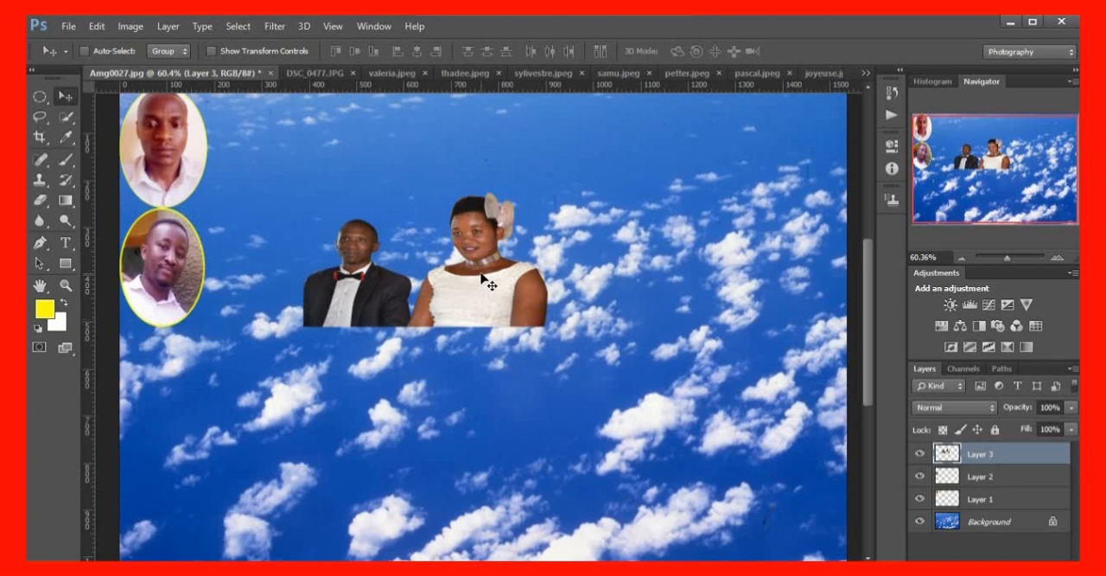
Enlarge the couple cut-out moderately around its centre with Free Transform, stretch its height slightly, and apply the transformation
{"action": "key", "text": "ctrl+t"}
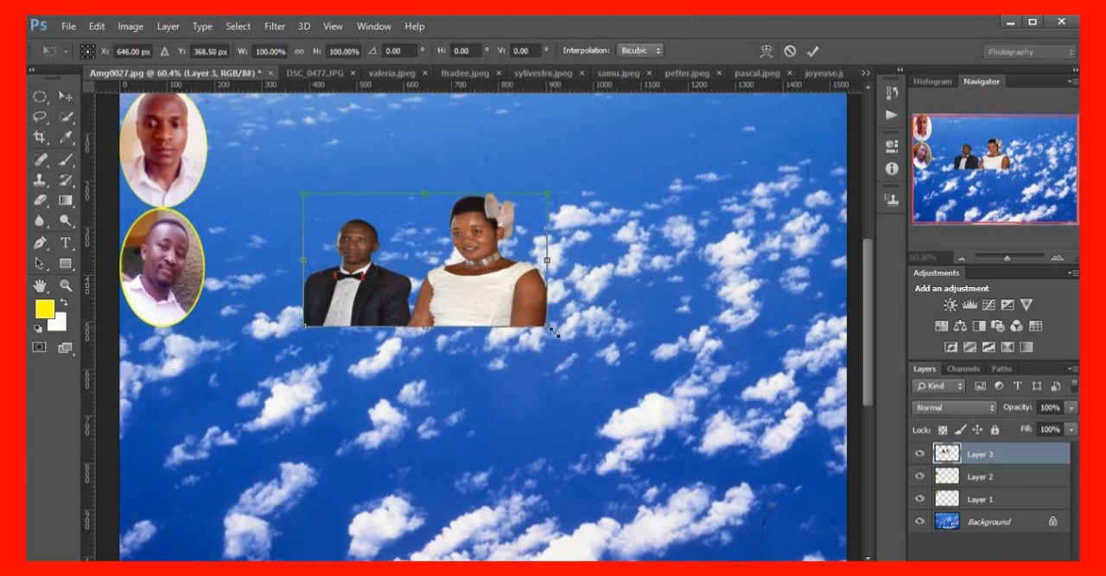
{"action": "left_click_drag", "start_coordinate": [554, 330], "coordinate": [572, 364]}
{"action": "left_click_drag", "start_coordinate": [428, 344], "coordinate": [427, 354]}
{"action": "key", "text": "Return"}
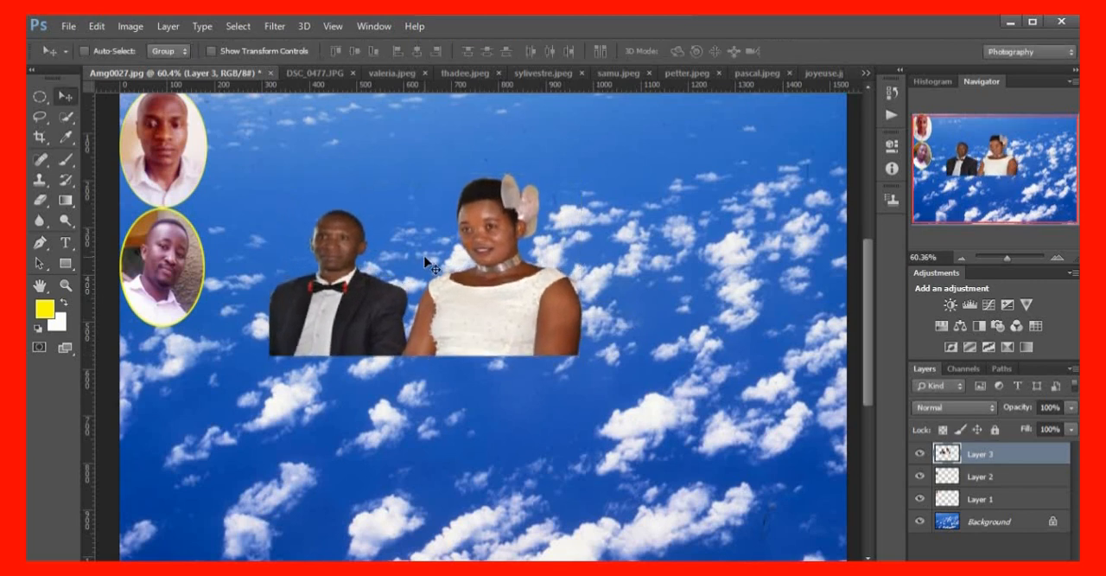
{"action": "scroll", "coordinate": [467, 285], "scroll_direction": "up", "scroll_amount": 5}
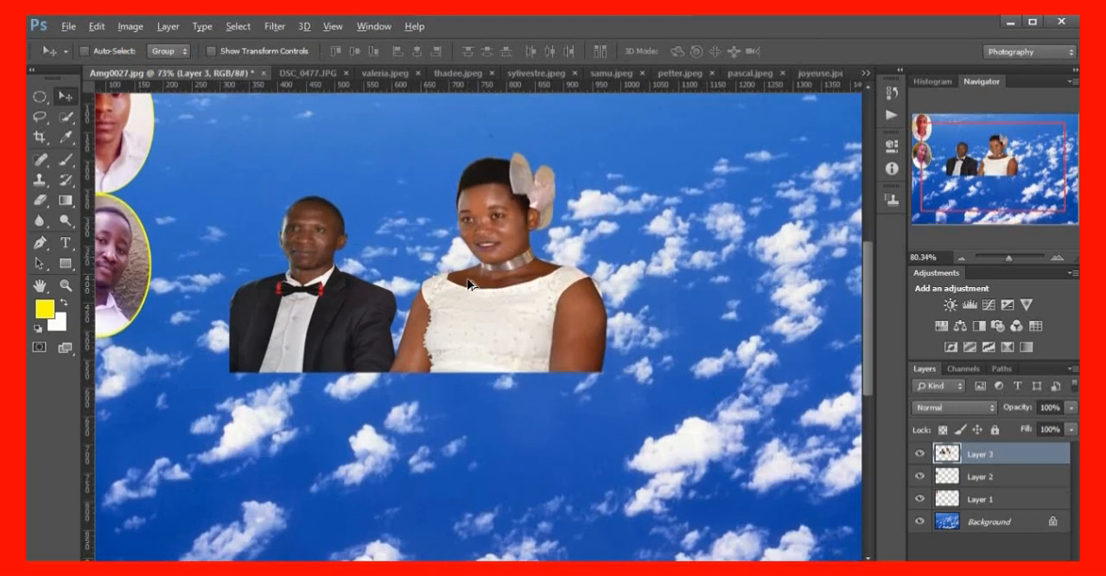
{"action": "scroll", "coordinate": [466, 284], "scroll_direction": "down", "scroll_amount": 1}
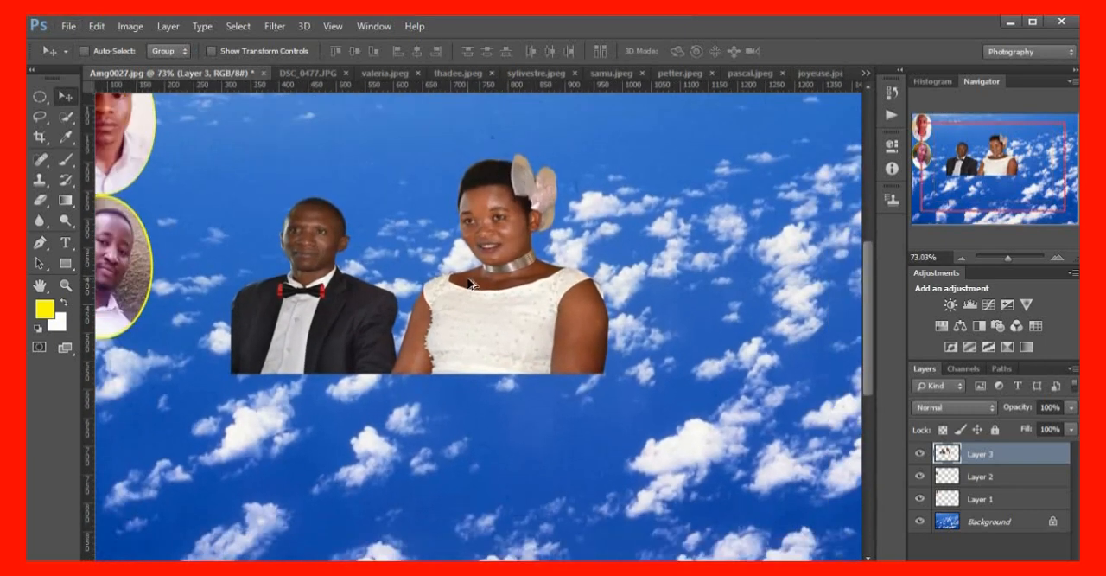
{"action": "scroll", "coordinate": [468, 283], "scroll_direction": "down", "scroll_amount": 3}
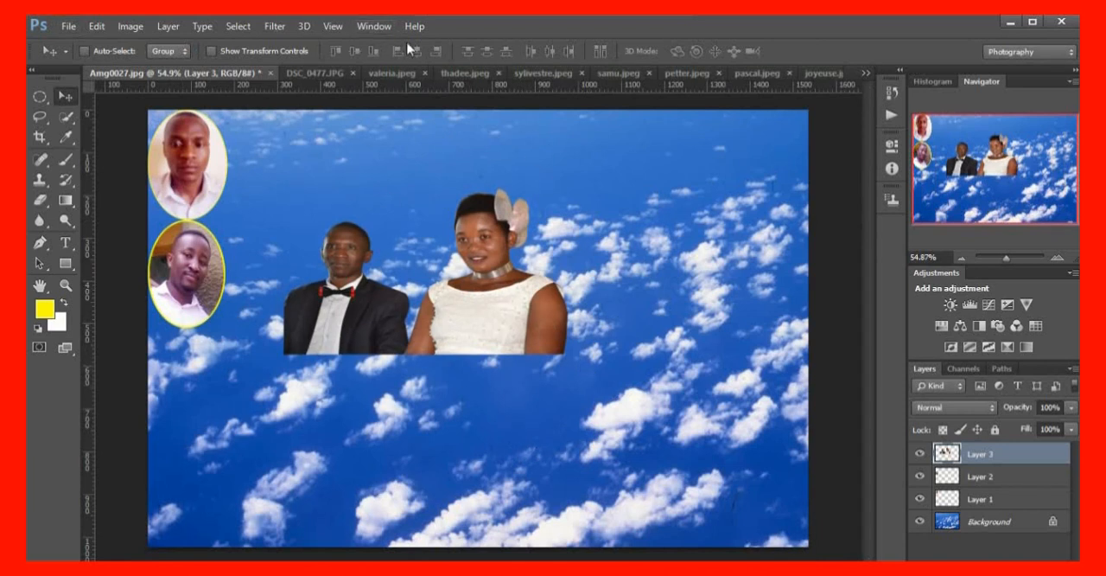
Close the DSC_0477.JPG source photo and return to the Amg0027.jpg collage
{"action": "left_click", "coordinate": [311, 73]}
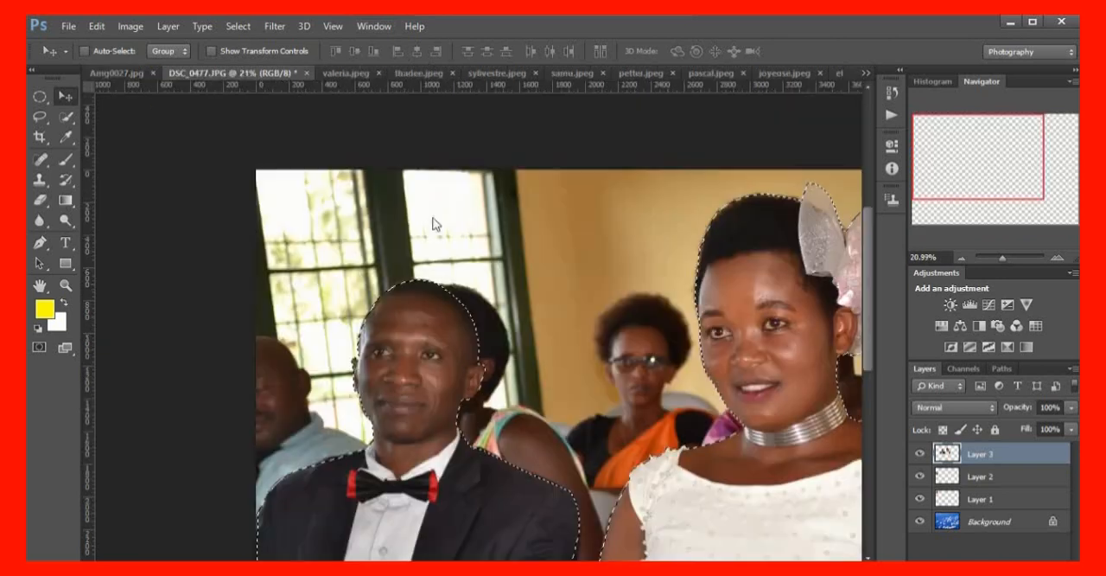
{"action": "left_click", "coordinate": [306, 73]}
{"action": "left_click", "coordinate": [536, 245]}
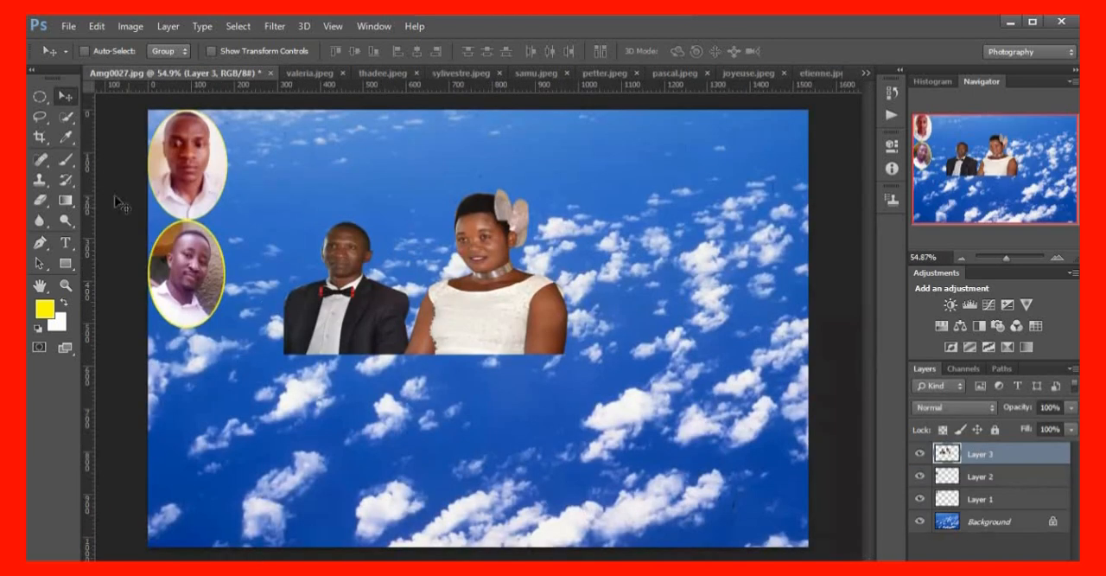
In valeria.jpeg, draw an elliptical selection around the woman's head and upper chest and centre it on her
{"action": "left_click", "coordinate": [308, 76]}
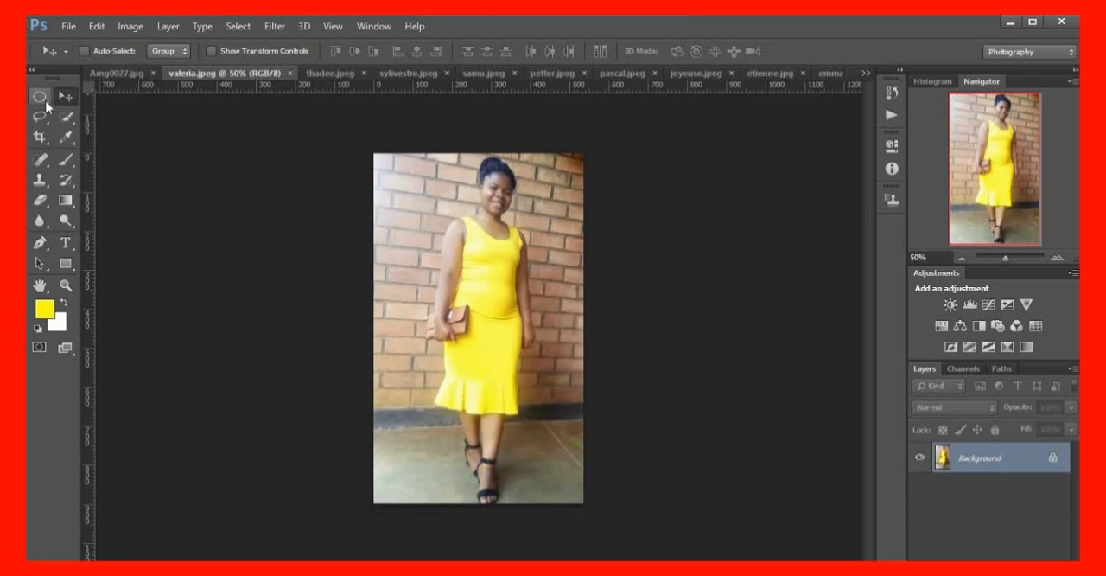
{"action": "left_click_drag", "start_coordinate": [49, 101], "coordinate": [124, 118]}
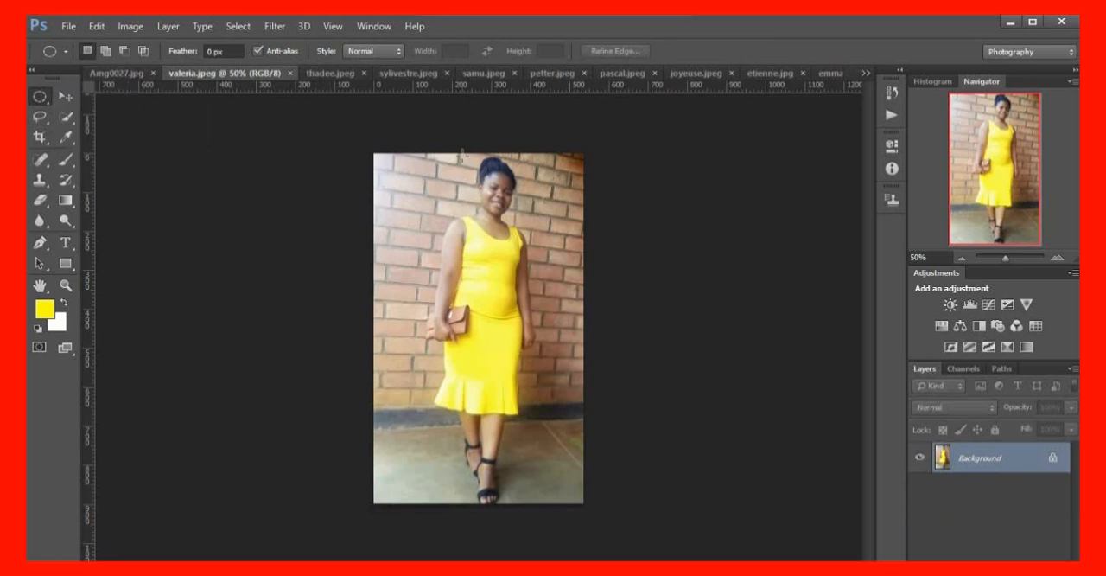
{"action": "scroll", "coordinate": [467, 253], "scroll_direction": "up", "scroll_amount": 4}
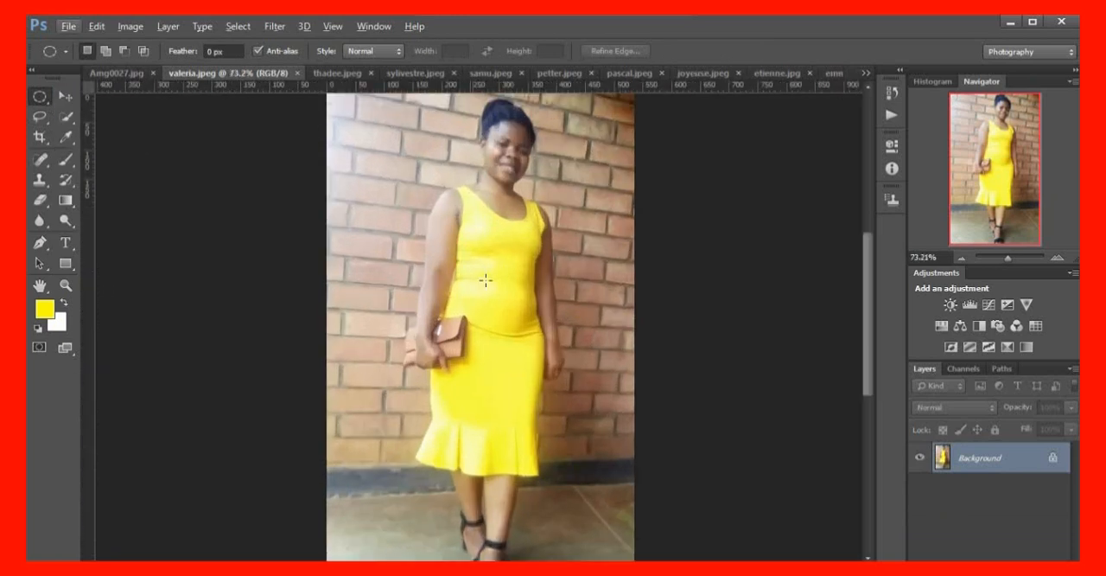
{"action": "scroll", "coordinate": [484, 259], "scroll_direction": "up", "scroll_amount": 2}
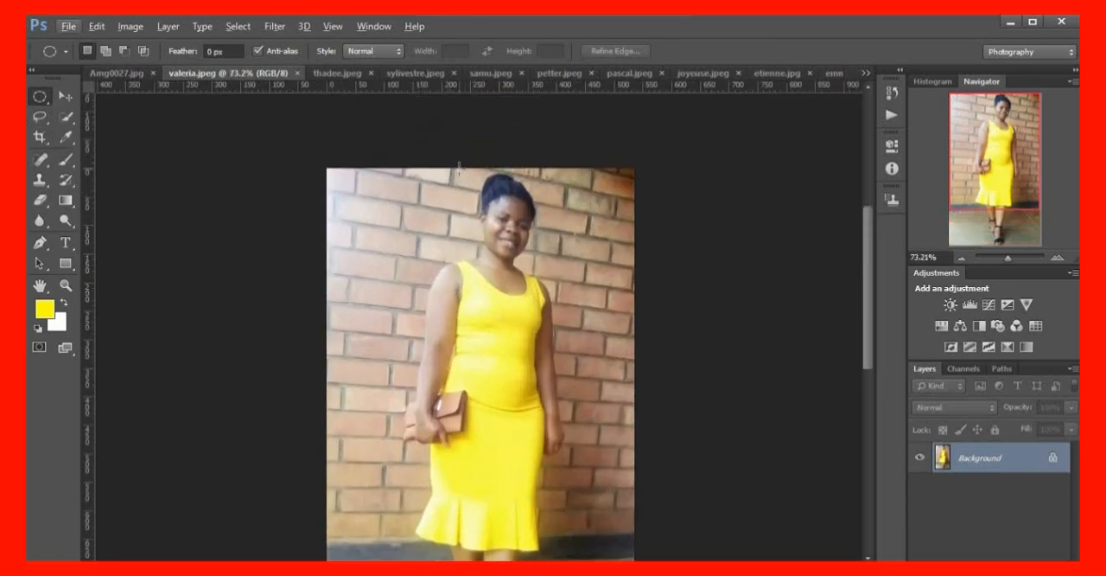
{"action": "left_click_drag", "start_coordinate": [459, 167], "coordinate": [571, 337]}
{"action": "left_click_drag", "start_coordinate": [522, 259], "coordinate": [510, 260]}
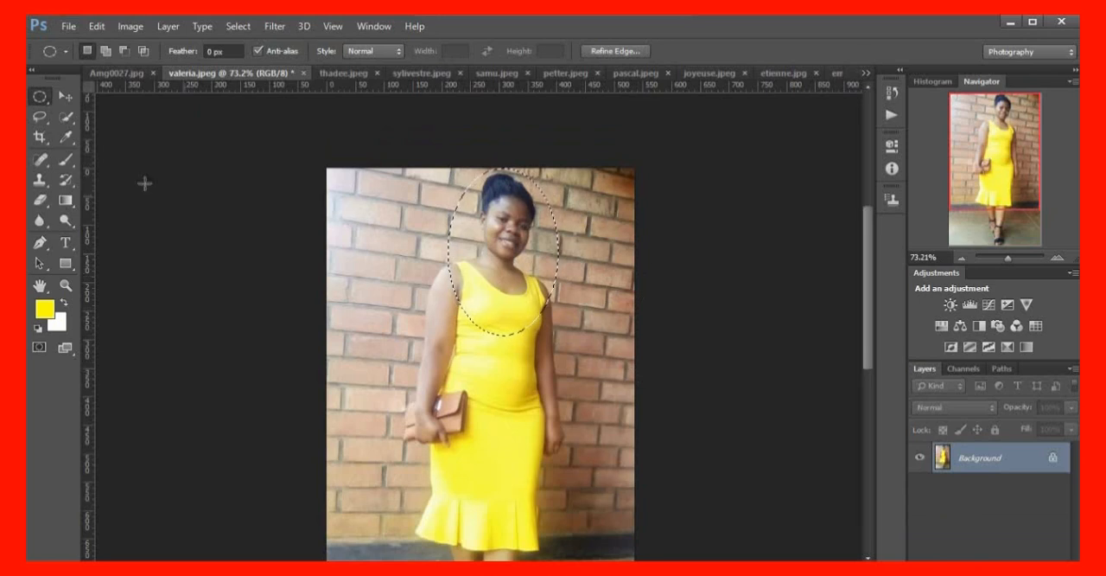
Stroke the oval selection around the woman in yellow
{"action": "left_click", "coordinate": [97, 26]}
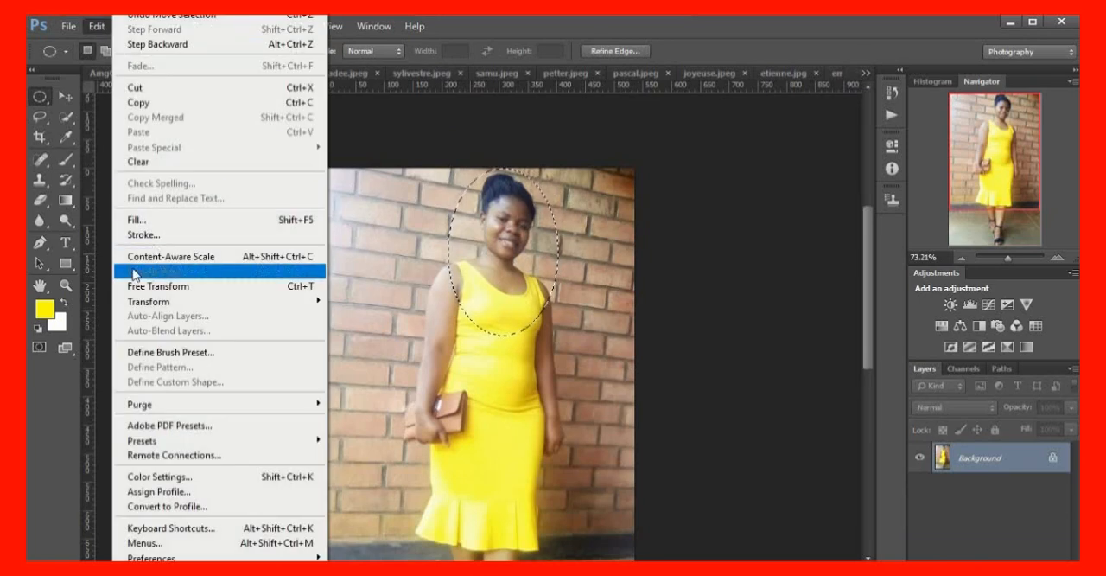
{"action": "left_click", "coordinate": [165, 236]}
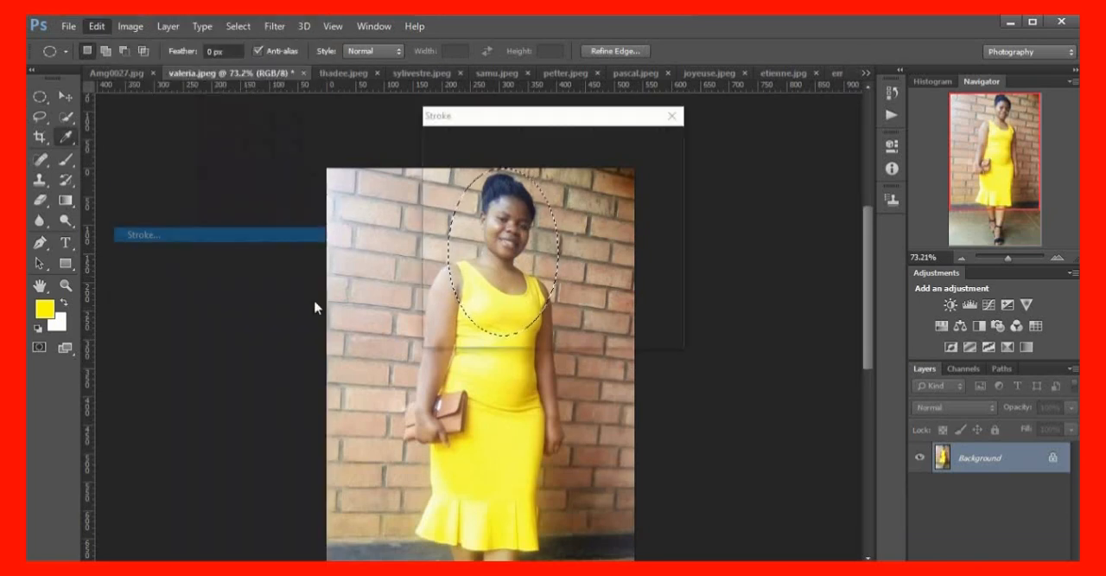
{"action": "left_click", "coordinate": [642, 148]}
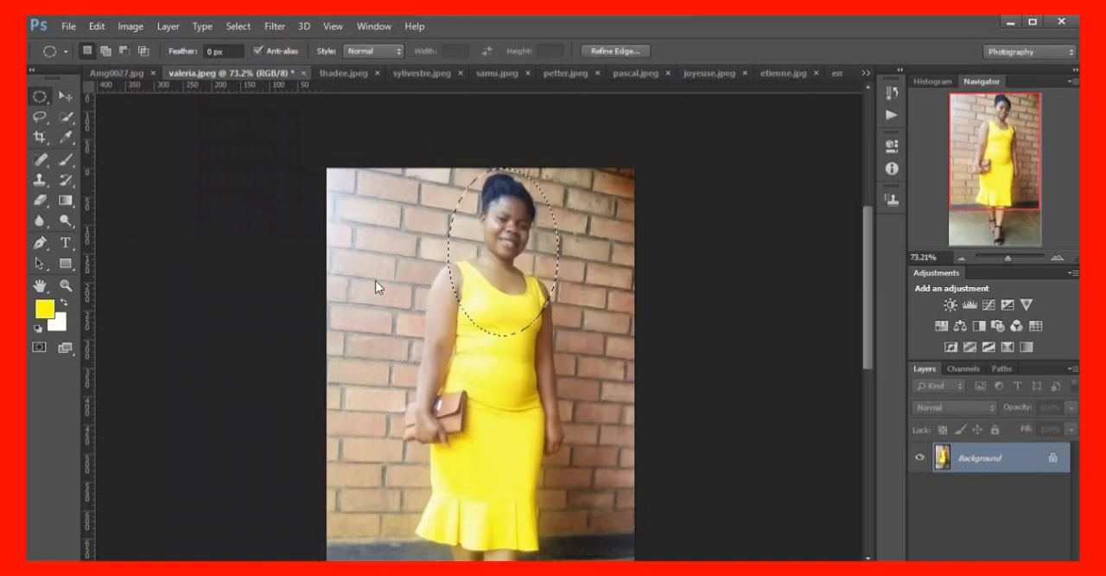
Move the woman's oval cut-out into the Amg0027.jpg collage, directly below the two oval portraits, and brighten it with Curves
{"action": "left_click", "coordinate": [65, 96]}
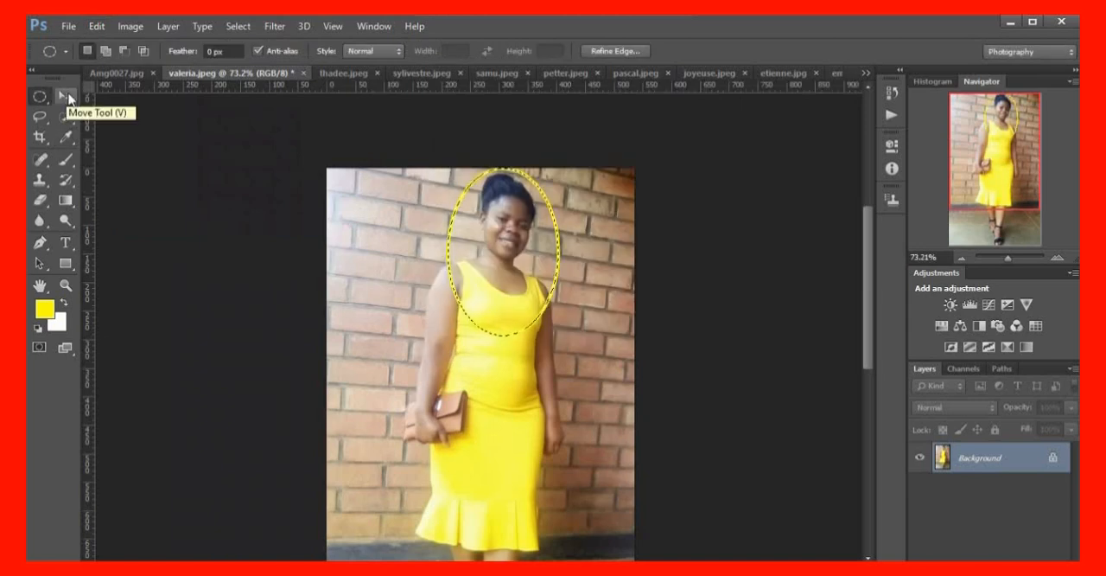
{"action": "left_click", "coordinate": [67, 97]}
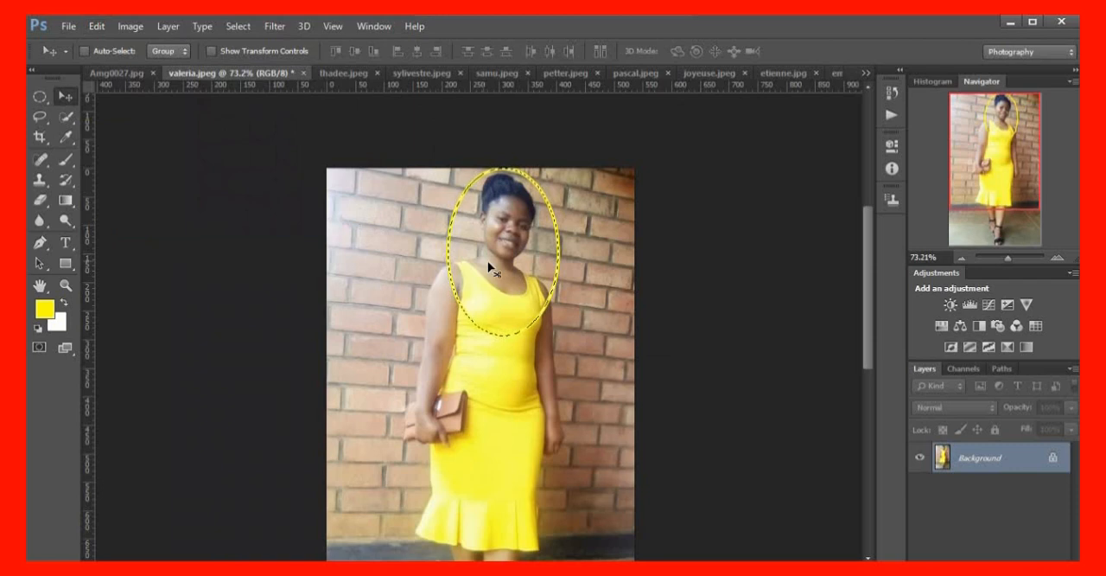
{"action": "left_click_drag", "start_coordinate": [512, 270], "coordinate": [246, 315]}
{"action": "left_click_drag", "start_coordinate": [215, 452], "coordinate": [197, 398]}
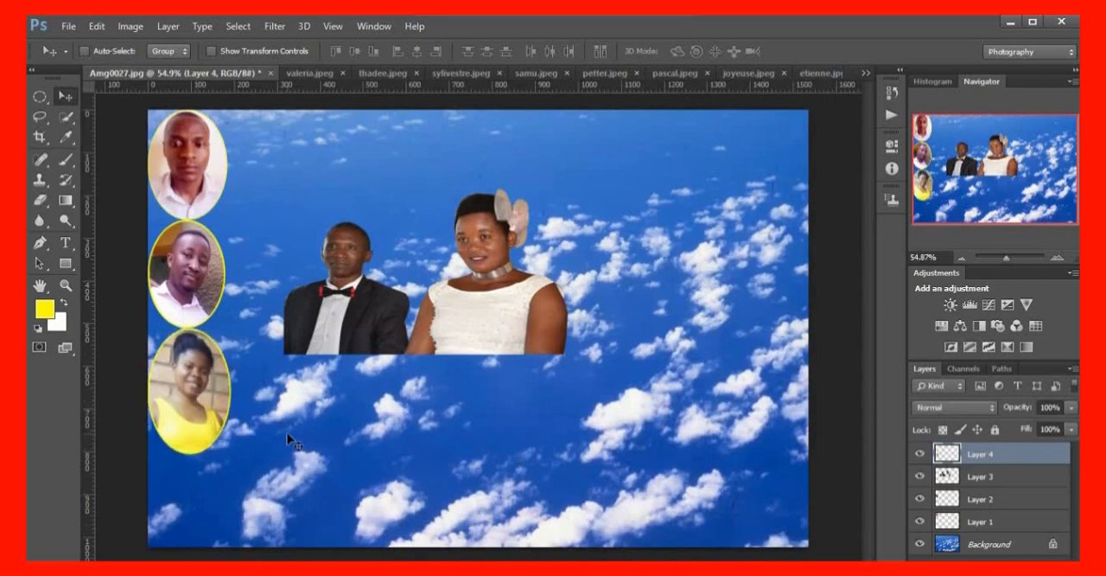
{"action": "key", "text": "ctrl+m"}
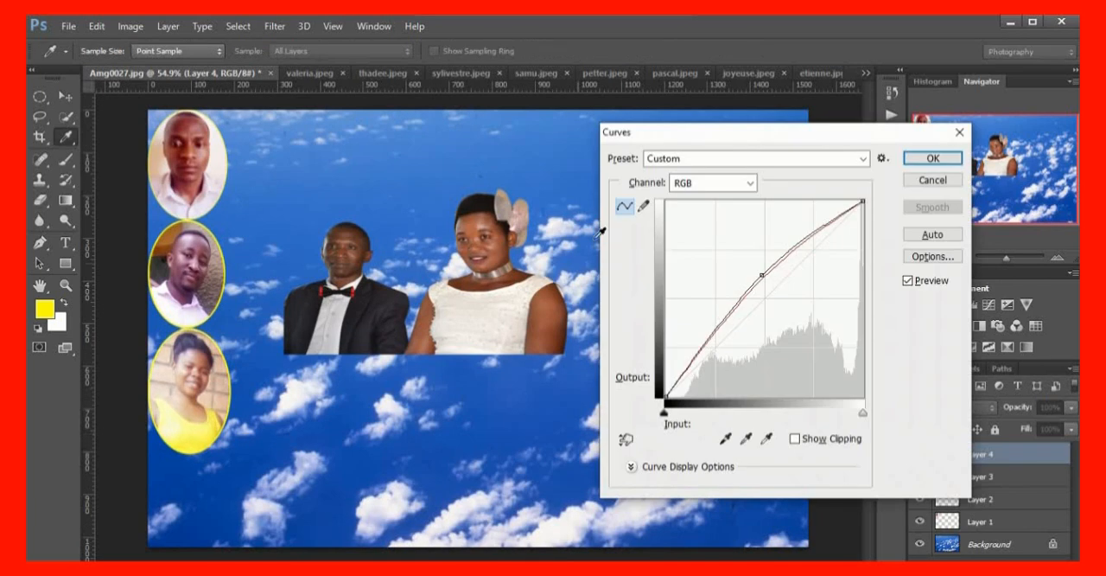
{"action": "left_click", "coordinate": [934, 158]}
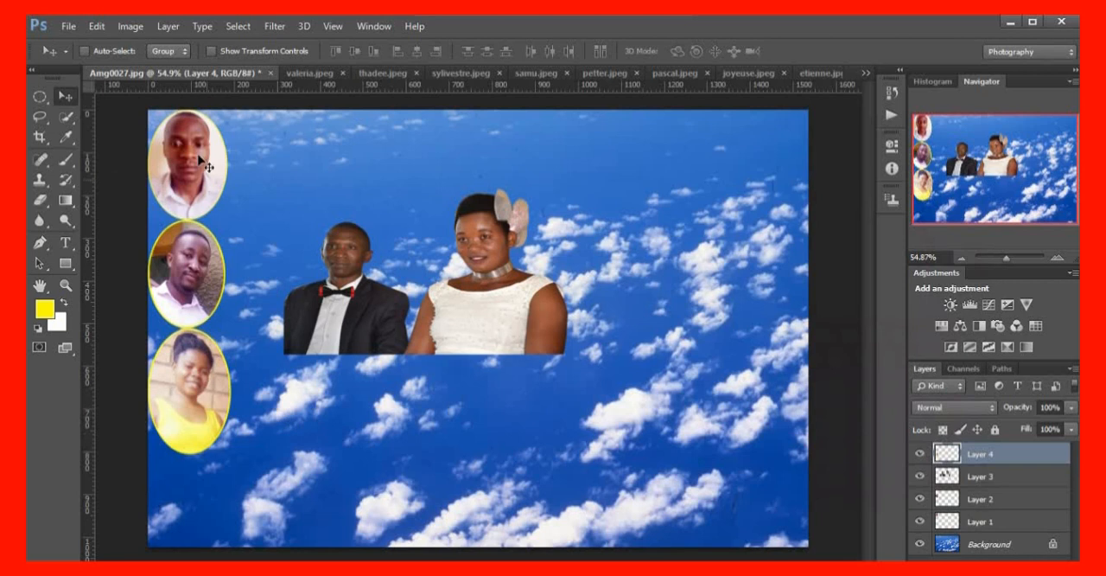
Close the valeria.jpeg source photo without saving its changes
{"action": "left_click", "coordinate": [309, 70]}
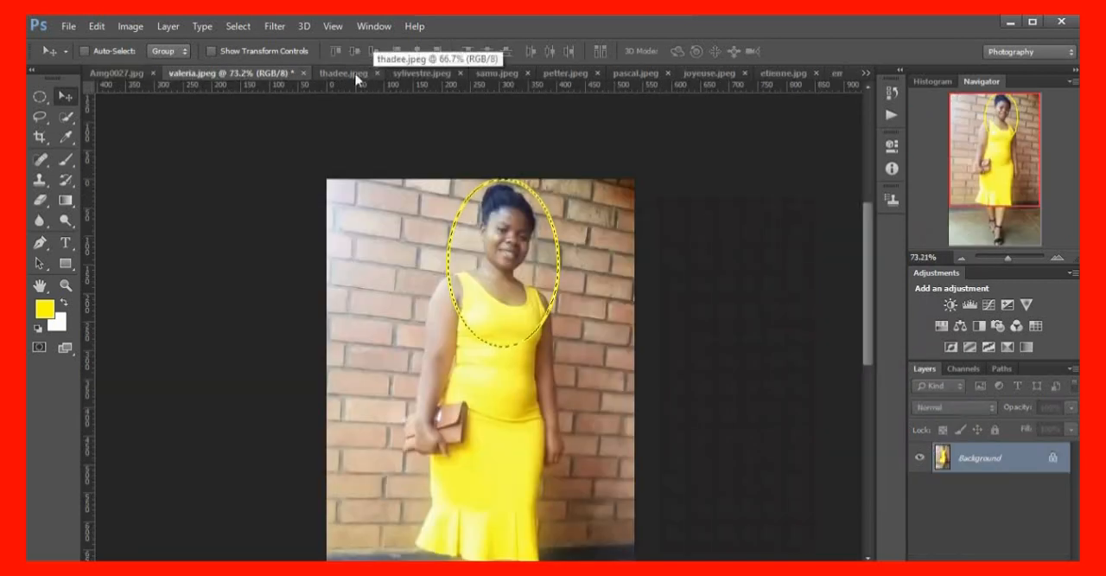
{"action": "left_click", "coordinate": [303, 73]}
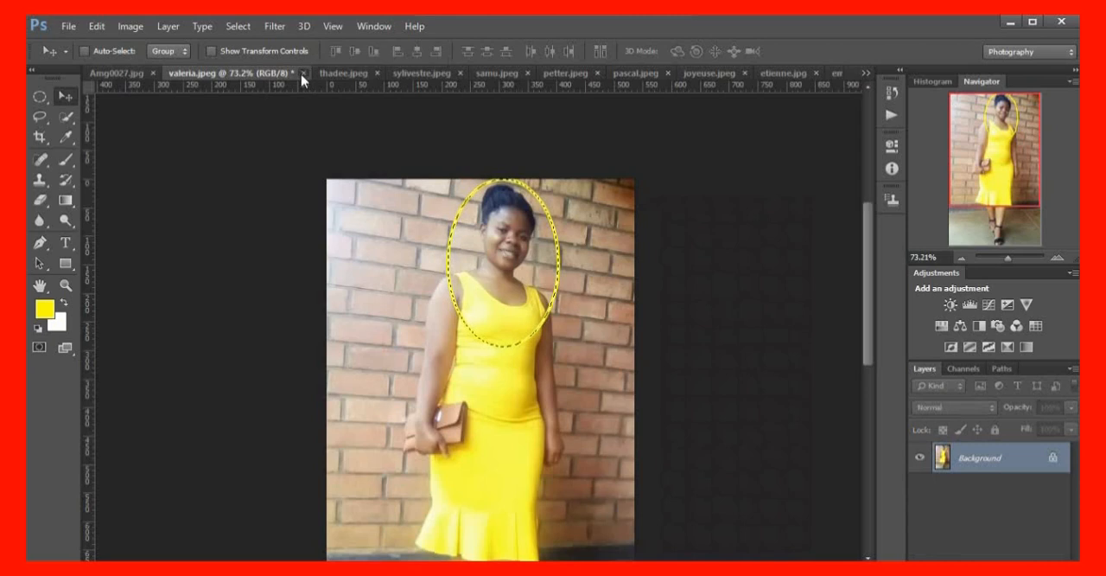
{"action": "left_click", "coordinate": [541, 246]}
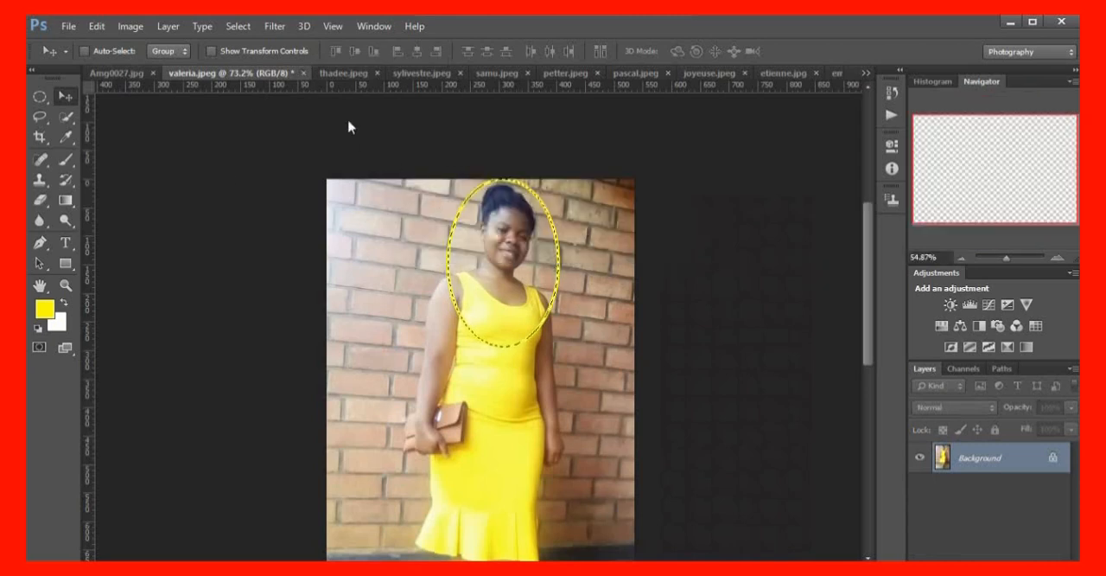
In thadee.jpeg, draw an elliptical selection around the man's head and upper chest, shifting it slightly down to frame him
{"action": "left_click", "coordinate": [318, 74]}
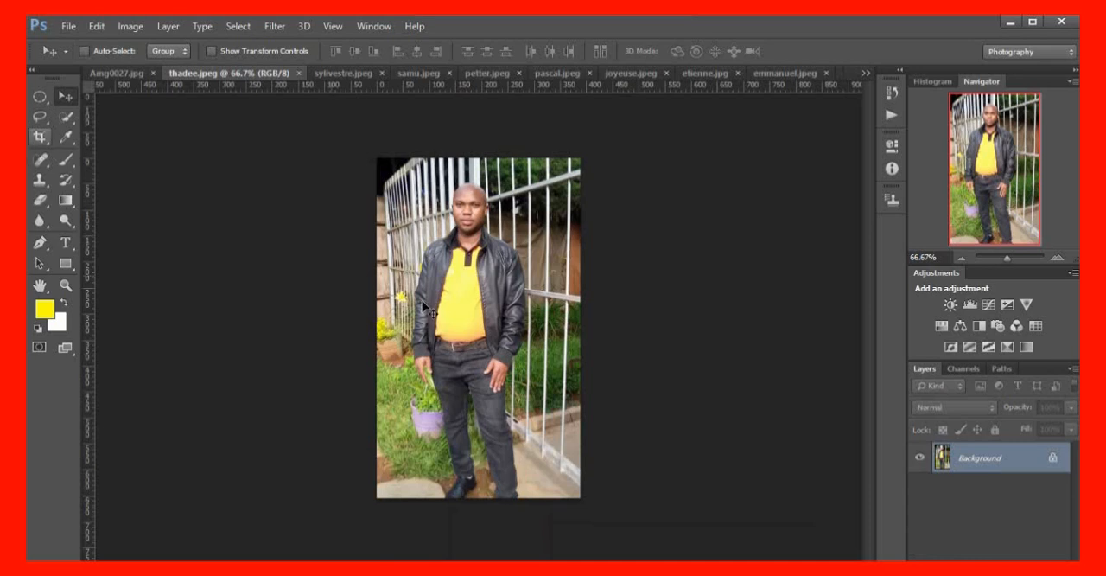
{"action": "left_click", "coordinate": [39, 96]}
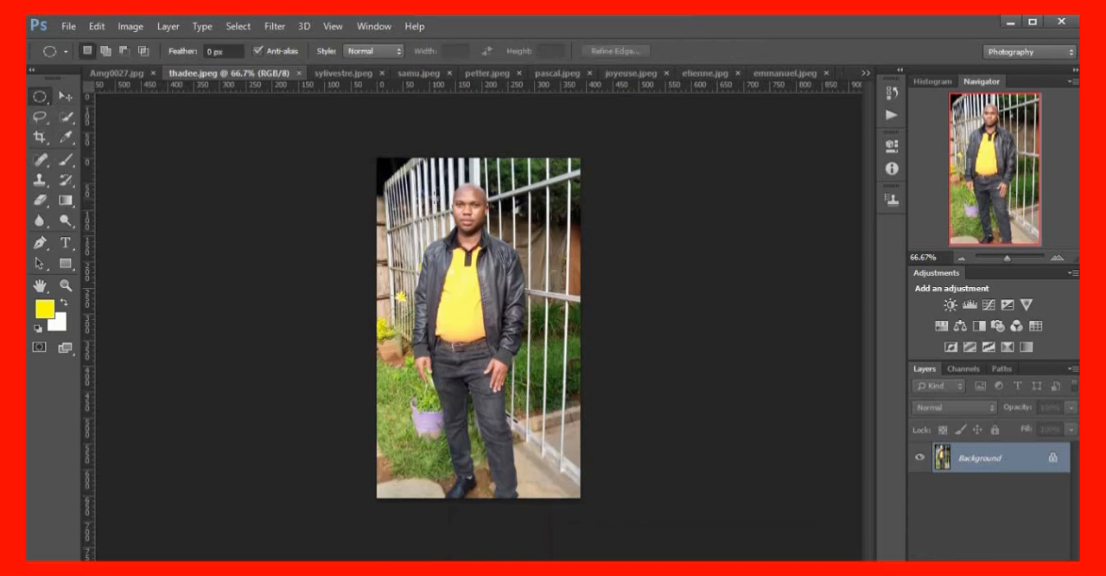
{"action": "left_click_drag", "start_coordinate": [423, 167], "coordinate": [519, 296]}
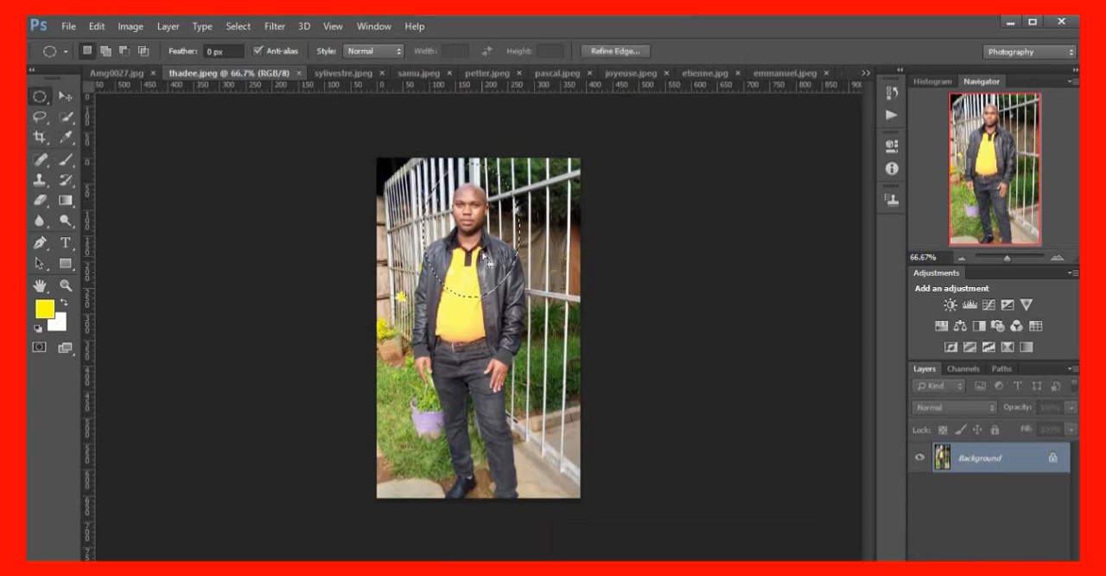
{"action": "left_click_drag", "start_coordinate": [486, 242], "coordinate": [483, 251]}
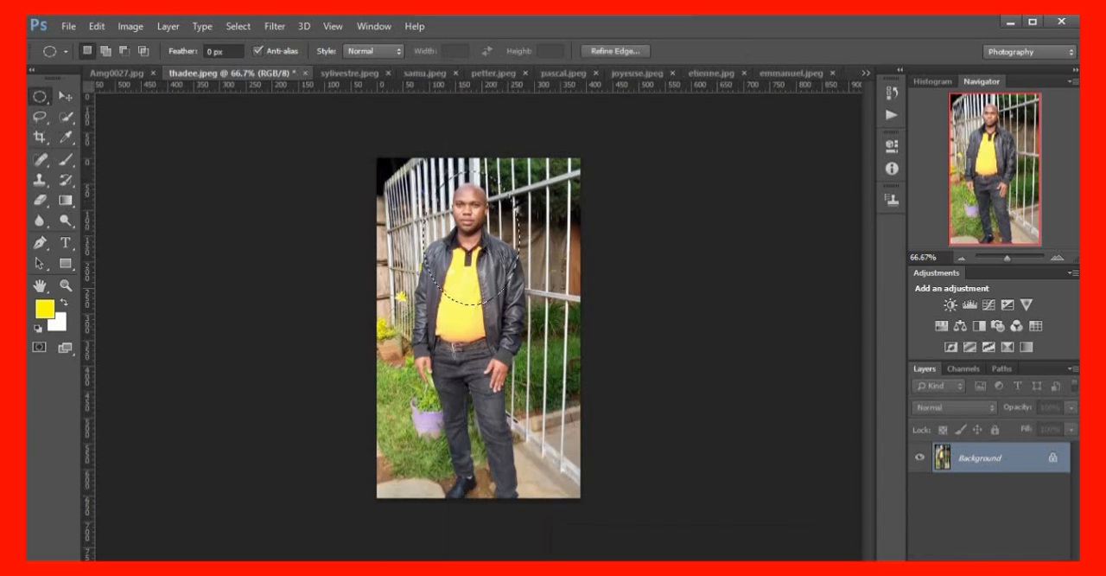
Stroke the oval selection around the man with a 5 px yellow line, centred on the selection edge at 100% opacity
{"action": "left_click", "coordinate": [106, 26]}
{"action": "left_click", "coordinate": [152, 245]}
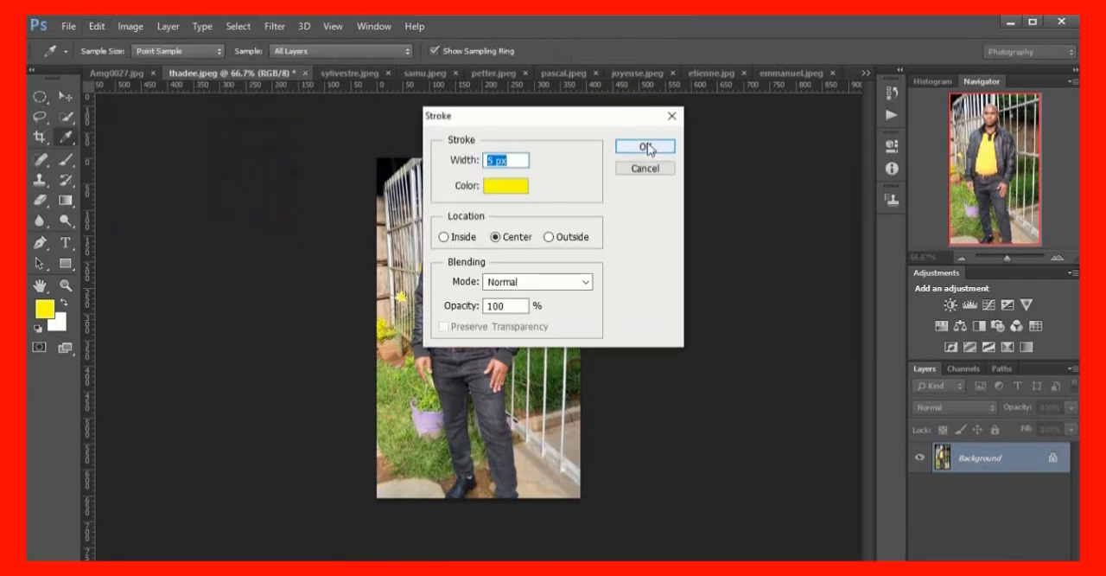
{"action": "left_click", "coordinate": [644, 147]}
{"action": "key", "text": "m"}
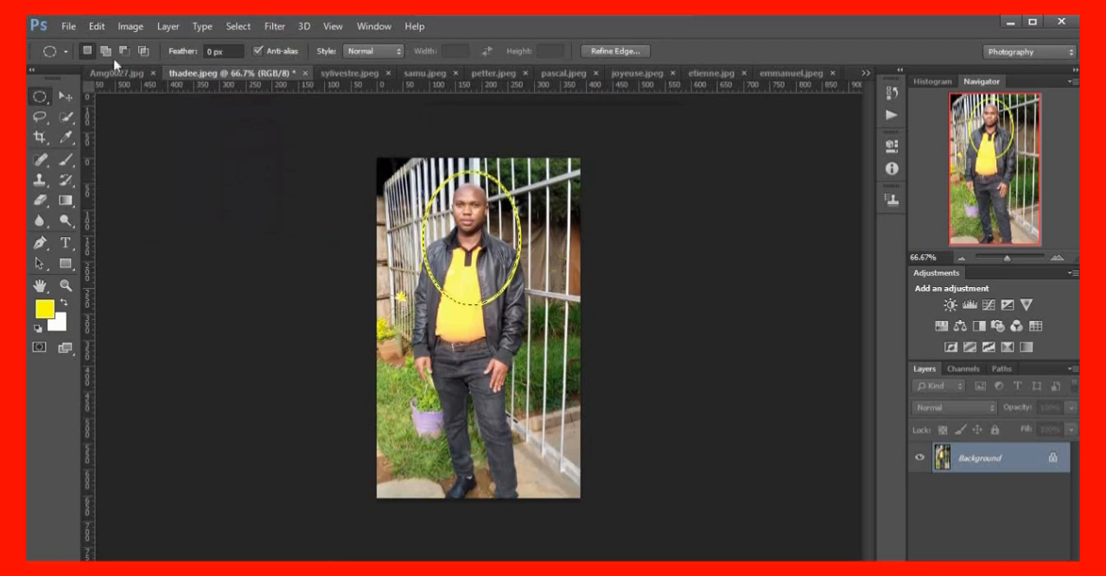
{"action": "left_click", "coordinate": [96, 26]}
{"action": "mouse_move", "coordinate": [69, 26]}
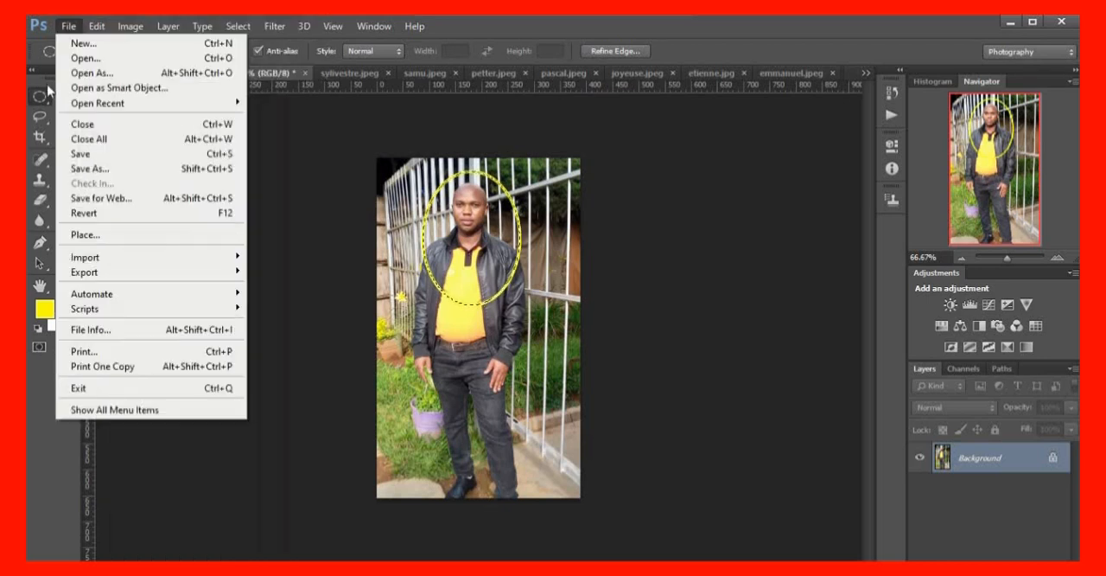
{"action": "left_click", "coordinate": [252, 152]}
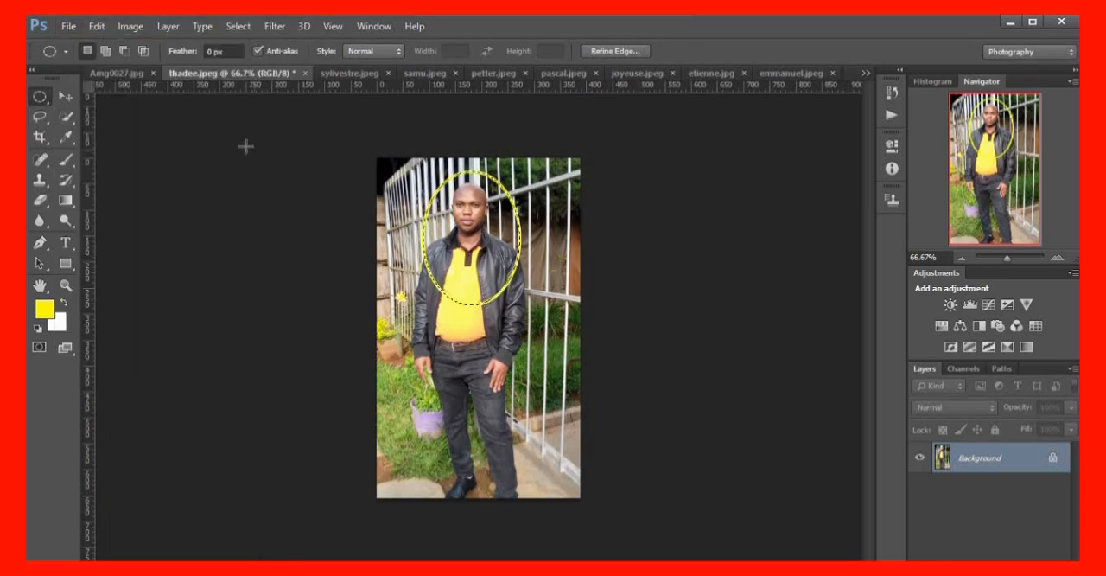
Move the man's oval cut-out into the Amg0027.jpg collage, placing it in the upper-right corner of the cloud background
{"action": "left_click", "coordinate": [65, 96]}
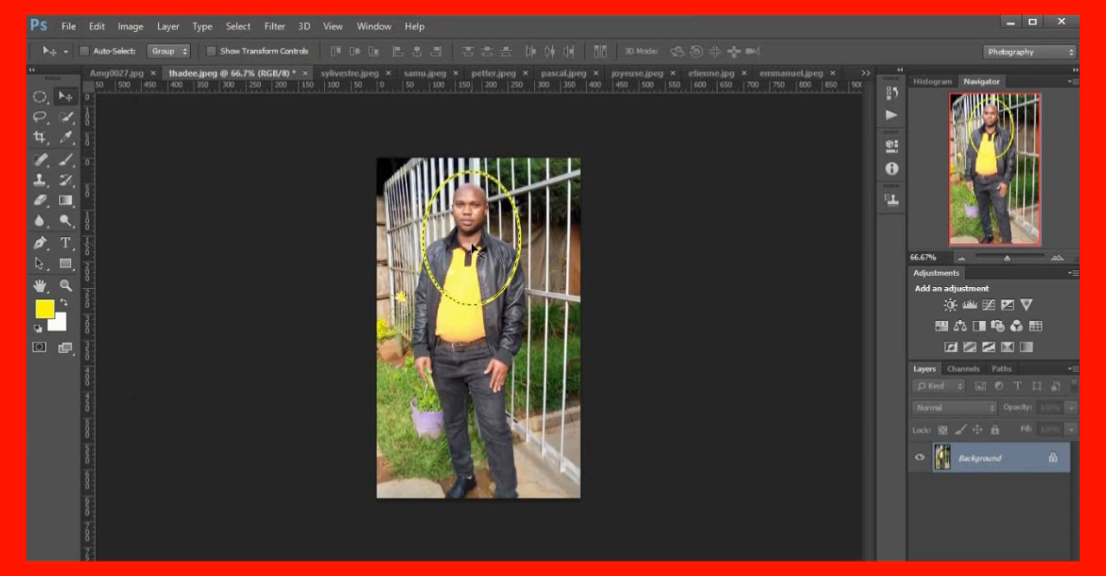
{"action": "left_click_drag", "start_coordinate": [475, 251], "coordinate": [216, 129]}
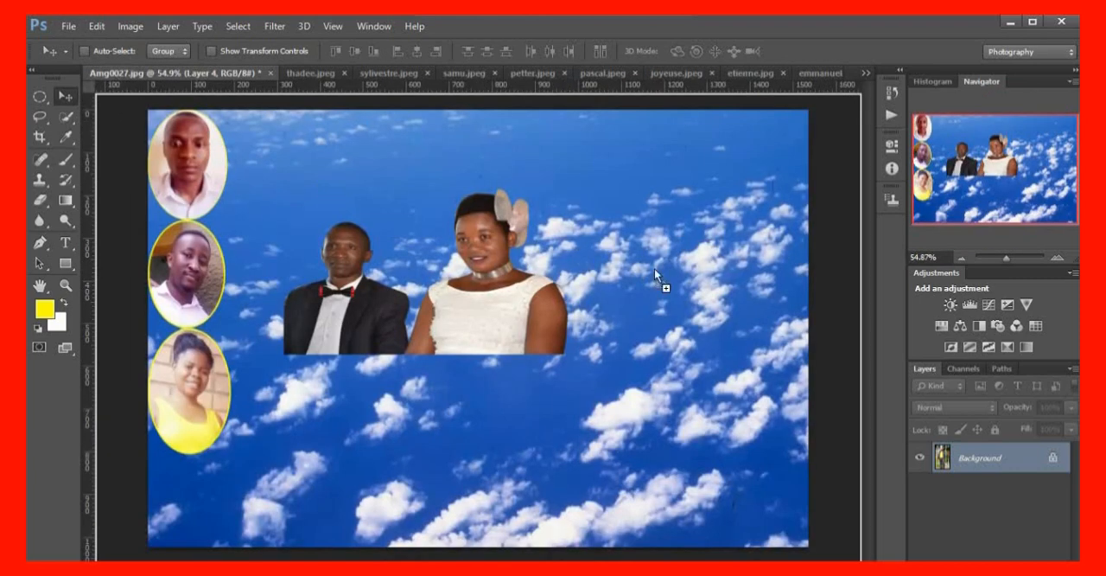
{"action": "left_click_drag", "start_coordinate": [654, 270], "coordinate": [752, 185]}
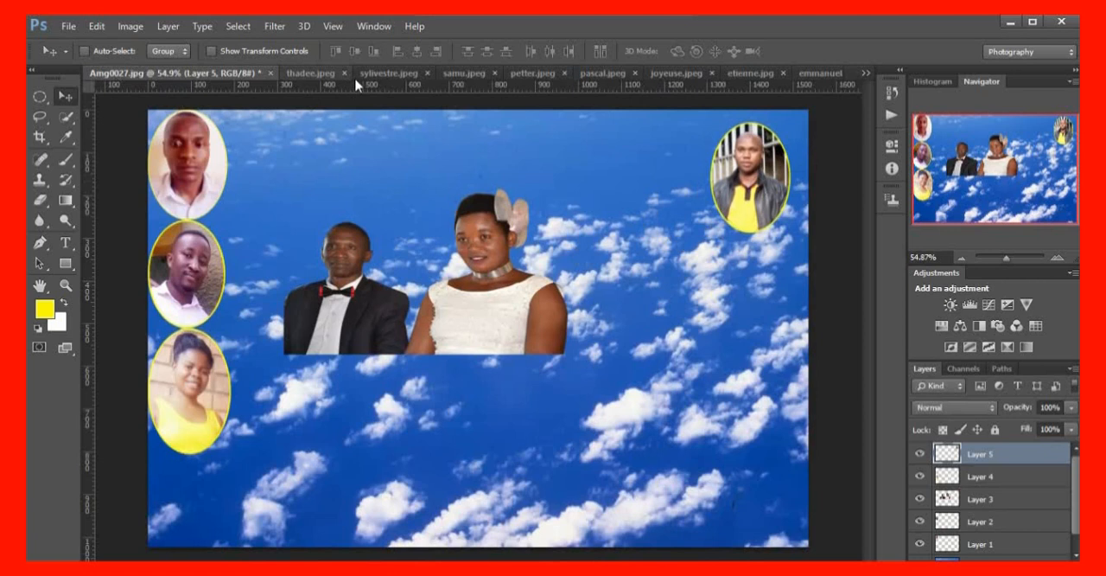
In sylivestre.jpeg, draw a large elliptical selection around the man's head and upper chest and adjust its position to frame him
{"action": "left_click", "coordinate": [389, 74]}
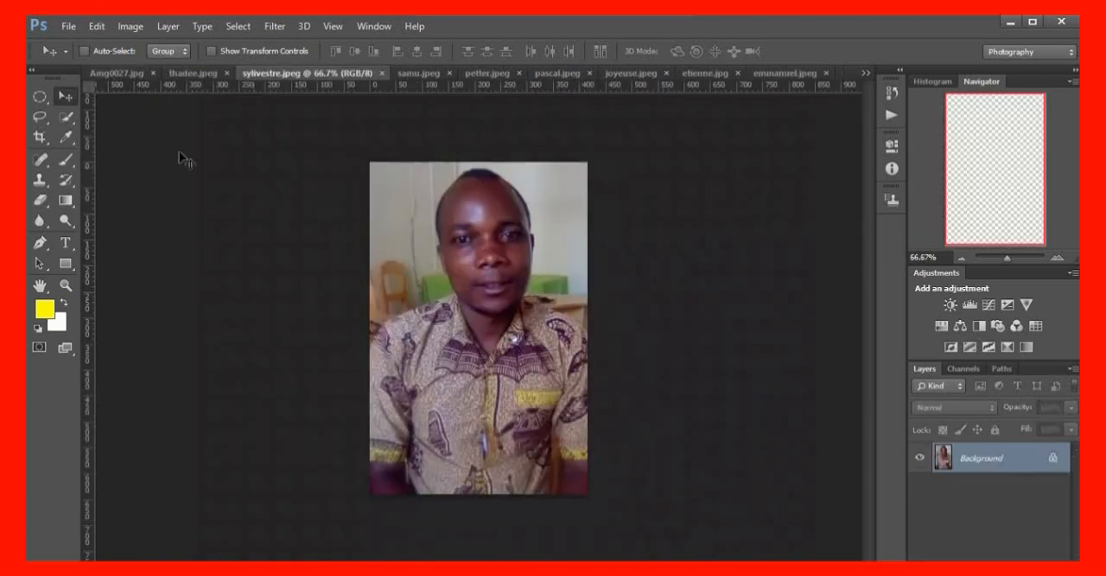
{"action": "left_click", "coordinate": [38, 96]}
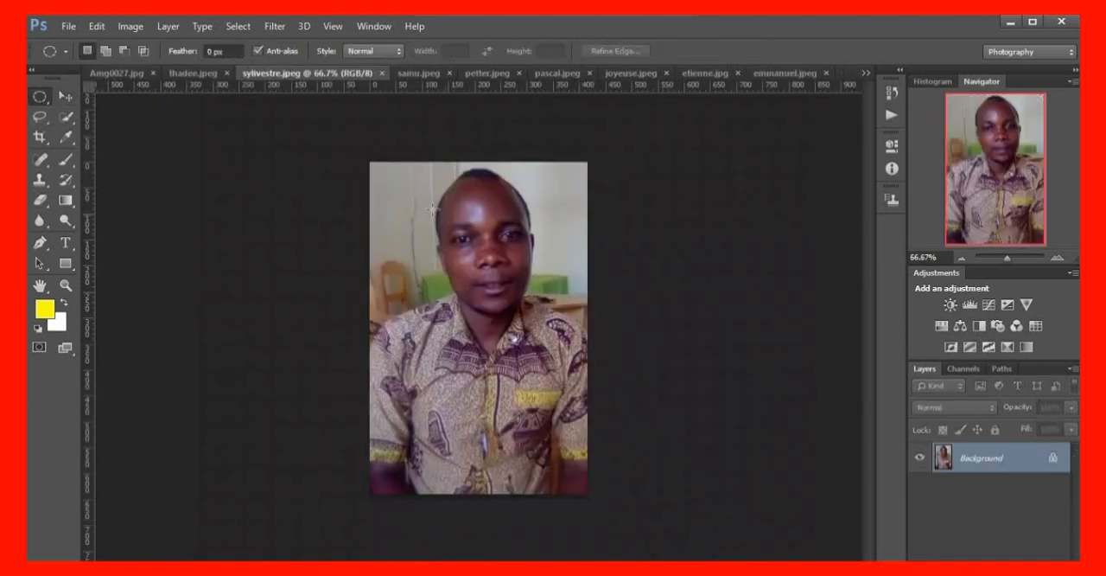
{"action": "left_click_drag", "start_coordinate": [395, 162], "coordinate": [526, 299]}
{"action": "left_click_drag", "start_coordinate": [529, 337], "coordinate": [566, 390]}
{"action": "left_click_drag", "start_coordinate": [495, 325], "coordinate": [507, 330]}
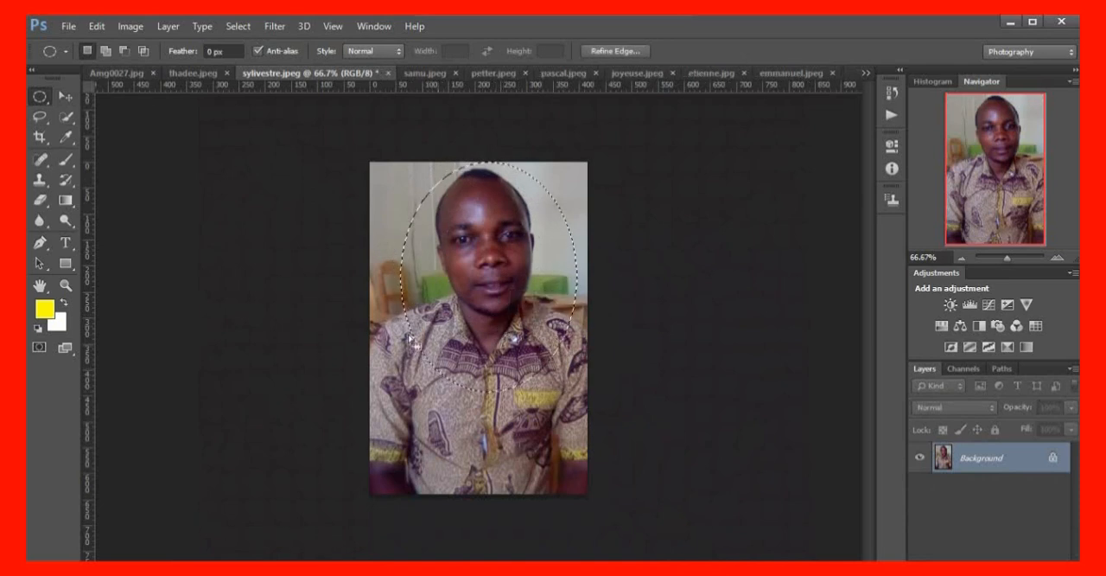
Stroke the oval selection in sylivestre.jpeg with a 5 px magenta-pink line, centred on the selection edge at 100% opacity
{"action": "left_click", "coordinate": [95, 27]}
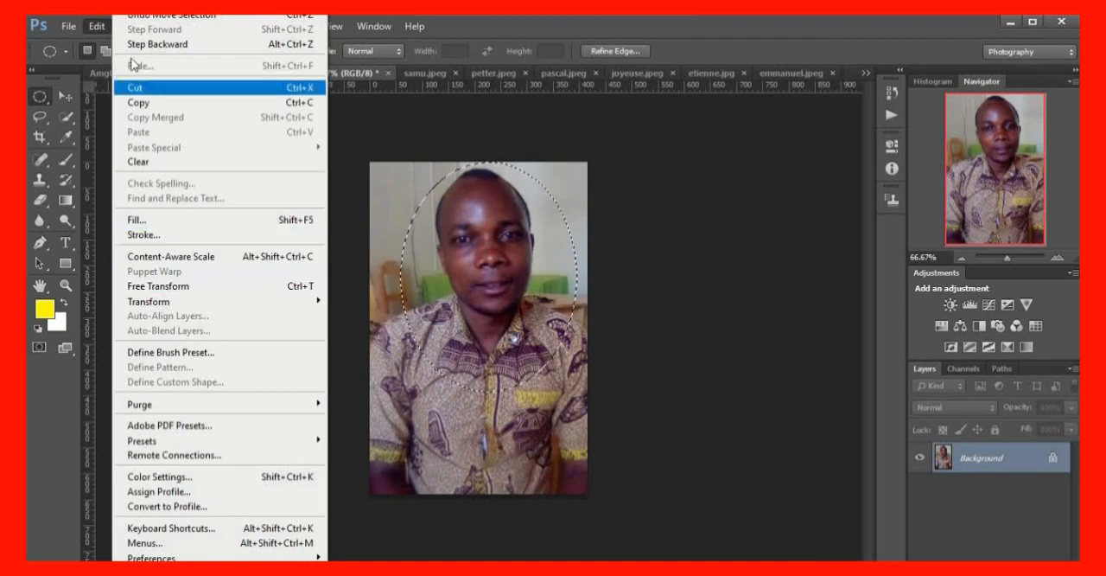
{"action": "left_click", "coordinate": [153, 235]}
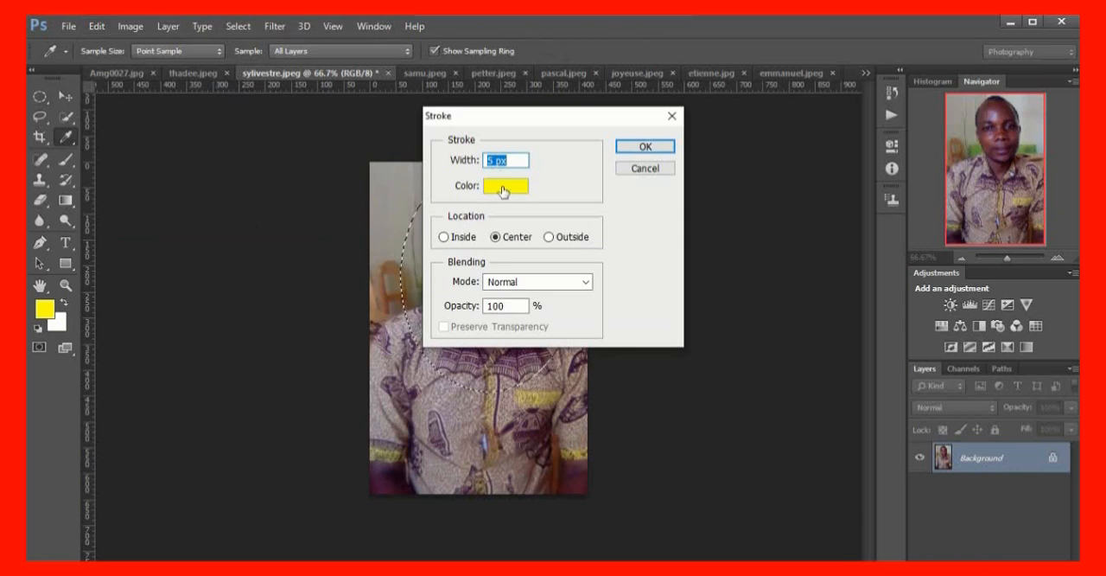
{"action": "left_click", "coordinate": [506, 190]}
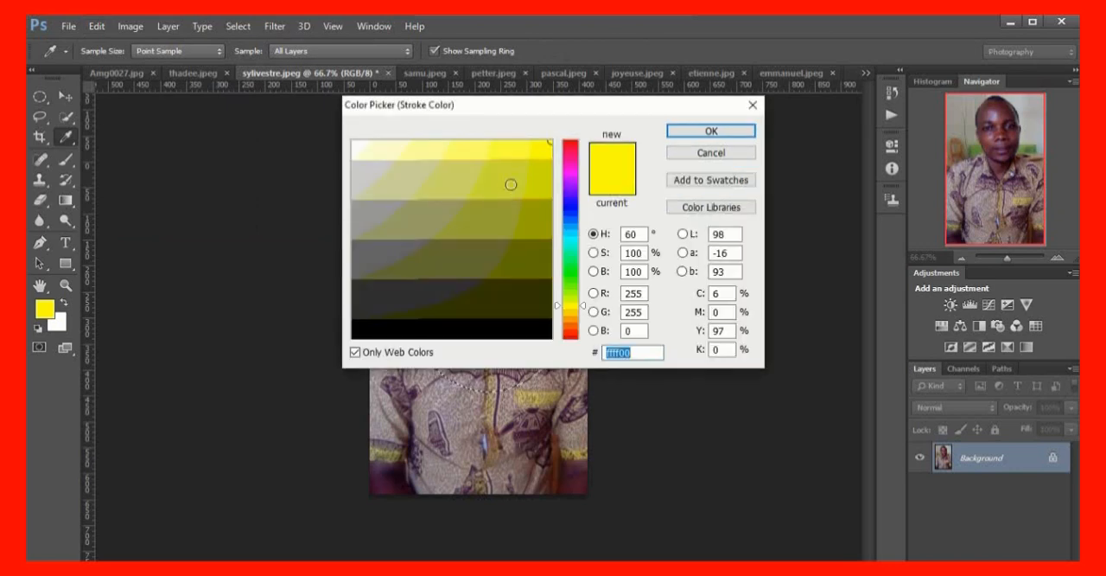
{"action": "left_click", "coordinate": [570, 164]}
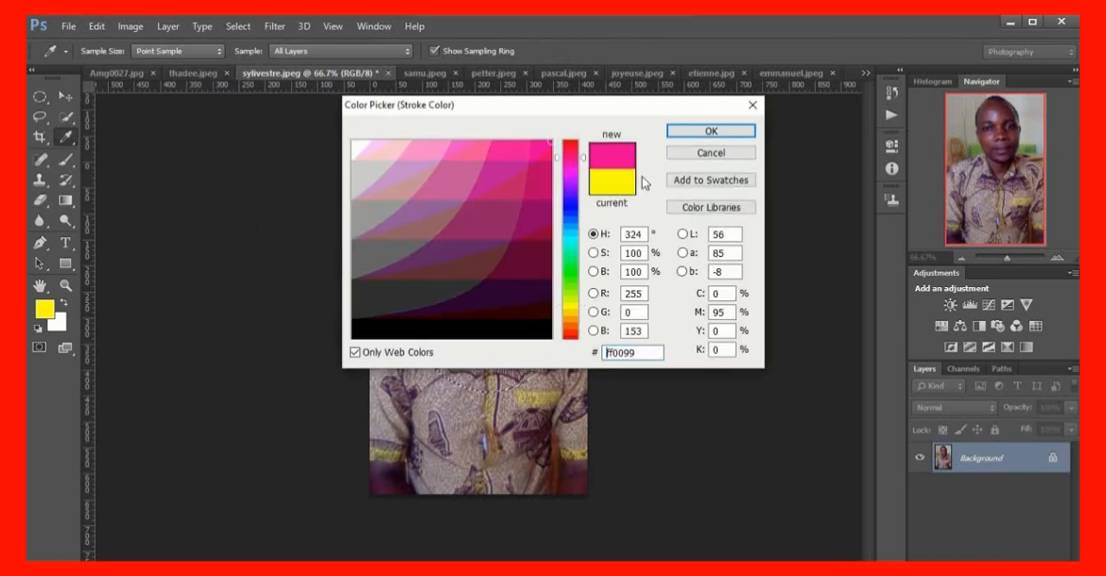
{"action": "left_click", "coordinate": [504, 168]}
{"action": "left_click", "coordinate": [714, 130]}
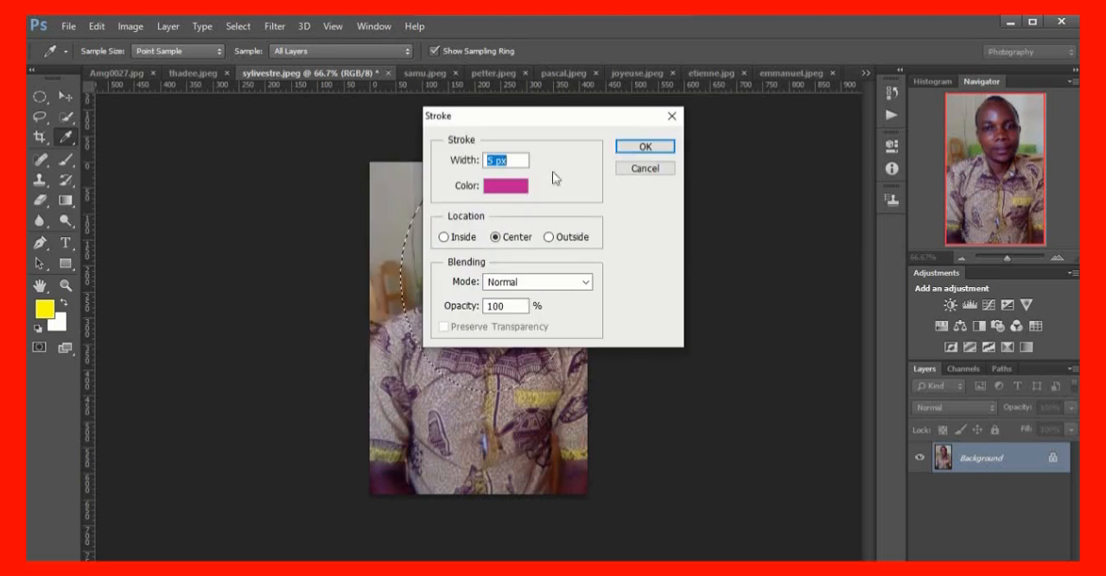
{"action": "left_click", "coordinate": [646, 146]}
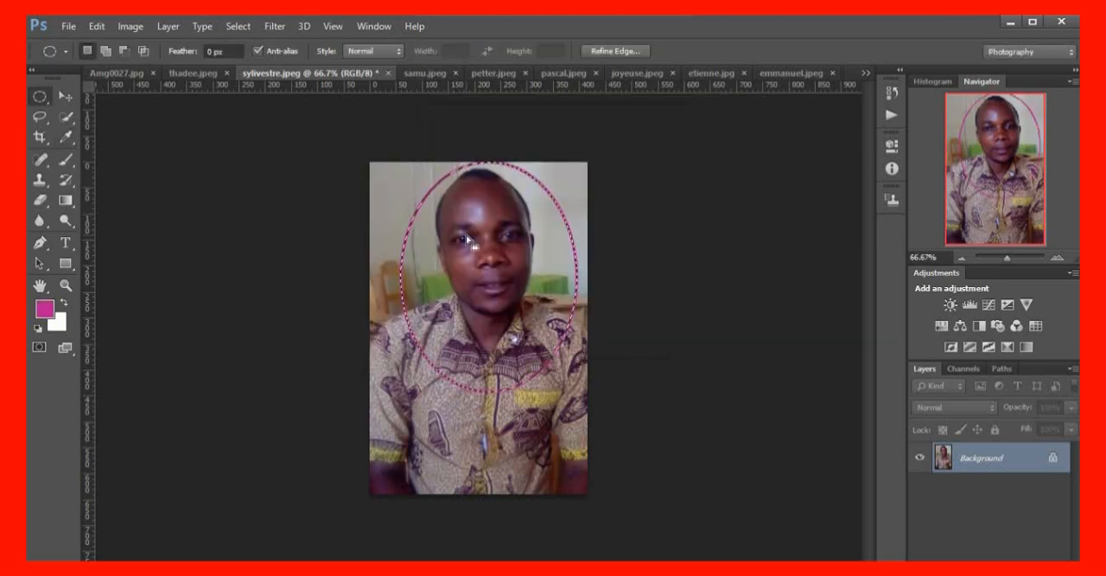
Move the stroked oval cut-out from sylivestre.jpeg into the Amg0027.jpg collage, dropping it on the clouds right of the couple
{"action": "left_click", "coordinate": [64, 96]}
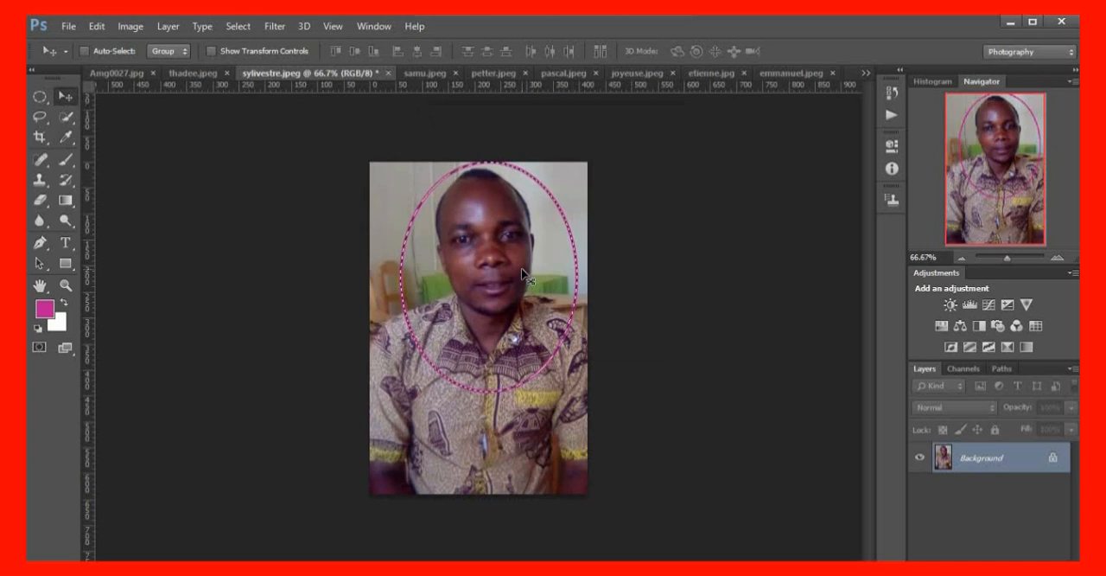
{"action": "left_click_drag", "start_coordinate": [522, 274], "coordinate": [458, 253]}
{"action": "left_click_drag", "start_coordinate": [504, 268], "coordinate": [354, 167]}
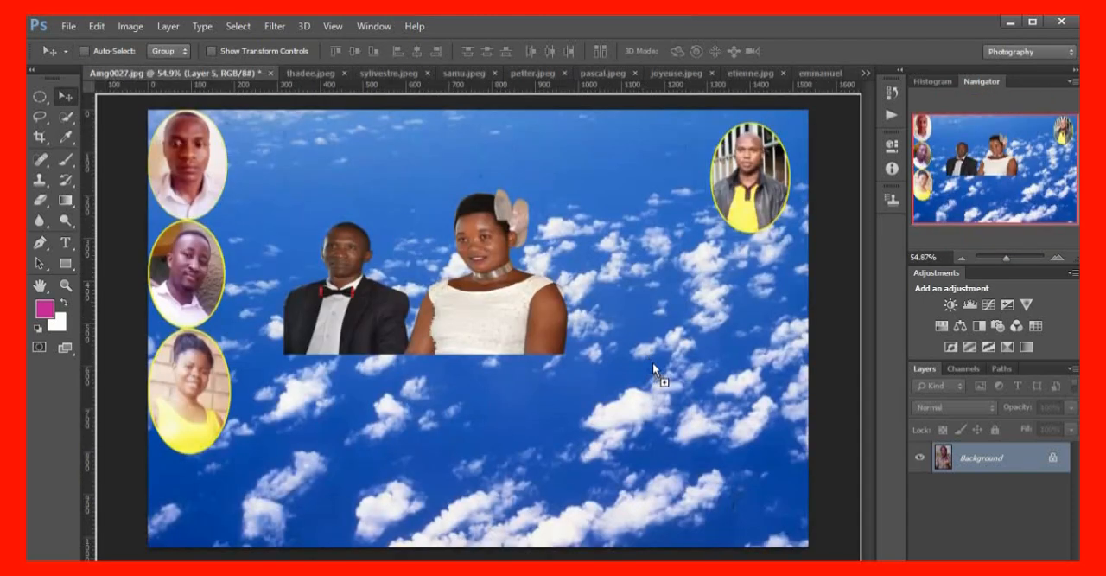
{"action": "left_click_drag", "start_coordinate": [652, 362], "coordinate": [745, 336]}
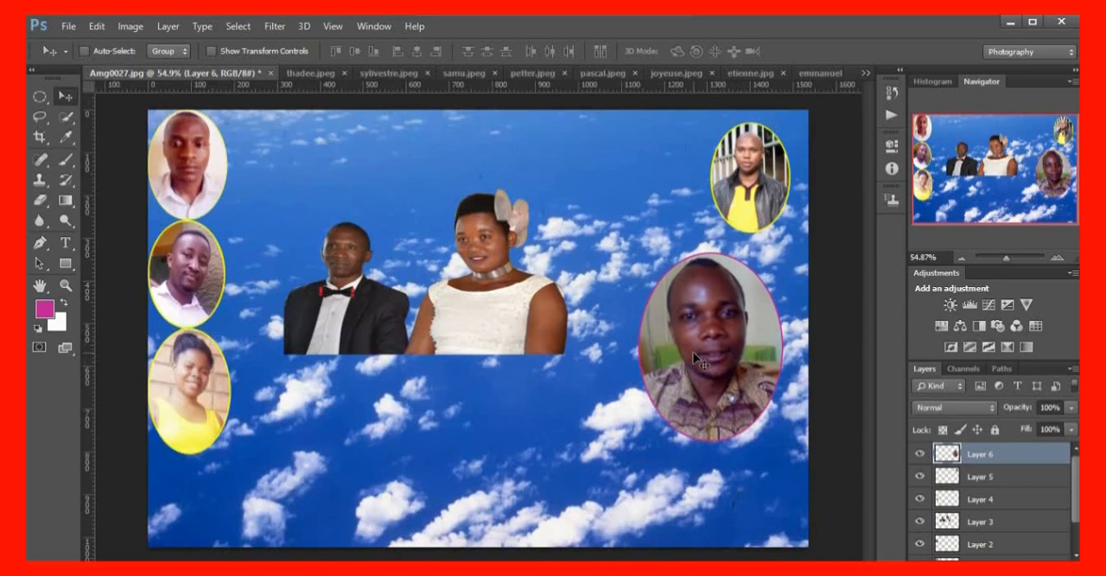
Scale the patterned-shirt man's oval to about 65% and place it beside the upper-right portrait of the collage
{"action": "key", "text": "ctrl+t"}
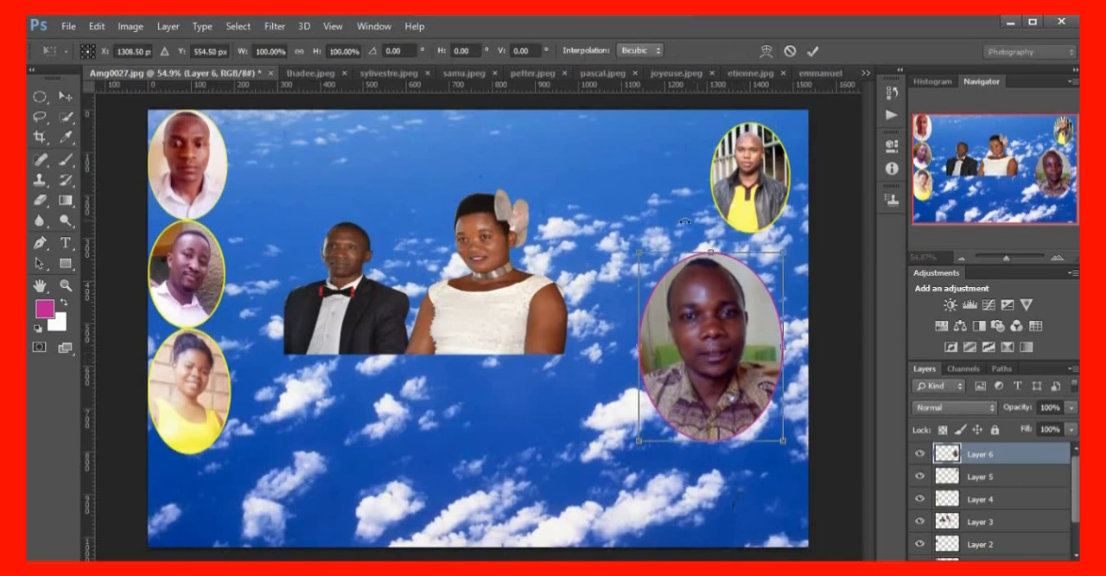
{"action": "left_click_drag", "start_coordinate": [639, 254], "coordinate": [664, 285]}
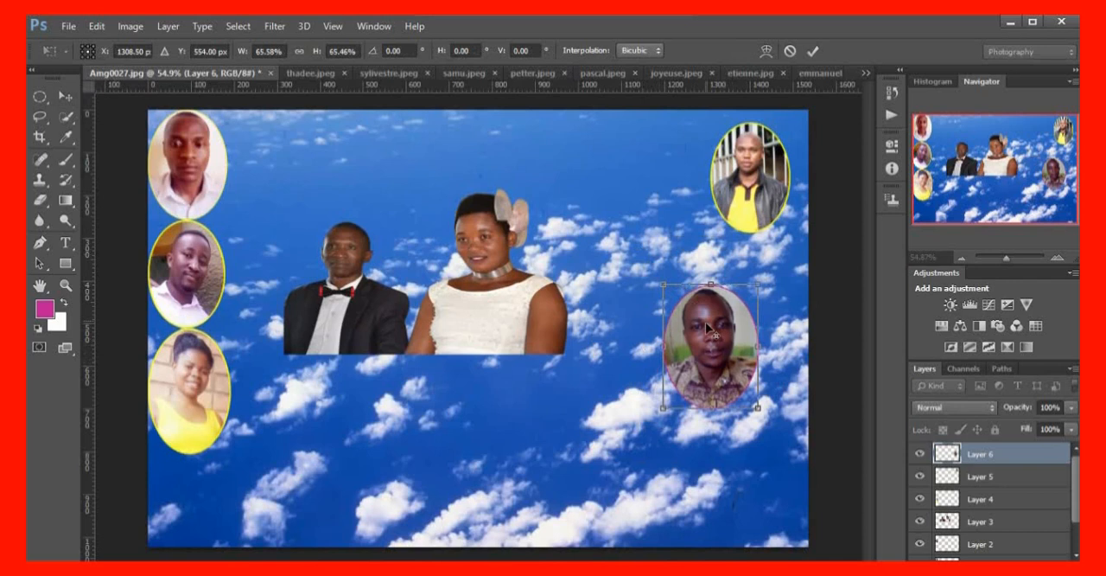
{"action": "key", "text": "Return"}
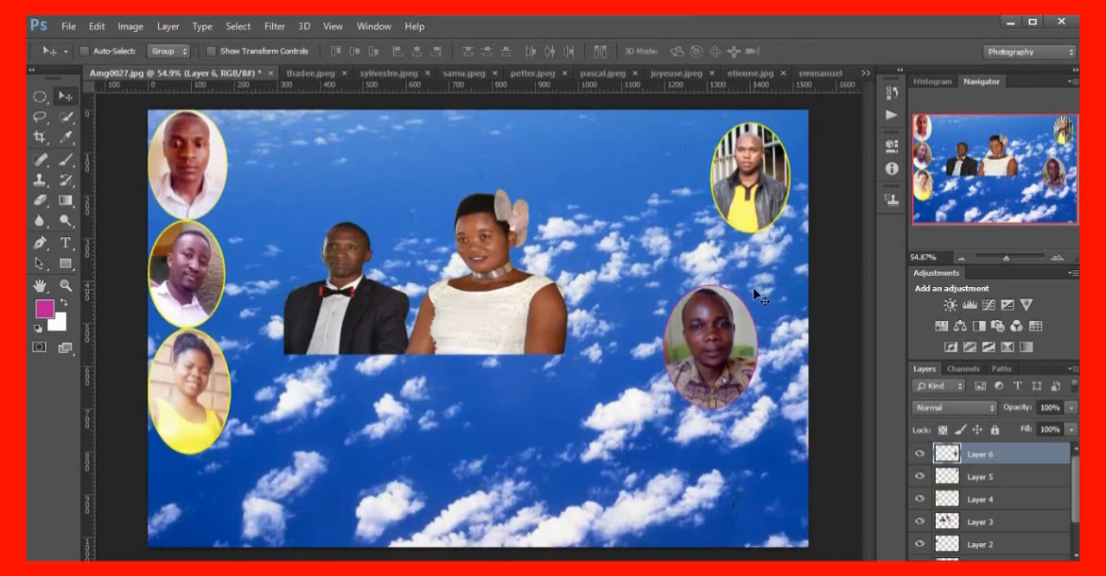
{"action": "left_click_drag", "start_coordinate": [710, 339], "coordinate": [637, 171]}
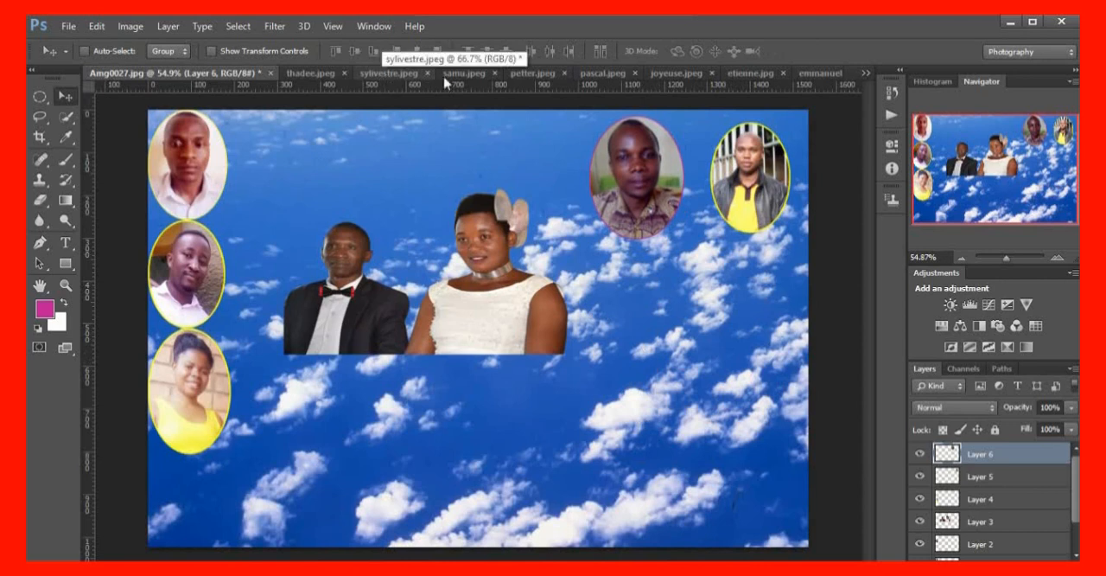
In samu.jpeg, draw an elliptical selection around the man's head and upper chest and shift it to frame him
{"action": "left_click", "coordinate": [465, 74]}
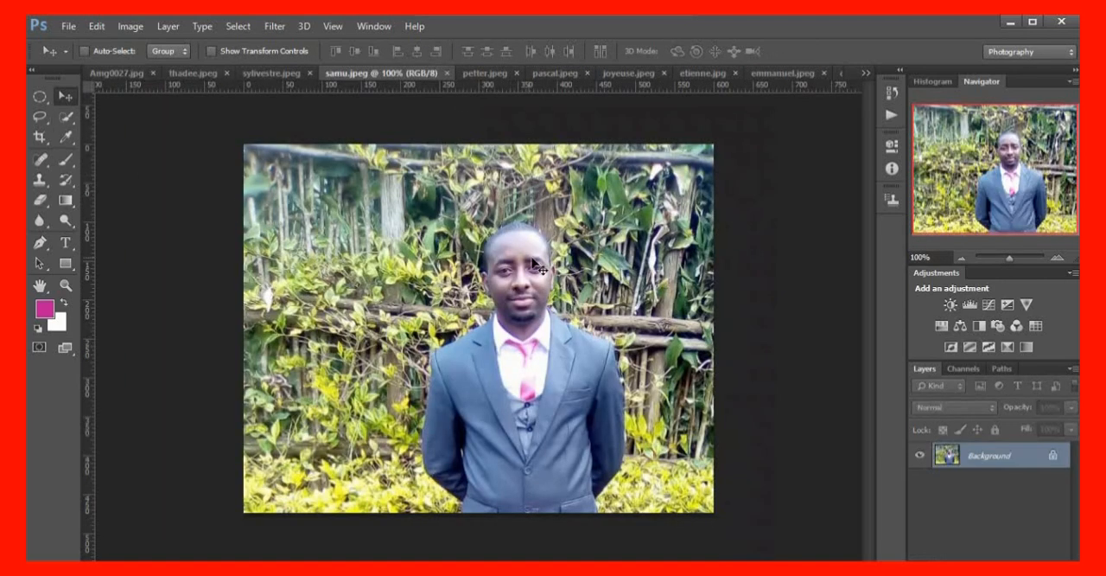
{"action": "left_click", "coordinate": [40, 96]}
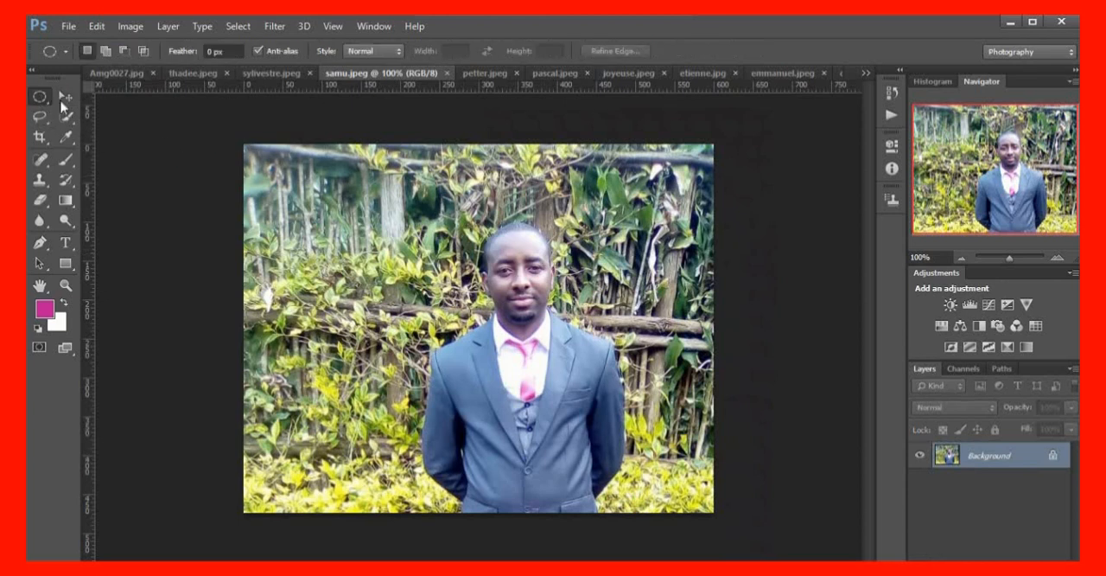
{"action": "left_click_drag", "start_coordinate": [414, 178], "coordinate": [570, 395]}
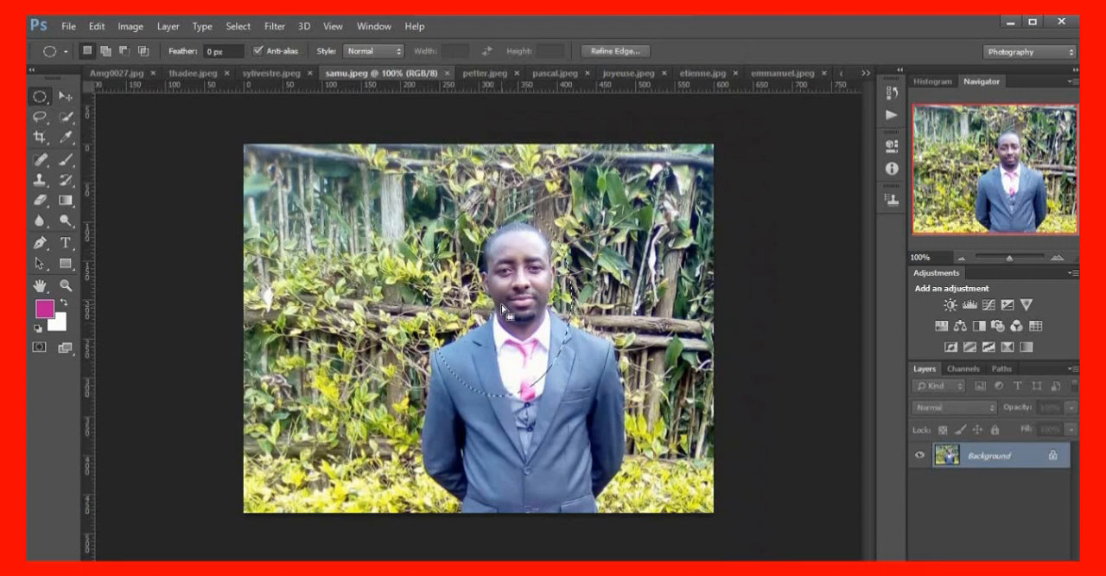
{"action": "left_click_drag", "start_coordinate": [499, 307], "coordinate": [526, 323]}
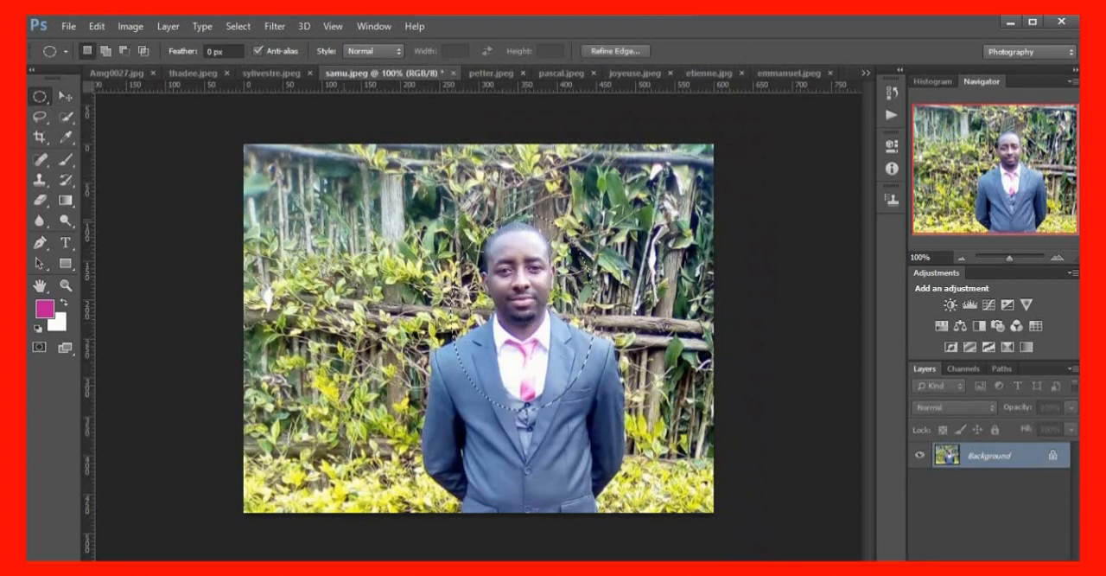
Stroke the oval selection in samu.jpeg with a 5 px magenta-pink line, centred on the edge at 100% opacity
{"action": "left_click", "coordinate": [97, 27]}
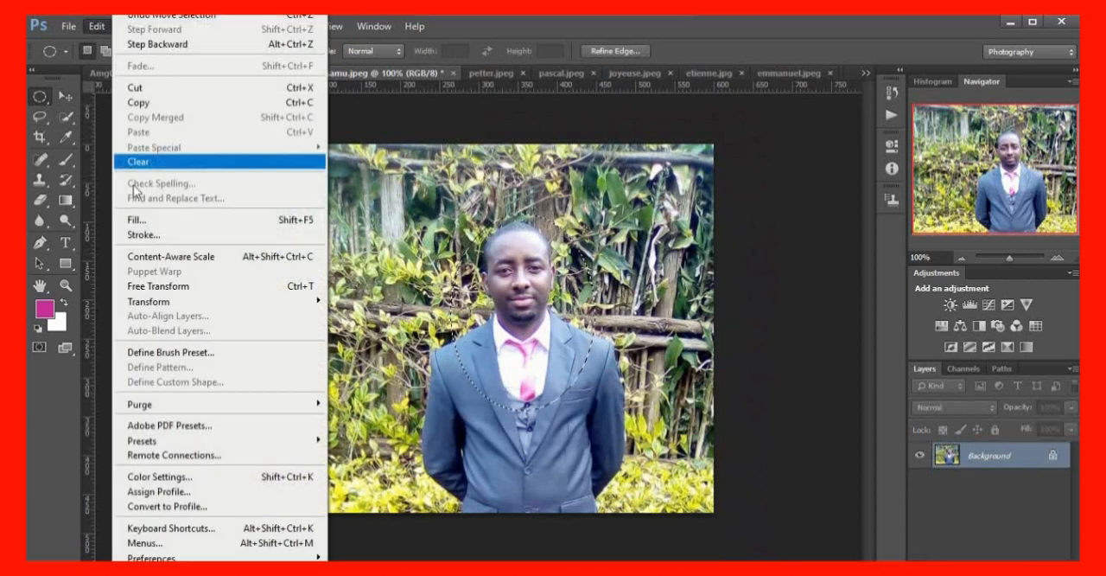
{"action": "left_click", "coordinate": [173, 237]}
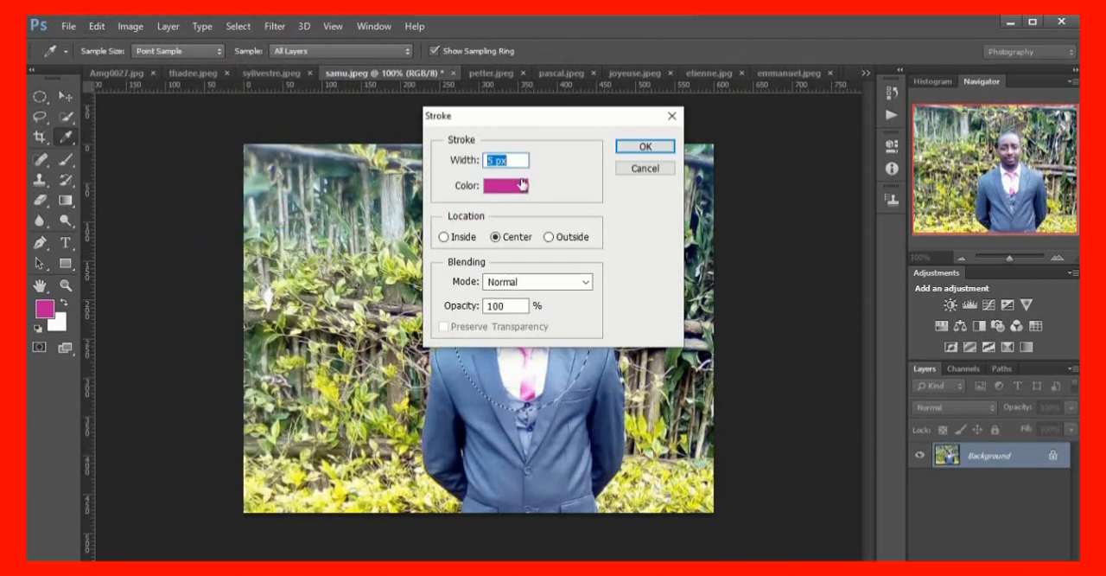
{"action": "left_click", "coordinate": [650, 147]}
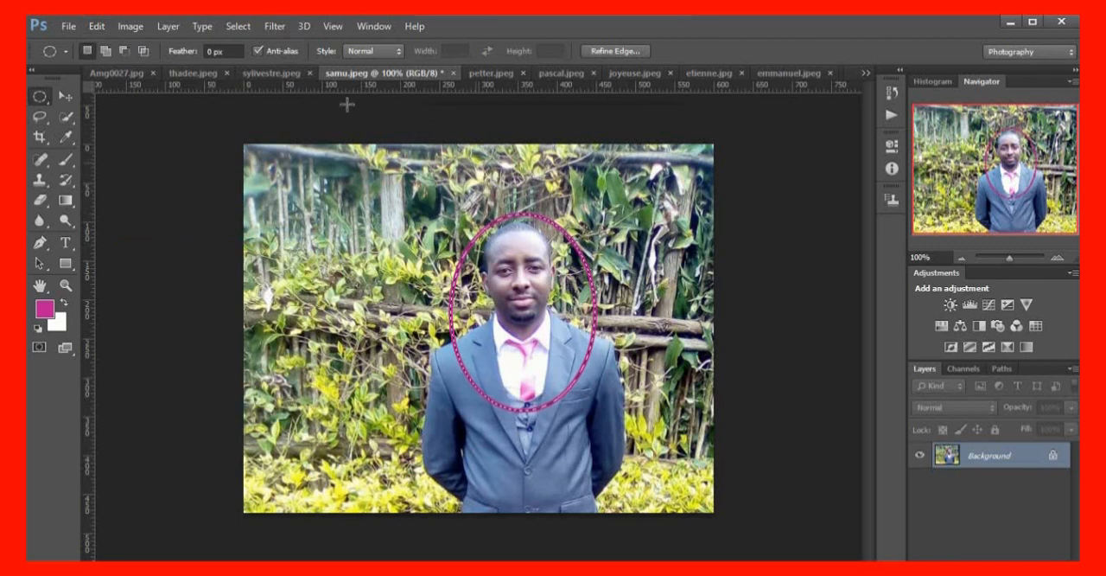
Move the suited man's oval cut-out from samu.jpeg into the Amg0027.jpg collage, below the magenta-edged portrait
{"action": "left_click", "coordinate": [58, 97]}
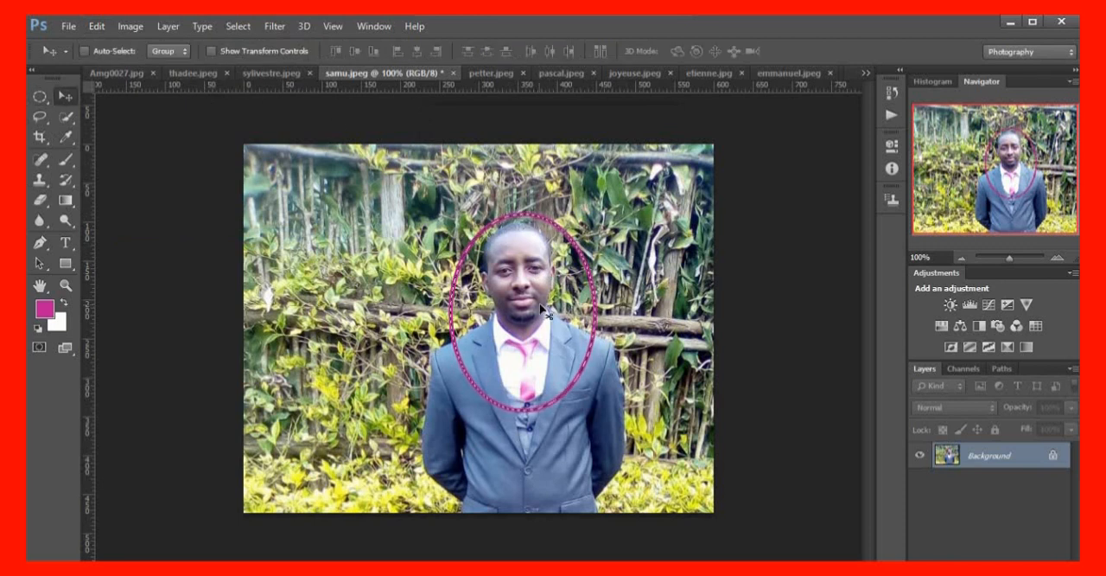
{"action": "left_click_drag", "start_coordinate": [534, 300], "coordinate": [262, 131]}
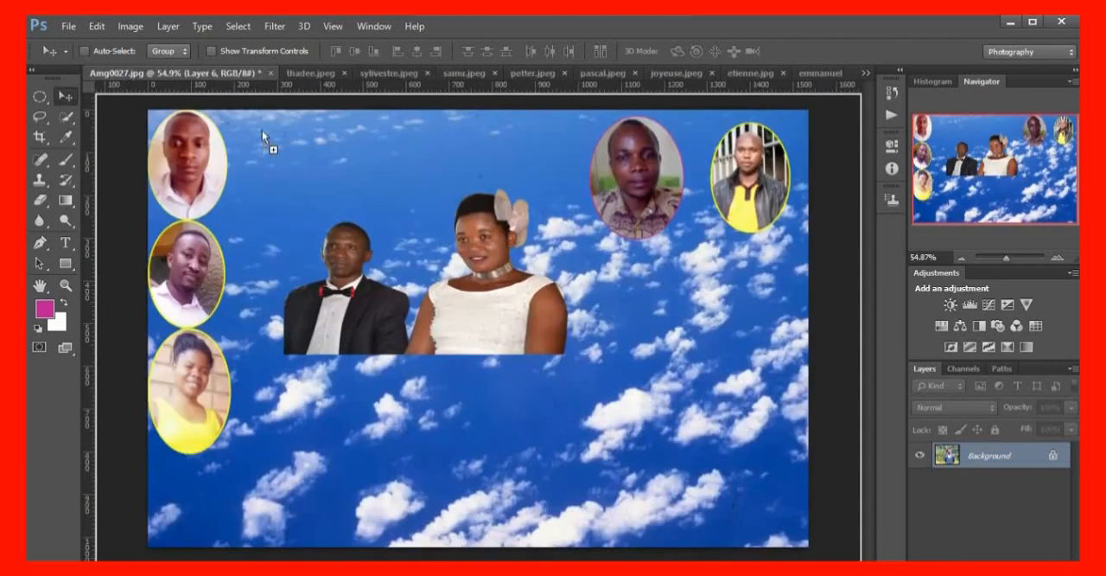
{"action": "left_click_drag", "start_coordinate": [617, 322], "coordinate": [648, 302]}
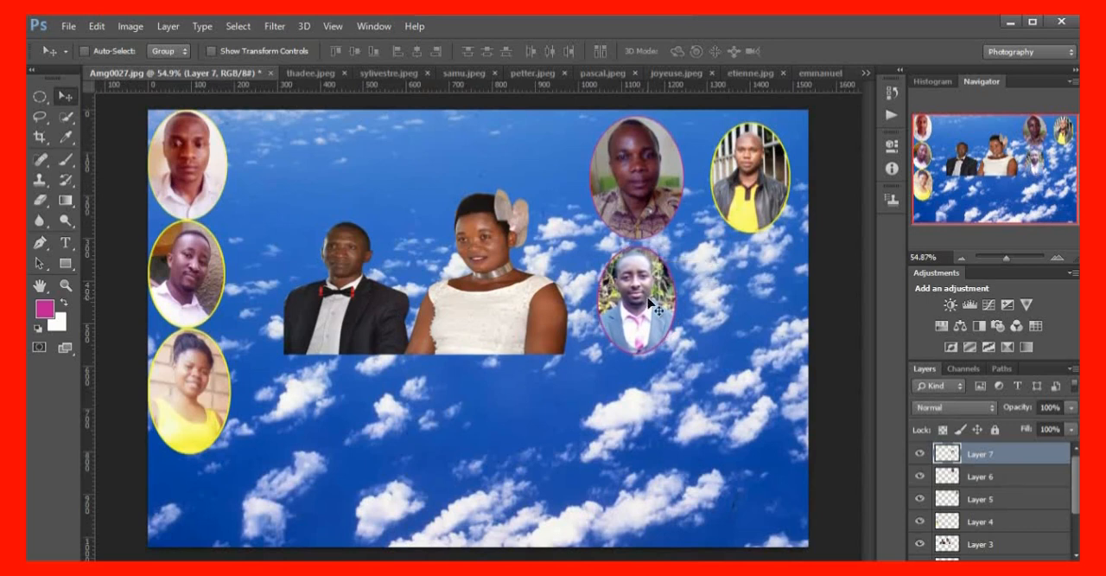
Enlarge the suited man's oval slightly and nudge it right to sit under the patterned-shirt man's portrait
{"action": "key", "text": "ctrl+t"}
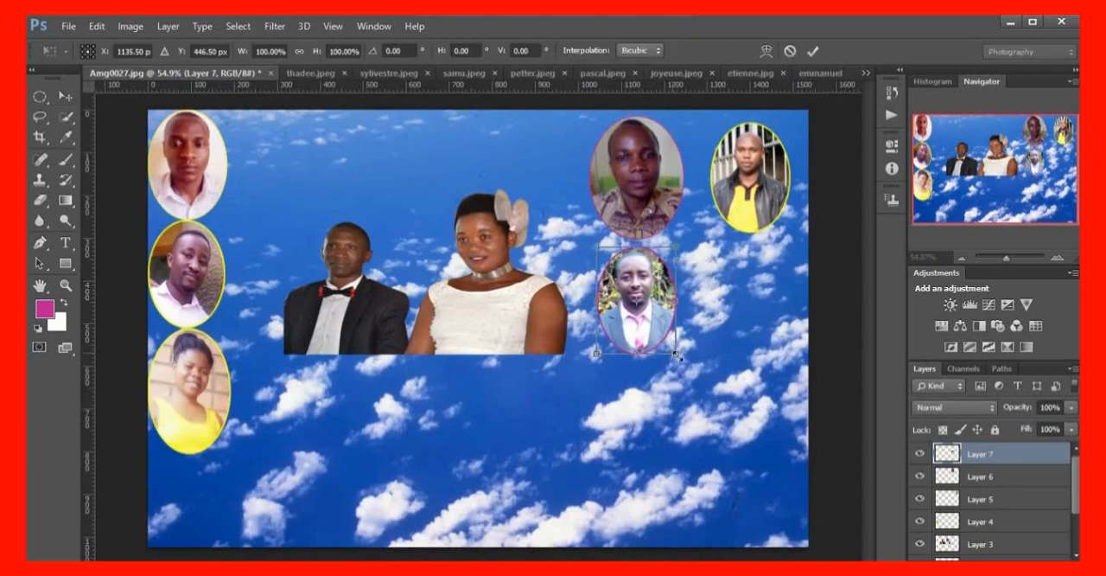
{"action": "left_click_drag", "start_coordinate": [677, 354], "coordinate": [689, 321]}
{"action": "key", "text": "Return"}
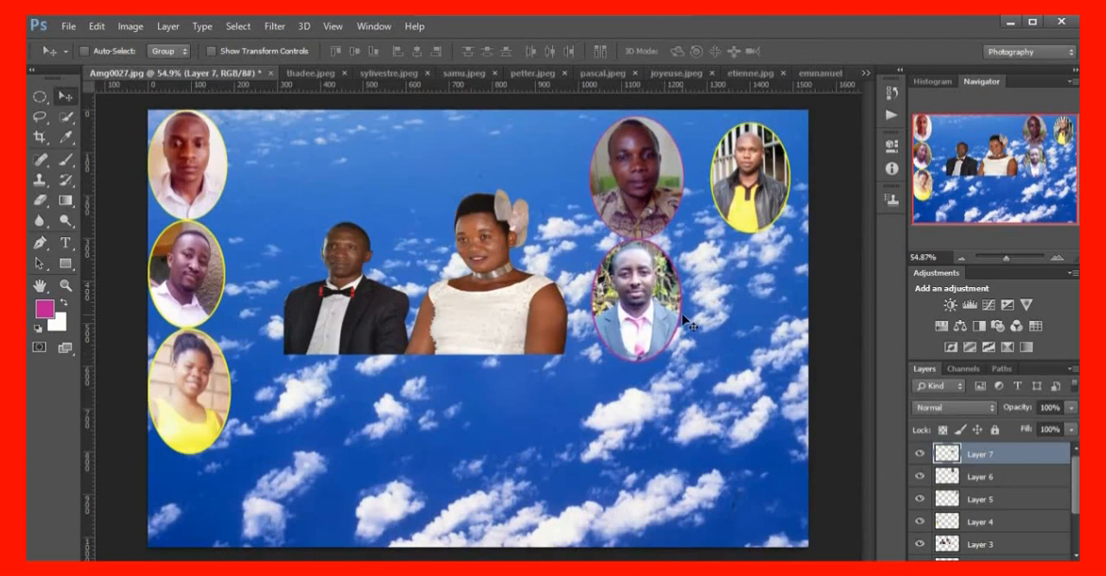
{"action": "scroll", "coordinate": [670, 320], "scroll_direction": "up", "scroll_amount": 3}
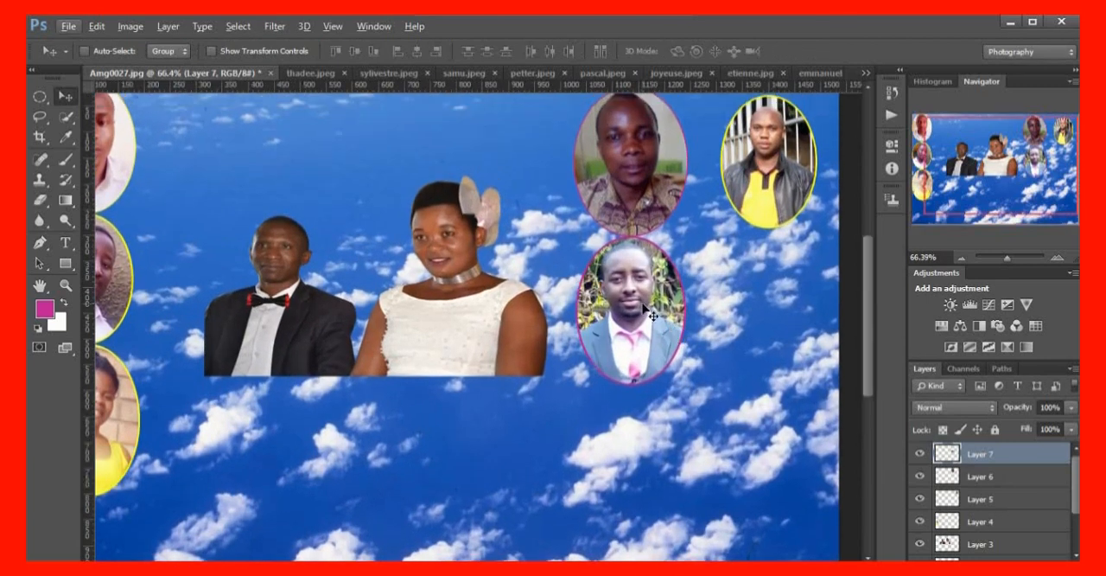
{"action": "mouse_move", "coordinate": [645, 316]}
{"action": "left_mouse_down"}
{"action": "mouse_move", "coordinate": [635, 313]}
{"action": "mouse_move", "coordinate": [656, 319]}
{"action": "left_mouse_up"}
{"action": "scroll", "coordinate": [729, 333], "scroll_direction": "down", "scroll_amount": 2}
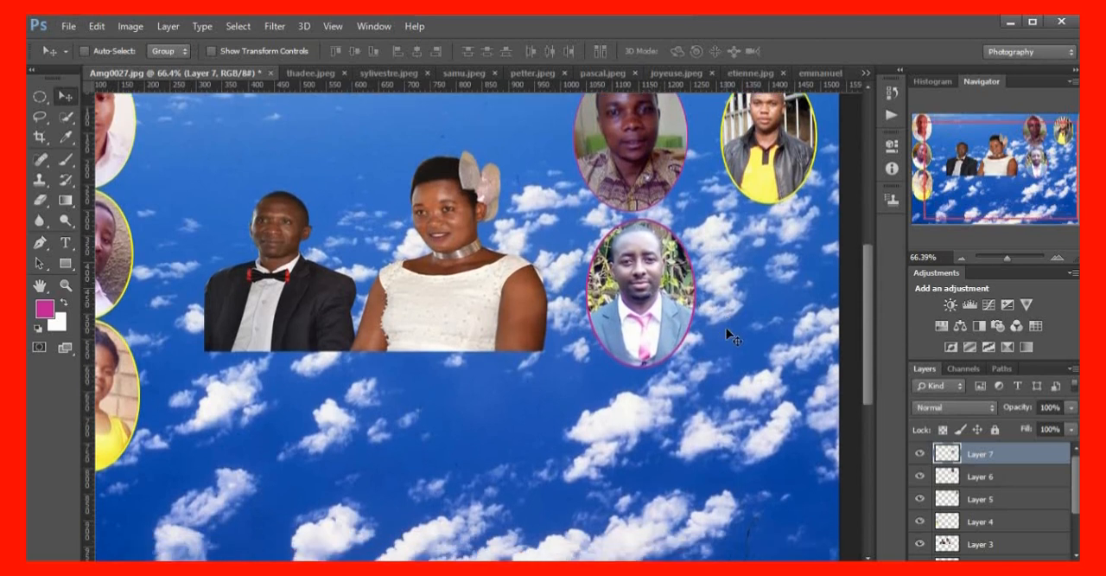
{"action": "scroll", "coordinate": [741, 356], "scroll_direction": "down", "scroll_amount": 3}
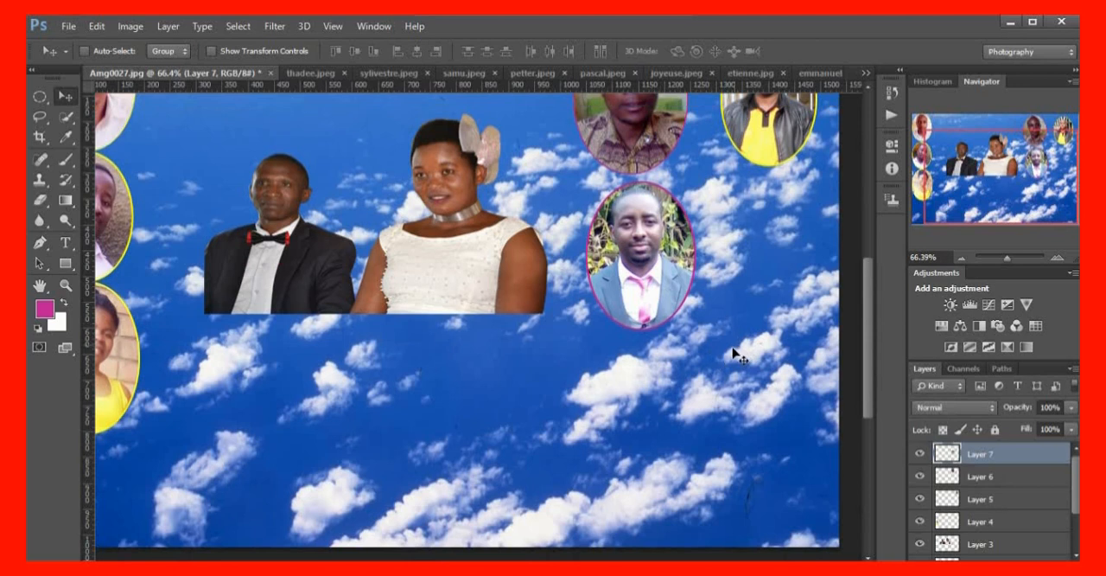
{"action": "scroll", "coordinate": [729, 355], "scroll_direction": "up", "scroll_amount": 1}
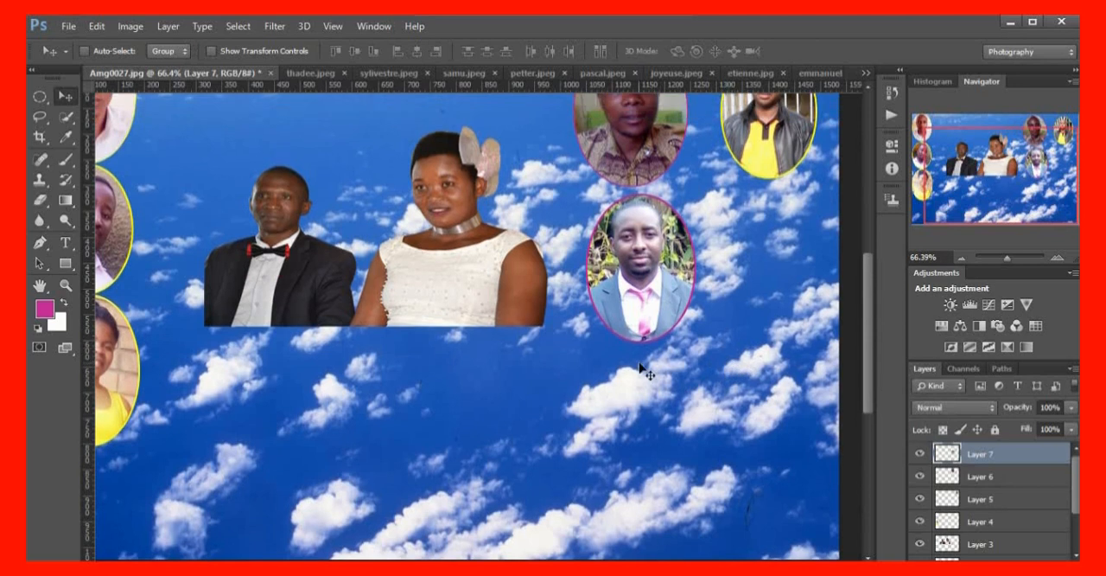
{"action": "scroll", "coordinate": [640, 370], "scroll_direction": "down", "scroll_amount": 3}
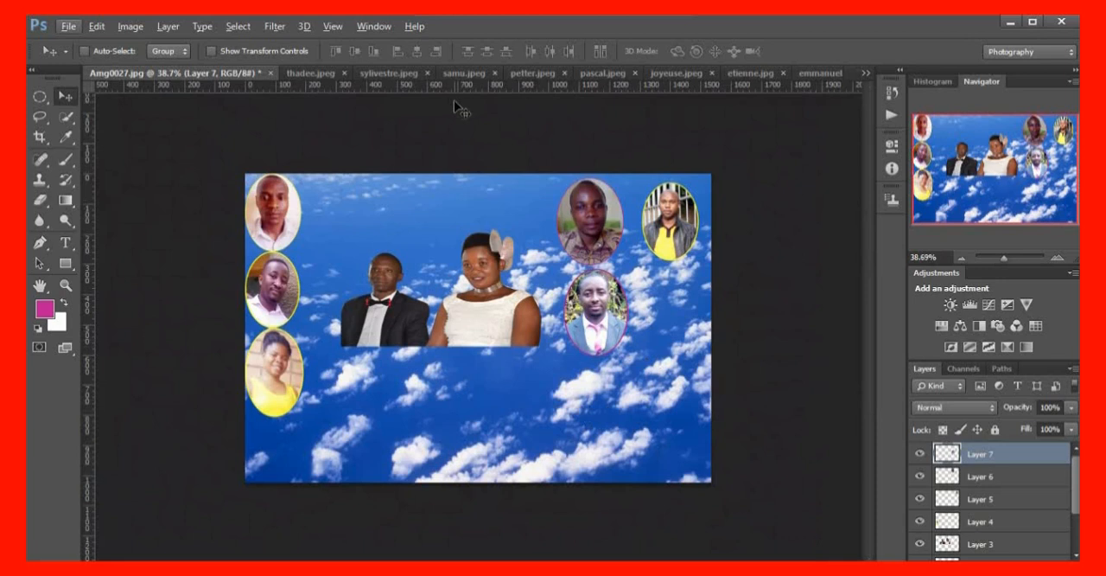
In petter.jpeg, draw a large elliptical selection around the man's head and upper chest
{"action": "left_click", "coordinate": [529, 79]}
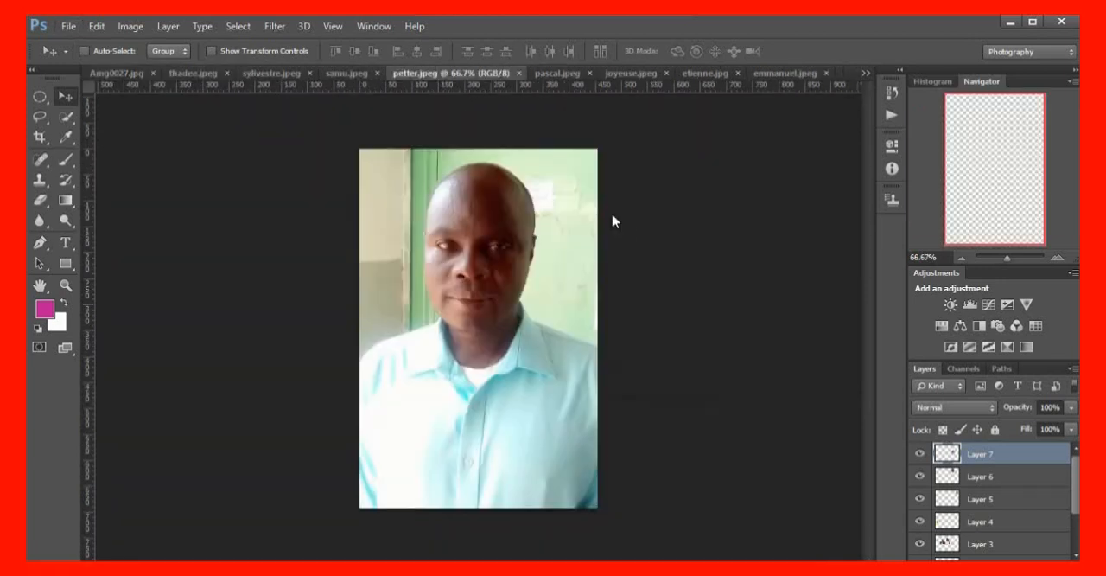
{"action": "left_click", "coordinate": [41, 97]}
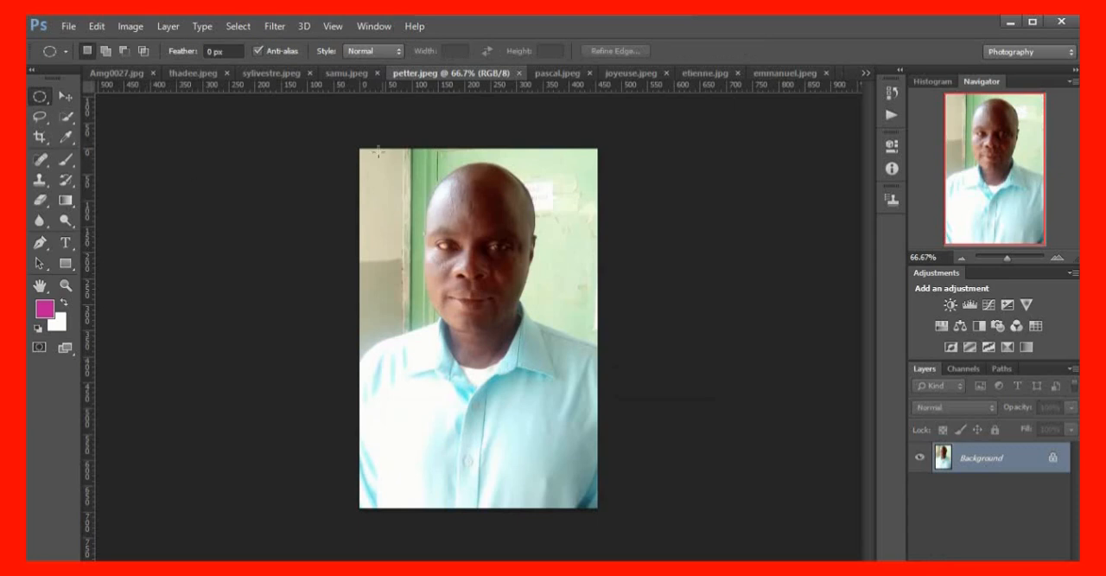
{"action": "left_click_drag", "start_coordinate": [383, 159], "coordinate": [584, 433]}
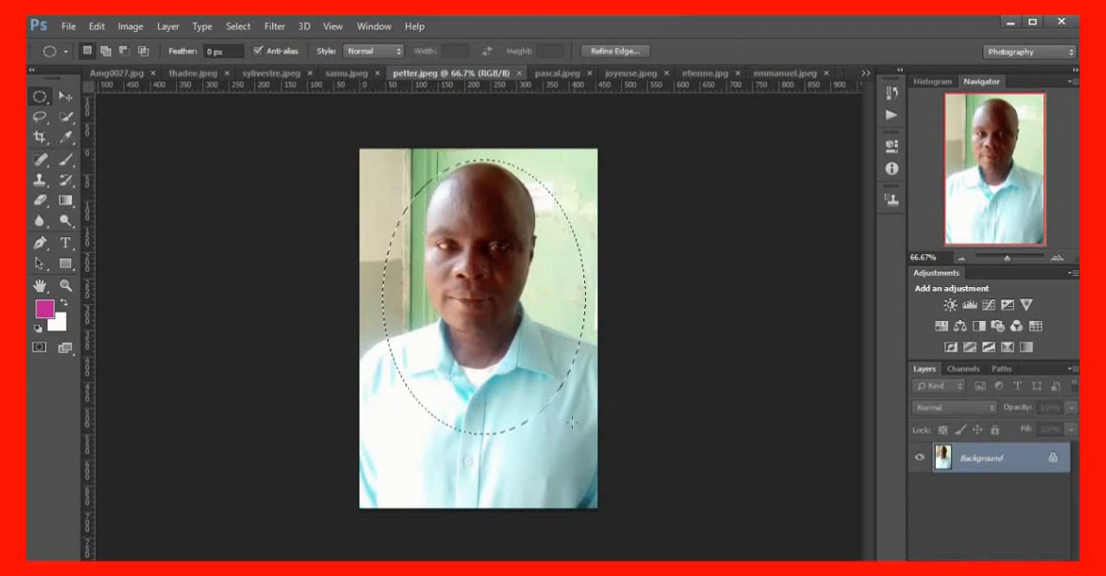
Stroke the oval selection in petter.jpeg with a 5 px yellow (#ffff33) line, centred on the edge at 100% opacity
{"action": "left_click", "coordinate": [96, 26]}
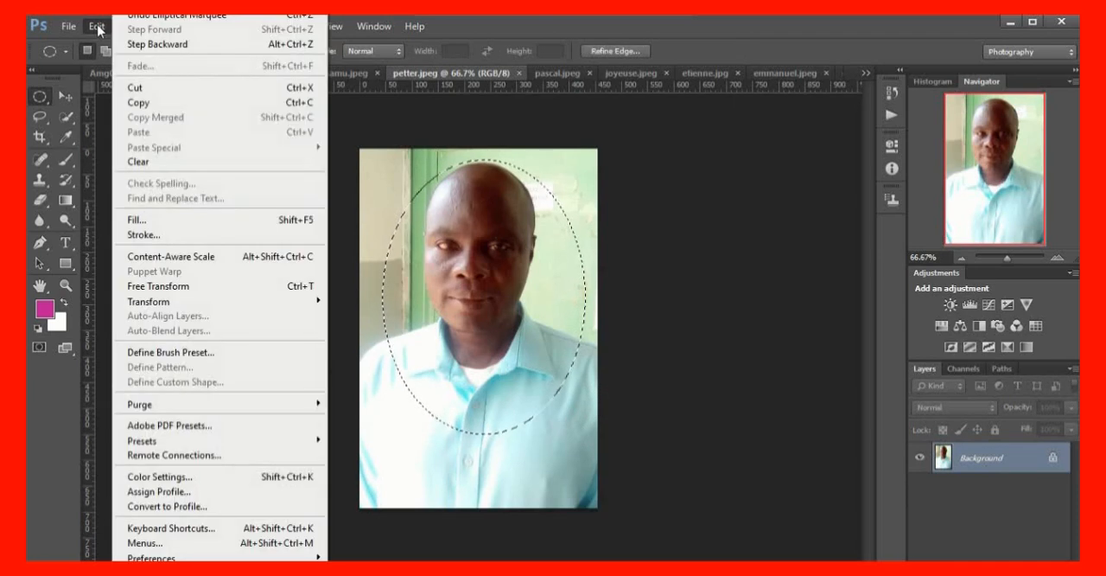
{"action": "left_click", "coordinate": [169, 237]}
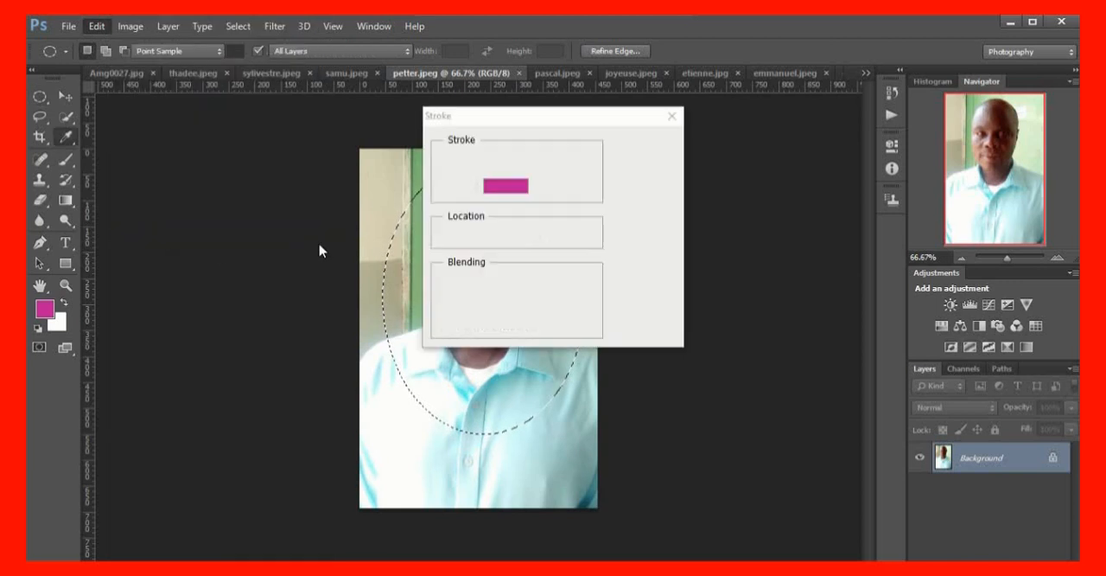
{"action": "left_click", "coordinate": [506, 185]}
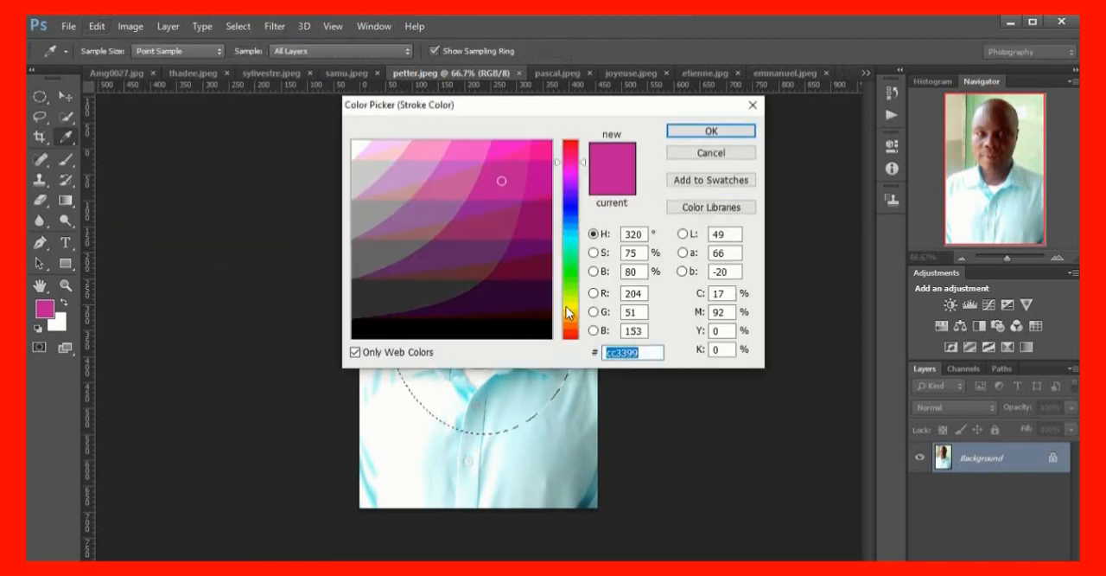
{"action": "left_click", "coordinate": [568, 312]}
{"action": "left_click", "coordinate": [515, 147]}
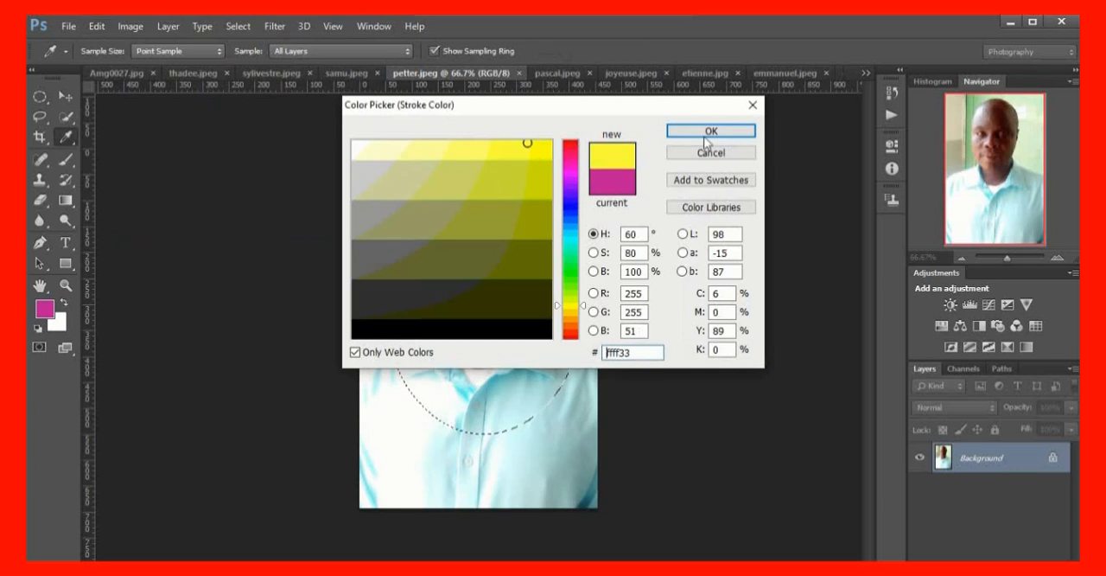
{"action": "left_click", "coordinate": [711, 130]}
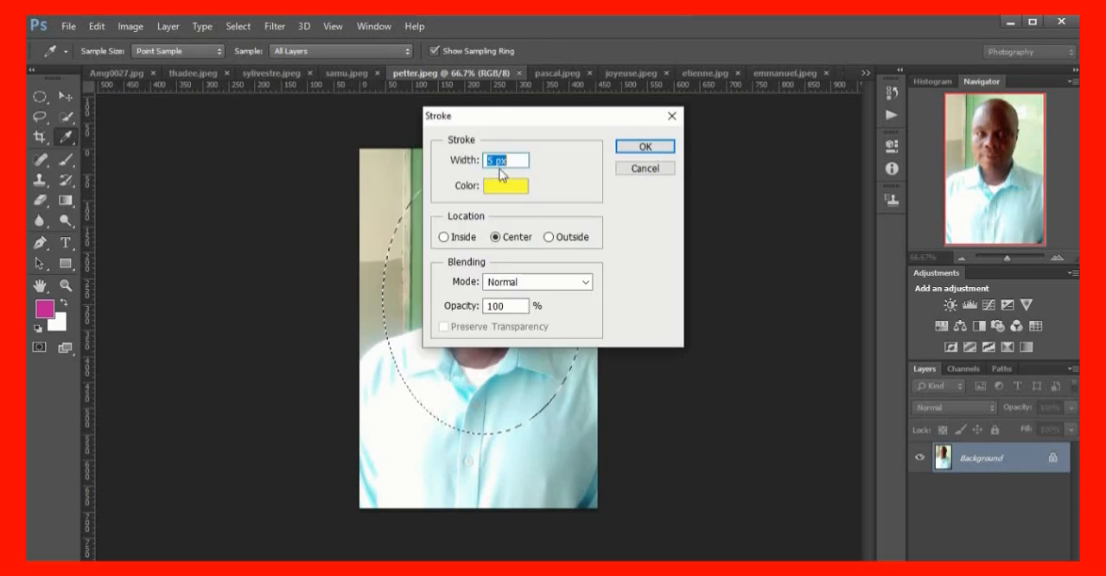
{"action": "left_click", "coordinate": [662, 147]}
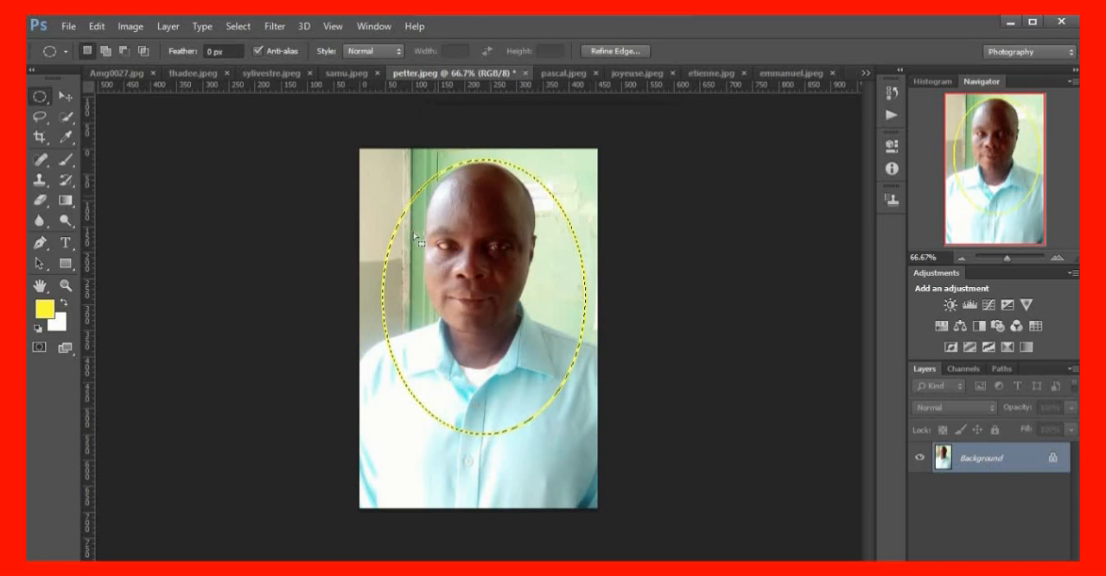
Move the oval cut-out from petter.jpeg into the Amg0027.jpg collage, shrink it and place it above the couple
{"action": "left_click", "coordinate": [62, 101]}
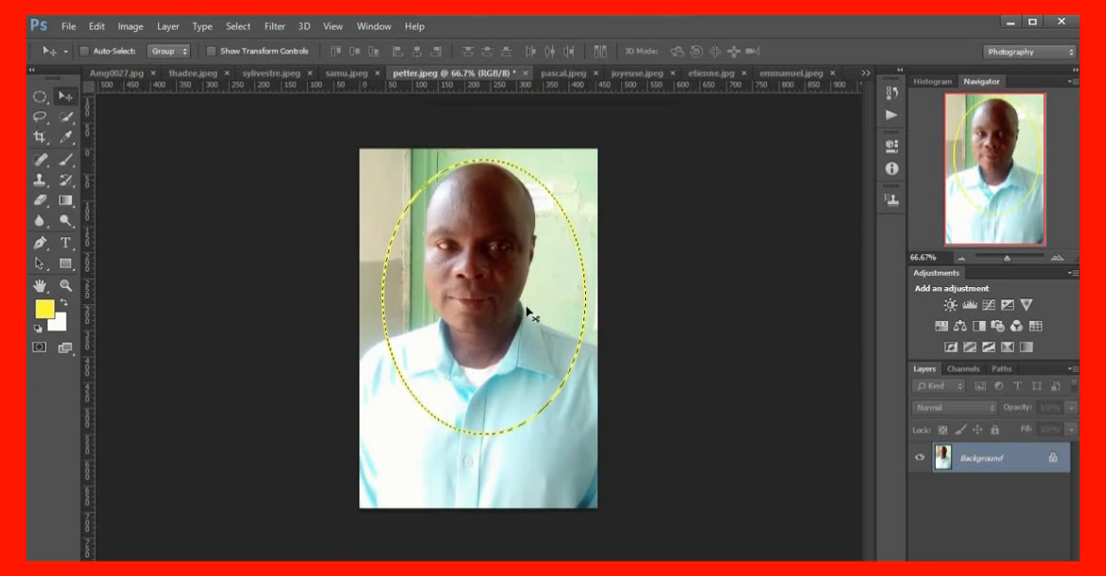
{"action": "left_click_drag", "start_coordinate": [526, 314], "coordinate": [407, 228]}
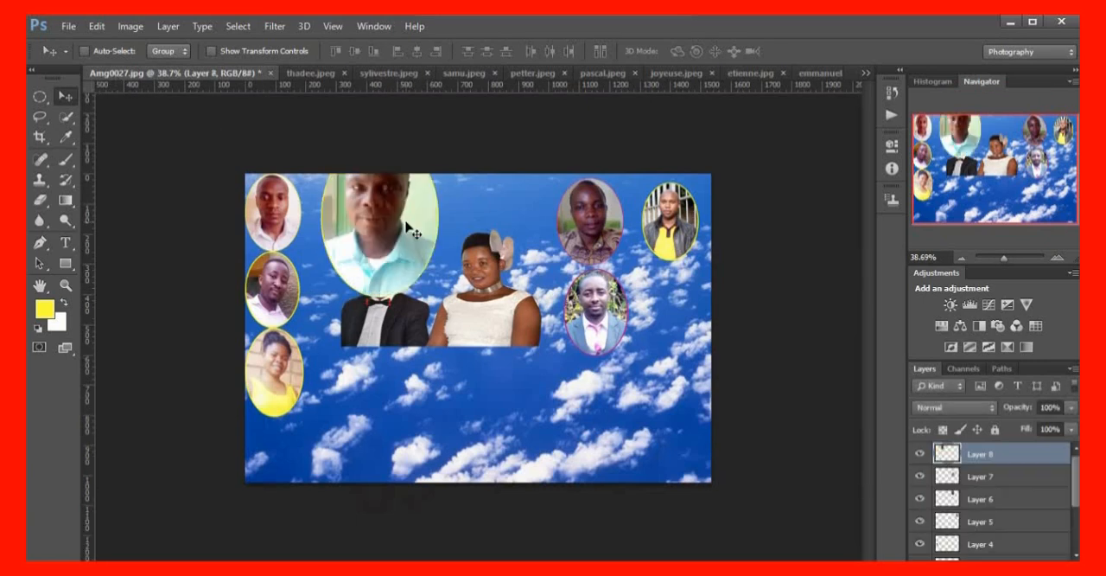
{"action": "key", "text": "ctrl+t"}
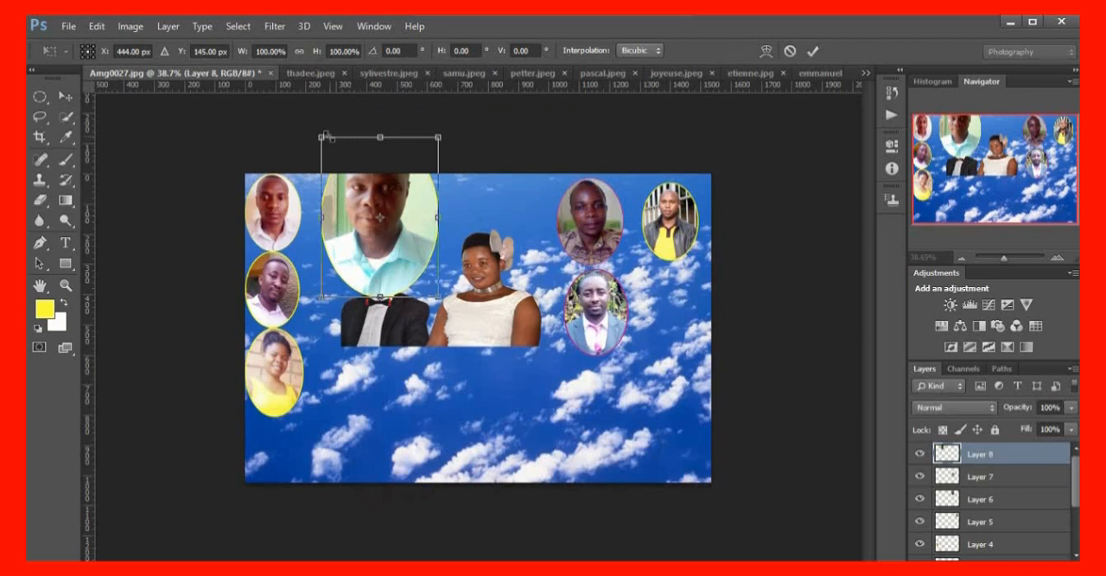
{"action": "left_click_drag", "start_coordinate": [322, 136], "coordinate": [349, 178]}
{"action": "left_click_drag", "start_coordinate": [399, 216], "coordinate": [426, 208]}
{"action": "key", "text": "Return"}
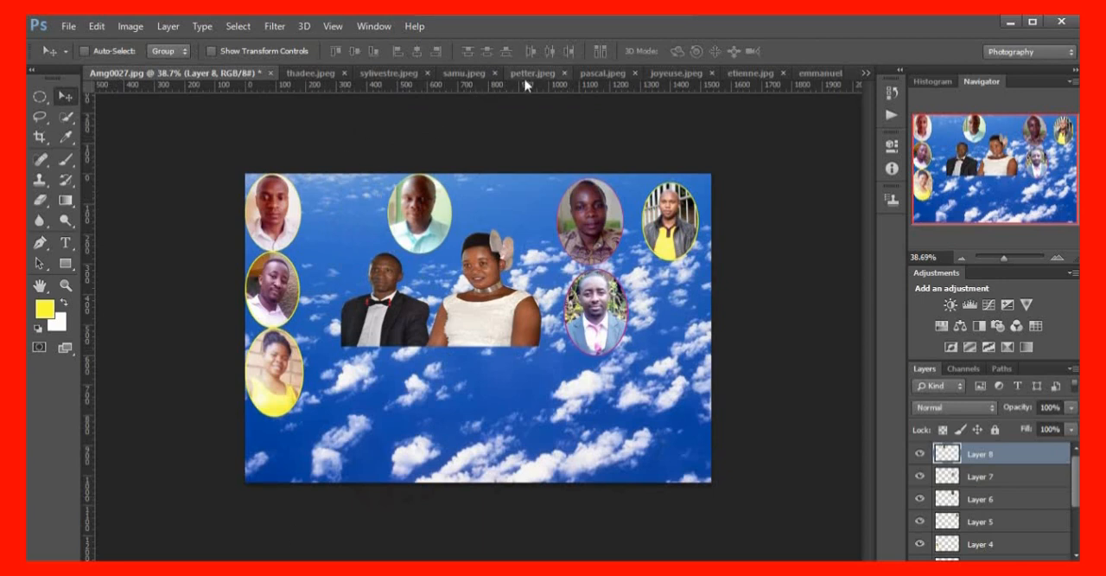
In pascal.jpeg, select an ellipse around the man's head and upper chest and stroke it with a centred 5 px yellow line
{"action": "left_click", "coordinate": [603, 74]}
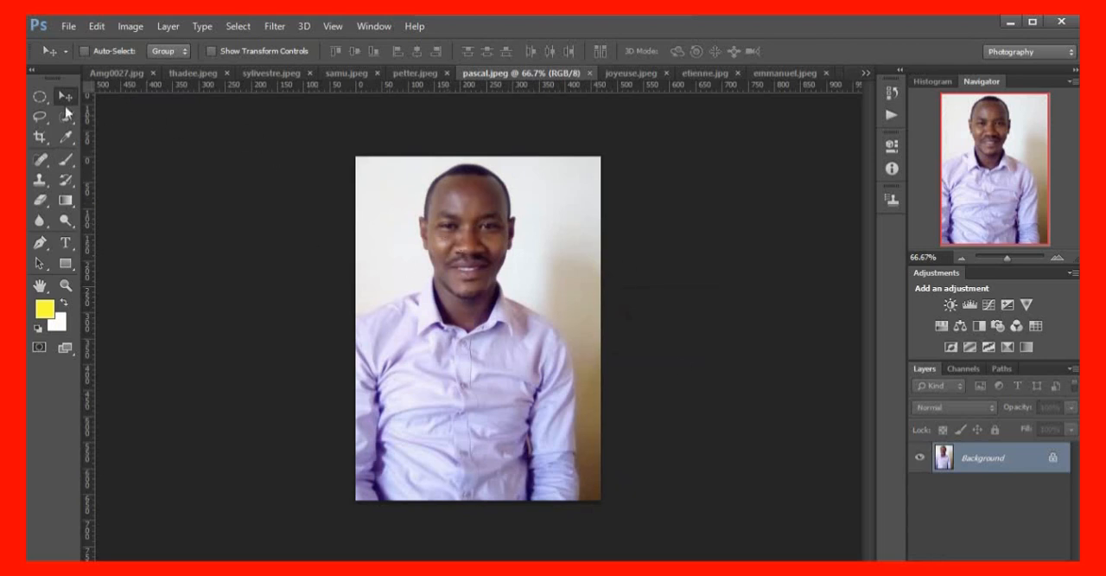
{"action": "left_click", "coordinate": [39, 95]}
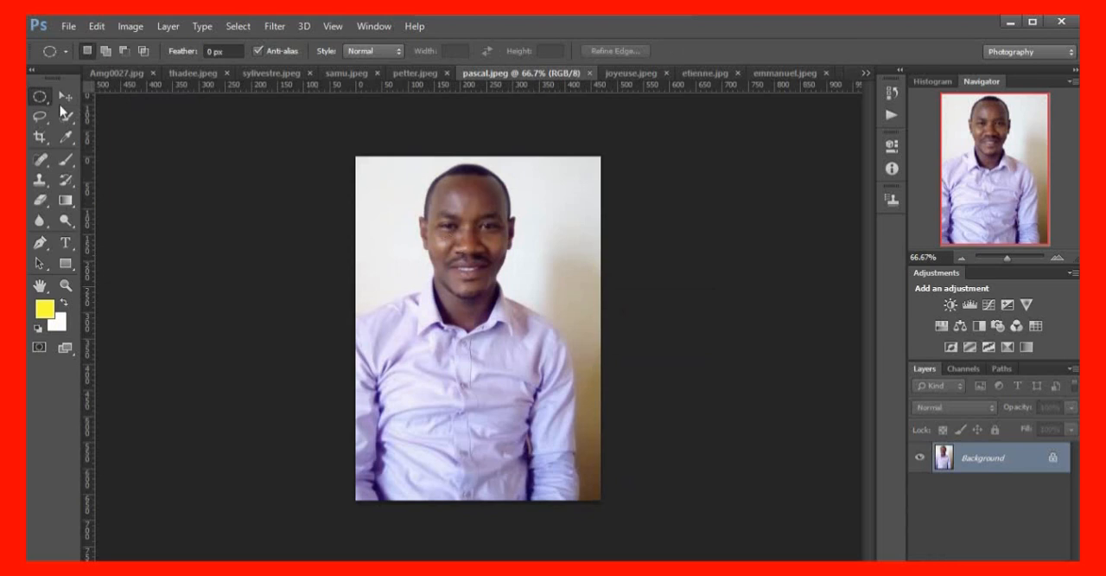
{"action": "left_click_drag", "start_coordinate": [389, 154], "coordinate": [551, 374]}
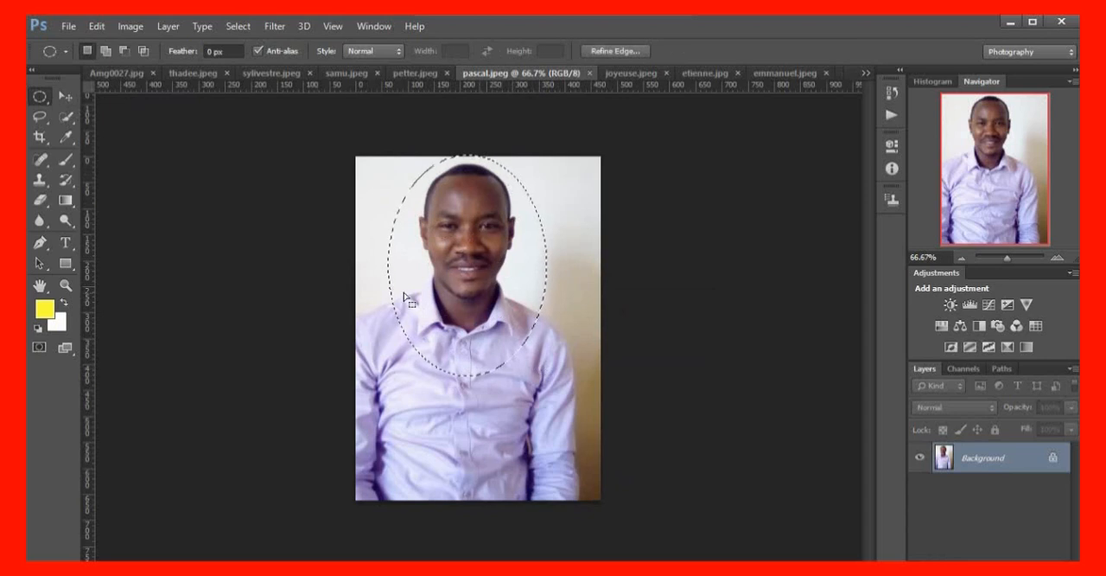
{"action": "left_click", "coordinate": [95, 27]}
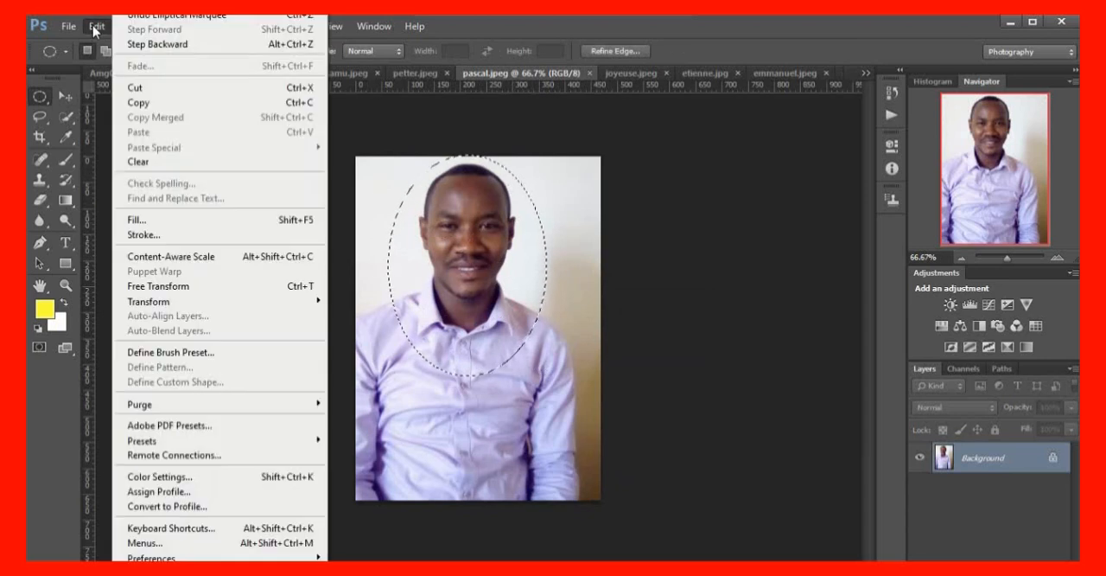
{"action": "left_click", "coordinate": [164, 236]}
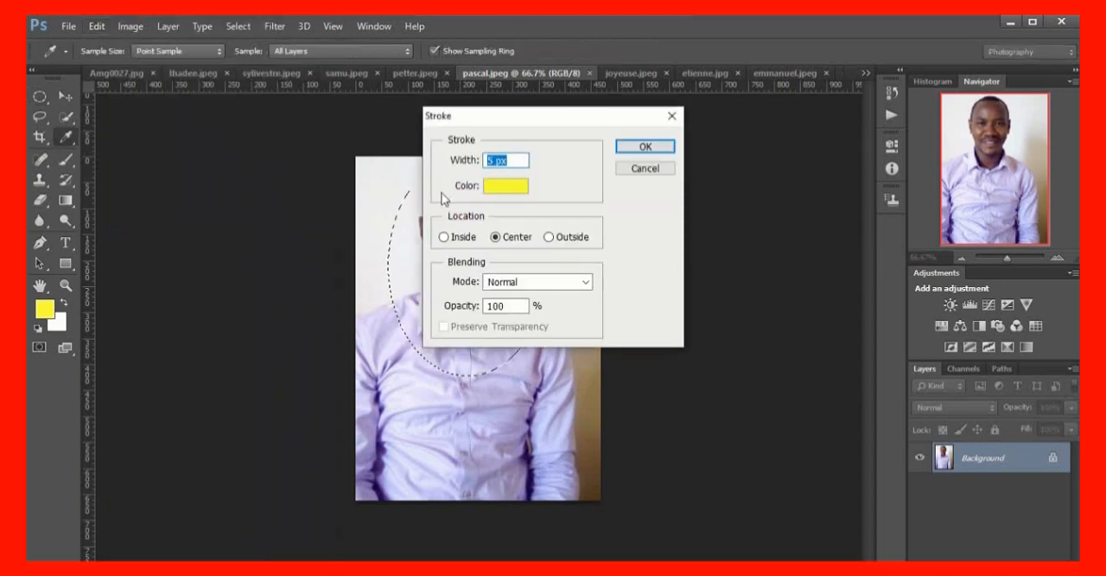
{"action": "left_click", "coordinate": [662, 151]}
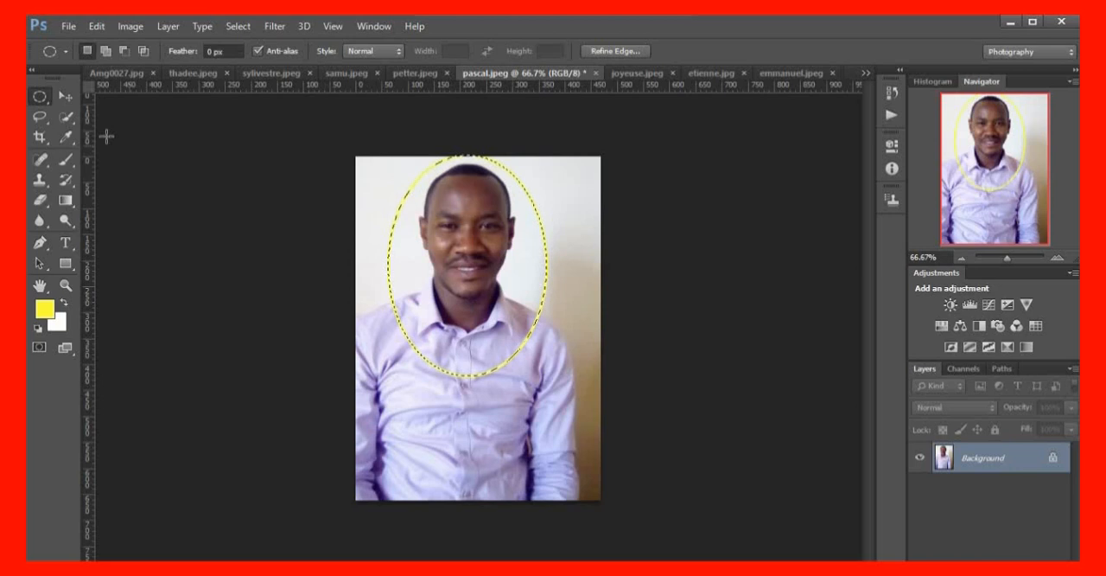
Move the pascal.jpeg cut-out into the Amg0027.jpg collage, scale it to about 78% and place it just below the suited groom
{"action": "left_click", "coordinate": [67, 97]}
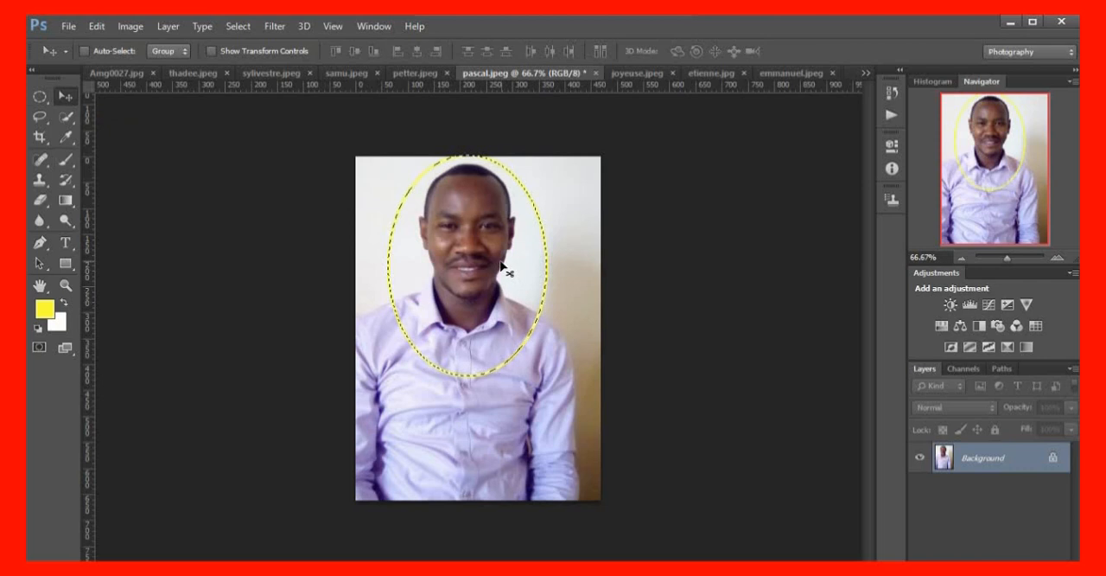
{"action": "left_click_drag", "start_coordinate": [430, 238], "coordinate": [216, 165]}
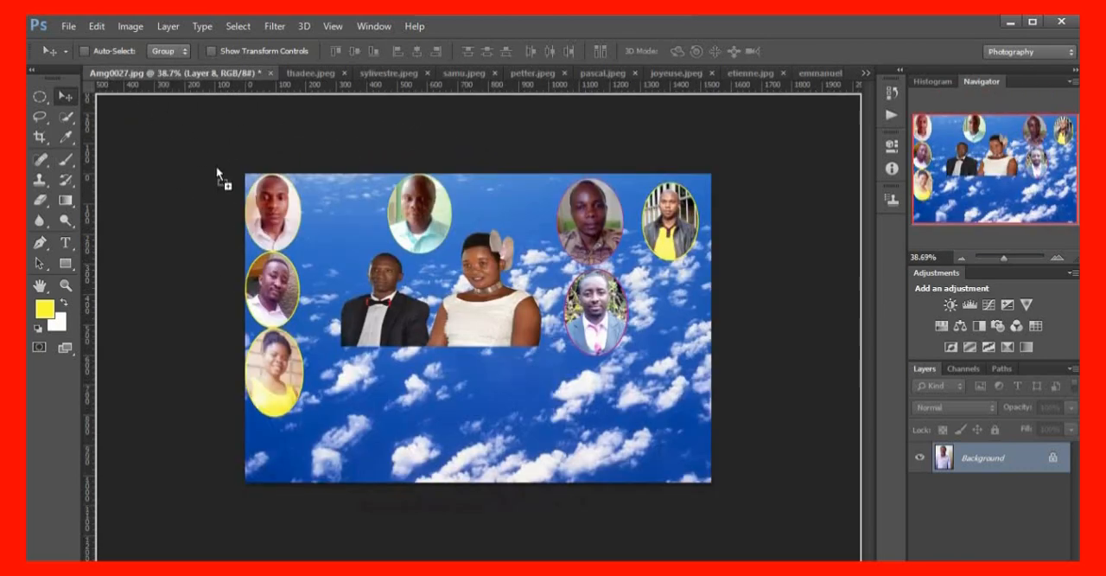
{"action": "left_click_drag", "start_coordinate": [364, 419], "coordinate": [373, 415]}
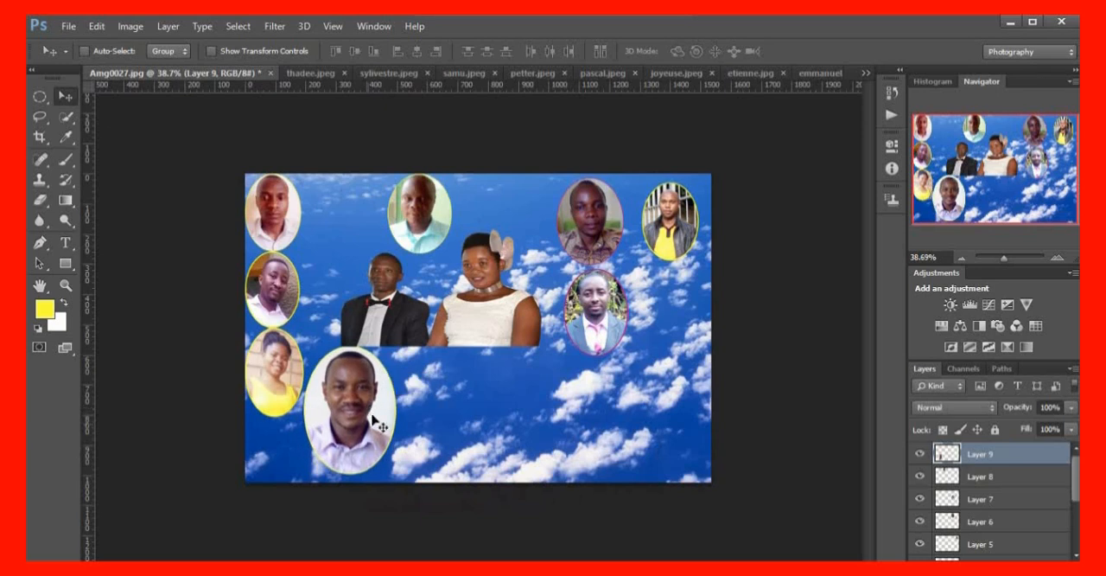
{"action": "key", "text": "ctrl+t"}
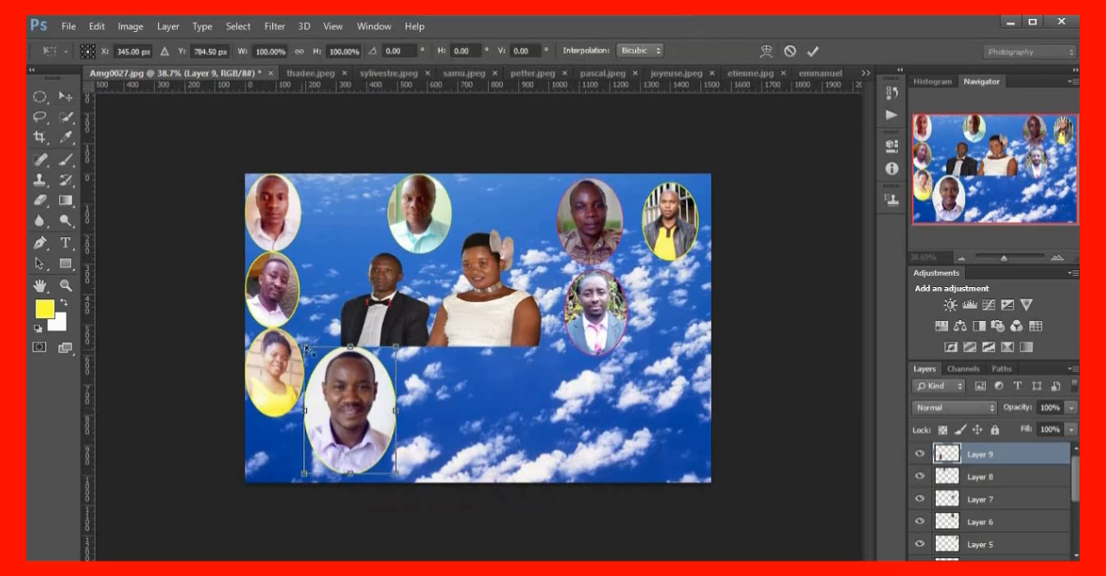
{"action": "left_click_drag", "start_coordinate": [305, 347], "coordinate": [317, 364]}
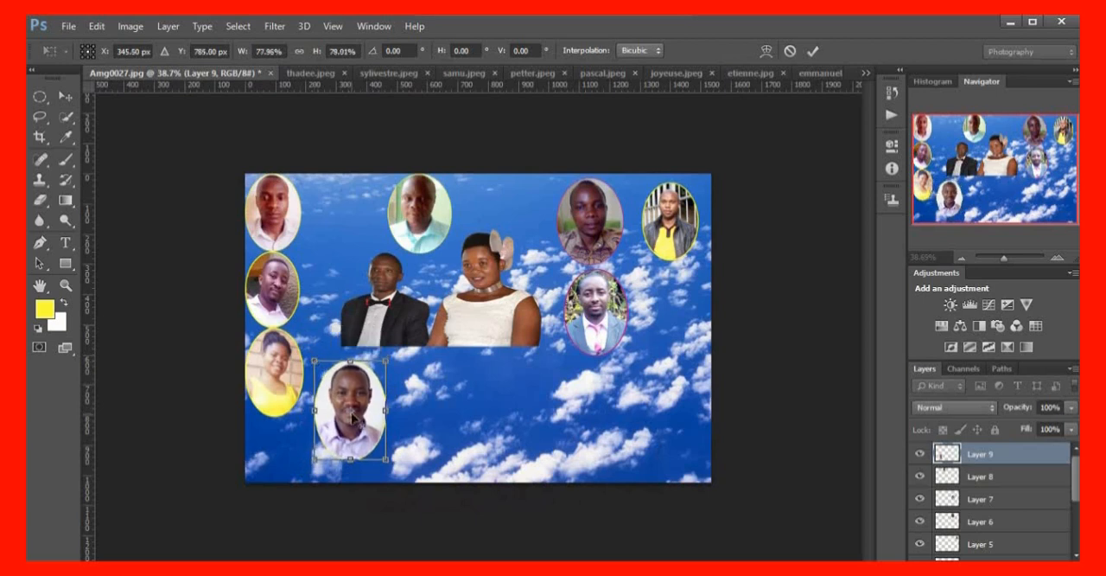
{"action": "key", "text": "Return"}
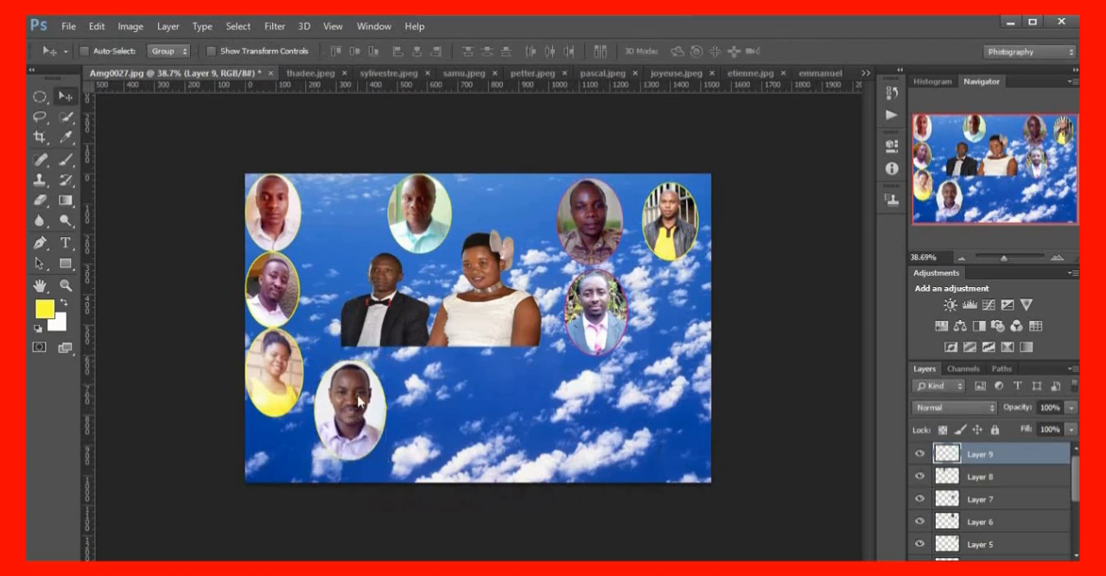
{"action": "left_click_drag", "start_coordinate": [355, 410], "coordinate": [355, 395]}
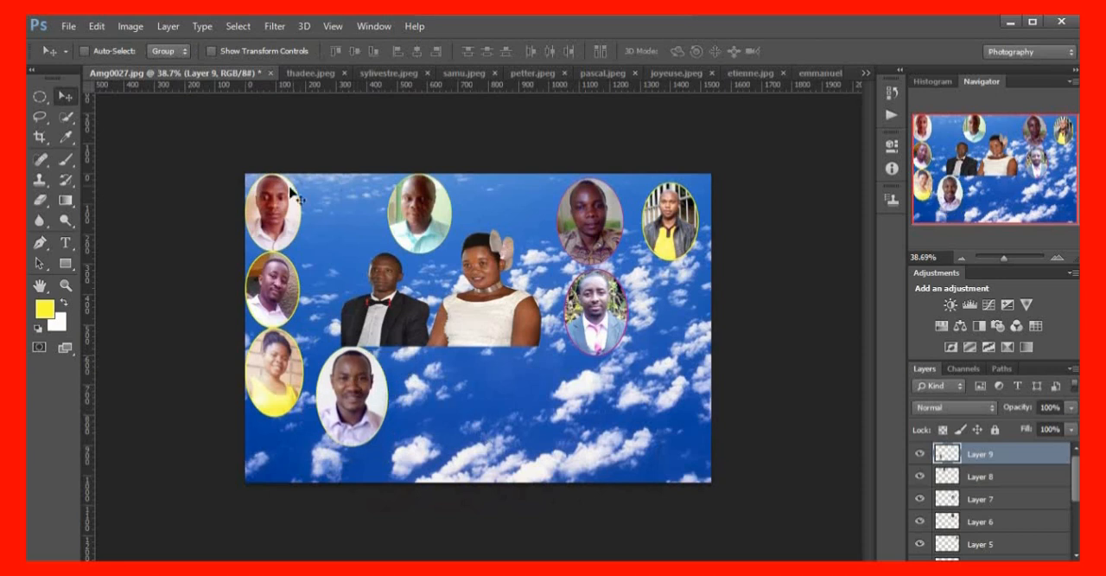
In joyeuse.jpeg, draw an elliptical selection around the woman's head and upper body and shift it slightly to centre her
{"action": "left_click", "coordinate": [667, 76]}
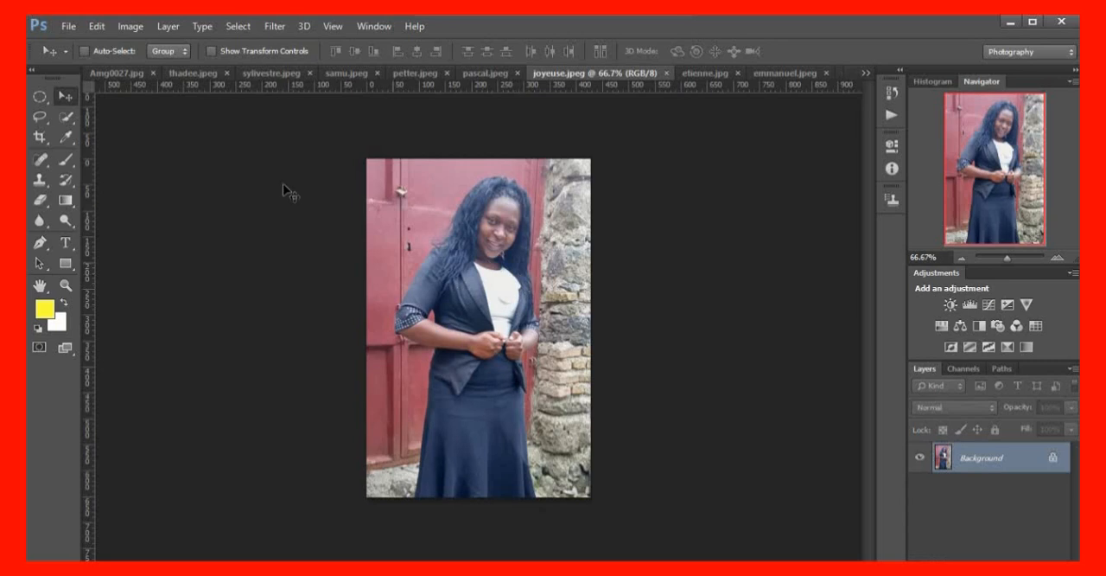
{"action": "left_click", "coordinate": [39, 96]}
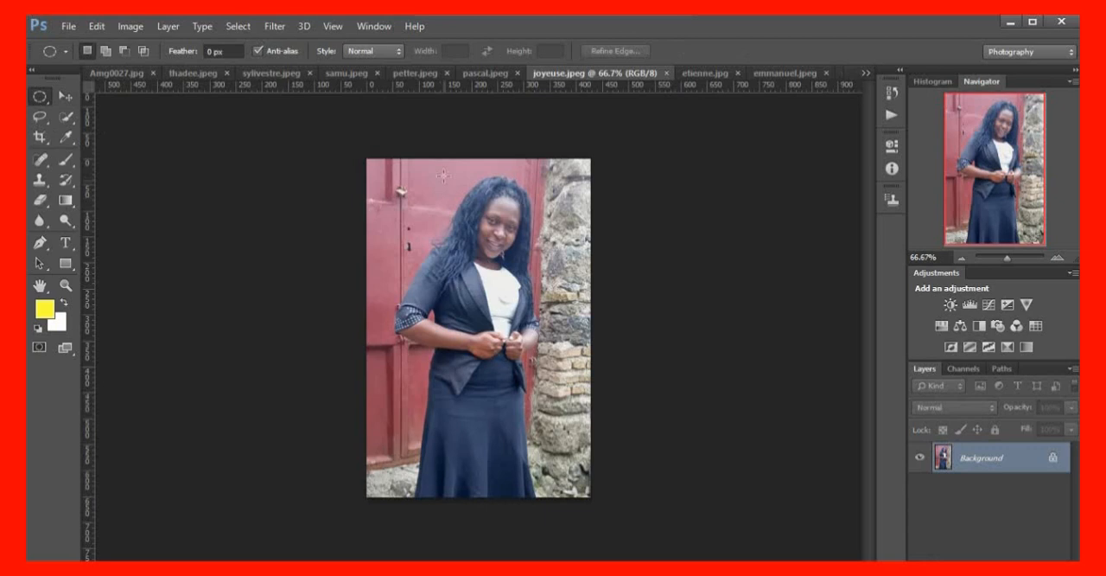
{"action": "left_click_drag", "start_coordinate": [435, 169], "coordinate": [548, 323]}
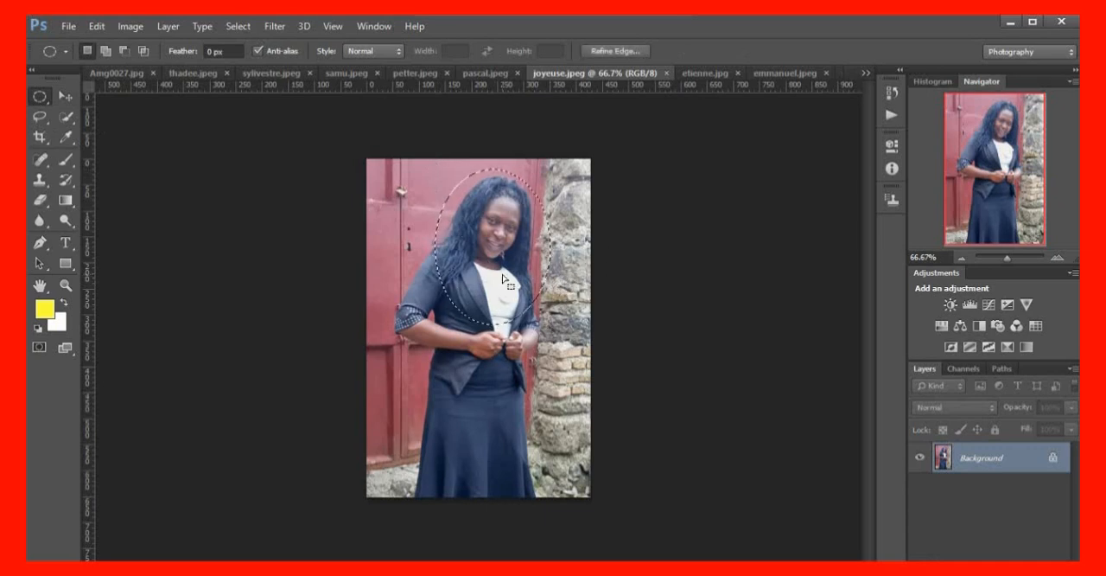
{"action": "left_click_drag", "start_coordinate": [502, 276], "coordinate": [508, 279]}
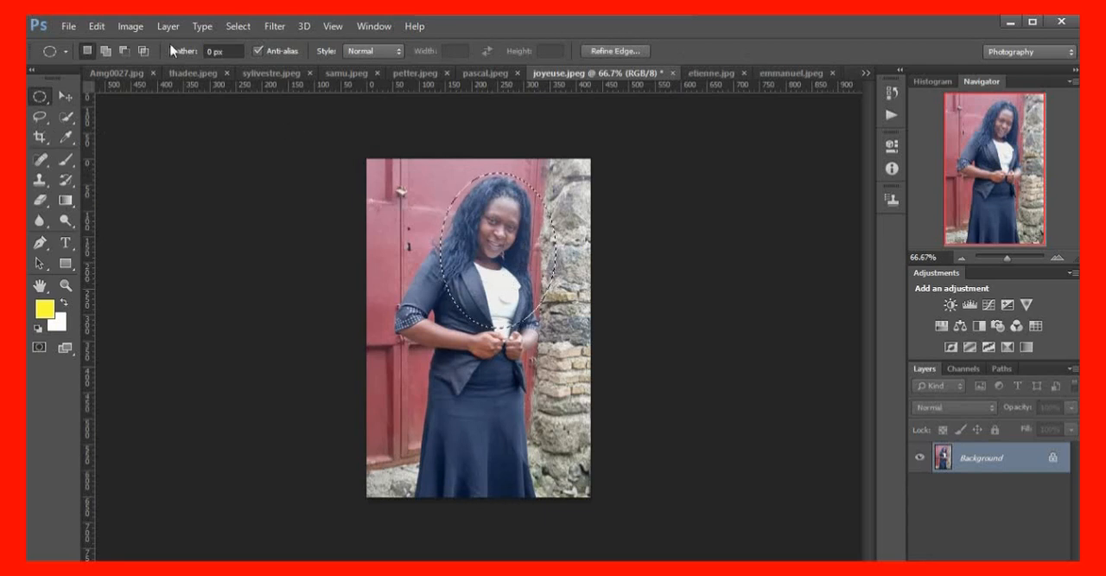
Stroke the oval selection in joyeuse.jpeg with a yellow line
{"action": "left_click", "coordinate": [94, 28]}
{"action": "left_click", "coordinate": [149, 233]}
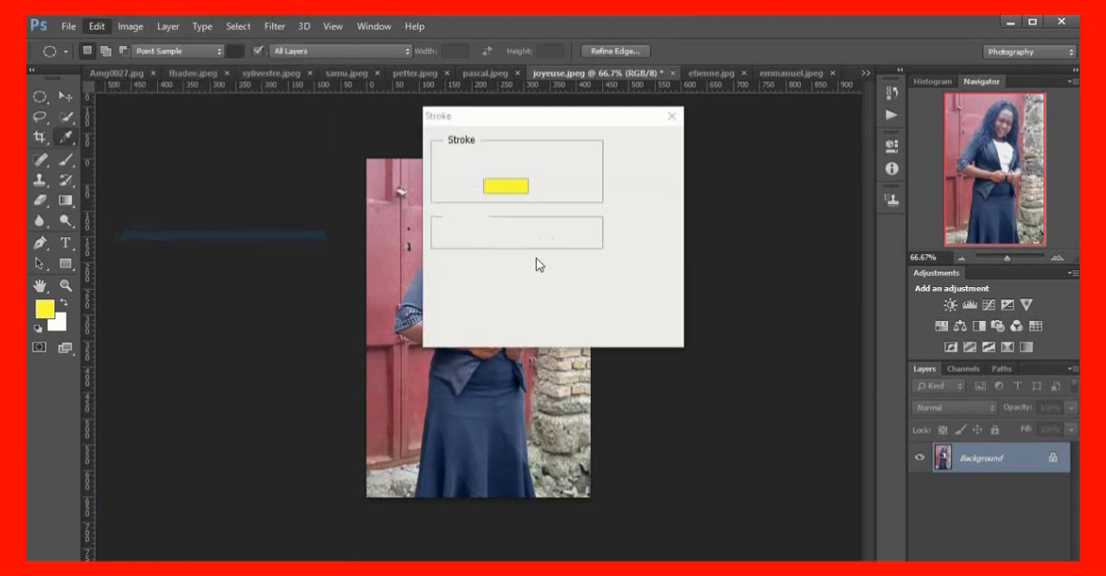
{"action": "left_click", "coordinate": [505, 186]}
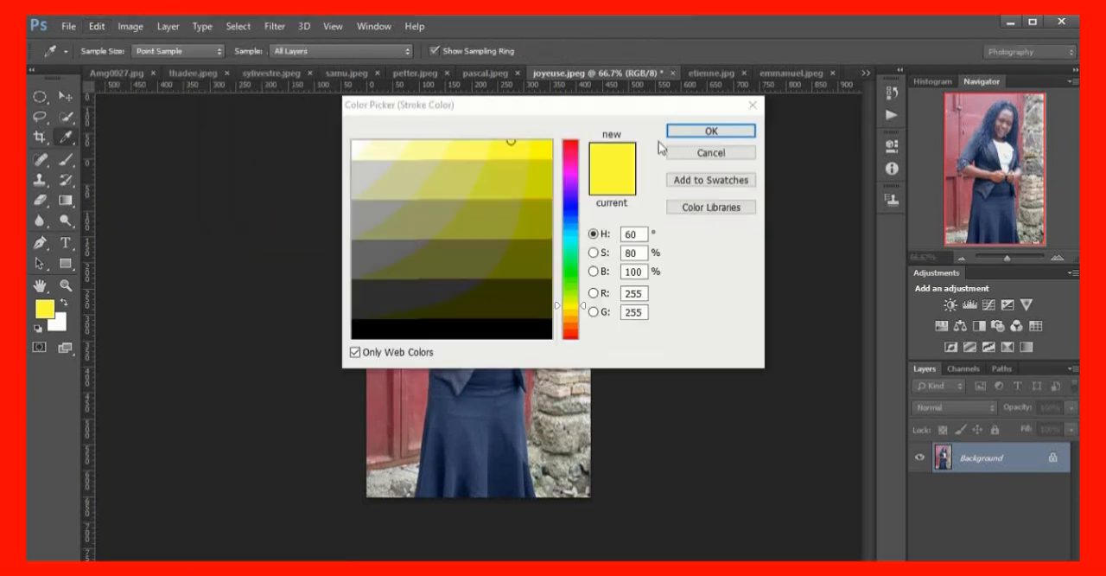
{"action": "left_click", "coordinate": [709, 132]}
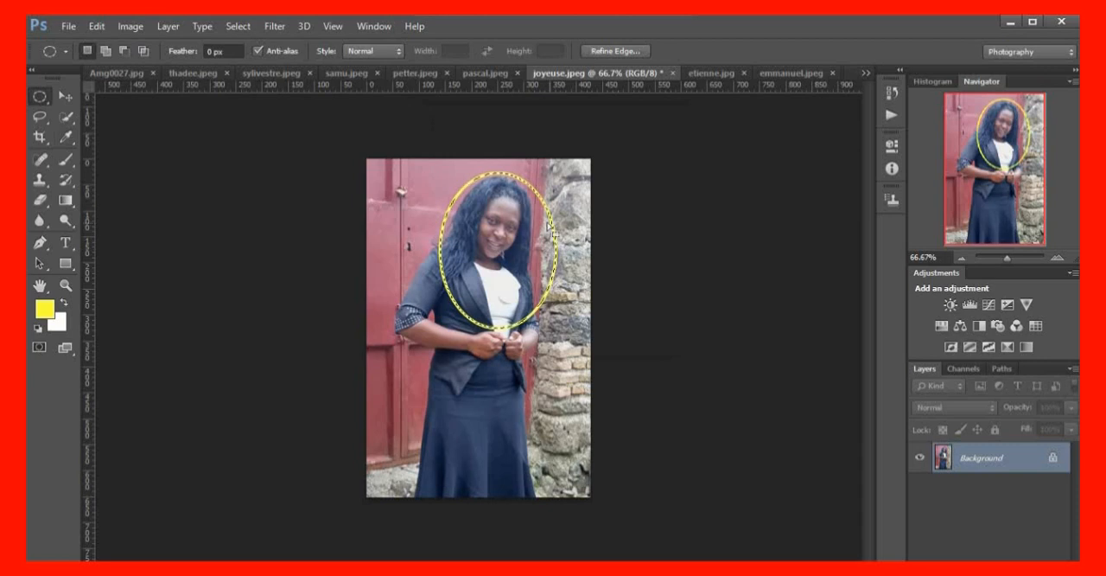
Move the woman's oval cut-out from joyeuse.jpeg into the Amg0027.jpg collage, below the bride and beside the lilac-shirt man's portrait
{"action": "left_click", "coordinate": [66, 96]}
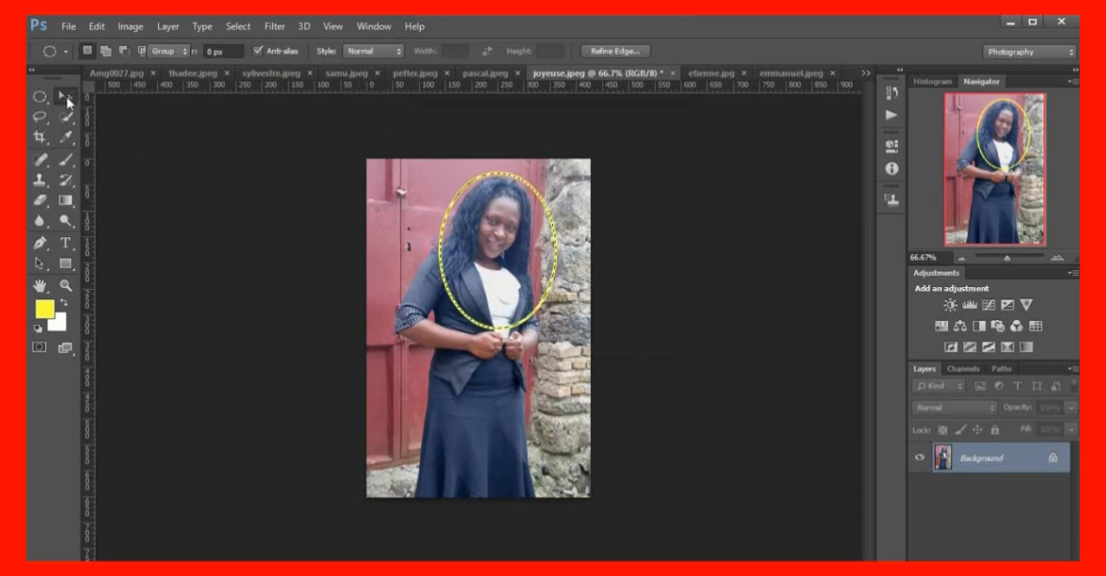
{"action": "left_click_drag", "start_coordinate": [518, 274], "coordinate": [325, 179]}
{"action": "left_click_drag", "start_coordinate": [126, 74], "coordinate": [290, 168]}
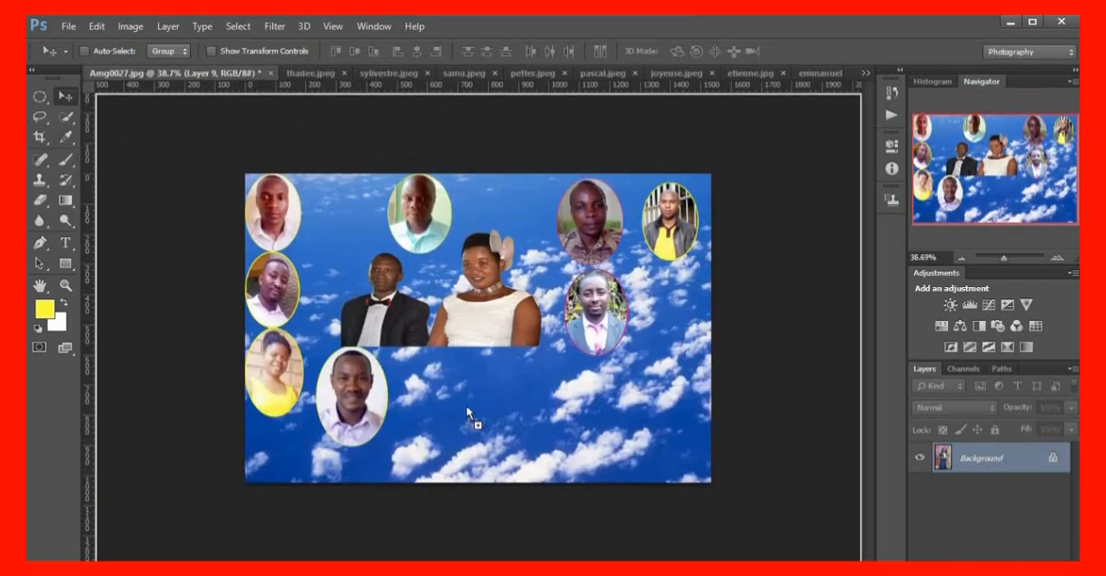
{"action": "left_click_drag", "start_coordinate": [466, 404], "coordinate": [458, 406]}
{"action": "mouse_move", "coordinate": [418, 53]}
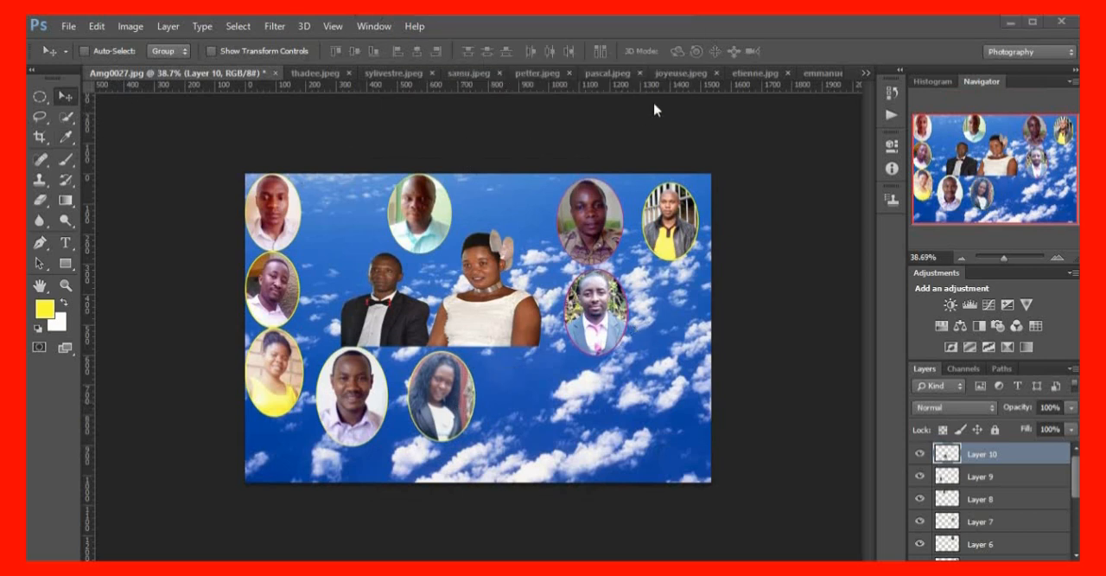
In etienne.jpg, draw an elliptical selection around the man's head and upper chest and shift it about 30 px left and 9 px up
{"action": "left_click", "coordinate": [752, 76]}
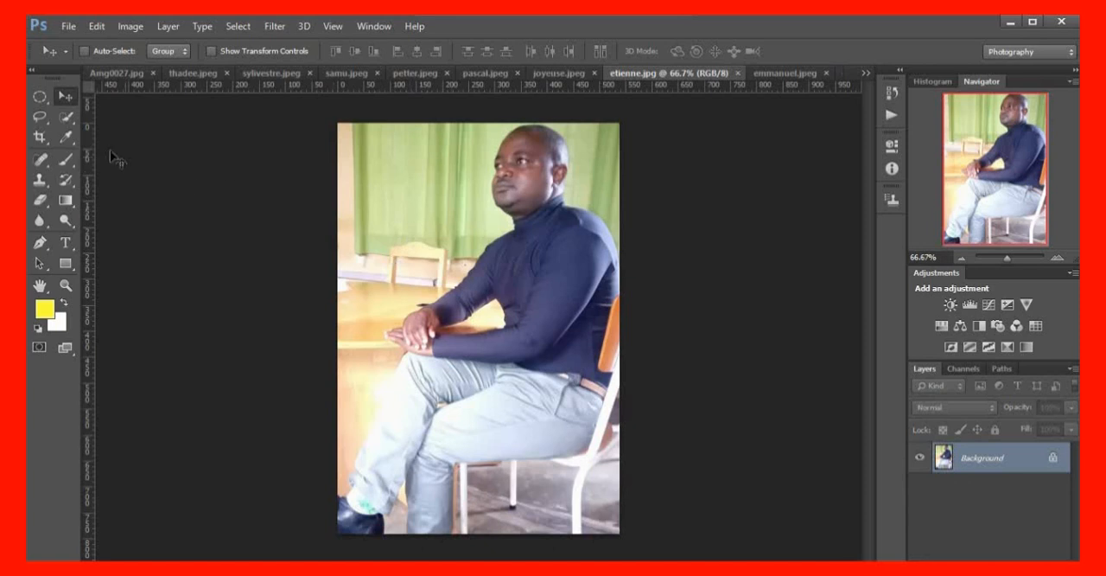
{"action": "left_click", "coordinate": [39, 96]}
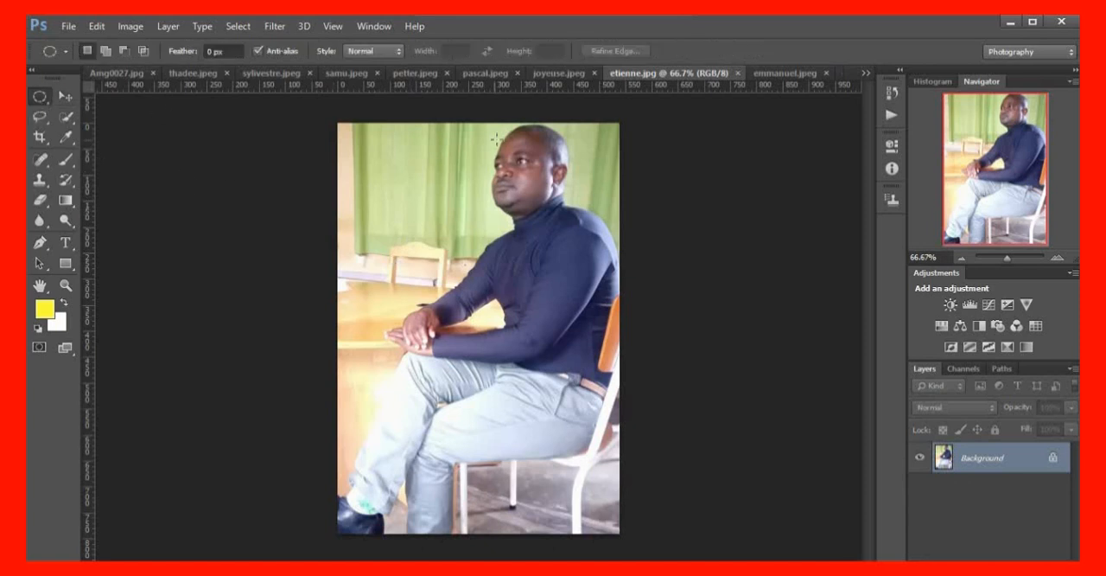
{"action": "left_click_drag", "start_coordinate": [479, 123], "coordinate": [613, 303]}
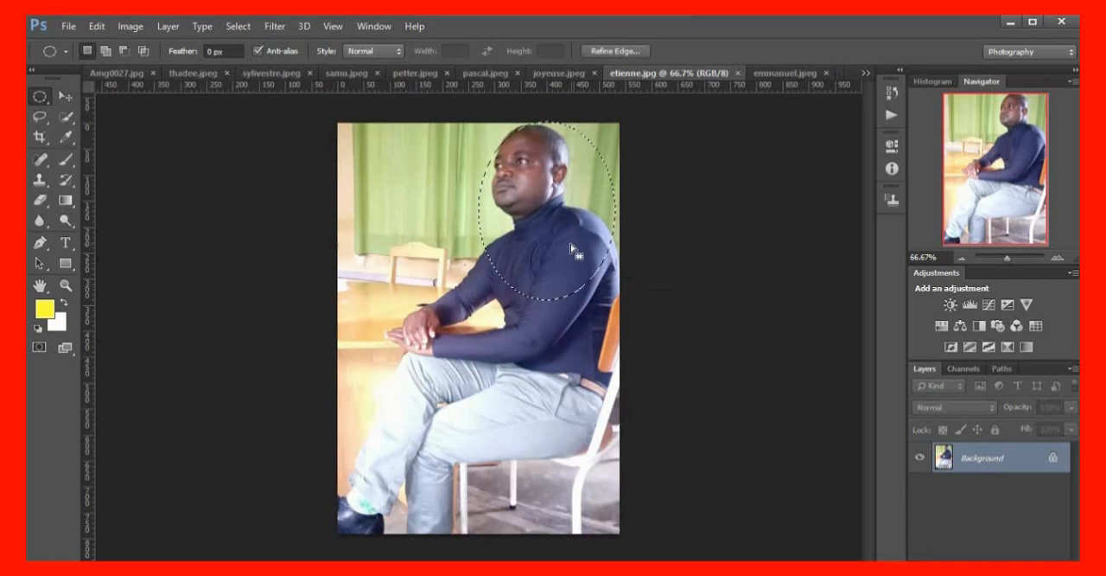
{"action": "left_click_drag", "start_coordinate": [561, 247], "coordinate": [555, 242]}
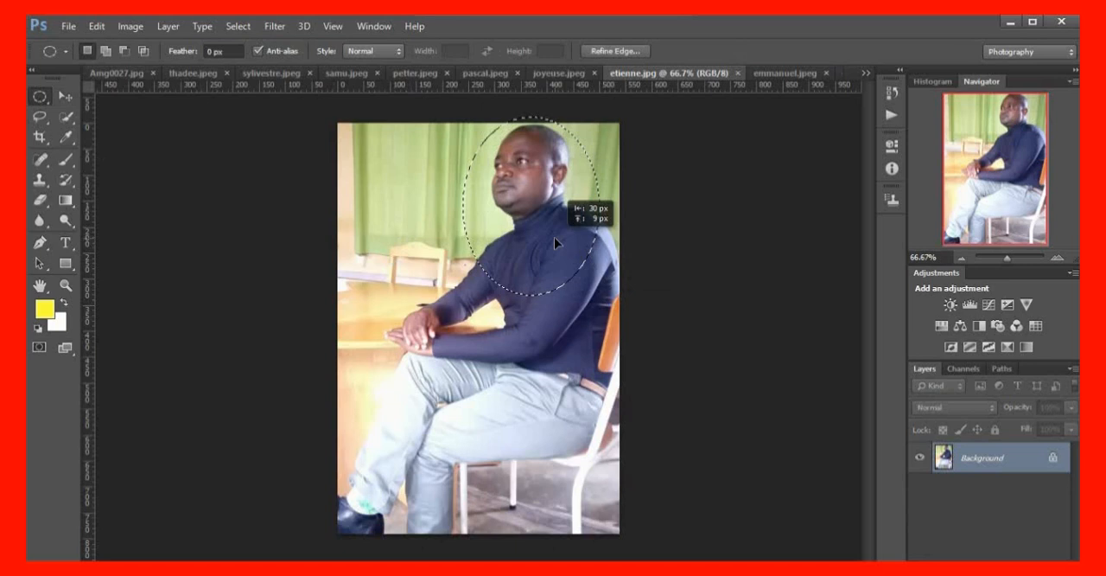
{"action": "left_click_drag", "start_coordinate": [554, 237], "coordinate": [554, 237]}
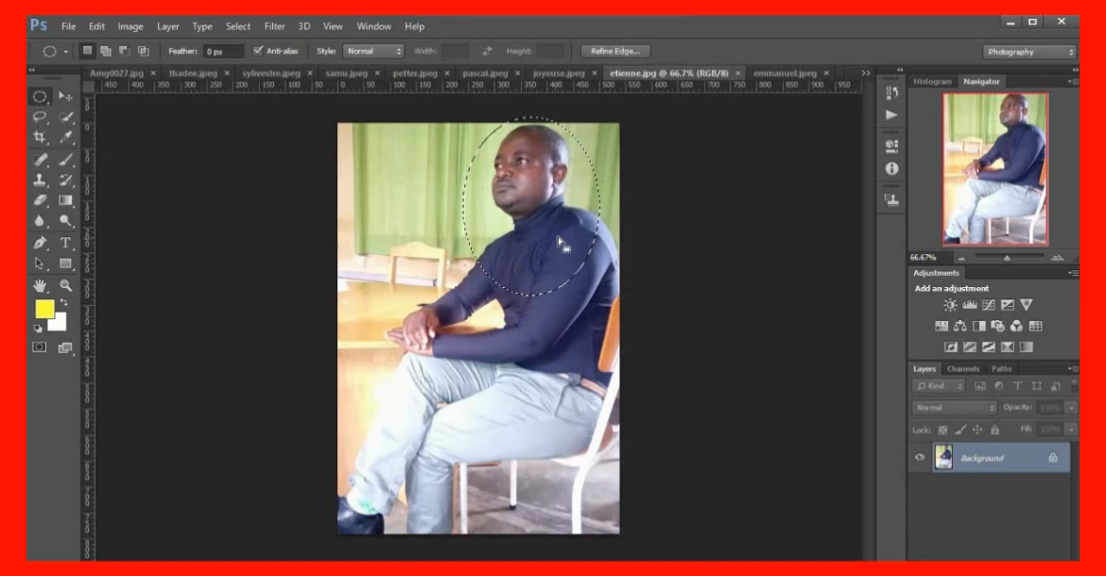
Stroke the oval selection in etienne.jpg with a 5 px yellow line centred on its edge
{"action": "left_click", "coordinate": [100, 28]}
{"action": "left_click", "coordinate": [163, 238]}
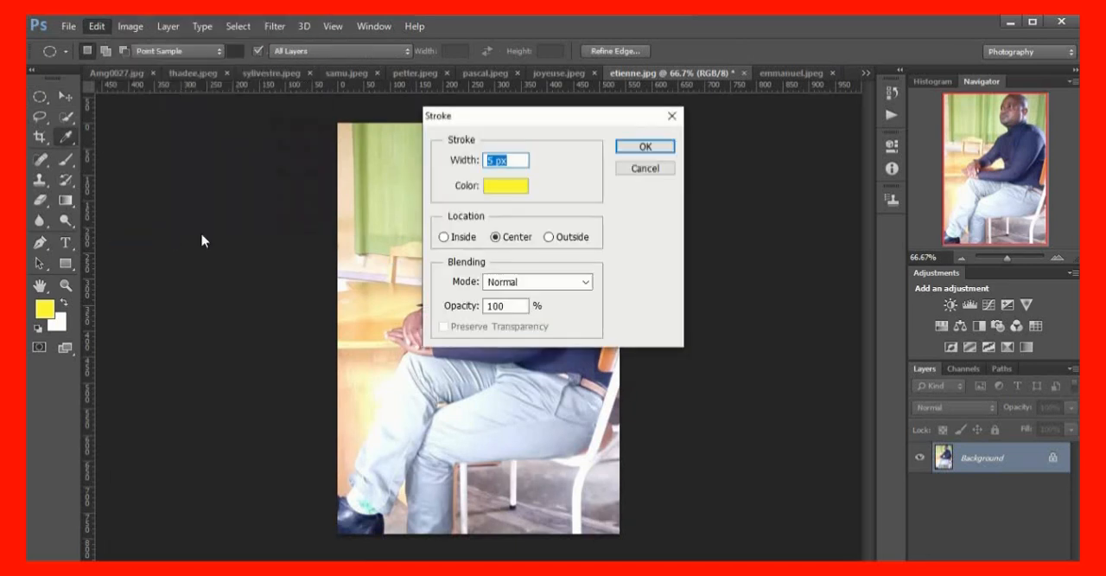
{"action": "left_click", "coordinate": [647, 148]}
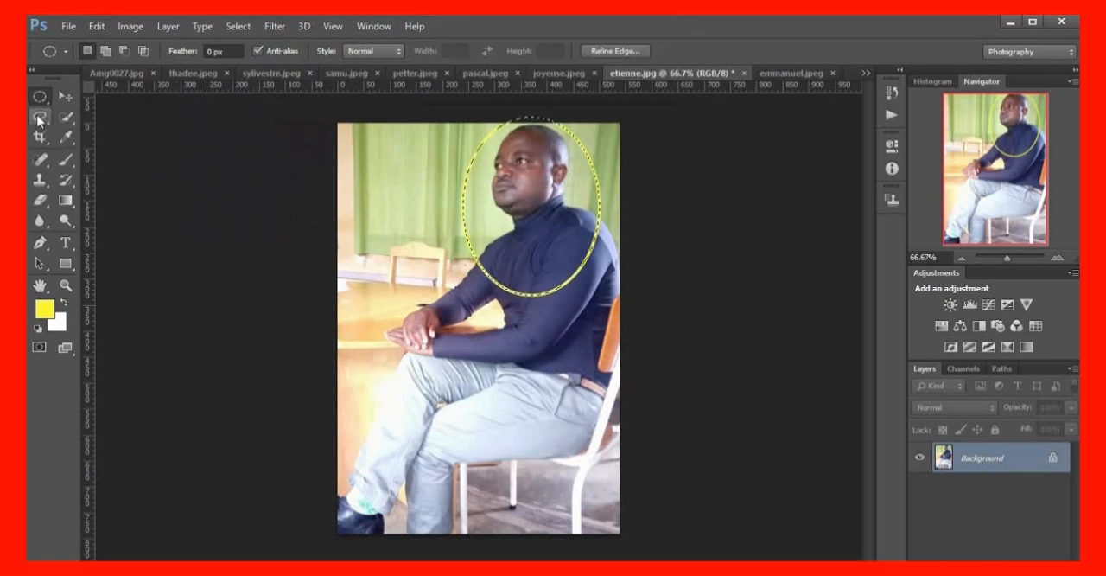
Move the man's oval cut-out from etienne.jpg into the Amg0027.jpg collage, below the bride and to the right of the long-haired woman's portrait
{"action": "left_click", "coordinate": [64, 96]}
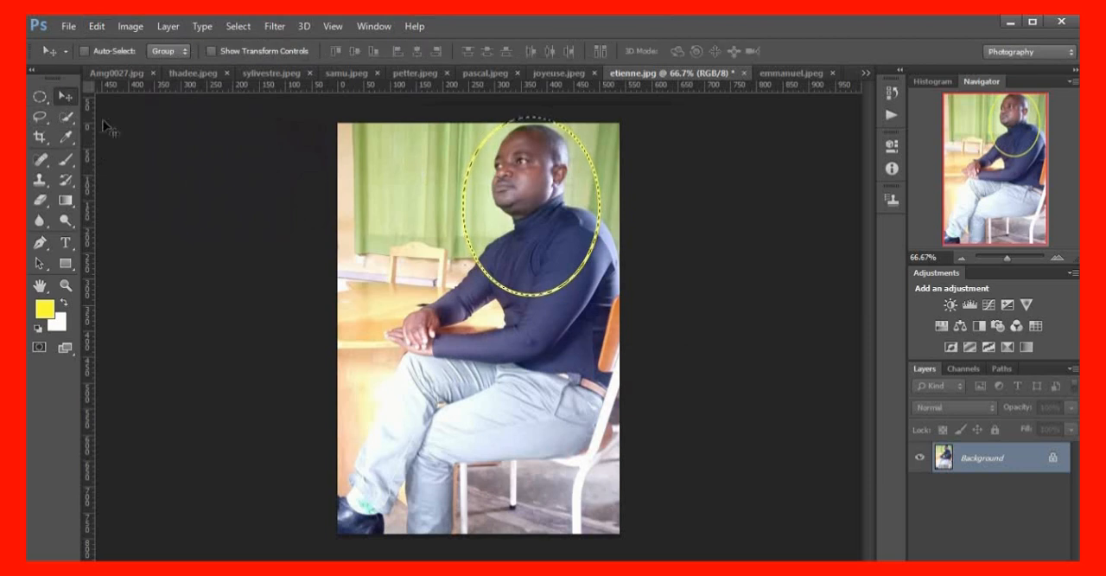
{"action": "left_click_drag", "start_coordinate": [471, 188], "coordinate": [330, 228]}
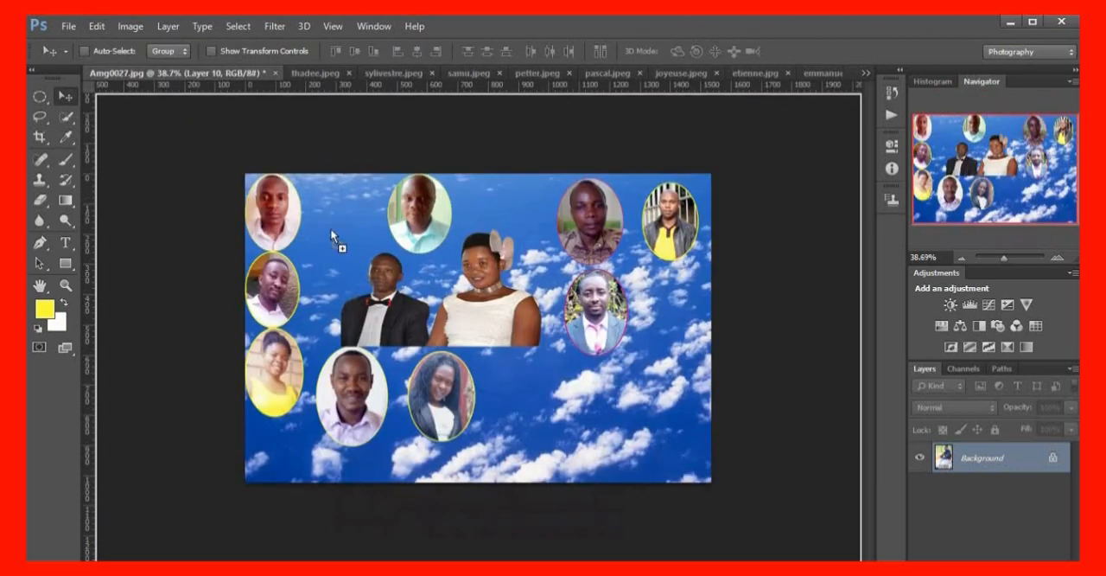
{"action": "left_click_drag", "start_coordinate": [596, 410], "coordinate": [534, 403]}
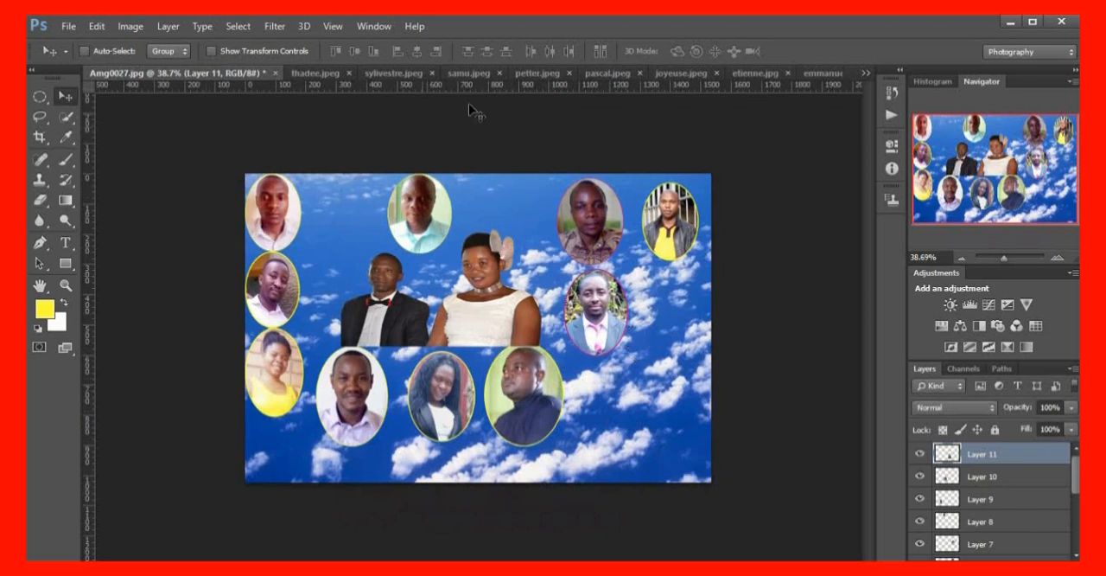
In emmanuel.jpeg, draw an elliptical selection around the man's head and upper chest and shift it slightly down and right
{"action": "left_click", "coordinate": [821, 75]}
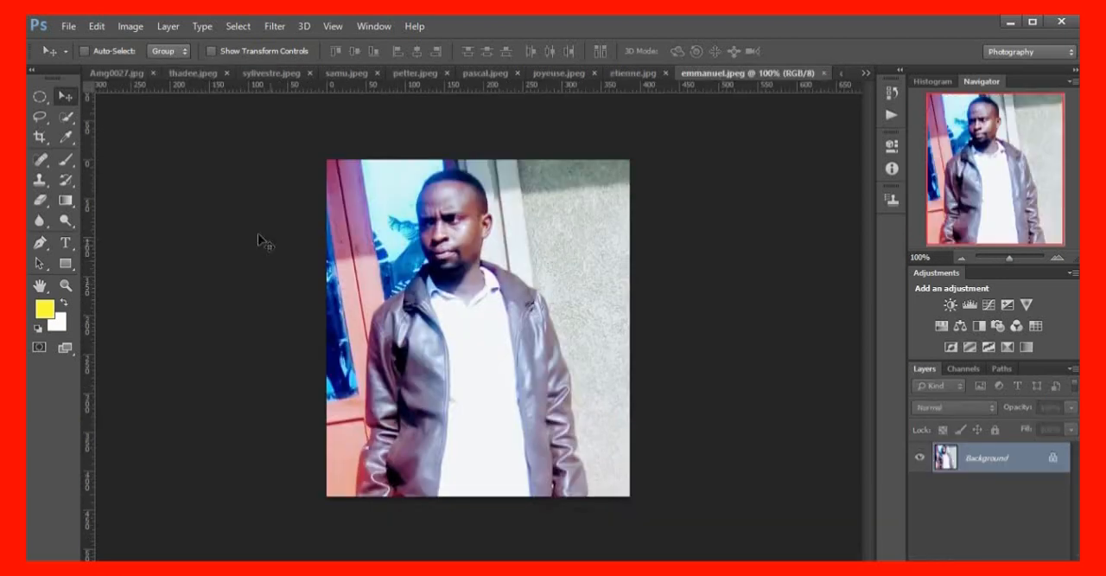
{"action": "left_click", "coordinate": [41, 102]}
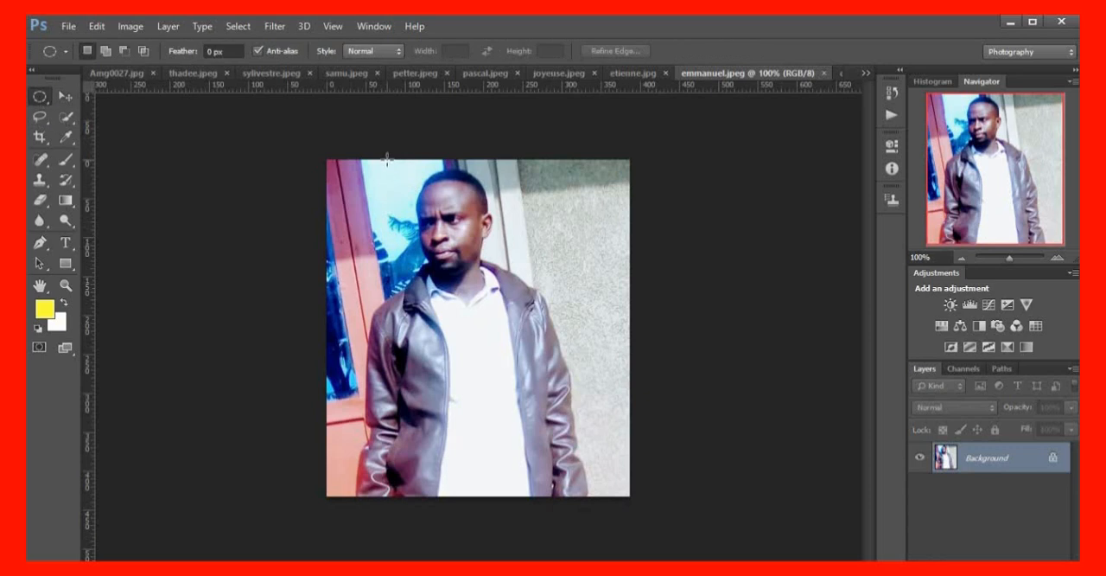
{"action": "left_click_drag", "start_coordinate": [390, 165], "coordinate": [525, 343]}
{"action": "left_click_drag", "start_coordinate": [493, 270], "coordinate": [499, 280]}
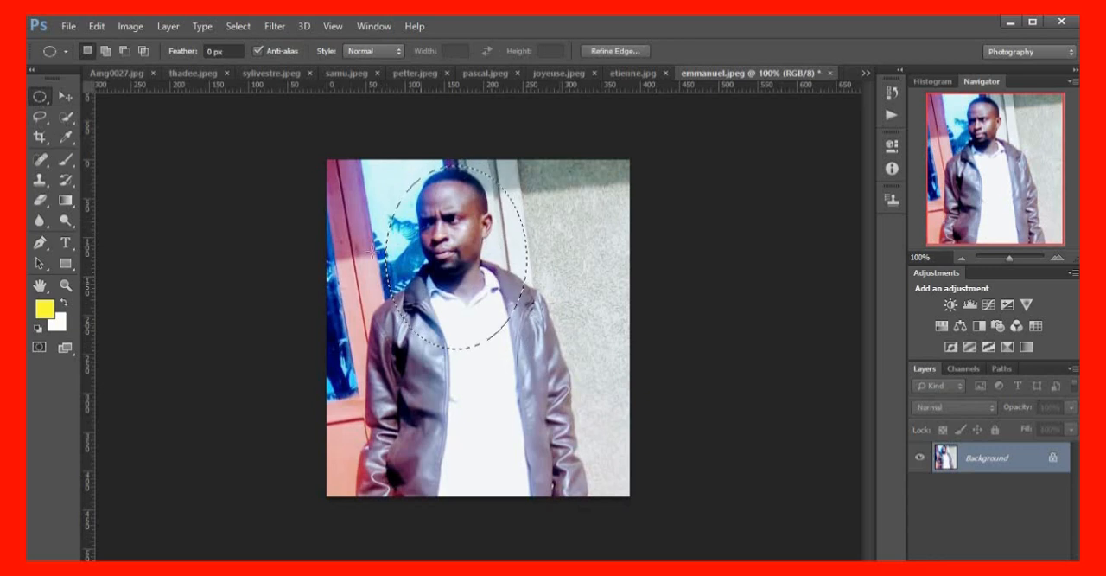
Stroke the oval selection in emmanuel.jpeg with a 5 px yellow line centred on its edge
{"action": "left_click", "coordinate": [96, 26]}
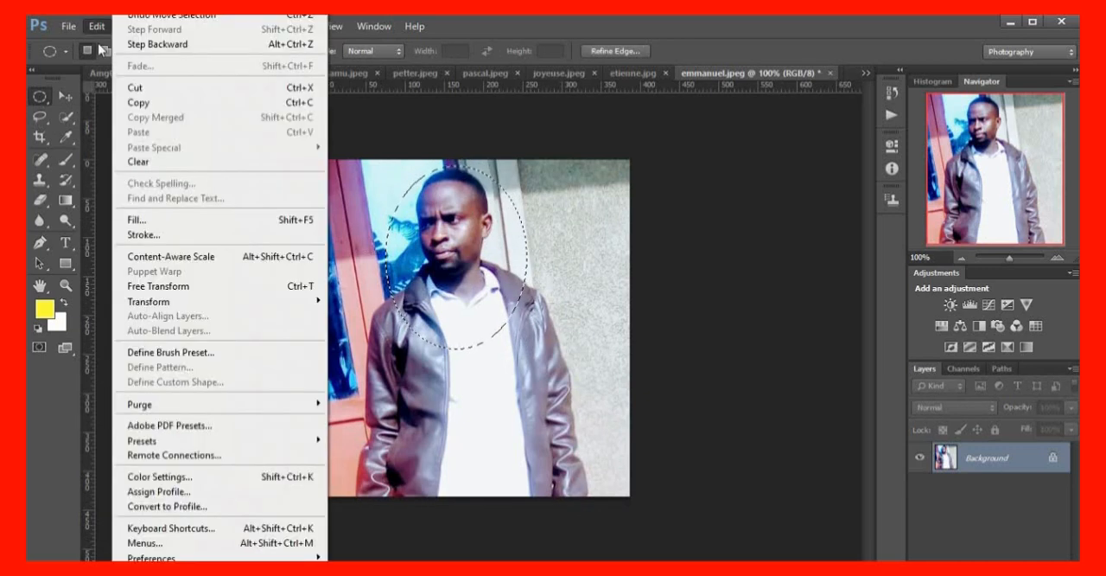
{"action": "left_click", "coordinate": [166, 237]}
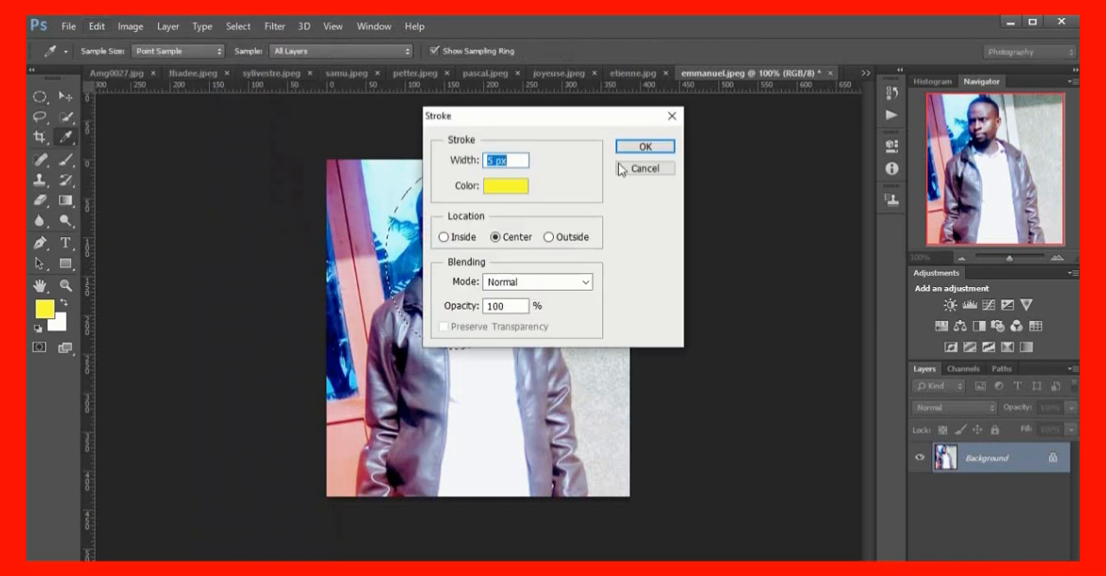
{"action": "left_click", "coordinate": [645, 147]}
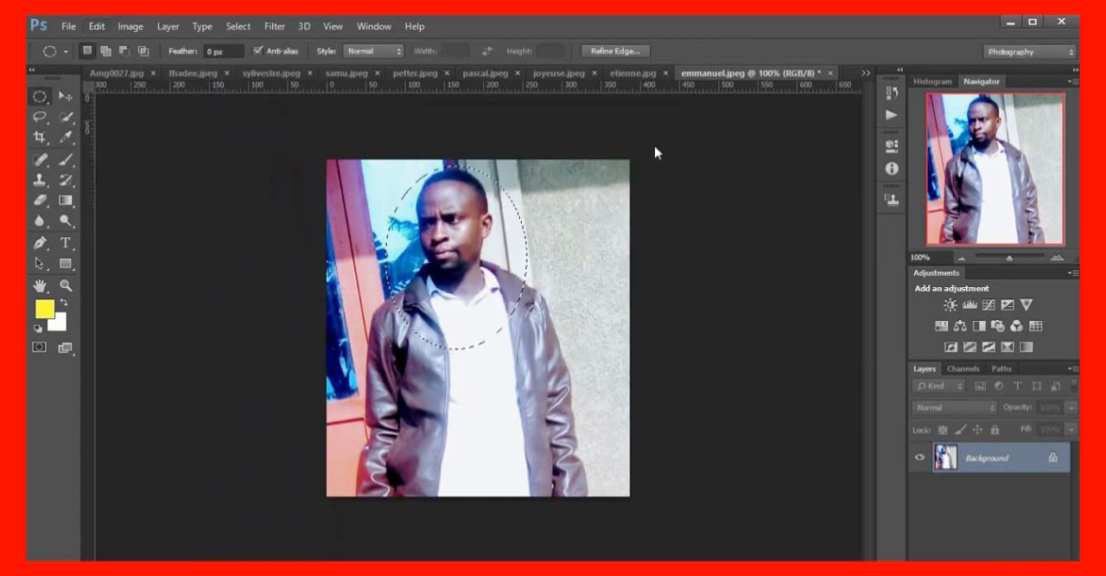
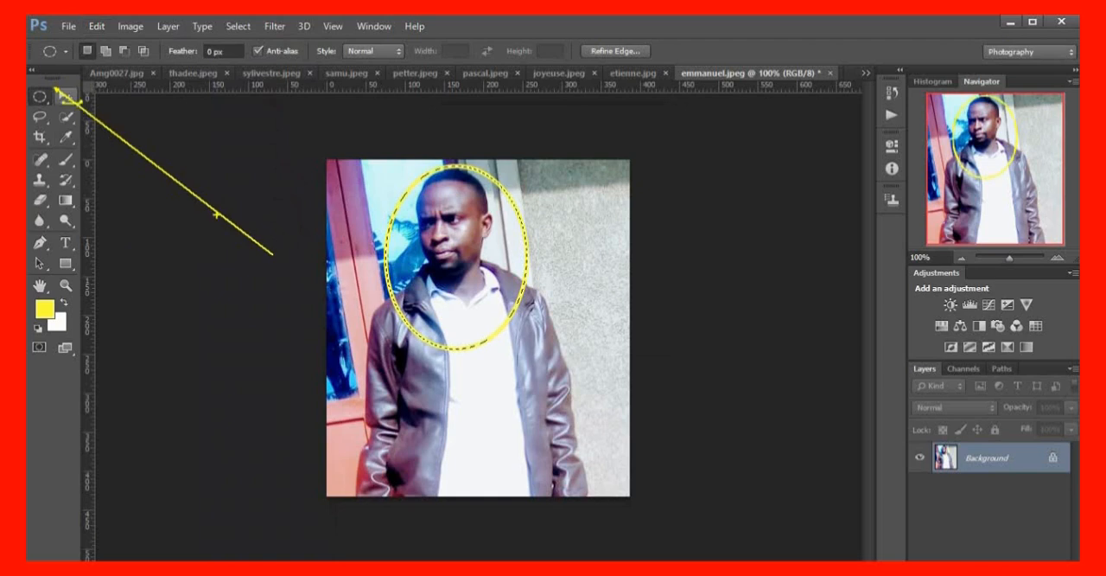
Move the yellow-outlined oval portrait from emmanuel.jpeg into the Amg0027.jpg collage, placing it near the lower-right corner of the image
{"action": "left_click", "coordinate": [65, 96]}
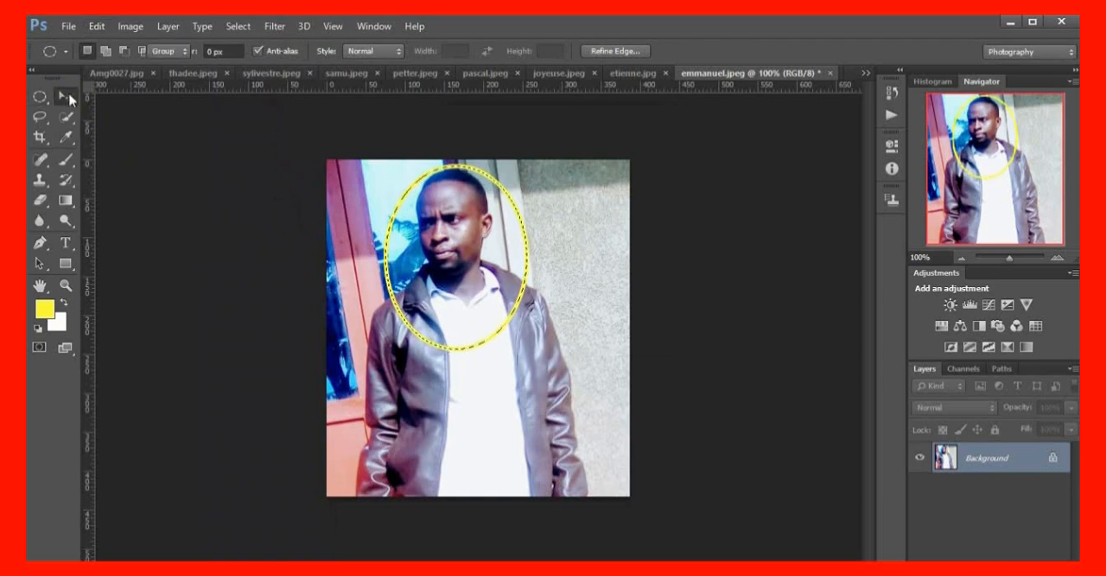
{"action": "left_click_drag", "start_coordinate": [467, 259], "coordinate": [125, 86]}
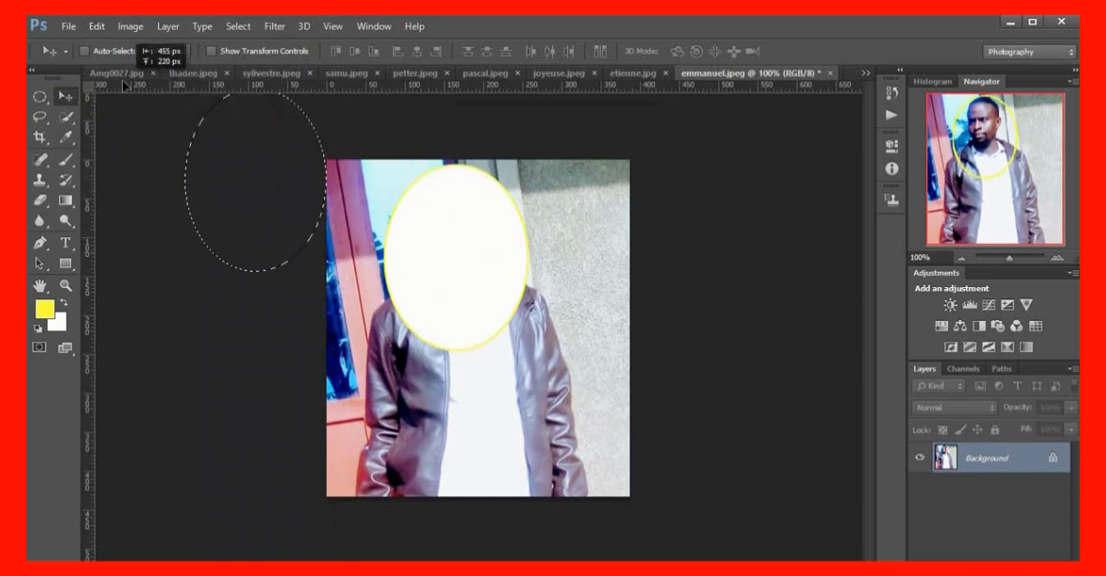
{"action": "left_click_drag", "start_coordinate": [125, 85], "coordinate": [158, 121]}
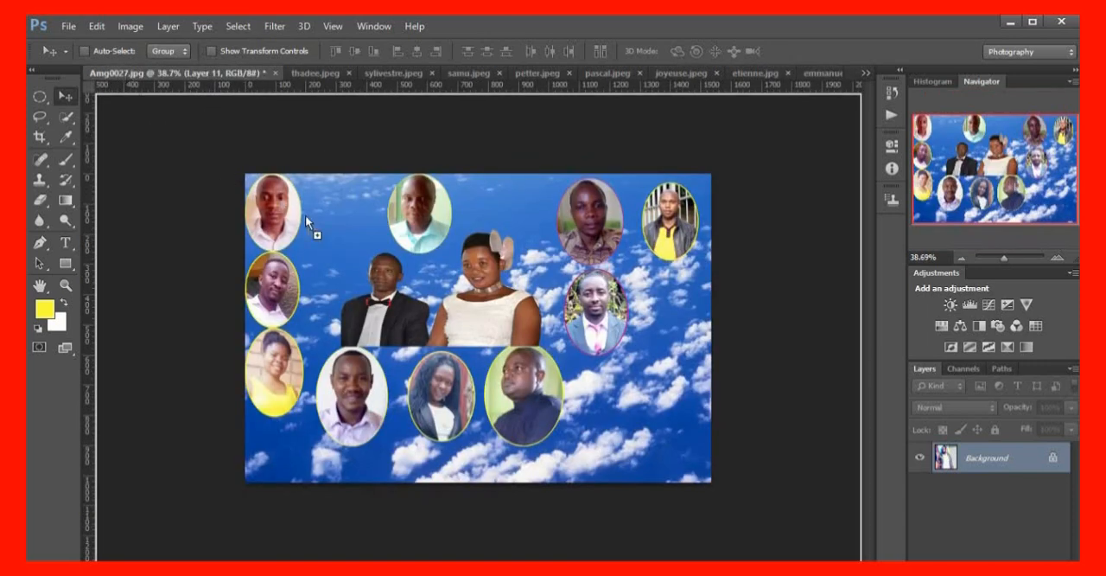
{"action": "left_click_drag", "start_coordinate": [425, 285], "coordinate": [548, 356]}
{"action": "left_click_drag", "start_coordinate": [626, 386], "coordinate": [649, 403]}
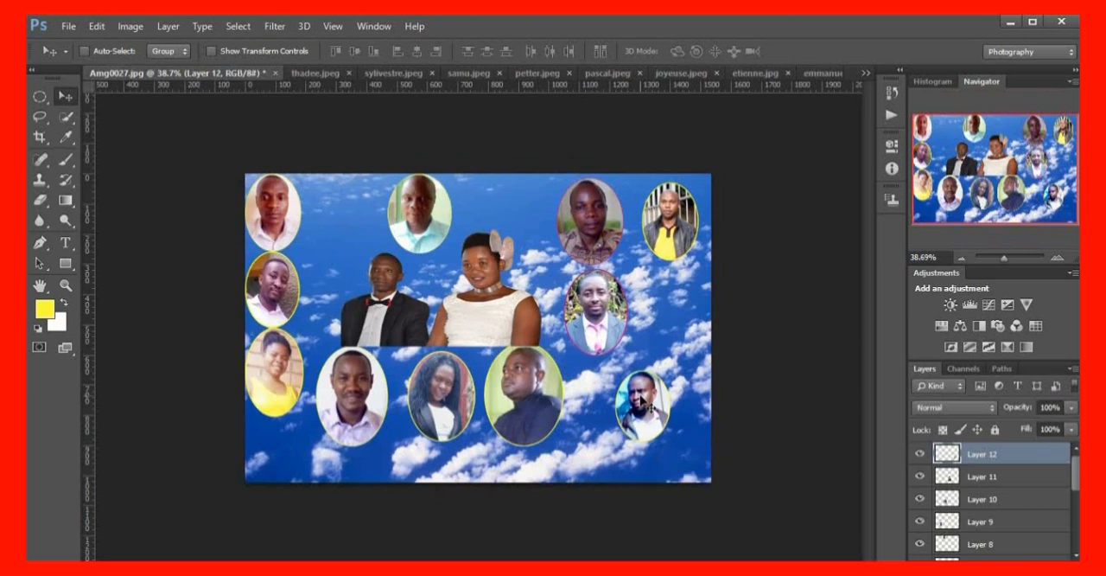
Scale the Layer 12 portrait to about 132% and shift it slightly up and right within the collage
{"action": "key", "text": "ctrl+t"}
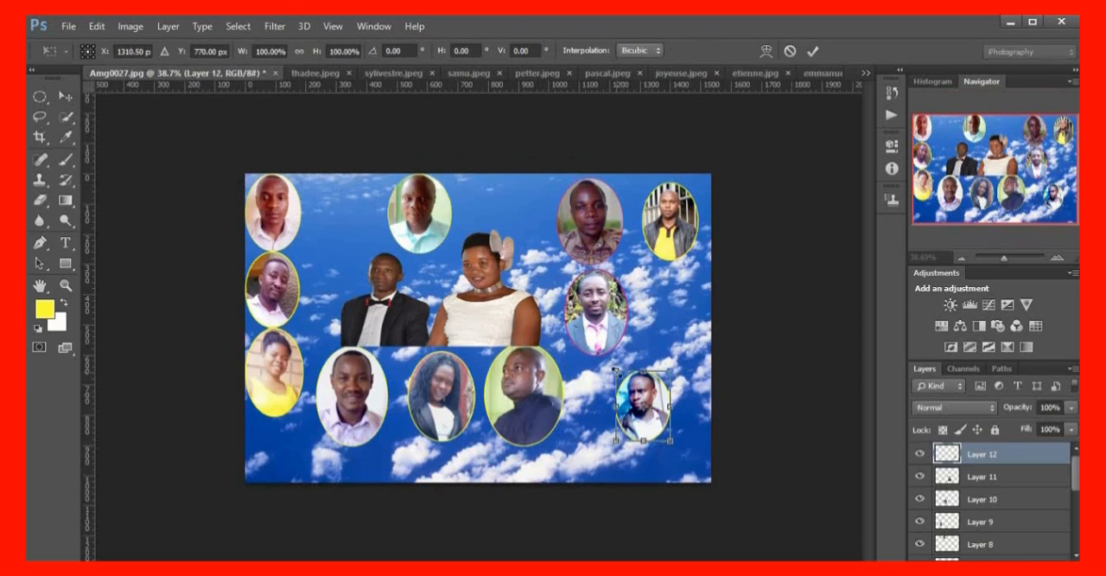
{"action": "left_click_drag", "start_coordinate": [615, 370], "coordinate": [606, 359]}
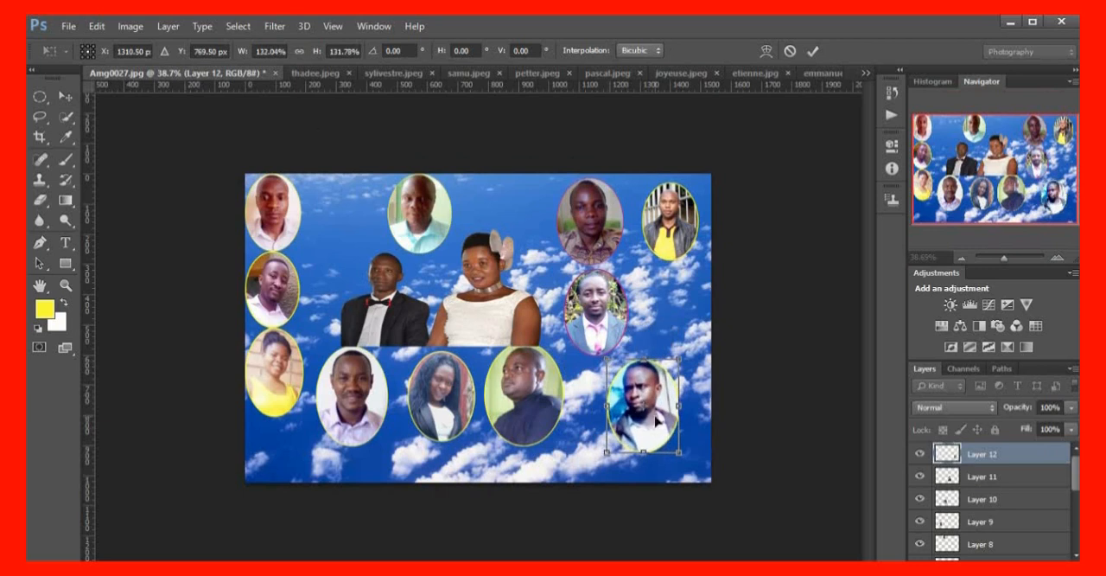
{"action": "key", "text": "Return"}
{"action": "mouse_move", "coordinate": [656, 415]}
{"action": "left_mouse_down"}
{"action": "mouse_move", "coordinate": [672, 400]}
{"action": "mouse_move", "coordinate": [657, 409]}
{"action": "left_mouse_up"}
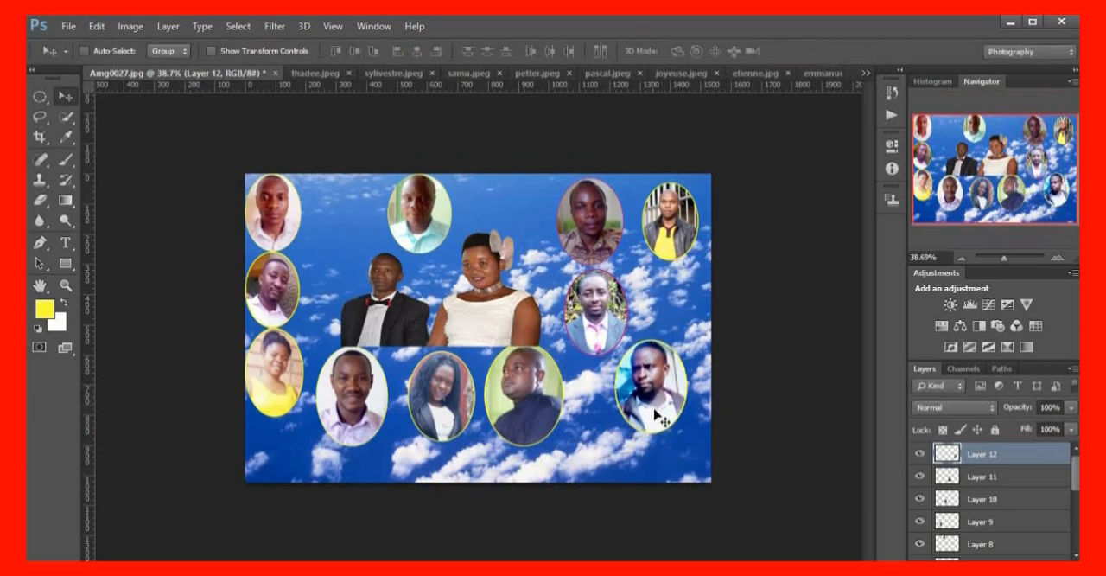
Switch to the claudine.jpeg document and activate the Elliptical Marquee tool
{"action": "left_click", "coordinate": [865, 72]}
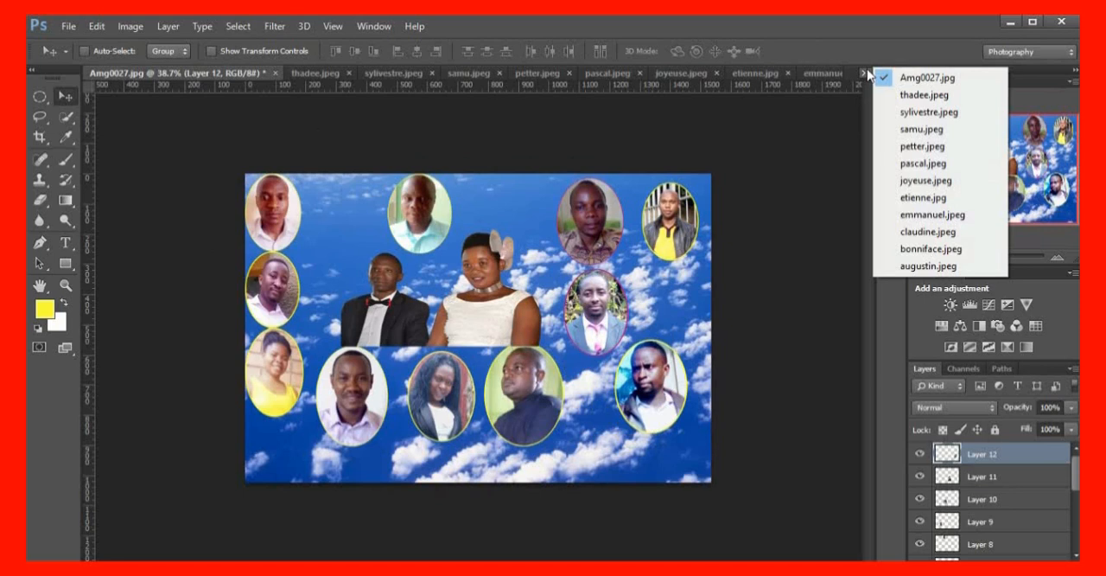
{"action": "left_click", "coordinate": [936, 231]}
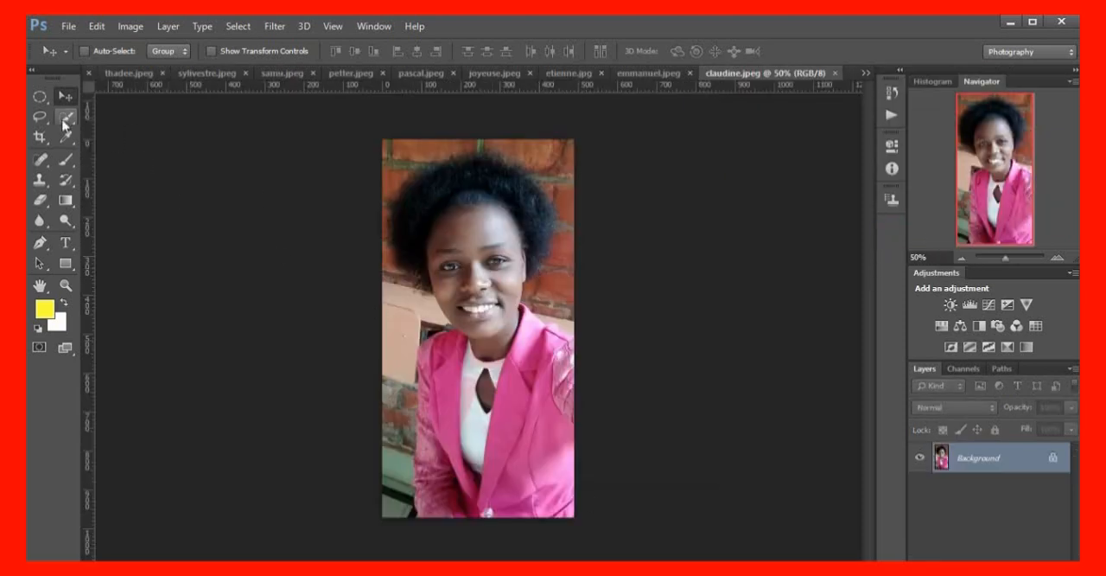
{"action": "left_click", "coordinate": [39, 97]}
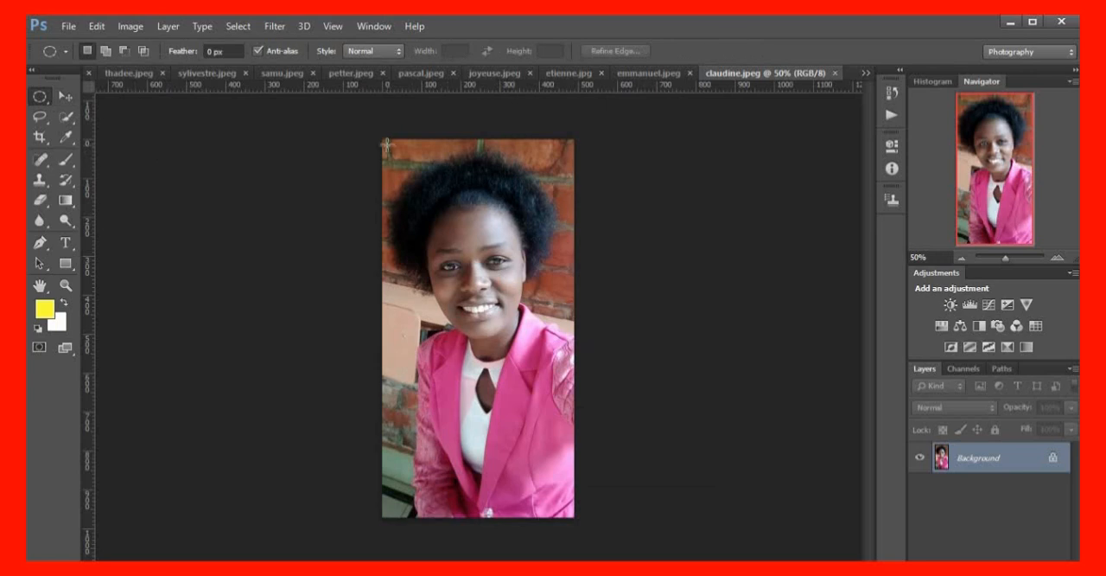
{"action": "left_click_drag", "start_coordinate": [389, 140], "coordinate": [574, 456]}
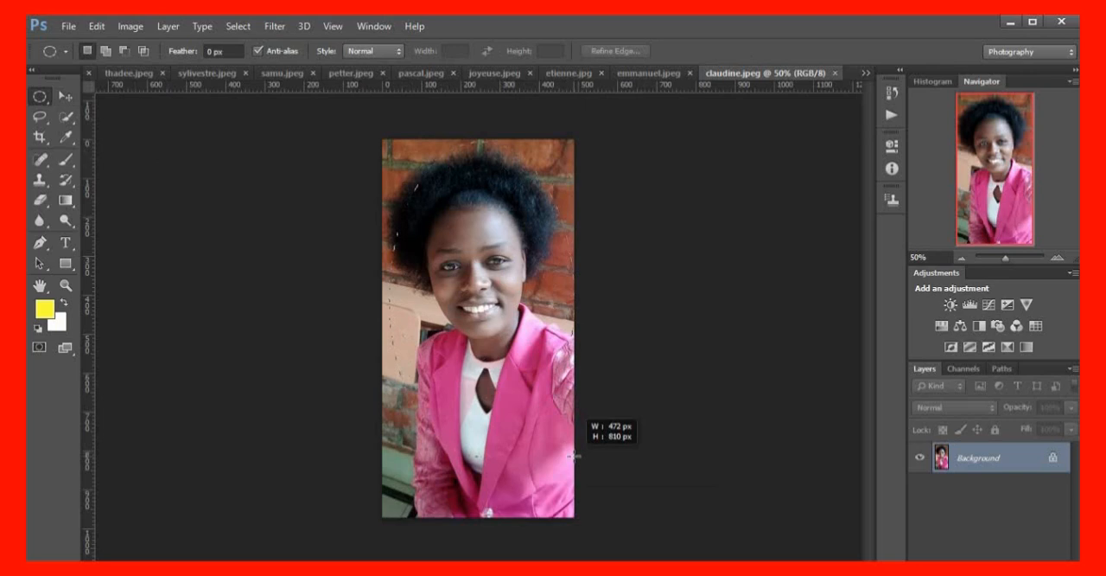
{"action": "left_click_drag", "start_coordinate": [574, 459], "coordinate": [574, 458]}
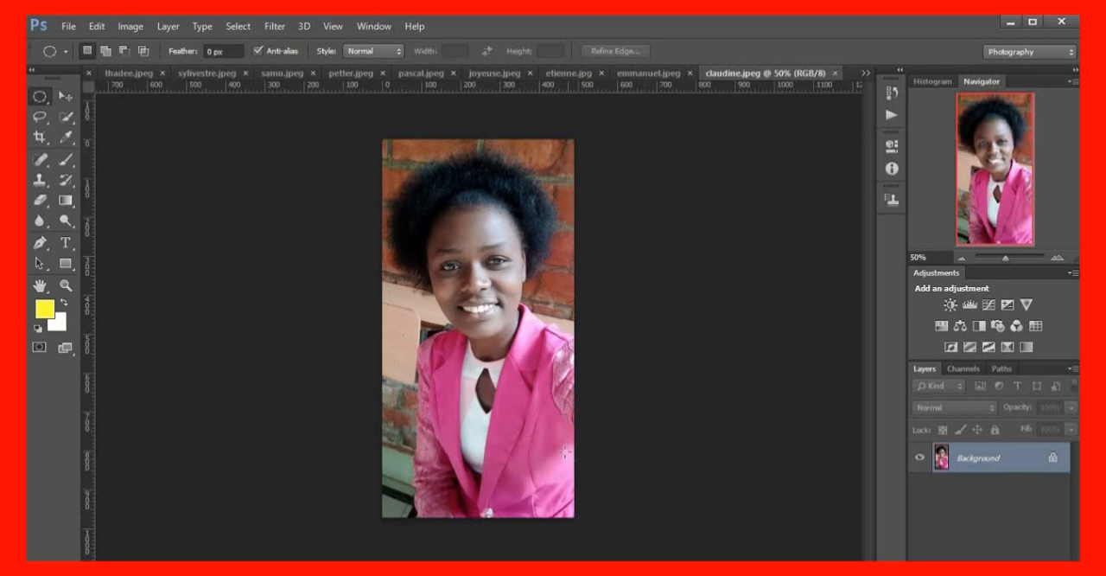
{"action": "left_click_drag", "start_coordinate": [532, 363], "coordinate": [526, 374]}
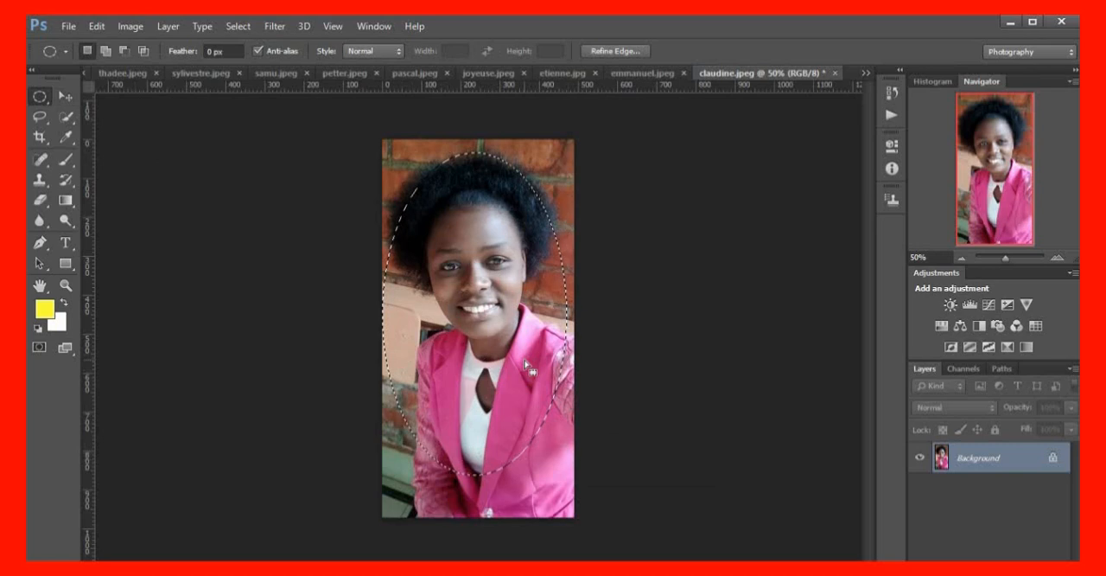
{"action": "left_click", "coordinate": [527, 367]}
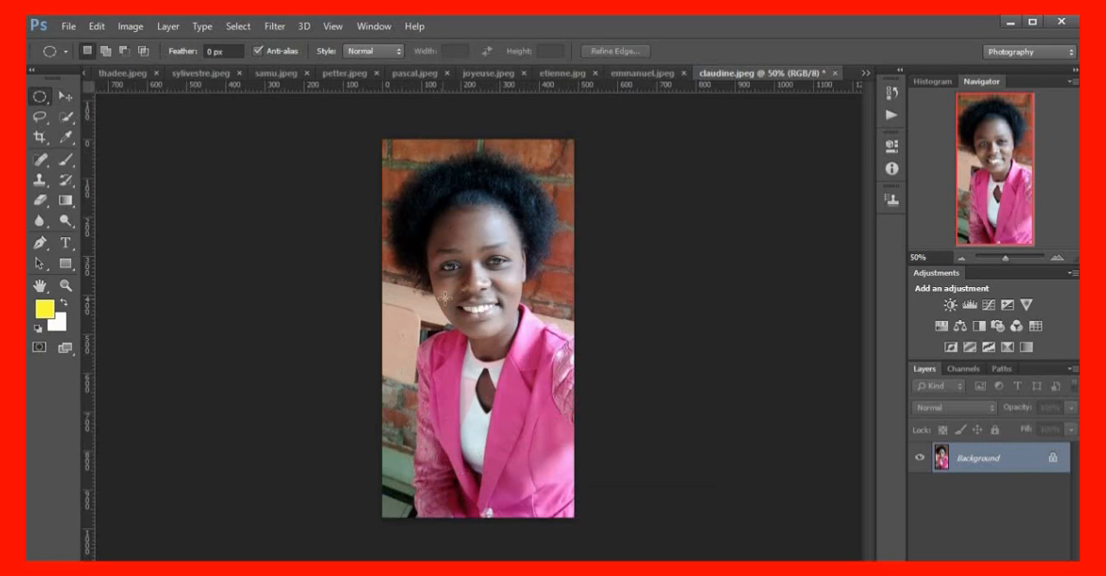
Select an oval around the woman's head and shoulders and outline it with a 5 px yellow stroke at Center location
{"action": "left_click_drag", "start_coordinate": [388, 172], "coordinate": [572, 450]}
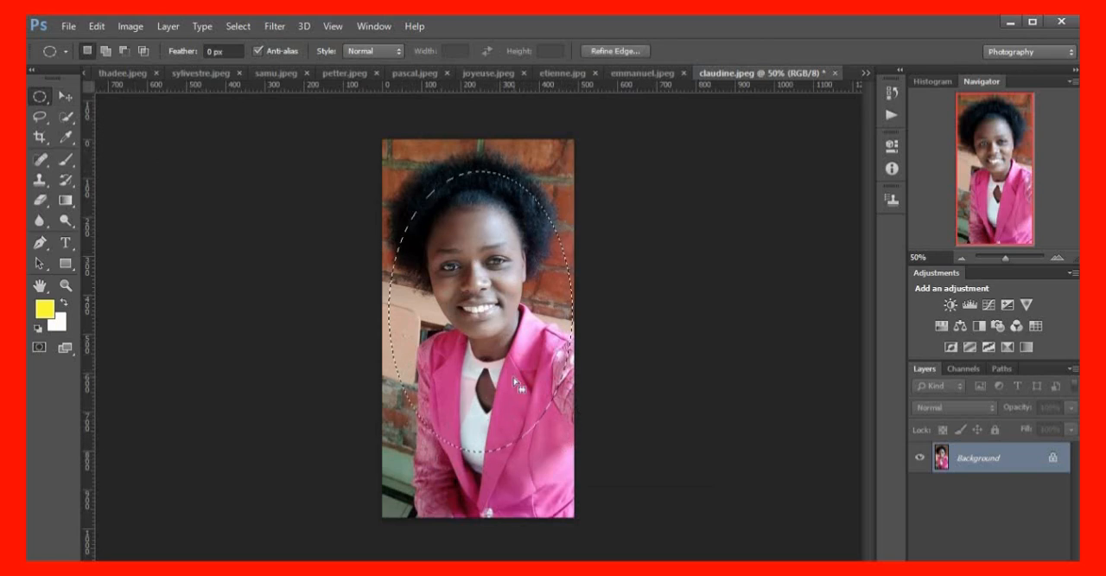
{"action": "left_click_drag", "start_coordinate": [506, 377], "coordinate": [508, 361]}
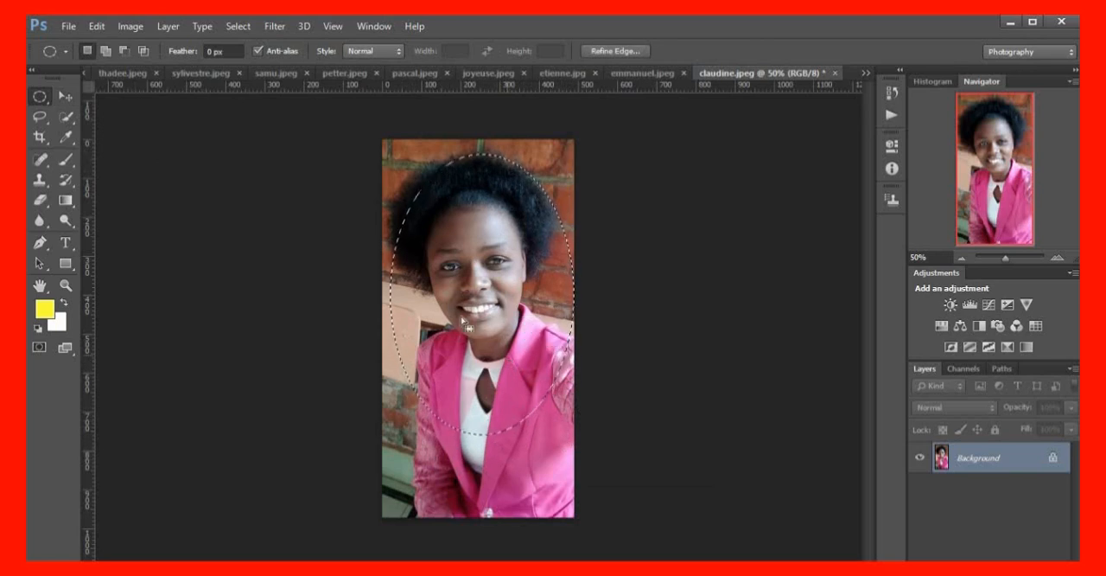
{"action": "left_click", "coordinate": [94, 25]}
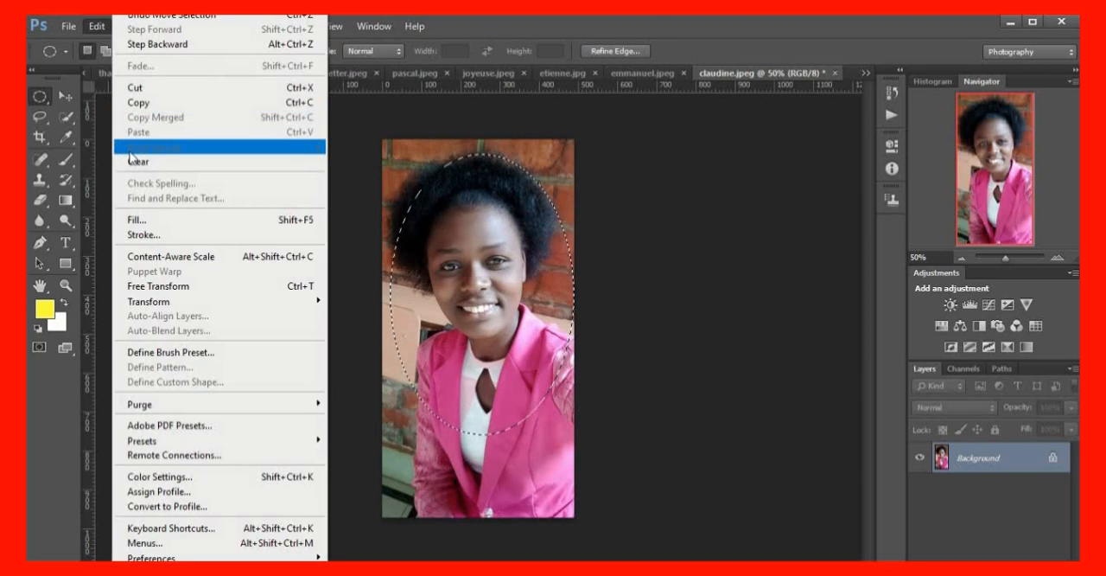
{"action": "left_click", "coordinate": [140, 235]}
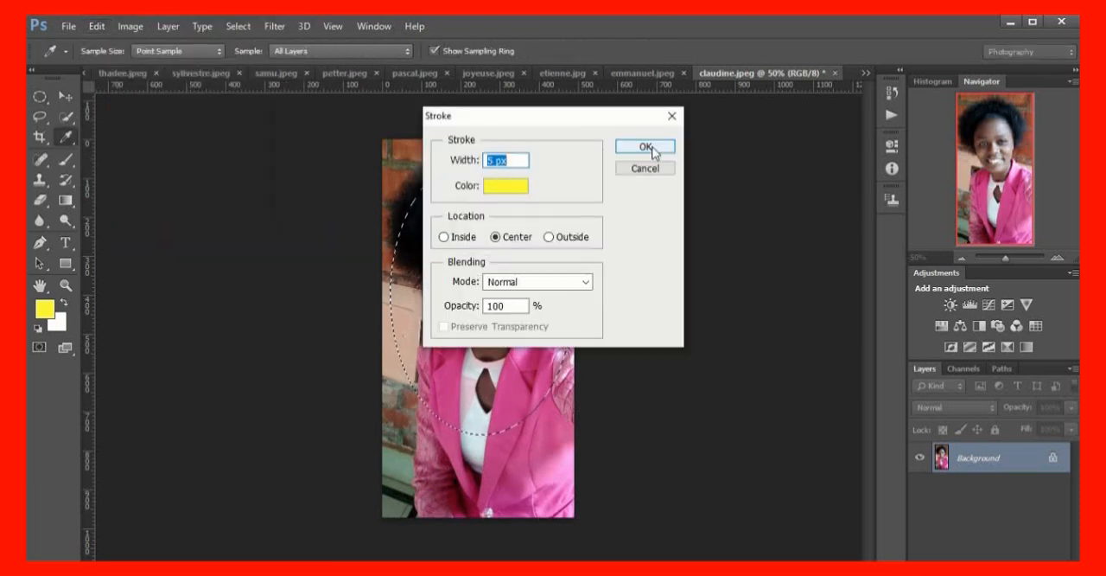
{"action": "left_click", "coordinate": [646, 148]}
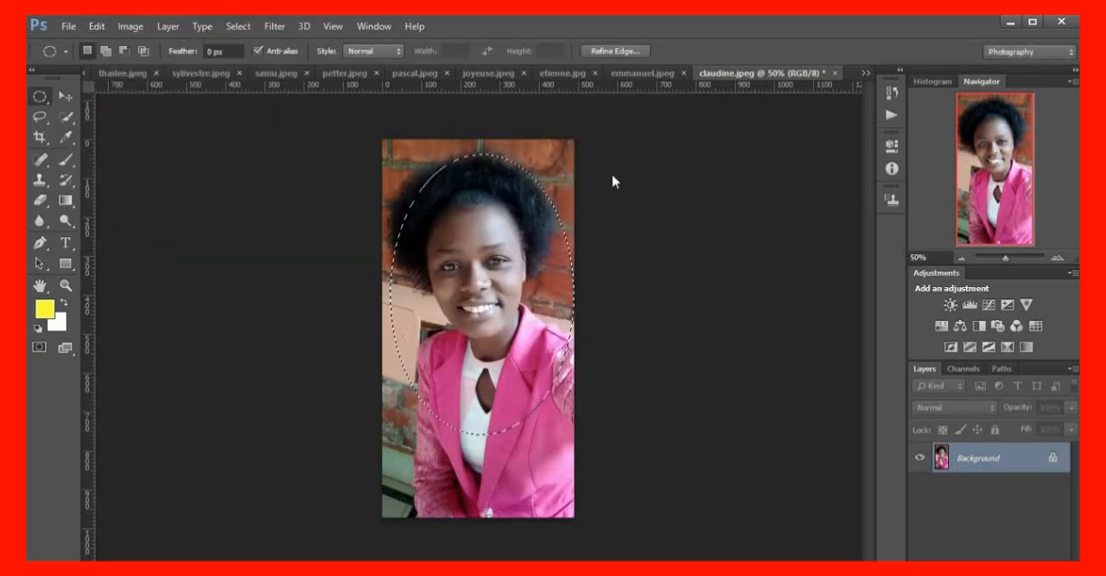
Move the outlined oval portrait of the woman in pink into Amg0027.jpg, placing it on the right side of the collage
{"action": "left_click", "coordinate": [66, 97]}
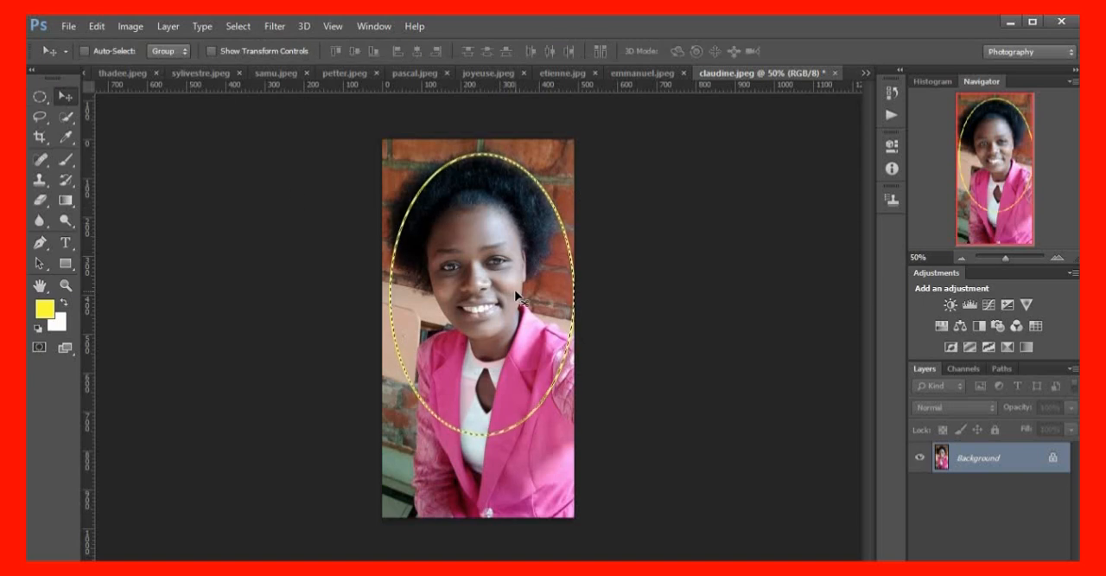
{"action": "left_click_drag", "start_coordinate": [504, 291], "coordinate": [168, 143]}
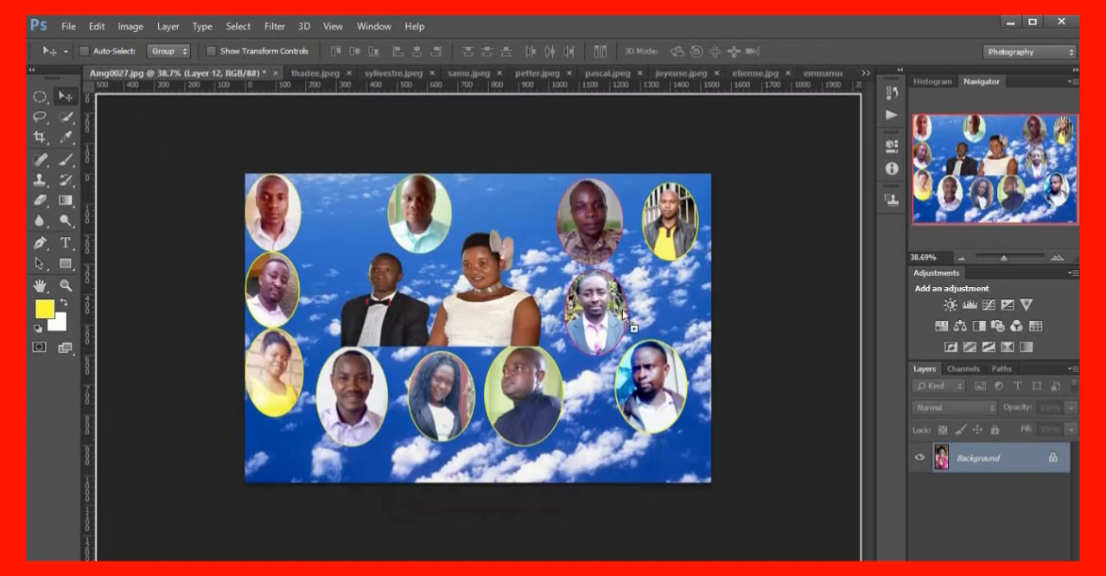
{"action": "left_click_drag", "start_coordinate": [649, 302], "coordinate": [657, 299]}
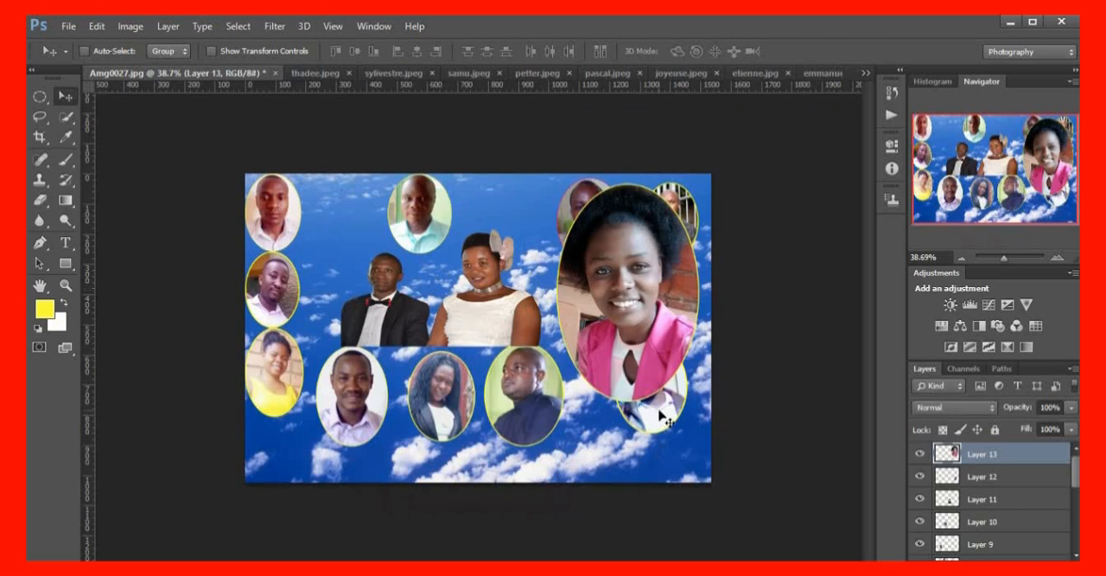
Move the Layer 12 portrait down and left, toward the lower edge of the collage
{"action": "left_click", "coordinate": [940, 473]}
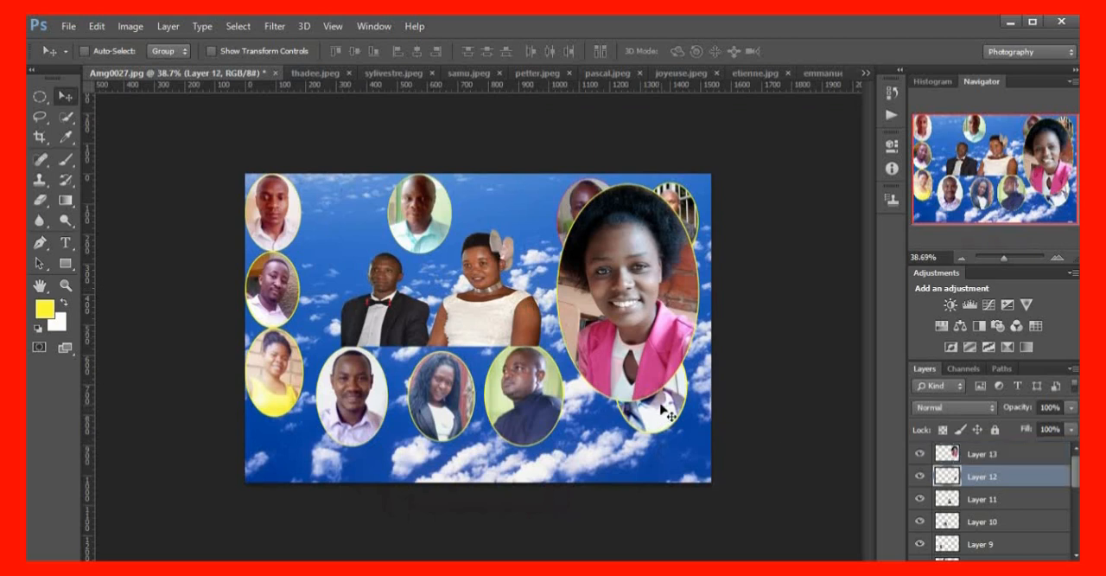
{"action": "left_click_drag", "start_coordinate": [662, 410], "coordinate": [631, 432]}
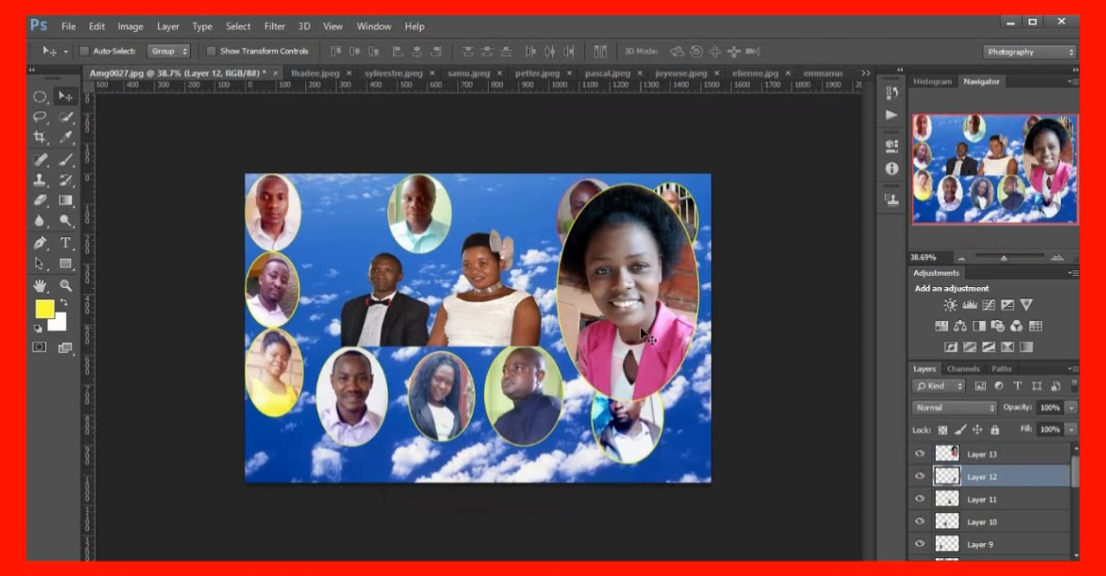
Scale the Layer 13 portrait of the woman in pink down to about 53% width and 57% height
{"action": "left_click", "coordinate": [988, 456]}
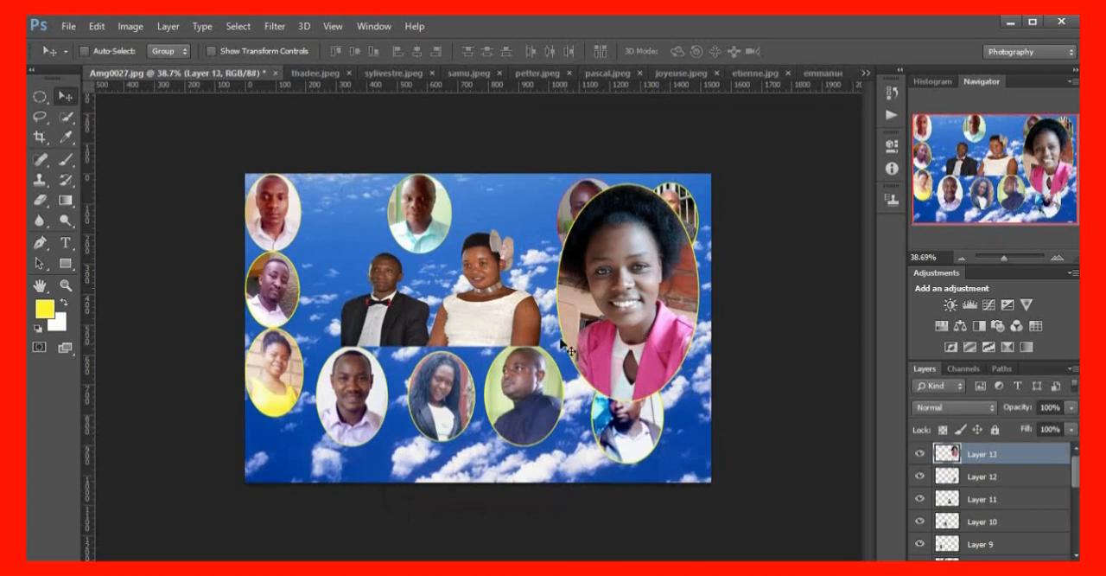
{"action": "key", "text": "ctrl+t"}
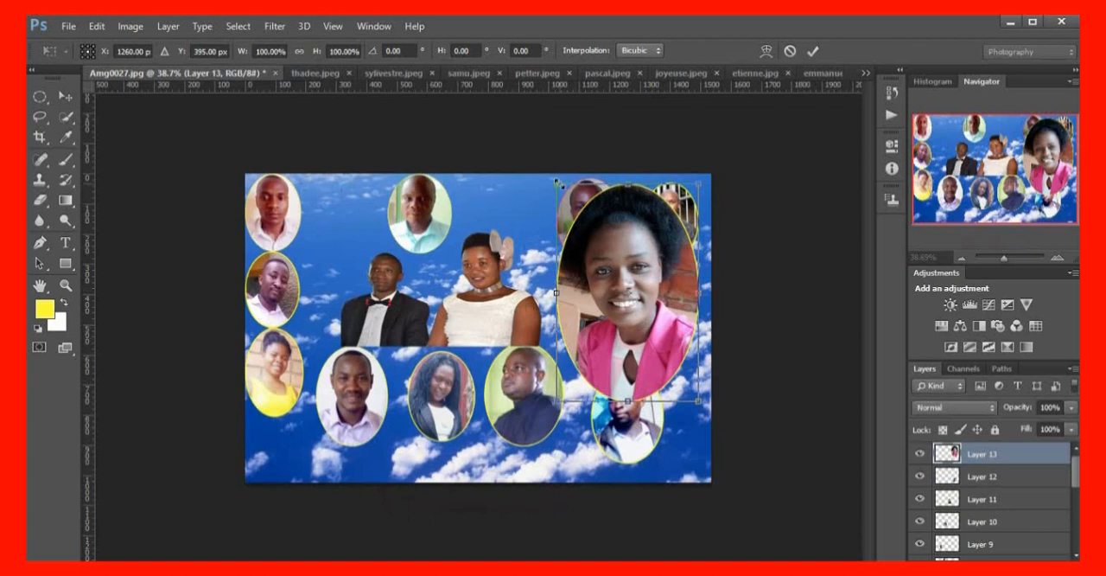
{"action": "left_click_drag", "start_coordinate": [557, 184], "coordinate": [618, 275]}
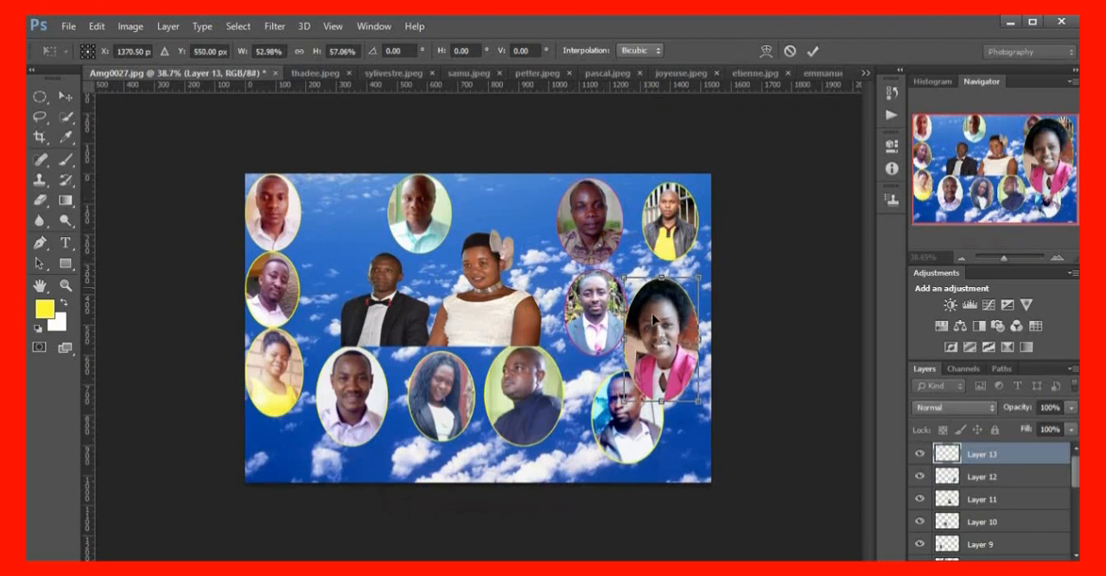
{"action": "key", "text": "Return"}
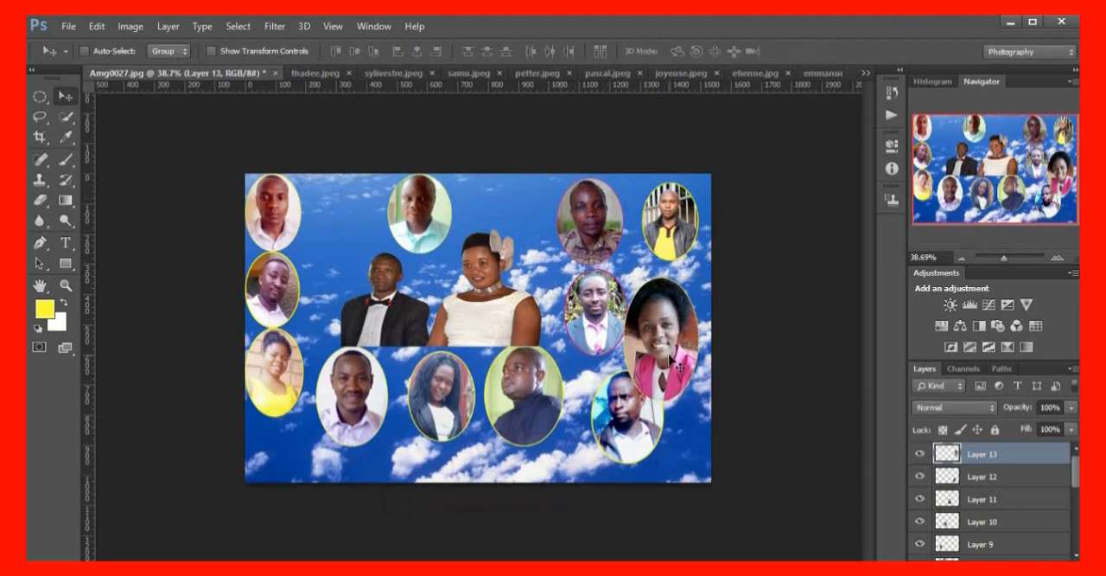
Shorten the Layer 13 portrait from its lower edge and move it up and right, clear of the neighbouring portraits
{"action": "key", "text": "ctrl+t"}
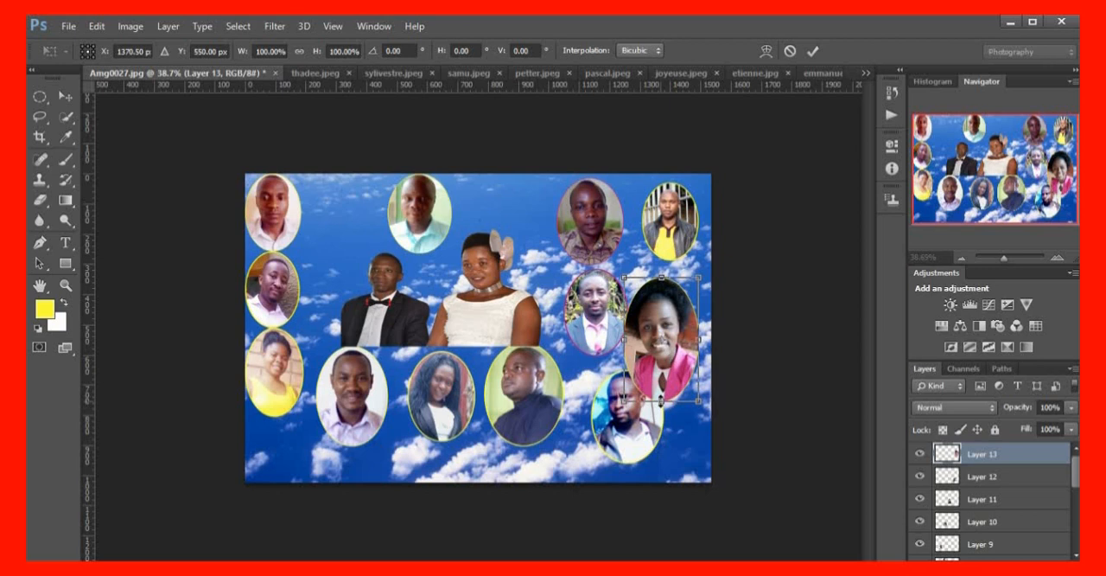
{"action": "left_click_drag", "start_coordinate": [661, 399], "coordinate": [661, 385]}
{"action": "key", "text": "Return"}
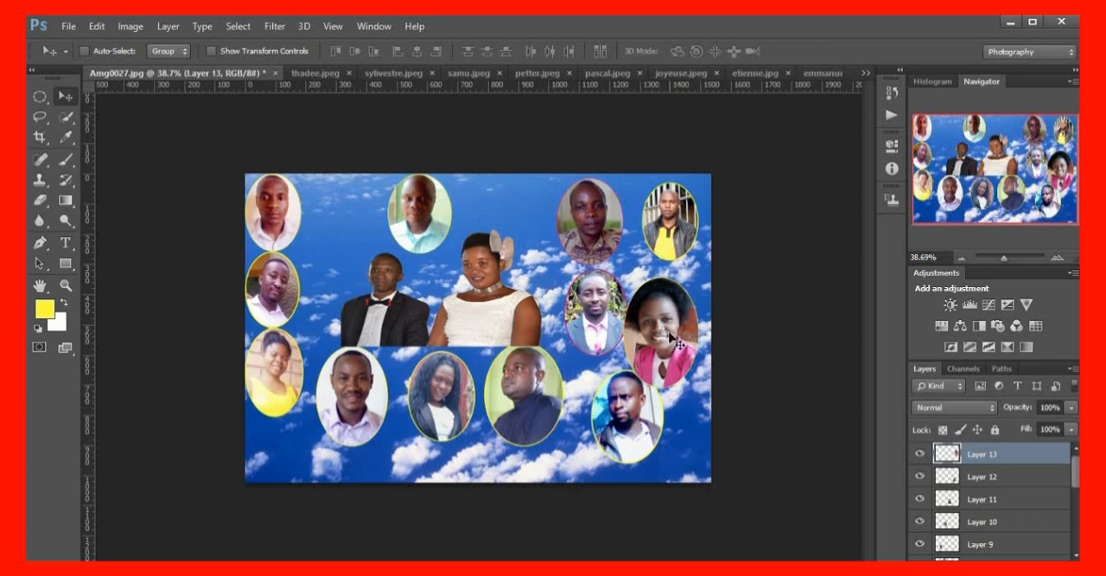
{"action": "left_click_drag", "start_coordinate": [677, 339], "coordinate": [676, 324]}
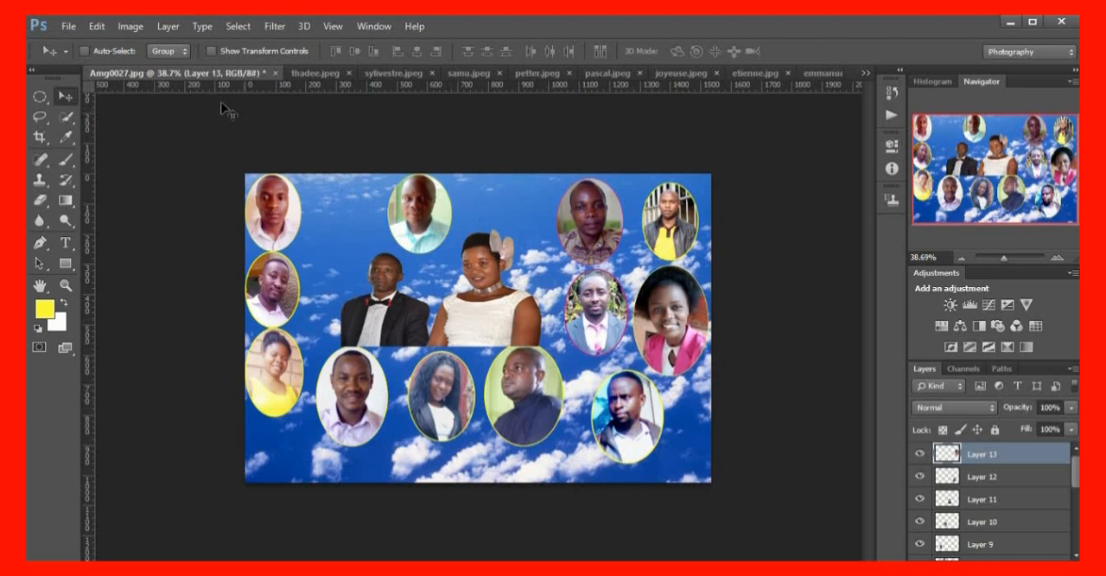
Switch to bonniface.jpeg and make an elliptical selection centred around the man's head and upper chest
{"action": "left_click", "coordinate": [865, 73]}
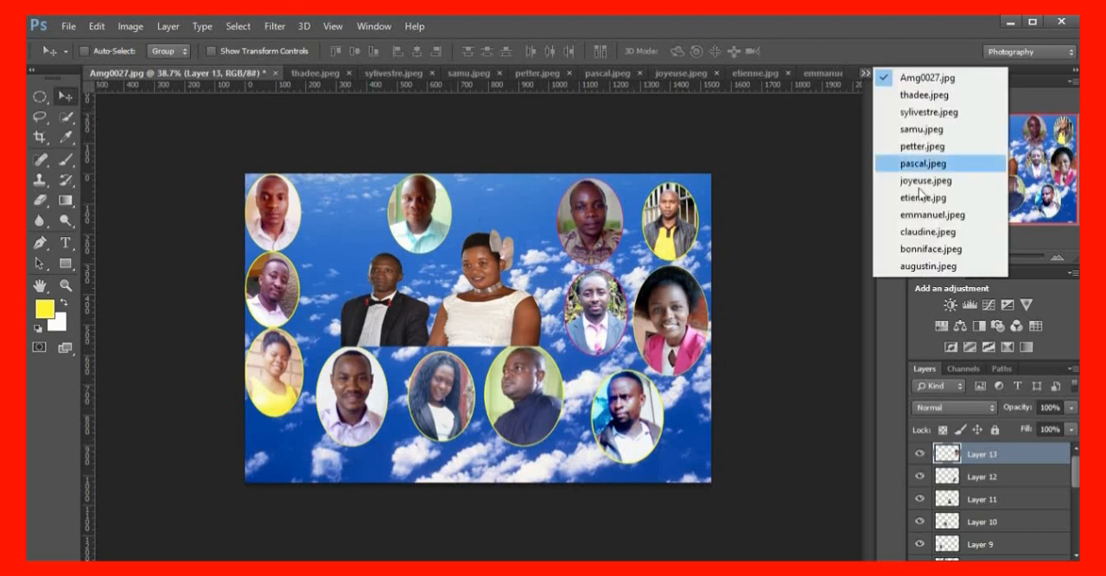
{"action": "left_click", "coordinate": [929, 250]}
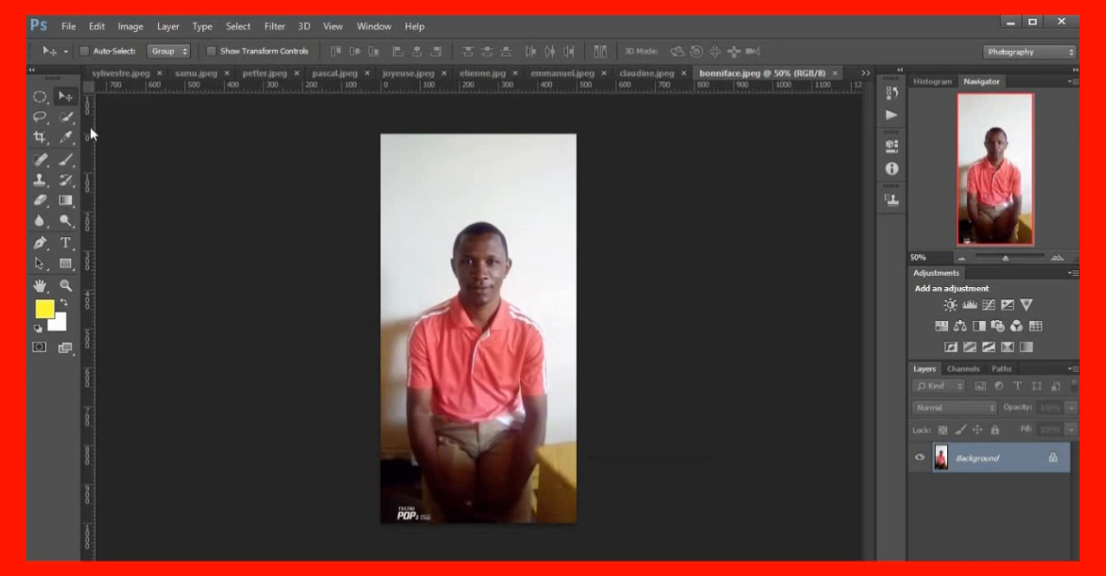
{"action": "left_click", "coordinate": [39, 95]}
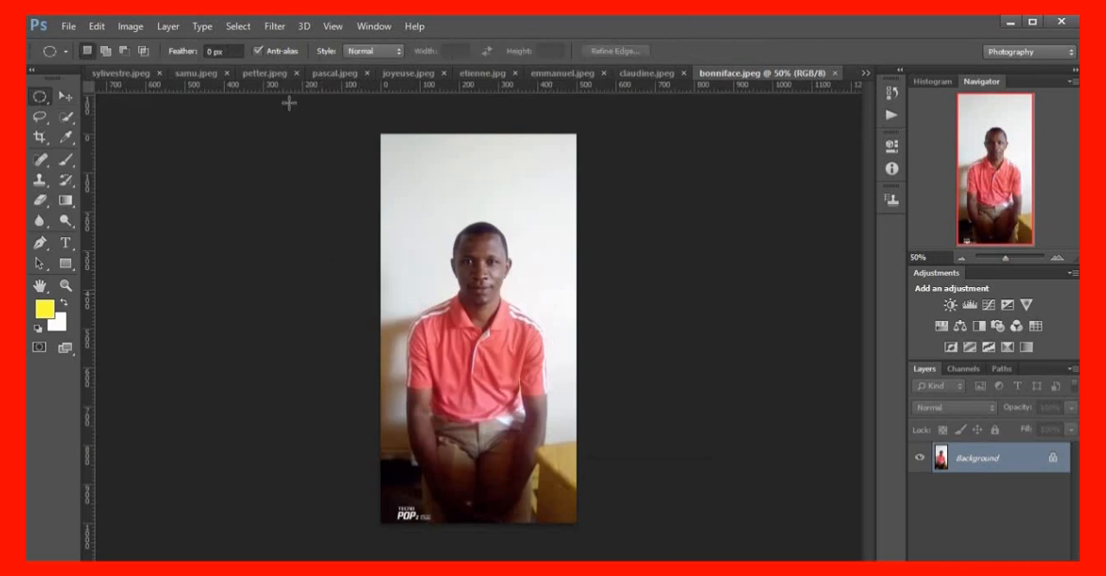
{"action": "left_click_drag", "start_coordinate": [421, 211], "coordinate": [522, 347]}
{"action": "left_click_drag", "start_coordinate": [467, 299], "coordinate": [476, 313]}
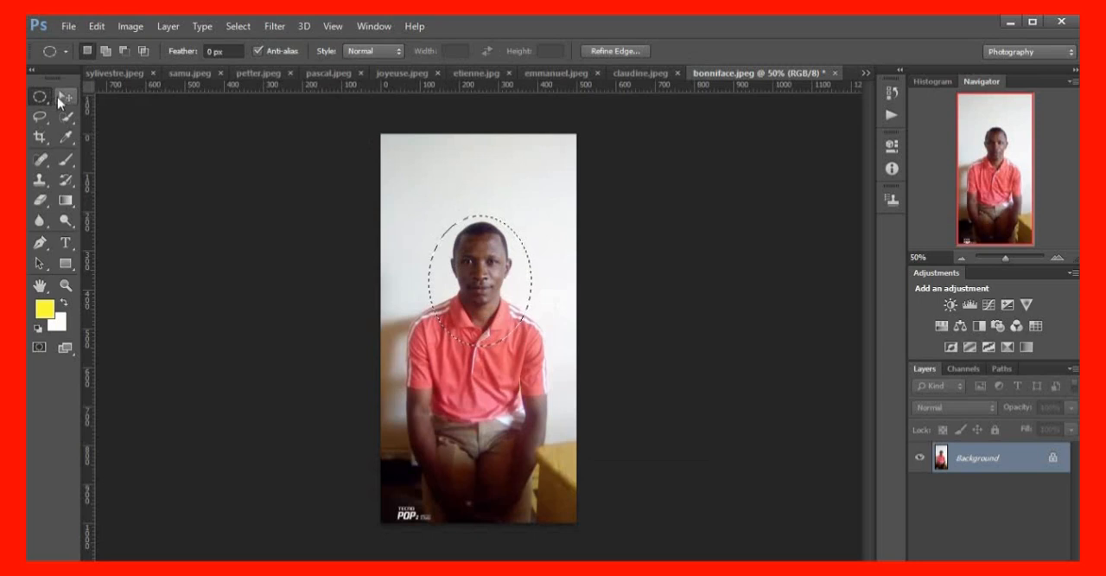
Stroke the elliptical selection in bonniface.jpeg with a 5 px yellow outline, centred on the selection edge at 100% opacity
{"action": "left_click", "coordinate": [97, 26]}
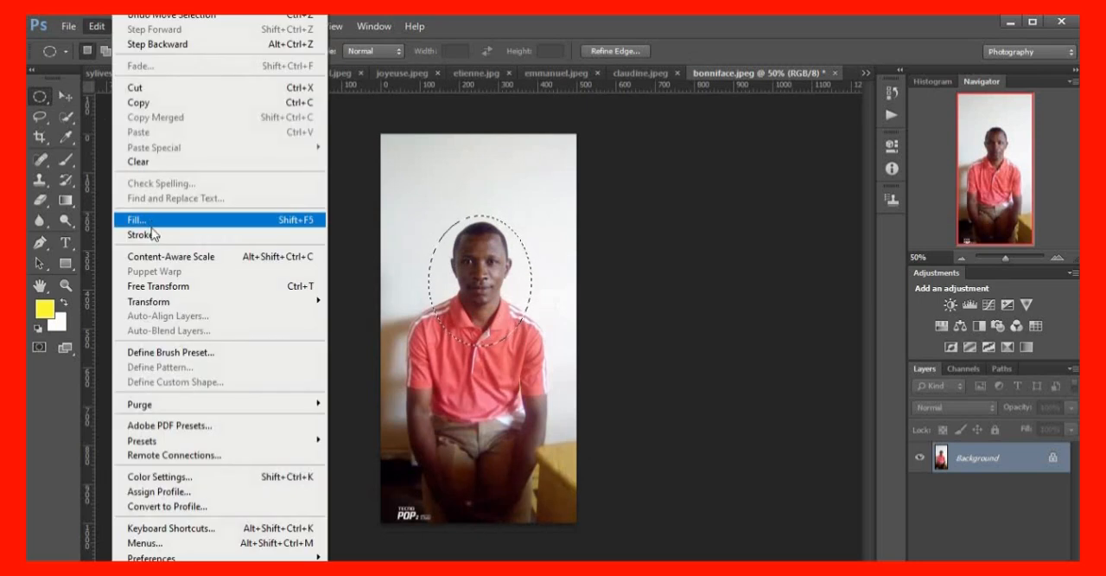
{"action": "left_click", "coordinate": [153, 234]}
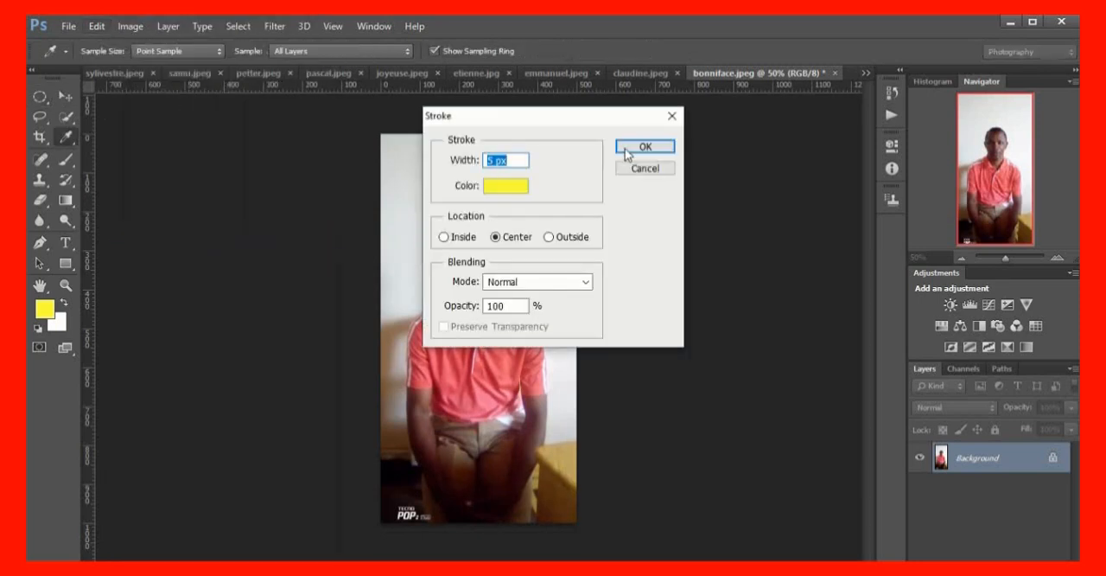
{"action": "left_click", "coordinate": [627, 154]}
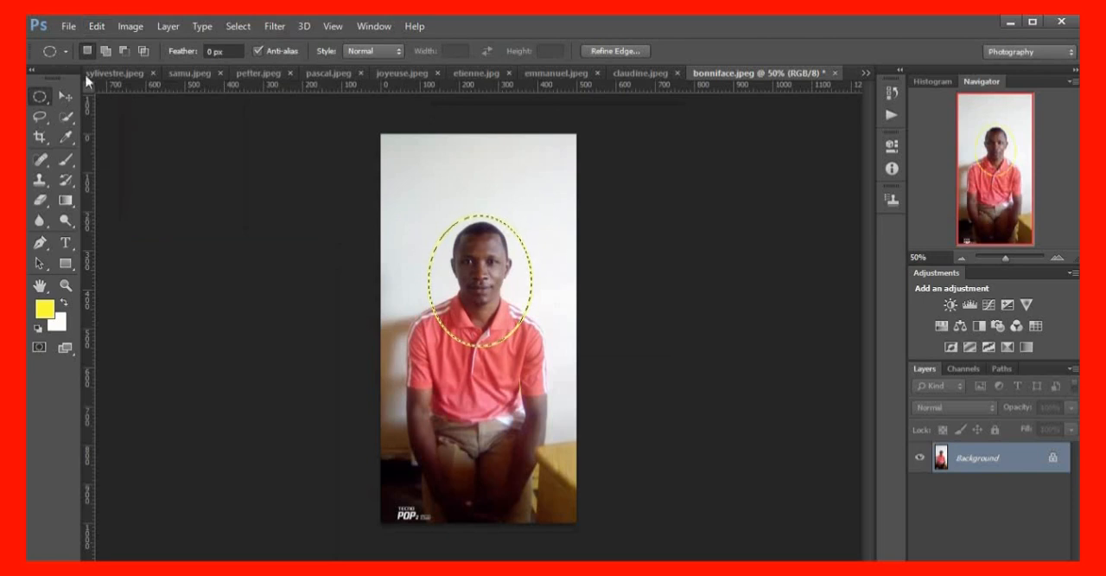
Try to move the outlined portrait from bonniface.jpeg into the collage, and return to Amg0027.jpg
{"action": "left_click", "coordinate": [65, 96]}
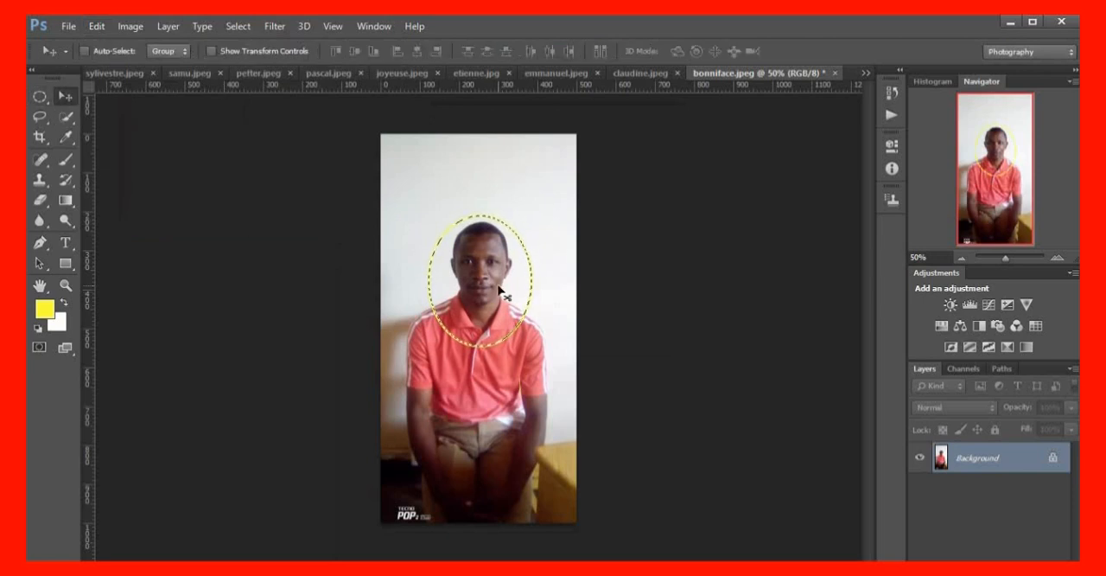
{"action": "left_click_drag", "start_coordinate": [498, 290], "coordinate": [512, 249]}
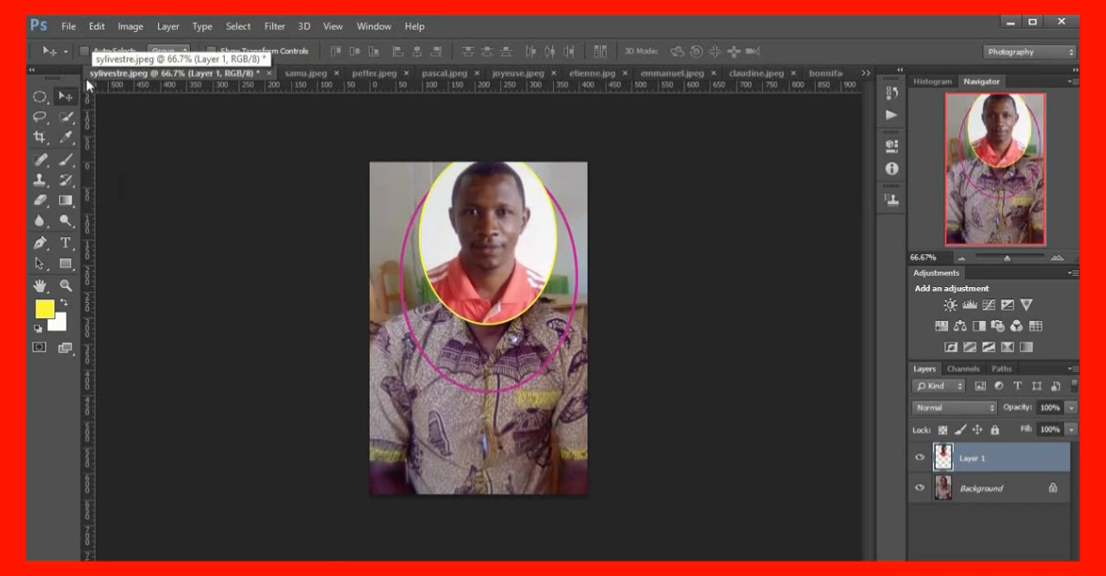
{"action": "left_click", "coordinate": [865, 73]}
{"action": "left_click", "coordinate": [927, 79]}
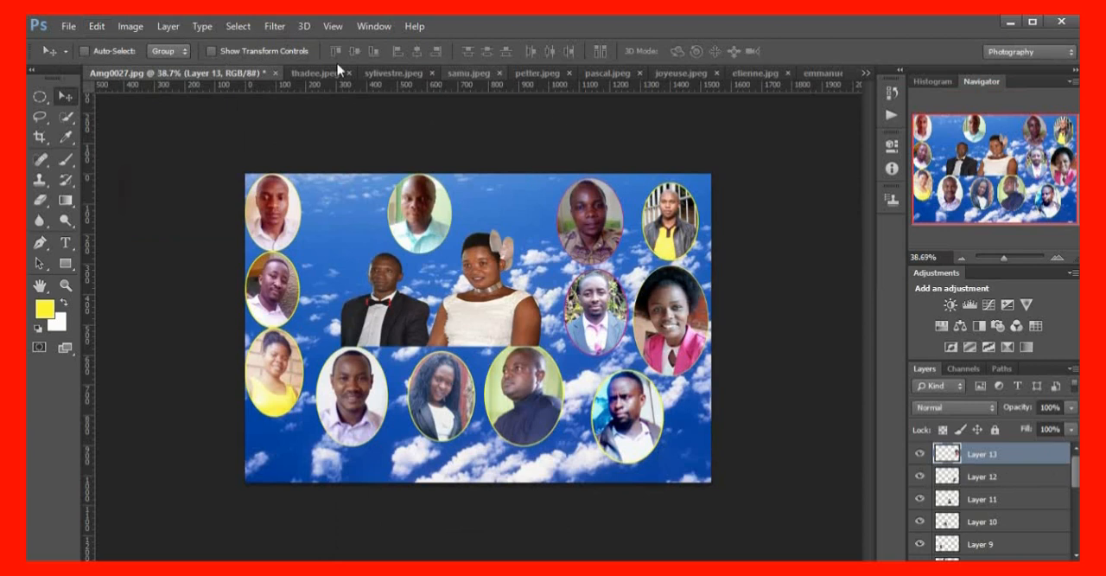
Close petter.jpeg and samu.jpeg without saving their changes
{"action": "left_click", "coordinate": [865, 74]}
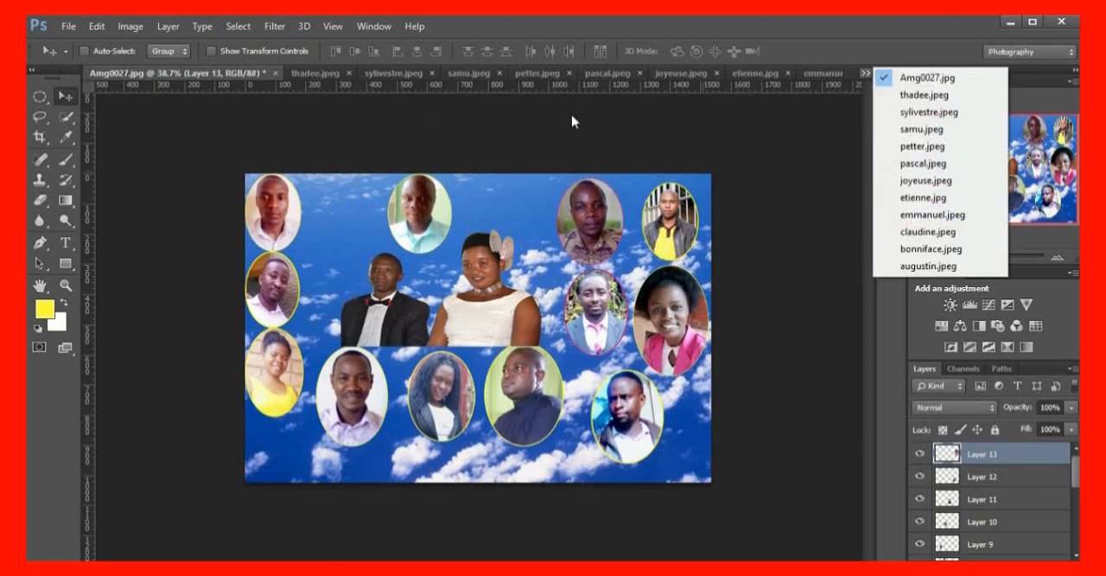
{"action": "left_click", "coordinate": [471, 74]}
{"action": "left_click", "coordinate": [487, 74]}
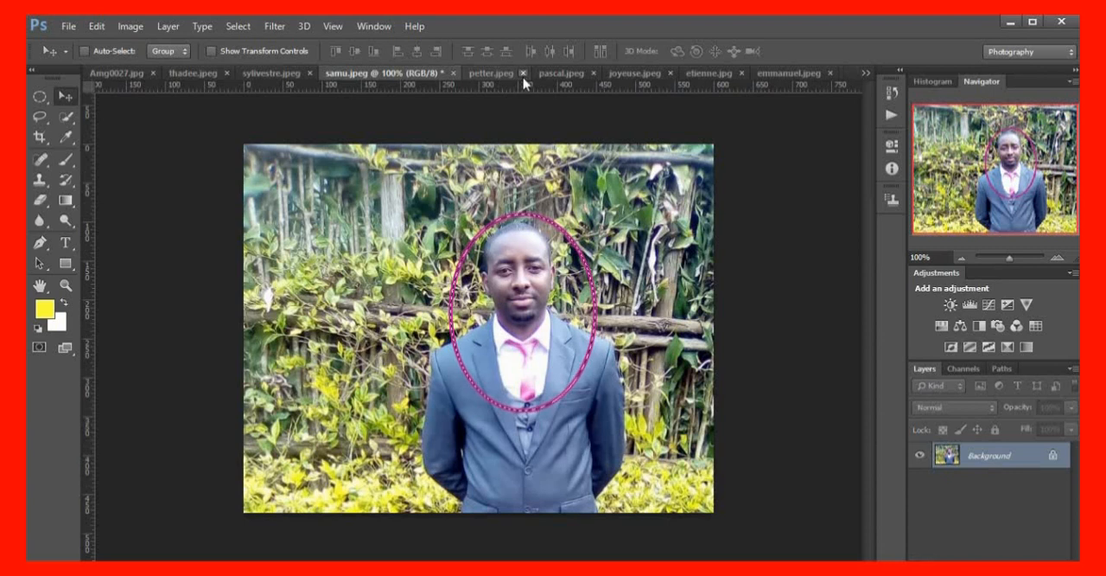
{"action": "left_click", "coordinate": [522, 76]}
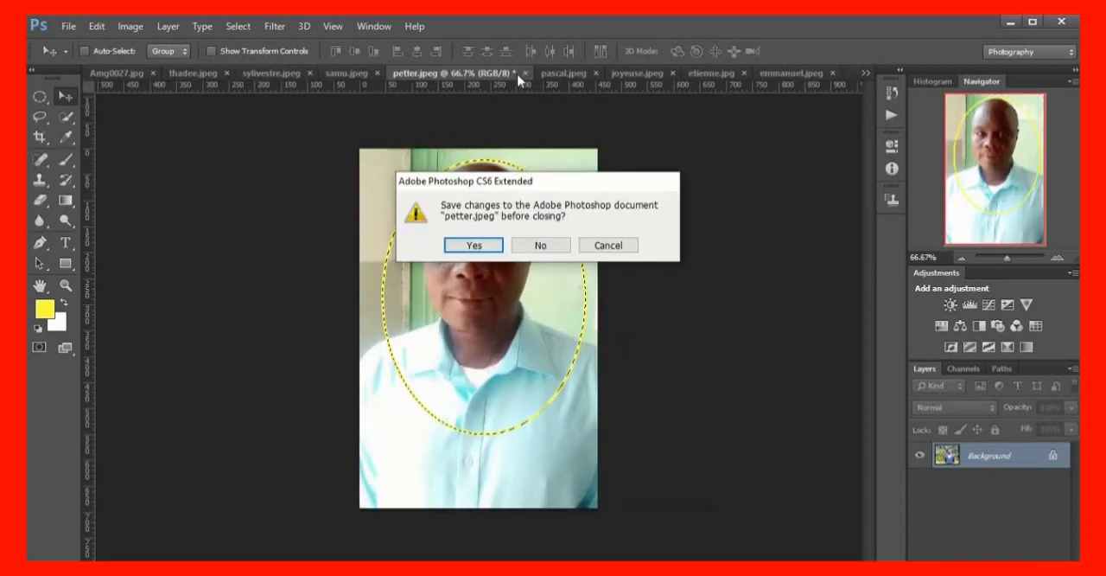
{"action": "left_click", "coordinate": [560, 245]}
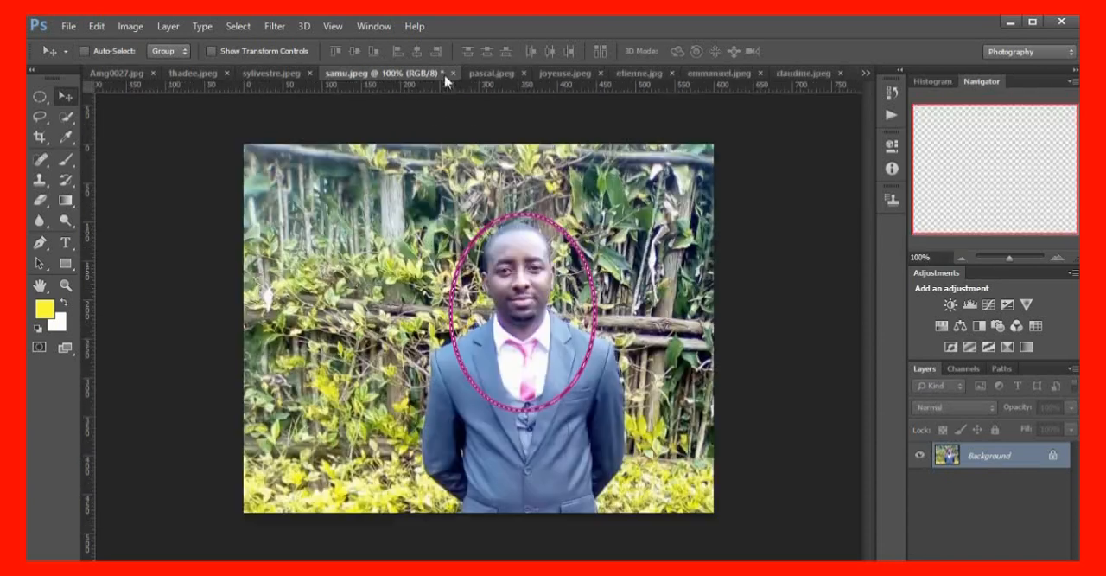
{"action": "left_click", "coordinate": [452, 73]}
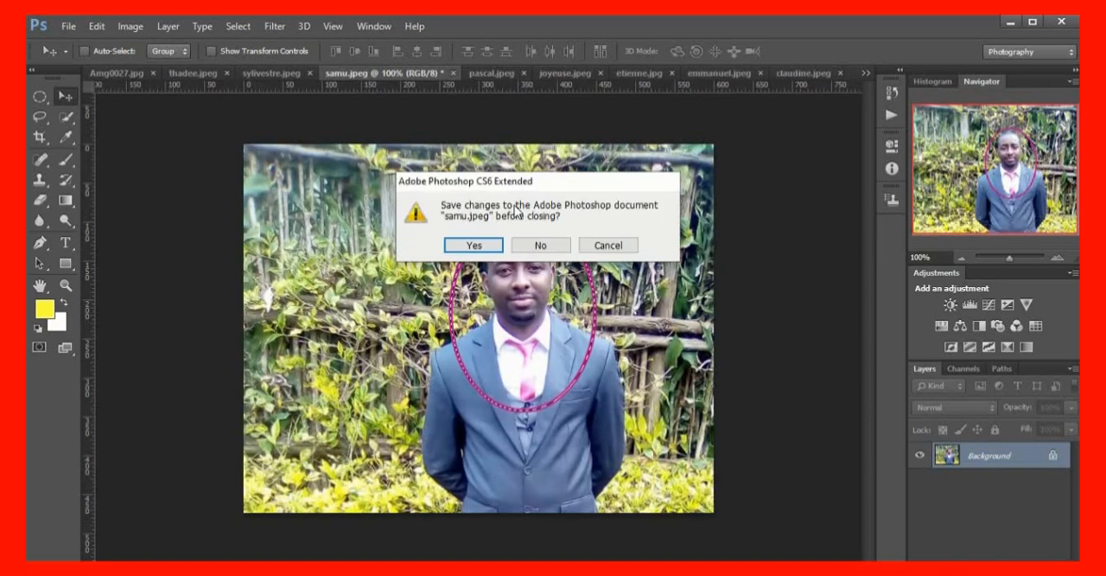
{"action": "left_click", "coordinate": [548, 251]}
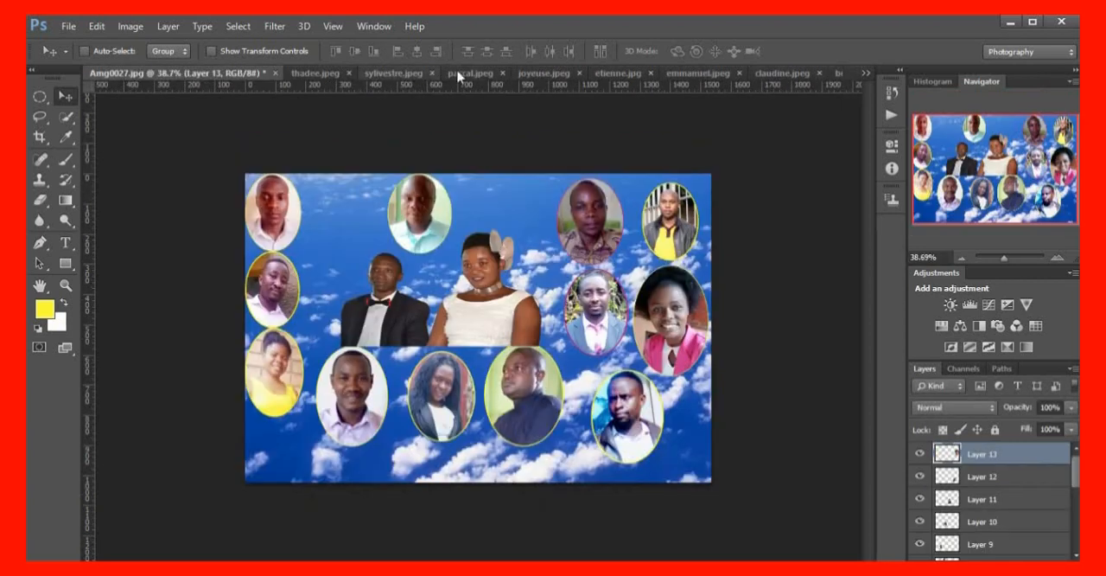
Close joyeuse.jpeg and etienne.jpg without saving their changes
{"action": "left_click", "coordinate": [579, 74]}
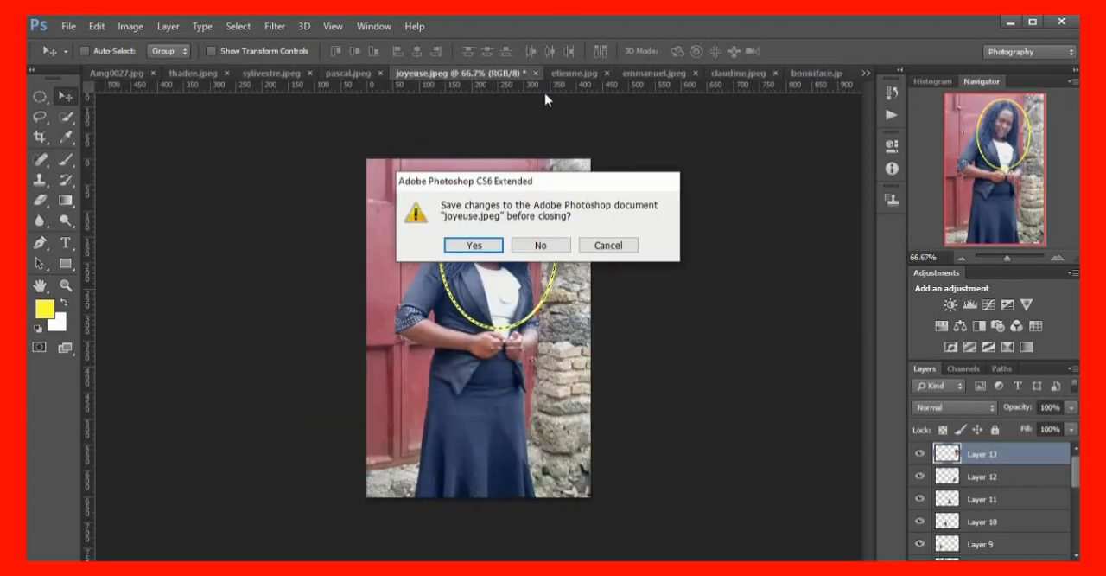
{"action": "left_click", "coordinate": [558, 246]}
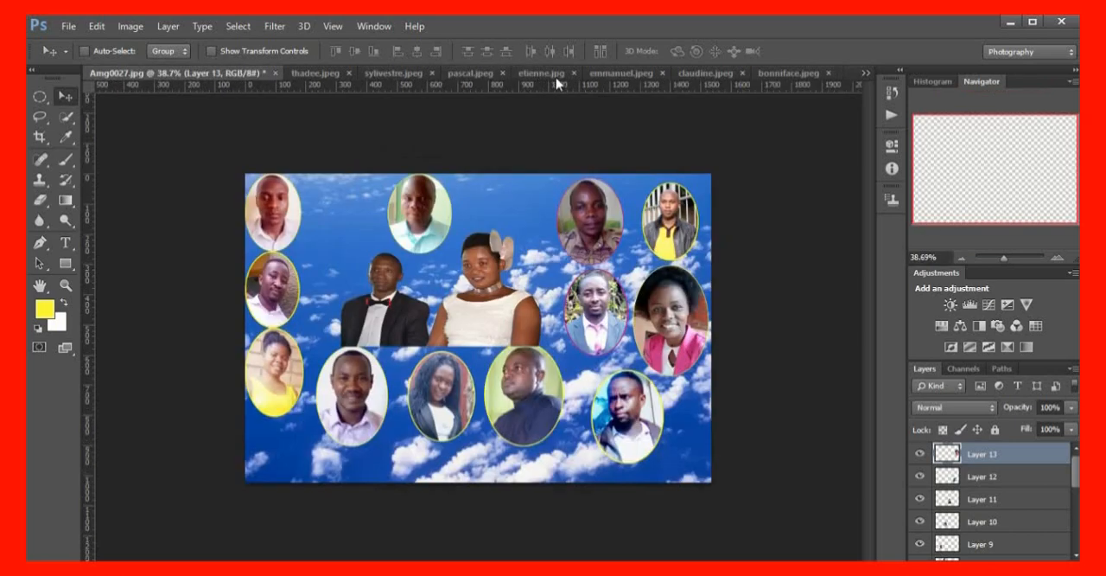
{"action": "left_click", "coordinate": [574, 74]}
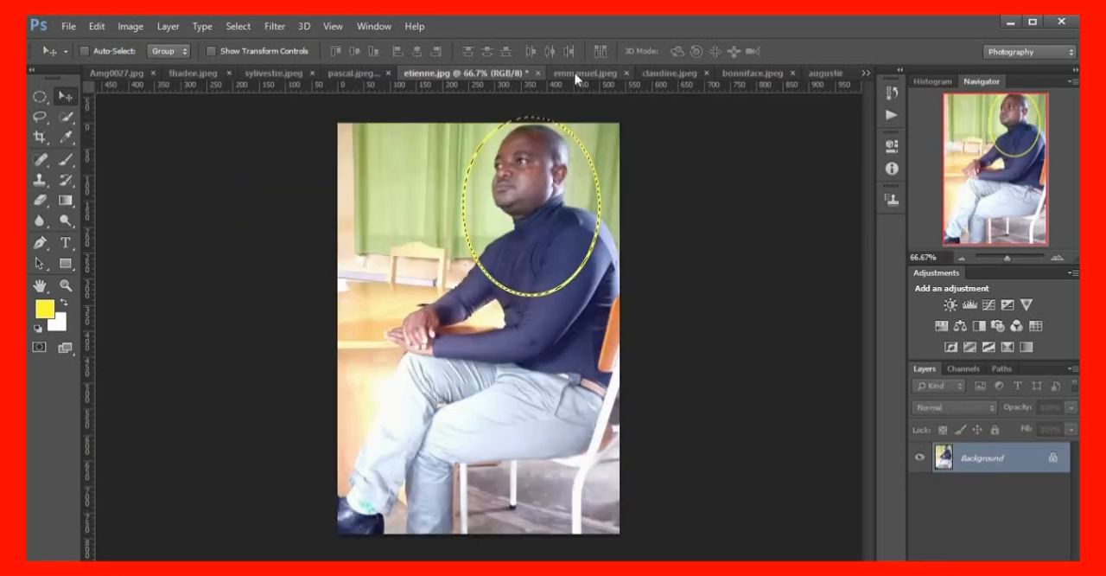
{"action": "left_click", "coordinate": [538, 74]}
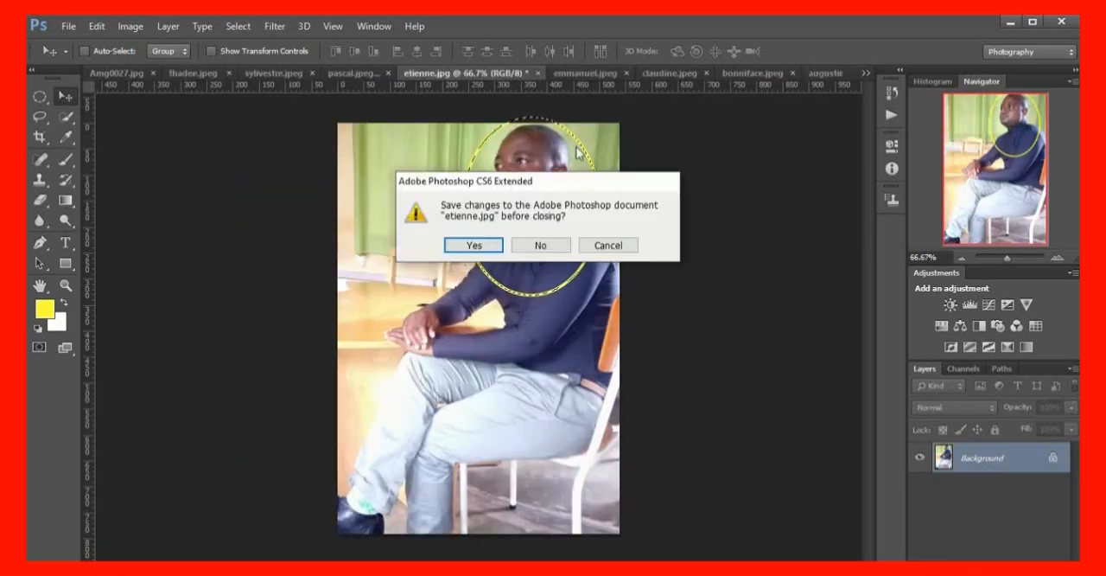
{"action": "left_click", "coordinate": [539, 246]}
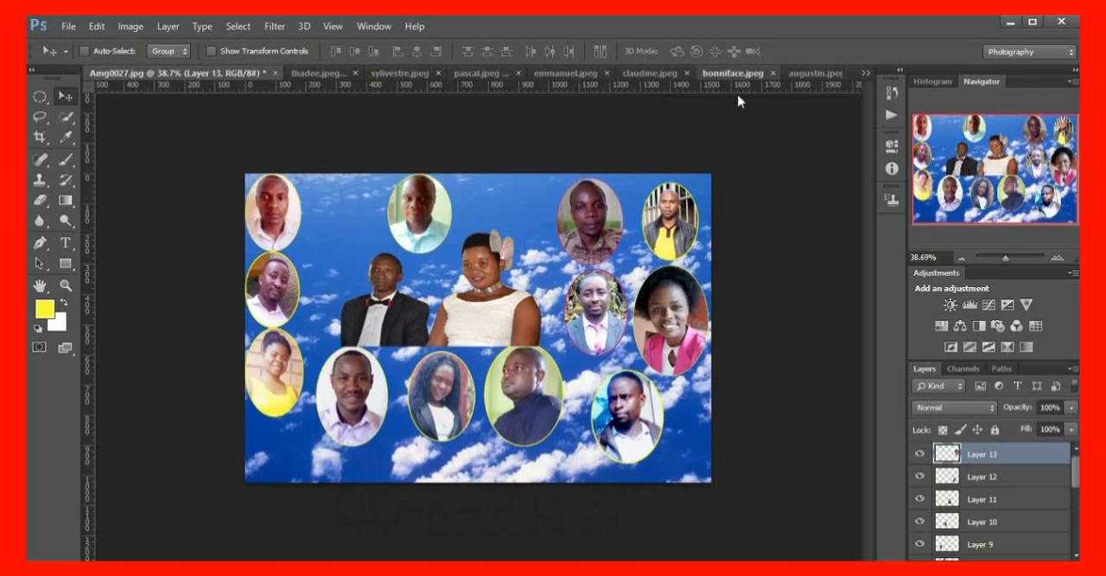
Place the bonniface.jpeg portrait in Amg0027.jpg between the two upper-left portraits, scale it to about 94%, and nudge it up and left
{"action": "left_click", "coordinate": [734, 74]}
{"action": "left_click_drag", "start_coordinate": [434, 252], "coordinate": [347, 225]}
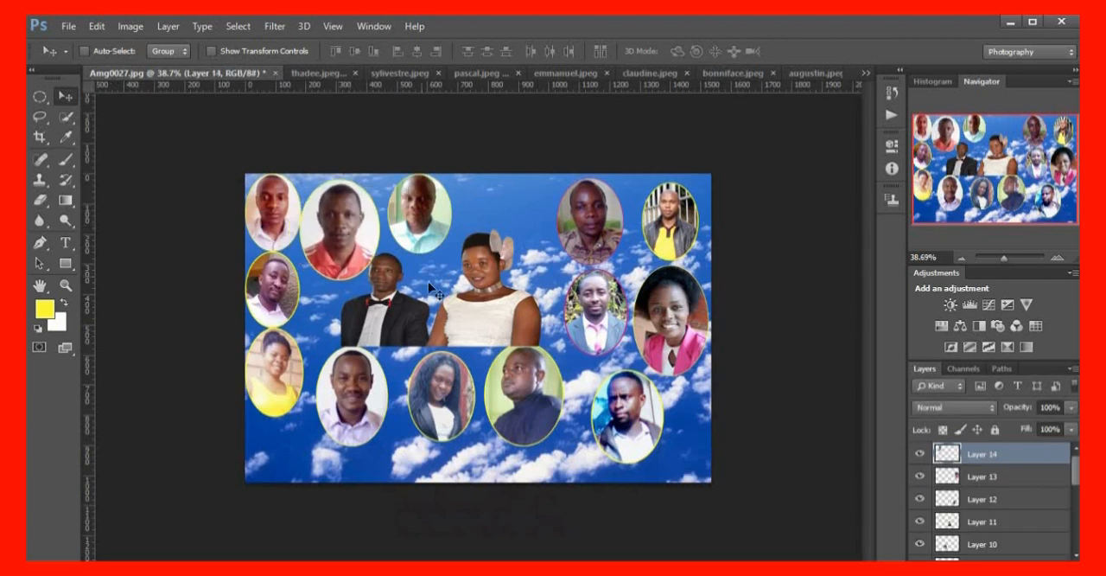
{"action": "key", "text": "ctrl+t"}
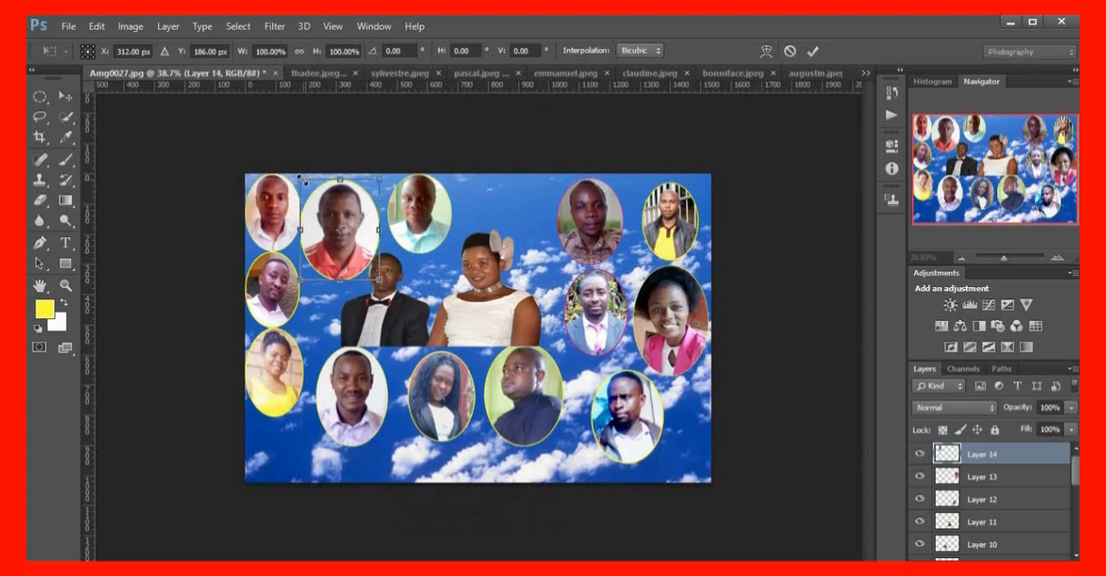
{"action": "left_click_drag", "start_coordinate": [304, 183], "coordinate": [306, 187]}
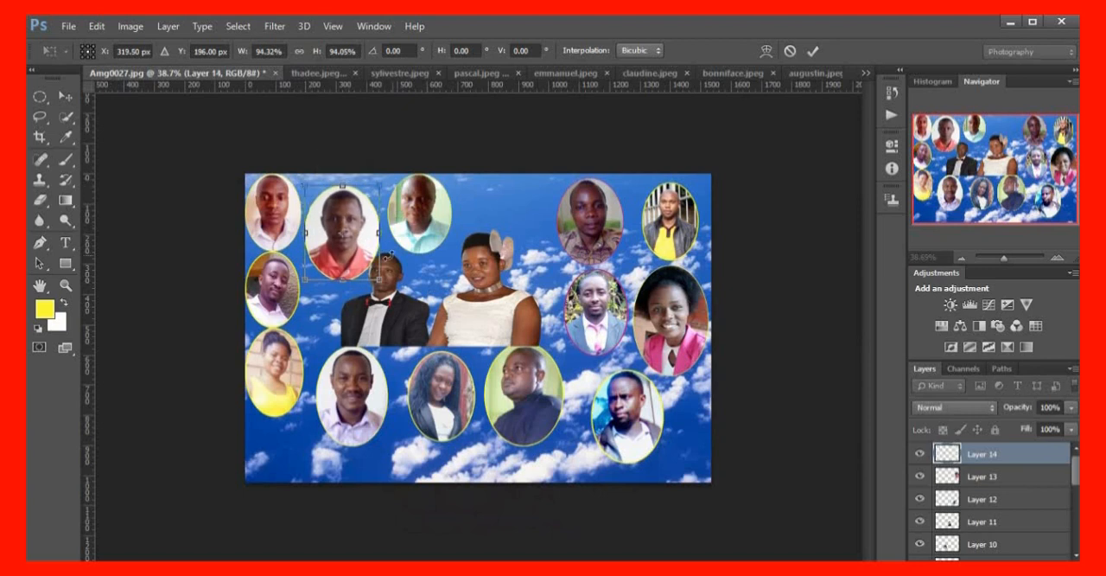
{"action": "left_click_drag", "start_coordinate": [347, 241], "coordinate": [345, 235]}
{"action": "key", "text": "Return"}
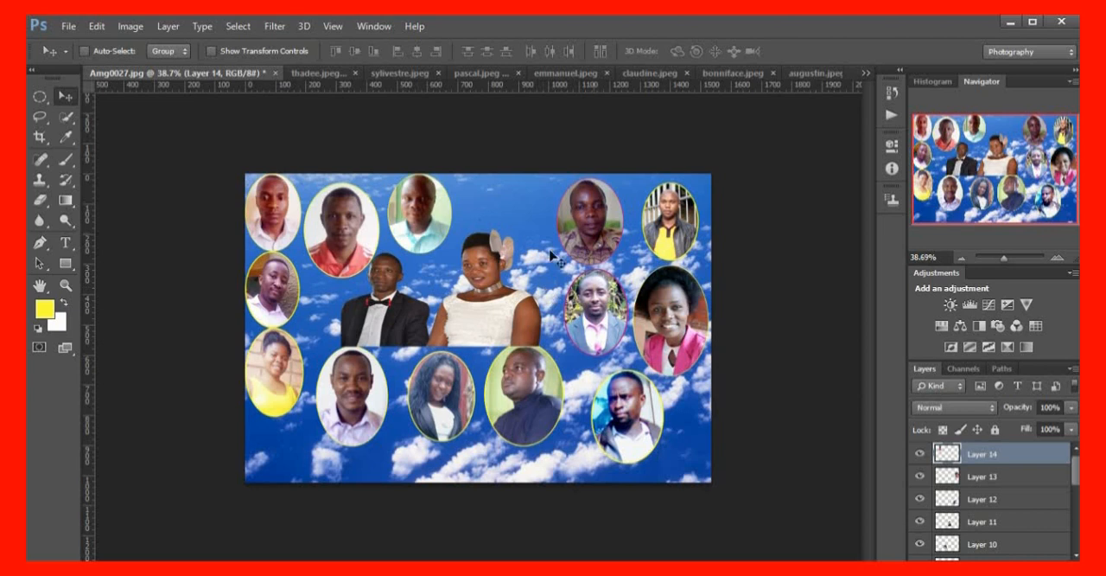
Switch to augustin.jpeg and make an elliptical selection around the man's head and upper chest
{"action": "left_click", "coordinate": [865, 74]}
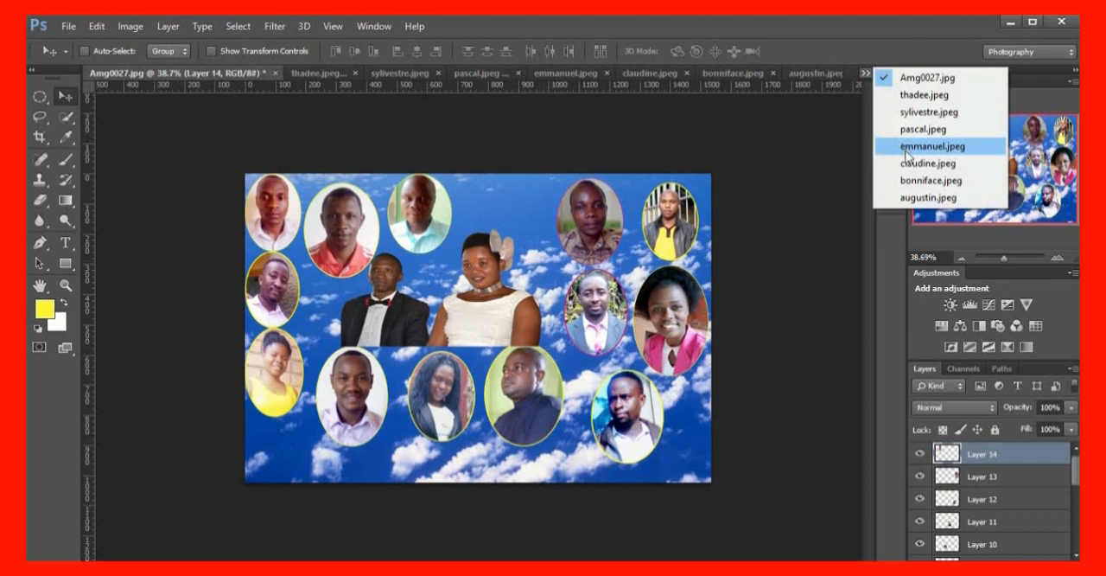
{"action": "left_click", "coordinate": [928, 197]}
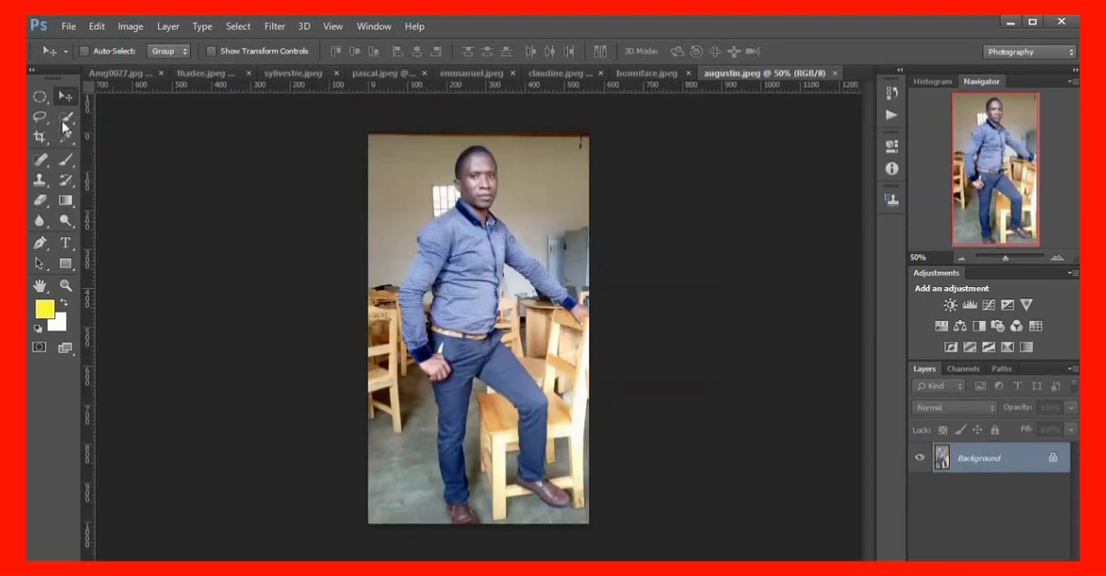
{"action": "left_click", "coordinate": [40, 97]}
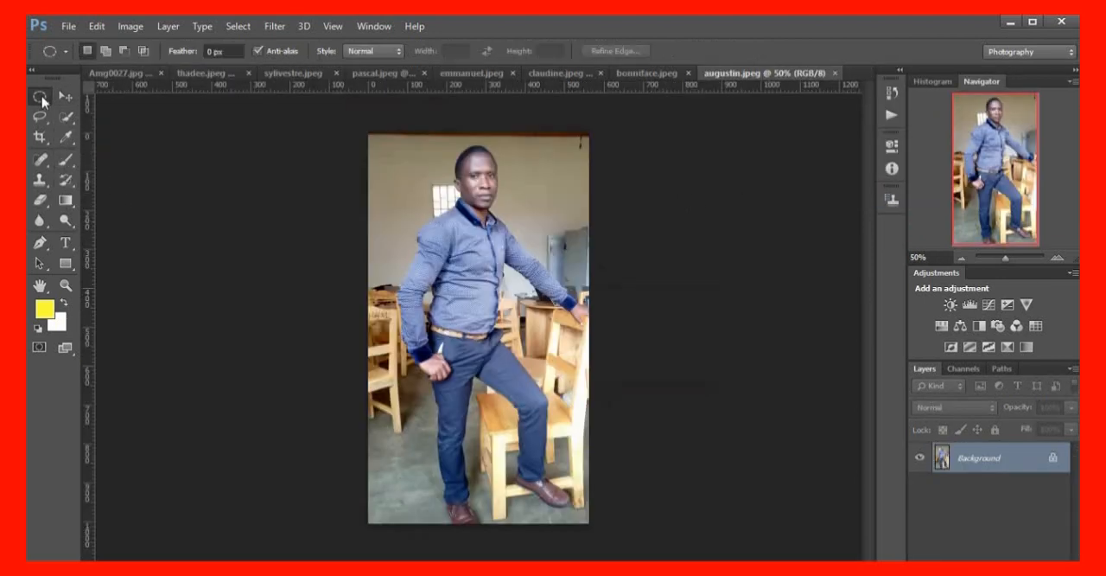
{"action": "left_click_drag", "start_coordinate": [447, 150], "coordinate": [522, 243]}
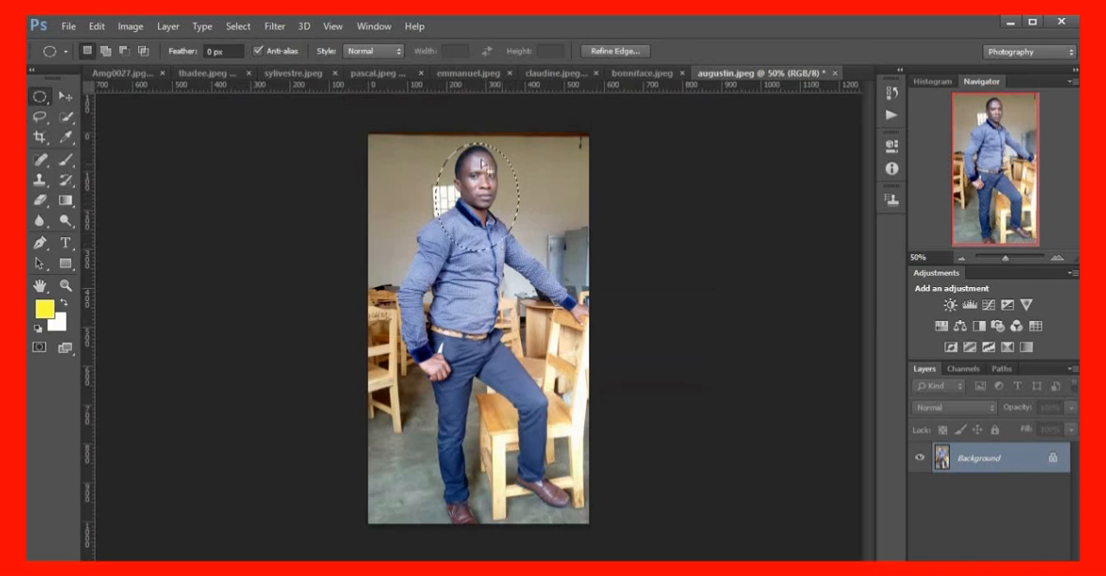
Outline the elliptical selection in augustin.jpeg with a centred 5 px yellow stroke at 100% opacity
{"action": "left_click", "coordinate": [98, 27]}
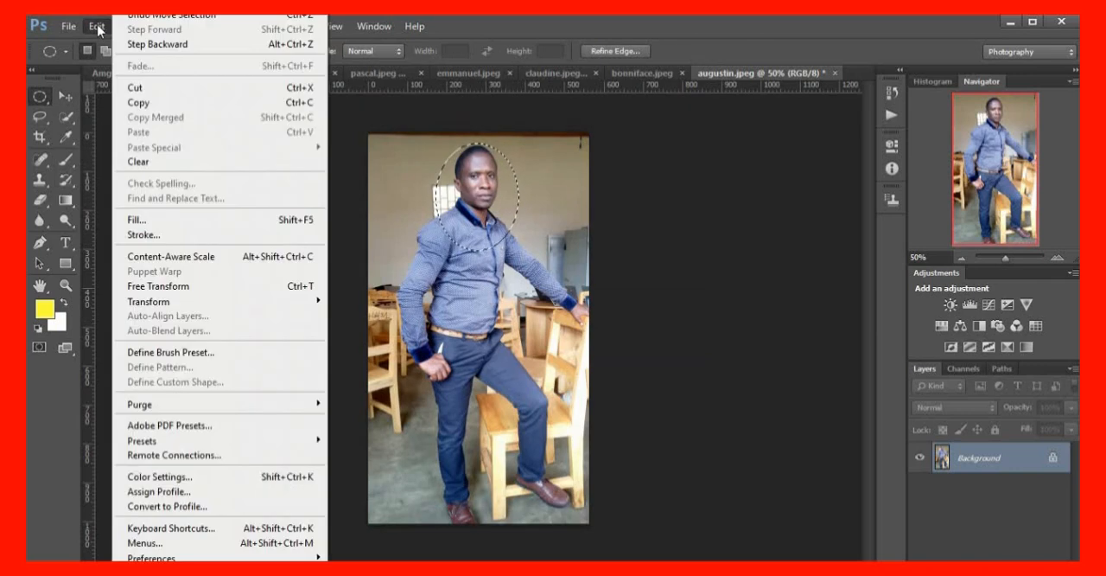
{"action": "left_click", "coordinate": [153, 242]}
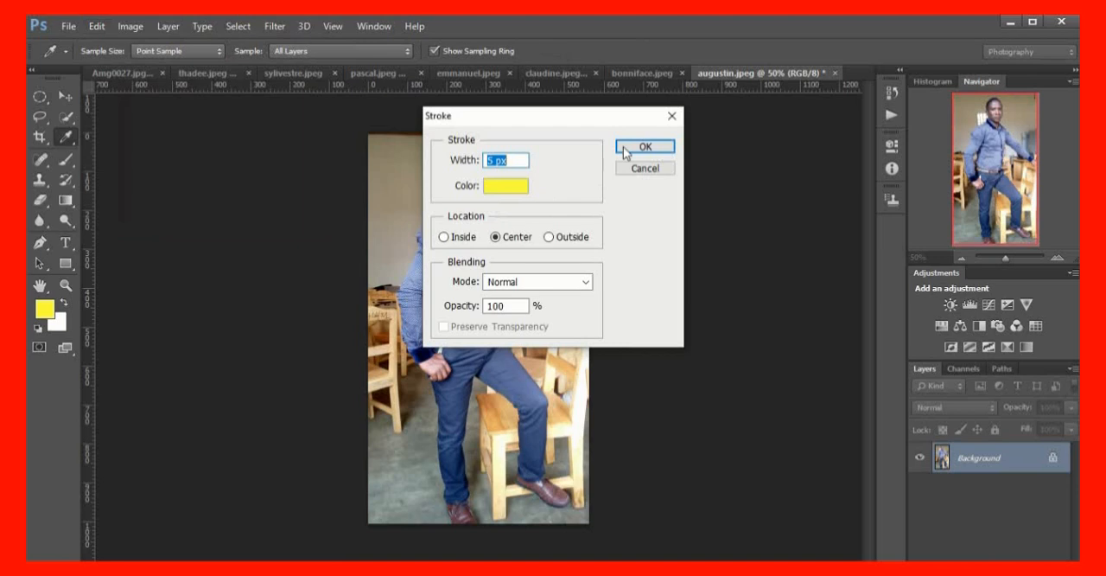
{"action": "left_click", "coordinate": [646, 147]}
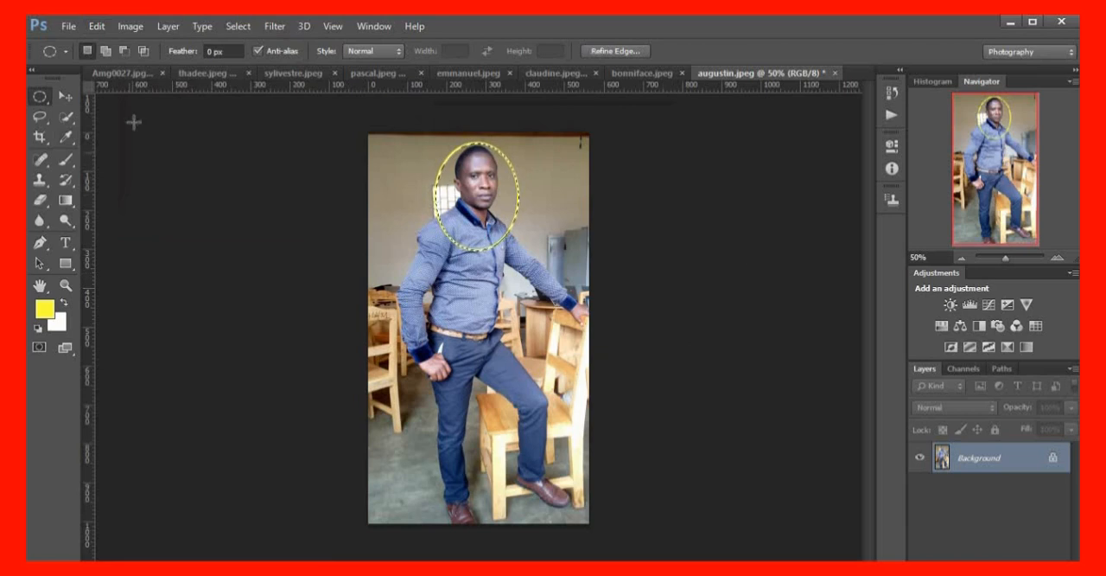
Copy the outlined portrait from augustin.jpeg into Amg0027.jpg, placing it along the upper edge just above the bride
{"action": "left_click", "coordinate": [68, 98]}
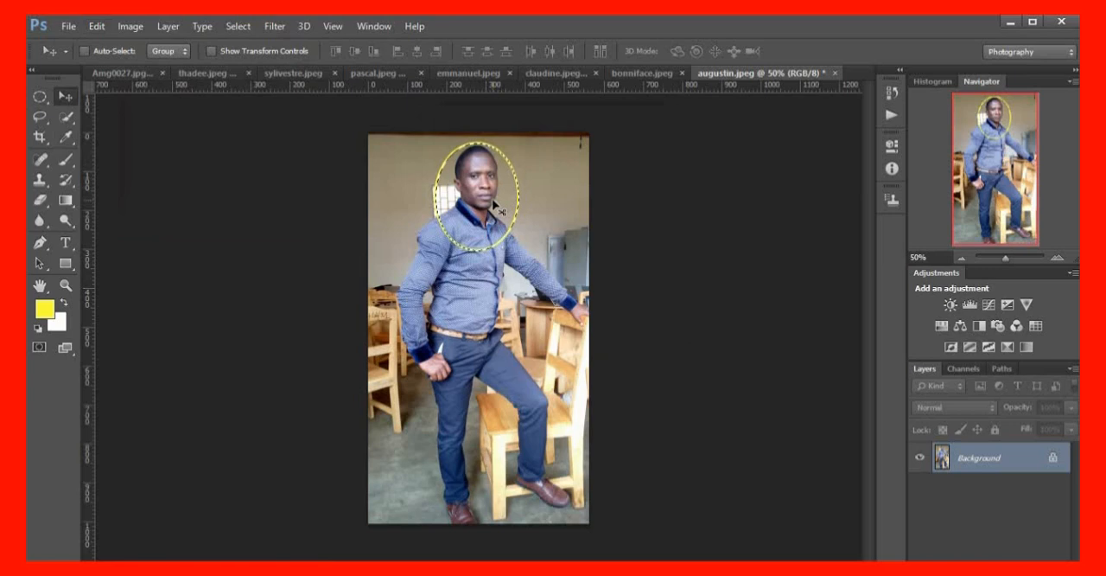
{"action": "left_click_drag", "start_coordinate": [497, 206], "coordinate": [164, 99]}
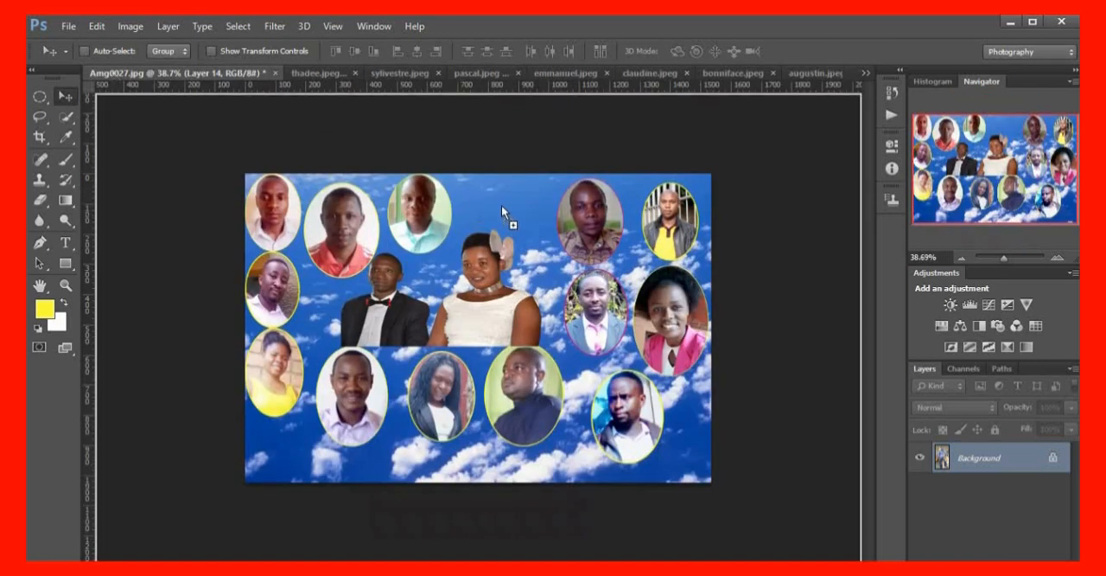
{"action": "left_click_drag", "start_coordinate": [511, 207], "coordinate": [531, 220]}
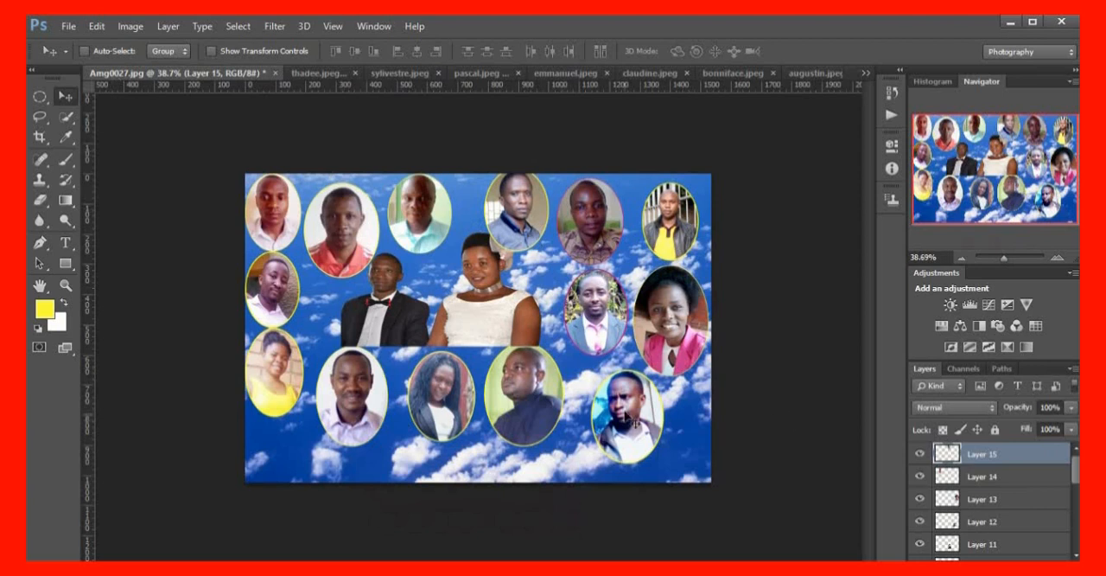
Select Layer 12 and move its portrait up about 45 px, level with the lower row of portraits
{"action": "scroll", "coordinate": [1049, 481], "scroll_direction": "down", "scroll_amount": 3}
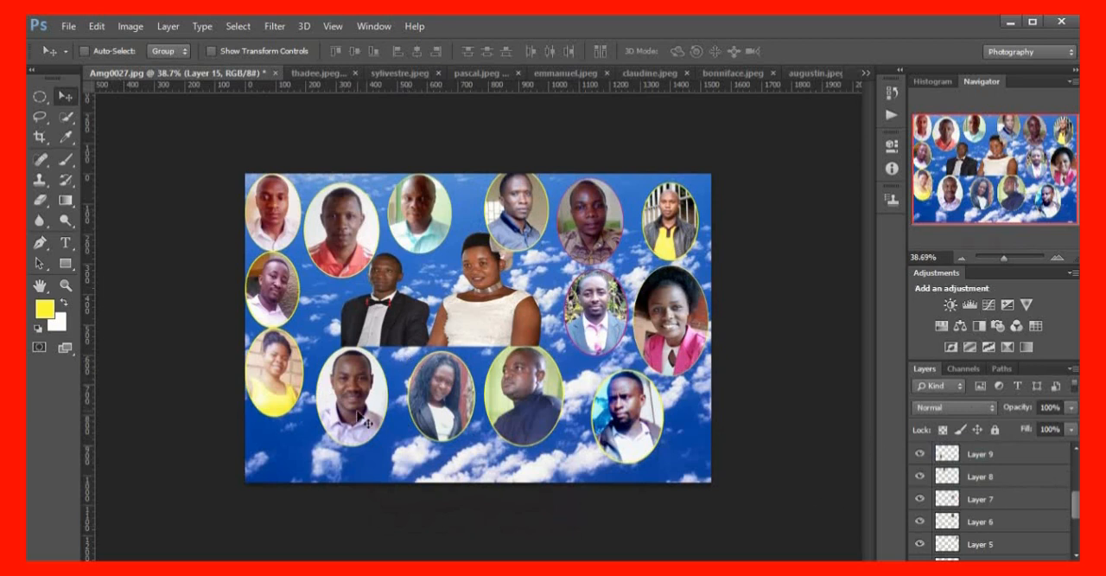
{"action": "left_click_drag", "start_coordinate": [1076, 505], "coordinate": [1077, 456]}
{"action": "scroll", "coordinate": [988, 521], "scroll_direction": "down", "scroll_amount": 1}
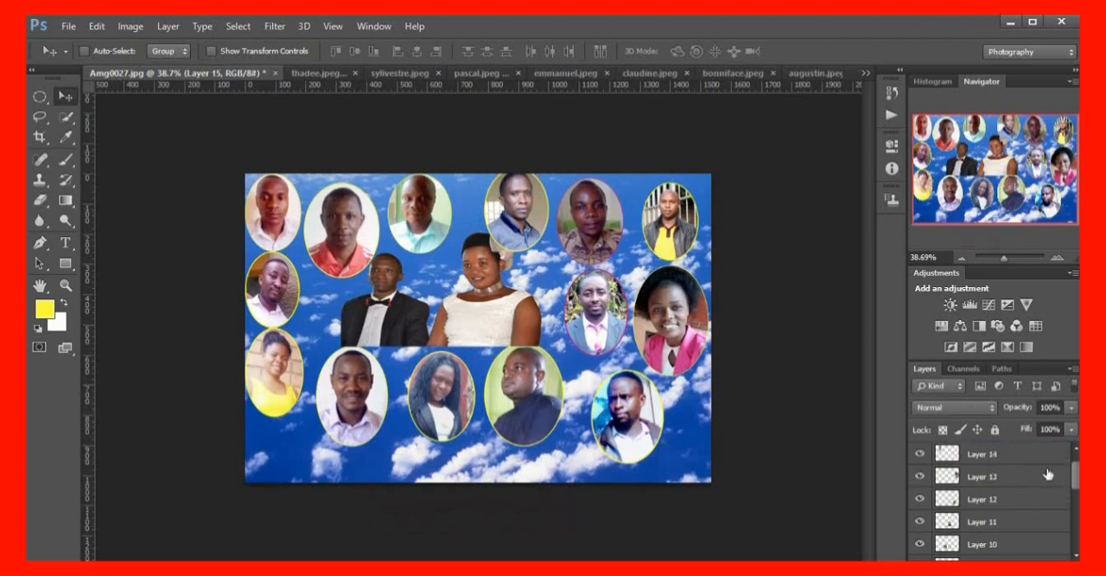
{"action": "scroll", "coordinate": [988, 495], "scroll_direction": "up", "scroll_amount": 1}
{"action": "scroll", "coordinate": [988, 496], "scroll_direction": "down", "scroll_amount": 1}
{"action": "left_click", "coordinate": [979, 501]}
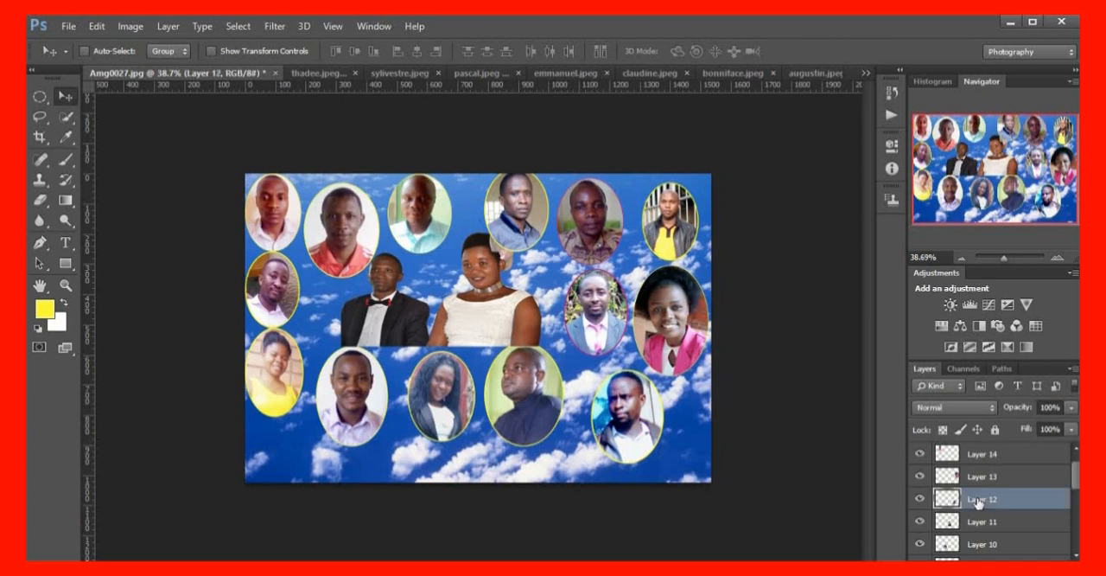
{"action": "left_click_drag", "start_coordinate": [512, 419], "coordinate": [513, 402]}
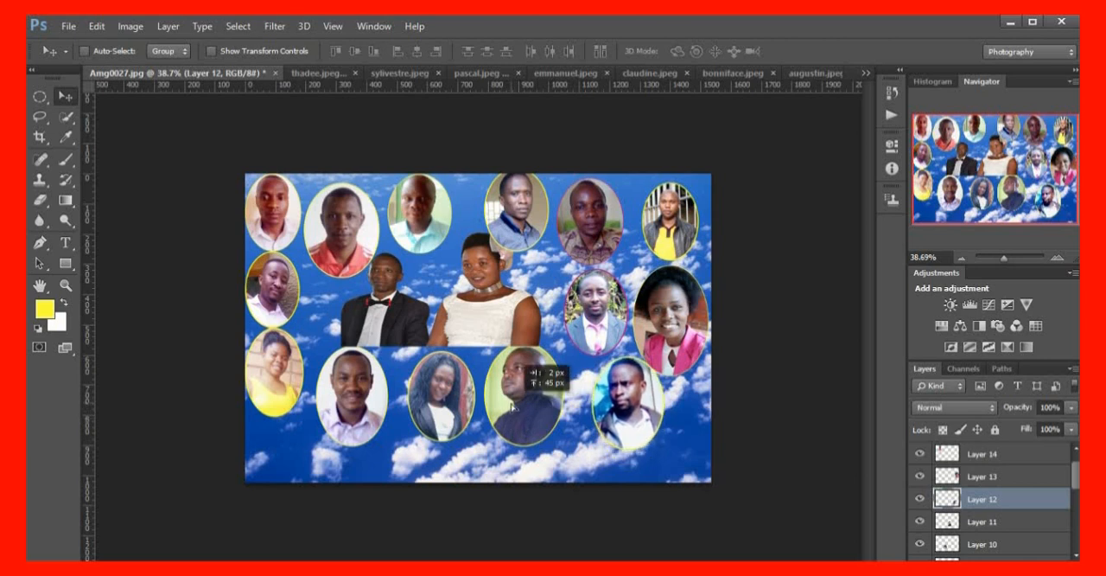
Move the Layer 11 and Layer 10 portraits in the lower row slightly down and to the right
{"action": "left_click", "coordinate": [992, 521]}
{"action": "left_click_drag", "start_coordinate": [525, 400], "coordinate": [542, 418]}
{"action": "scroll", "coordinate": [991, 532], "scroll_direction": "down", "scroll_amount": 2}
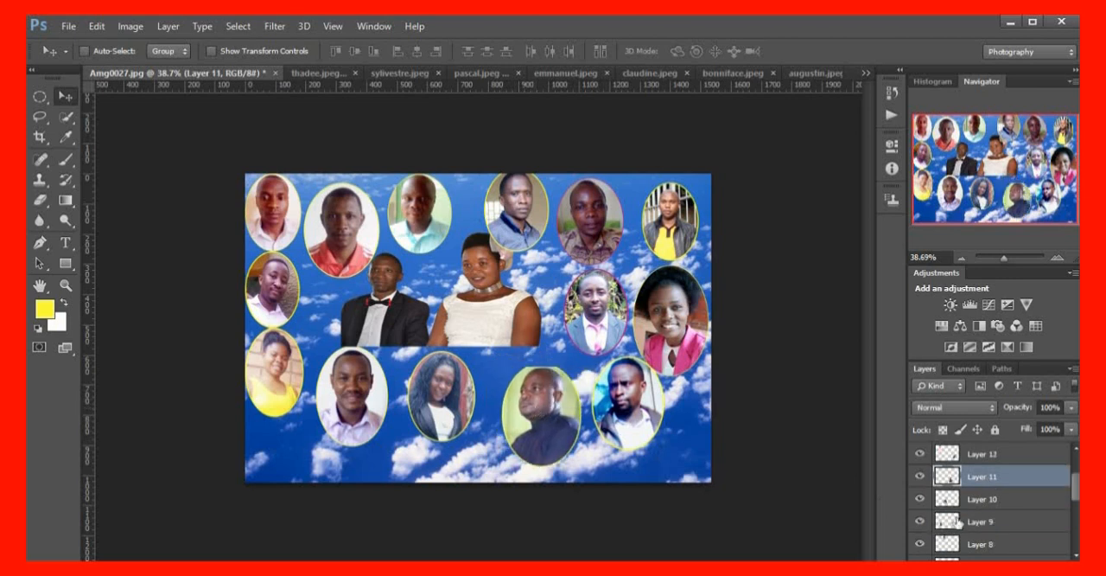
{"action": "left_click", "coordinate": [987, 501]}
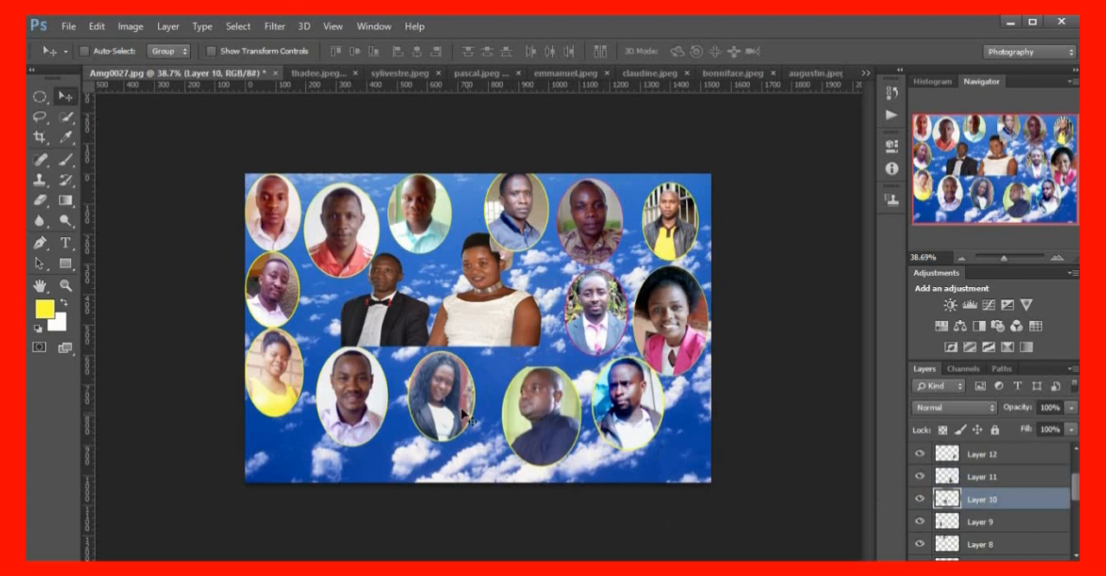
{"action": "left_click_drag", "start_coordinate": [451, 411], "coordinate": [463, 426]}
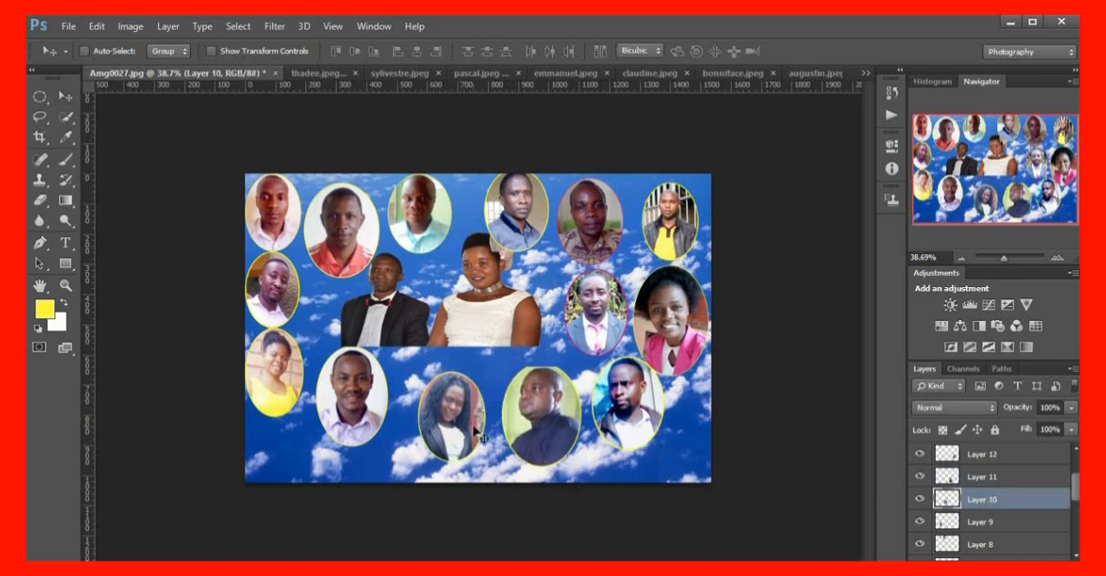
Enlarge the Layer 10 portrait to about 112% and shift it slightly down, beside the man in the dark shirt
{"action": "key", "text": "ctrl+t"}
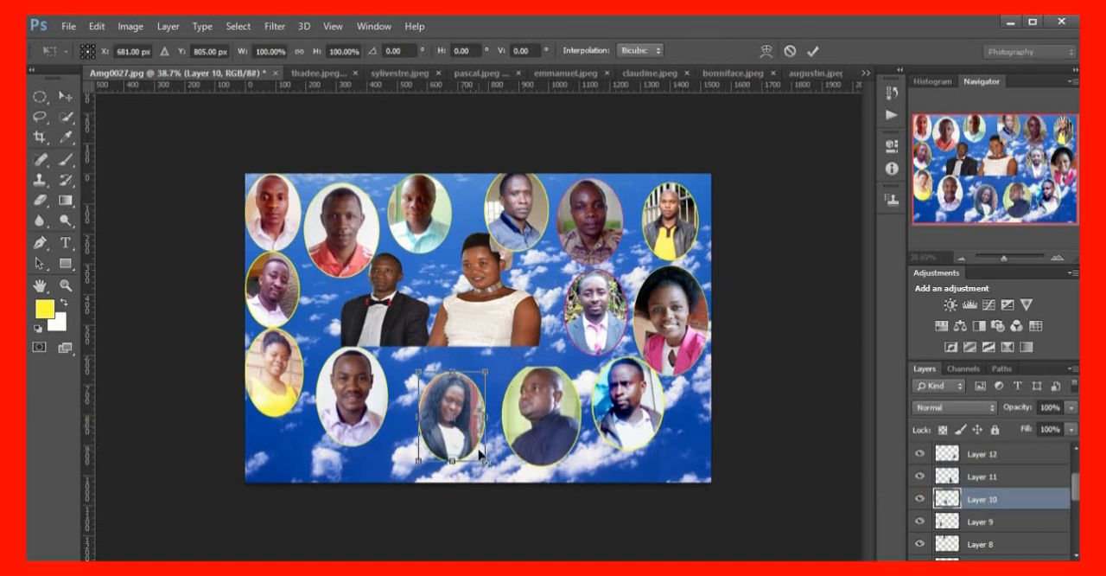
{"action": "left_click_drag", "start_coordinate": [488, 461], "coordinate": [490, 465]}
{"action": "left_click_drag", "start_coordinate": [456, 404], "coordinate": [459, 413]}
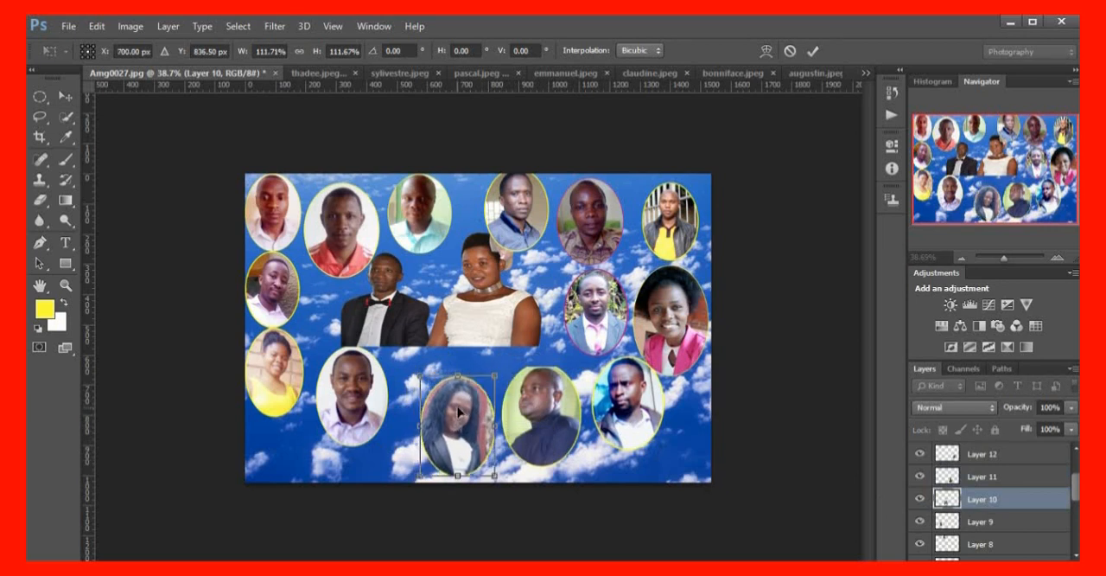
{"action": "key", "text": "Return"}
Move the Layer 9 portrait down and right until it sits beside the Layer 10 portrait, and enlarge it slightly
{"action": "scroll", "coordinate": [974, 500], "scroll_direction": "down", "scroll_amount": 2}
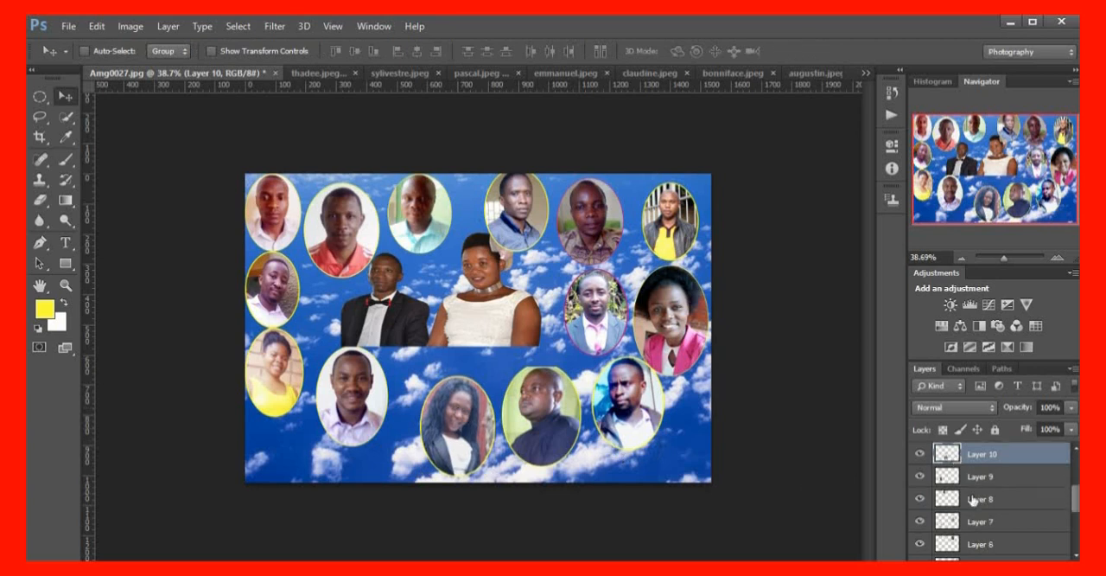
{"action": "left_click", "coordinate": [980, 478]}
{"action": "left_click_drag", "start_coordinate": [356, 399], "coordinate": [357, 421]}
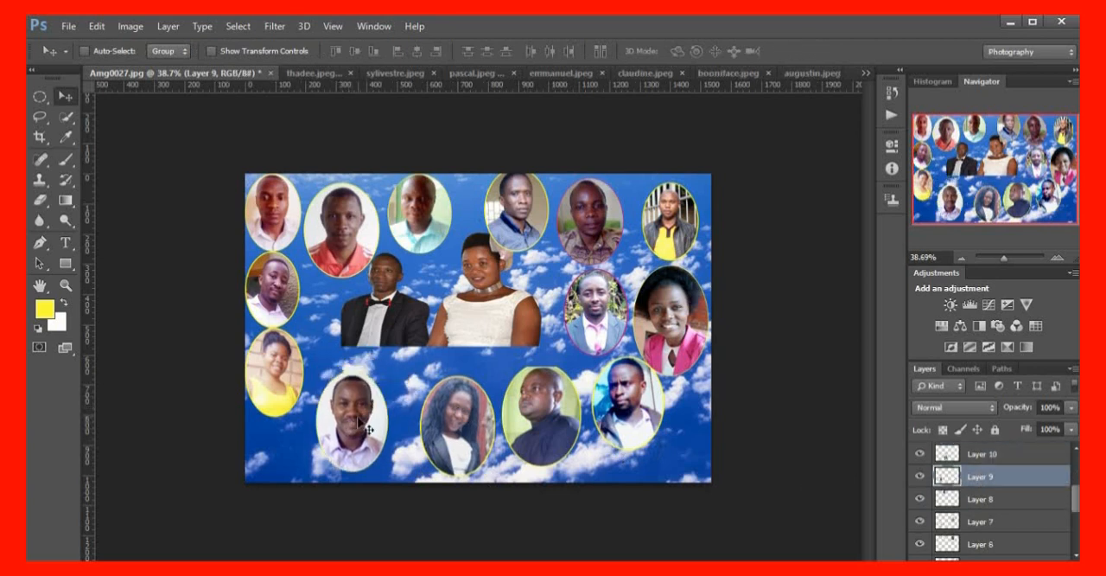
{"action": "key", "text": "ctrl+t"}
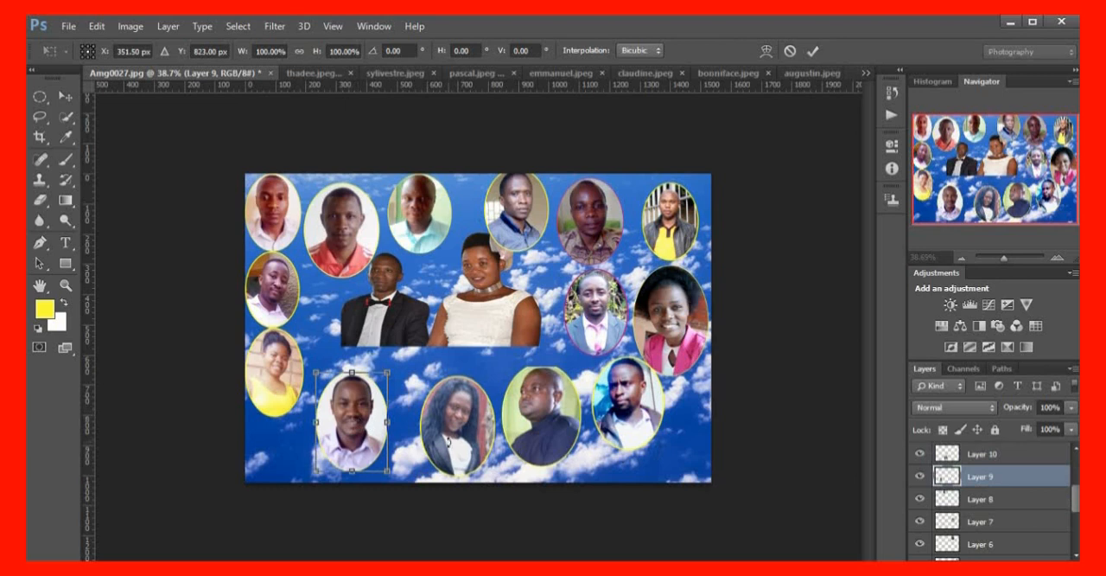
{"action": "mouse_move", "coordinate": [388, 422]}
{"action": "left_mouse_down"}
{"action": "mouse_move", "coordinate": [400, 424]}
{"action": "mouse_move", "coordinate": [379, 426]}
{"action": "left_mouse_up"}
{"action": "key", "text": "Return"}
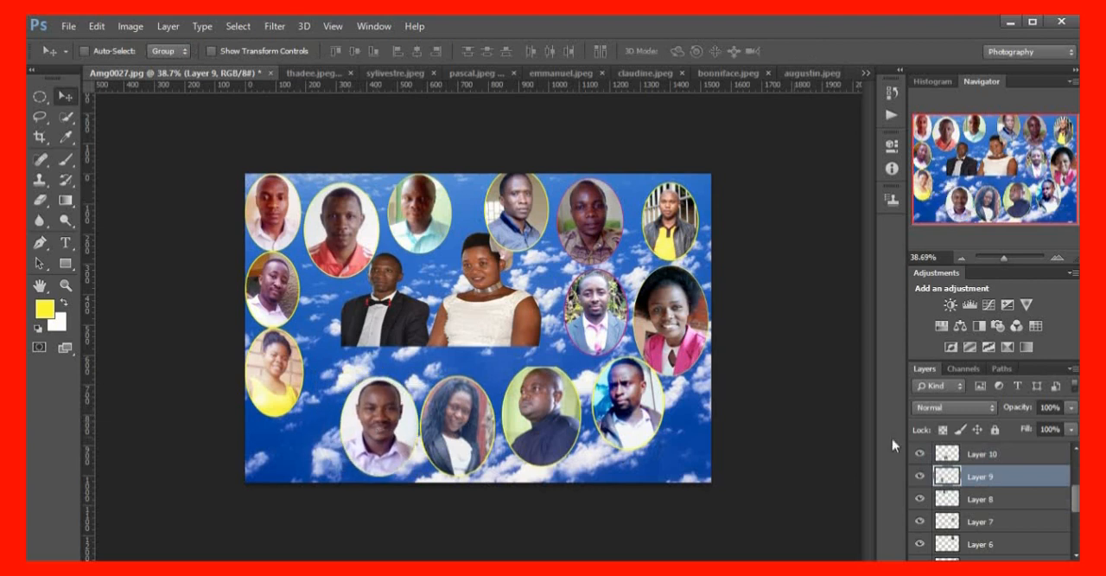
{"action": "left_click", "coordinate": [964, 506]}
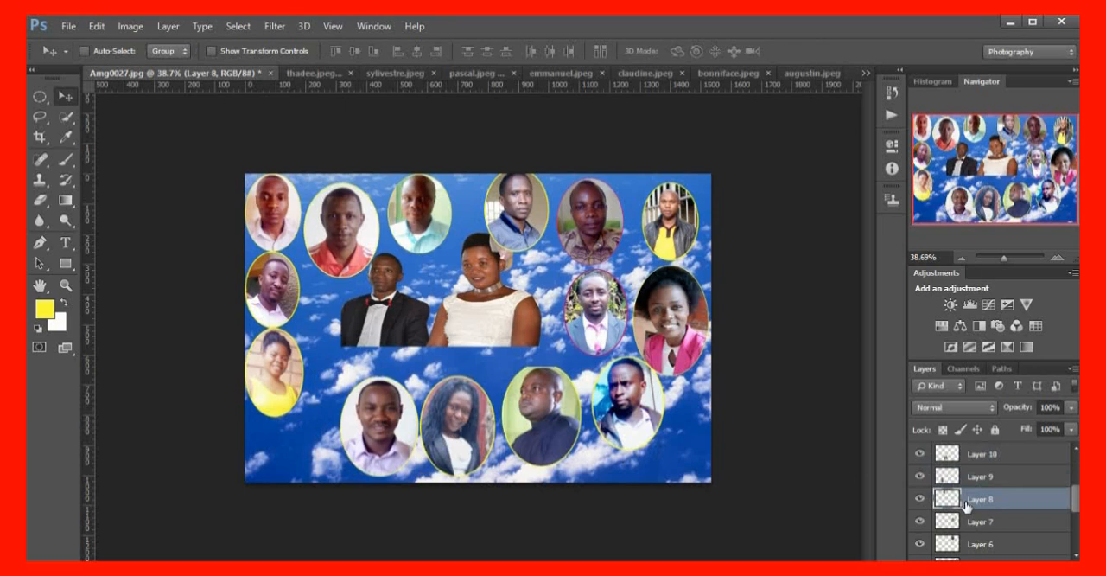
{"action": "key", "text": "ctrl+t"}
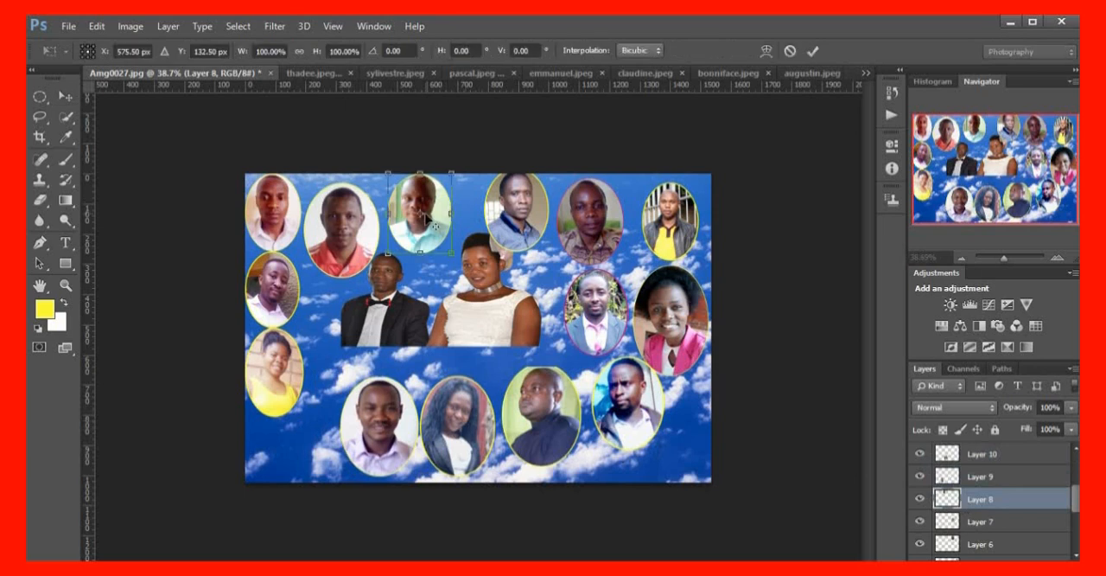
{"action": "key", "text": "Return"}
{"action": "key", "text": "v"}
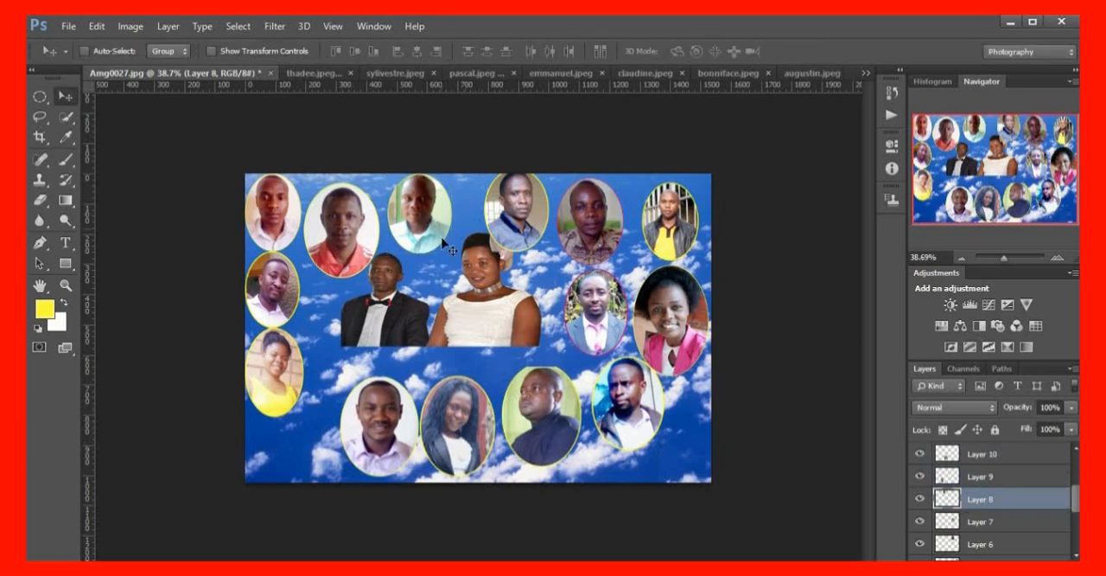
{"action": "left_click_drag", "start_coordinate": [412, 226], "coordinate": [412, 226]}
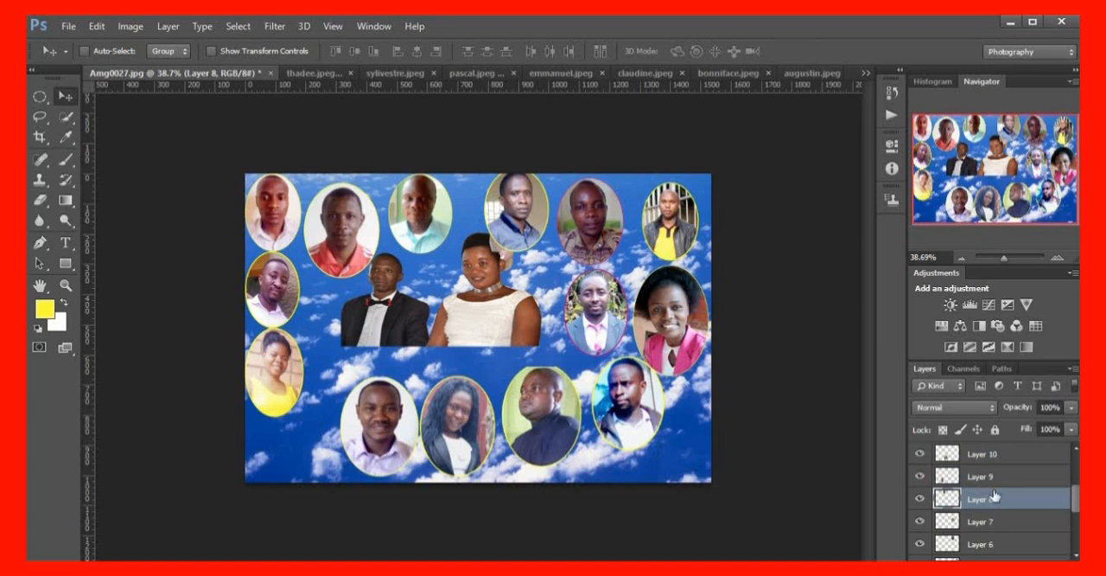
Enlarge the Layer 4 portrait of the woman in yellow to about 117% and place it at the left end of the lower row
{"action": "scroll", "coordinate": [994, 500], "scroll_direction": "down", "scroll_amount": 3}
{"action": "scroll", "coordinate": [995, 514], "scroll_direction": "down", "scroll_amount": 1}
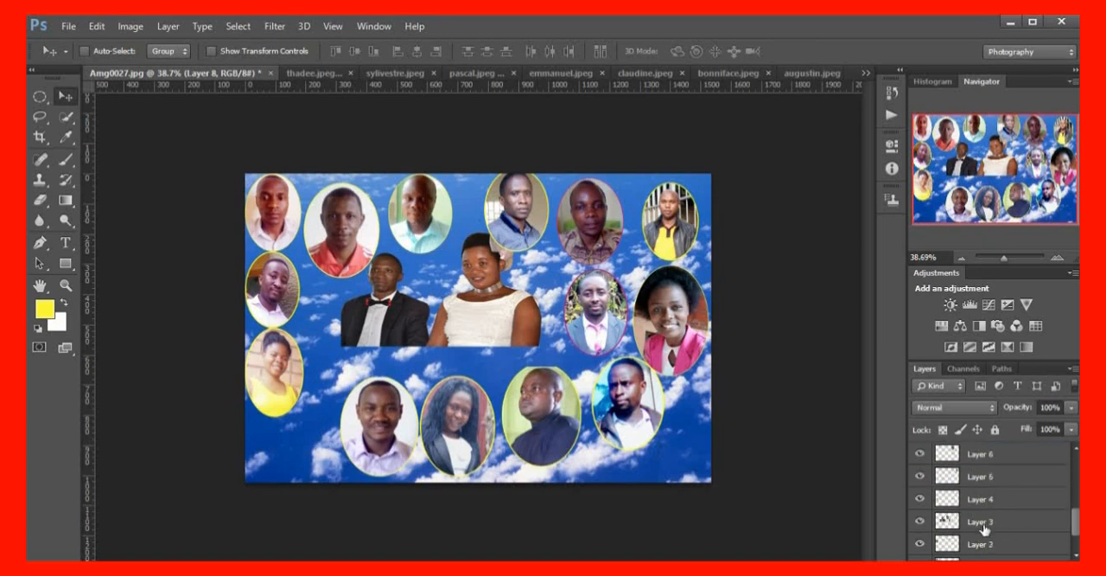
{"action": "left_click", "coordinate": [983, 503]}
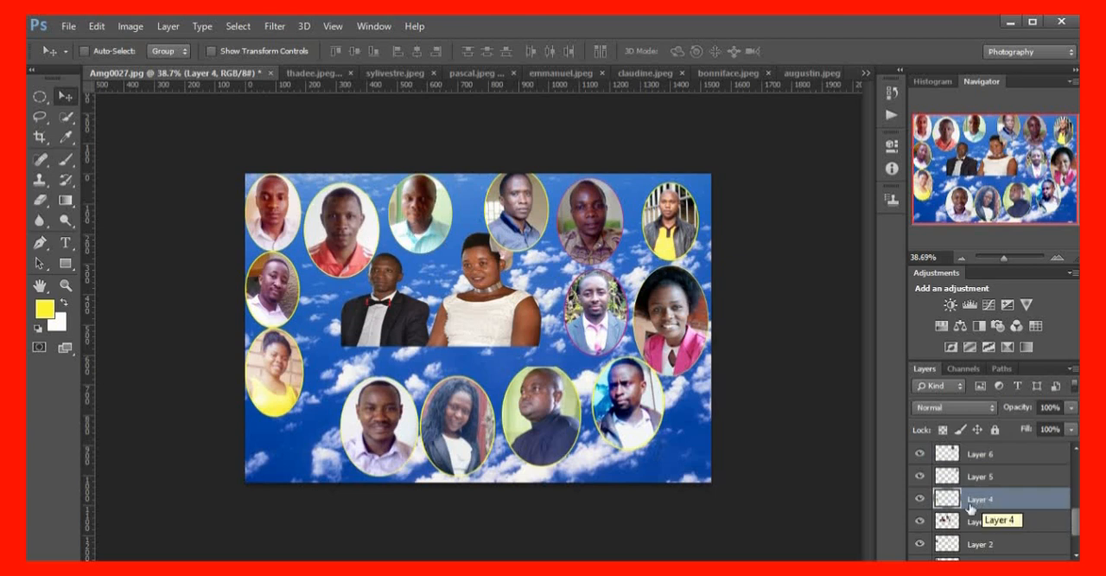
{"action": "left_click_drag", "start_coordinate": [267, 380], "coordinate": [283, 395]}
{"action": "key", "text": "ctrl+t"}
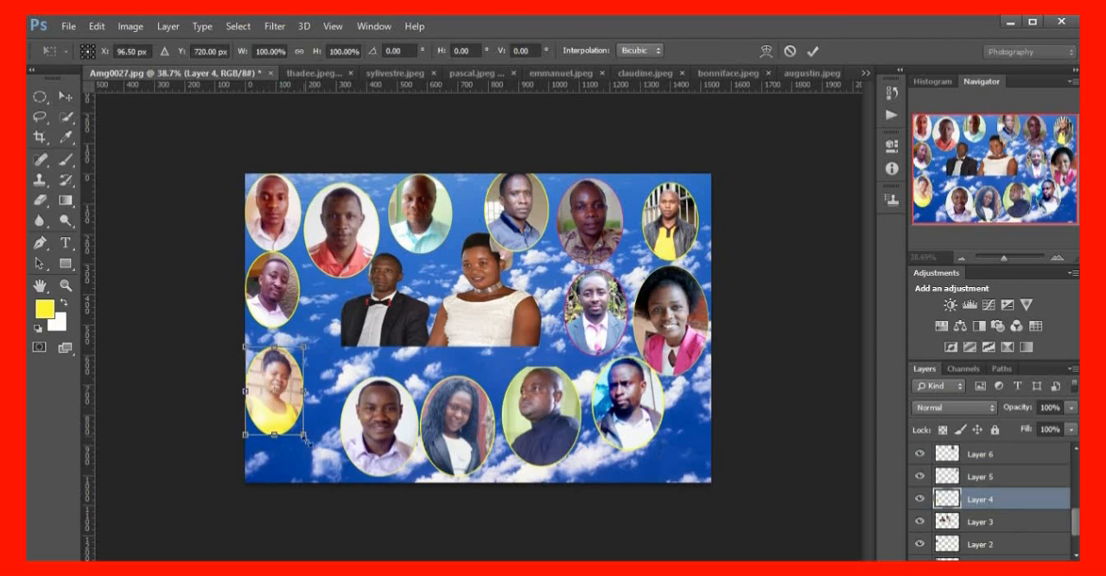
{"action": "left_click_drag", "start_coordinate": [304, 436], "coordinate": [314, 449]}
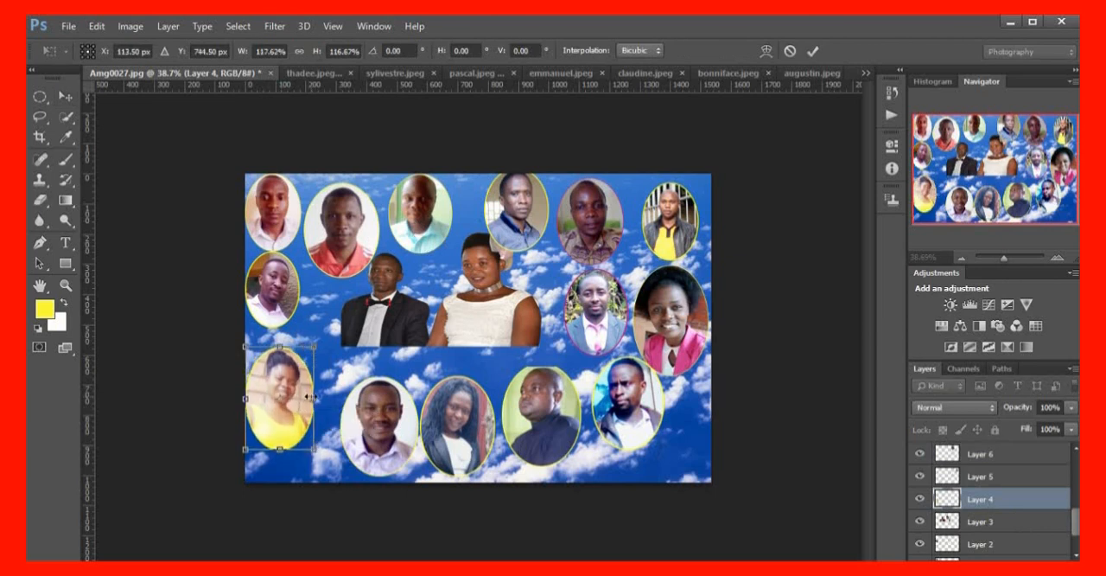
{"action": "left_click_drag", "start_coordinate": [314, 396], "coordinate": [300, 397]}
{"action": "key", "text": "Return"}
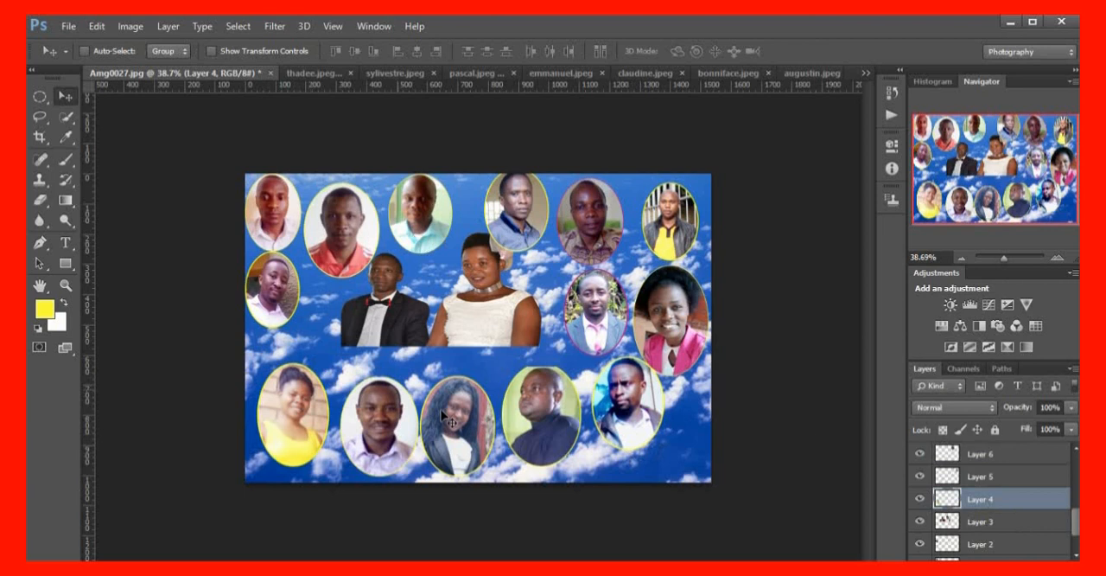
Enlarge the Layer 2 portrait at the left edge to about 145% and move it down and right, fully inside the canvas
{"action": "scroll", "coordinate": [1010, 524], "scroll_direction": "down", "scroll_amount": 2}
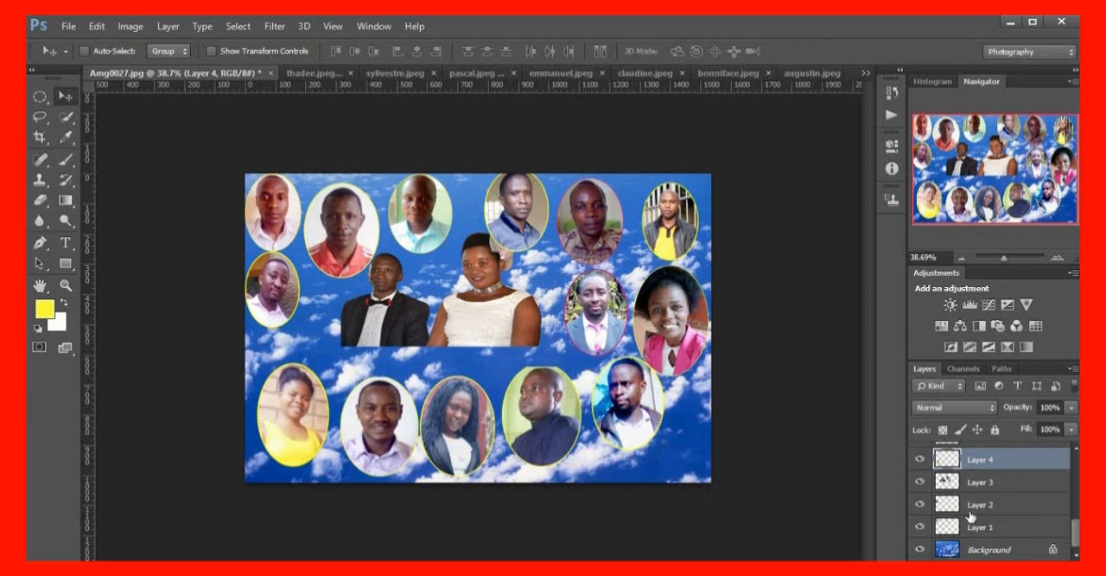
{"action": "left_click", "coordinate": [990, 512]}
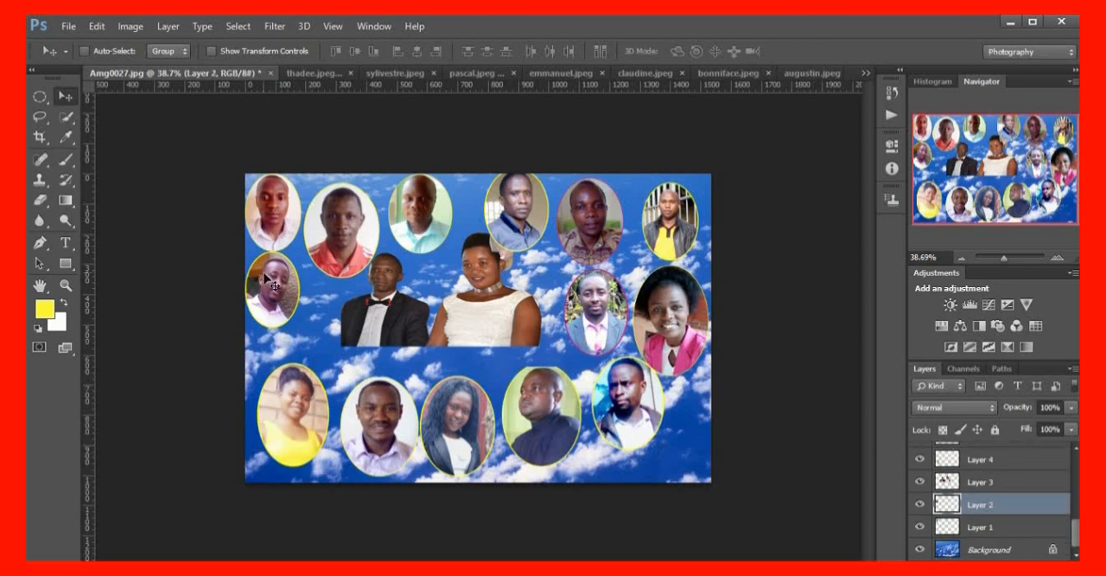
{"action": "left_click_drag", "start_coordinate": [265, 276], "coordinate": [268, 293]}
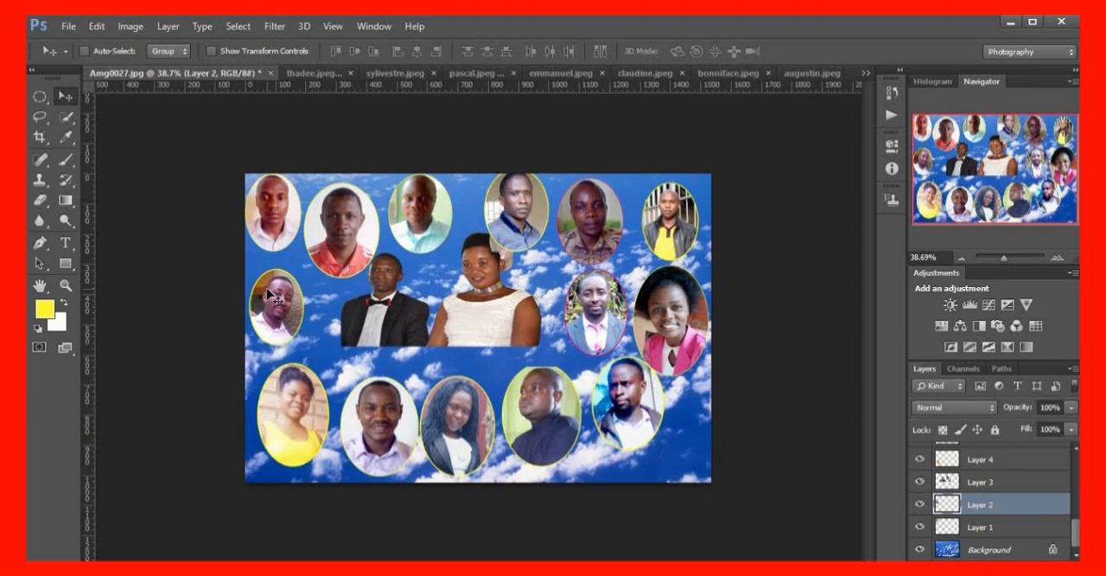
{"action": "key", "text": "ctrl+t"}
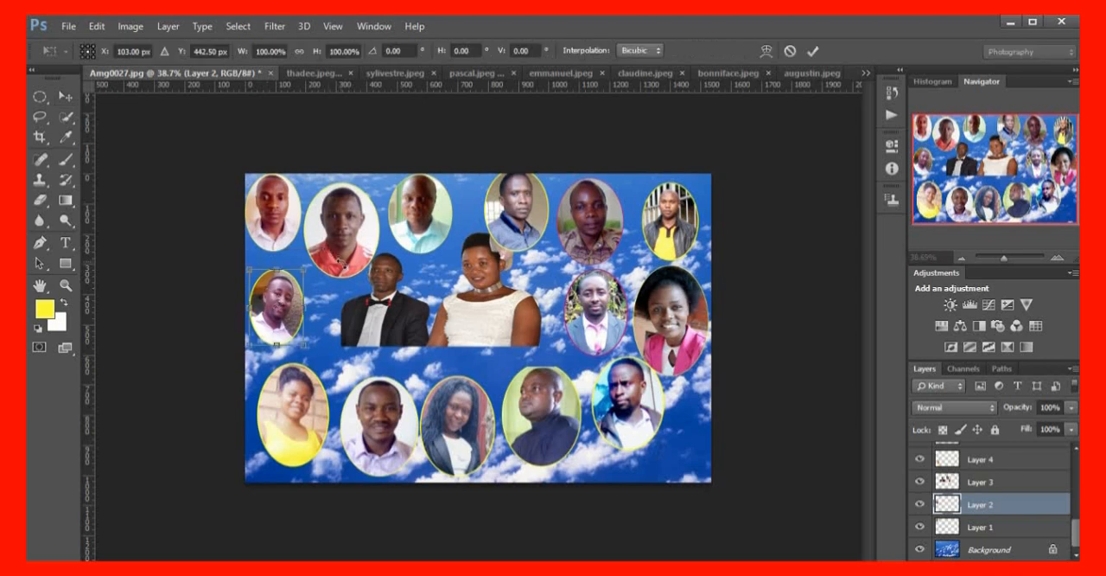
{"action": "left_click_drag", "start_coordinate": [301, 343], "coordinate": [316, 358]}
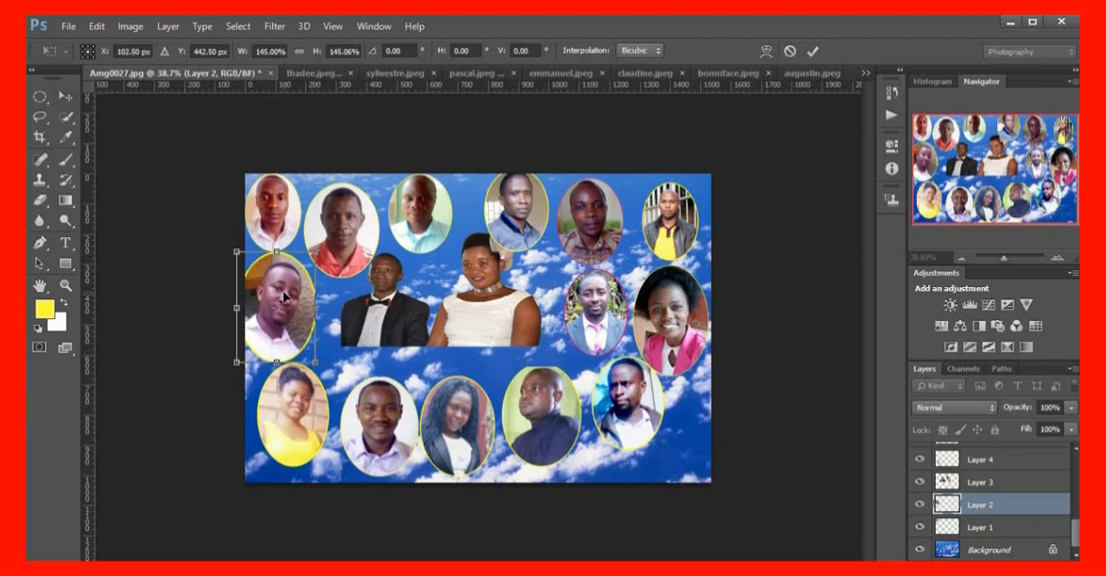
{"action": "key", "text": "Return"}
{"action": "left_click_drag", "start_coordinate": [284, 295], "coordinate": [294, 304]}
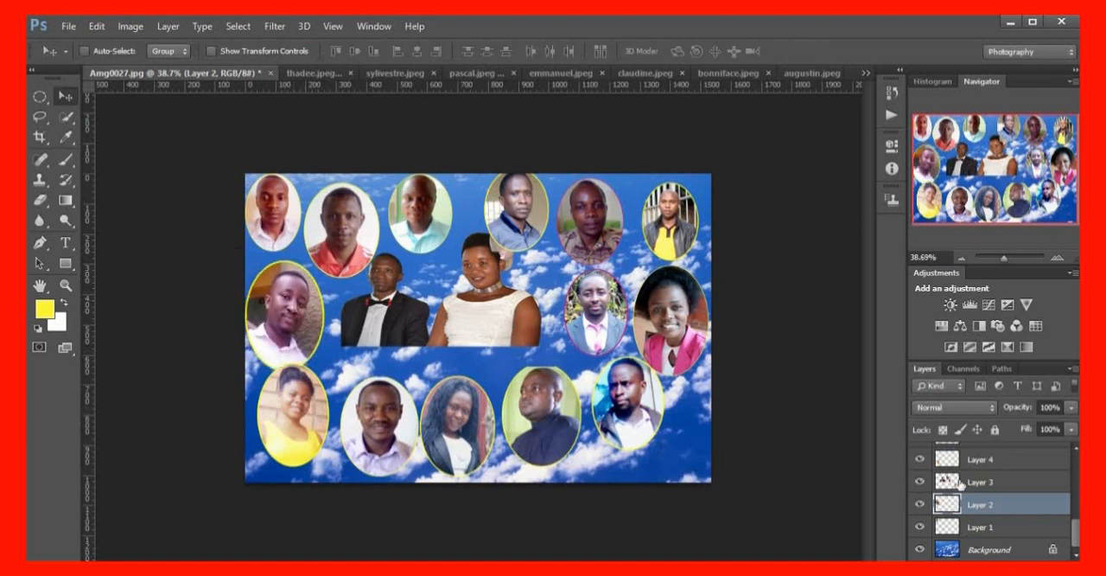
Nudge the Layer 4 portrait right and slightly down, closing the gap to the neighbouring lower-row portrait
{"action": "left_click", "coordinate": [961, 465]}
{"action": "left_click_drag", "start_coordinate": [297, 428], "coordinate": [305, 434]}
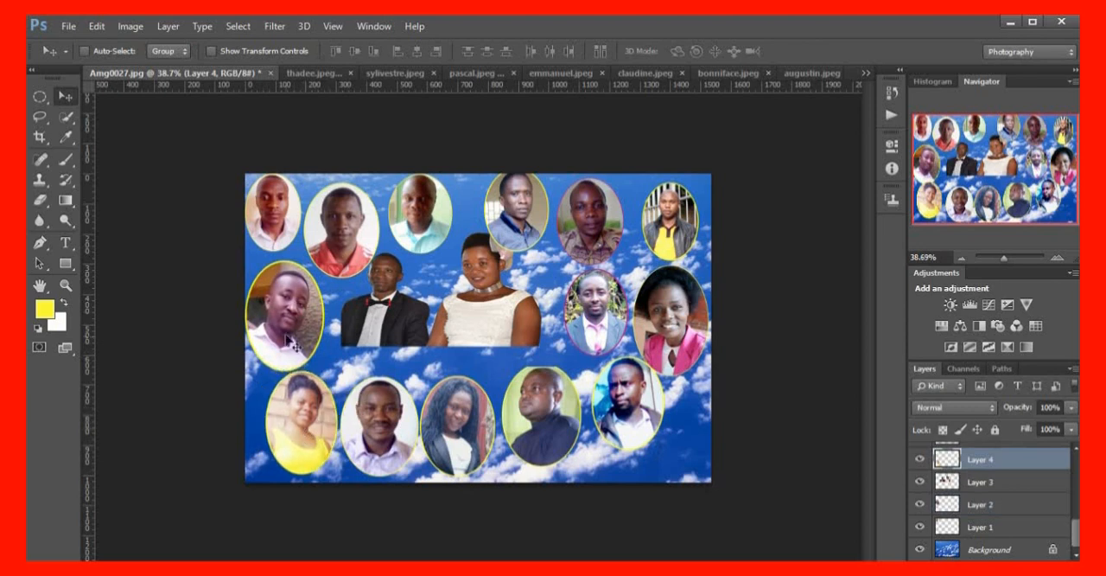
{"action": "left_click_drag", "start_coordinate": [290, 323], "coordinate": [291, 323]}
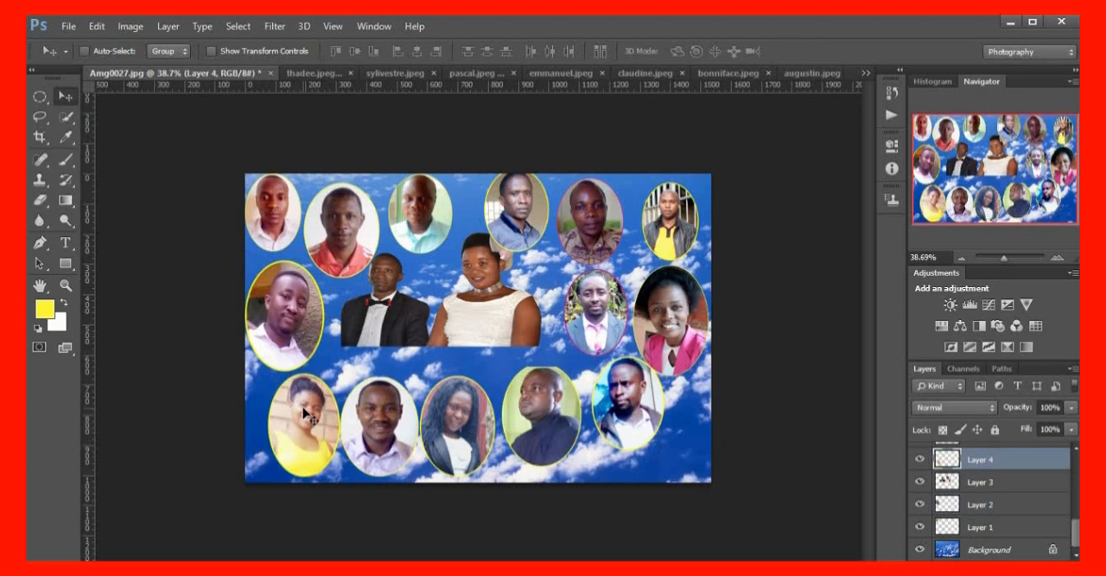
{"action": "left_click_drag", "start_coordinate": [304, 410], "coordinate": [302, 406]}
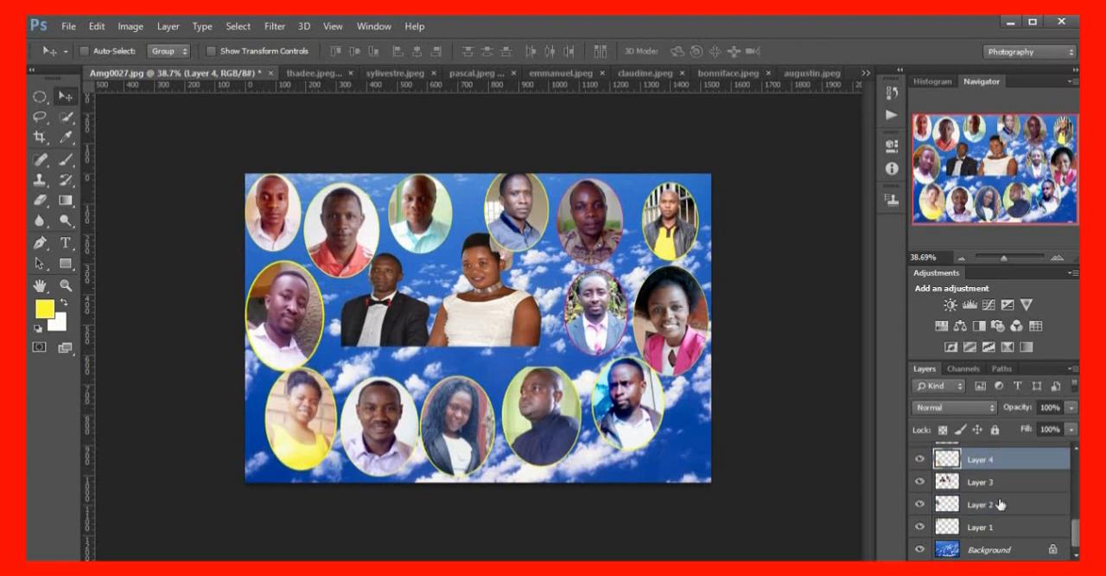
Enlarge the Layer 1 portrait in the upper-left corner to about 129% width and 117% height
{"action": "left_click", "coordinate": [991, 529]}
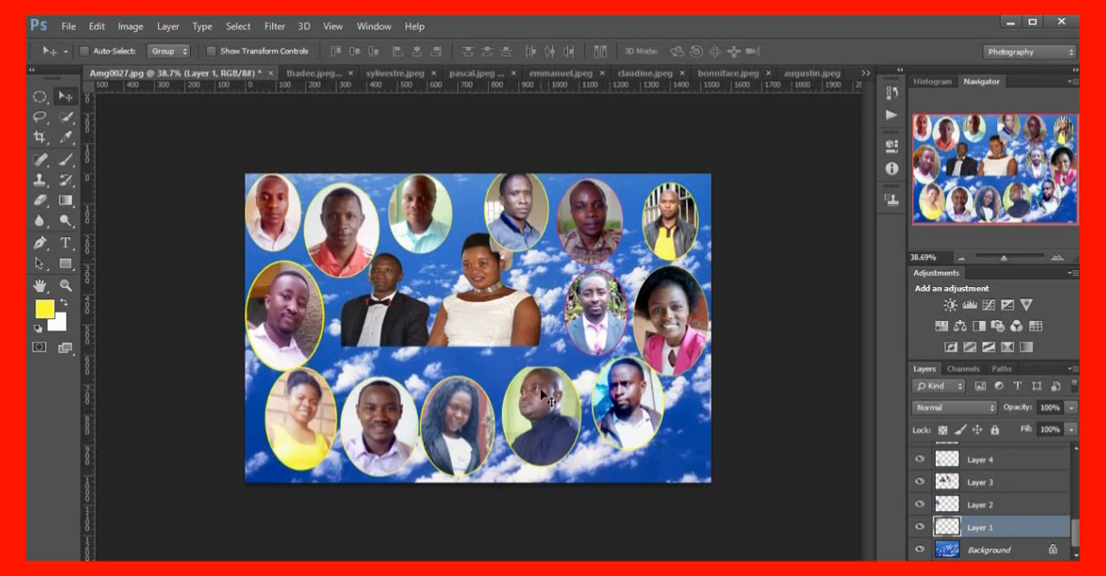
{"action": "key", "text": "ctrl+t"}
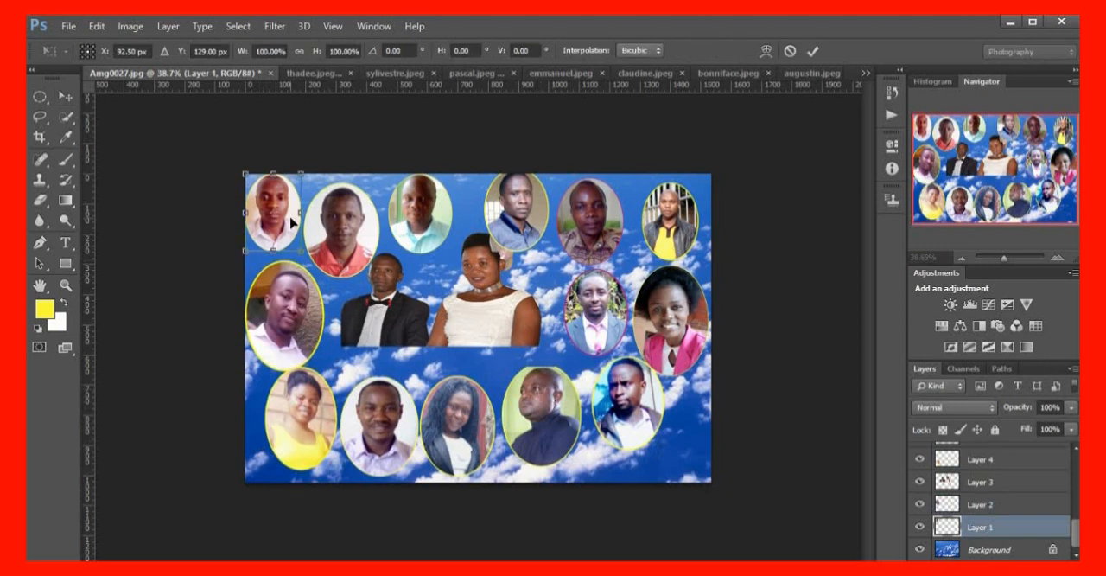
{"action": "key", "text": "Return"}
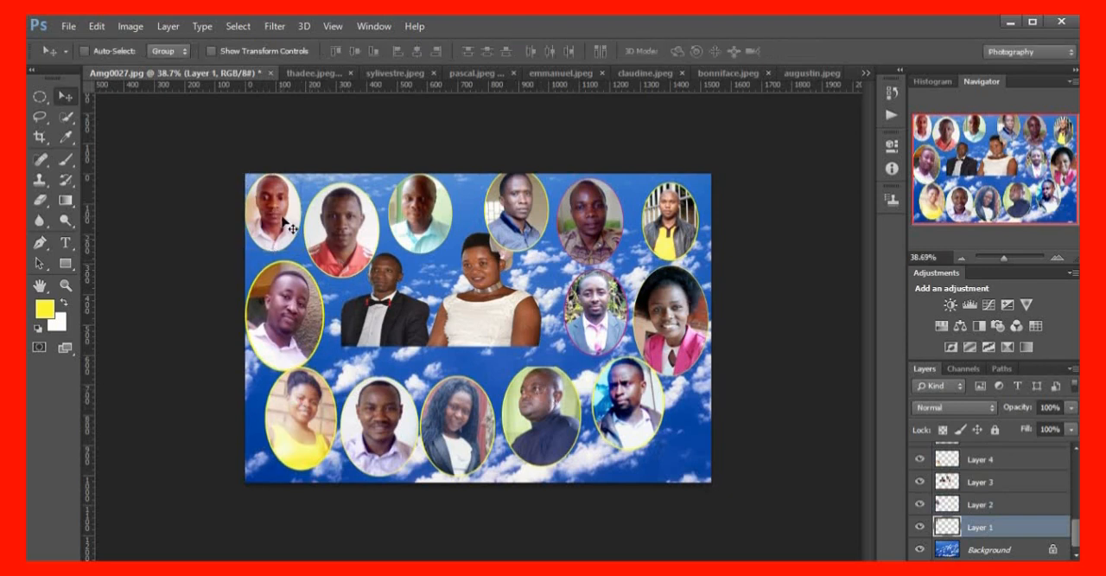
{"action": "key", "text": "ctrl+t"}
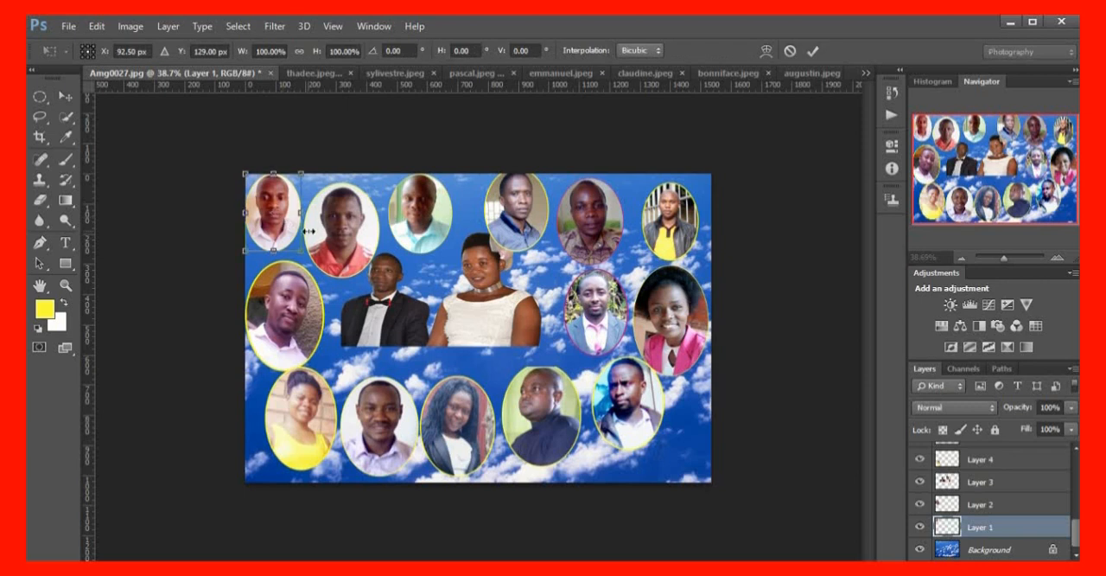
{"action": "left_click_drag", "start_coordinate": [303, 251], "coordinate": [320, 269]}
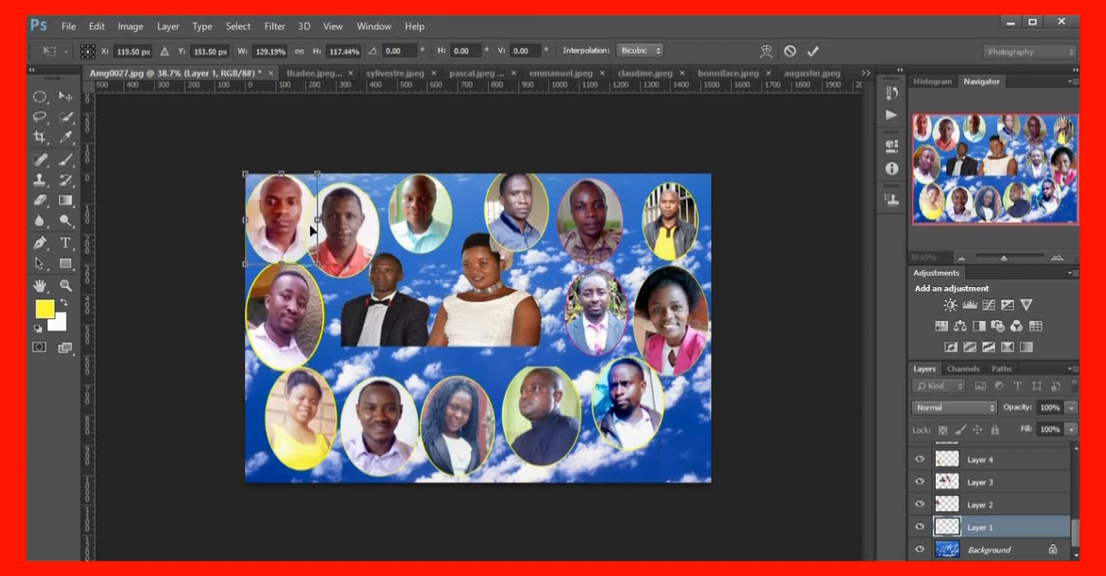
{"action": "key", "text": "Return"}
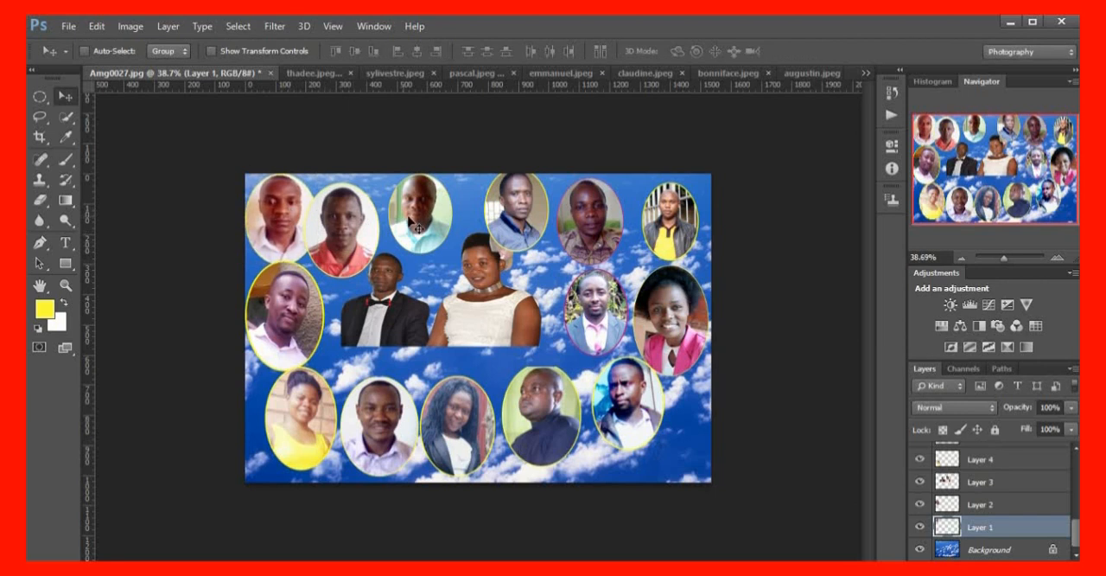
{"action": "left_click_drag", "start_coordinate": [421, 217], "coordinate": [421, 217]}
{"action": "scroll", "coordinate": [1051, 486], "scroll_direction": "up", "scroll_amount": 2}
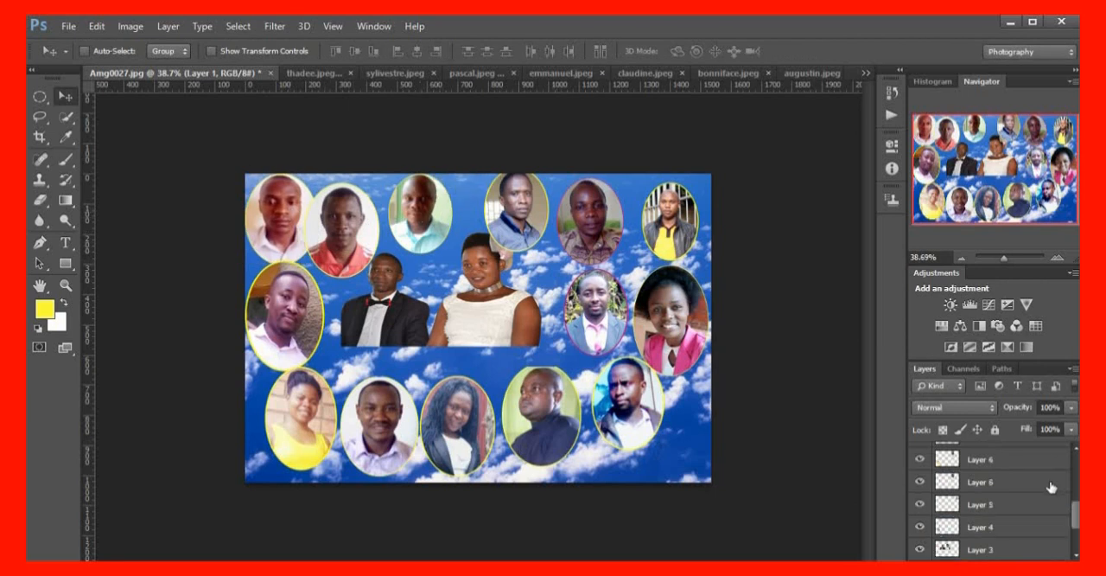
{"action": "scroll", "coordinate": [1051, 486], "scroll_direction": "up", "scroll_amount": 4}
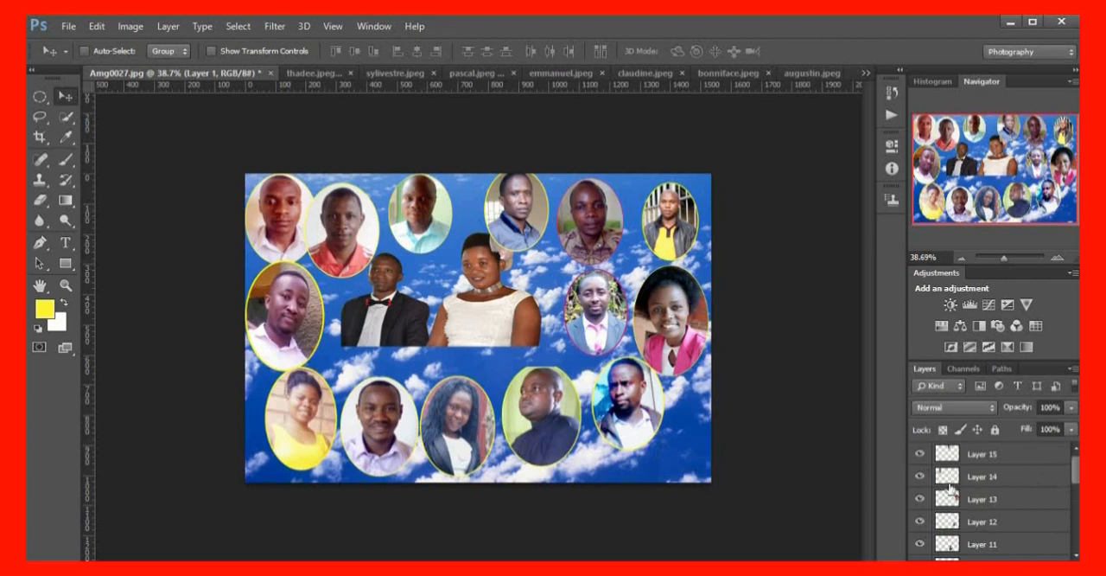
Move the Layer 14 portrait up and right into the upper row, and shift the Layer 8 portrait right to clear it
{"action": "left_click", "coordinate": [975, 478]}
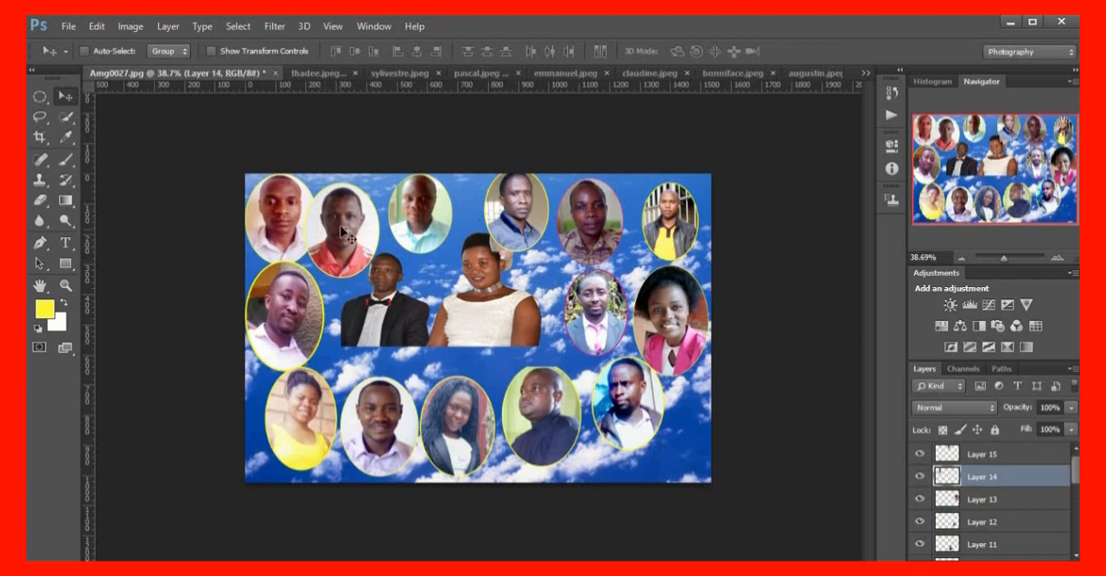
{"action": "left_click_drag", "start_coordinate": [344, 231], "coordinate": [359, 220]}
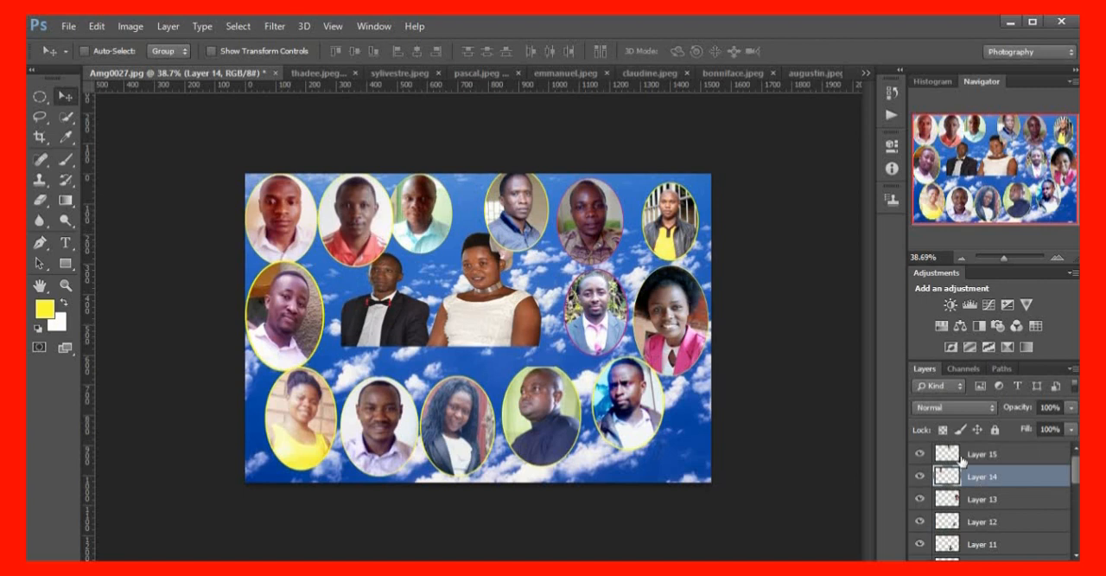
{"action": "scroll", "coordinate": [994, 510], "scroll_direction": "down", "scroll_amount": 5}
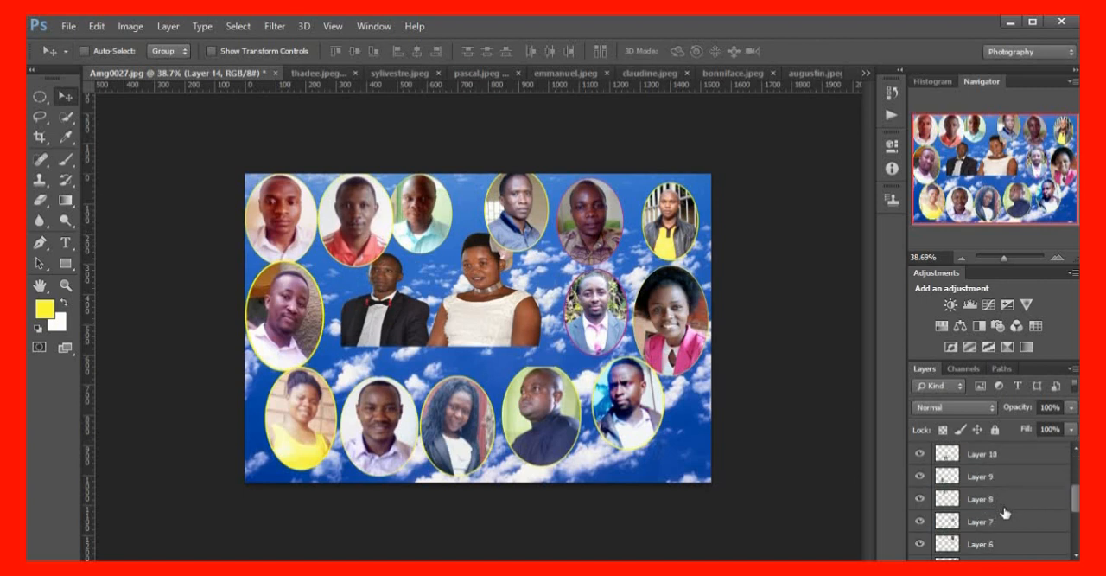
{"action": "left_click", "coordinate": [994, 502]}
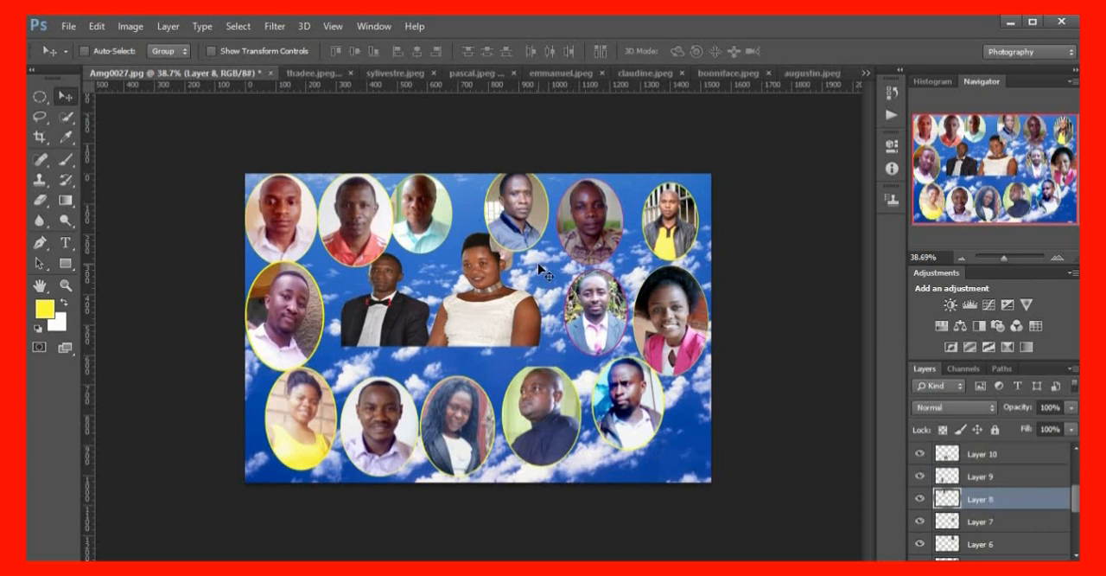
{"action": "key", "text": "ctrl+t"}
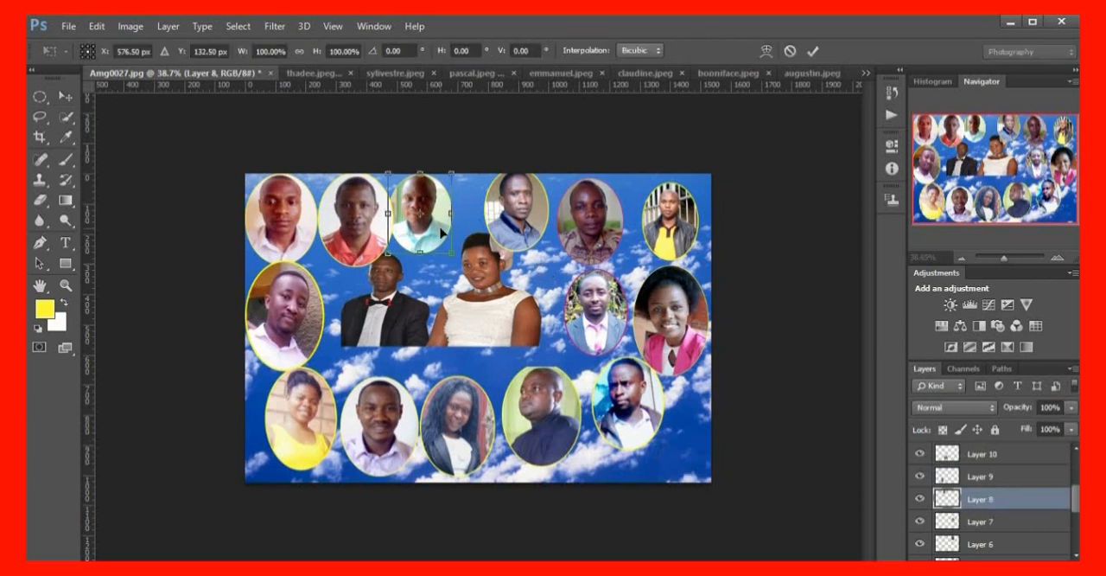
{"action": "key", "text": "Return"}
{"action": "left_click_drag", "start_coordinate": [431, 216], "coordinate": [447, 220]}
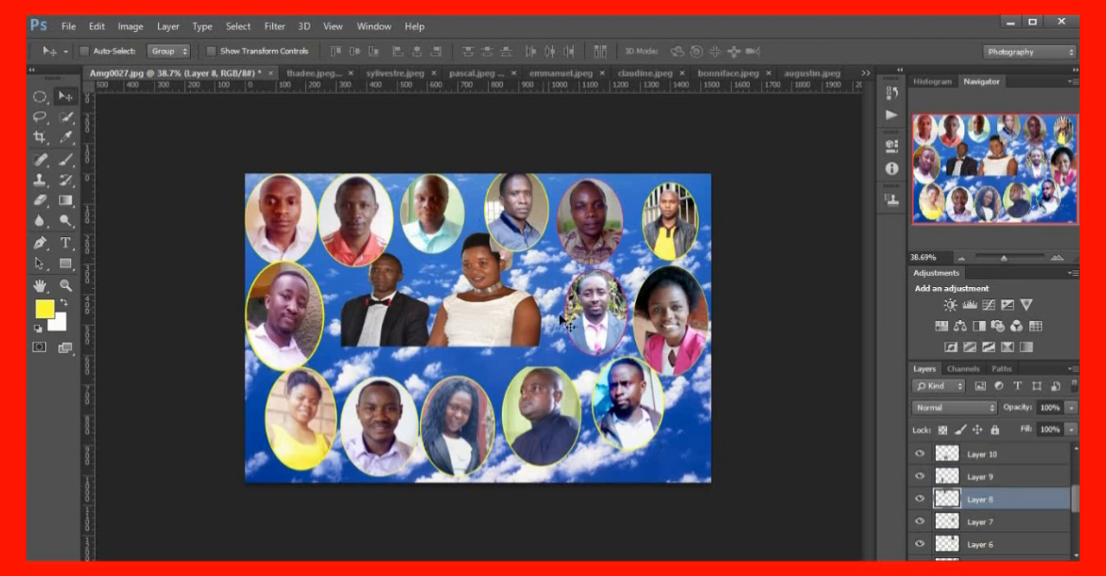
Move the Layer 3 picture of the couple down and slightly left, just above the lower row of portraits
{"action": "scroll", "coordinate": [958, 510], "scroll_direction": "down", "scroll_amount": 4}
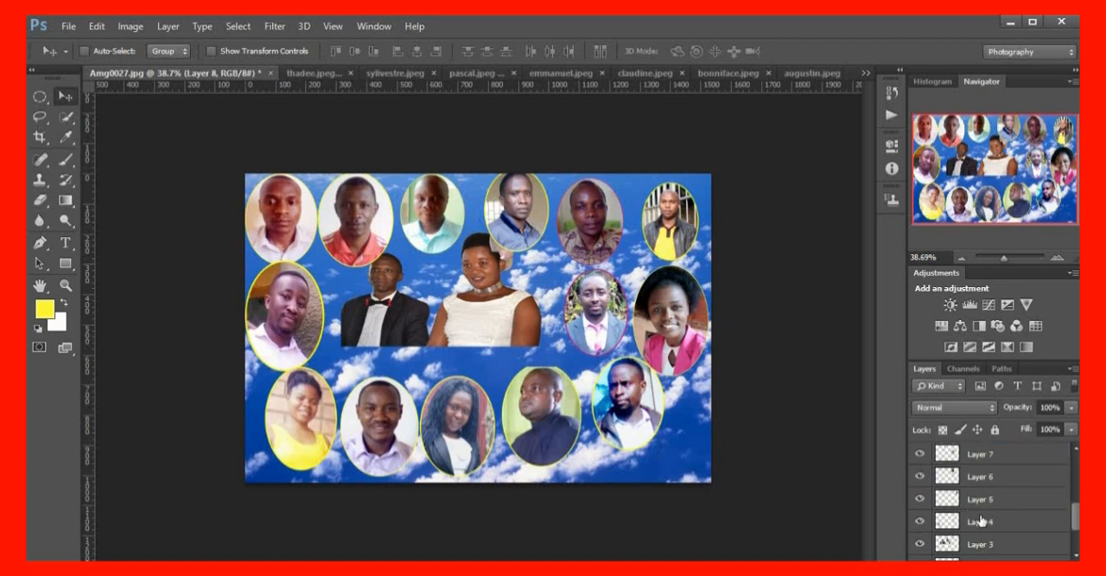
{"action": "left_click", "coordinate": [1010, 488]}
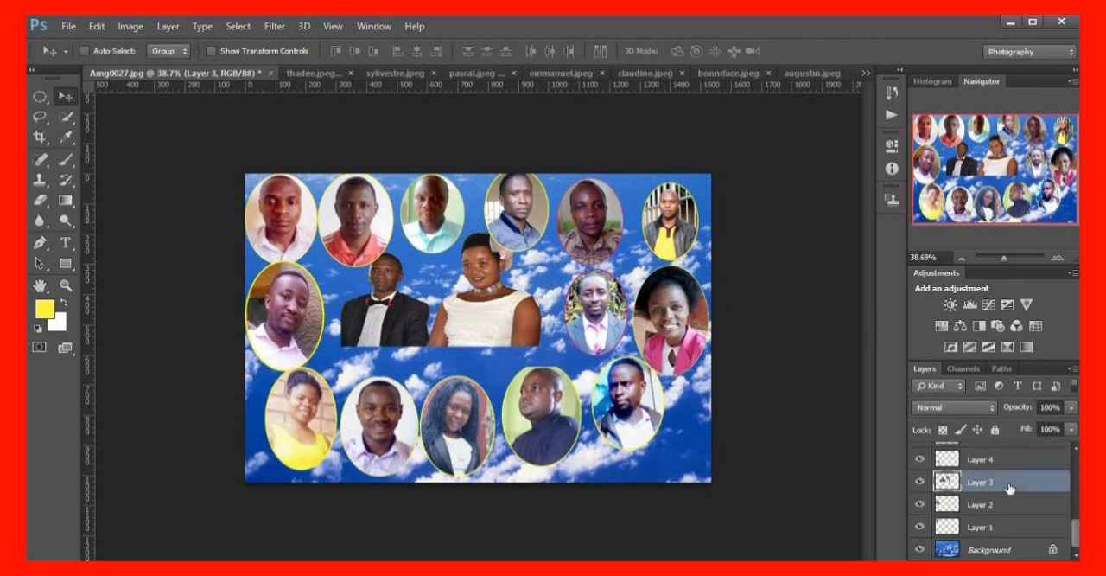
{"action": "key", "text": "ctrl+t"}
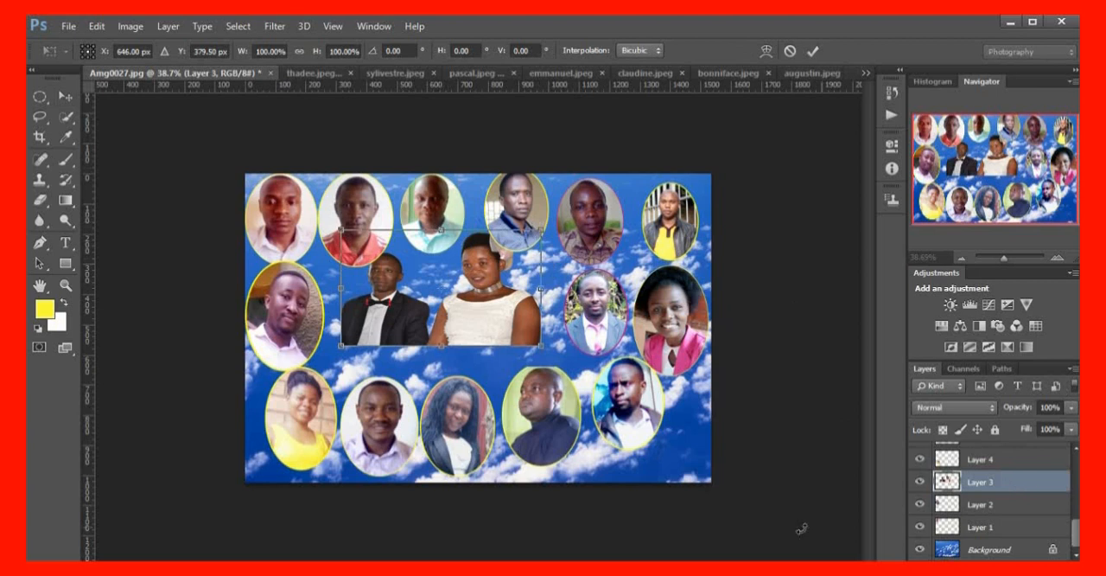
{"action": "key", "text": "Return"}
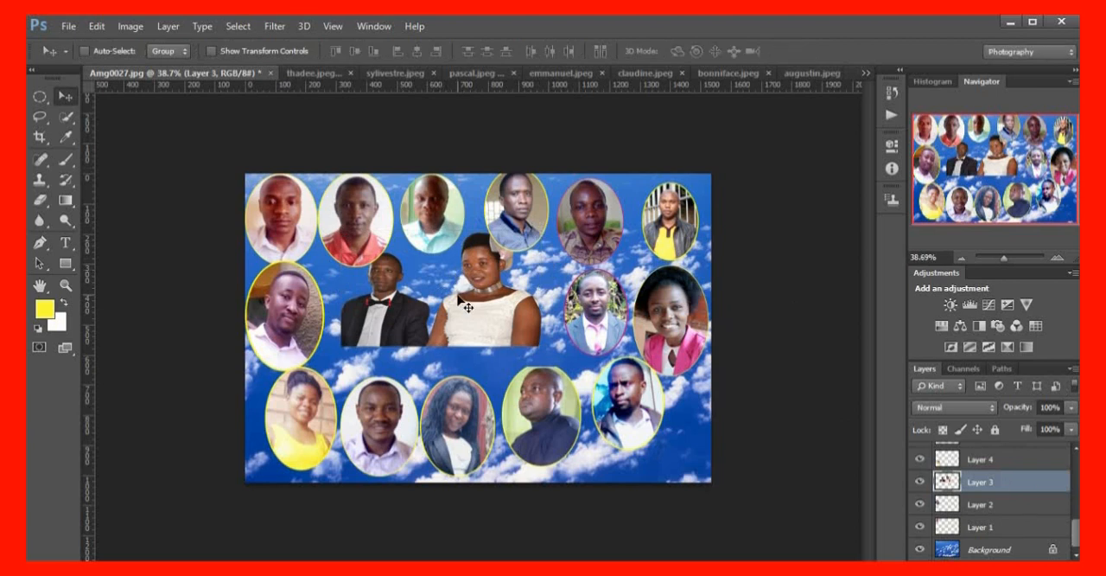
{"action": "left_click_drag", "start_coordinate": [459, 297], "coordinate": [453, 324]}
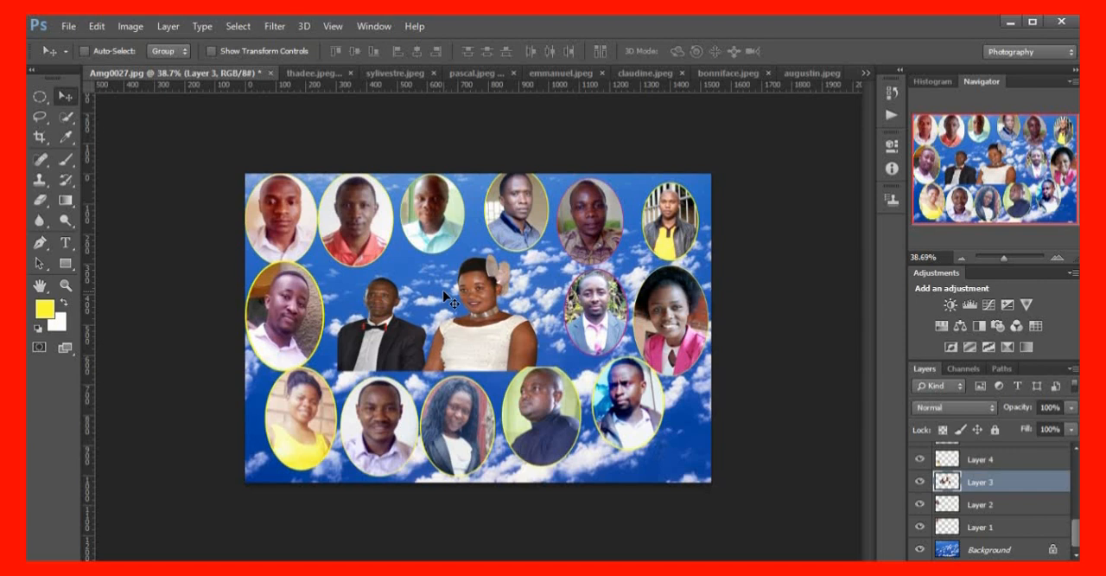
Enlarge the couple to about 112% width and 120% height, and shift them right and slightly up between the side portraits
{"action": "key", "text": "ctrl+t"}
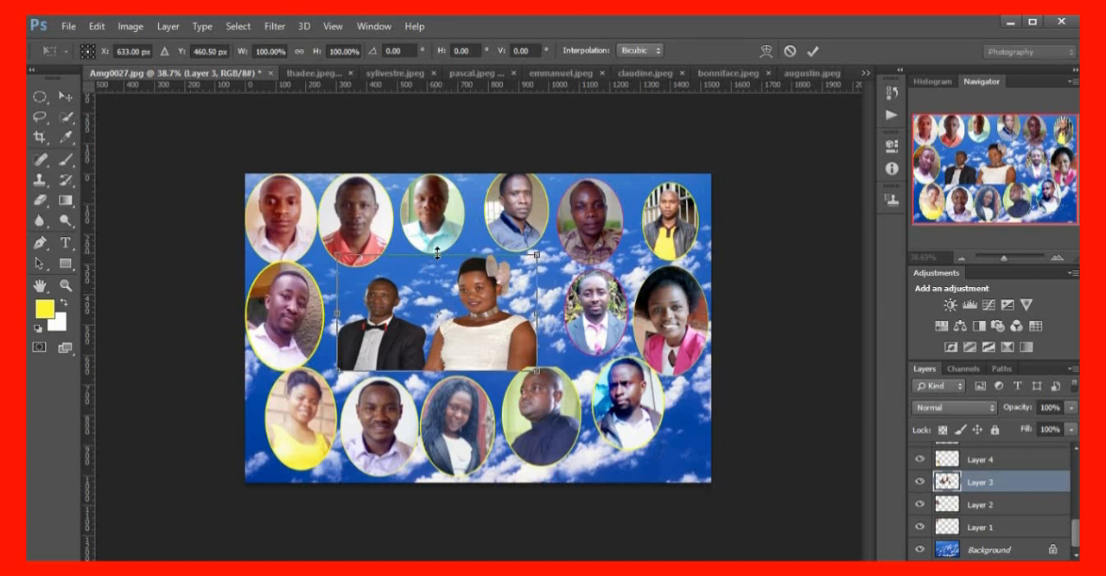
{"action": "left_click_drag", "start_coordinate": [432, 251], "coordinate": [437, 243]}
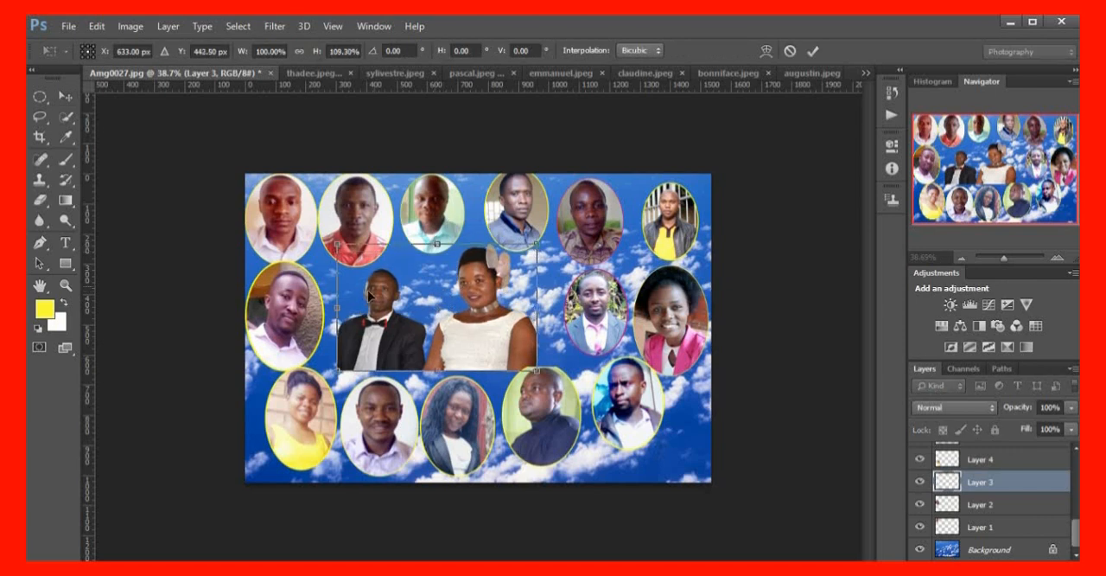
{"action": "left_click_drag", "start_coordinate": [336, 303], "coordinate": [316, 304]}
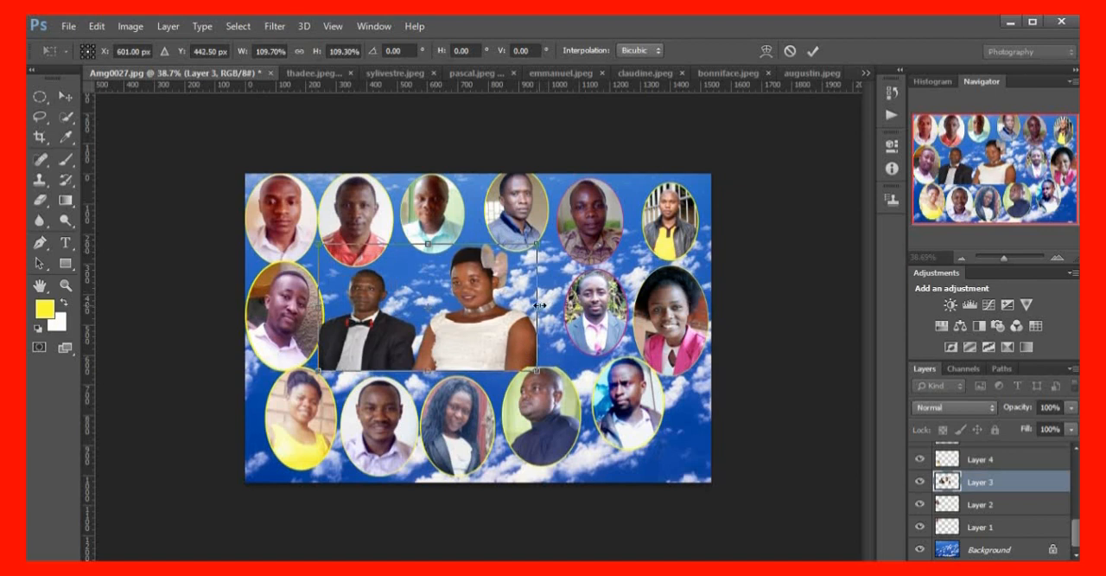
{"action": "left_click_drag", "start_coordinate": [538, 305], "coordinate": [541, 304]}
{"action": "left_click_drag", "start_coordinate": [430, 243], "coordinate": [434, 230]}
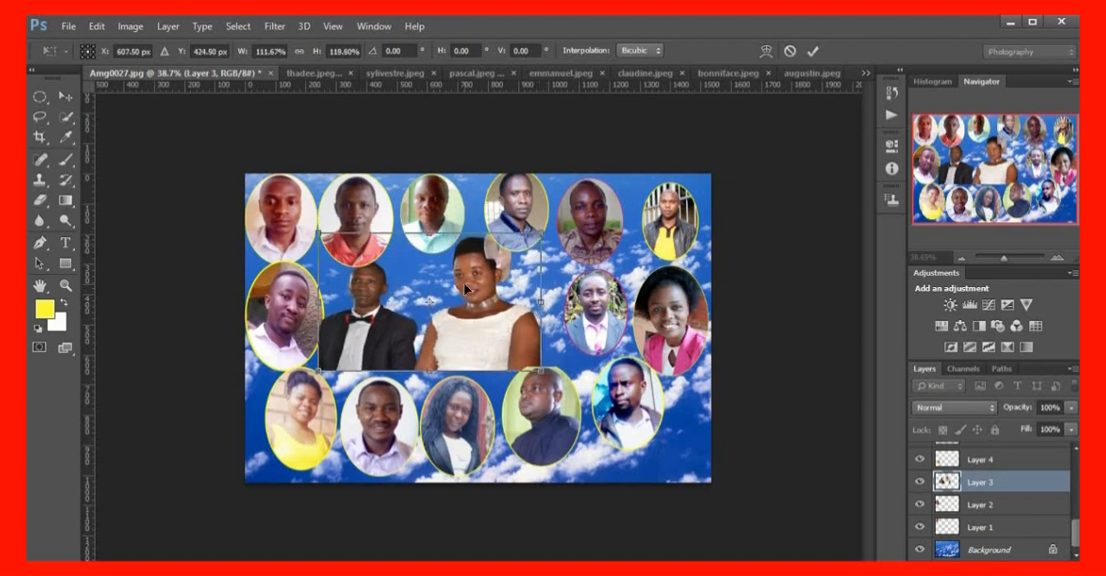
{"action": "key", "text": "Return"}
{"action": "left_click_drag", "start_coordinate": [427, 299], "coordinate": [447, 294]}
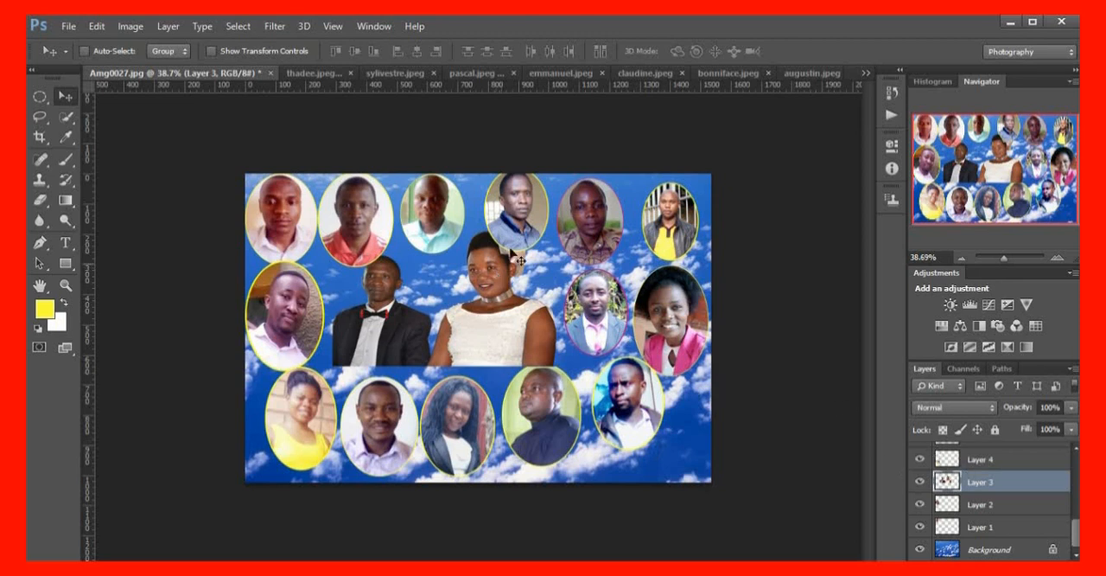
Move Layer 3 with the couple to the top of the layer stack, above Layer 15
{"action": "left_click_drag", "start_coordinate": [988, 489], "coordinate": [990, 458]}
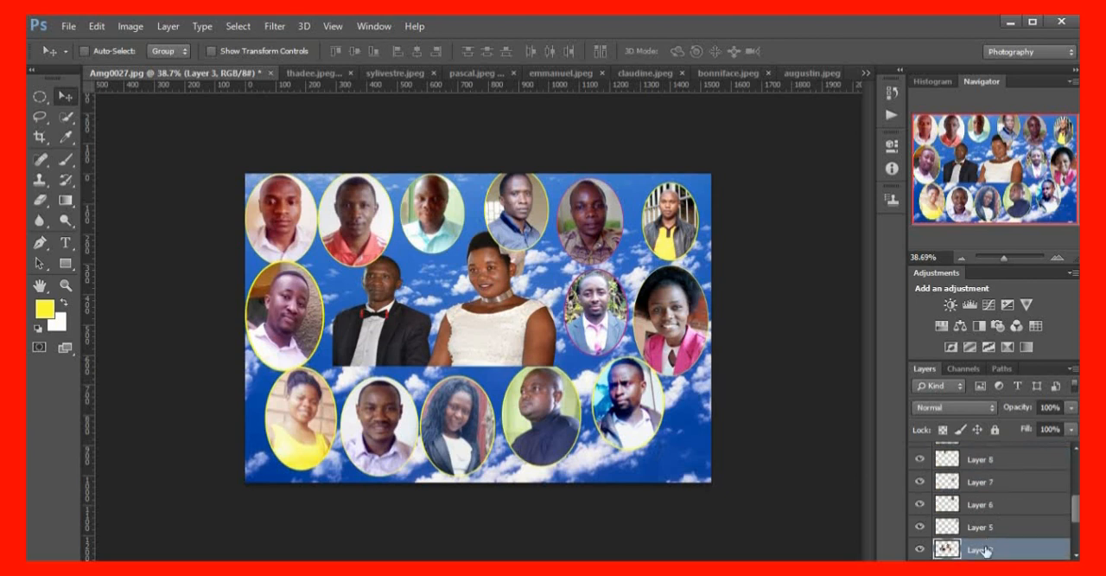
{"action": "left_click_drag", "start_coordinate": [986, 550], "coordinate": [989, 471]}
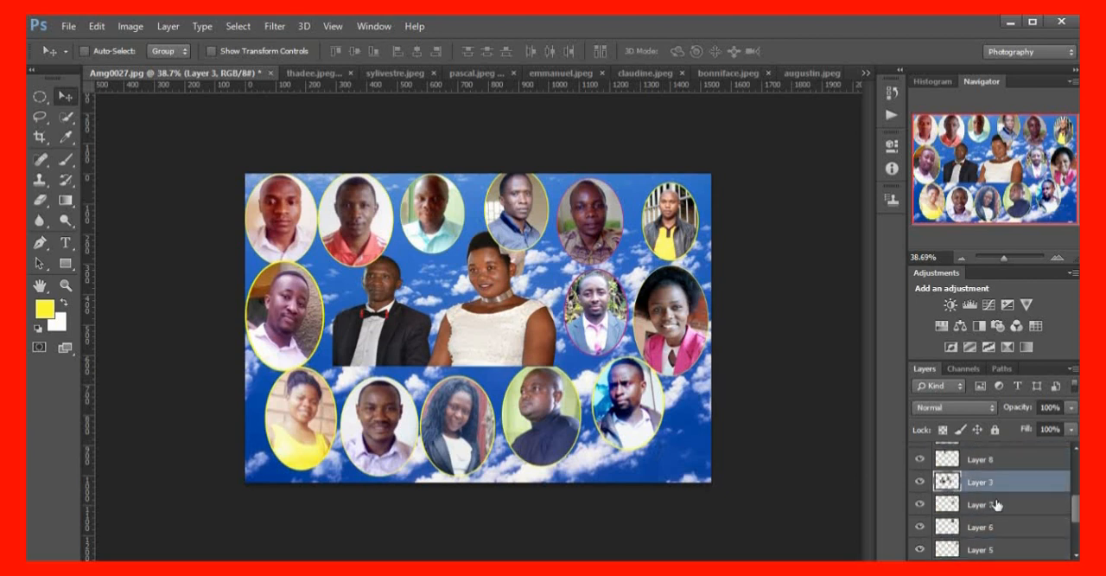
{"action": "scroll", "coordinate": [996, 519], "scroll_direction": "up", "scroll_amount": 2}
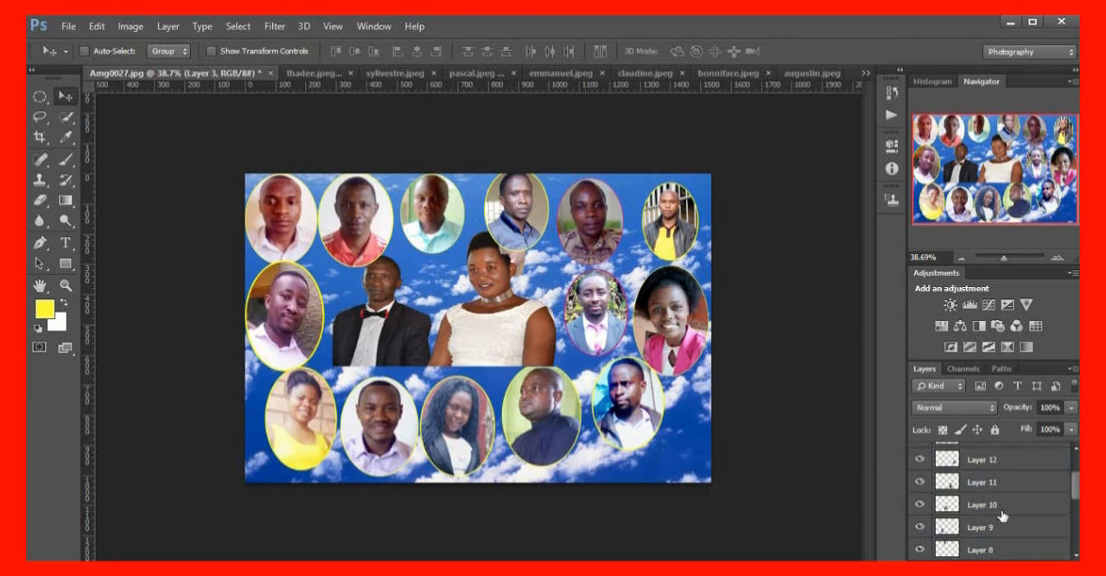
{"action": "scroll", "coordinate": [1002, 516], "scroll_direction": "down", "scroll_amount": 1}
{"action": "left_click_drag", "start_coordinate": [993, 531], "coordinate": [996, 461]}
{"action": "scroll", "coordinate": [1016, 514], "scroll_direction": "up", "scroll_amount": 1}
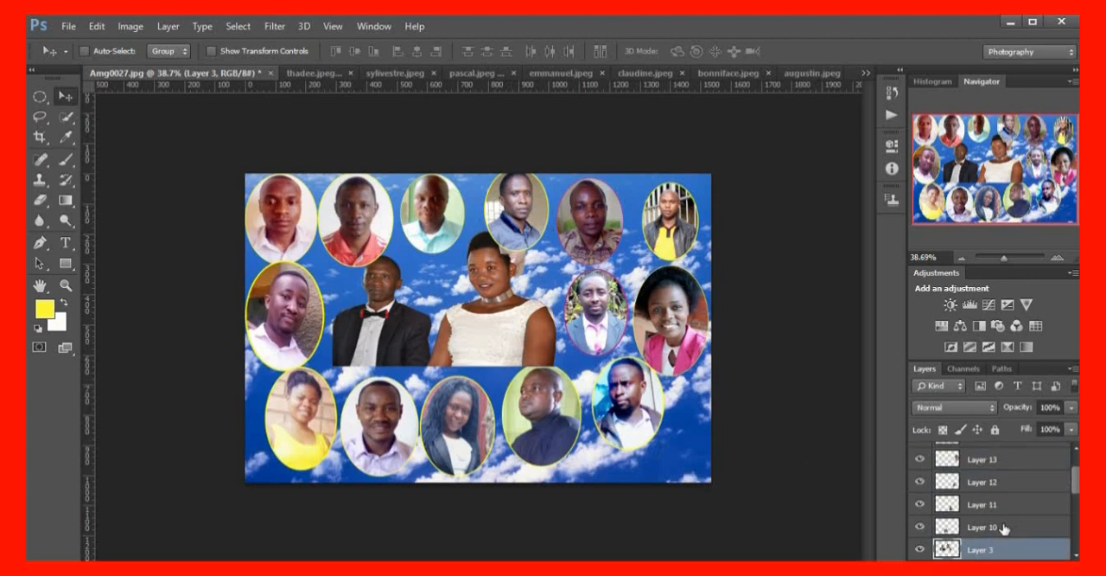
{"action": "left_click_drag", "start_coordinate": [994, 547], "coordinate": [1002, 459]}
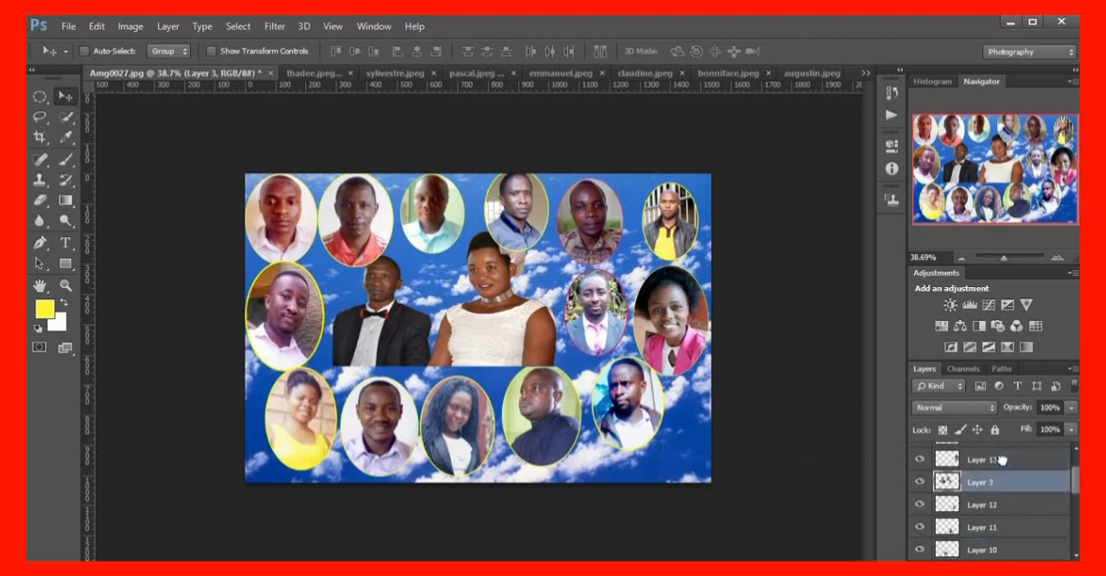
{"action": "scroll", "coordinate": [1004, 519], "scroll_direction": "up", "scroll_amount": 1}
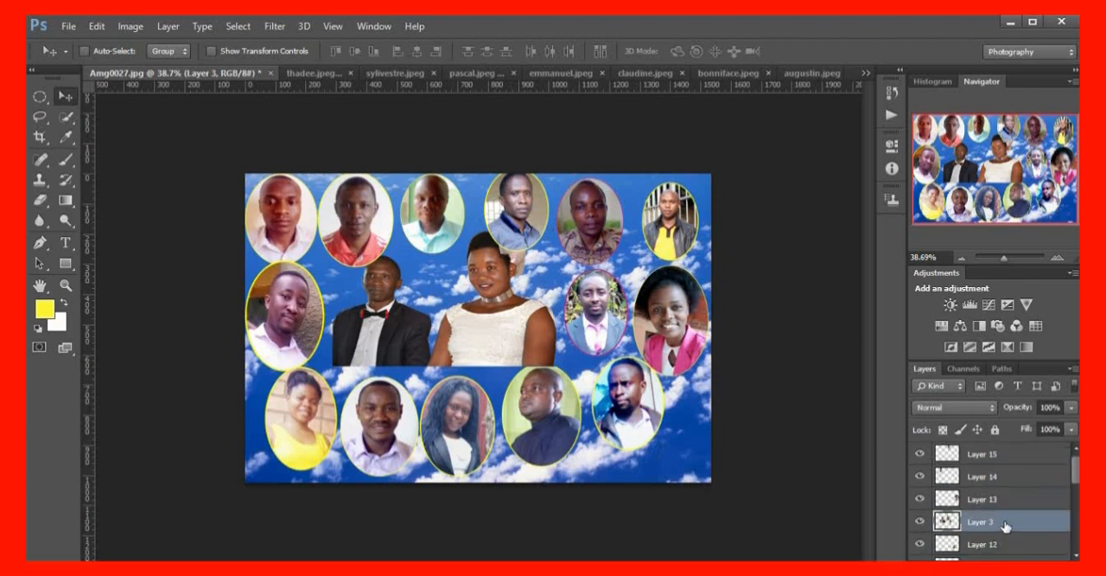
{"action": "left_click_drag", "start_coordinate": [1005, 526], "coordinate": [959, 451]}
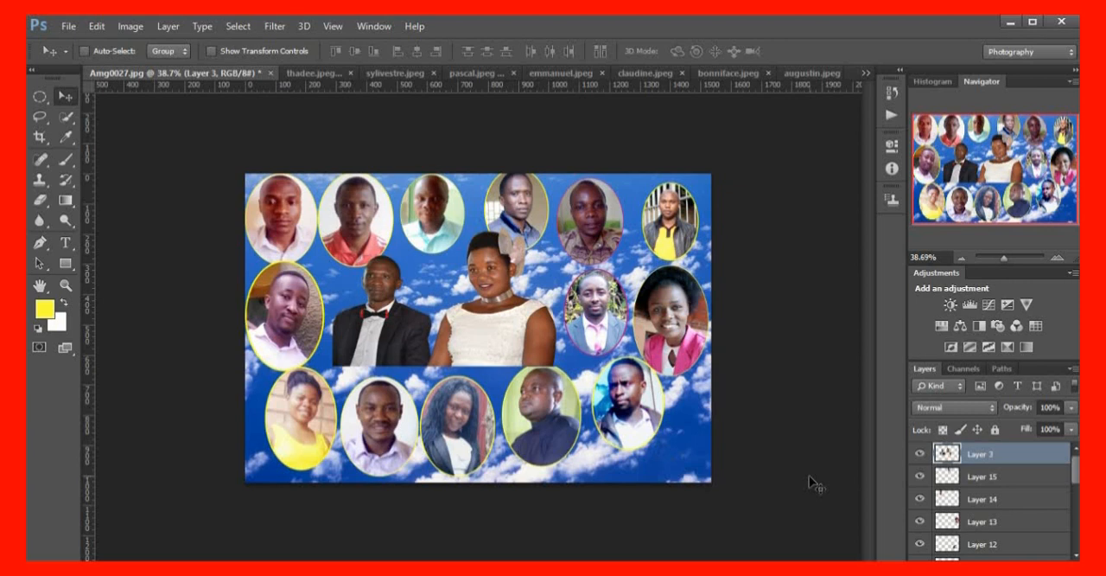
Brighten the couple with an RGB Curves adjustment, raising the midtone point to input 120 and output 165
{"action": "key", "text": "ctrl+m"}
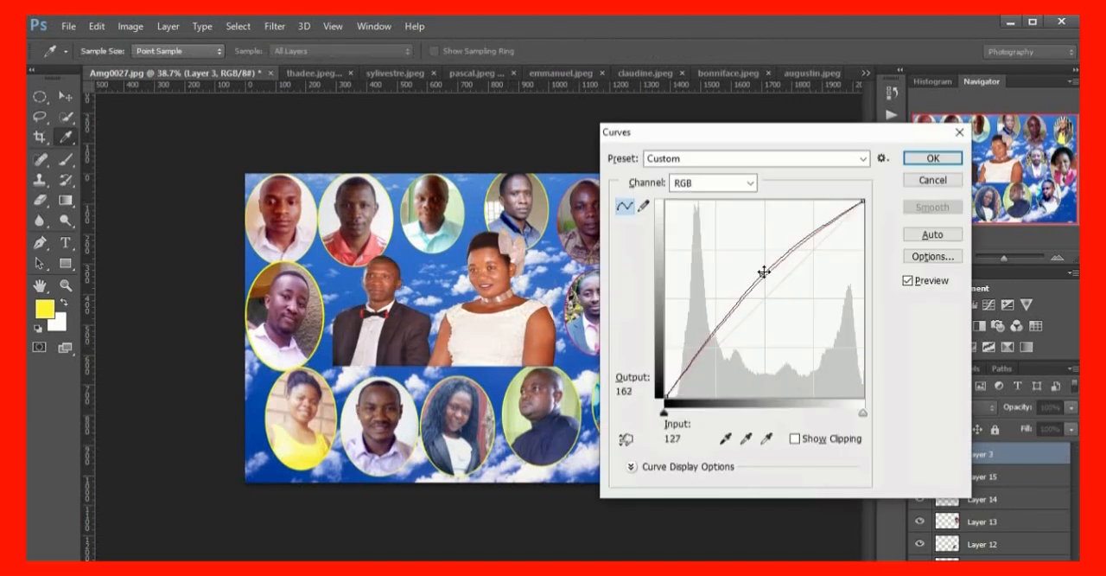
{"action": "mouse_move", "coordinate": [764, 278]}
{"action": "left_mouse_down"}
{"action": "mouse_move", "coordinate": [756, 263]}
{"action": "mouse_move", "coordinate": [762, 273]}
{"action": "left_mouse_up"}
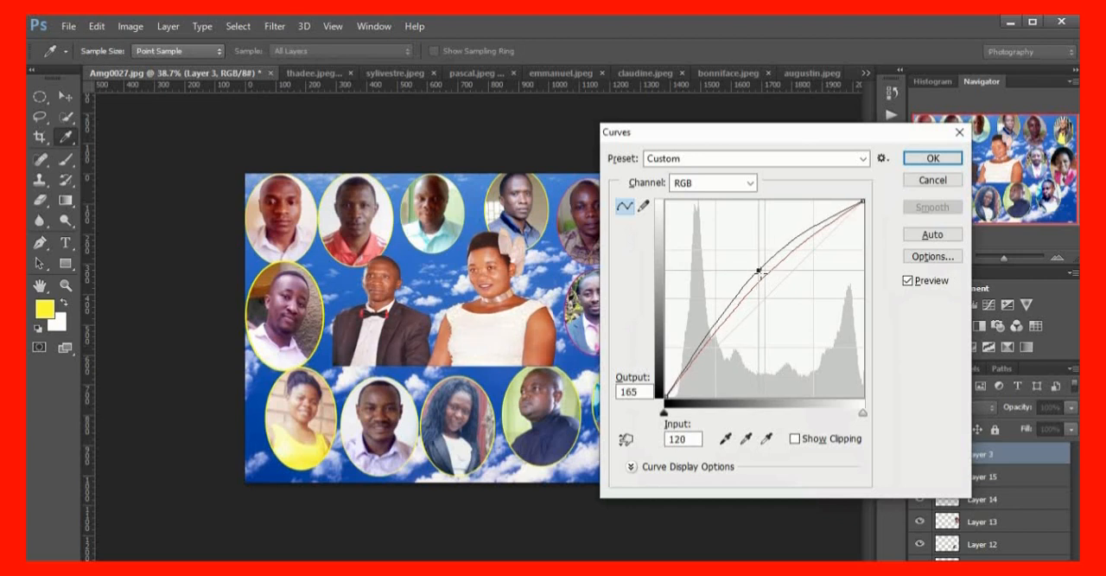
{"action": "left_click", "coordinate": [951, 160]}
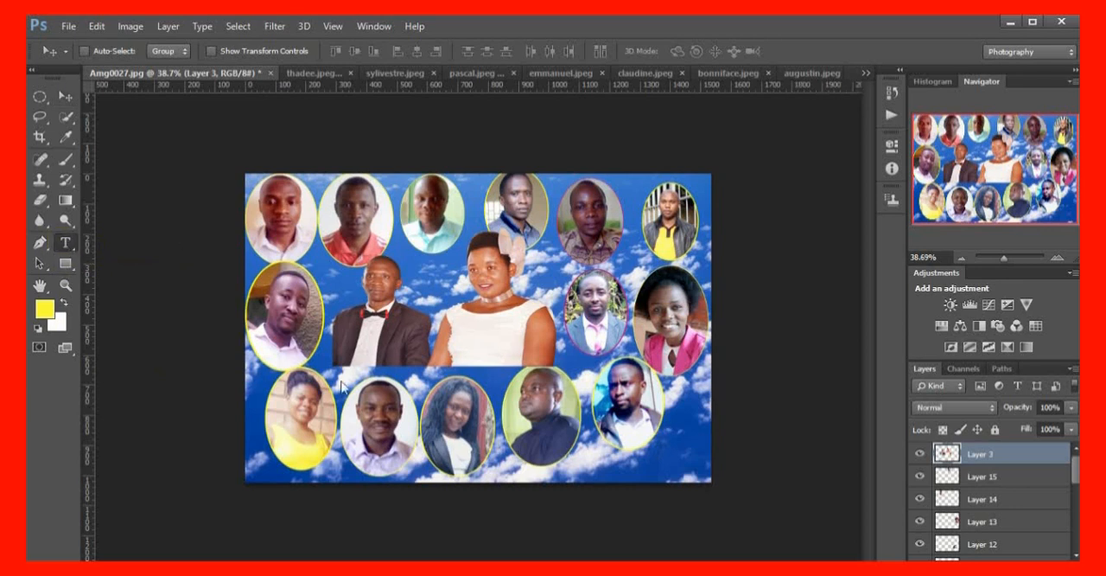
Create a wide paragraph text box across the bottom of the collage and extend it down to the canvas edge
{"action": "key", "text": "t"}
{"action": "left_click_drag", "start_coordinate": [299, 456], "coordinate": [676, 469]}
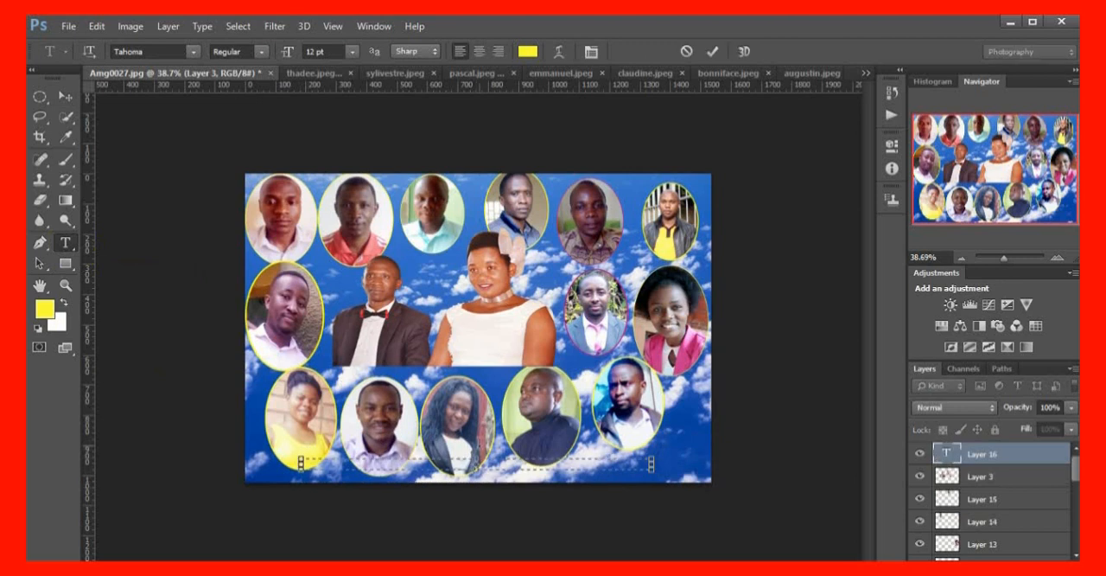
{"action": "left_click_drag", "start_coordinate": [476, 470], "coordinate": [476, 482]}
Set the text colour to pinkish red ff3366 and the font size to 14 pt
{"action": "left_click", "coordinate": [531, 54]}
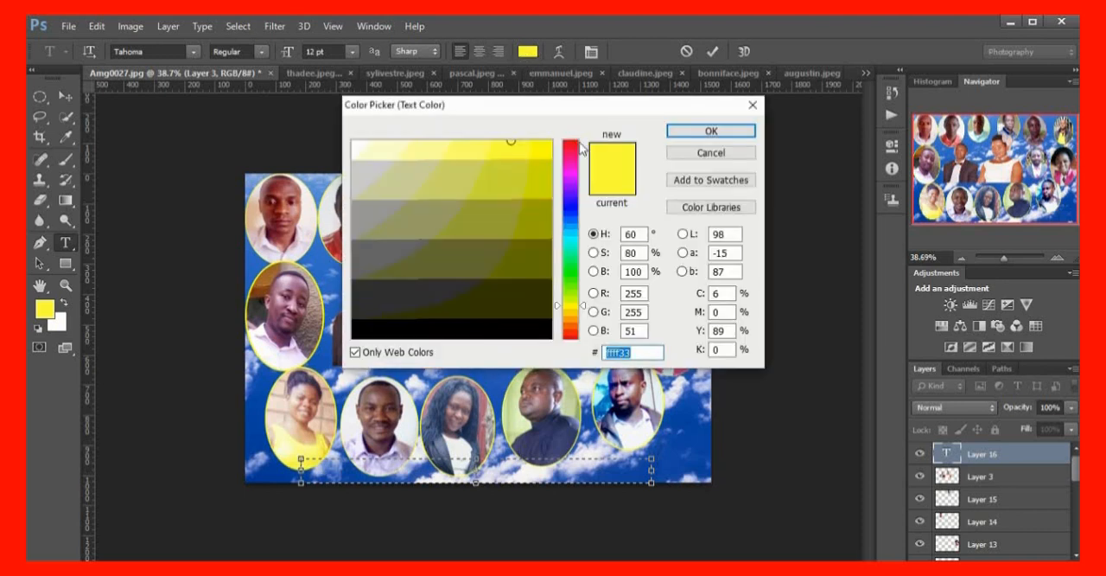
{"action": "left_click", "coordinate": [569, 149]}
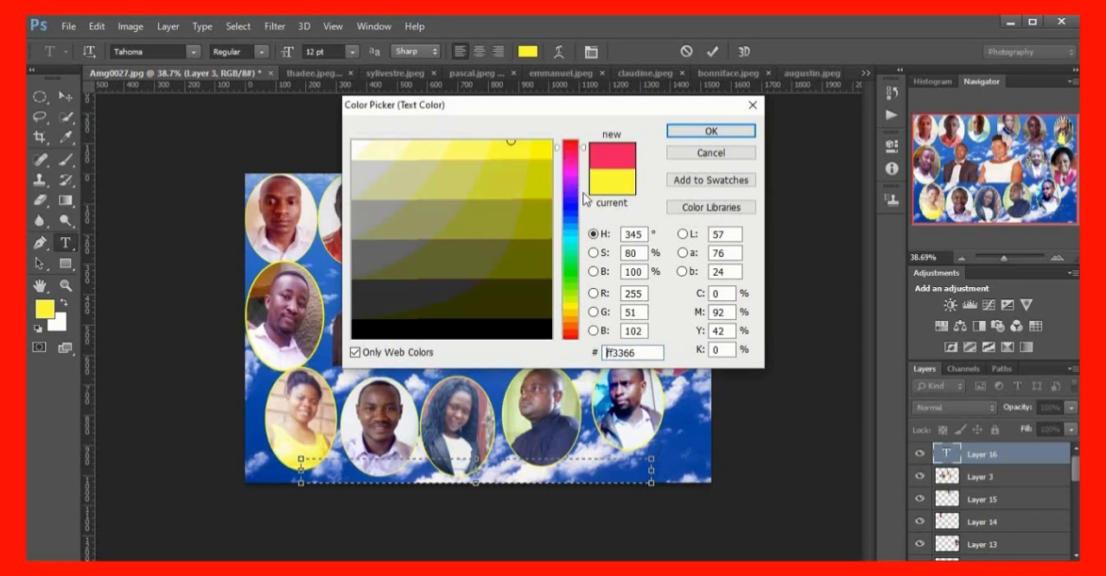
{"action": "left_click", "coordinate": [726, 132]}
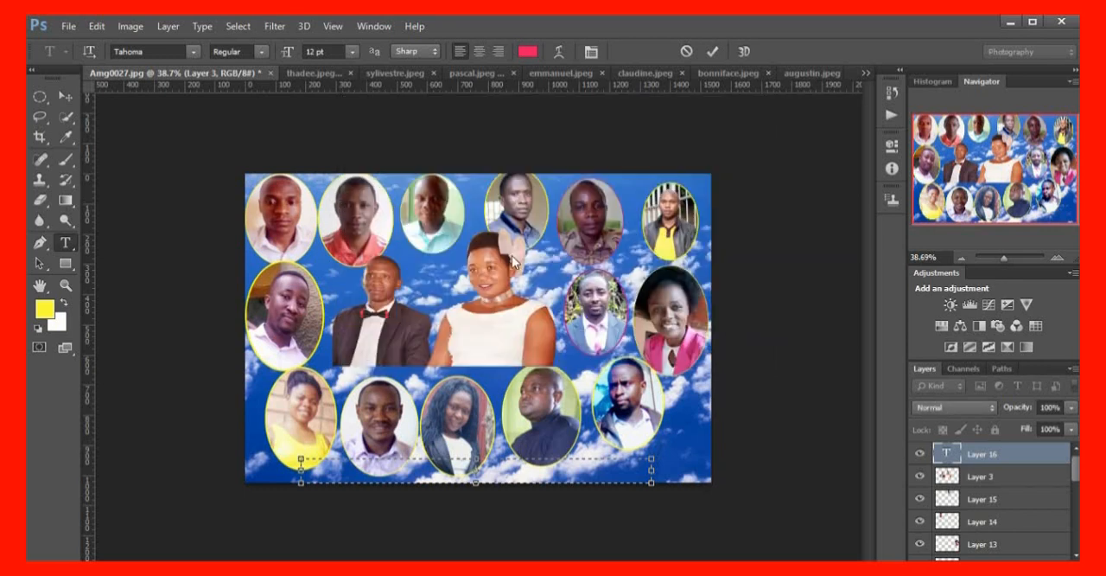
{"action": "left_click", "coordinate": [352, 53]}
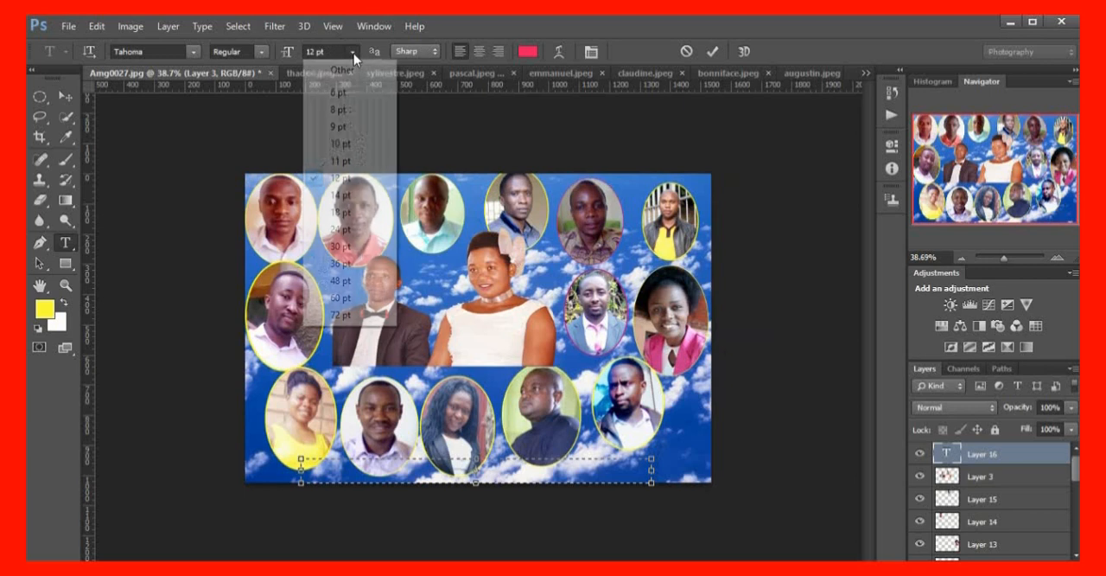
{"action": "left_click", "coordinate": [346, 197]}
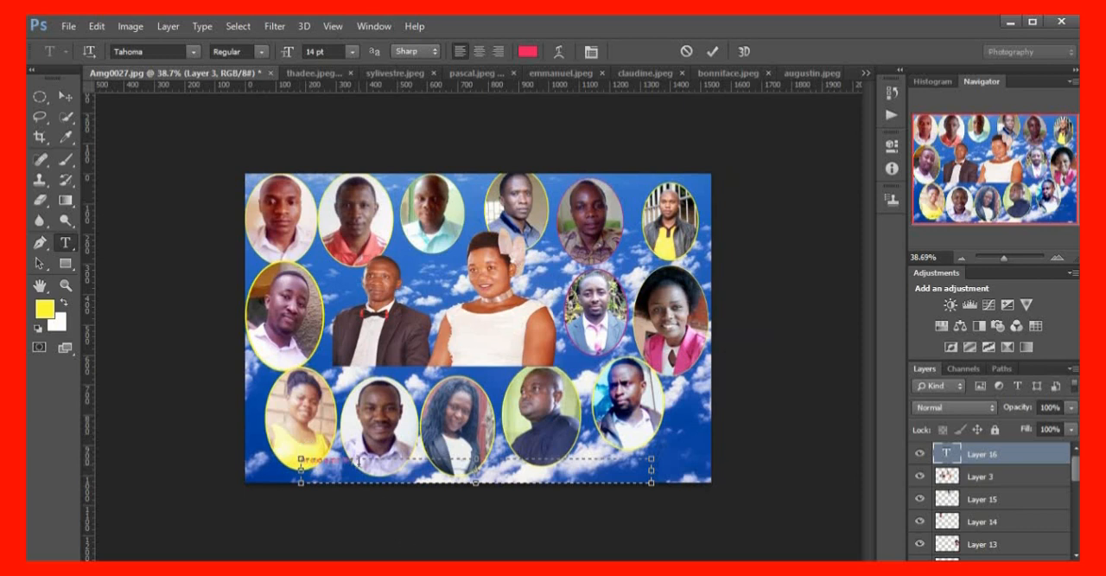
Select the whole caption in the bottom text box and enlarge its font size to 30 pt
{"action": "left_click_drag", "start_coordinate": [359, 459], "coordinate": [276, 461]}
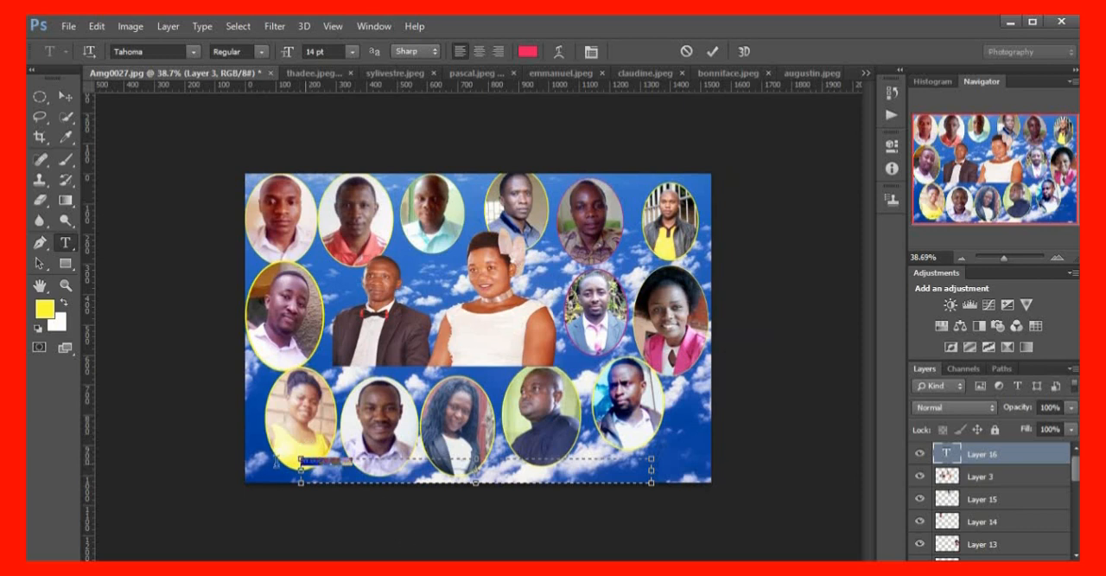
{"action": "left_click", "coordinate": [352, 51]}
{"action": "left_click", "coordinate": [338, 230]}
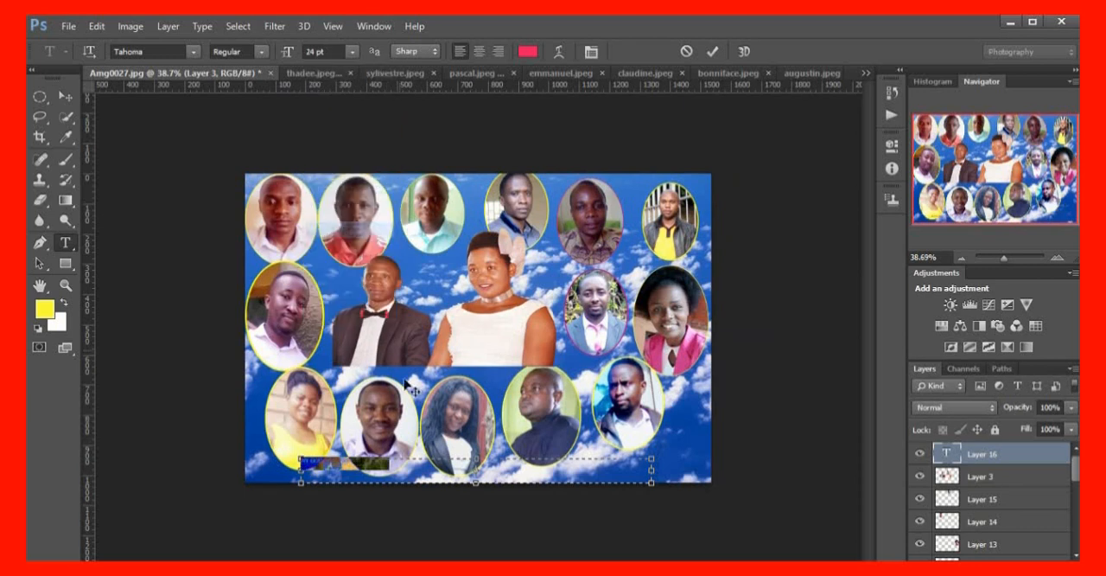
{"action": "left_click", "coordinate": [352, 54]}
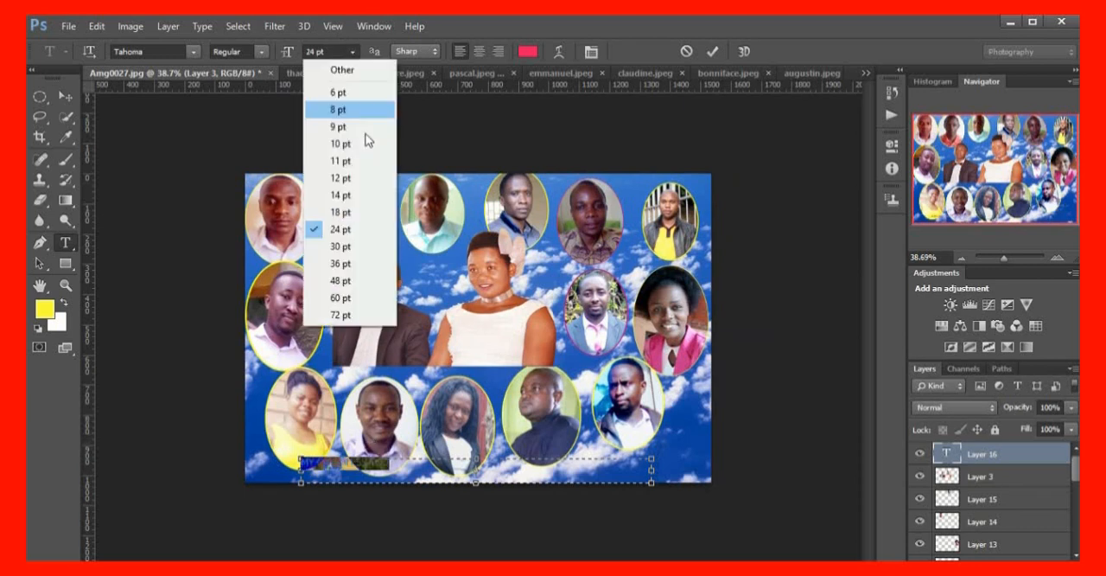
{"action": "left_click", "coordinate": [346, 247]}
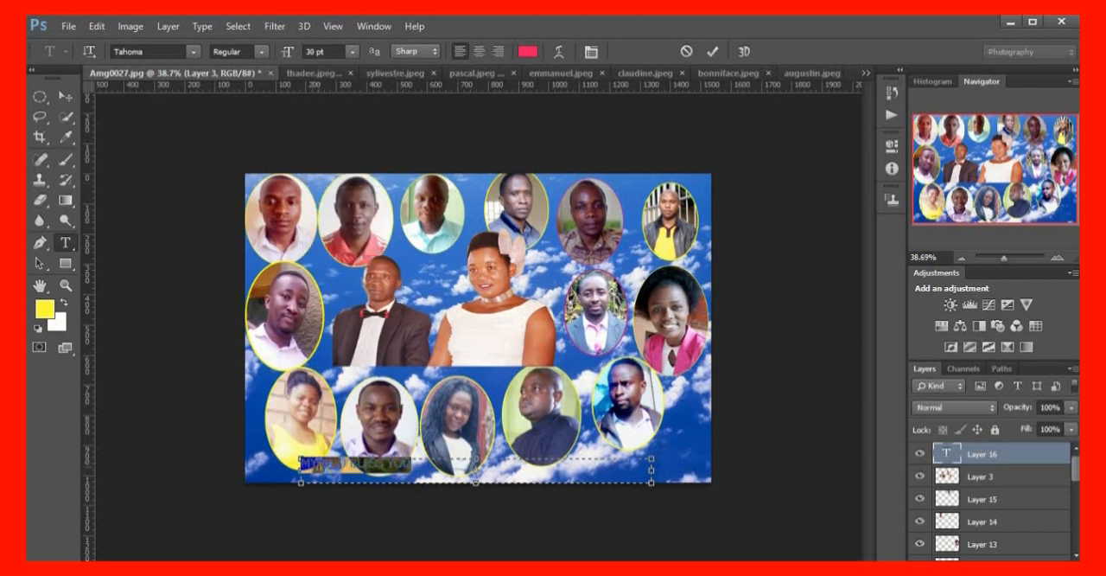
Indent the bottom caption towards the middle of its text box and set its font size to 36 pt
{"action": "left_click", "coordinate": [303, 464]}
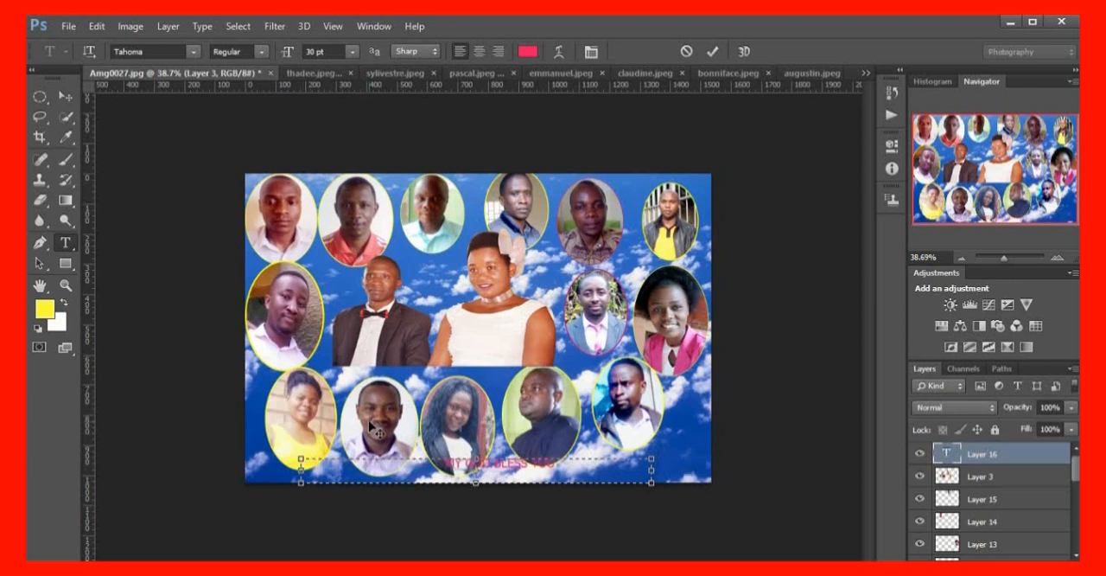
{"action": "left_click_drag", "start_coordinate": [556, 464], "coordinate": [331, 464]}
{"action": "left_click", "coordinate": [352, 51]}
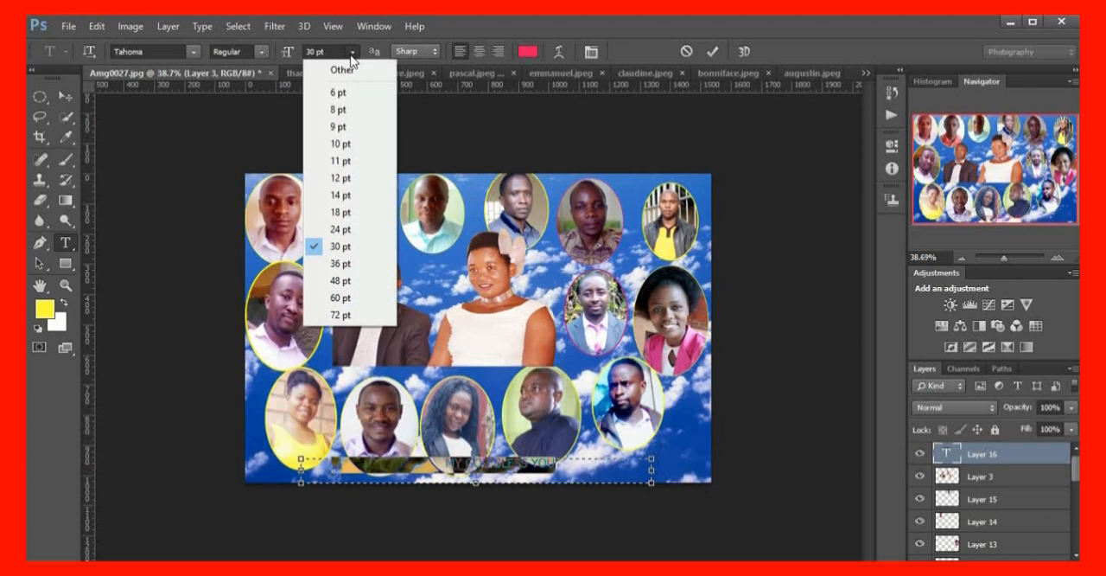
{"action": "left_click", "coordinate": [346, 261]}
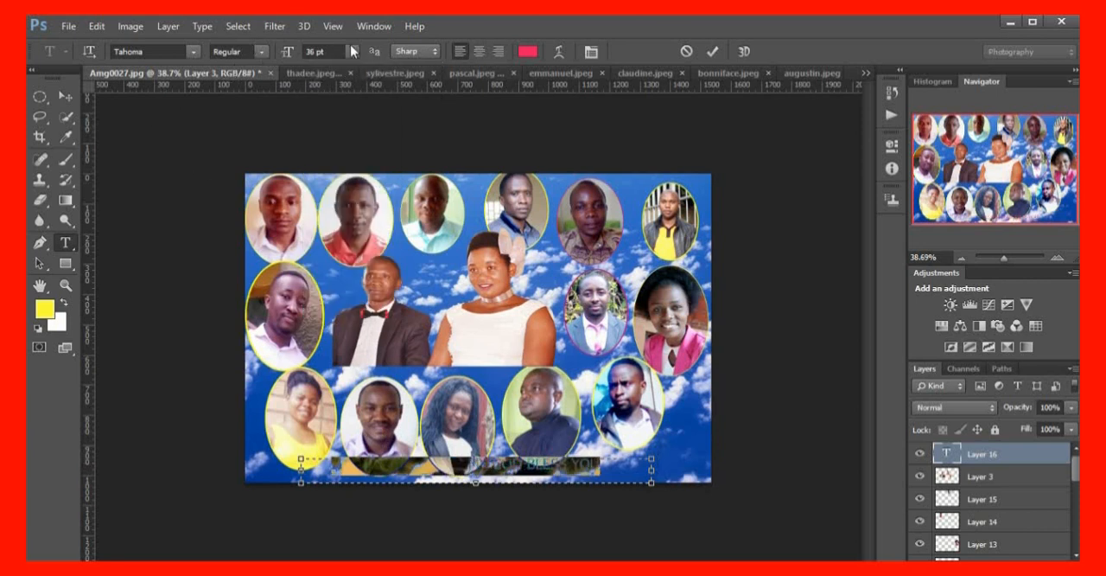
Make the selected caption text Bold and set its anti-aliasing to Strong
{"action": "left_click", "coordinate": [261, 54]}
{"action": "left_click", "coordinate": [230, 81]}
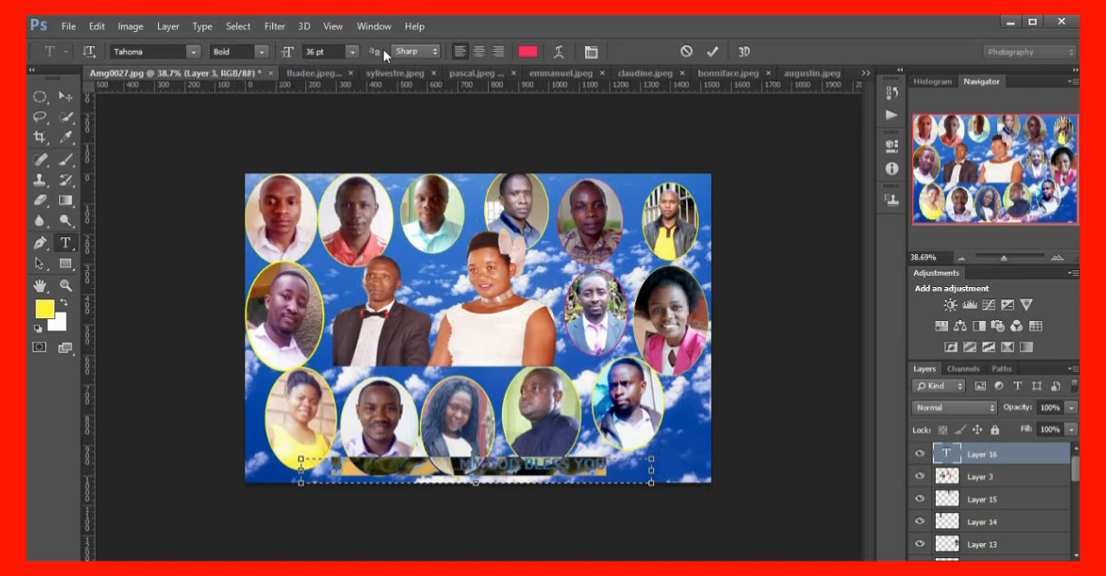
{"action": "left_click", "coordinate": [435, 51]}
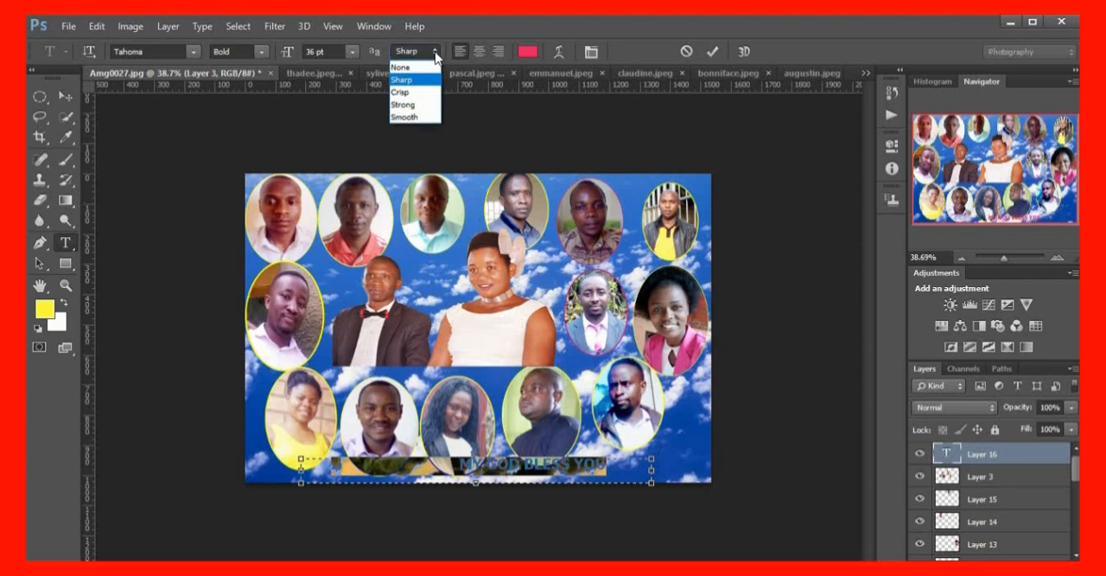
{"action": "left_click", "coordinate": [414, 105]}
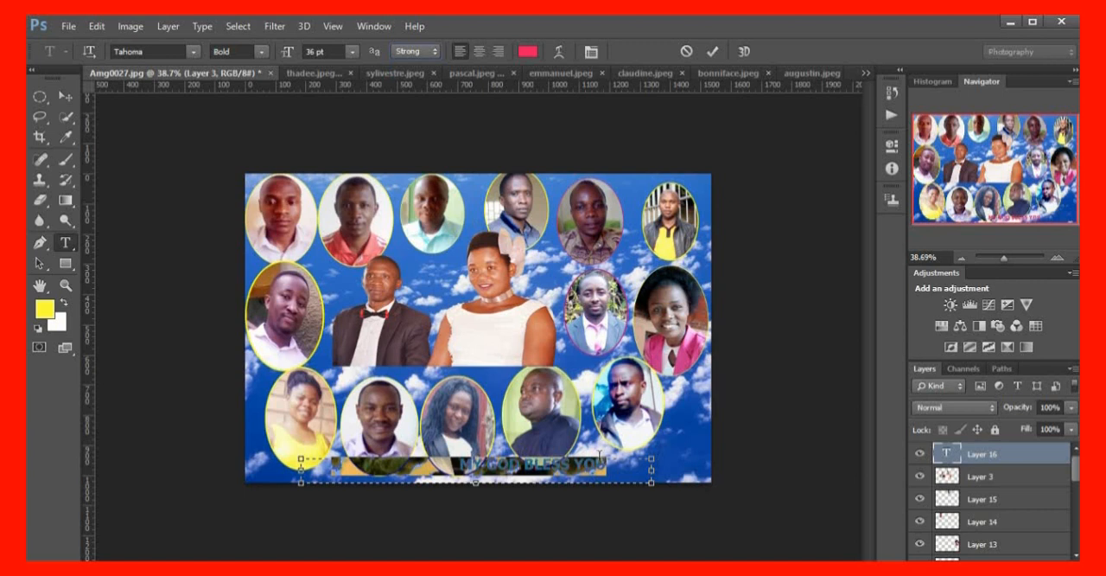
Remove some of the spaces in front of "MY GOD BLESS YOU" to shift the caption back towards the centre of the canvas
{"action": "left_click_drag", "start_coordinate": [617, 467], "coordinate": [428, 465]}
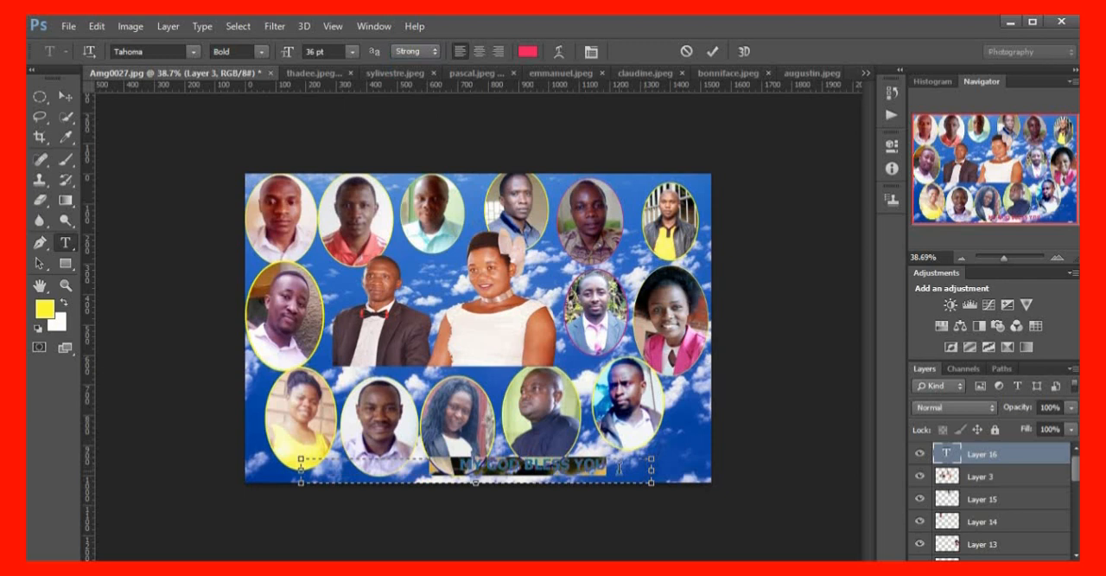
{"action": "left_click", "coordinate": [619, 467]}
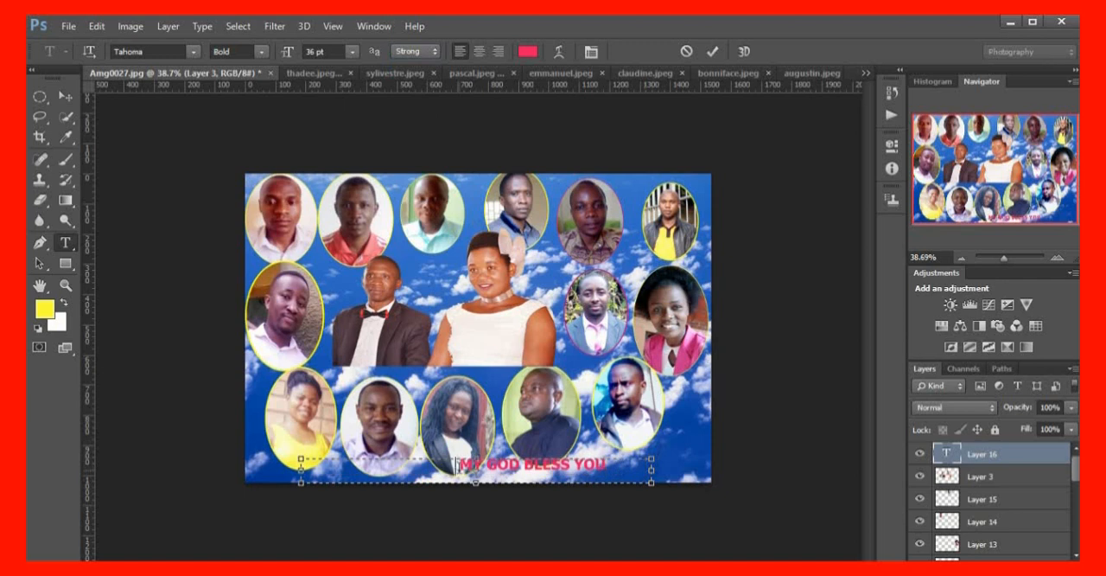
{"action": "key", "text": "BackSpace"}
{"action": "key", "text": "BackSpace"}
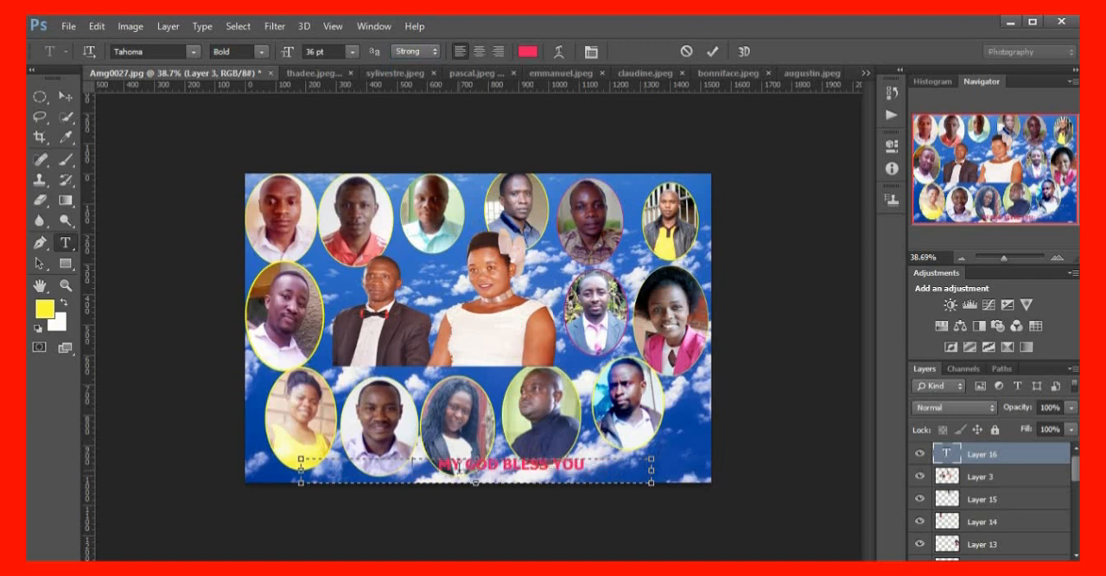
{"action": "key", "text": "BackSpace"}
{"action": "key", "text": "BackSpace"}
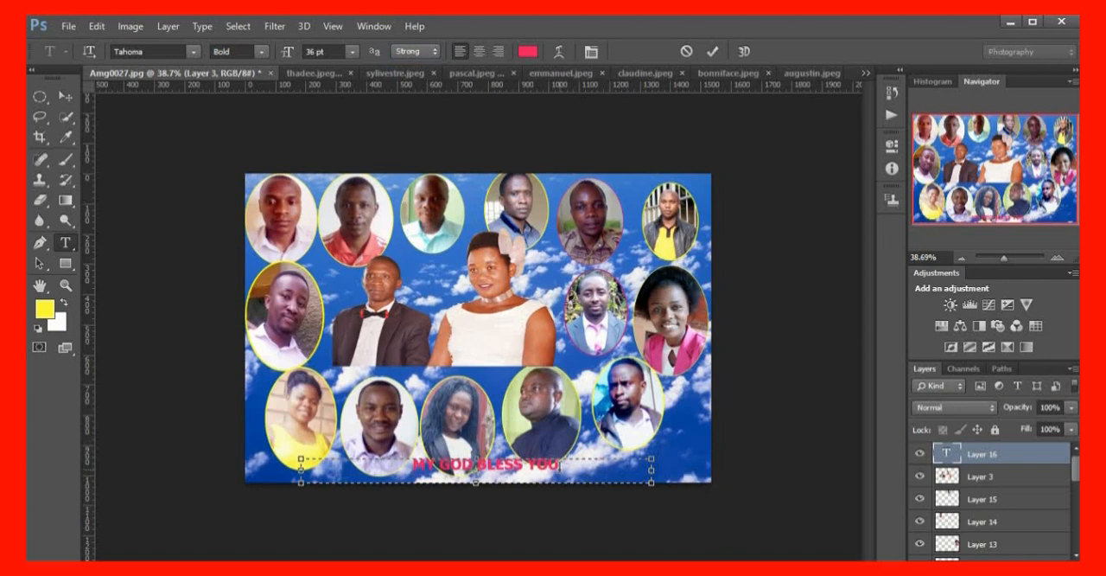
Recolour the whole caption text yellow, ffff33
{"action": "key", "text": "ctrl+a"}
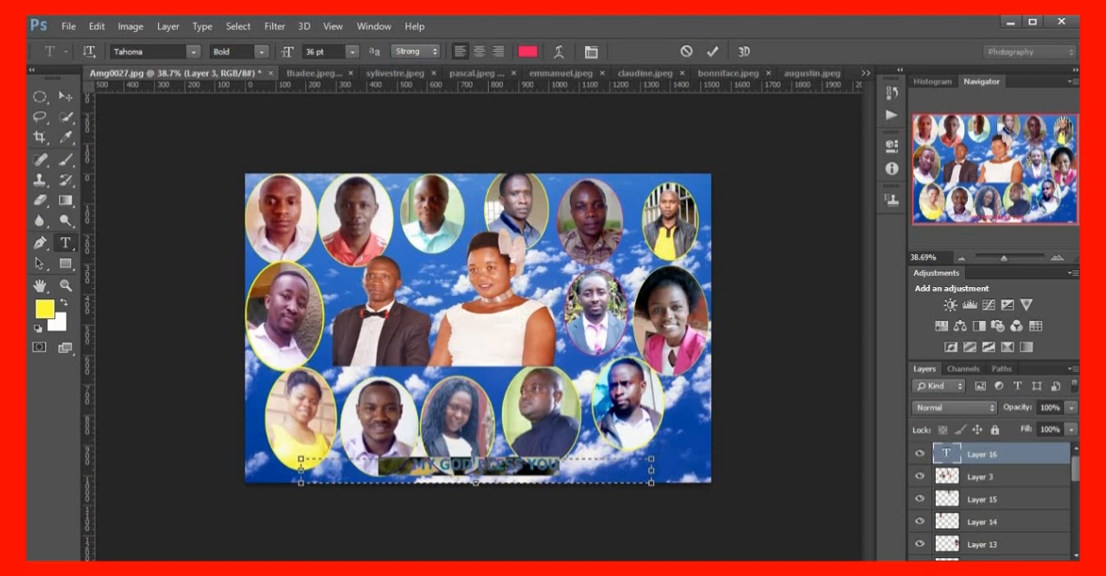
{"action": "left_click", "coordinate": [527, 51]}
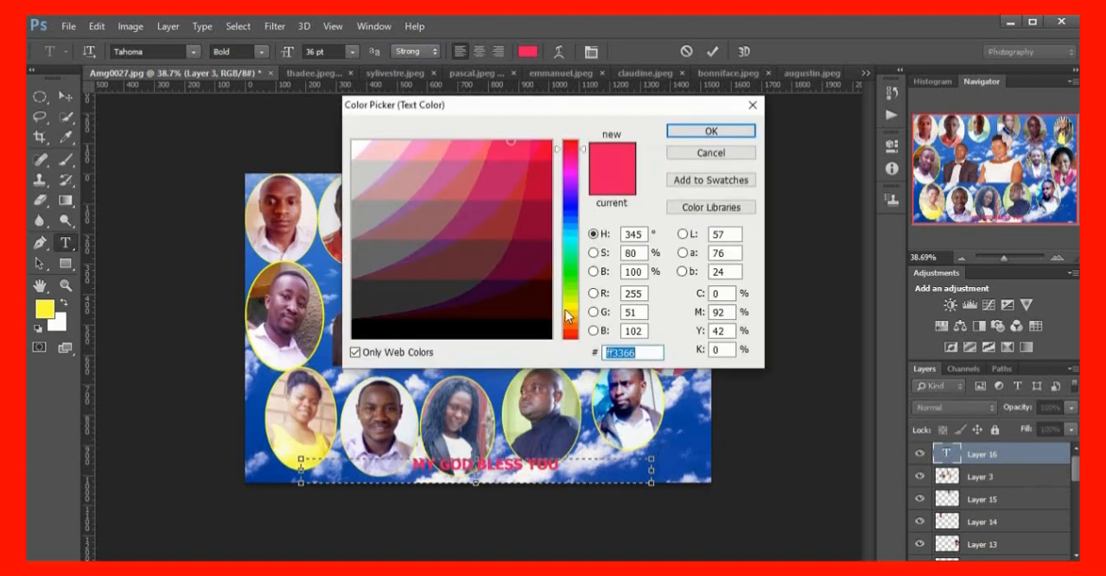
{"action": "left_click", "coordinate": [568, 309]}
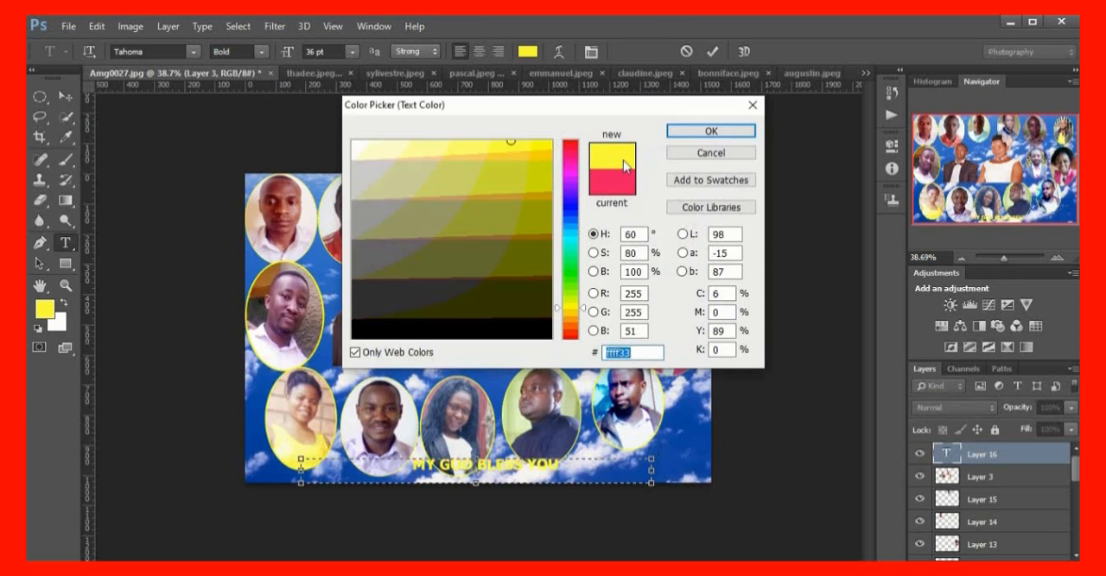
{"action": "left_click", "coordinate": [729, 131]}
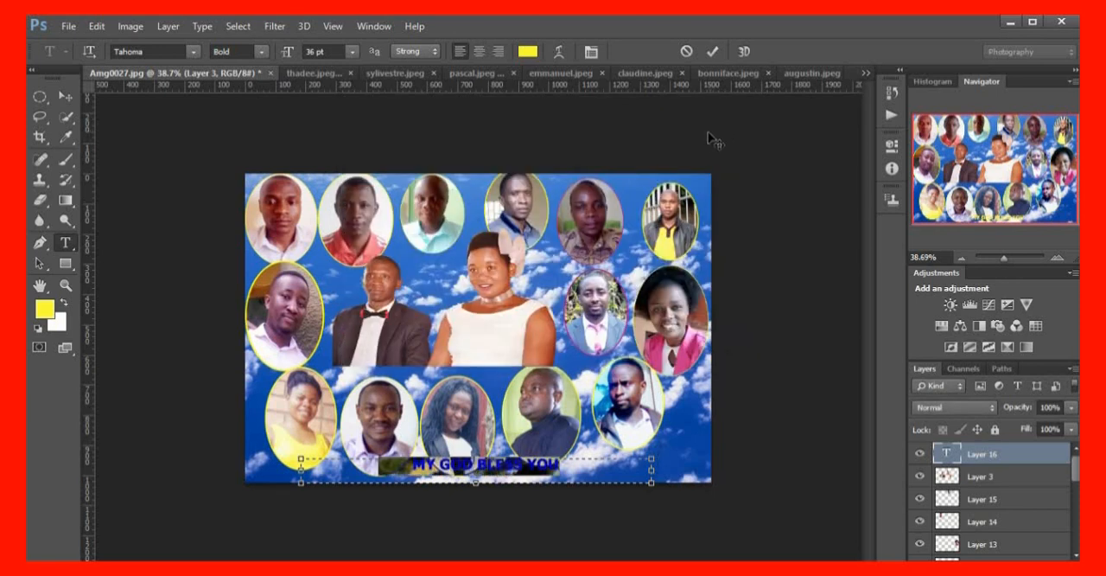
{"action": "left_click", "coordinate": [528, 444]}
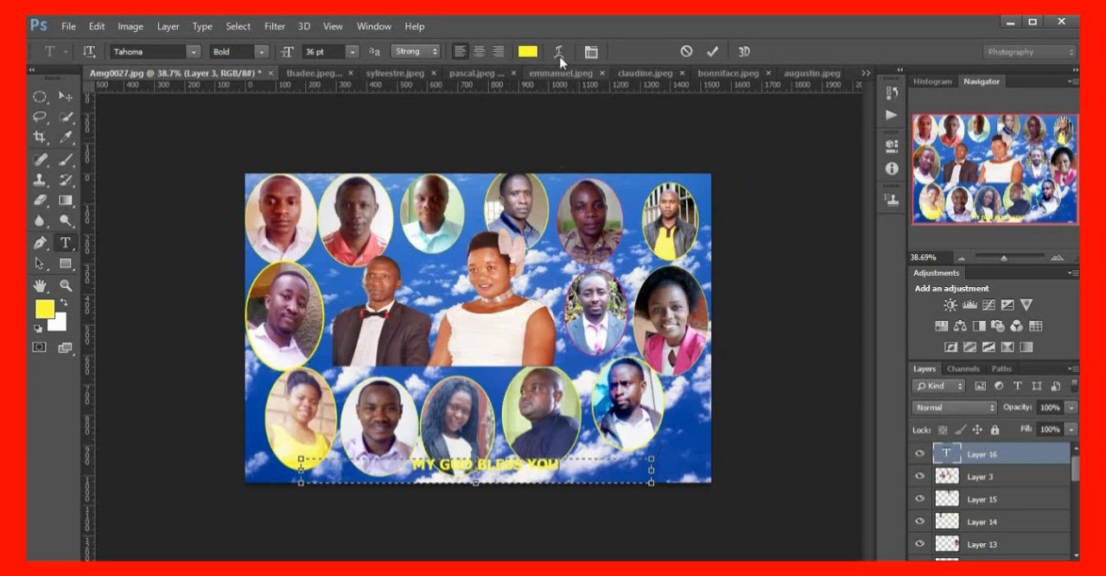
Warp the caption with the horizontal Shell Lower style at +50% bend and commit the text
{"action": "left_click_drag", "start_coordinate": [563, 467], "coordinate": [386, 458]}
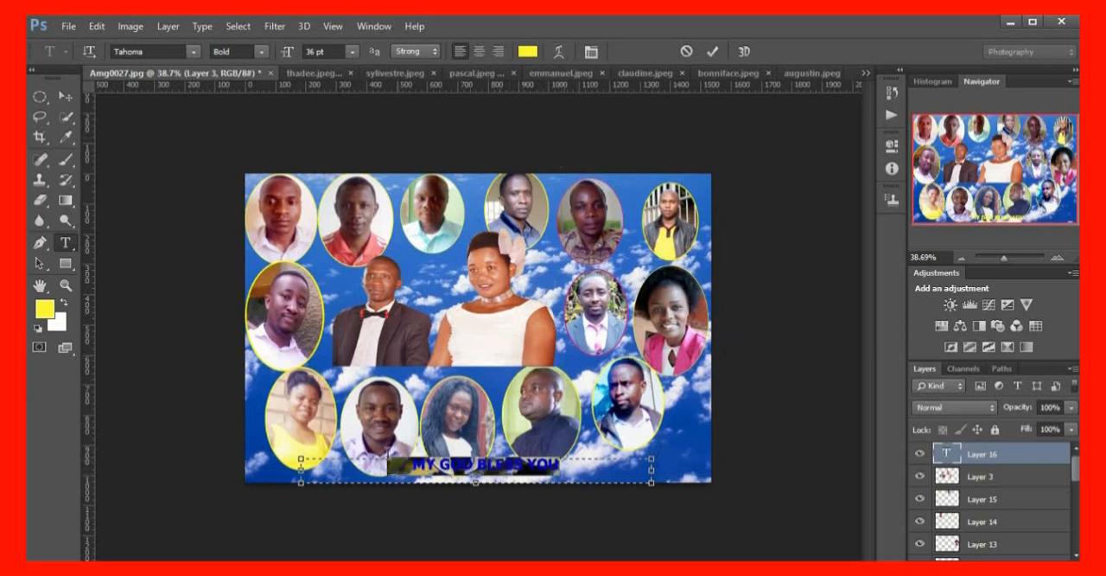
{"action": "left_click", "coordinate": [559, 54]}
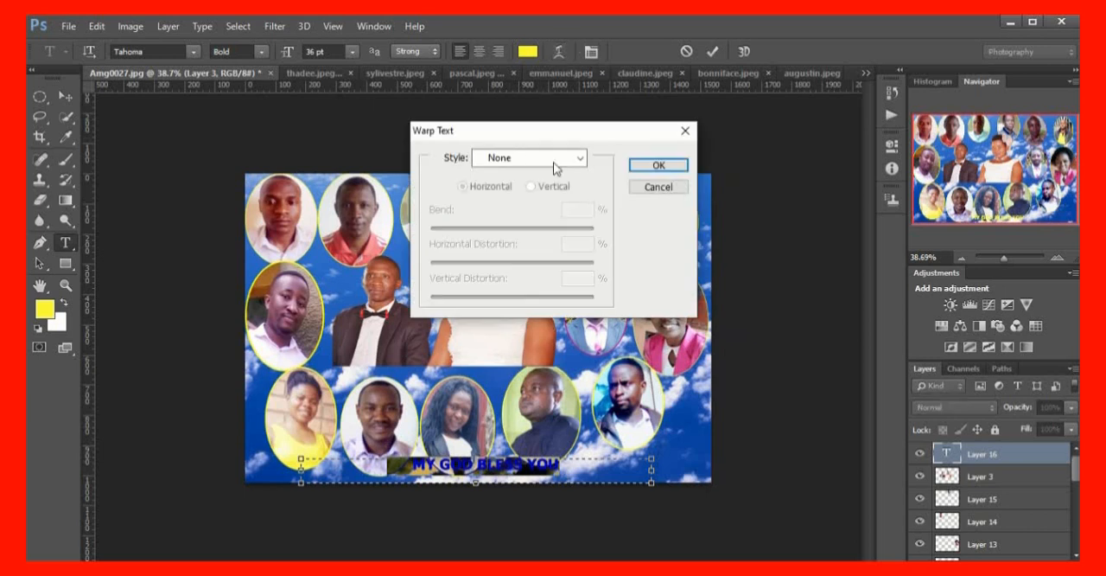
{"action": "left_click", "coordinate": [582, 159]}
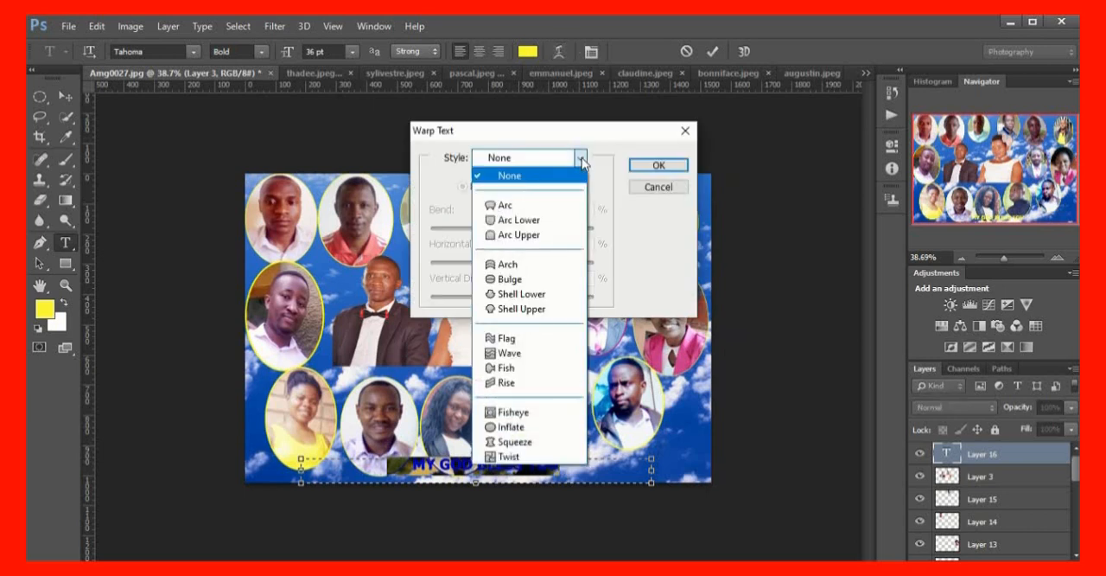
{"action": "left_click", "coordinate": [508, 265]}
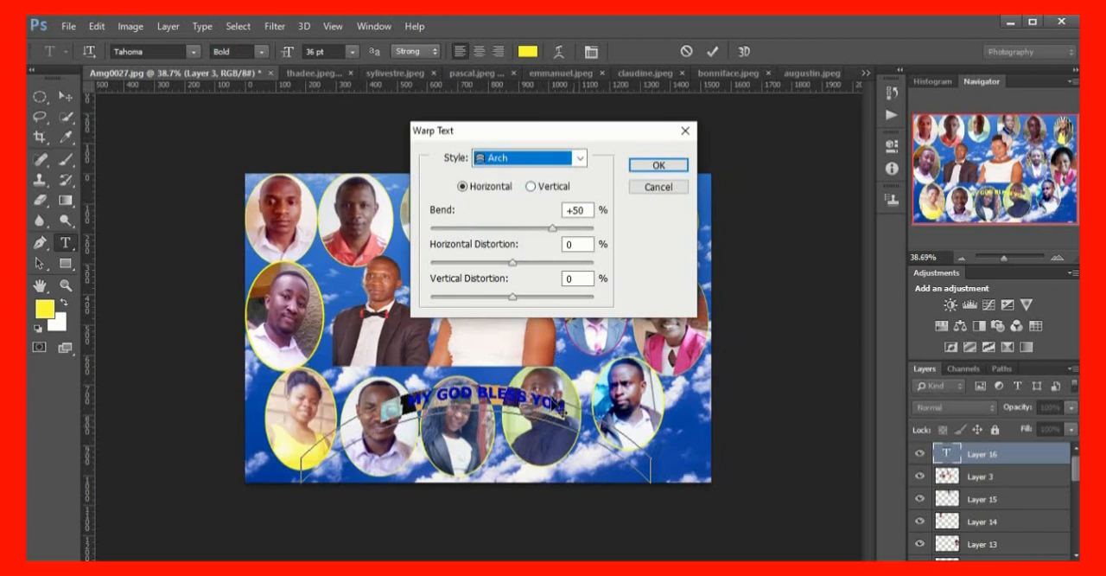
{"action": "left_click", "coordinate": [580, 159]}
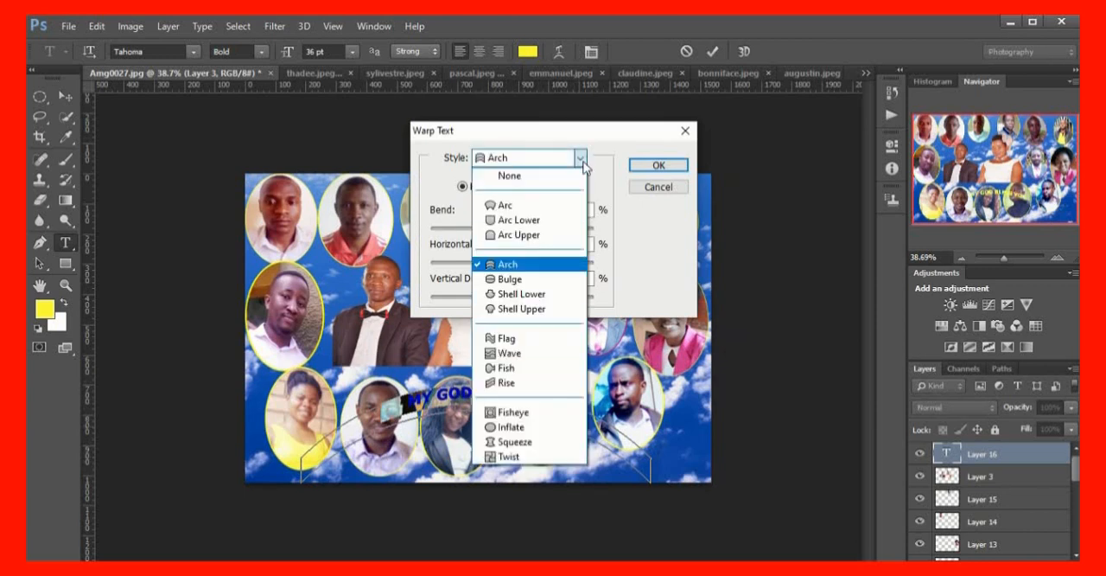
{"action": "left_click", "coordinate": [520, 297]}
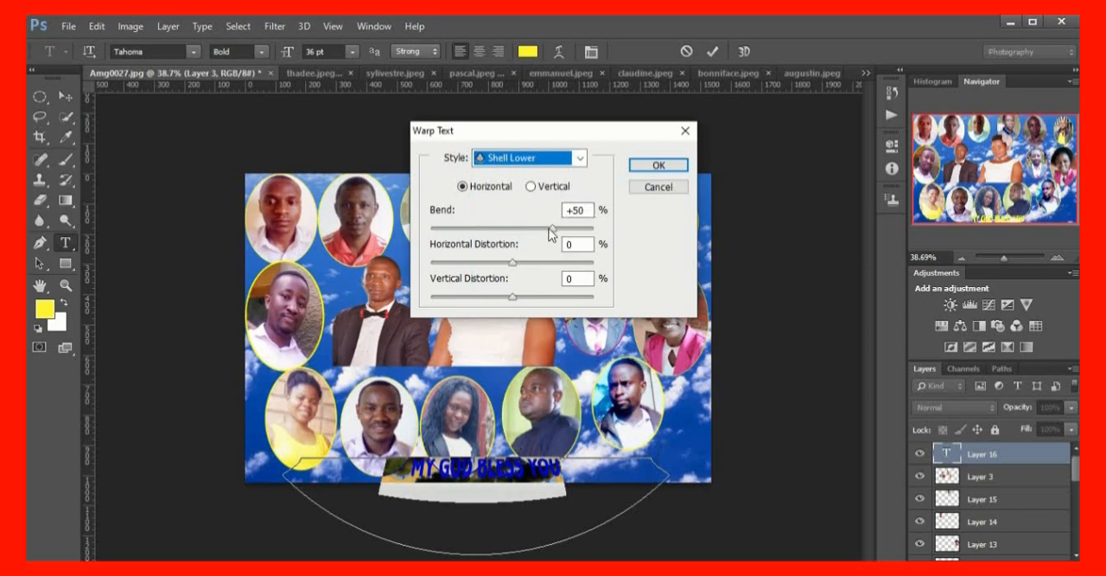
{"action": "mouse_move", "coordinate": [549, 232]}
{"action": "left_mouse_down"}
{"action": "mouse_move", "coordinate": [526, 230]}
{"action": "mouse_move", "coordinate": [548, 234]}
{"action": "left_mouse_up"}
{"action": "left_click", "coordinate": [654, 168]}
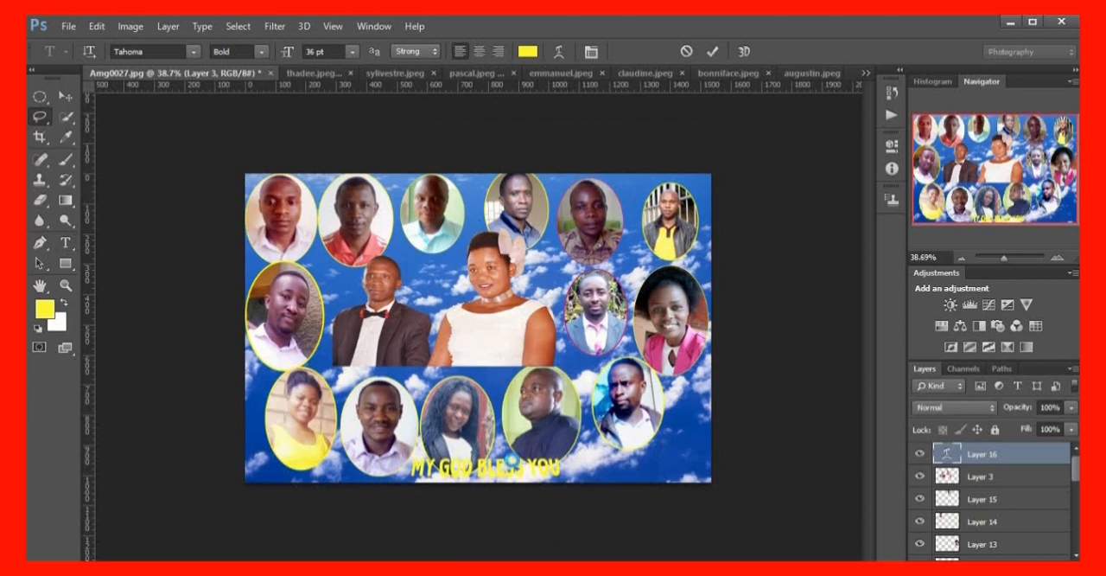
{"action": "key", "text": "ctrl+Return"}
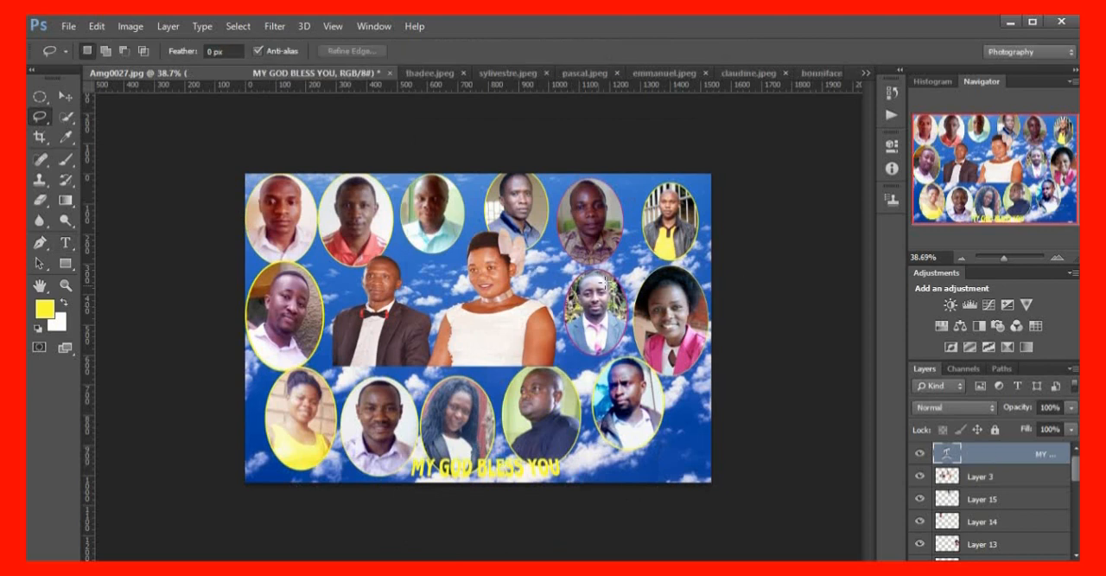
Start saving the collage under a new name and choose the photos folder on the Desktop as its location
{"action": "left_click", "coordinate": [69, 30]}
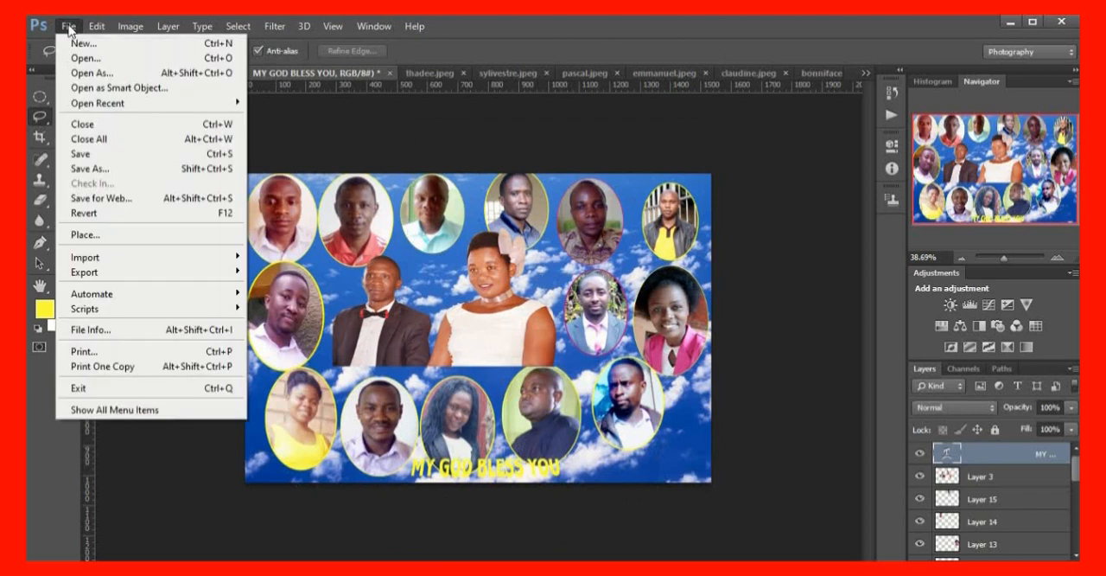
{"action": "left_click", "coordinate": [101, 172]}
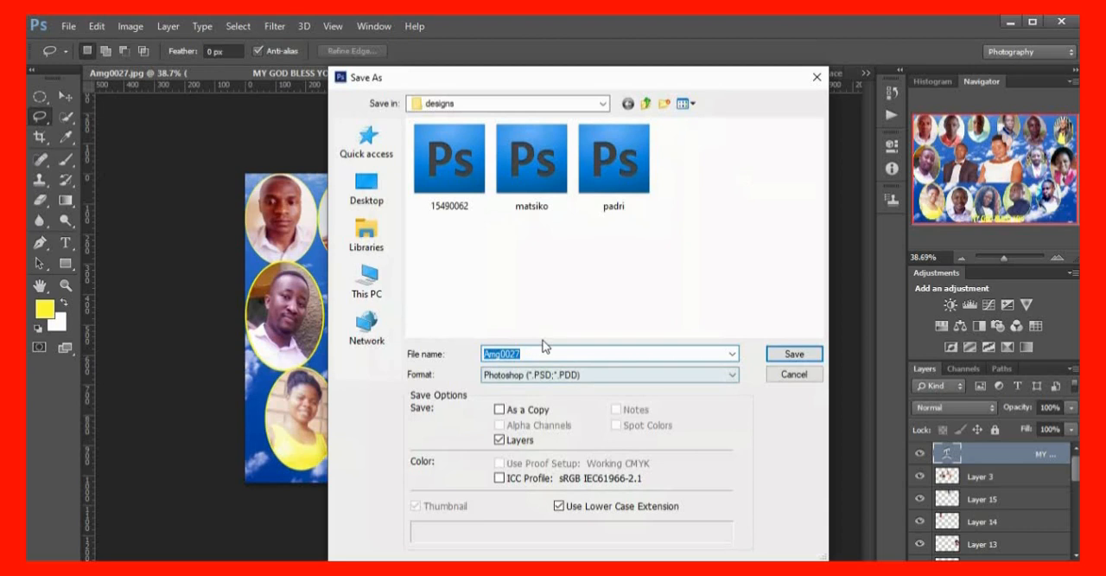
{"action": "left_click", "coordinate": [367, 186]}
{"action": "scroll", "coordinate": [545, 291], "scroll_direction": "down", "scroll_amount": 3}
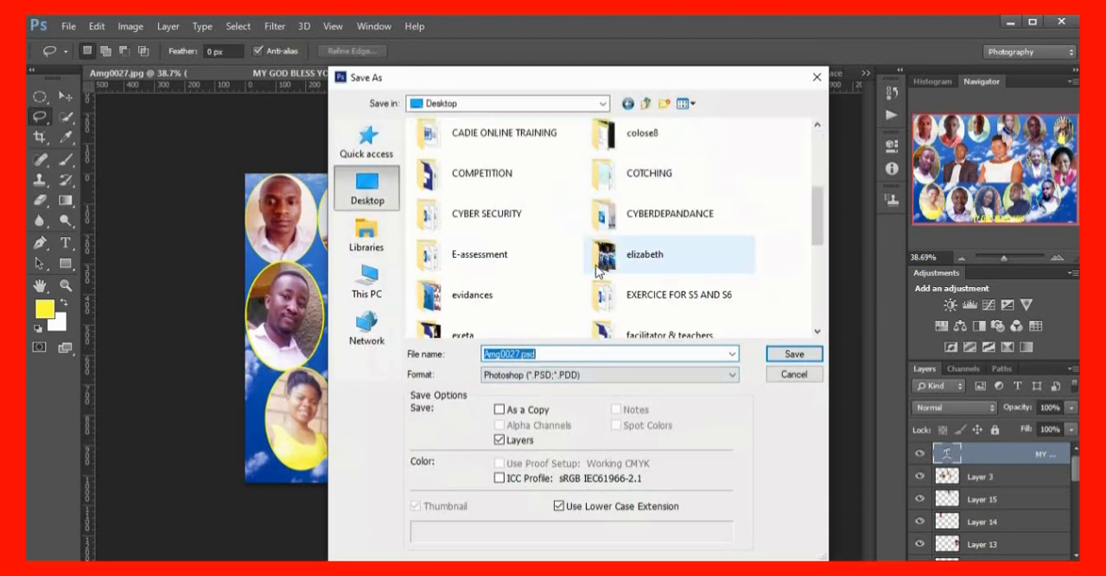
{"action": "scroll", "coordinate": [545, 291], "scroll_direction": "down", "scroll_amount": 3}
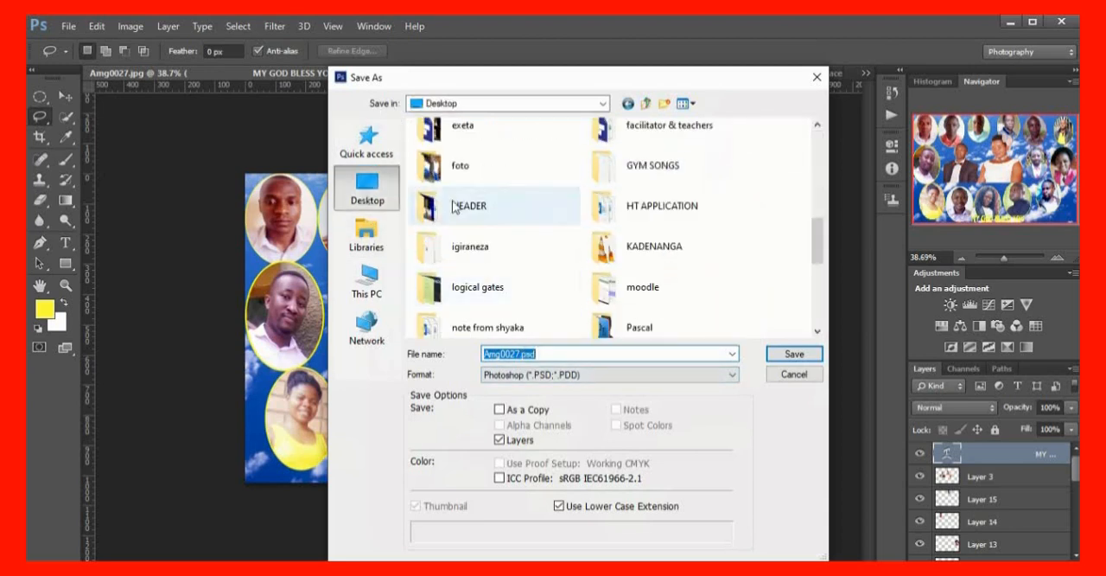
{"action": "scroll", "coordinate": [492, 298], "scroll_direction": "down", "scroll_amount": 2}
{"action": "scroll", "coordinate": [493, 301], "scroll_direction": "down", "scroll_amount": 1}
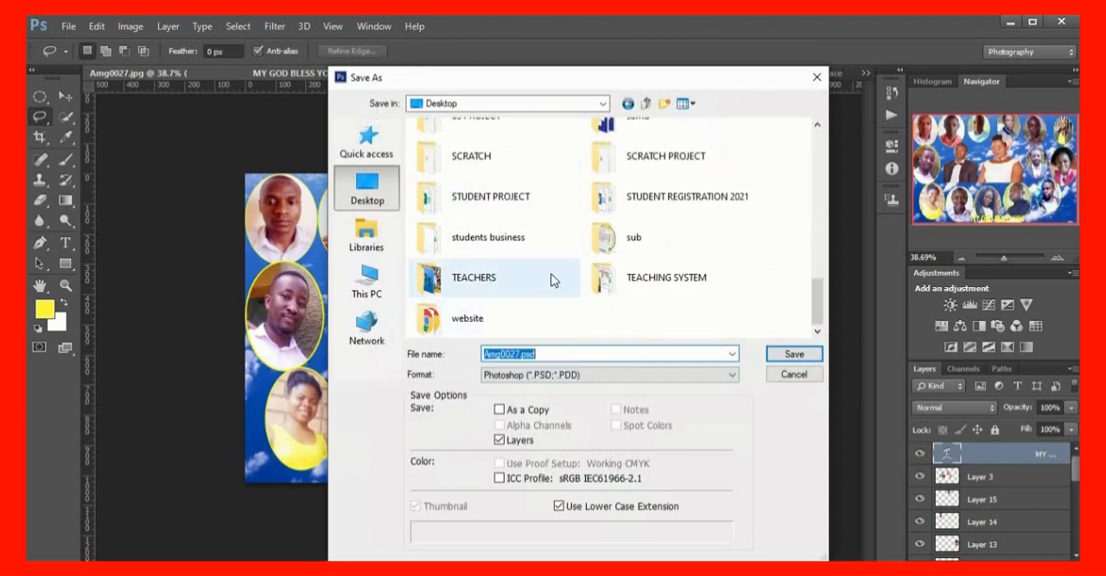
{"action": "scroll", "coordinate": [551, 282], "scroll_direction": "up", "scroll_amount": 2}
{"action": "scroll", "coordinate": [553, 284], "scroll_direction": "down", "scroll_amount": 2}
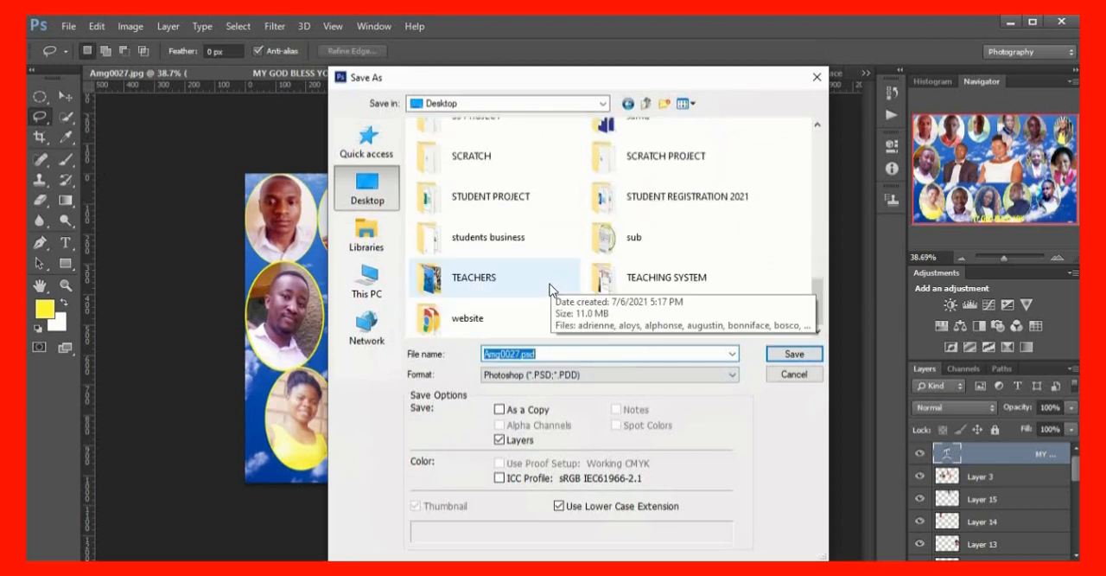
{"action": "scroll", "coordinate": [552, 290], "scroll_direction": "up", "scroll_amount": 1}
{"action": "double_click", "coordinate": [487, 180]}
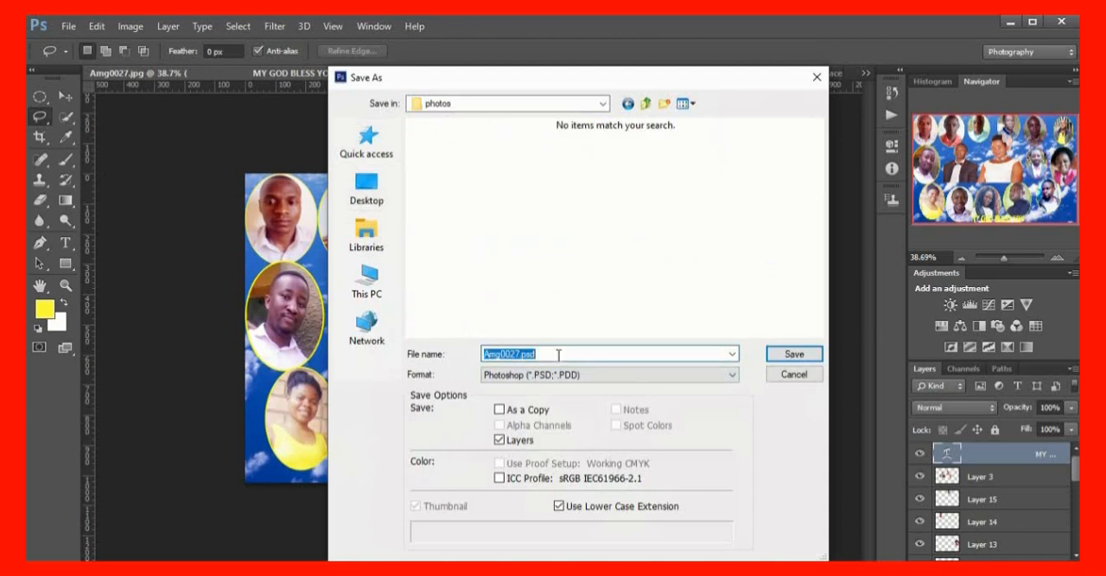
Save the collage as "All friends" in JPEG format with quality 8 (High) and the Baseline ("Standard") option
{"action": "type", "text": "Pl"}
{"action": "type", "text": "A"}
{"action": "type", "text": "ll friends"}
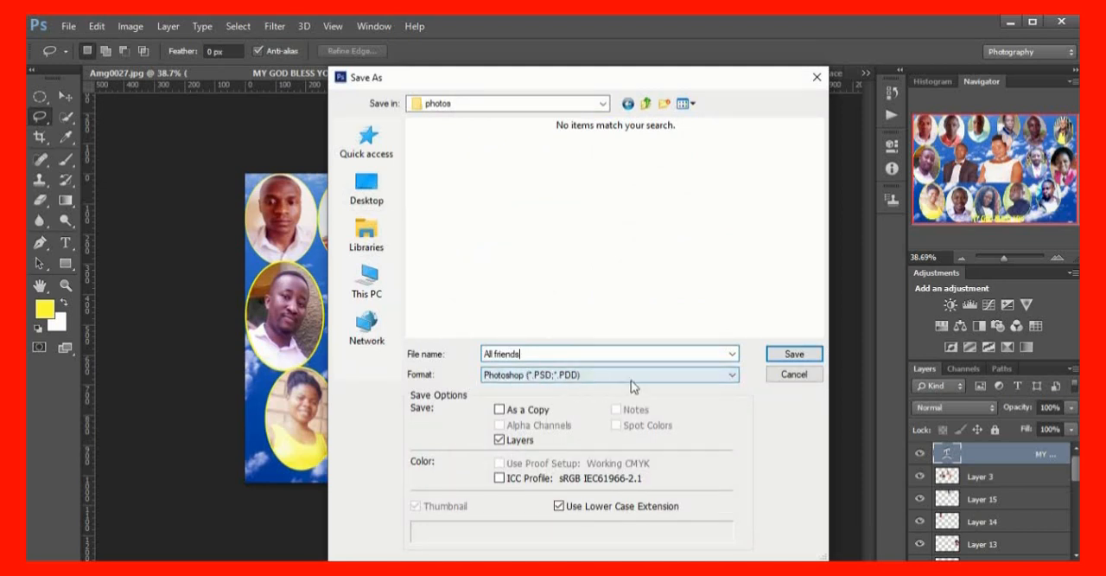
{"action": "left_click", "coordinate": [732, 376]}
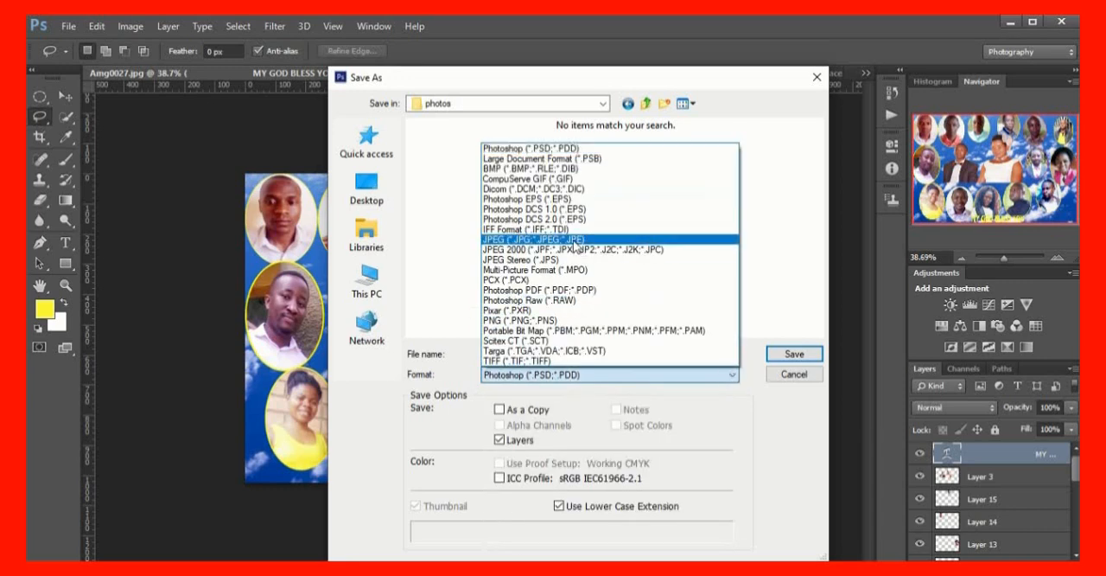
{"action": "left_click", "coordinate": [575, 242]}
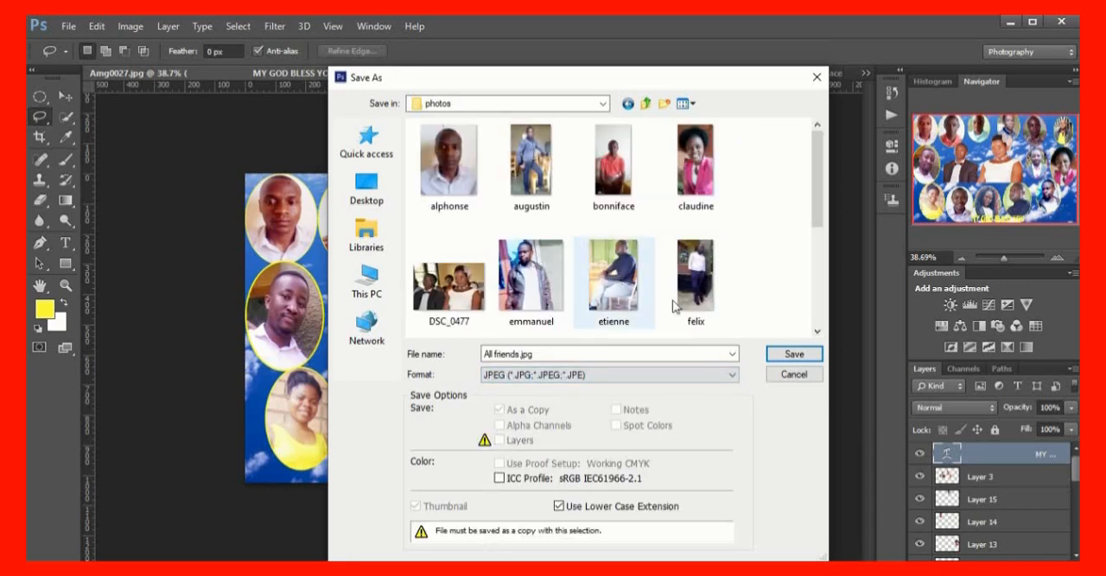
{"action": "left_click", "coordinate": [793, 356]}
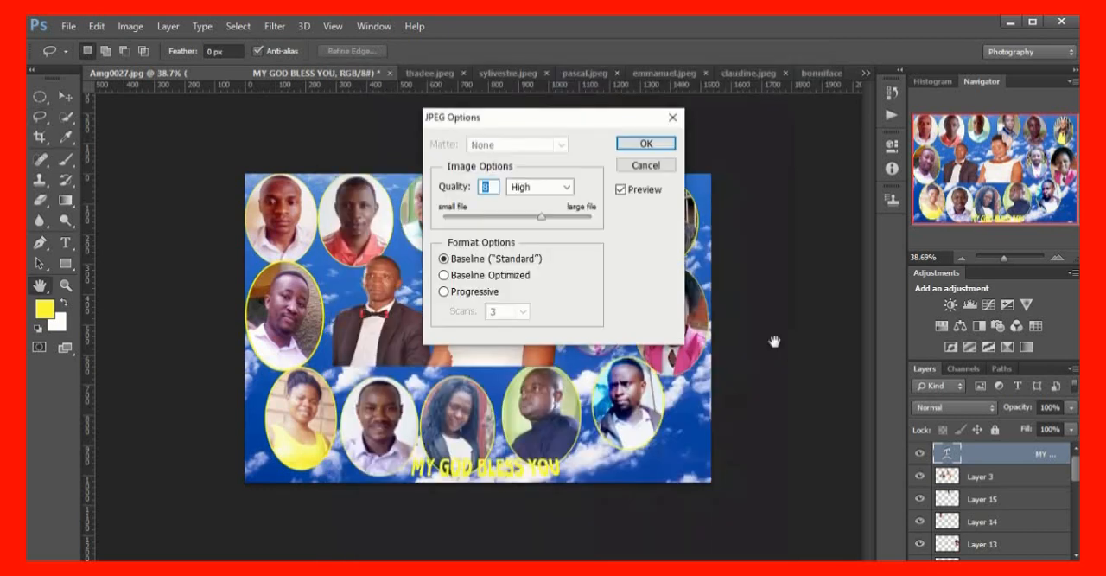
{"action": "left_click", "coordinate": [646, 143]}
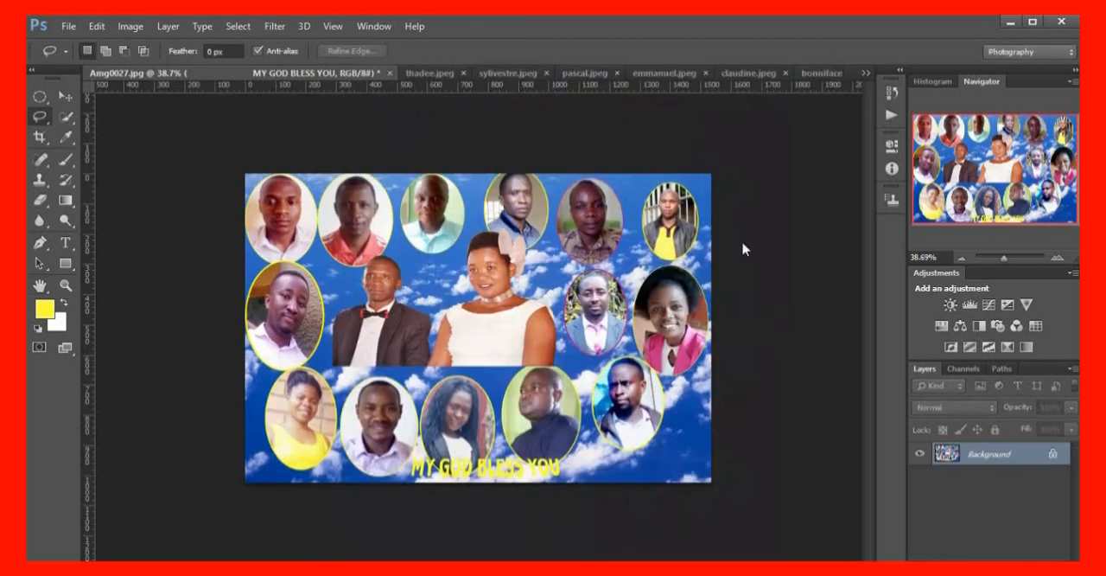
{"action": "key", "text": "ctrl+z"}
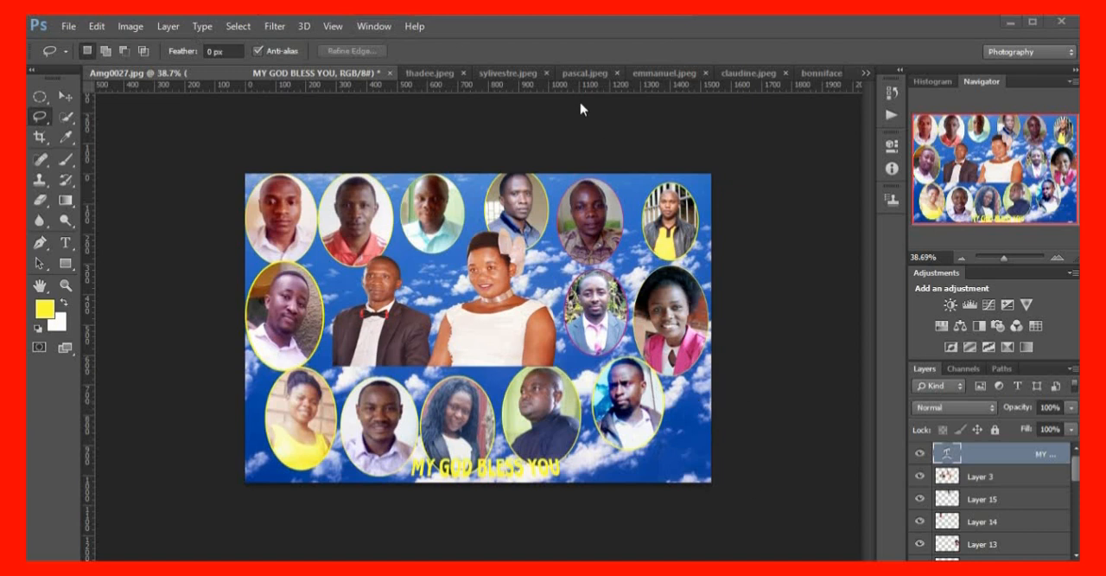
{"action": "mouse_move", "coordinate": [506, 17]}
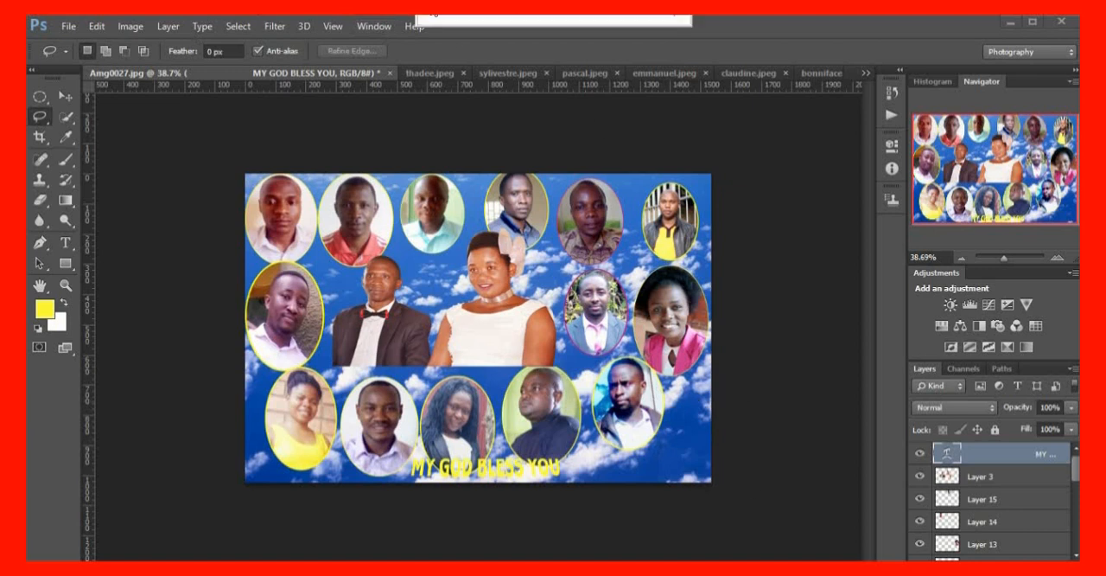